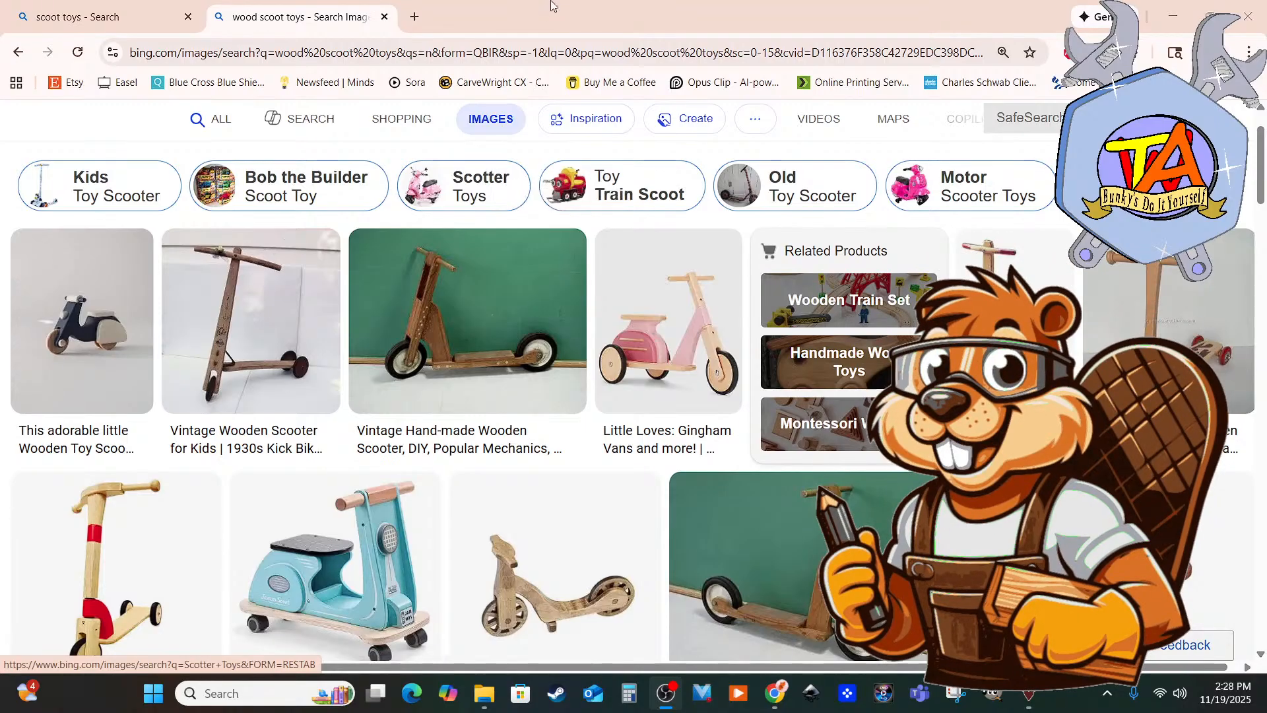
Browse the image search results for wood scoot toys to examine different ride-on and scooter designs.
scroll(494, 371, down, 1)
scroll(493, 372, down, 2)
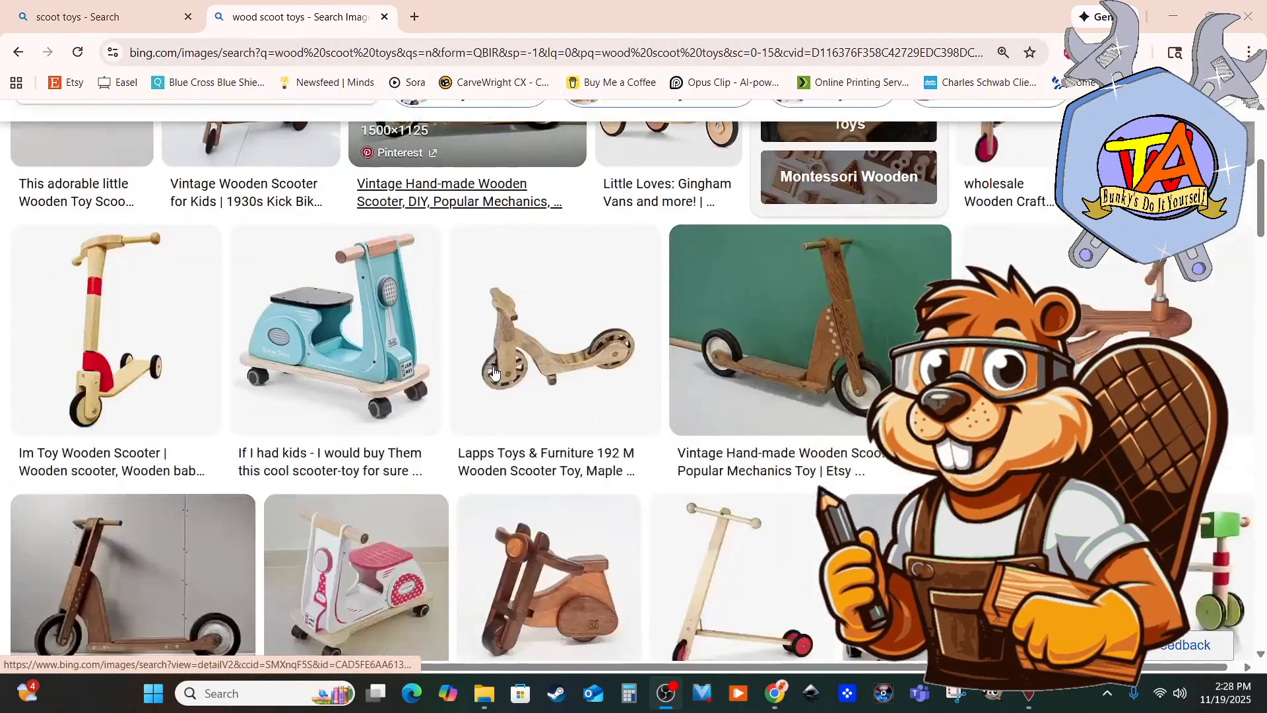
scroll(494, 371, down, 1)
scroll(493, 372, down, 1)
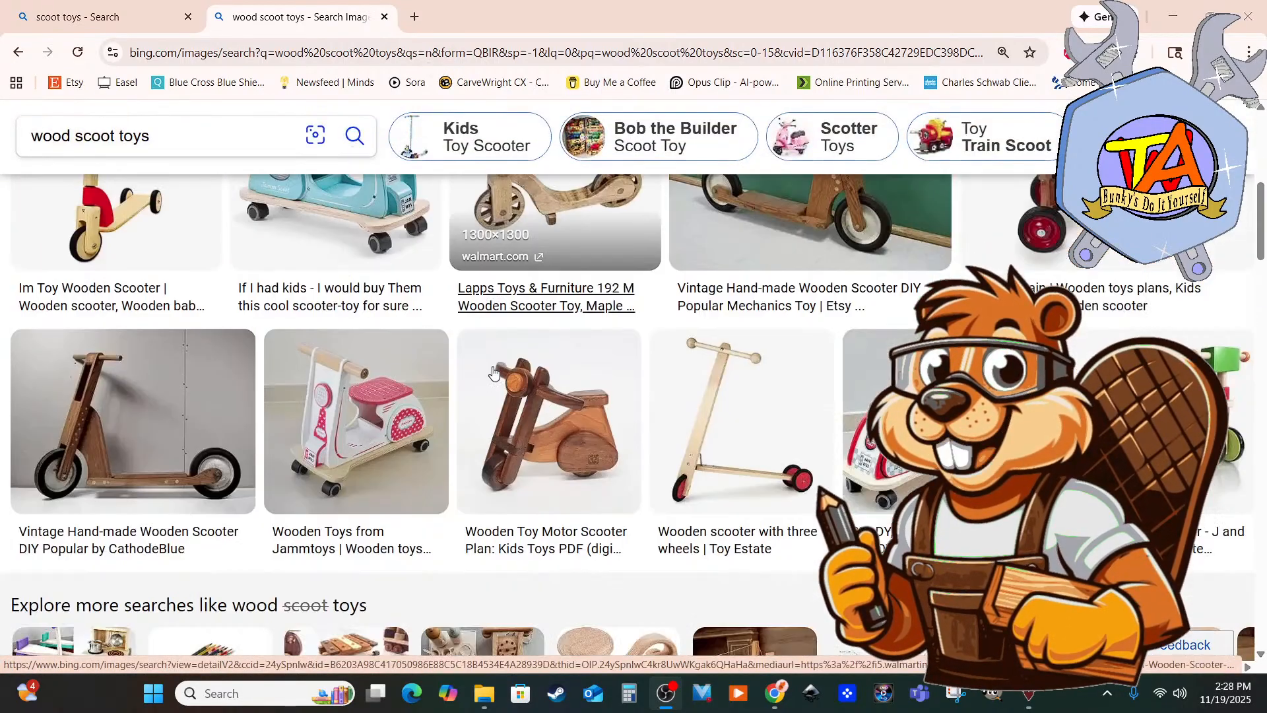
scroll(492, 371, down, 2)
scroll(492, 371, down, 4)
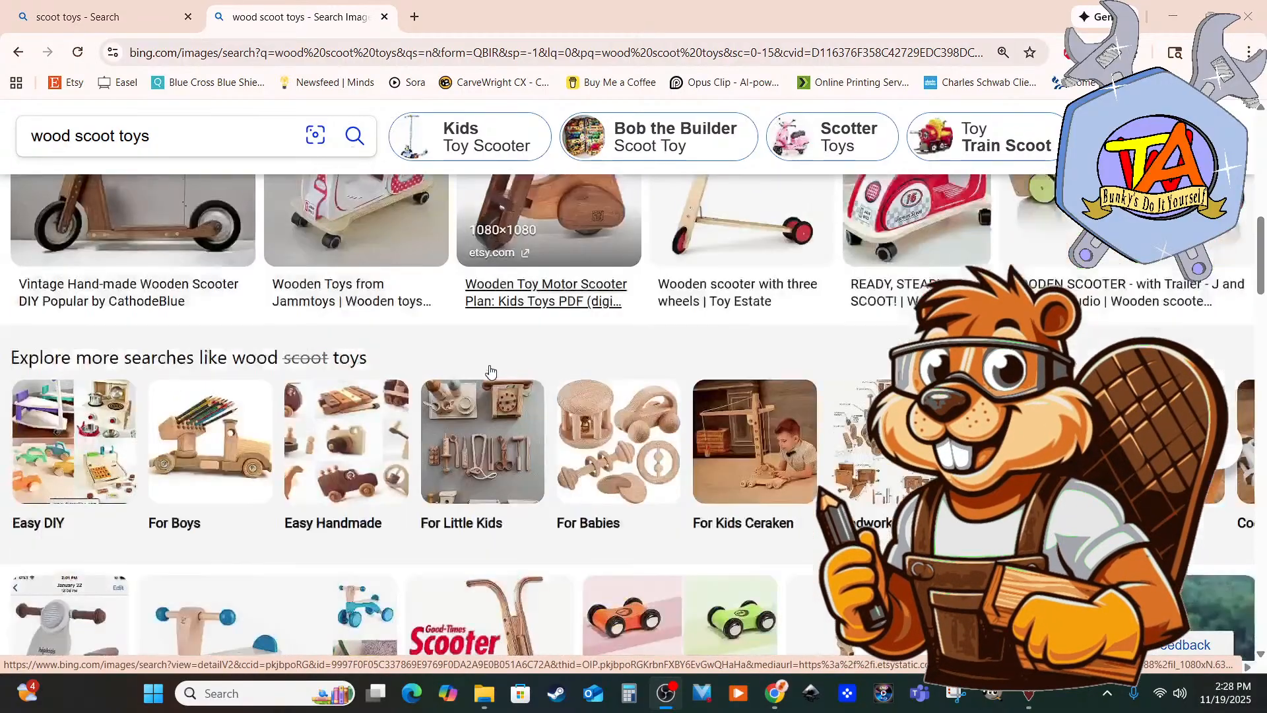
scroll(489, 372, down, 5)
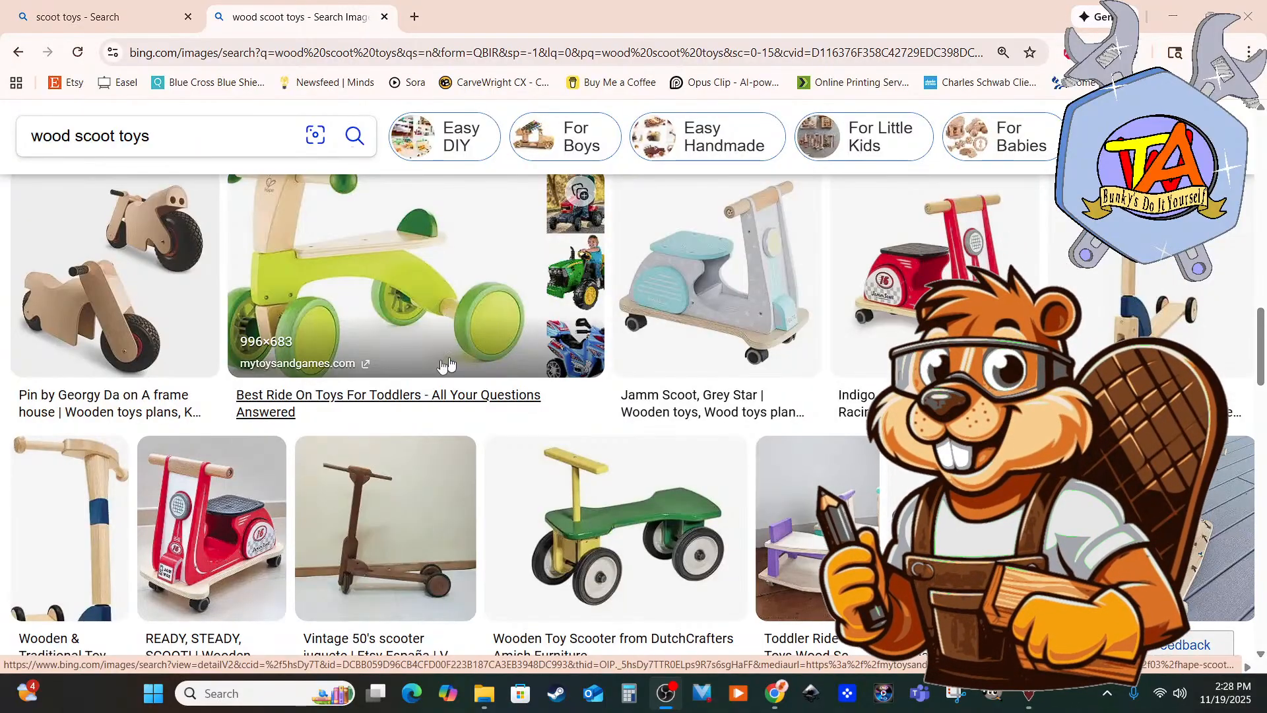
scroll(430, 368, down, 3)
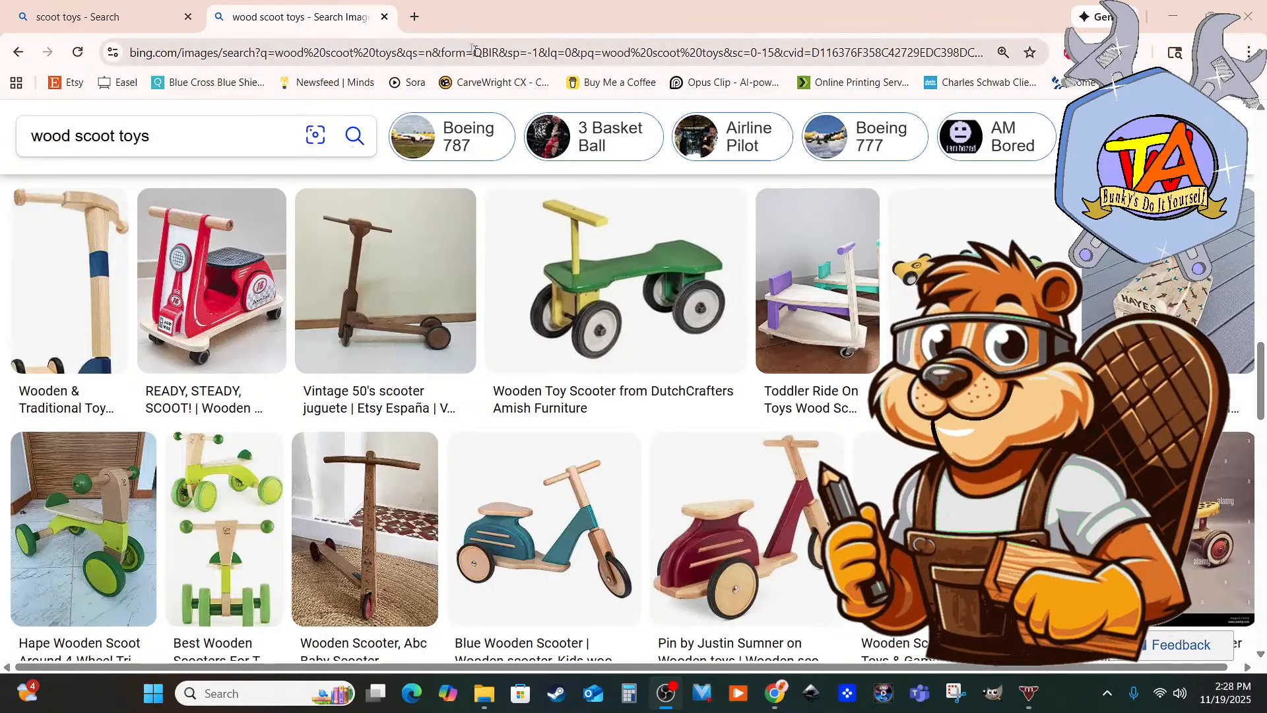
scroll(503, 418, down, 5)
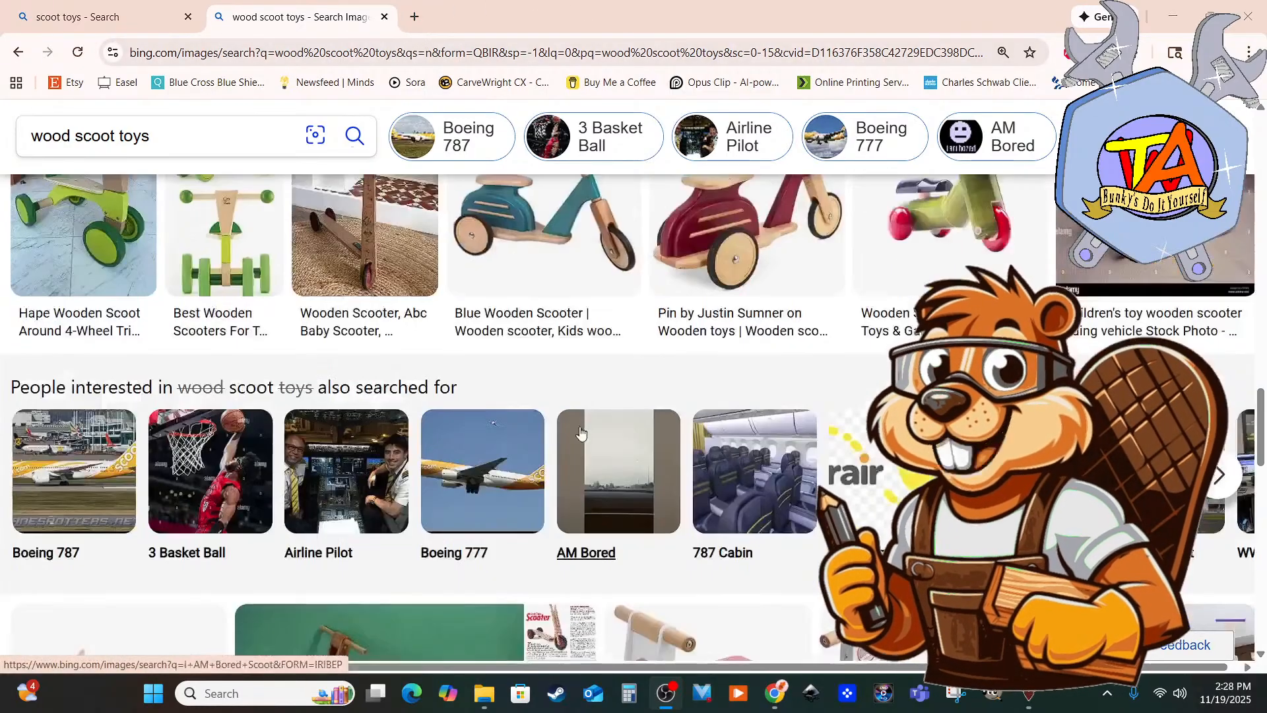
scroll(577, 436, up, 1)
scroll(577, 435, down, 5)
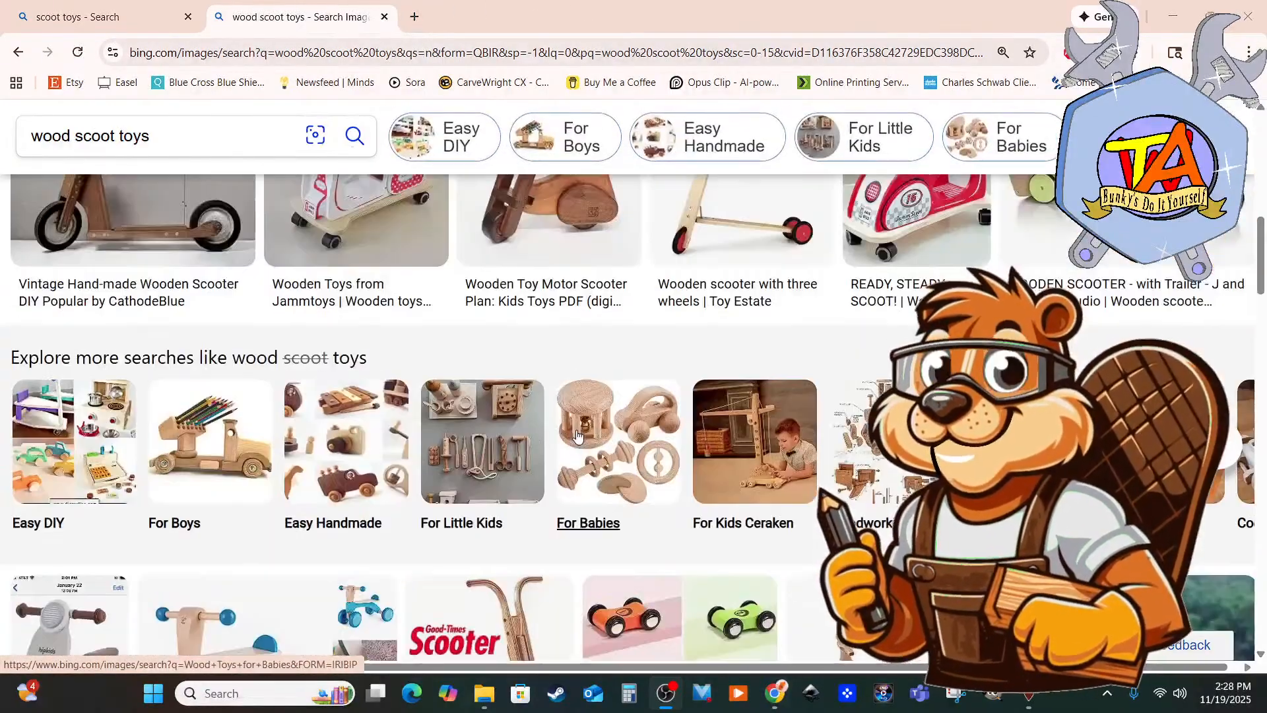
scroll(577, 435, down, 10)
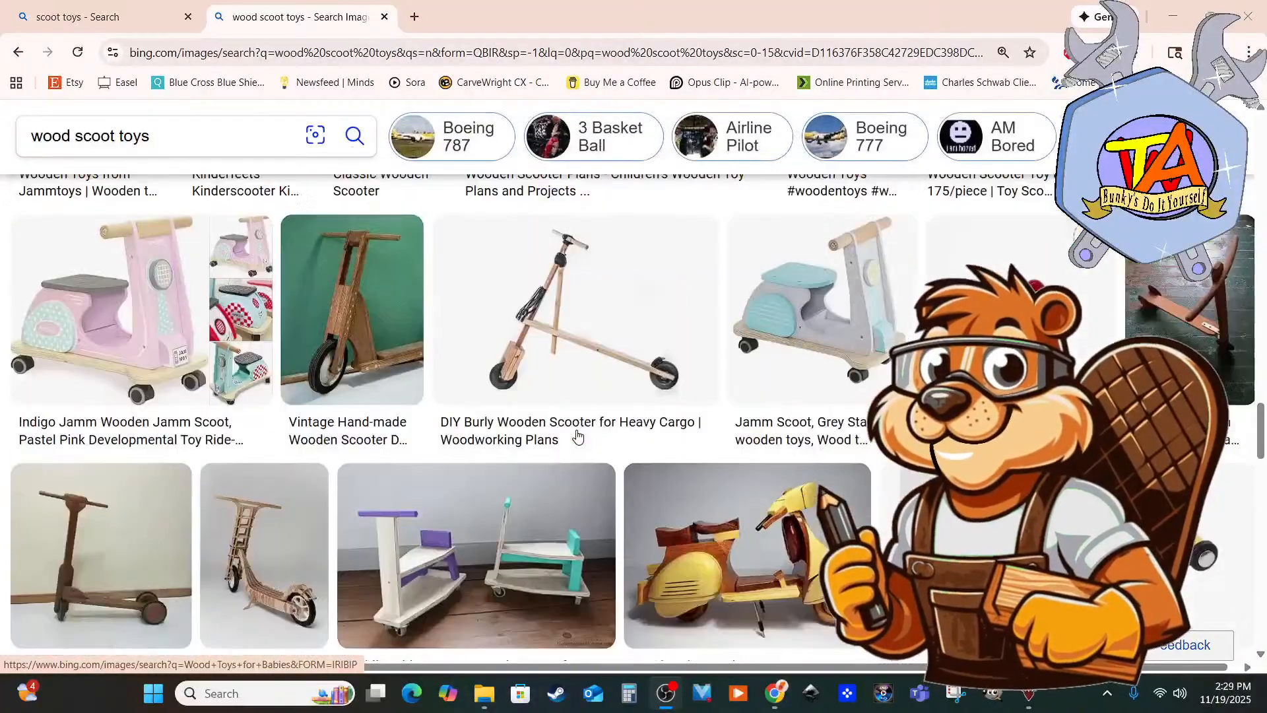
scroll(578, 436, down, 3)
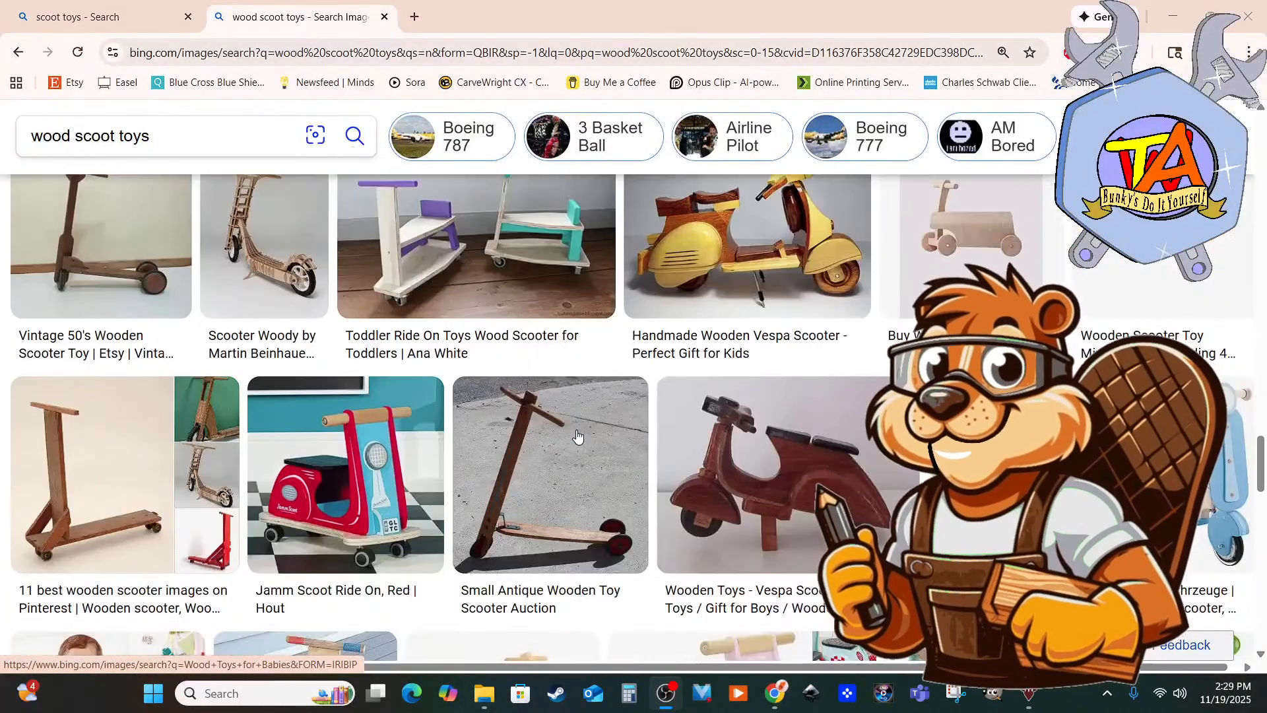
scroll(578, 436, down, 8)
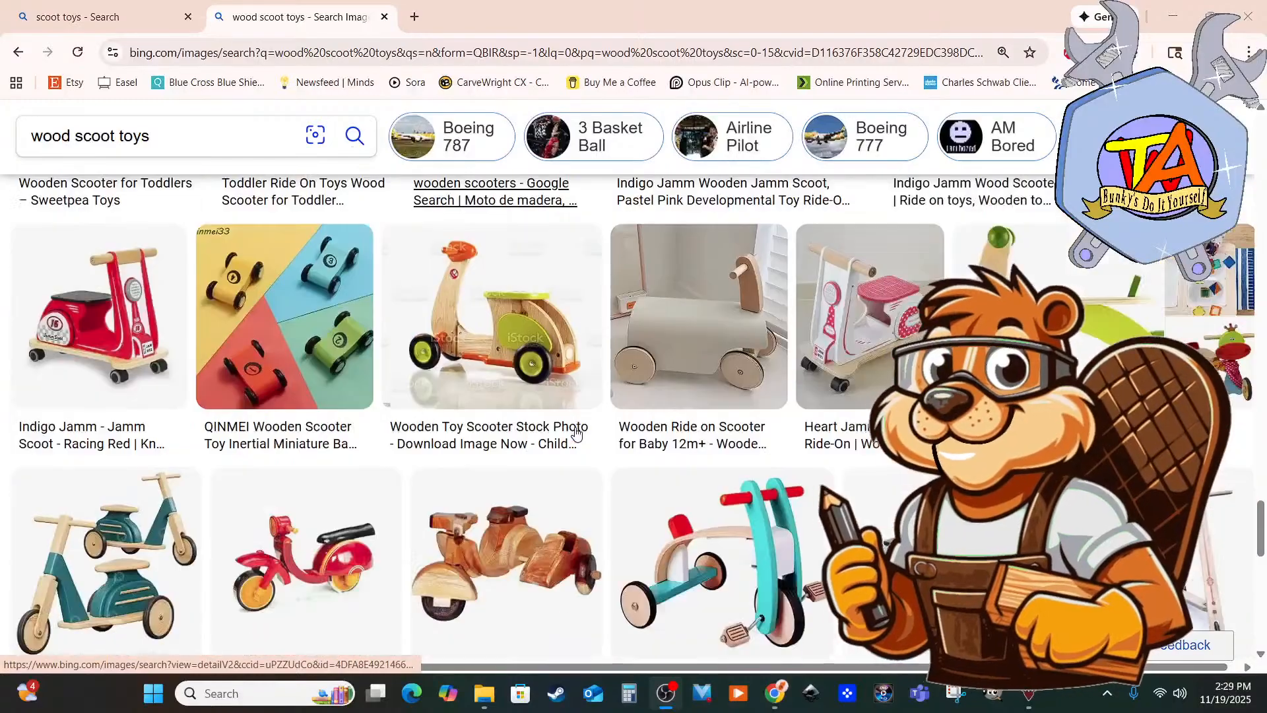
scroll(575, 432, down, 8)
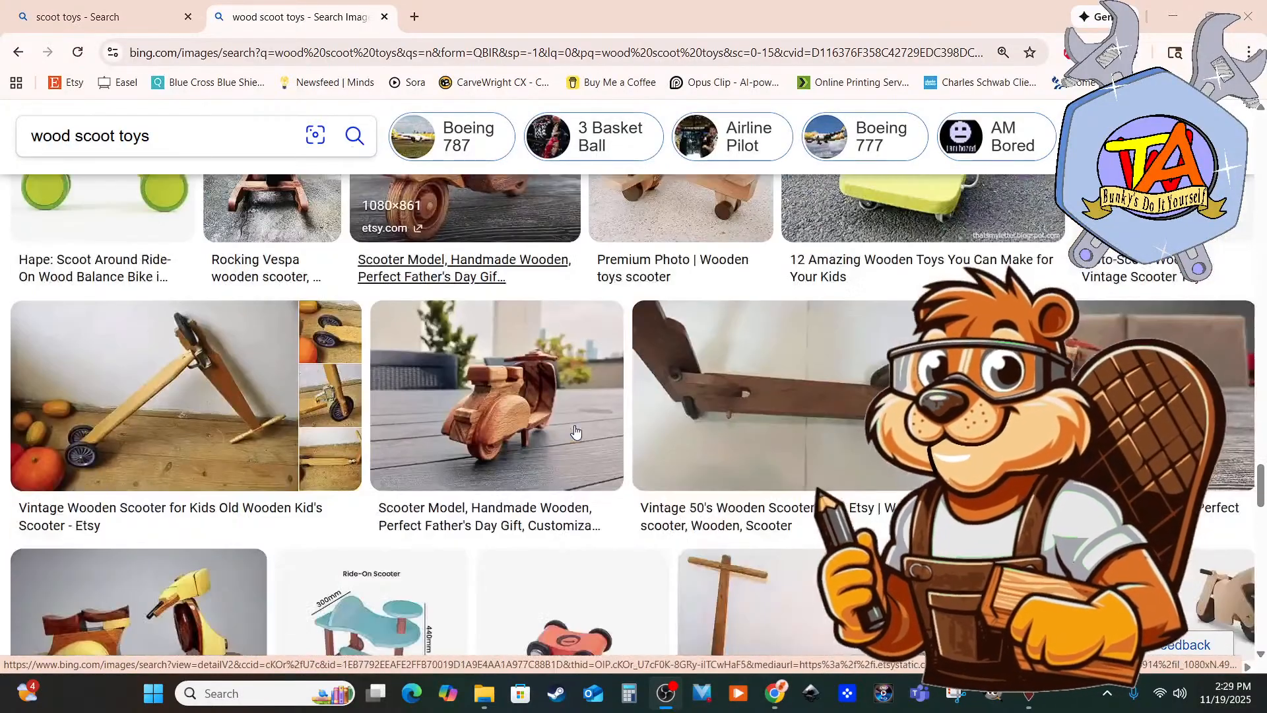
scroll(575, 432, down, 6)
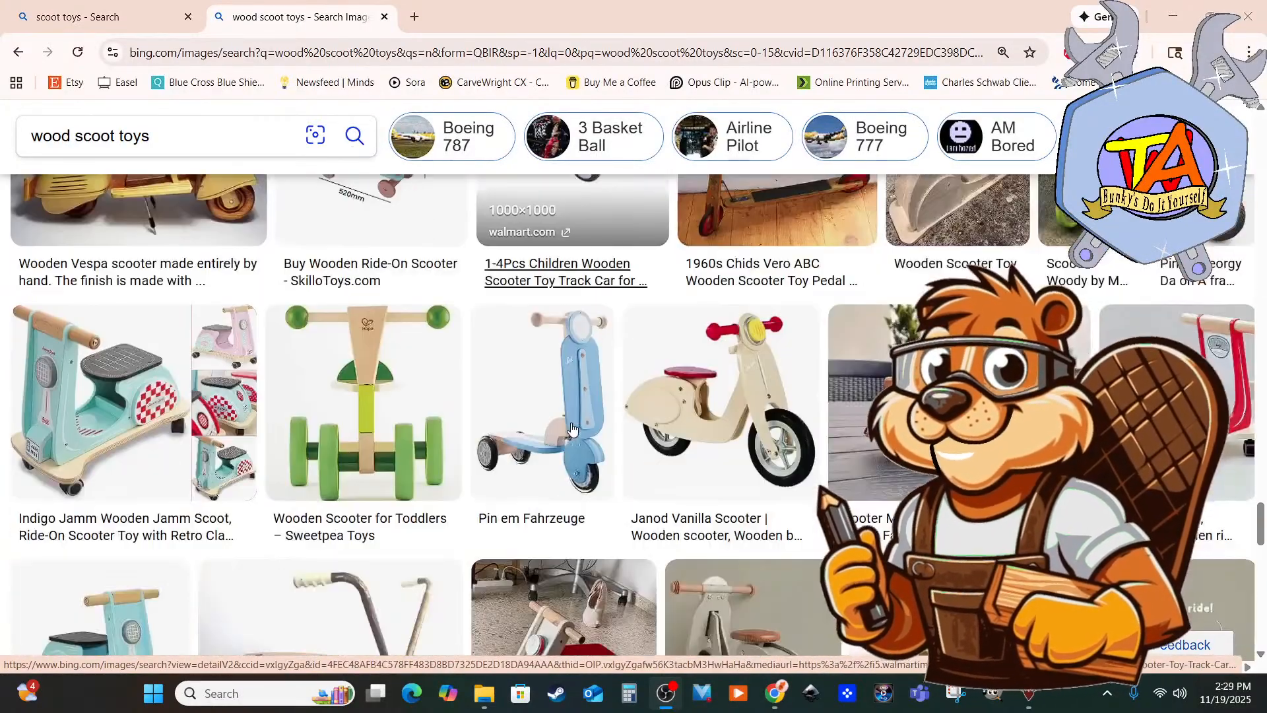
scroll(571, 428, down, 1)
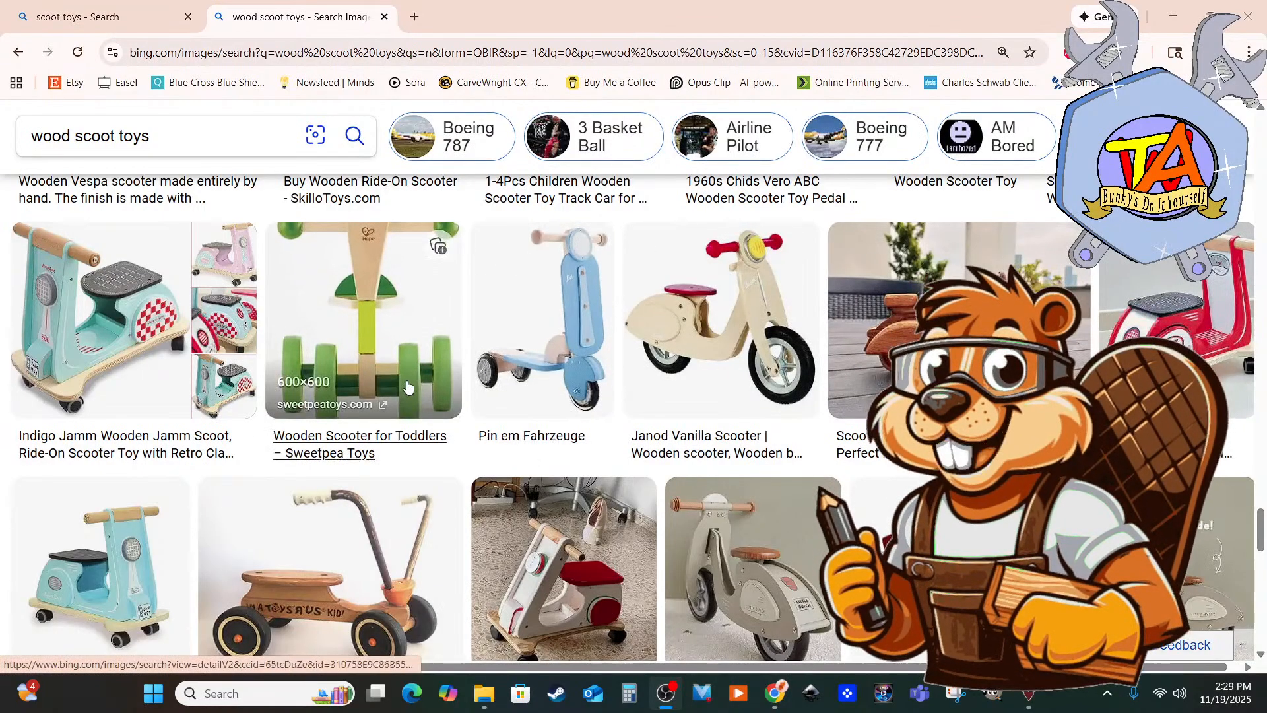
scroll(412, 447, down, 2)
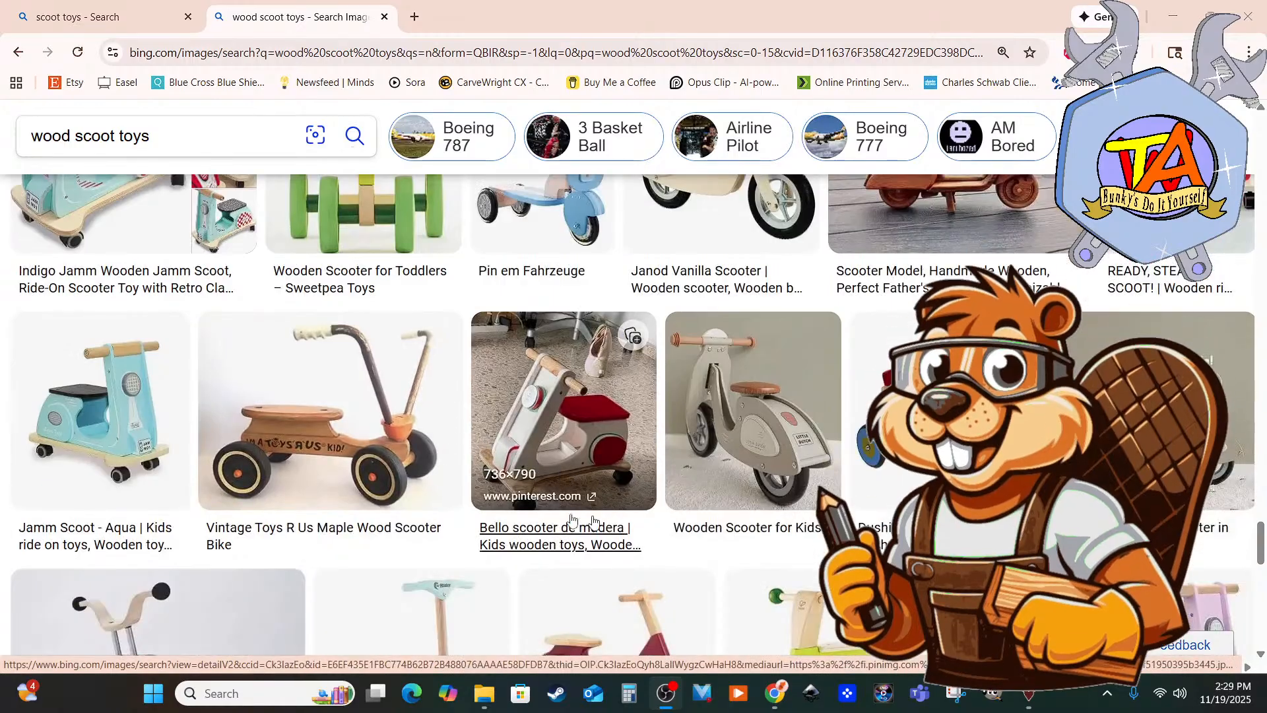
scroll(572, 520, down, 8)
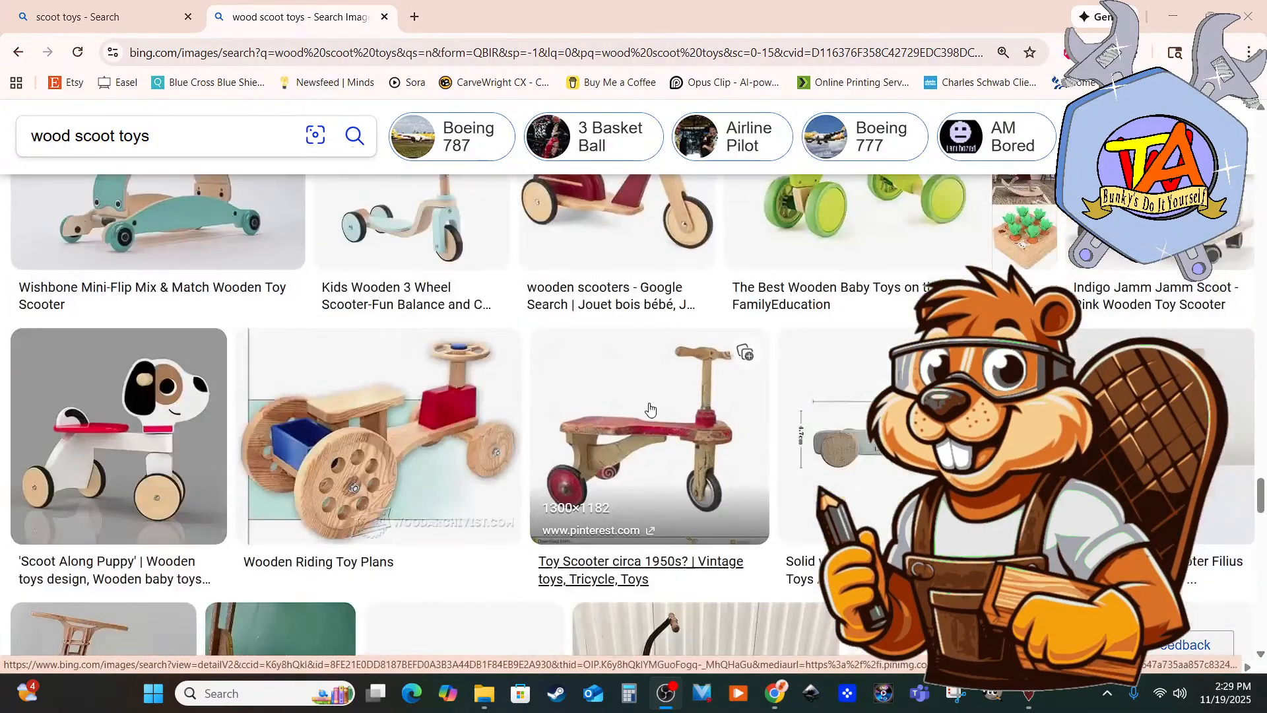
scroll(650, 409, down, 12)
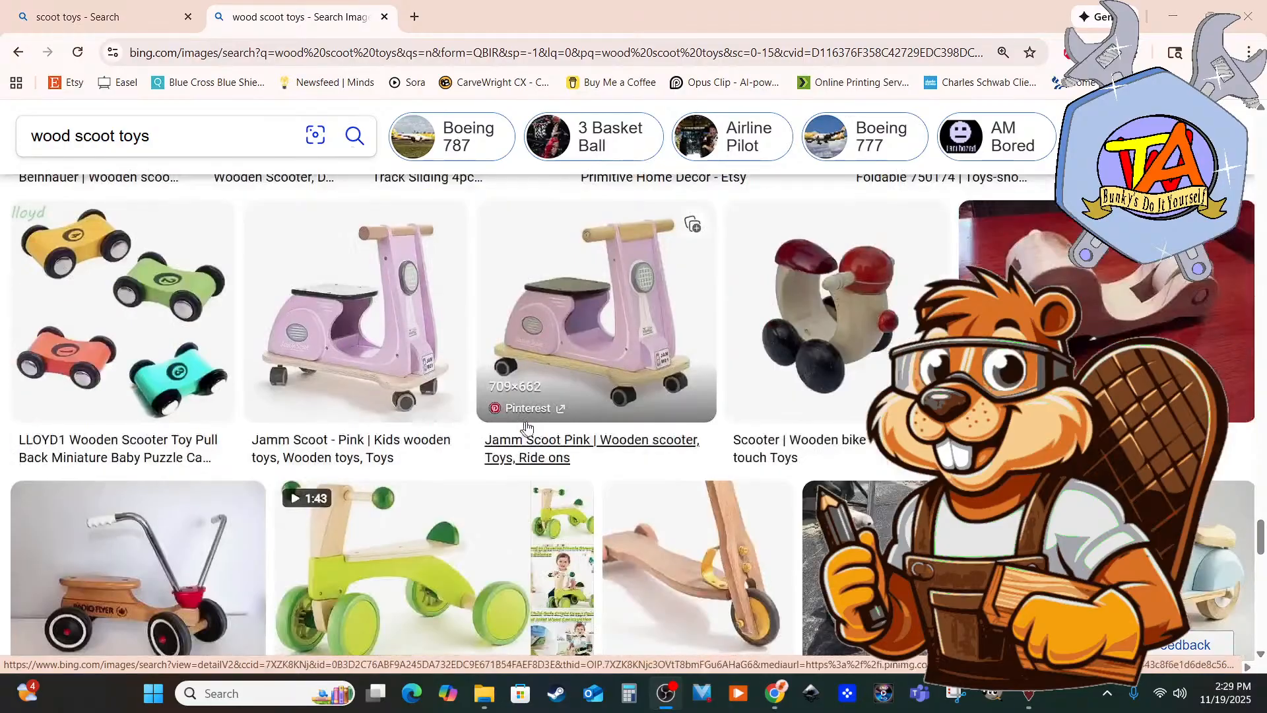
scroll(620, 386, down, 4)
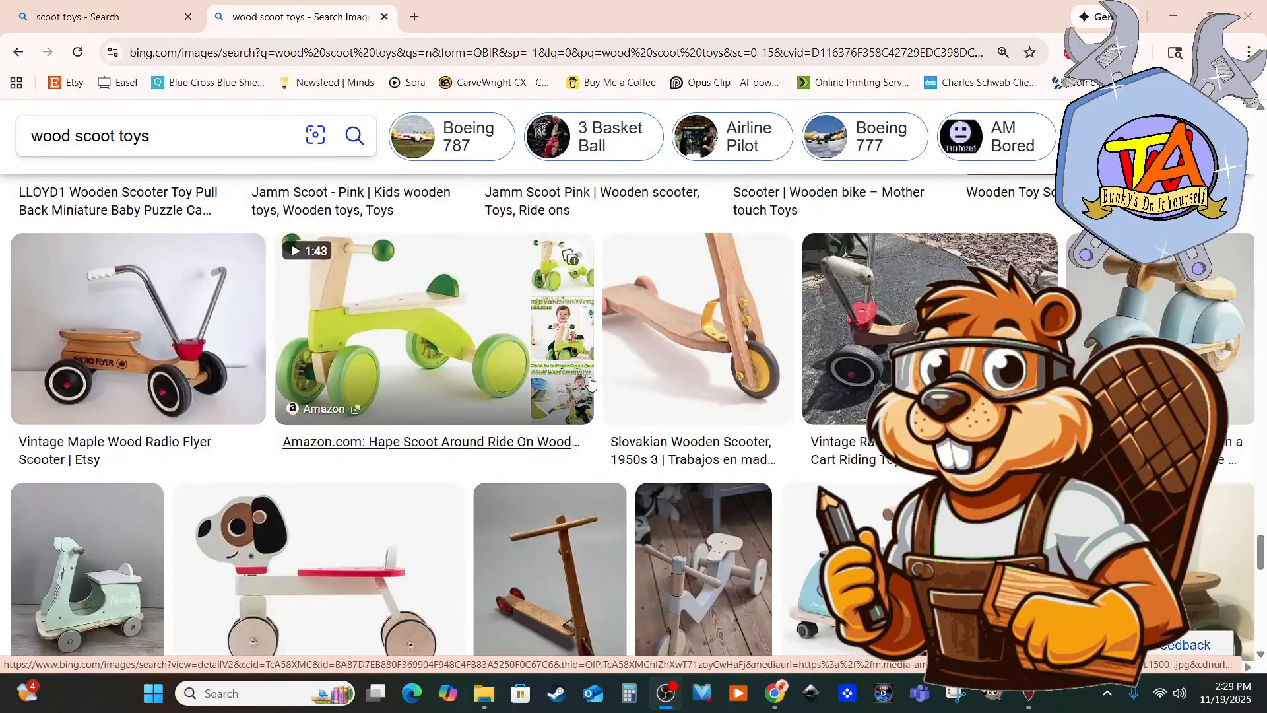
scroll(590, 382, down, 5)
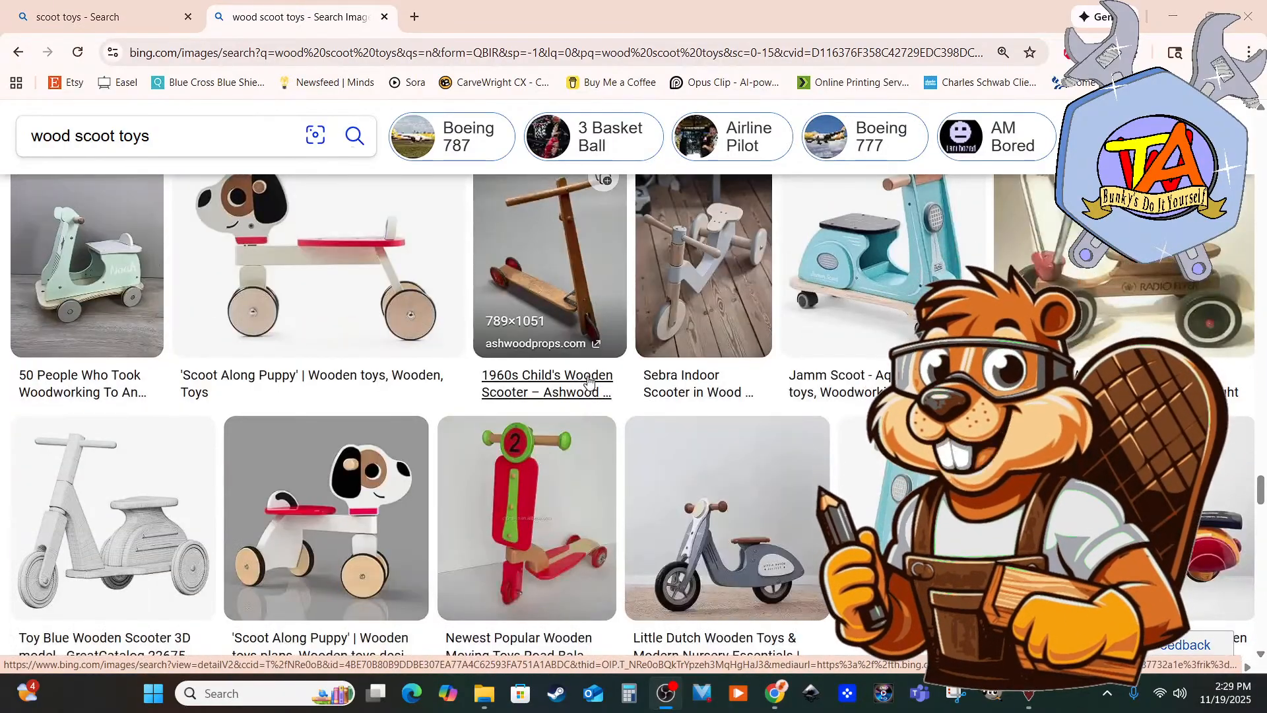
scroll(580, 376, down, 5)
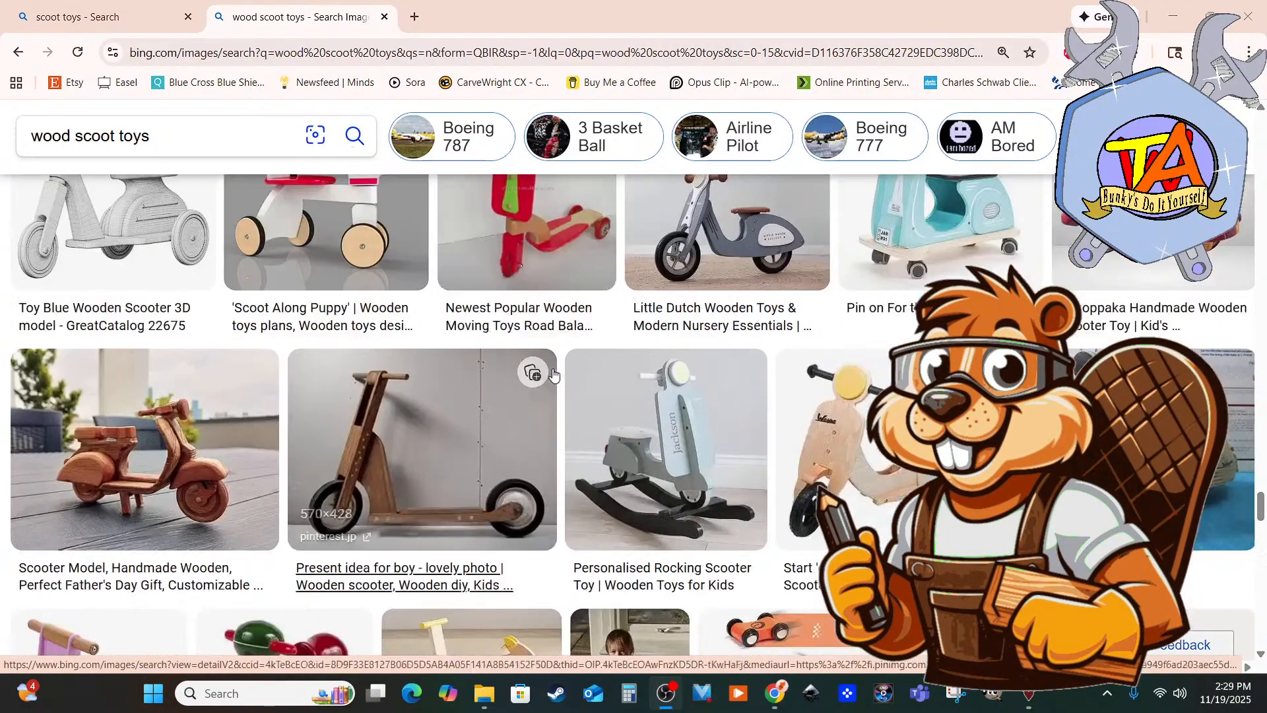
scroll(554, 374, down, 4)
scroll(613, 376, down, 5)
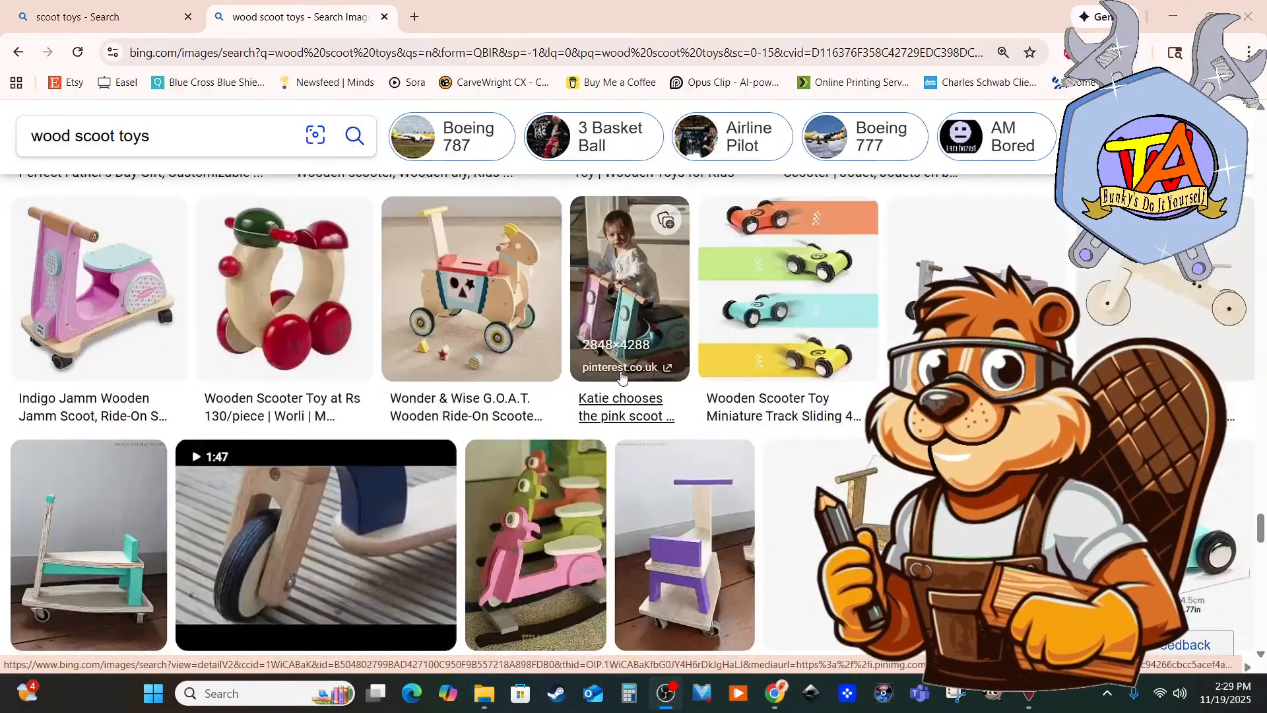
scroll(620, 376, down, 6)
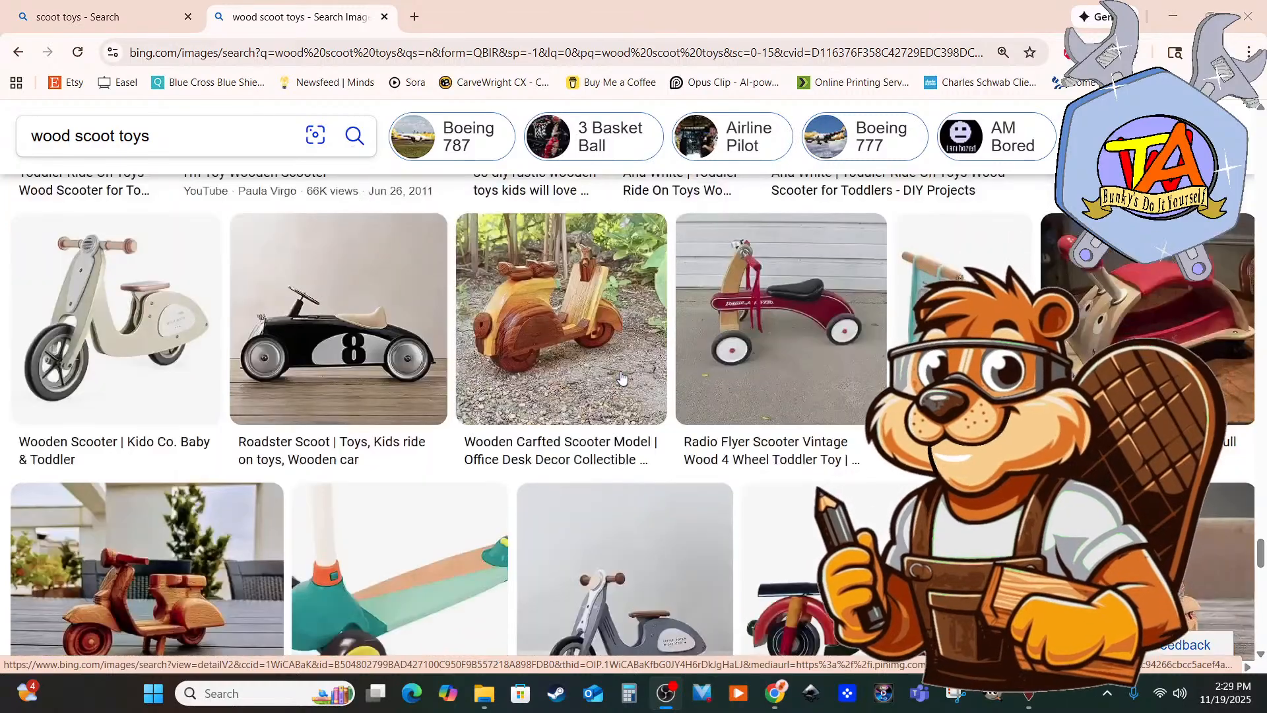
scroll(620, 376, down, 4)
scroll(622, 378, down, 8)
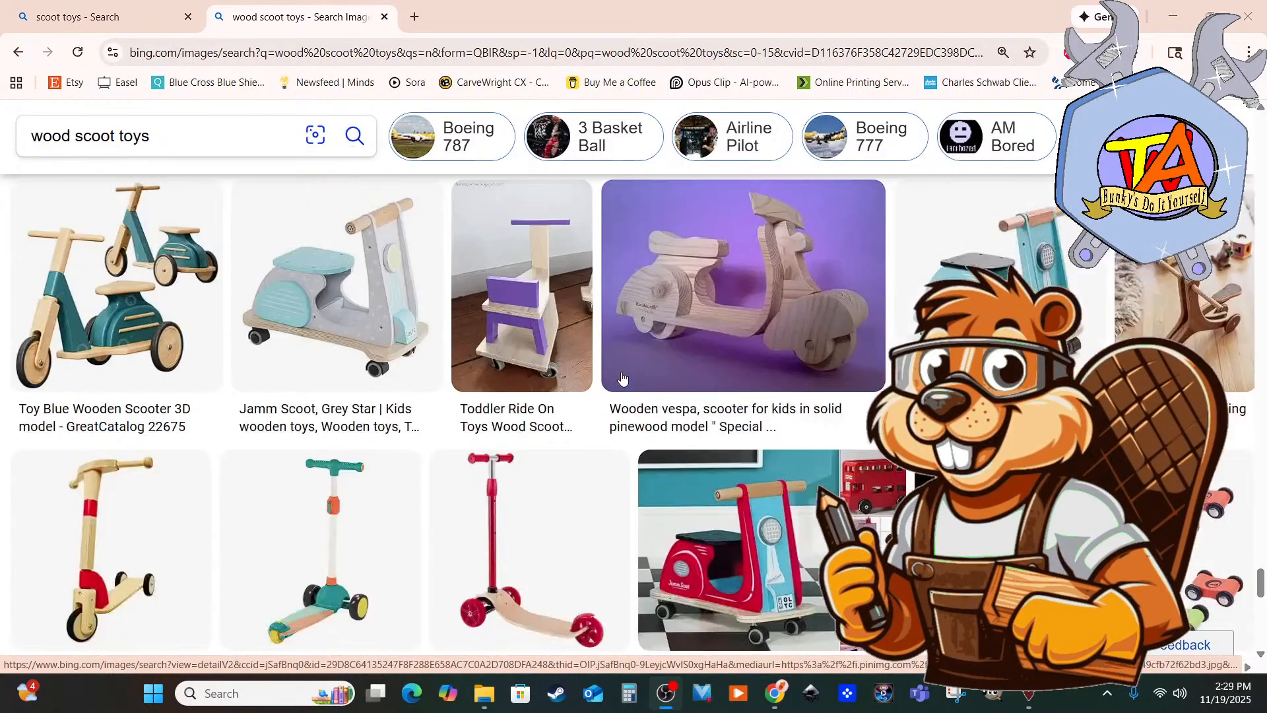
scroll(622, 378, down, 6)
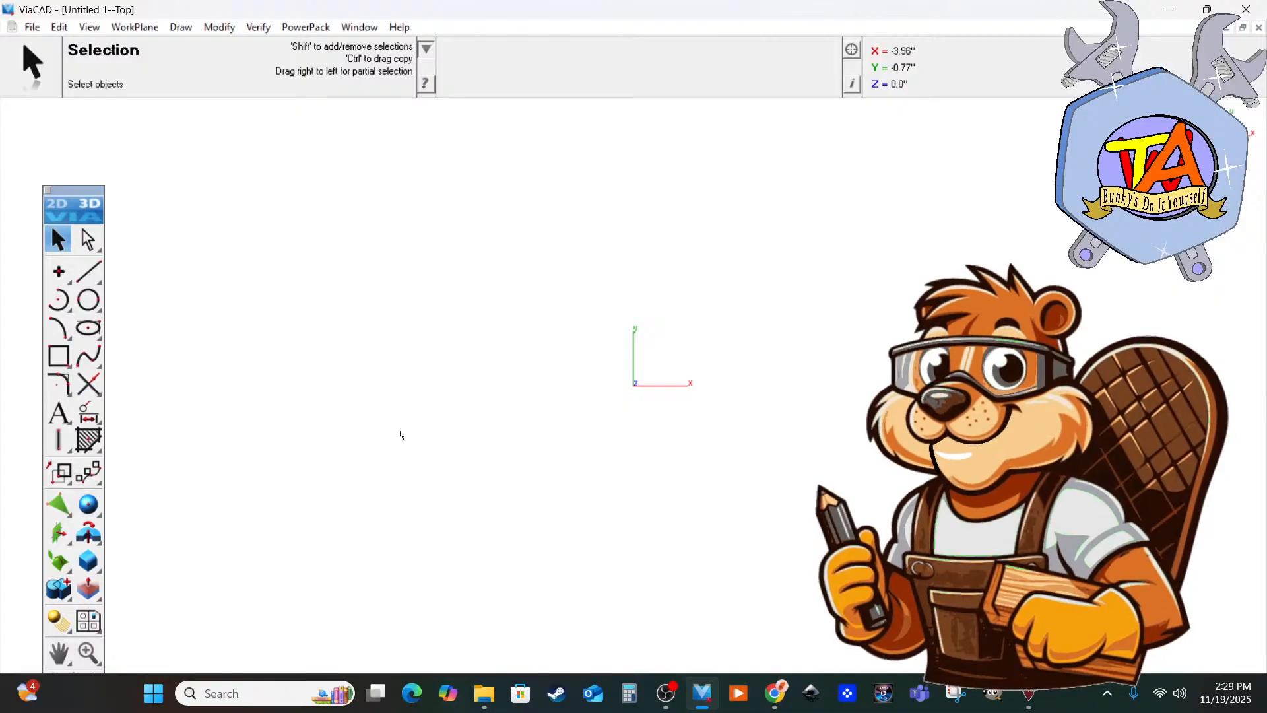
In ViaCAD, draw a rectangle in the top view and set its width to 11 inches and height to 13 inches.
click(58, 356)
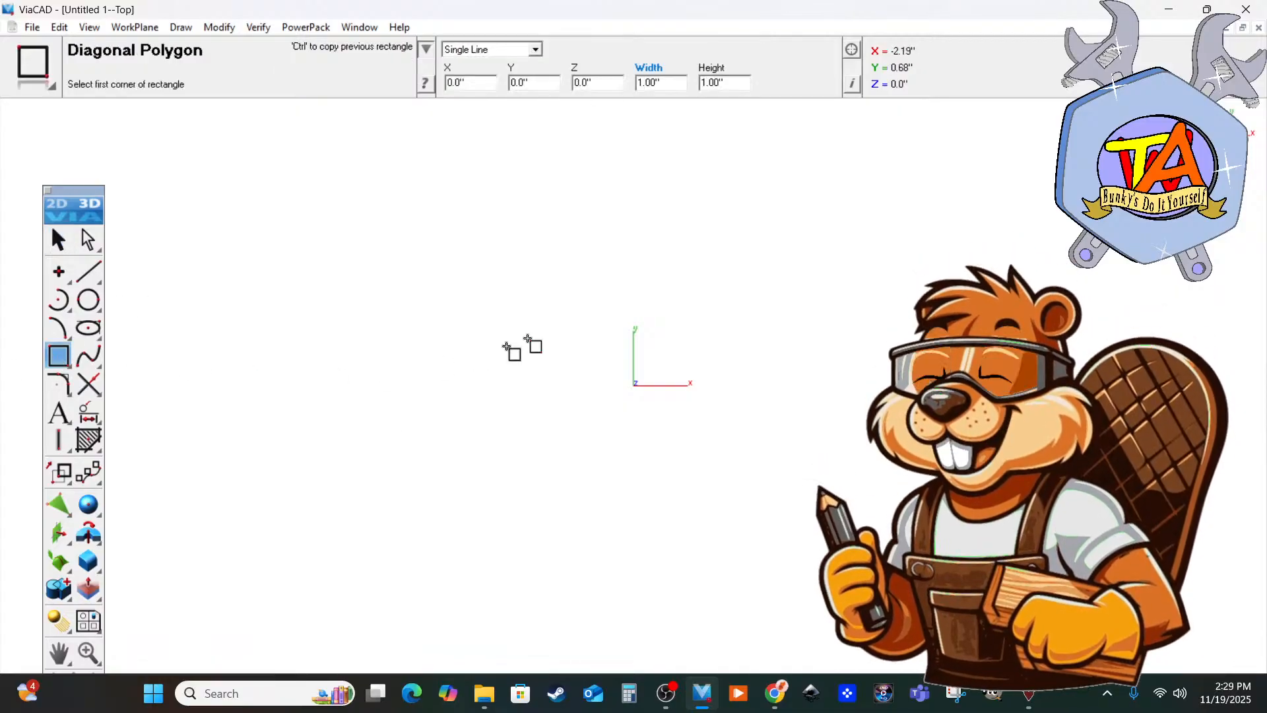
click(388, 251)
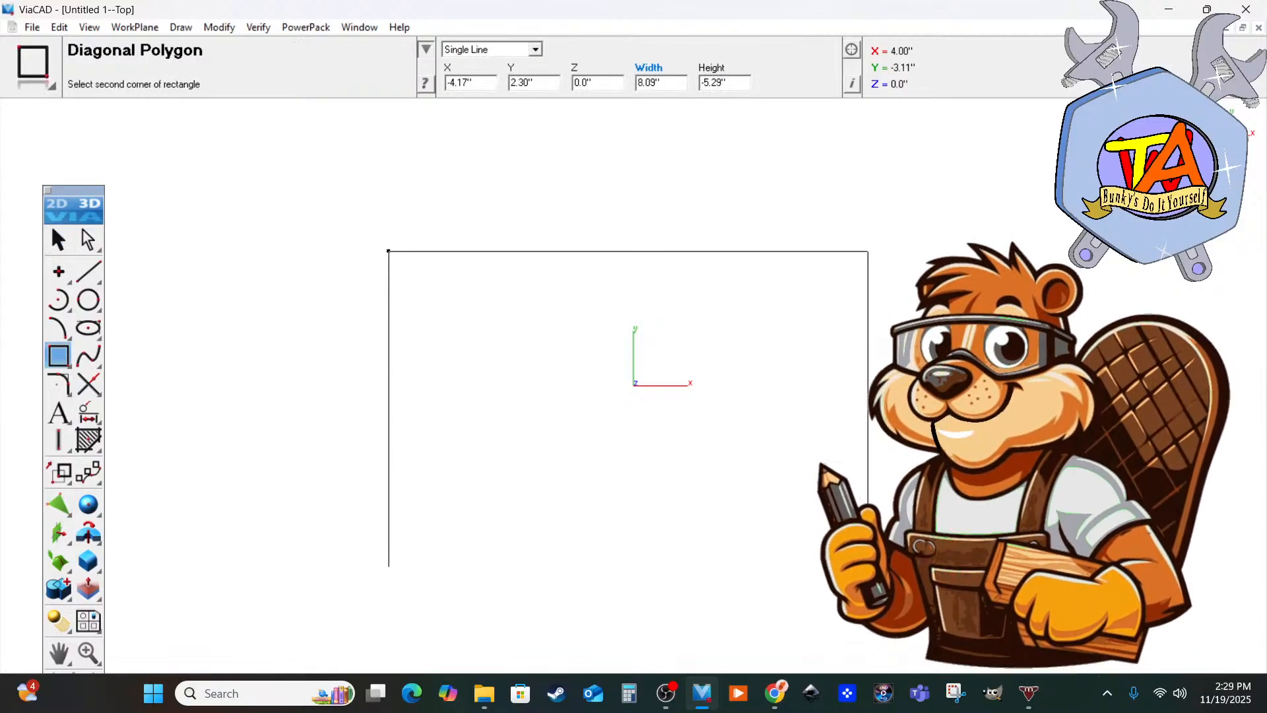
click(1015, 595)
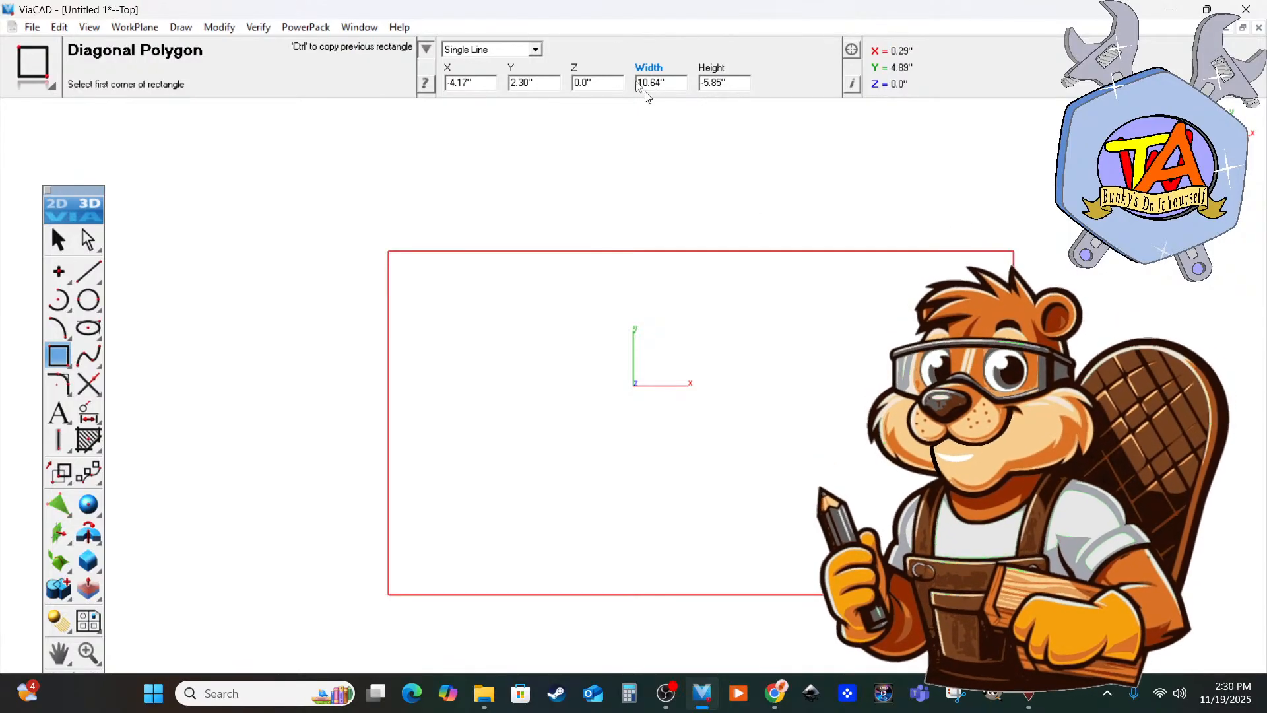
click(683, 85)
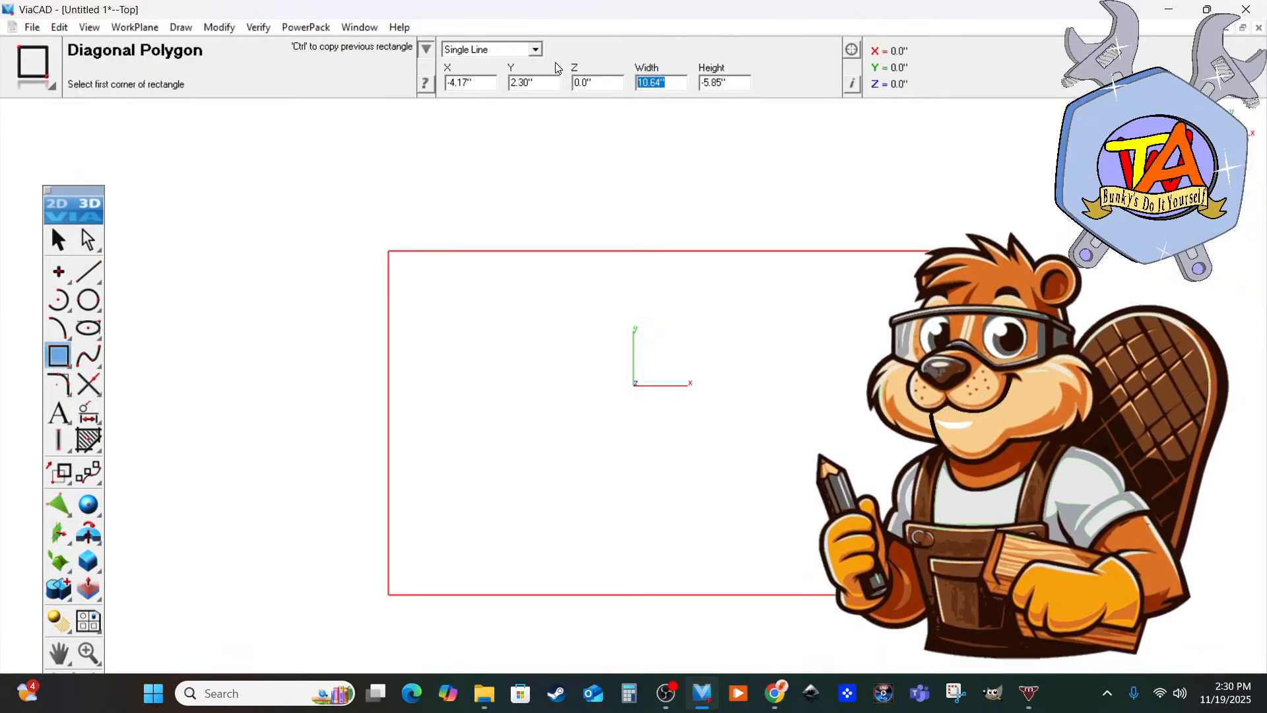
text(7)
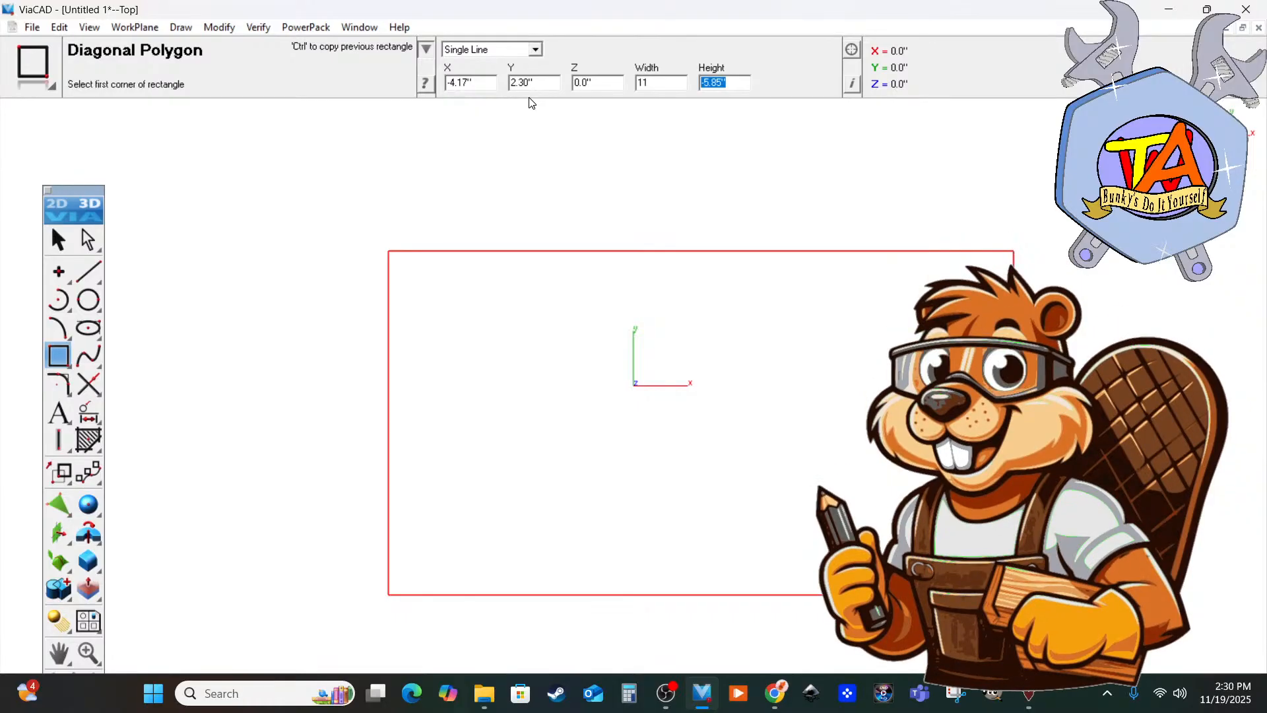
text(13)
key(Return)
scroll(536, 401, down, 5)
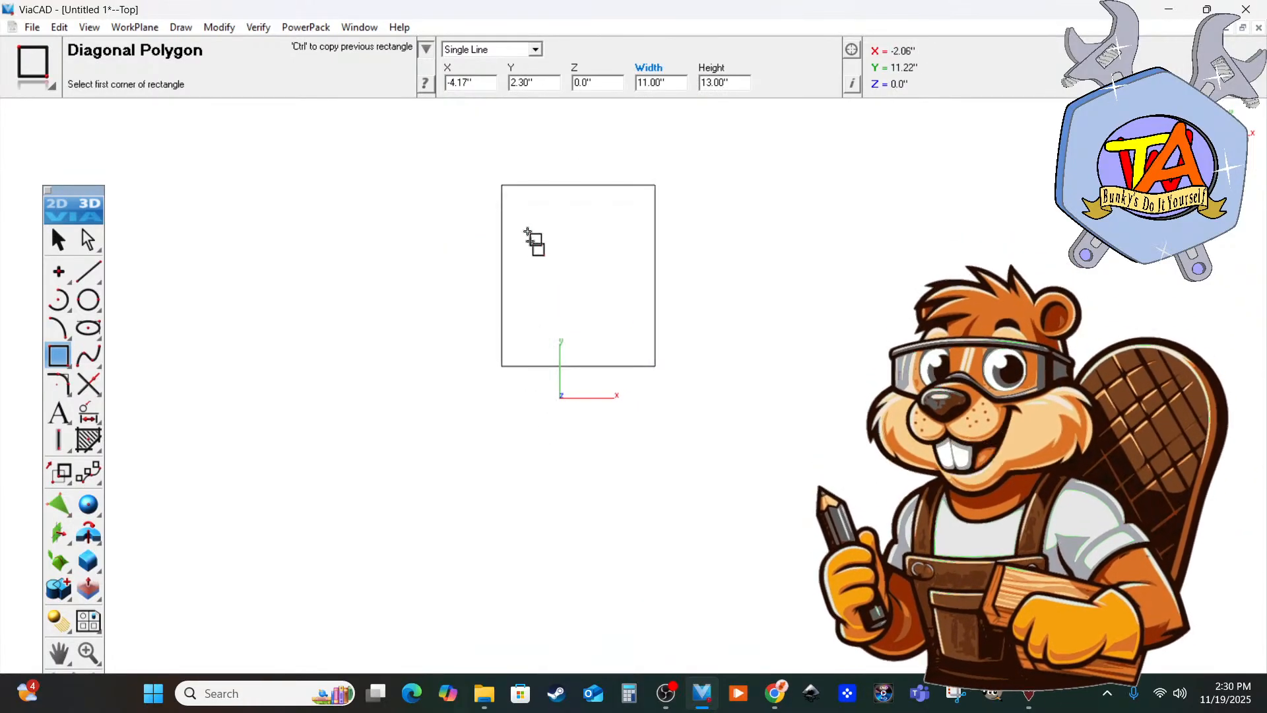
scroll(512, 190, down, 2)
scroll(511, 191, up, 5)
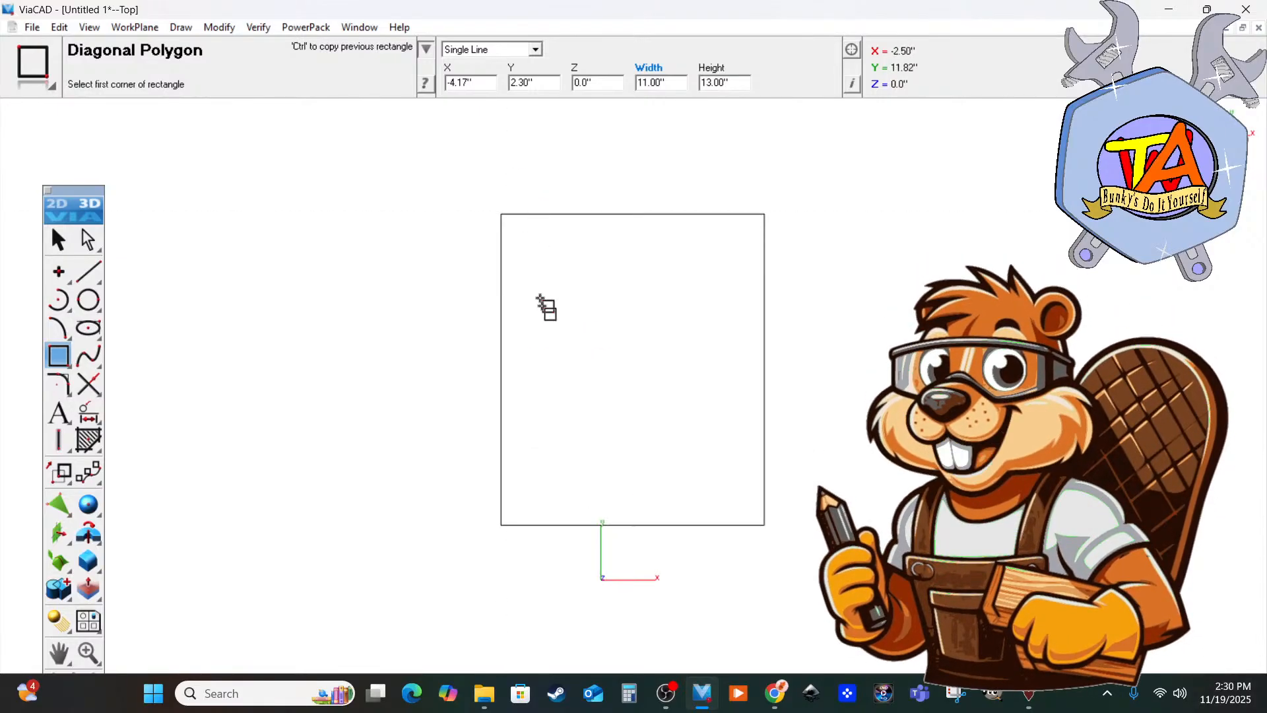
Draw a vertical single line through the rectangle from the midpoint of its upper edge to the midpoint of its lower edge.
click(88, 300)
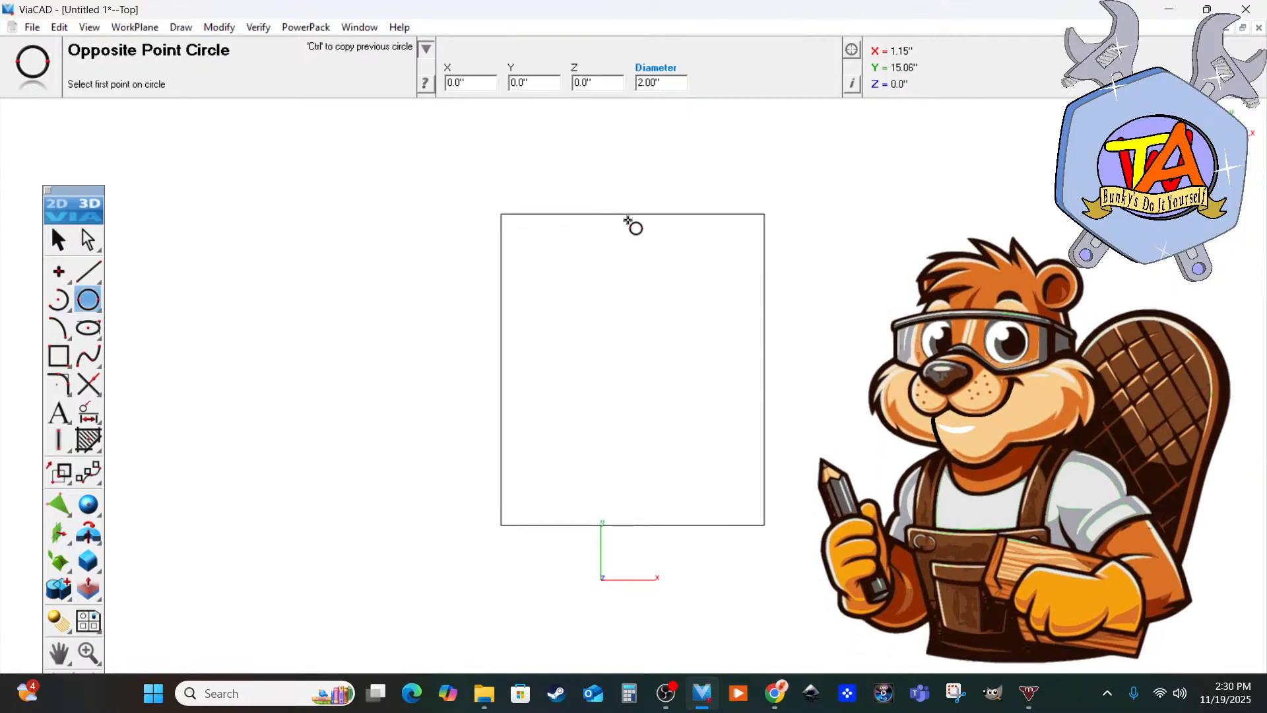
click(88, 271)
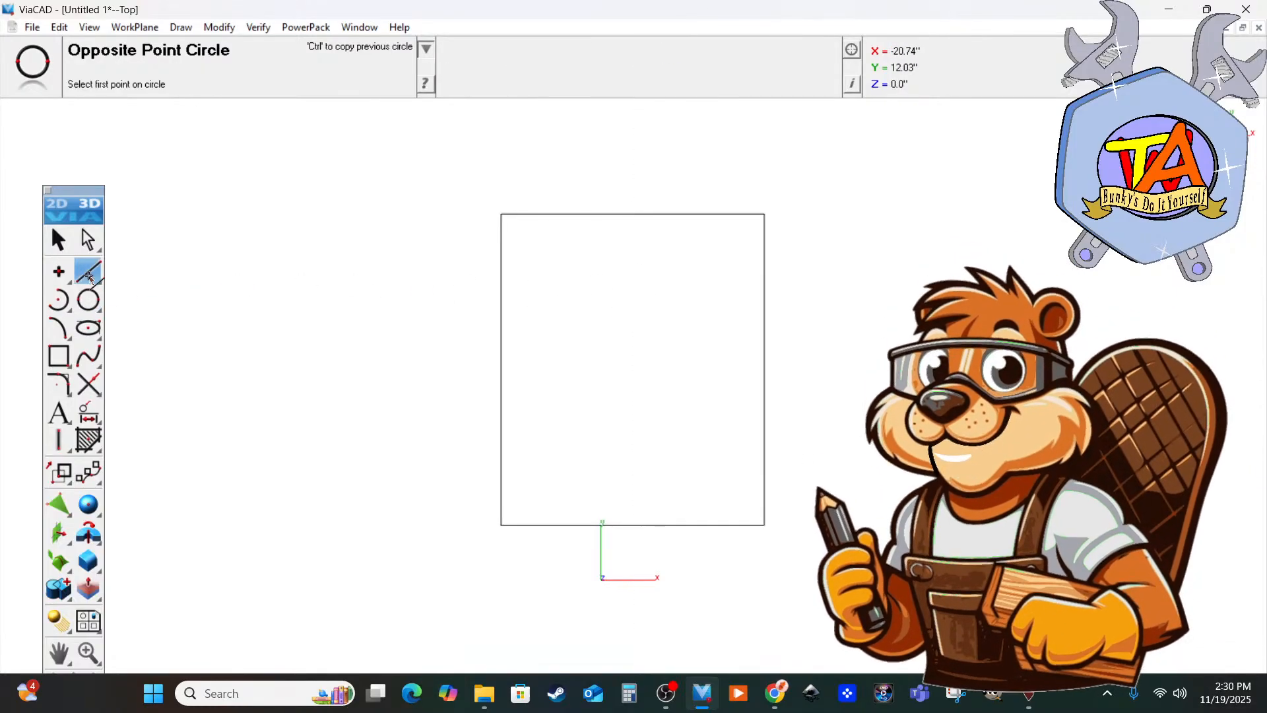
click(632, 214)
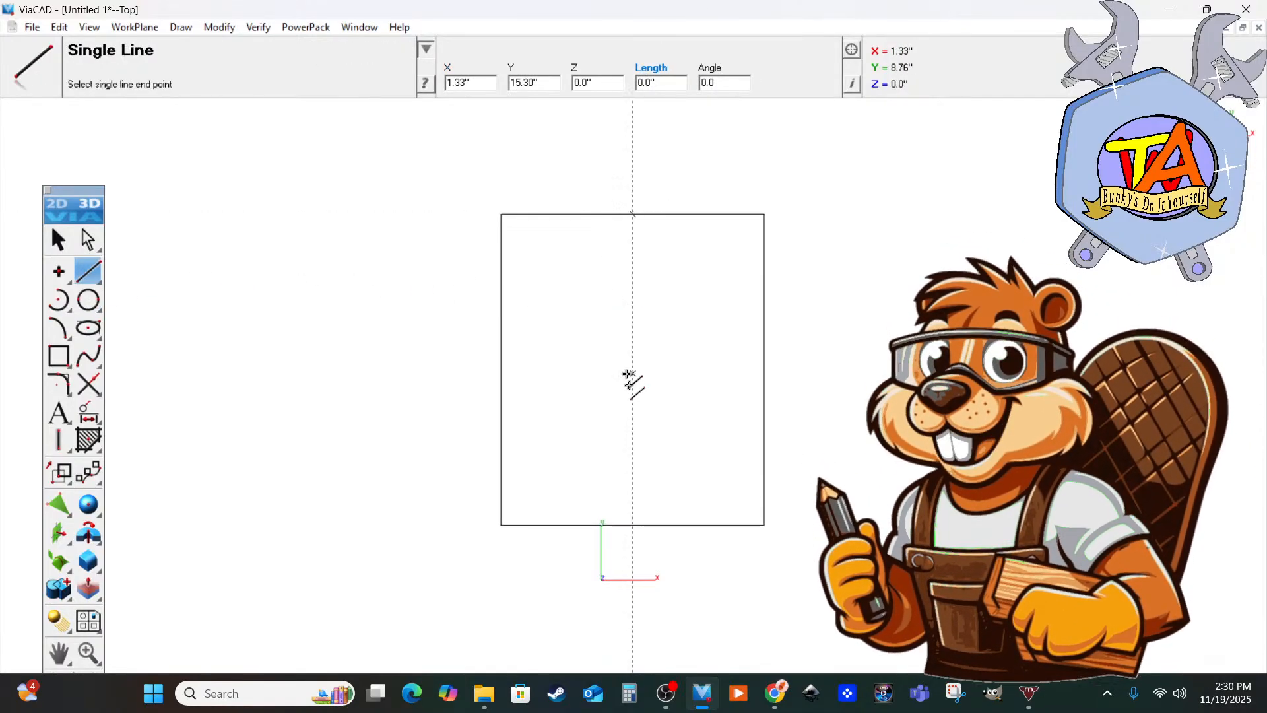
click(632, 526)
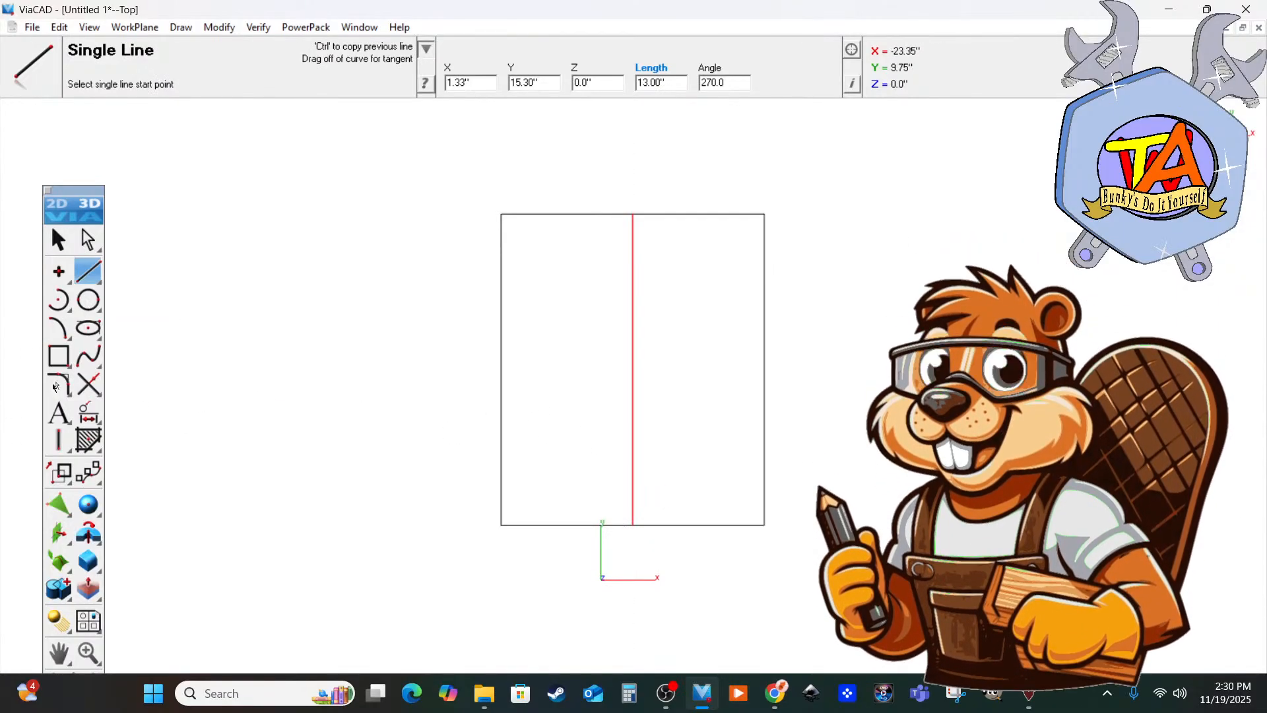
Draw a vertical single line 0.5 inch long downward from the midpoint of the large rectangle's upper edge.
click(58, 356)
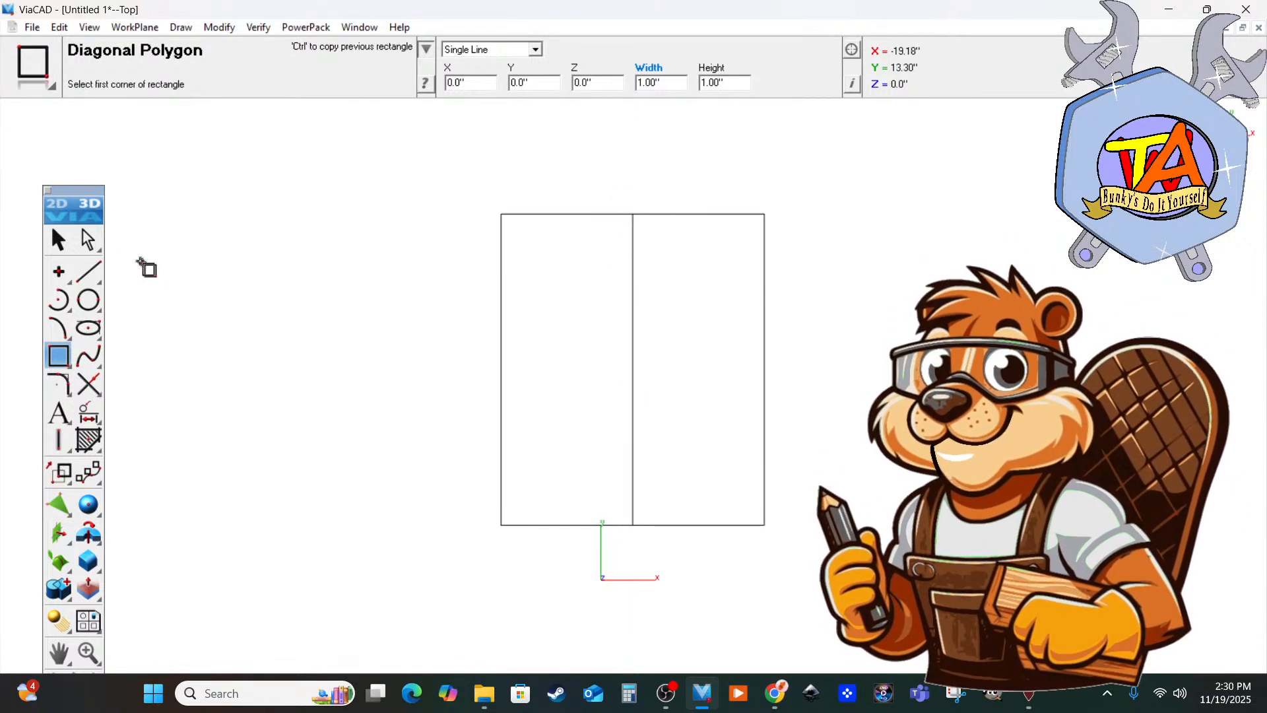
click(91, 271)
click(633, 214)
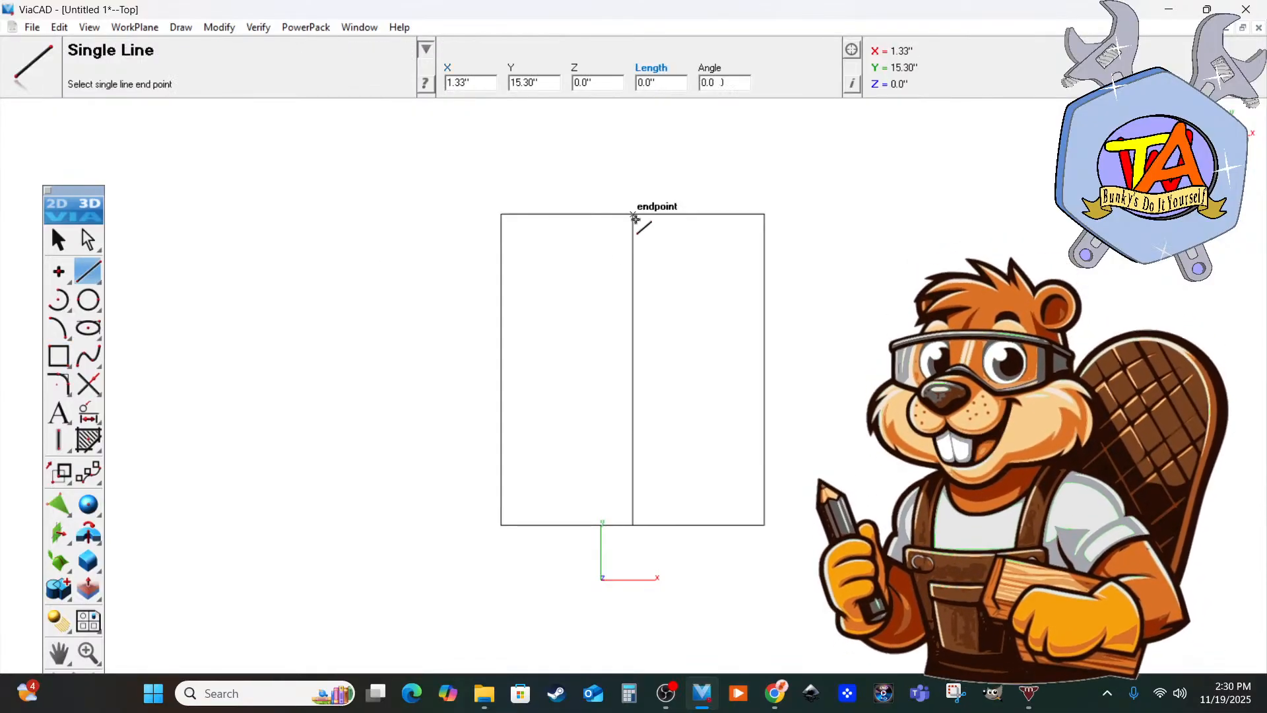
drag(672, 81, 524, 88)
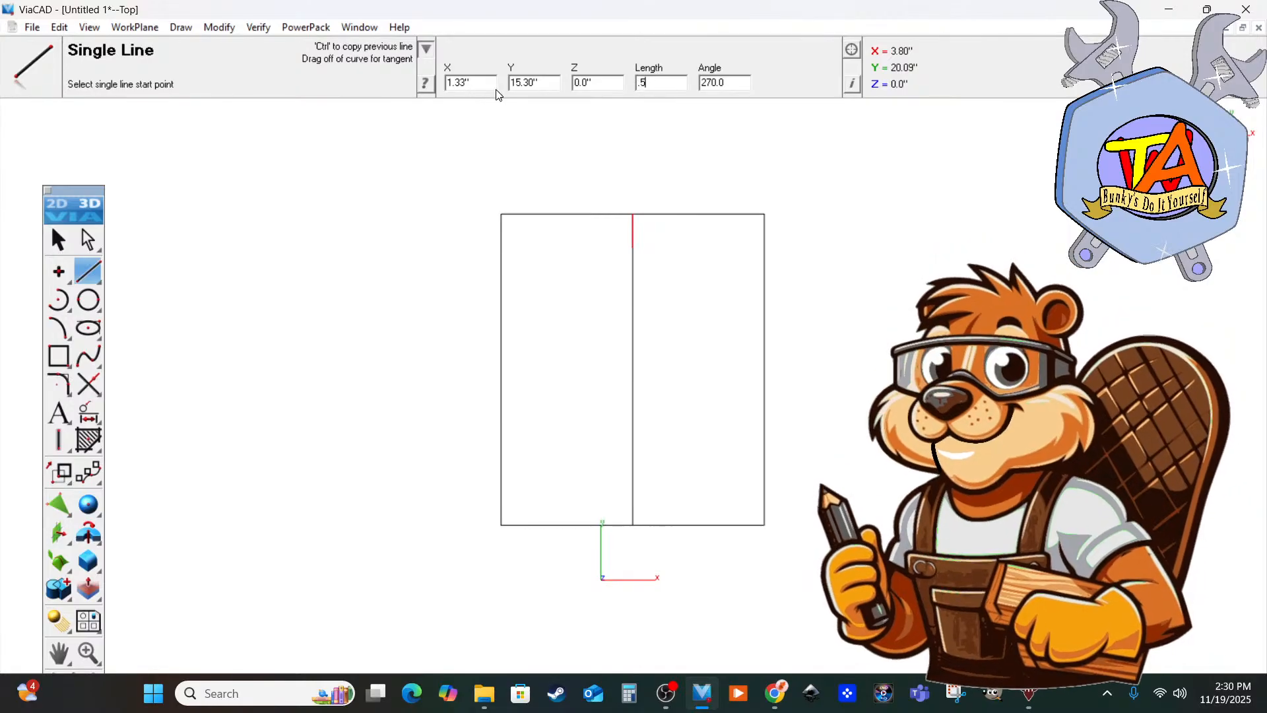
key(Return)
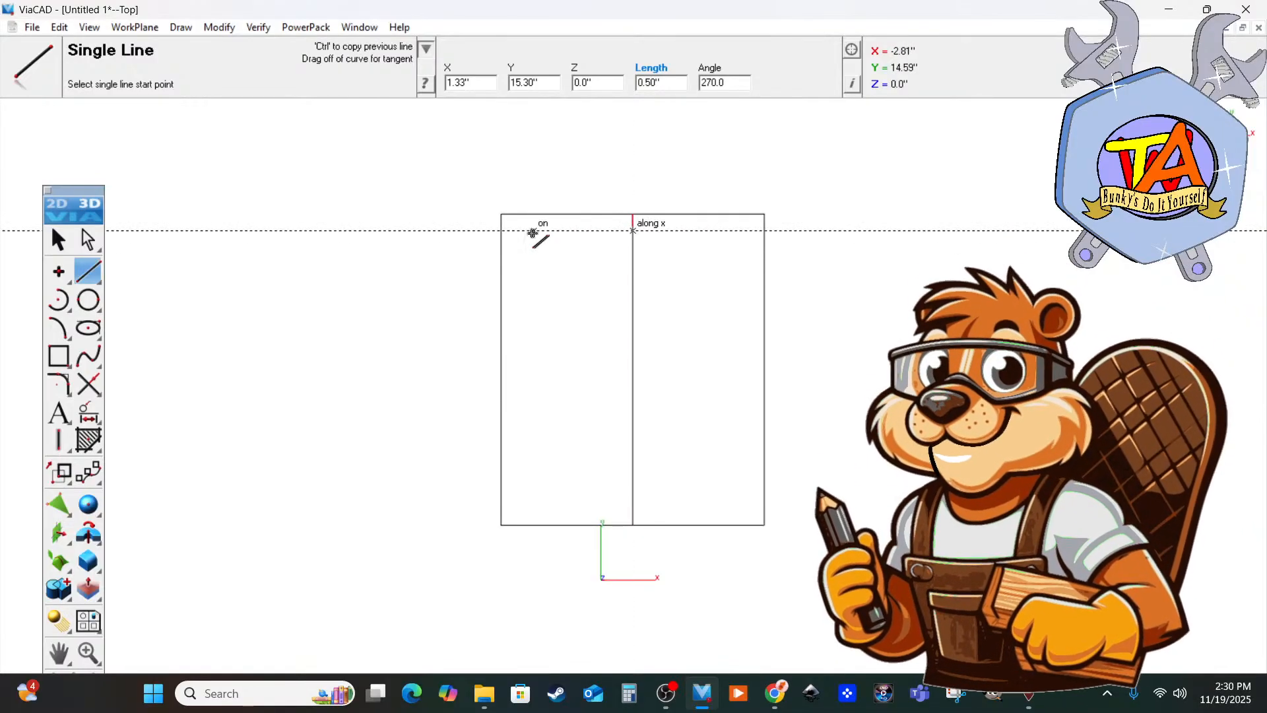
Draw a small rectangle beside the large one and set its width to 3 inches and height to 1 inch.
click(58, 356)
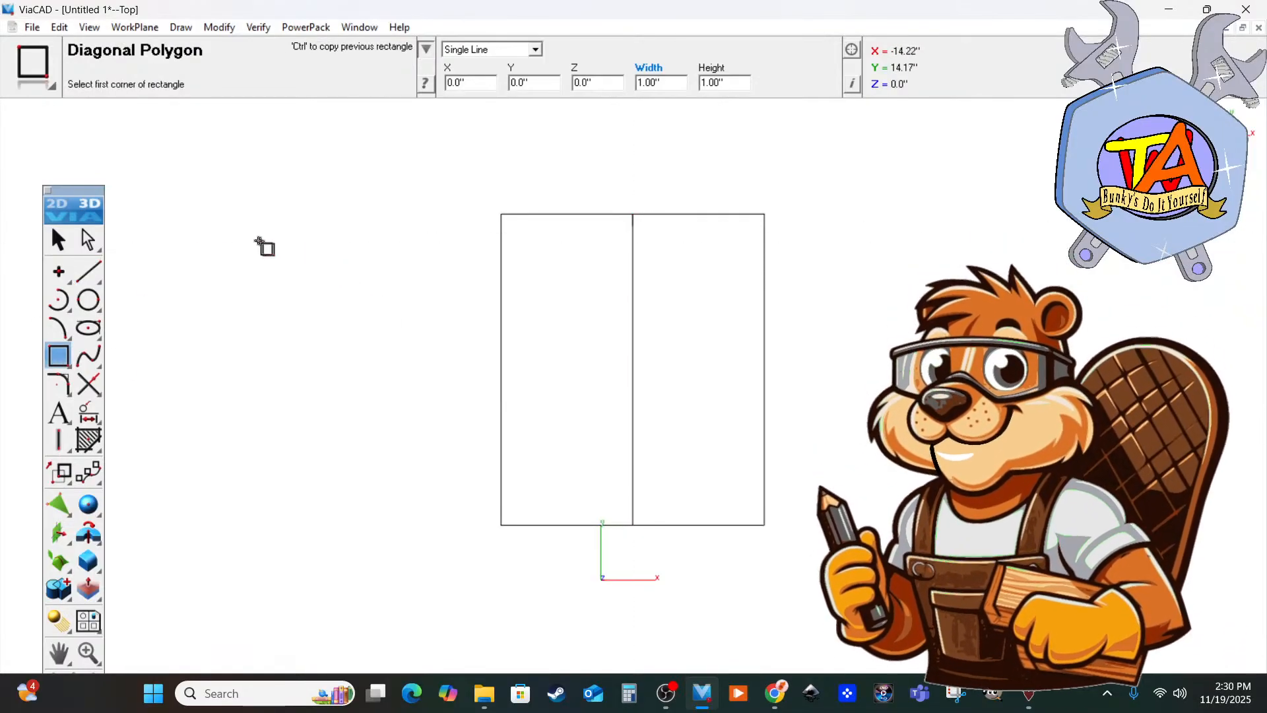
click(251, 239)
click(346, 272)
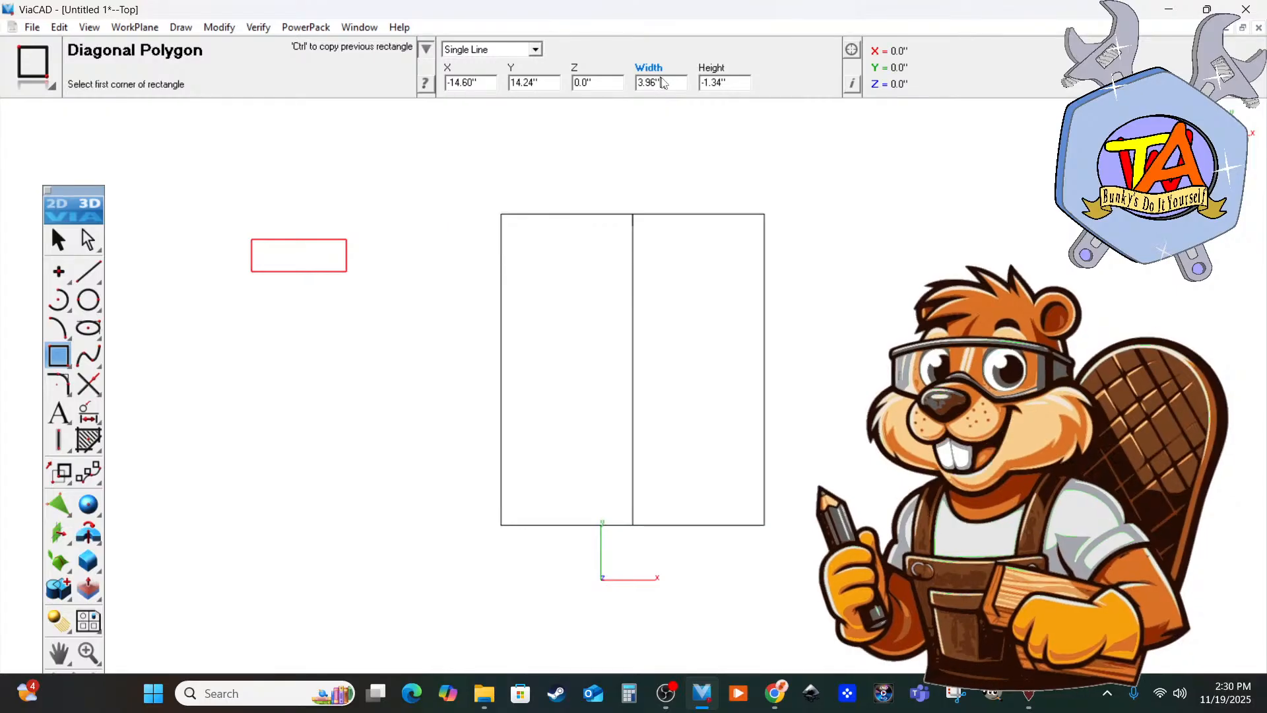
click(641, 83)
text(3)
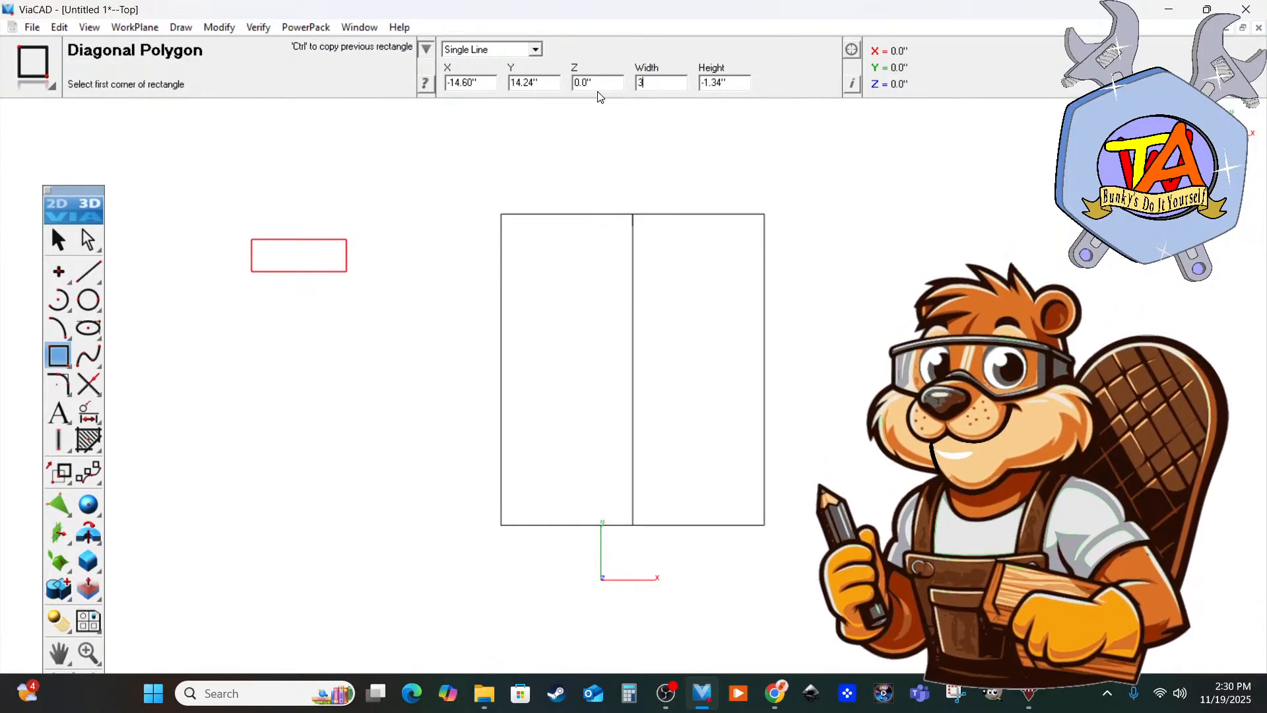
key(Return)
click(734, 83)
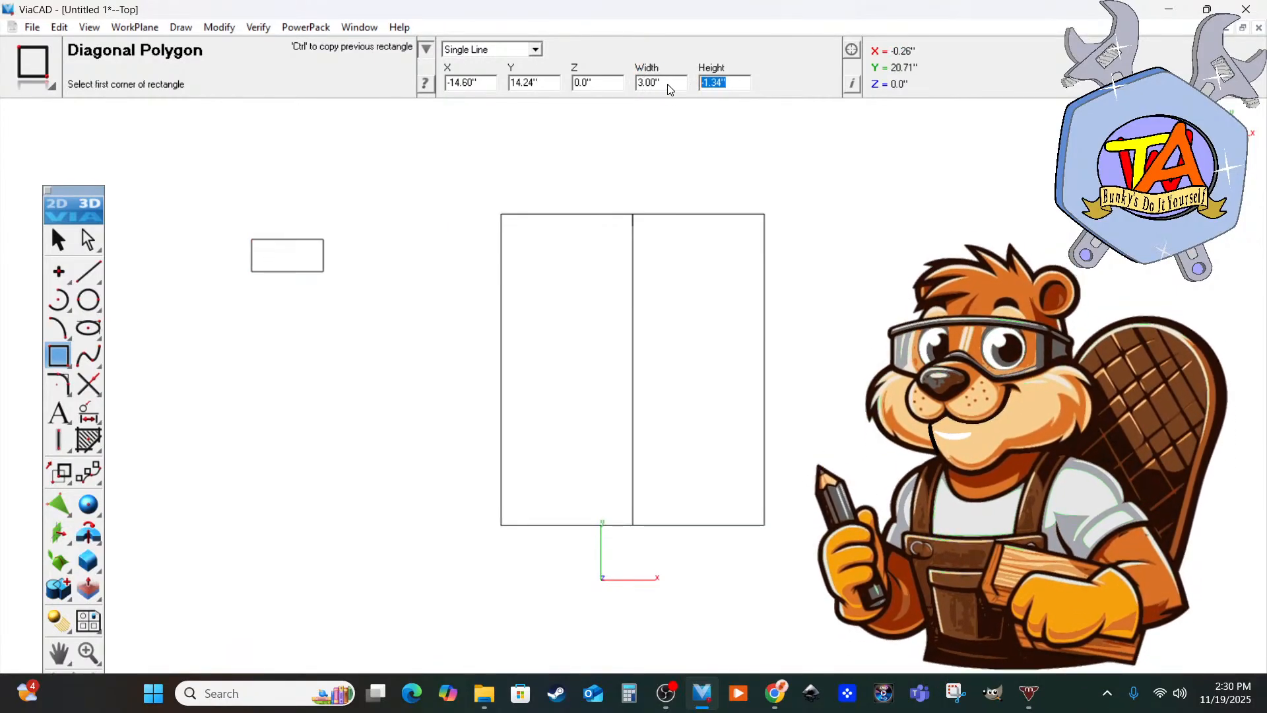
text(1)
key(Return)
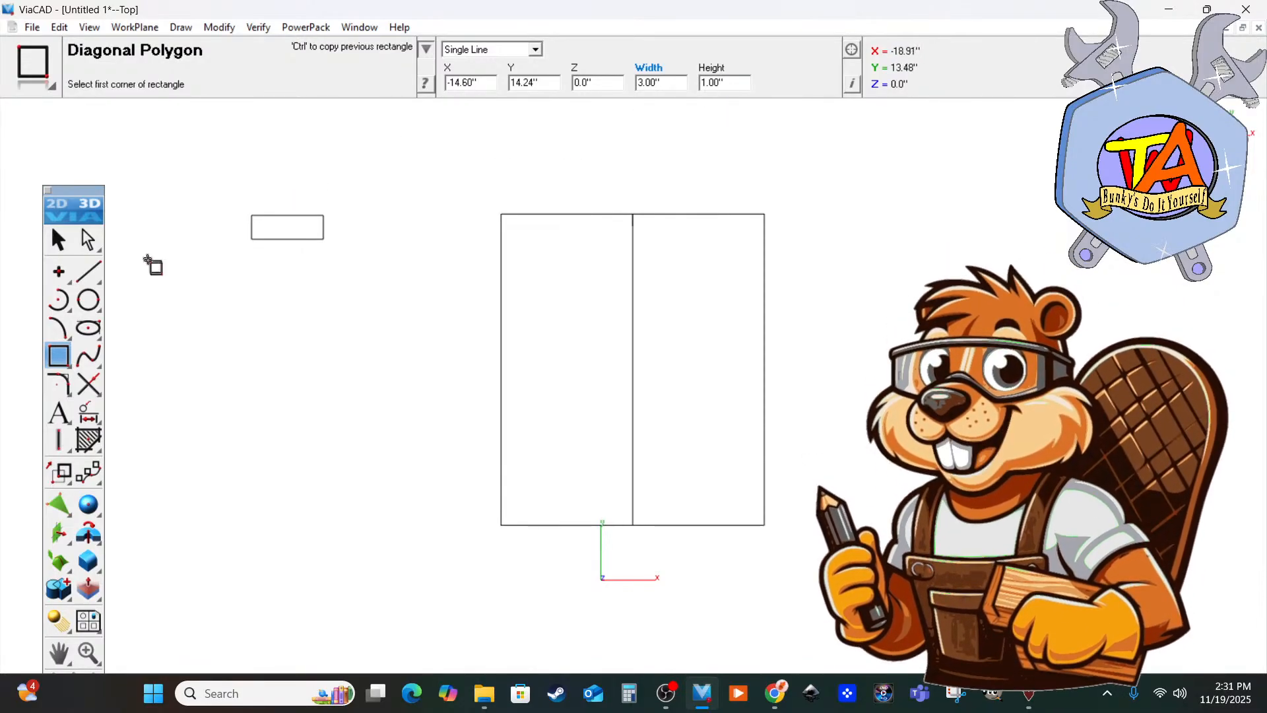
Move the small rectangle so the midpoint of its upper edge sits on the lower end of the 0.5 inch line.
click(58, 239)
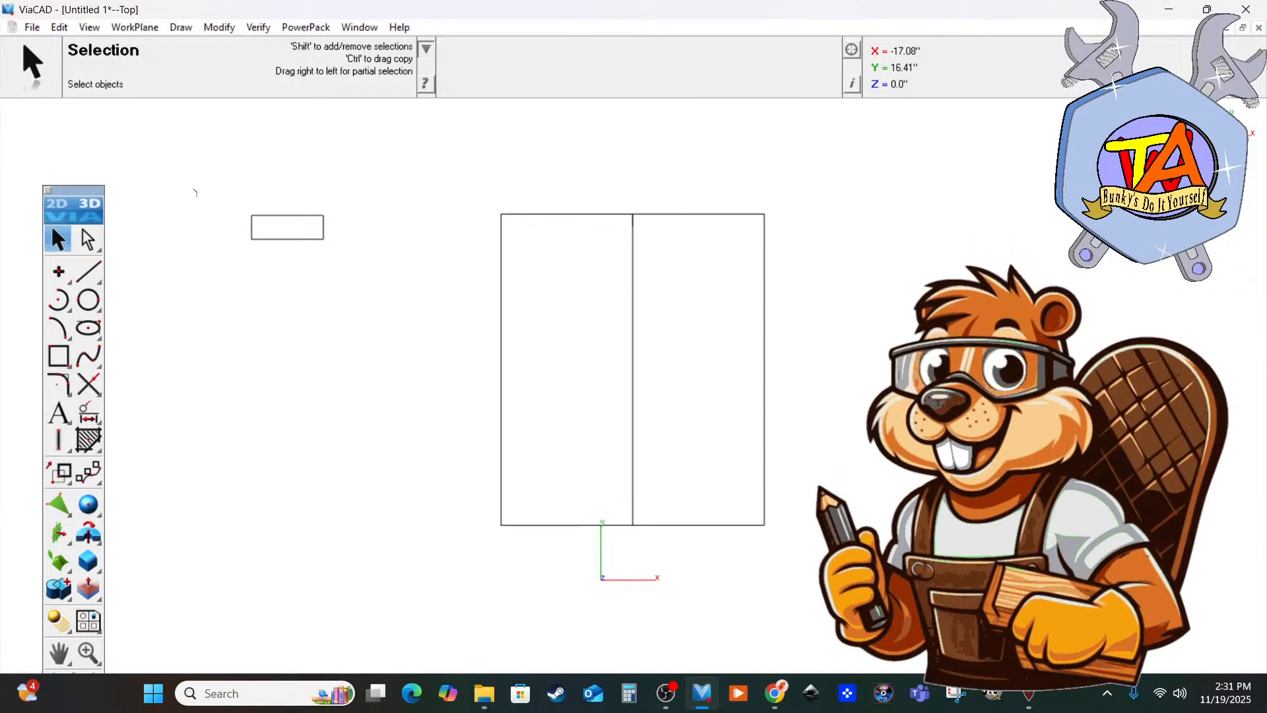
drag(193, 186, 346, 256)
drag(291, 215, 632, 225)
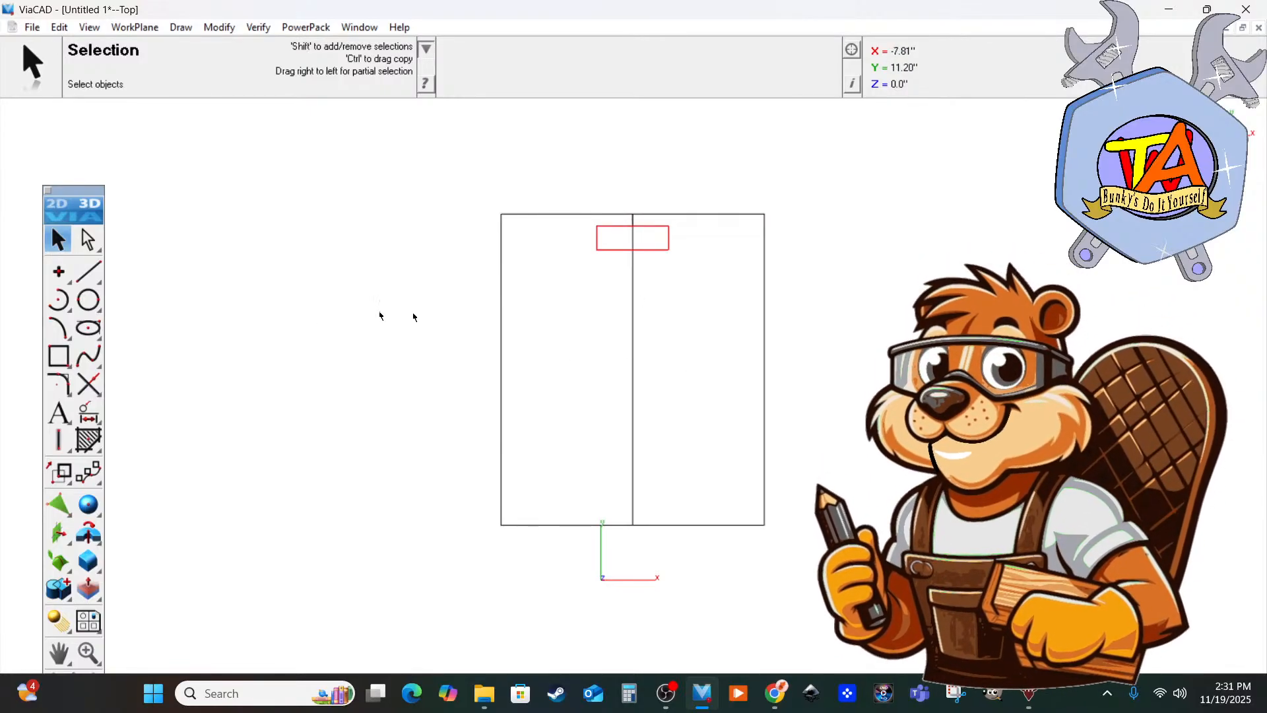
Mirror a copy of the small rectangle about the horizontal line joining the midpoints of the large rectangle's side edges.
click(220, 27)
mouse_move(277, 64)
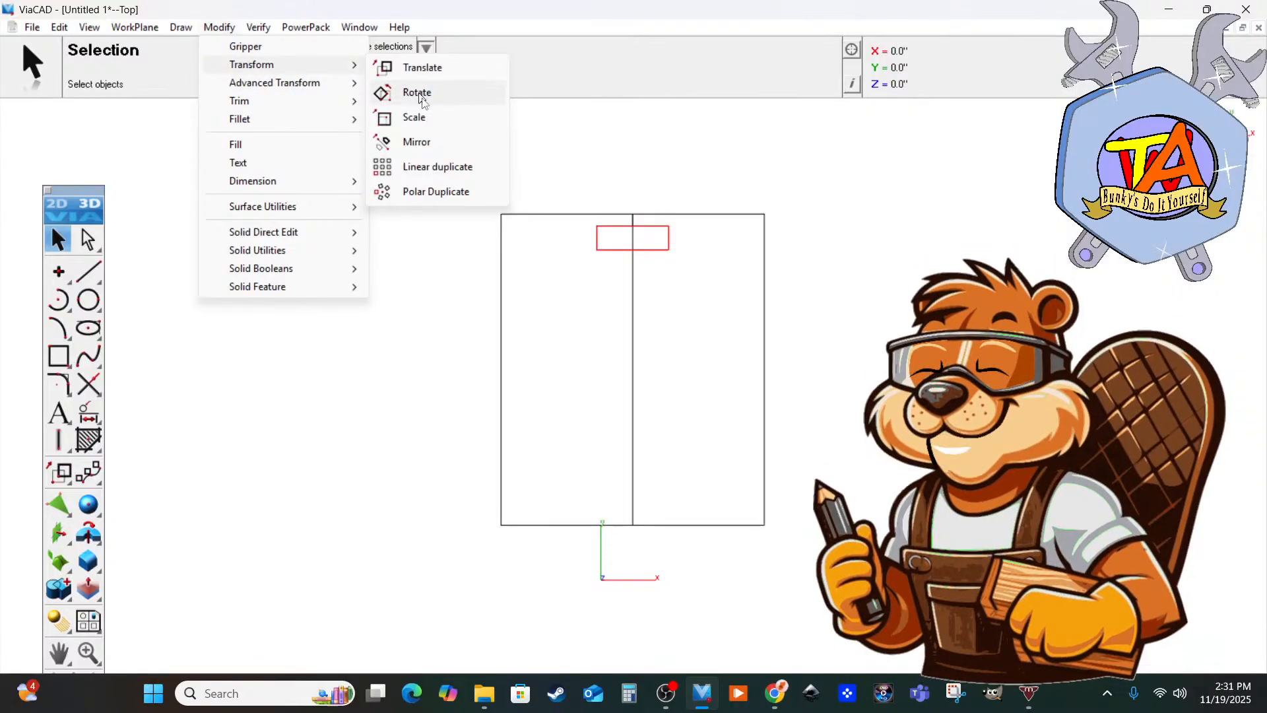
click(417, 142)
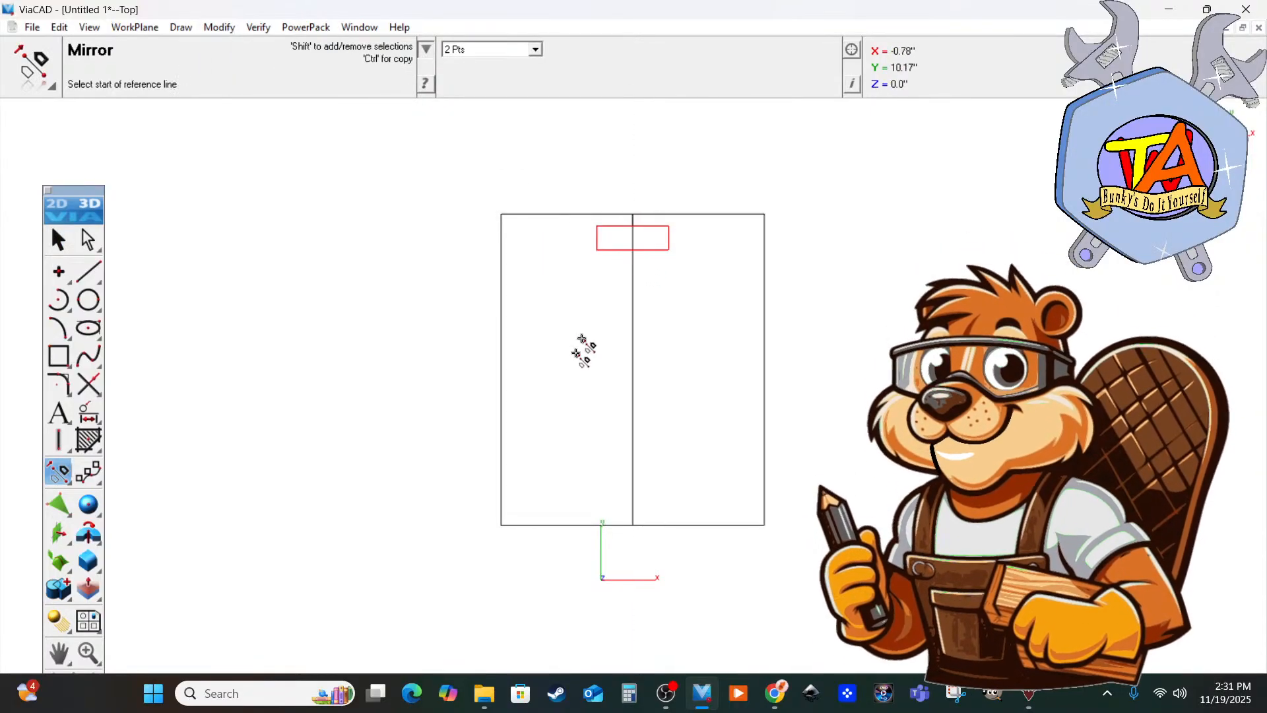
click(501, 370)
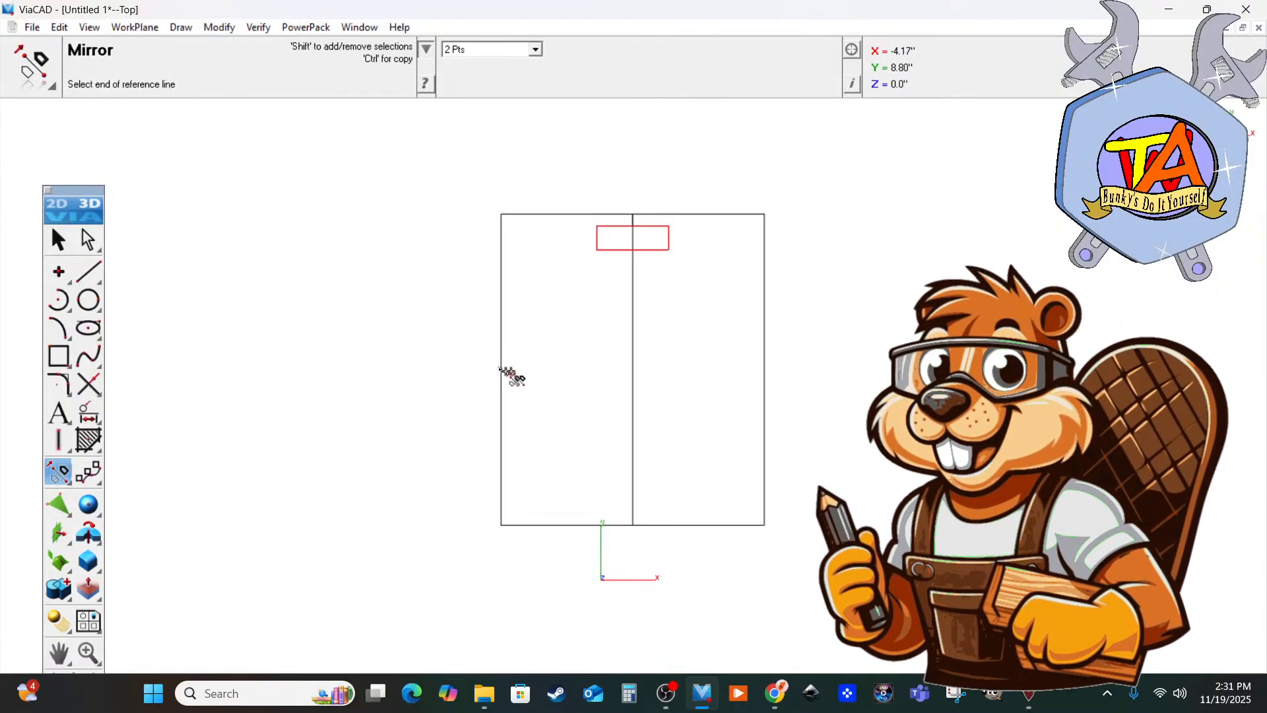
click(764, 370)
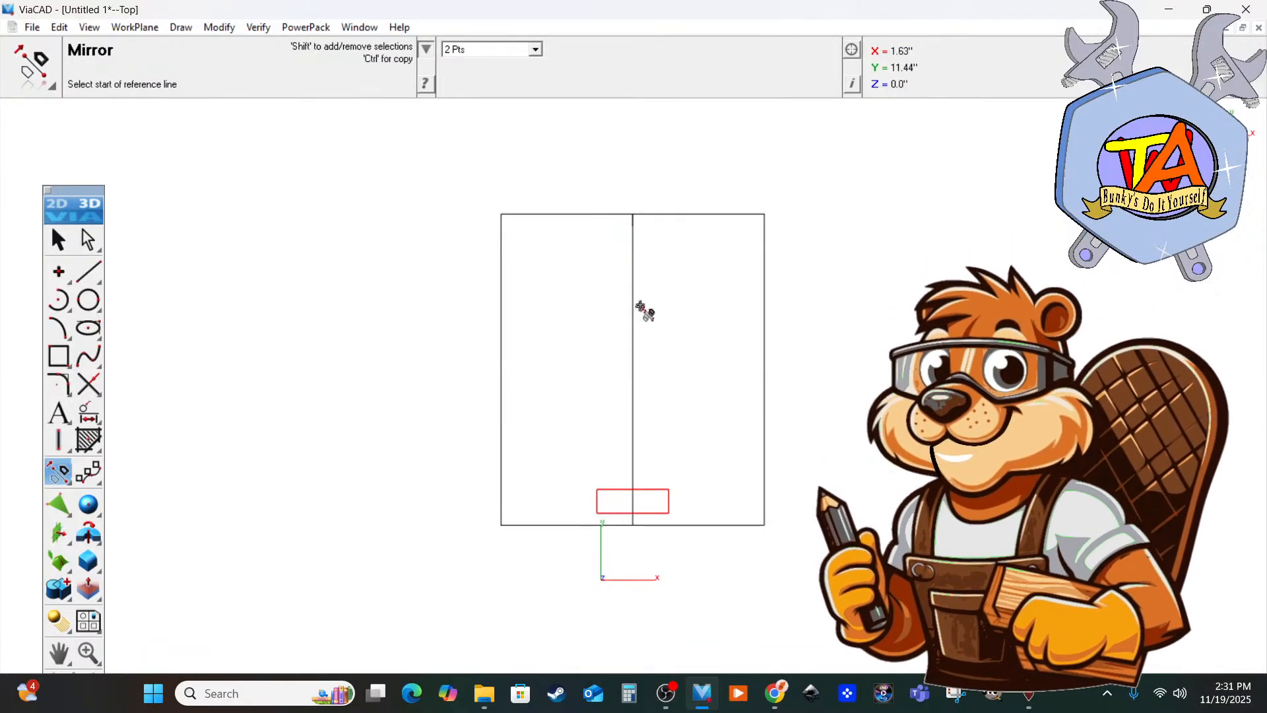
key(ctrl+z)
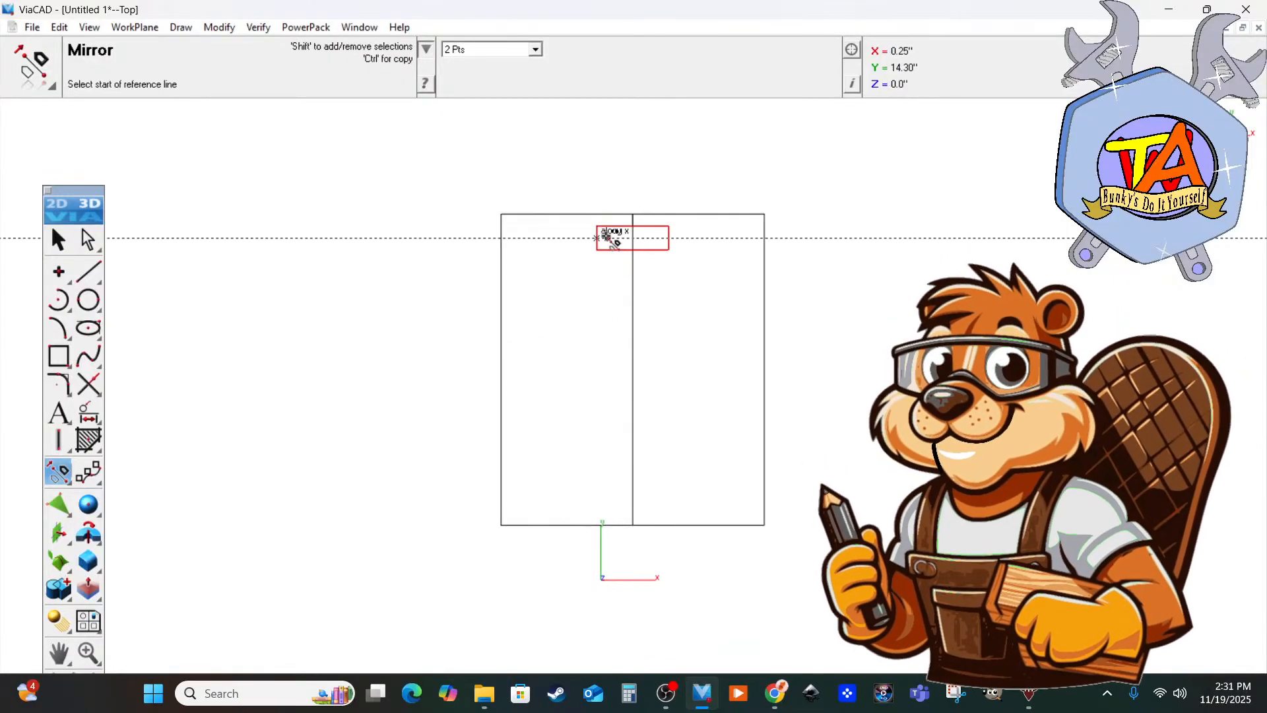
click(501, 368)
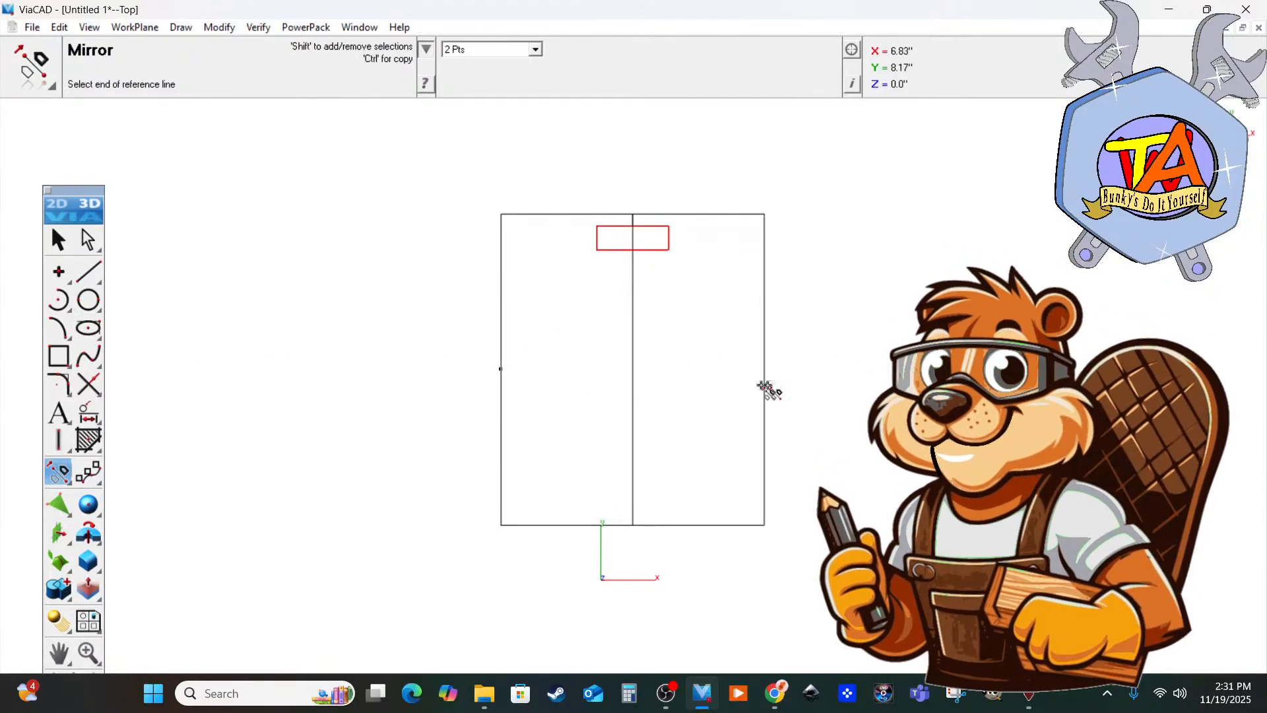
click(765, 368)
click(60, 239)
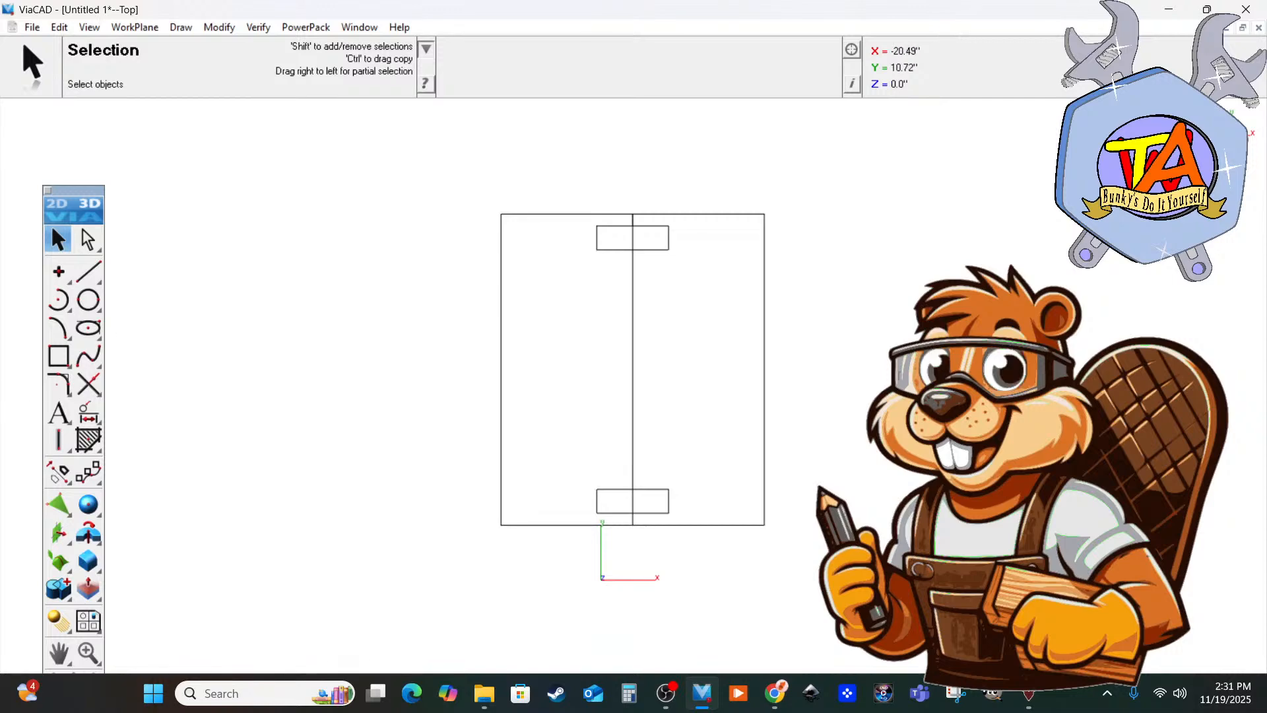
Draw opposite-point circles of 1 inch diameter across both short edges of the upper and lower small rectangles.
click(88, 299)
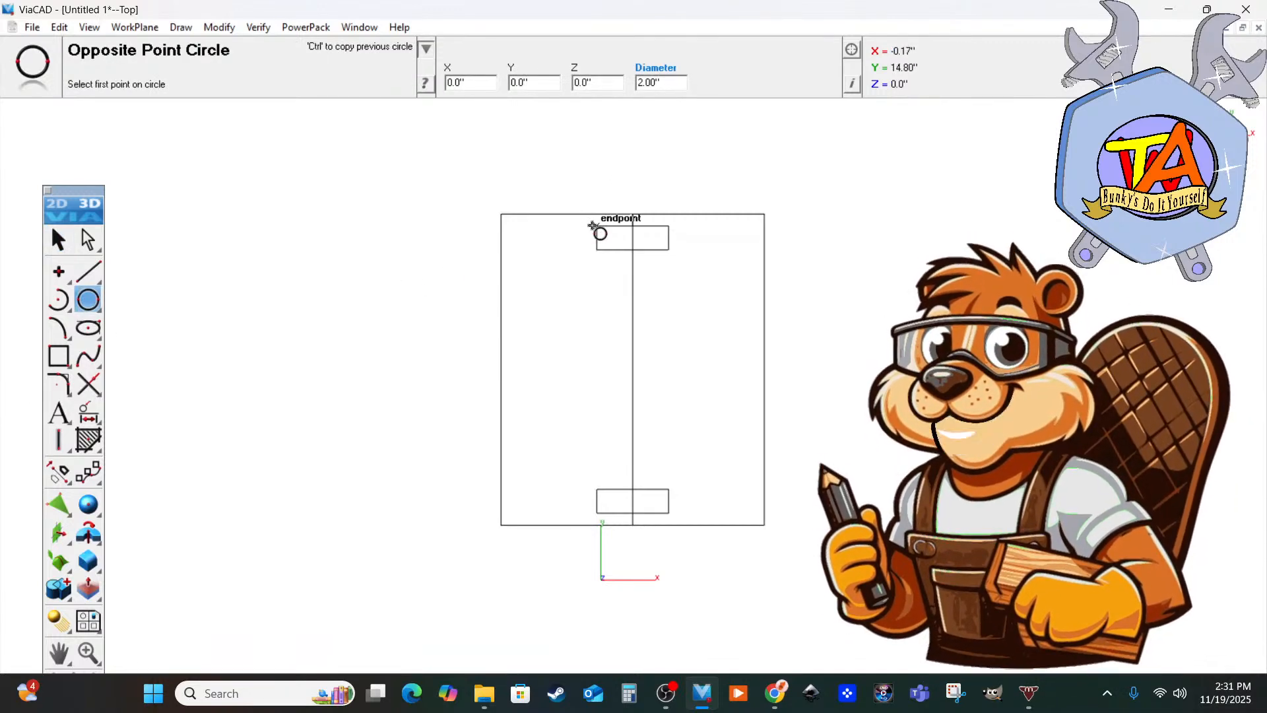
click(597, 249)
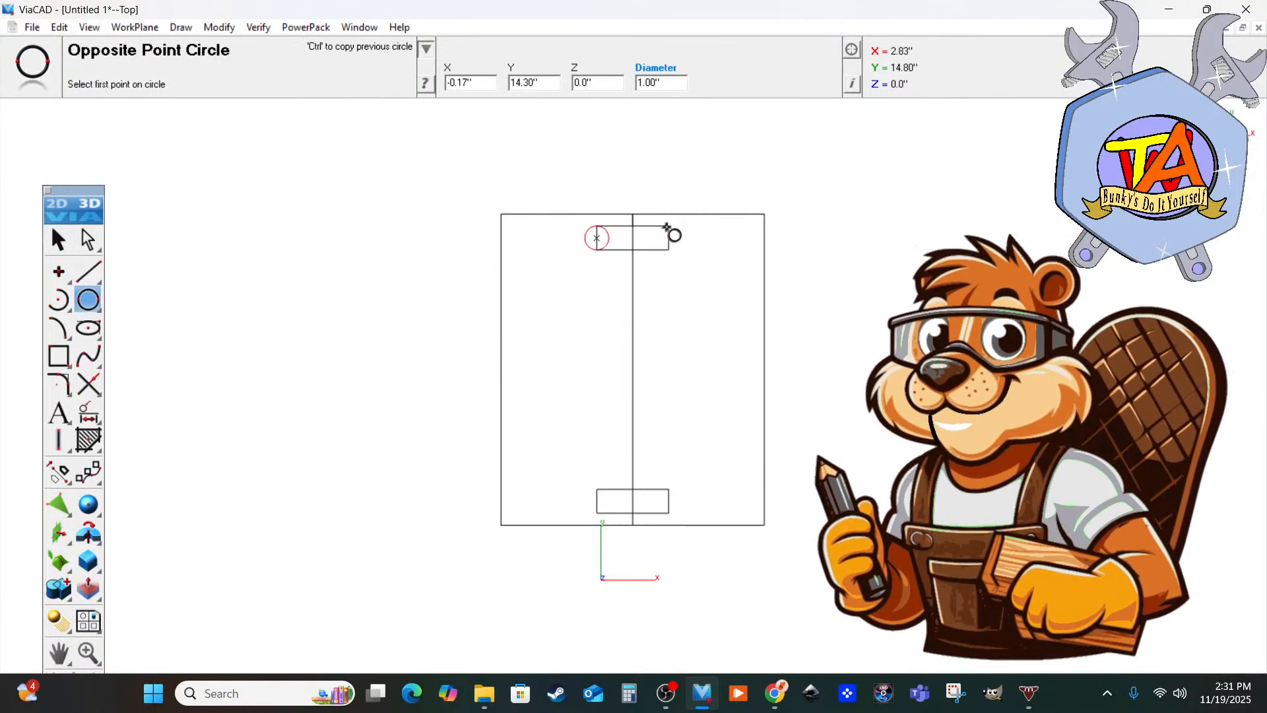
click(669, 226)
click(668, 249)
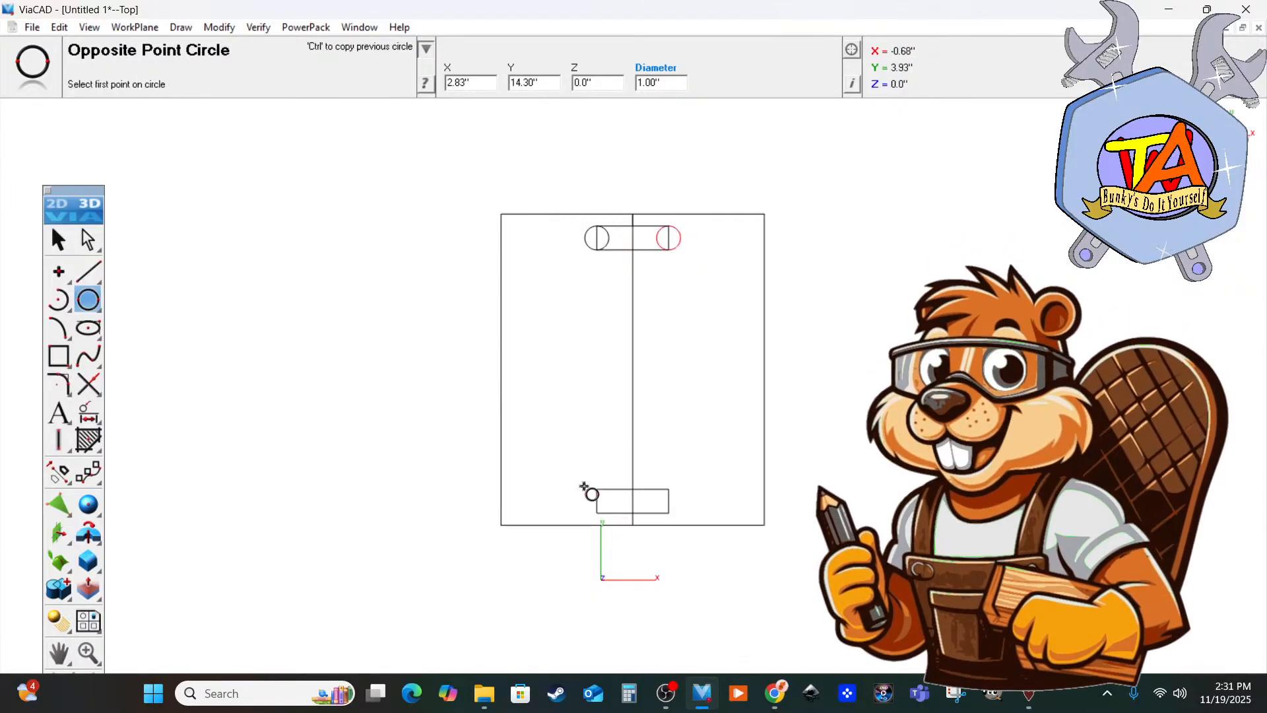
click(595, 489)
click(596, 514)
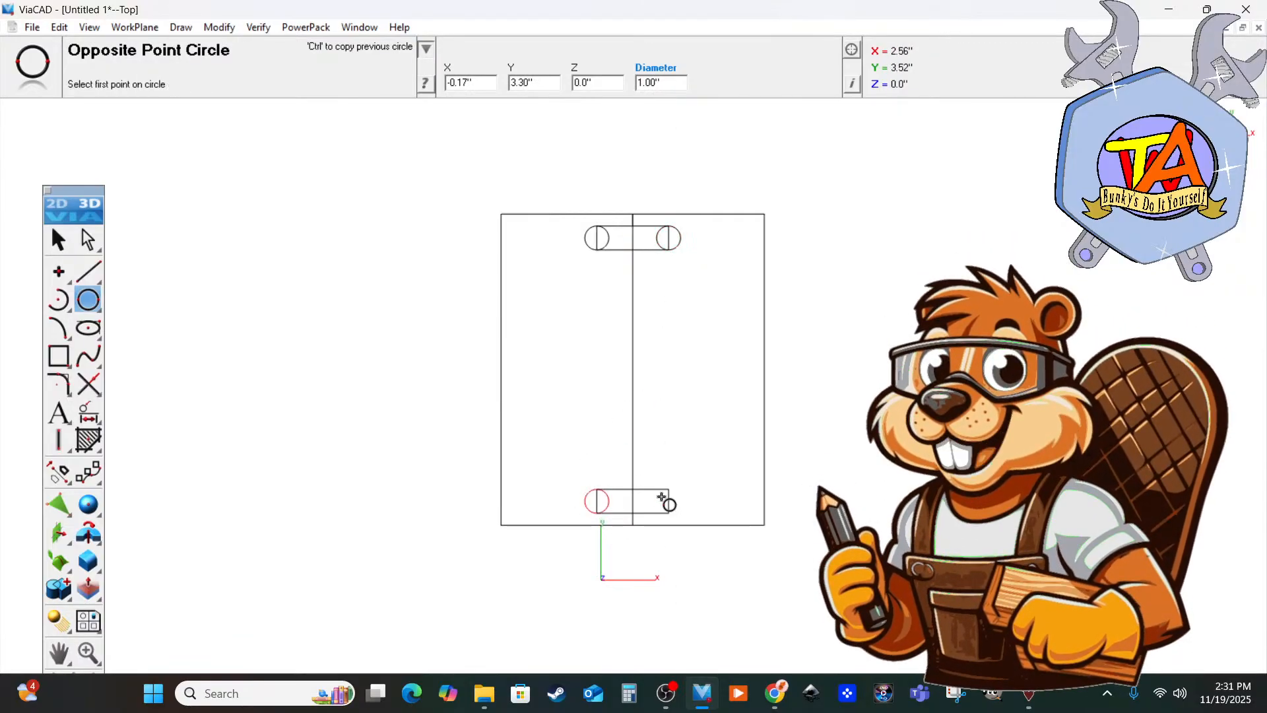
click(668, 489)
click(668, 513)
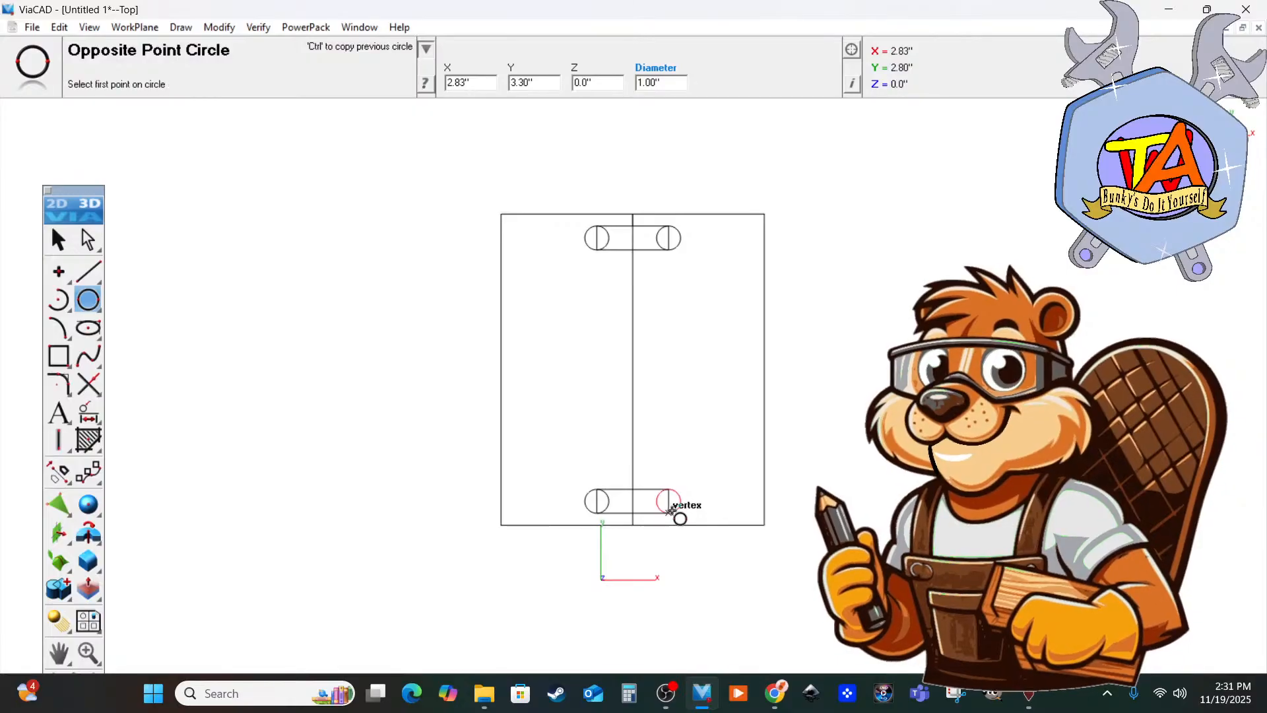
click(58, 240)
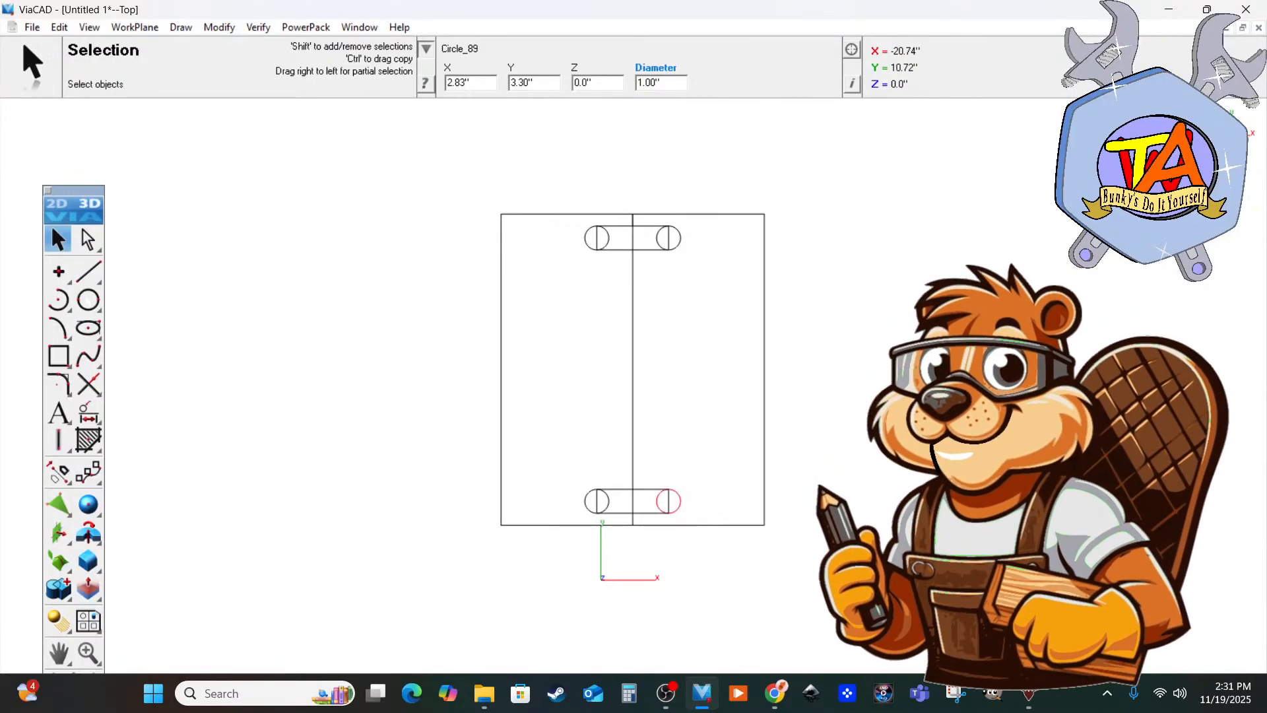
click(87, 300)
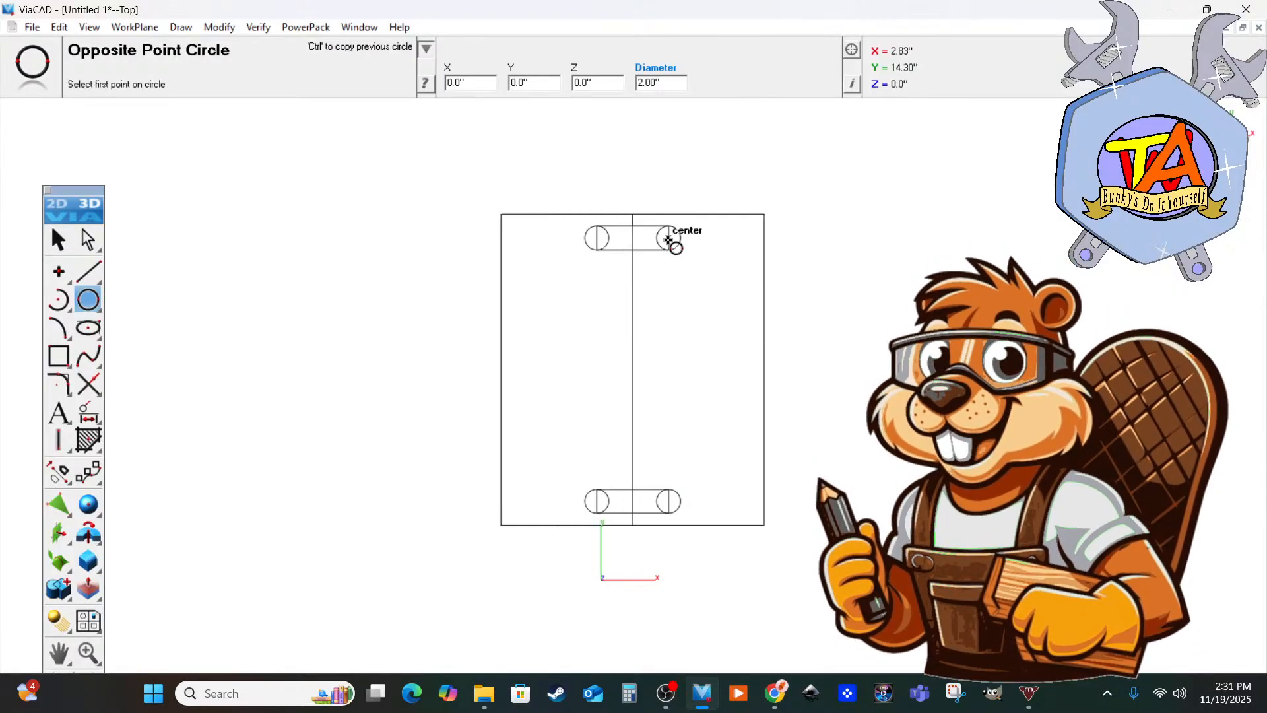
click(669, 238)
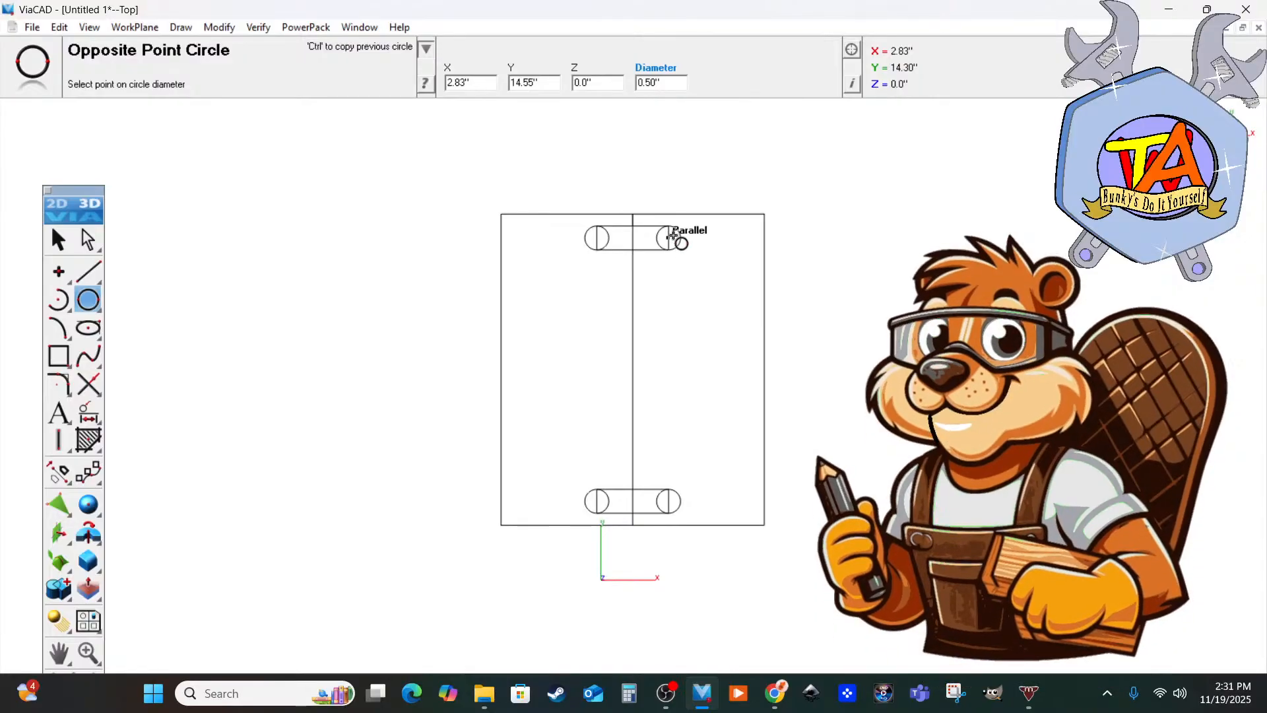
key(Escape)
Draw a 2 inch center-point circle concentric with each of the four 1 inch circles, reaching the large rectangle's nearest edge.
click(91, 301)
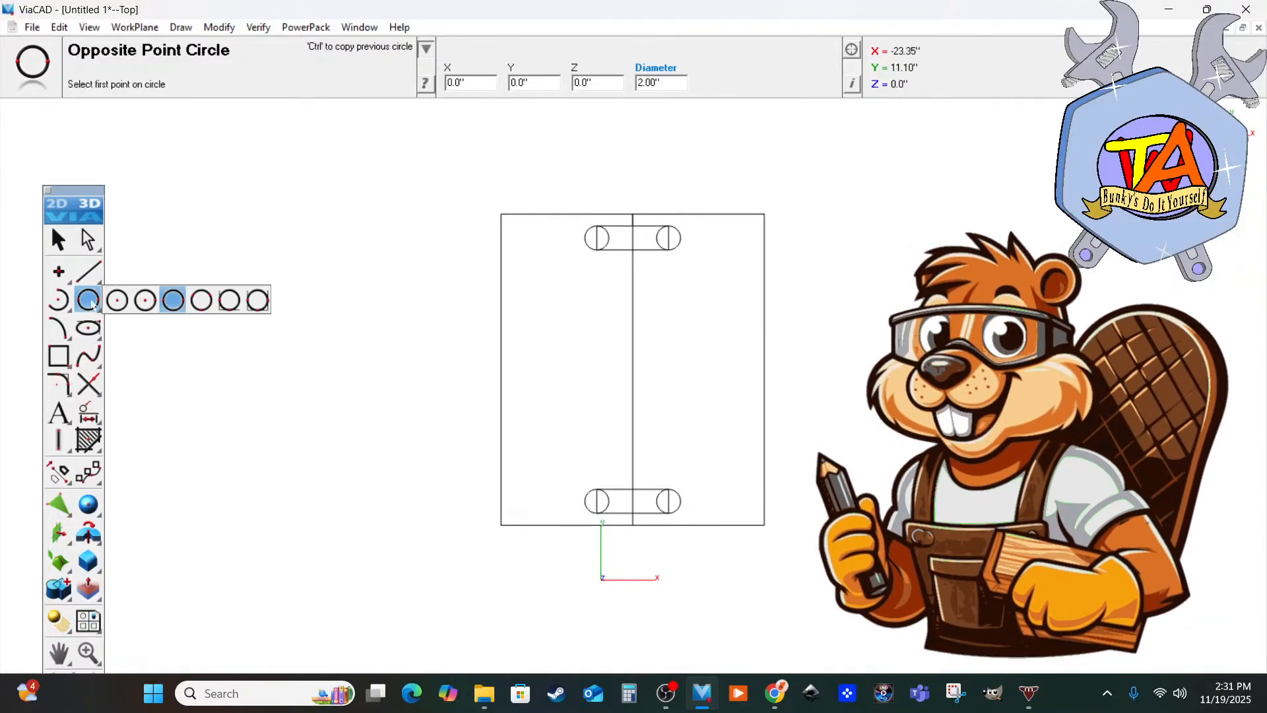
click(145, 300)
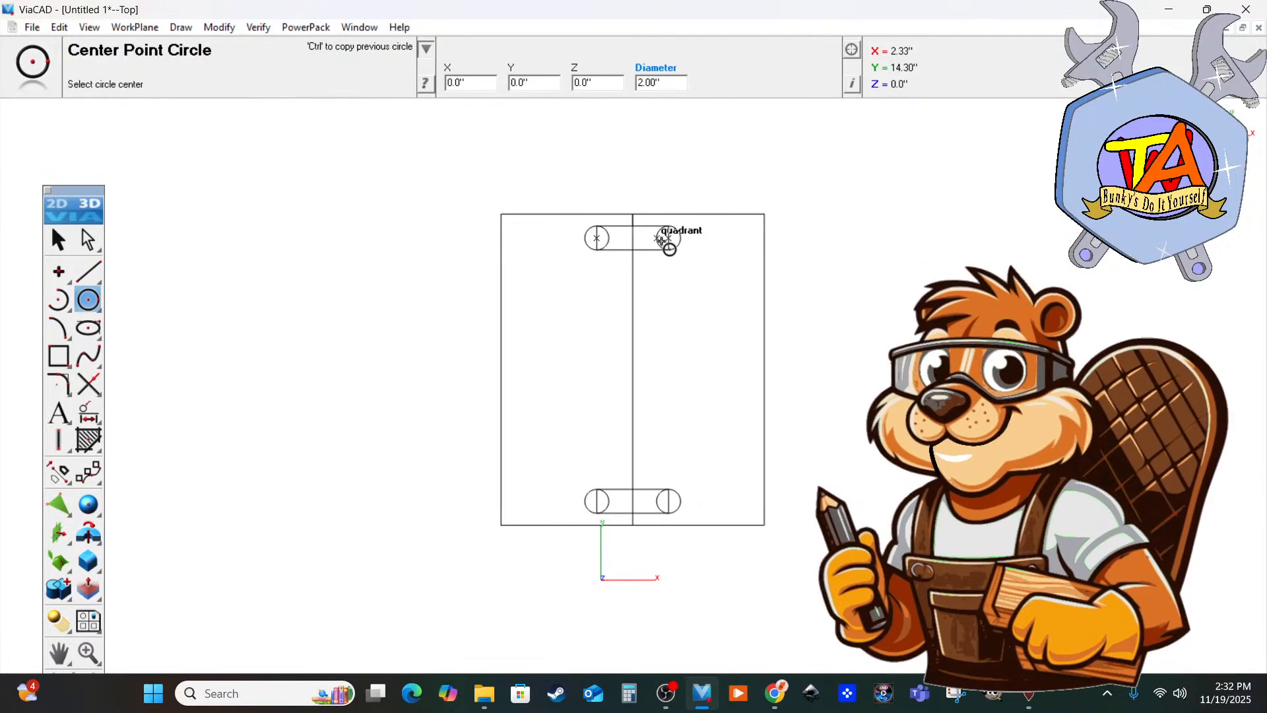
click(668, 238)
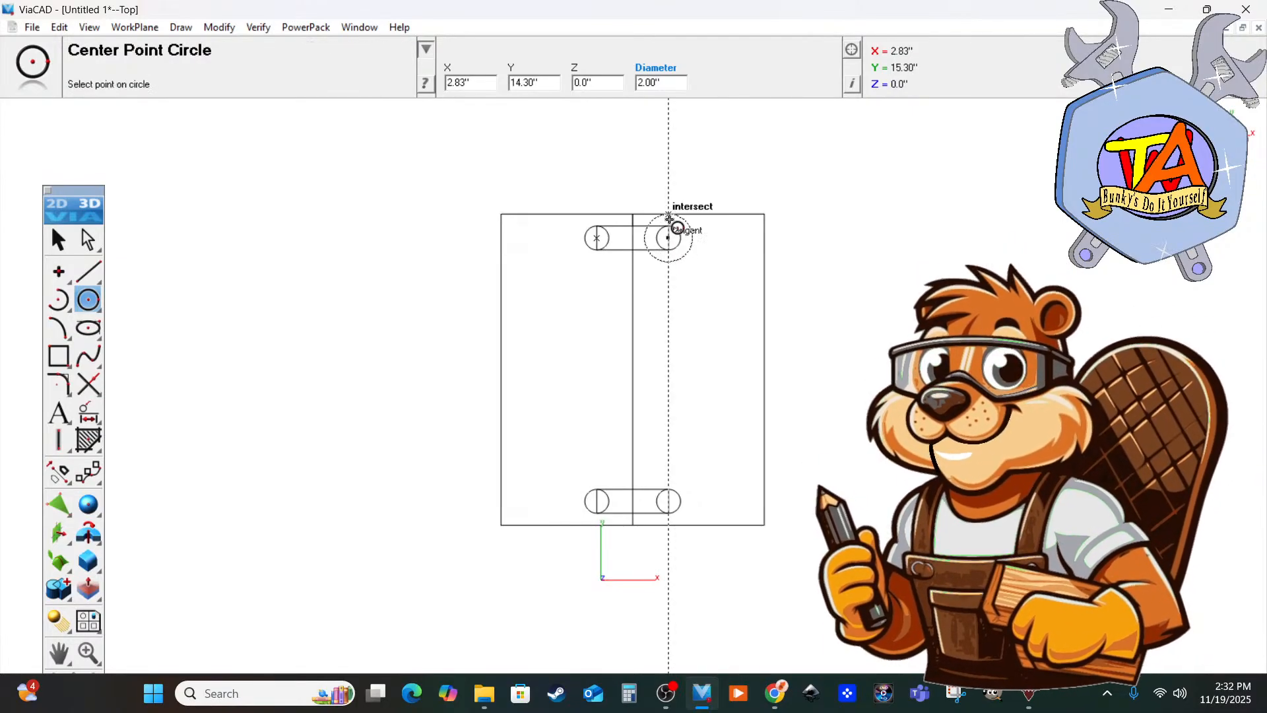
click(668, 215)
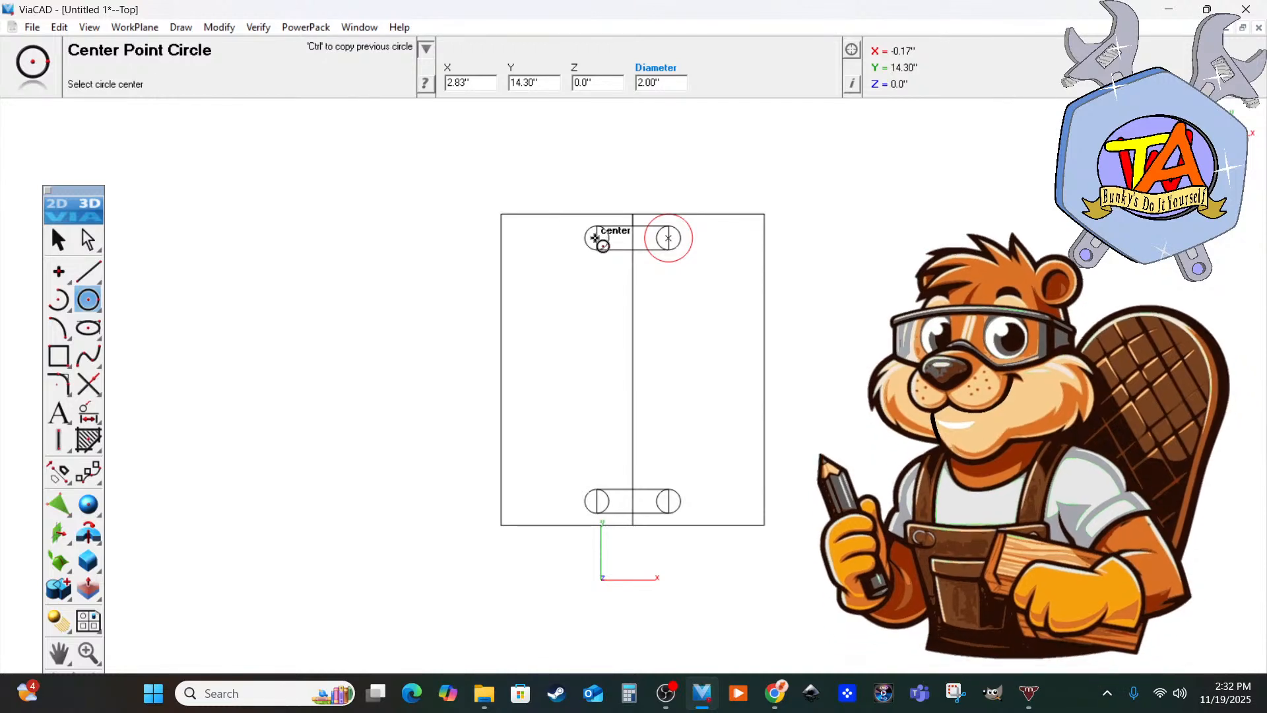
click(597, 238)
click(597, 215)
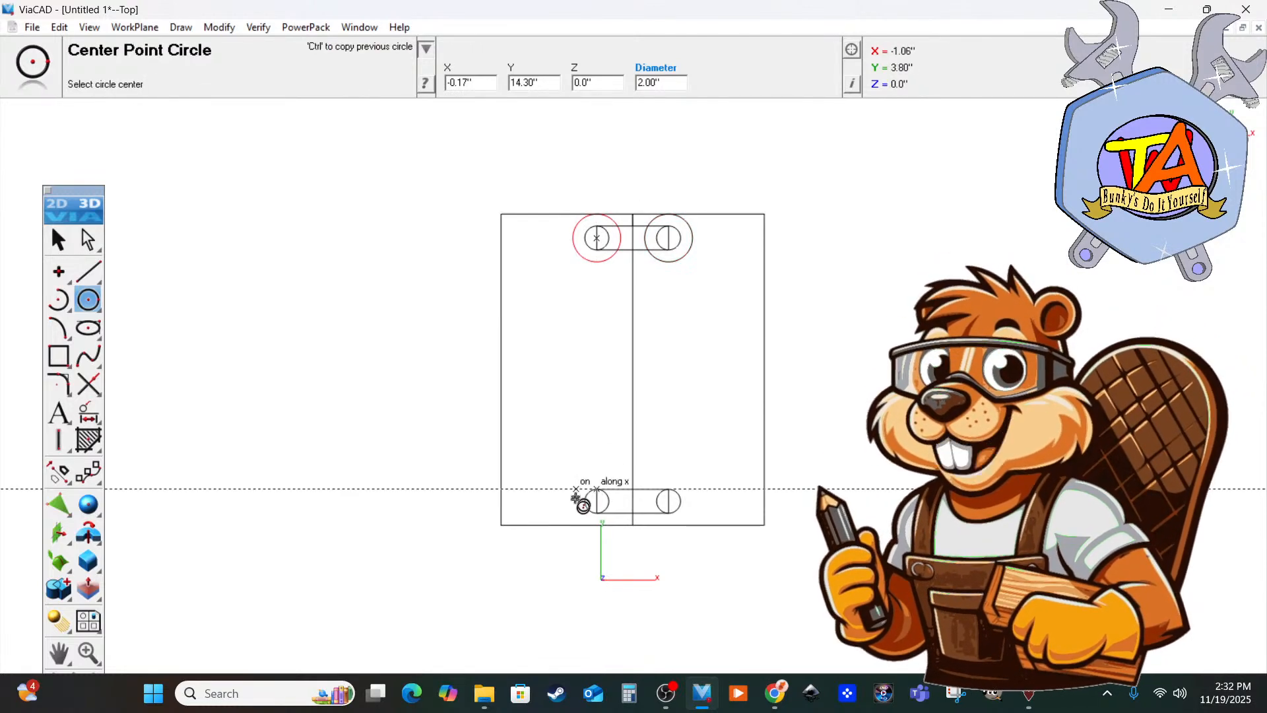
click(597, 502)
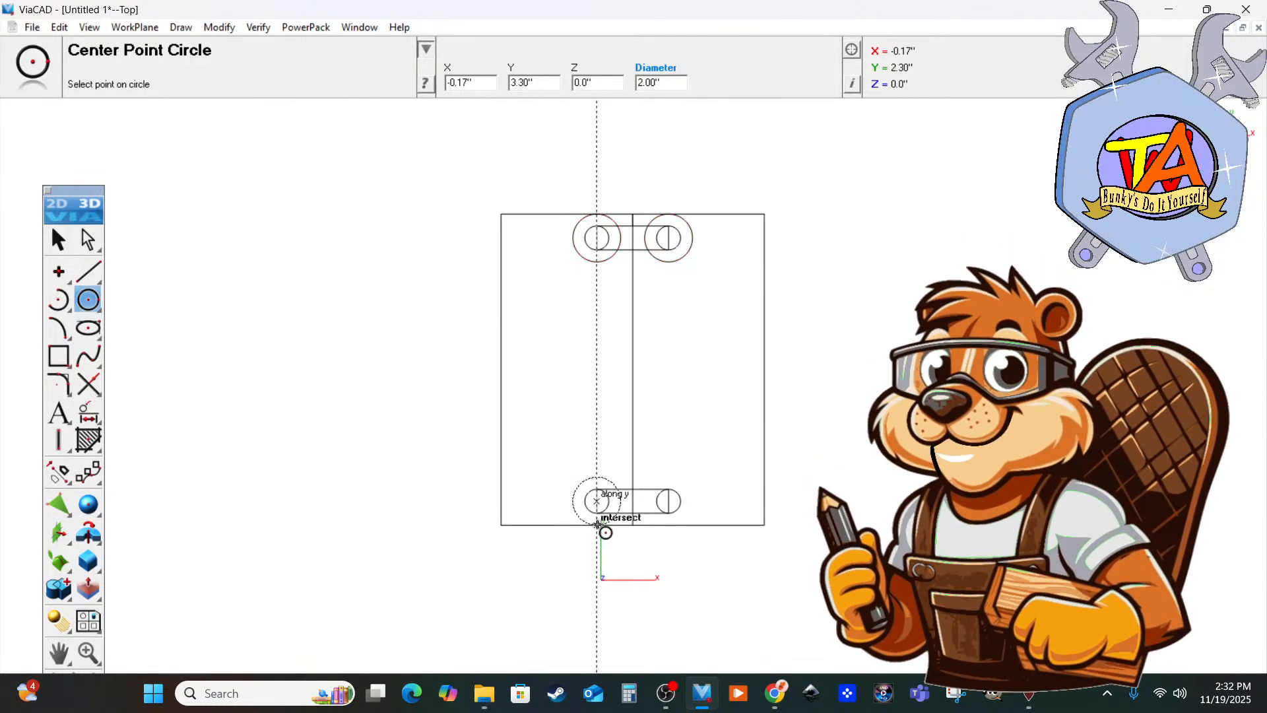
click(597, 524)
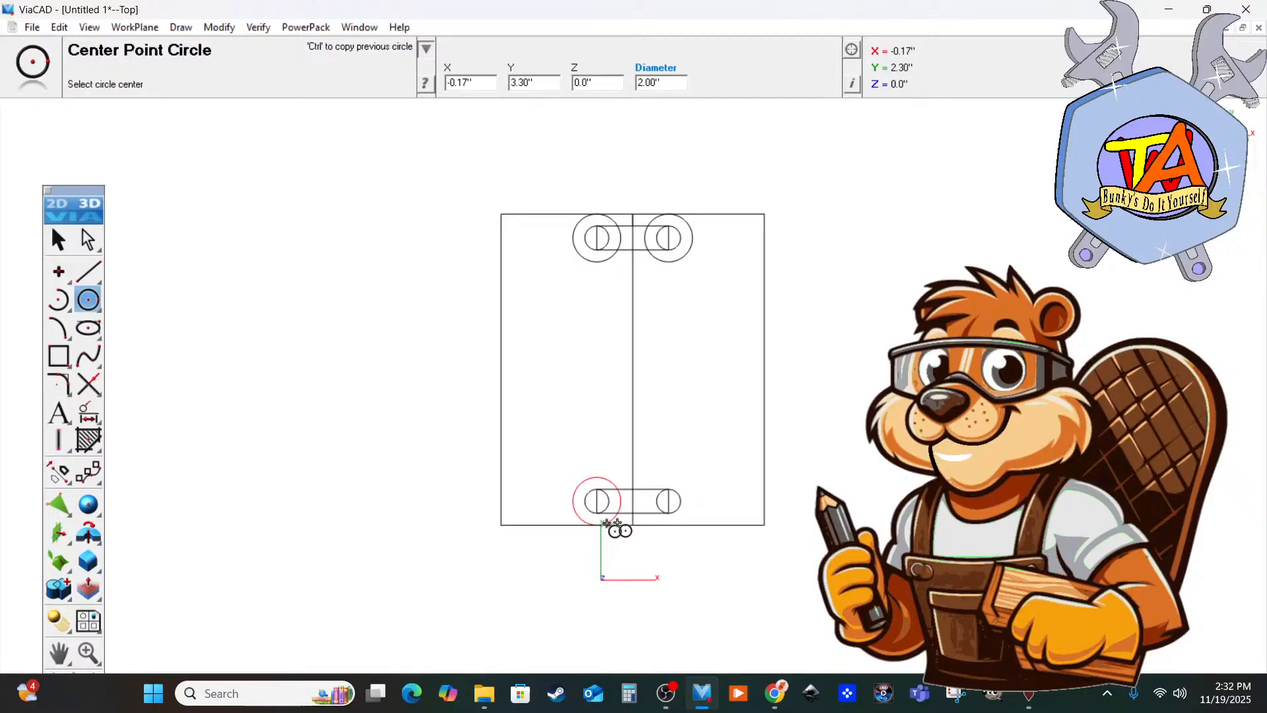
click(668, 501)
click(668, 525)
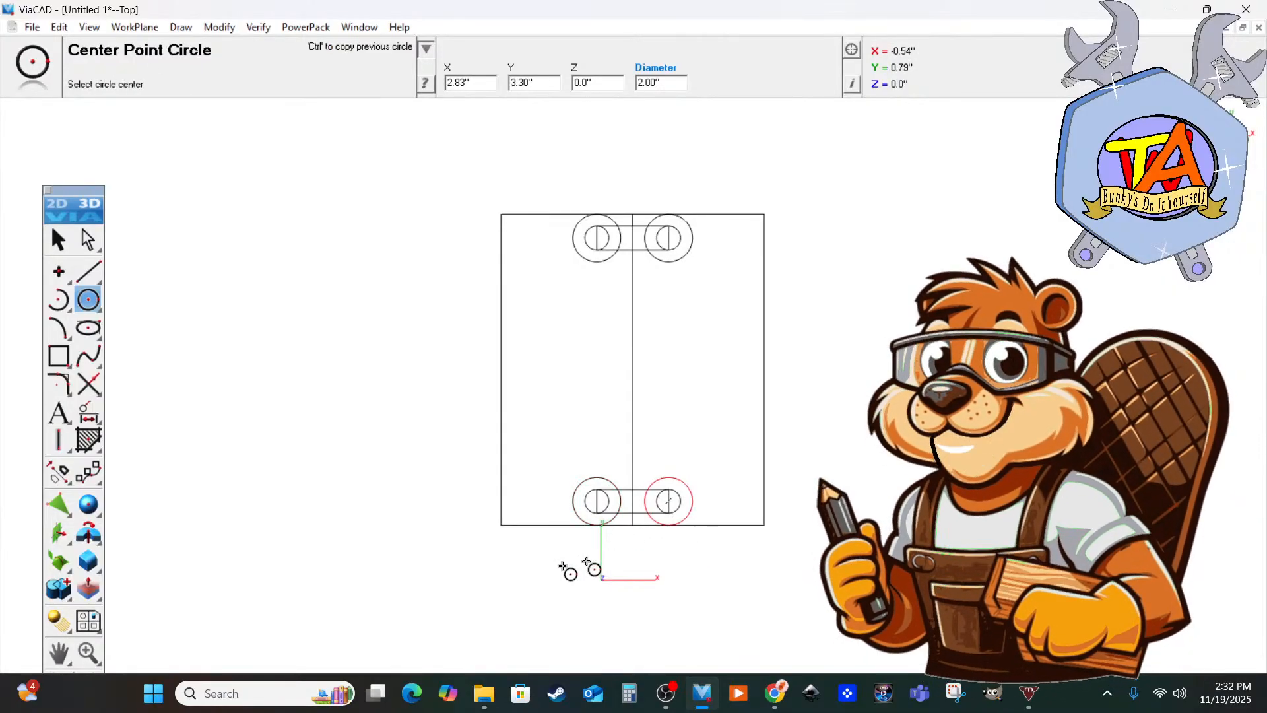
Draw 4 inch horizontal lines from the top of each lower 2 inch circle to the large rectangle's nearest side edge.
click(90, 273)
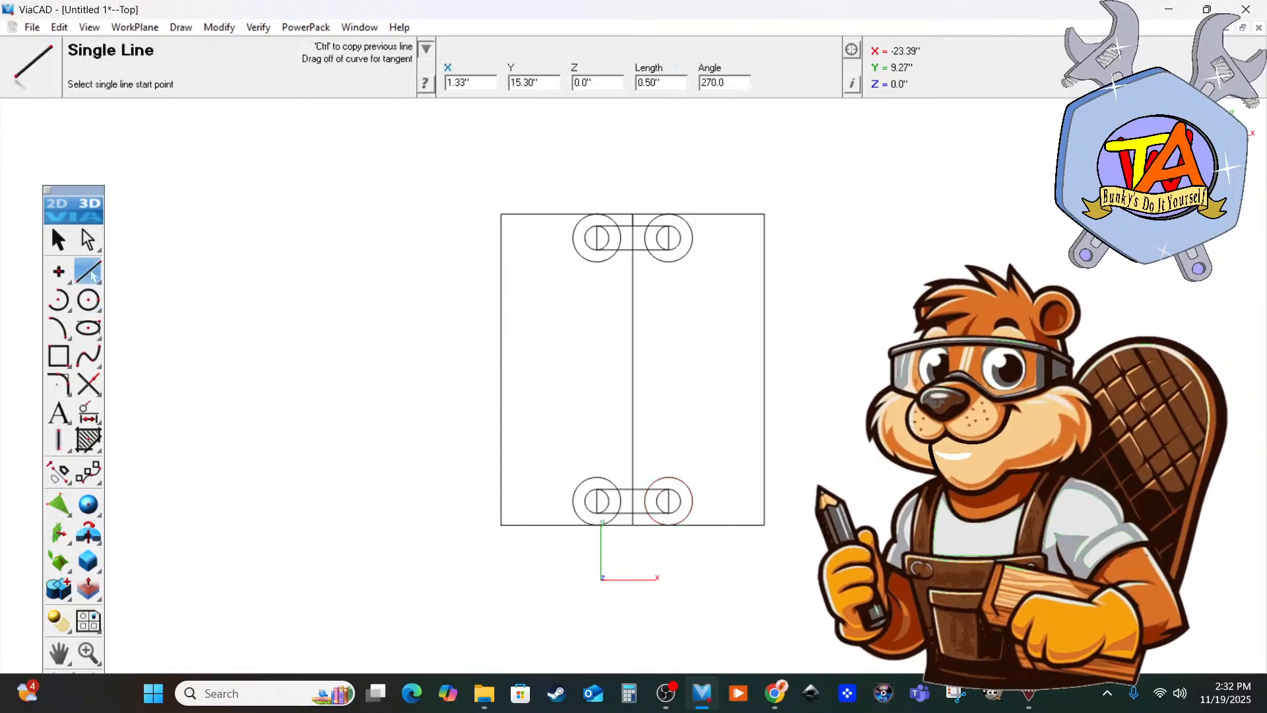
click(670, 477)
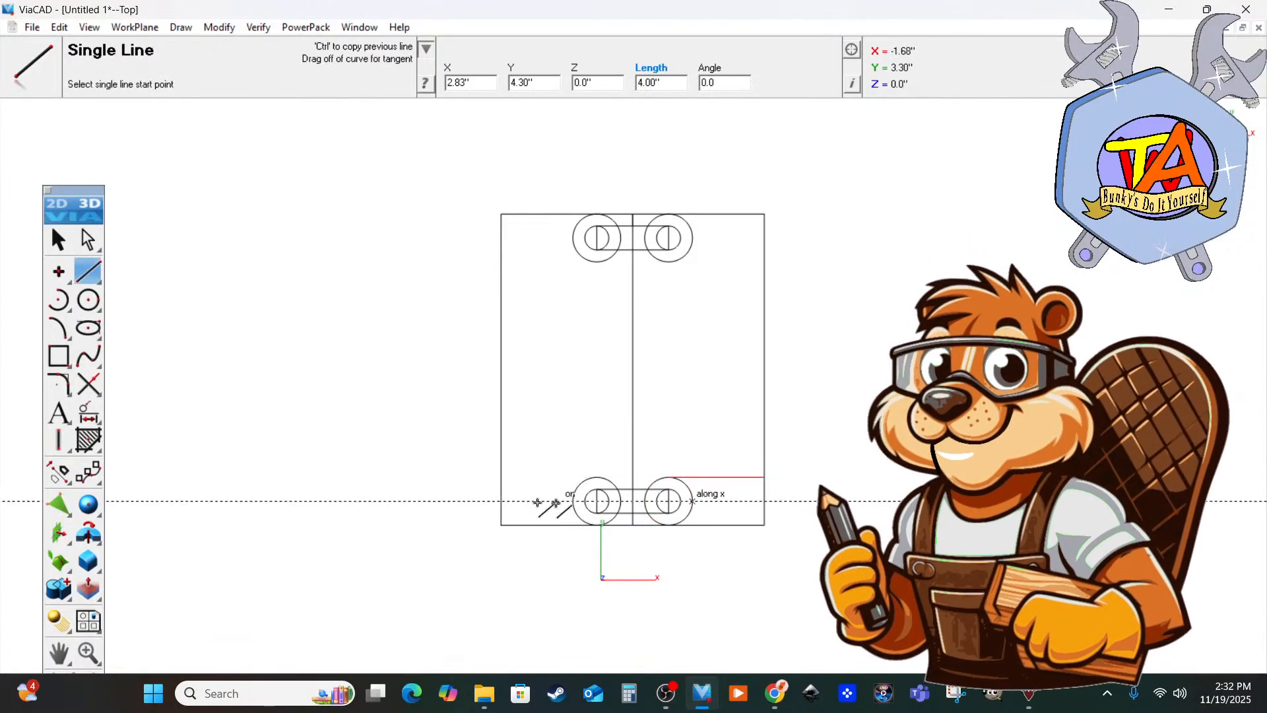
click(502, 477)
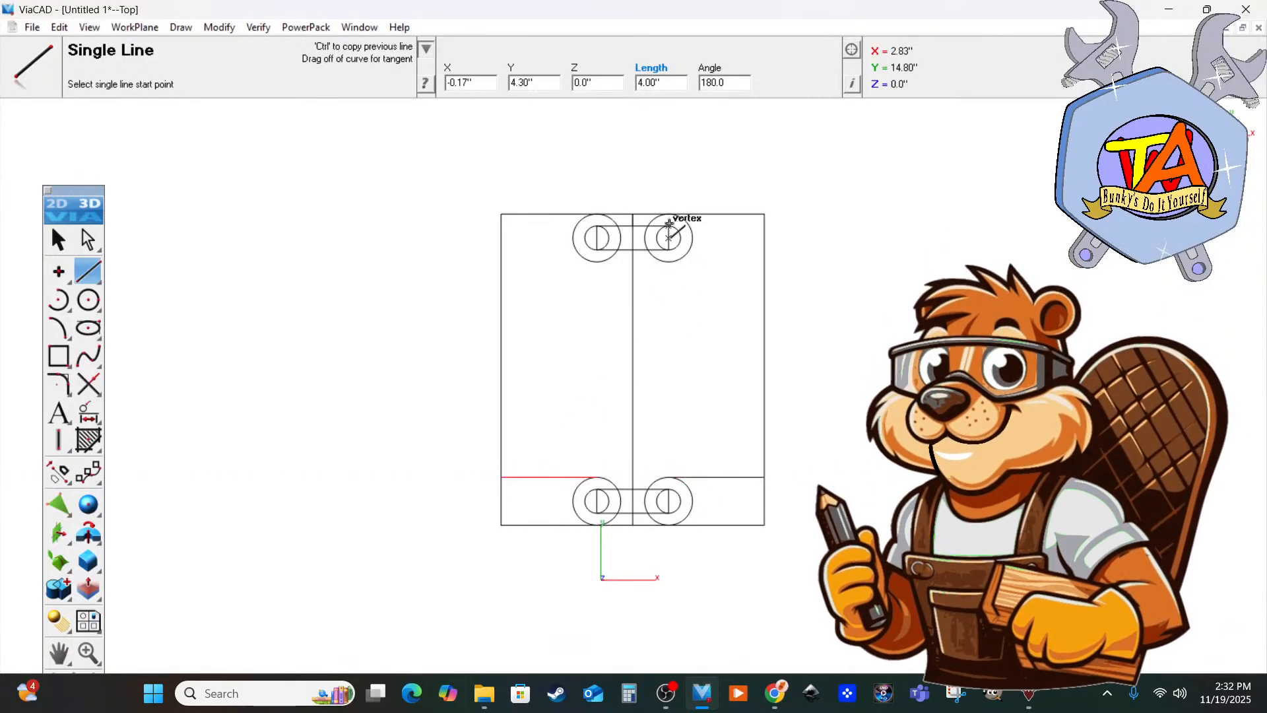
click(667, 262)
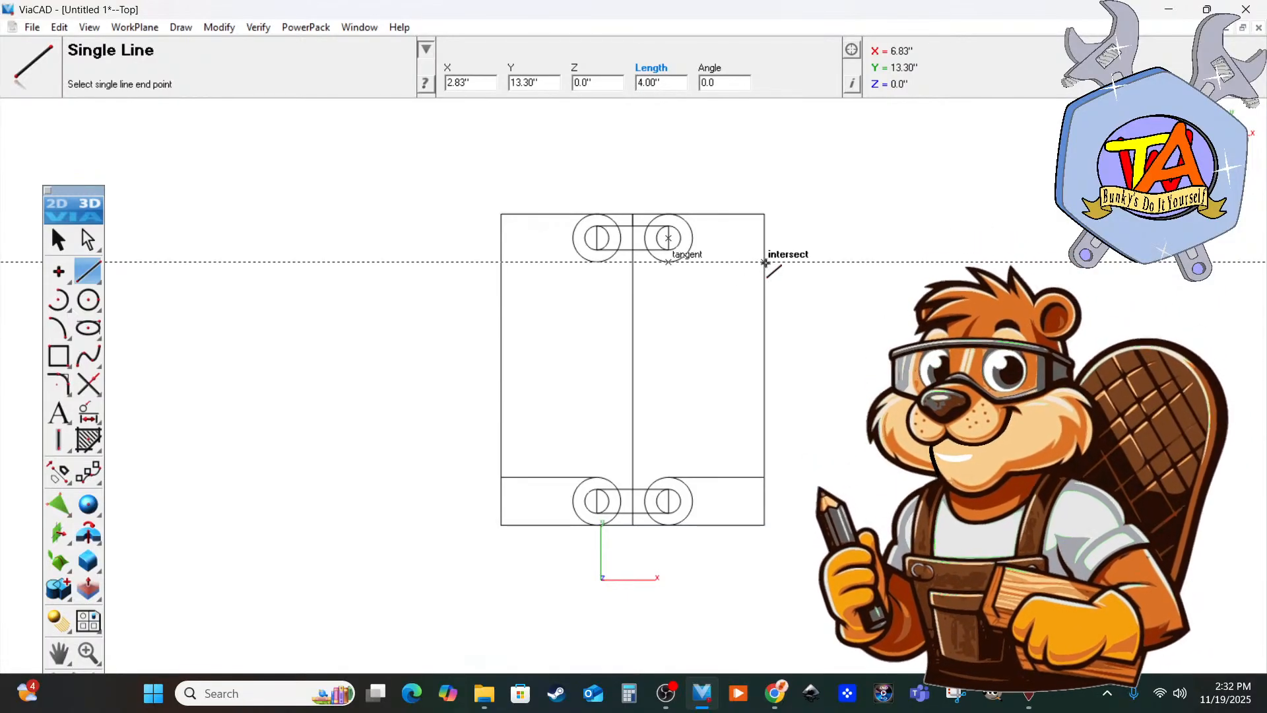
key(Escape)
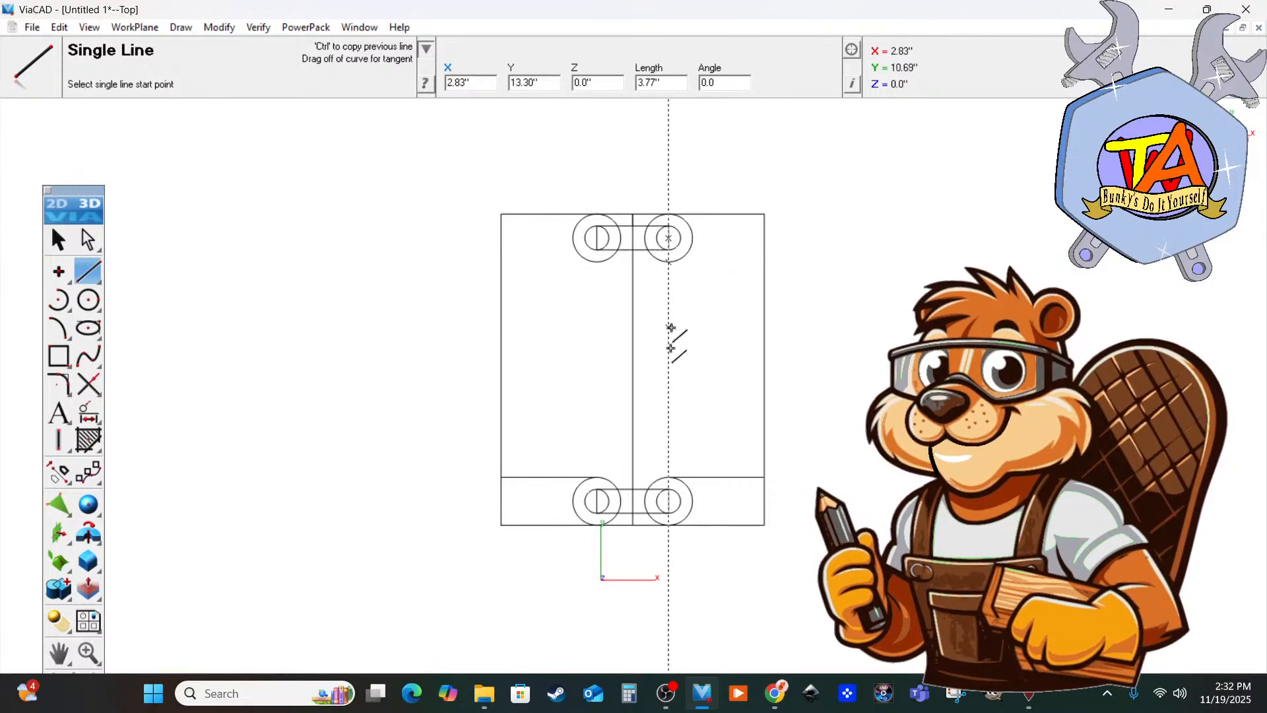
Draw 1 inch vertical lines from the outer quadrant of each lower 2 inch circle up to the horizontal tangent lines.
click(693, 502)
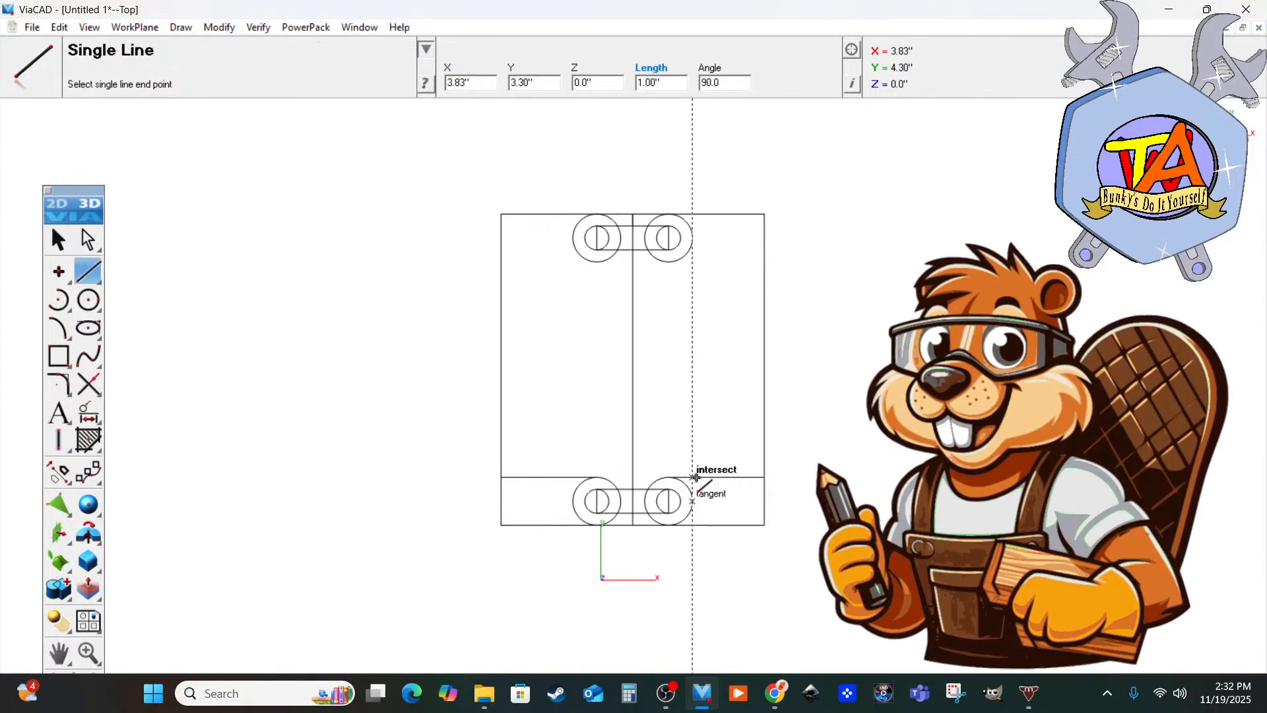
click(693, 477)
click(573, 502)
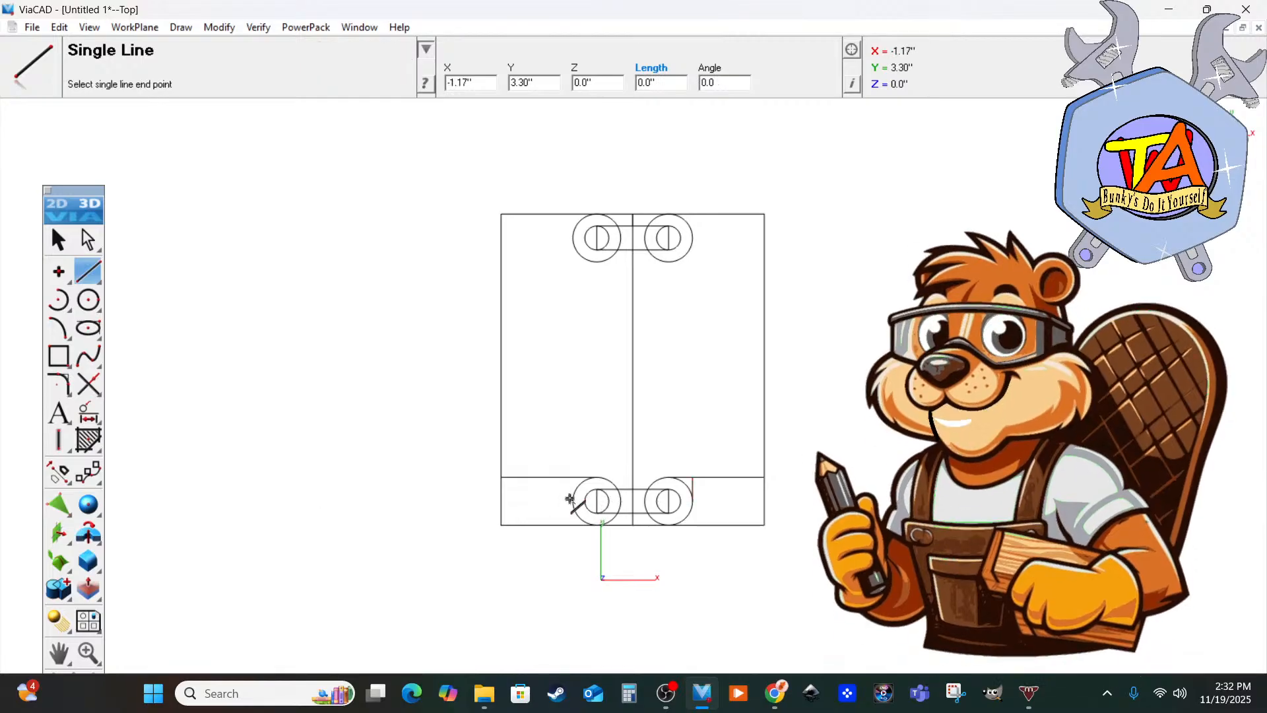
click(573, 477)
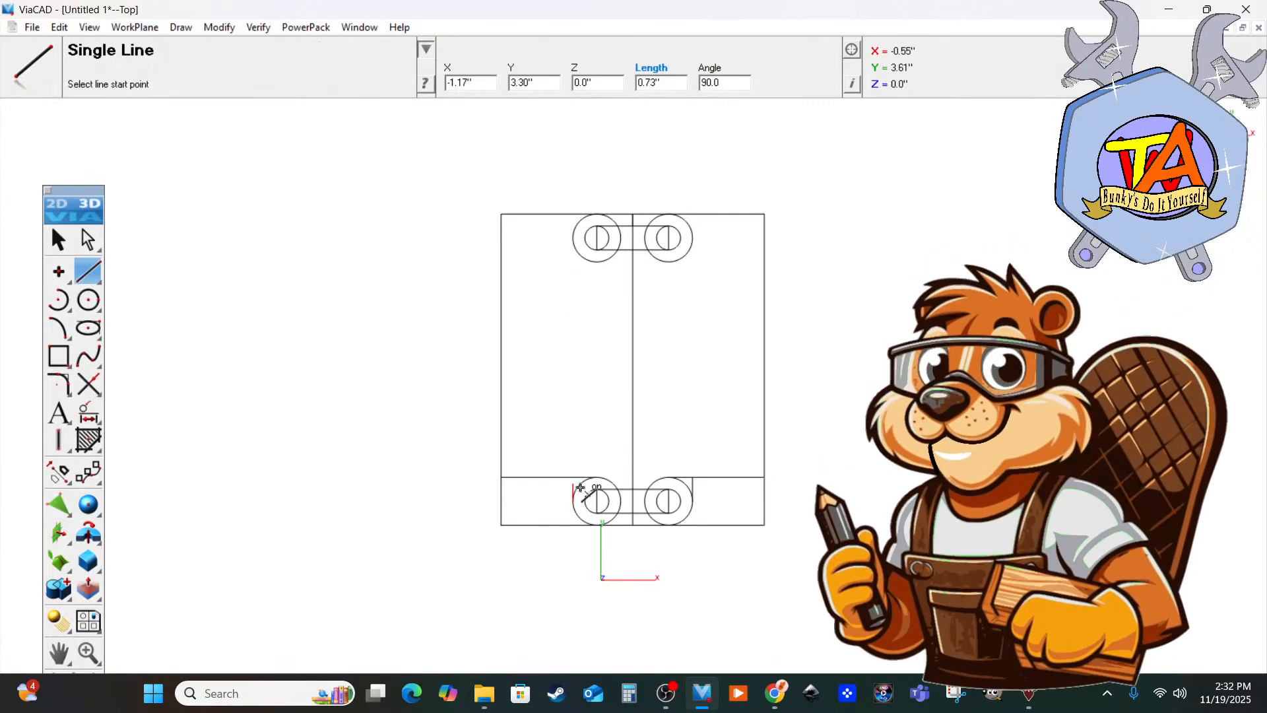
click(573, 502)
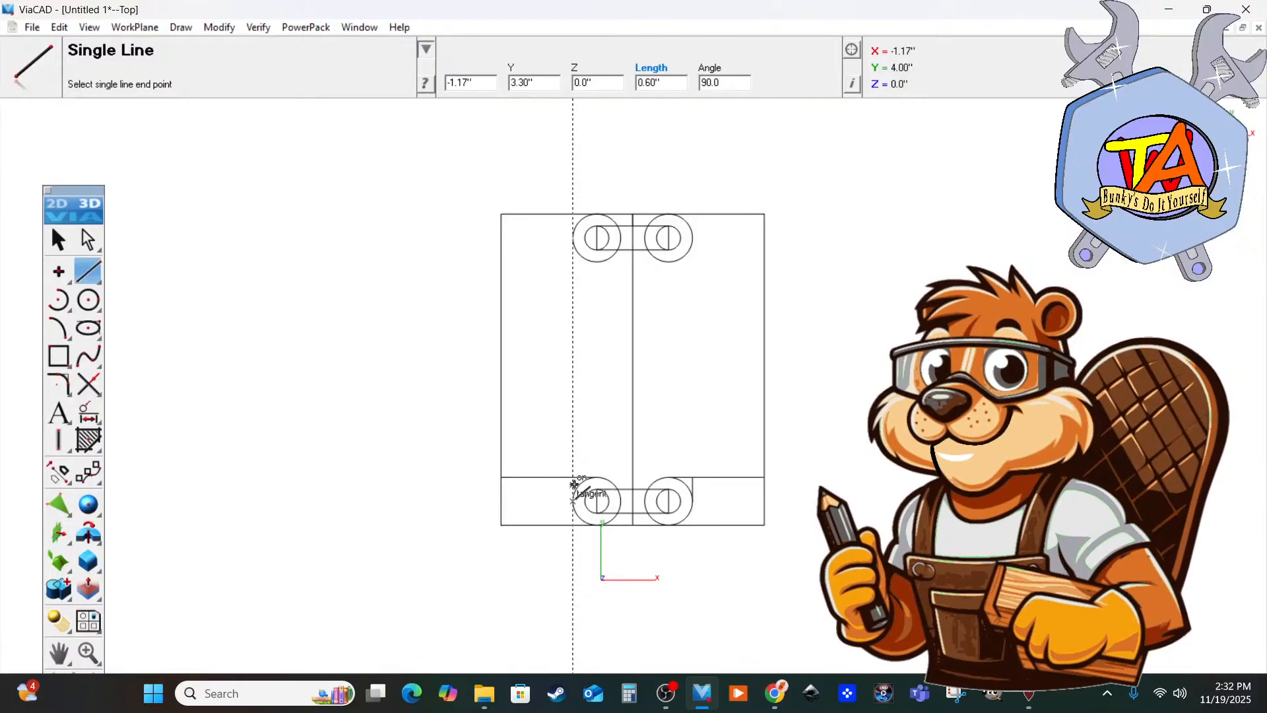
click(572, 477)
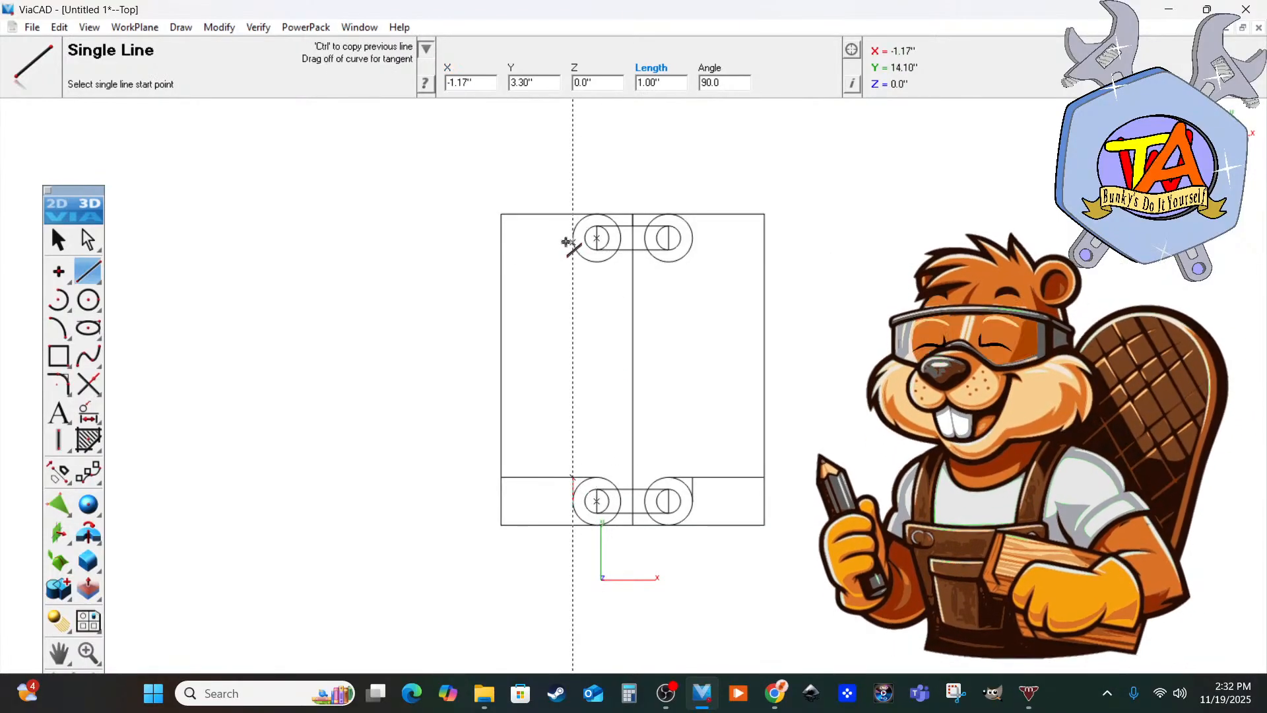
Draw a 1 inch vertical line from the upper left circle's outer quadrant to the top edge and a 4 inch horizontal line from its lowest point.
click(572, 238)
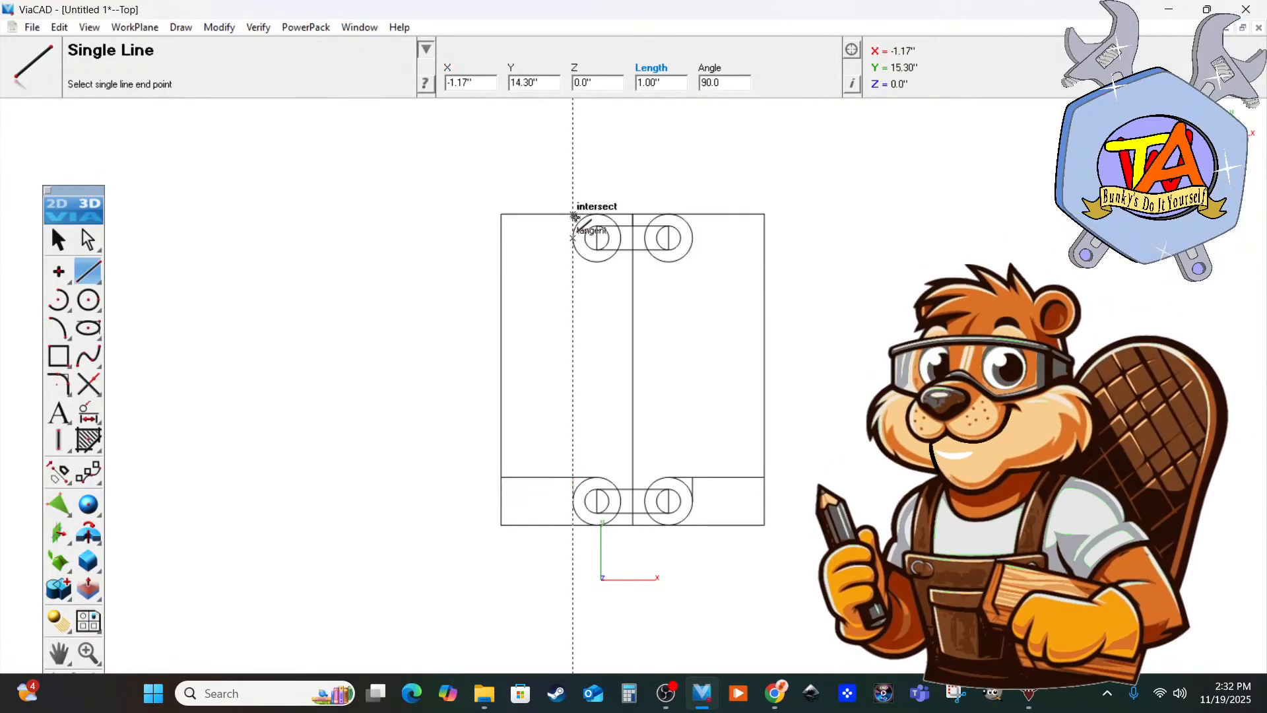
click(573, 214)
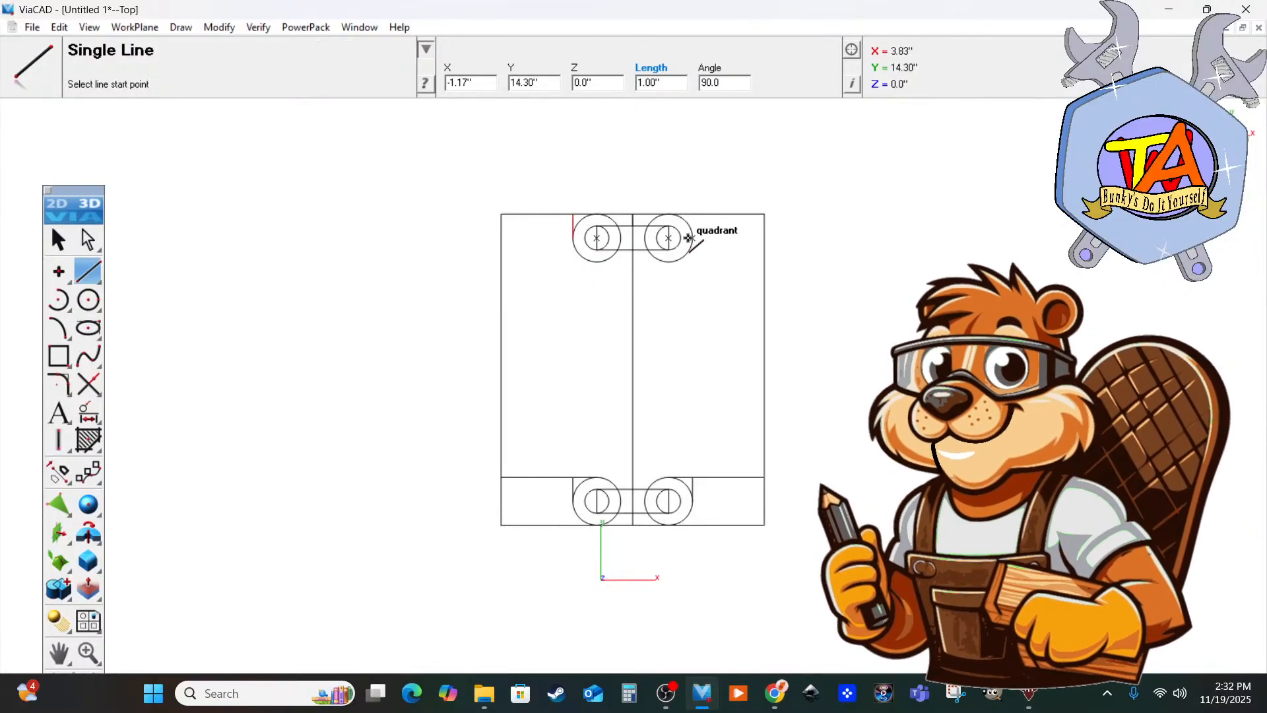
click(597, 262)
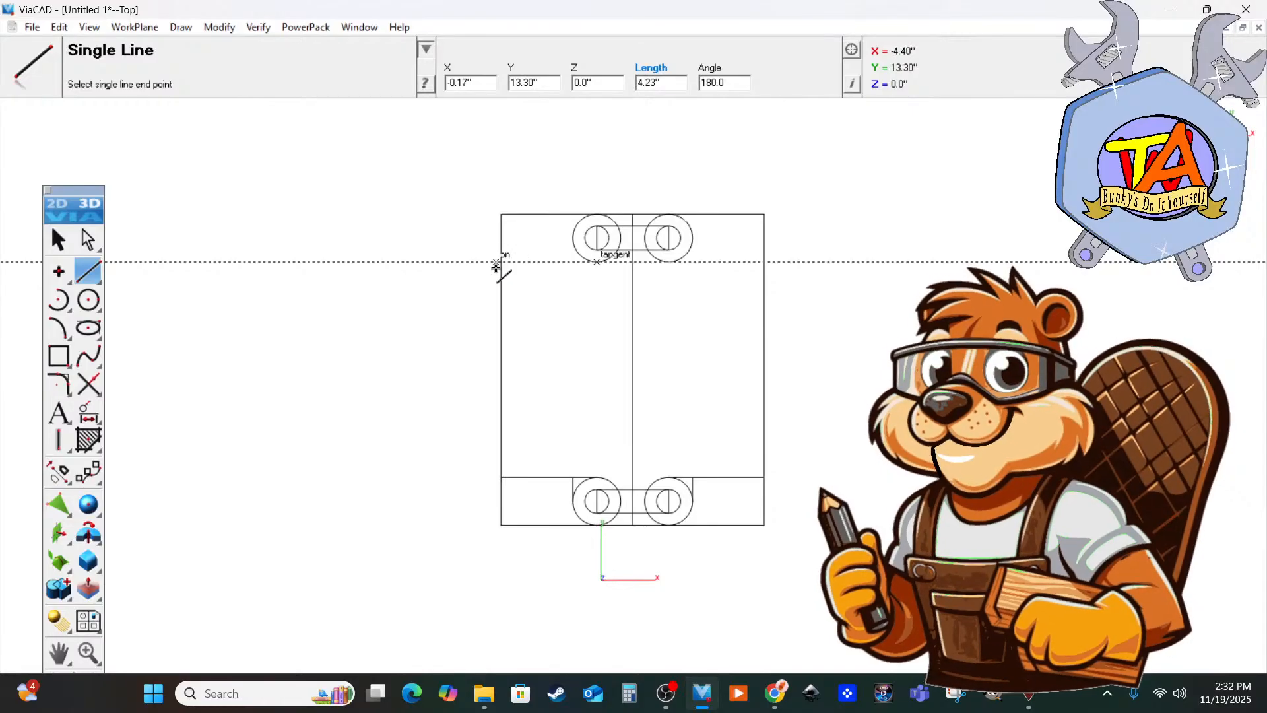
click(502, 262)
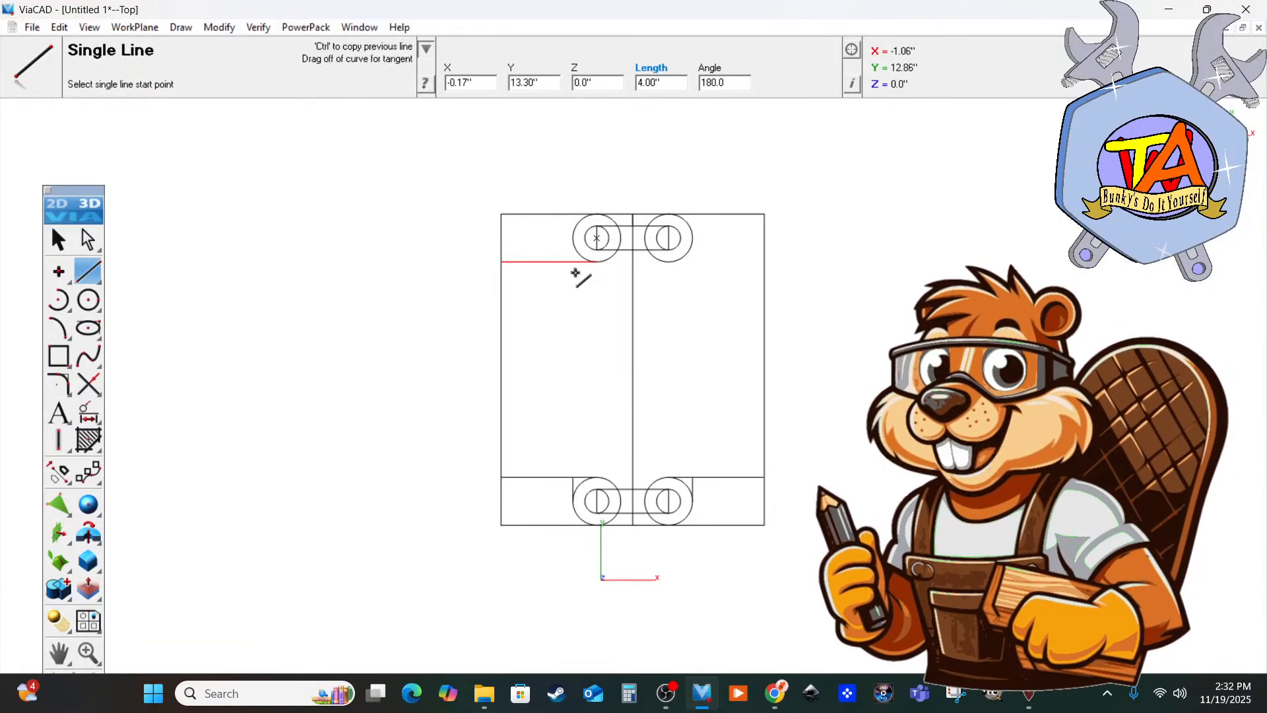
Draw 3 inch horizontal lines from the outer quadrant of each 2 inch circle to the large rectangle's nearest side edge.
click(573, 501)
click(514, 502)
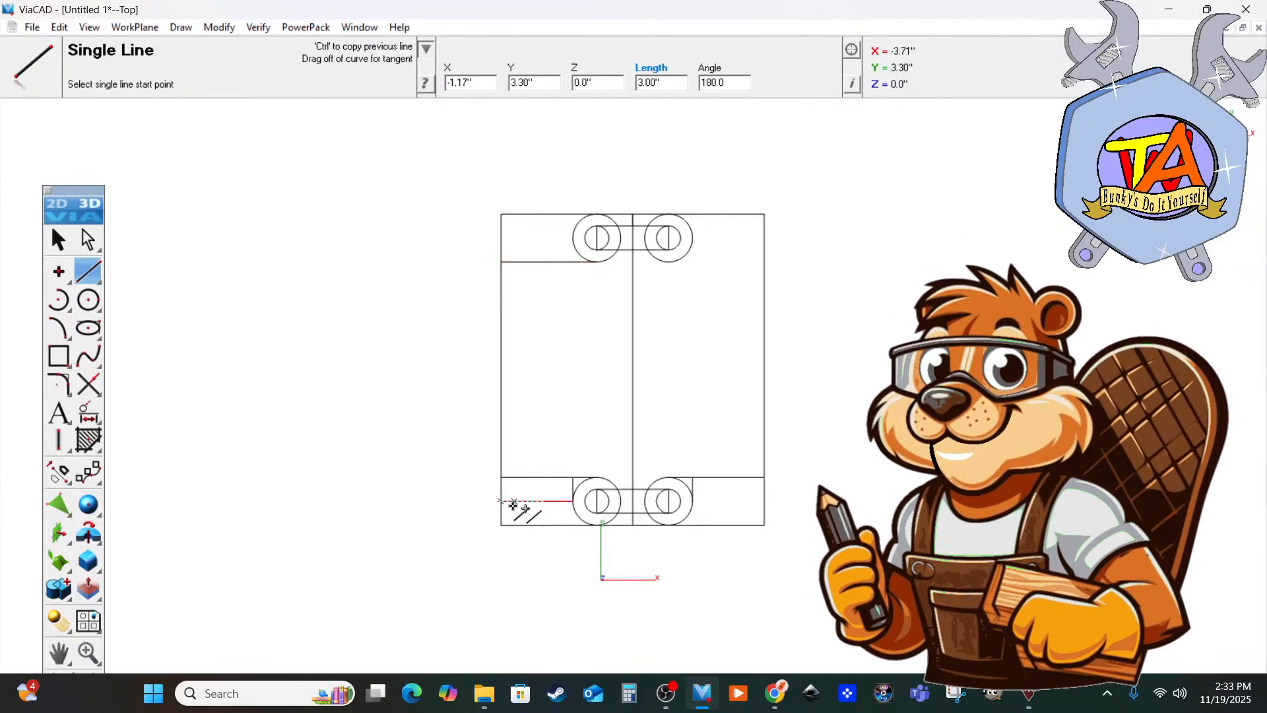
click(698, 501)
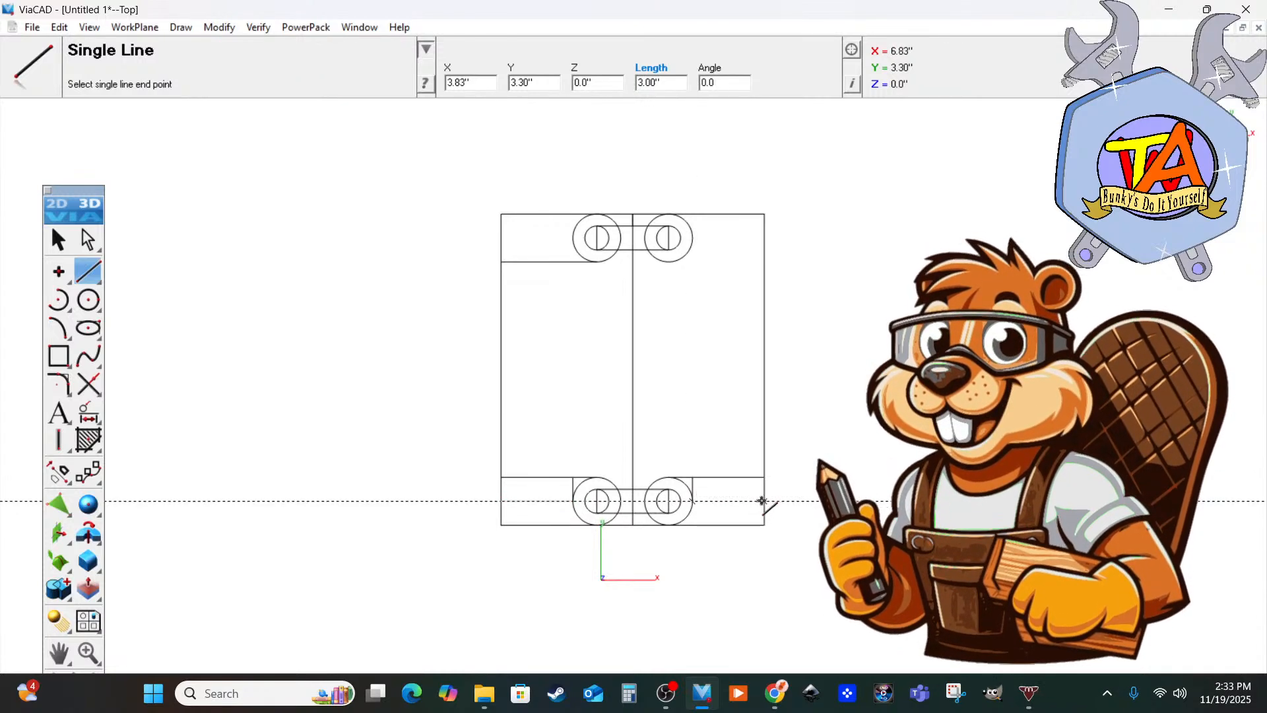
click(762, 501)
click(572, 238)
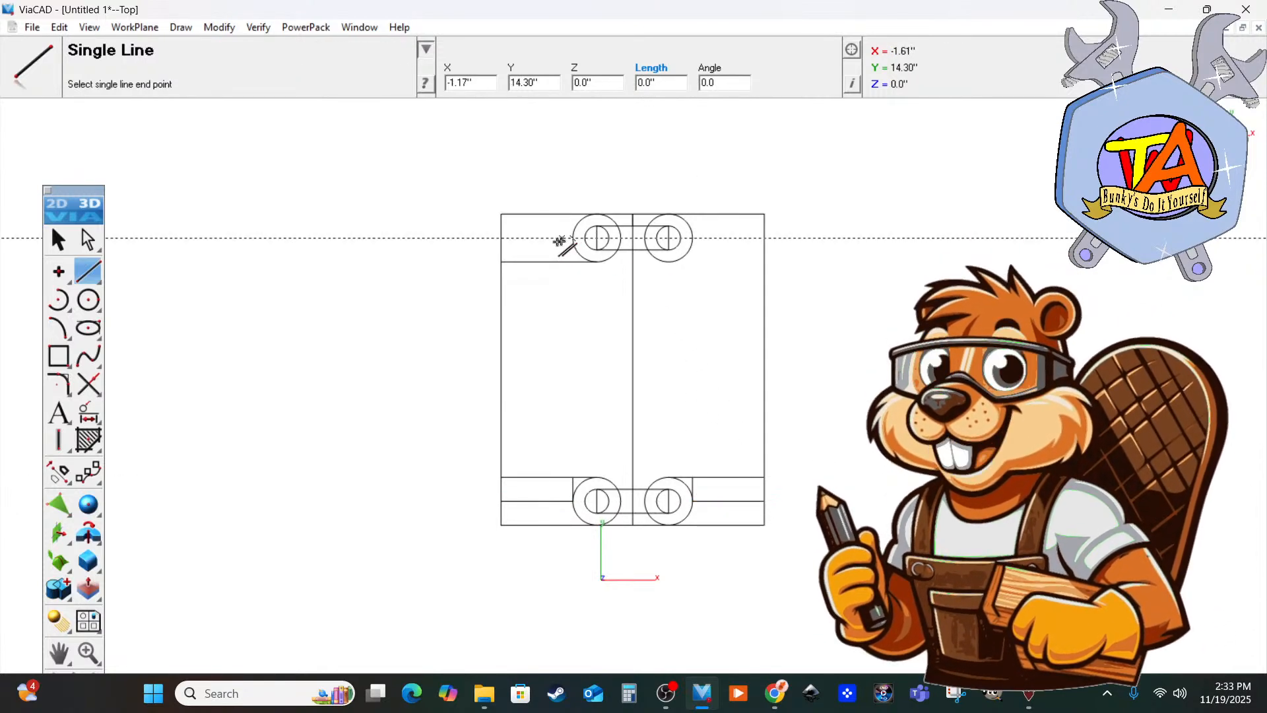
click(502, 238)
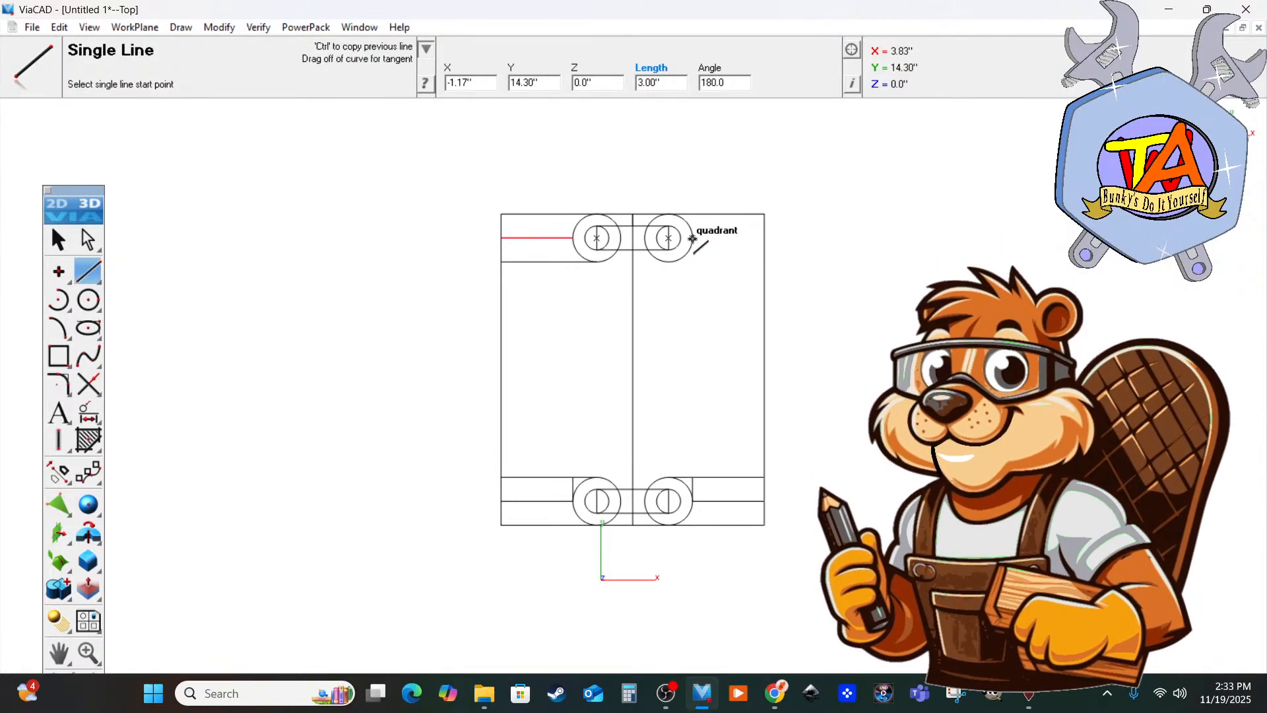
click(692, 239)
click(765, 237)
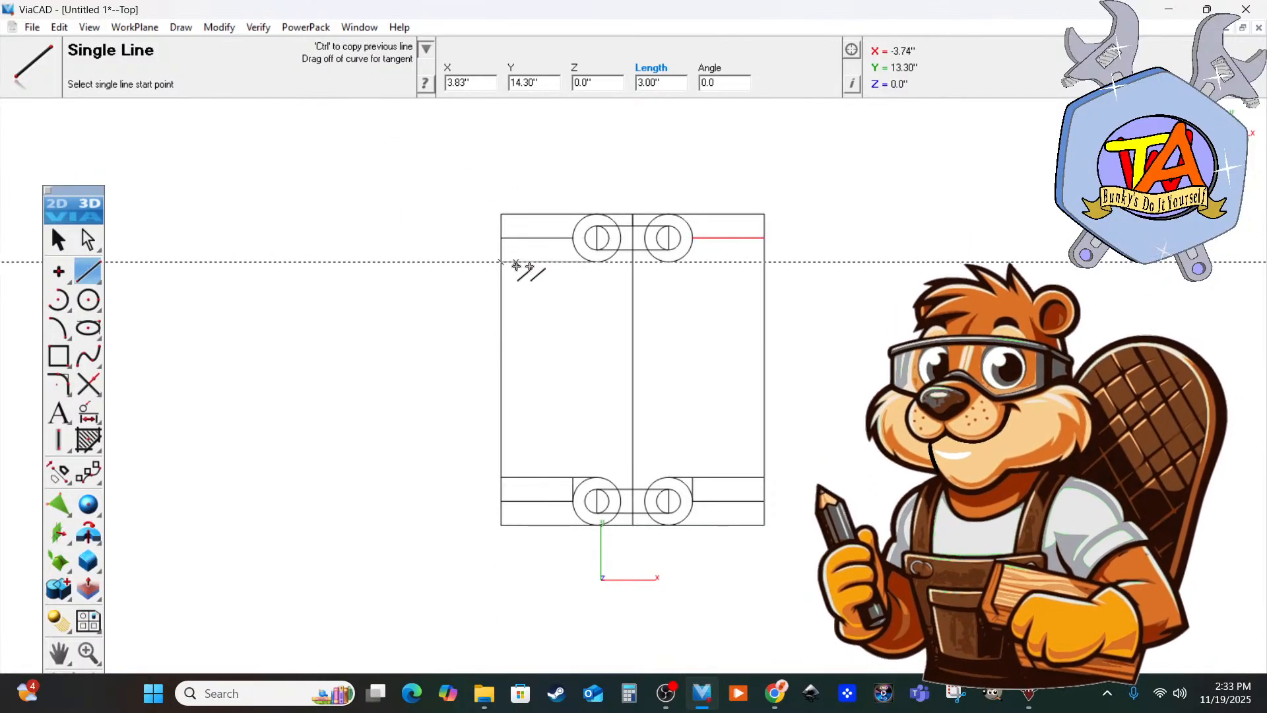
key(Escape)
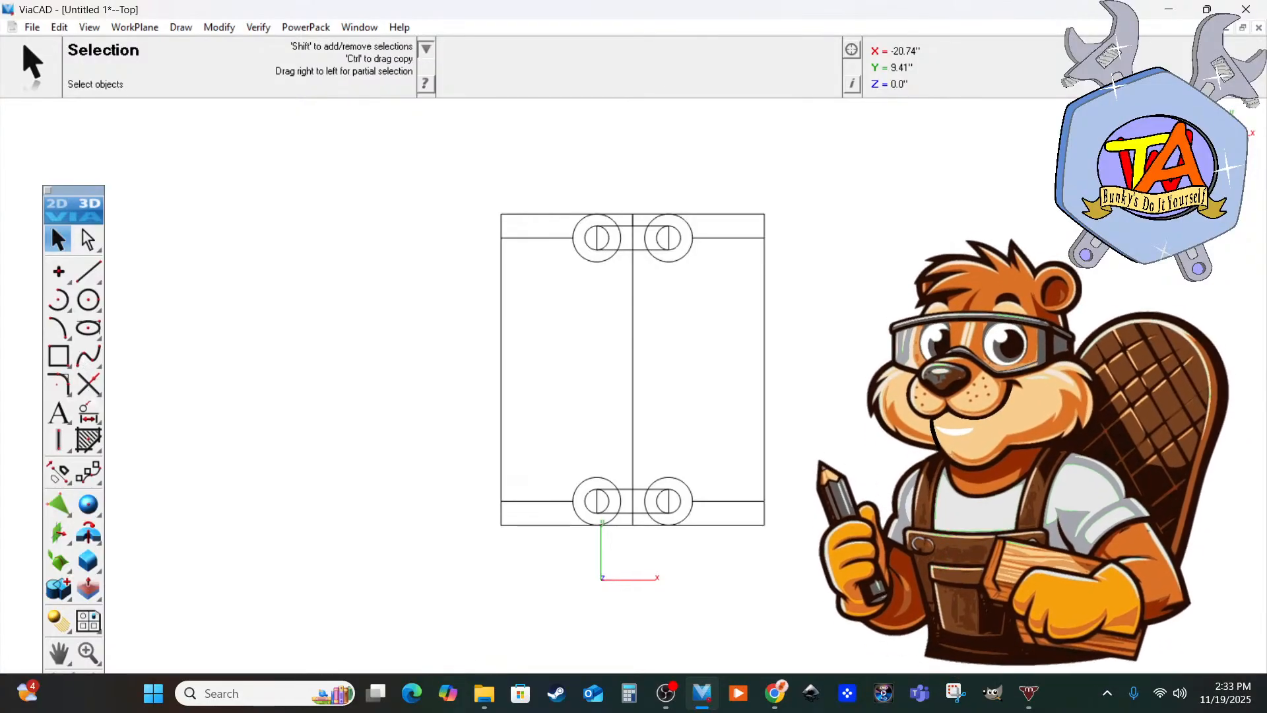
Fillet the lower left 2 inch circle and its adjoining horizontal line with a 0.50 inch radius.
click(87, 388)
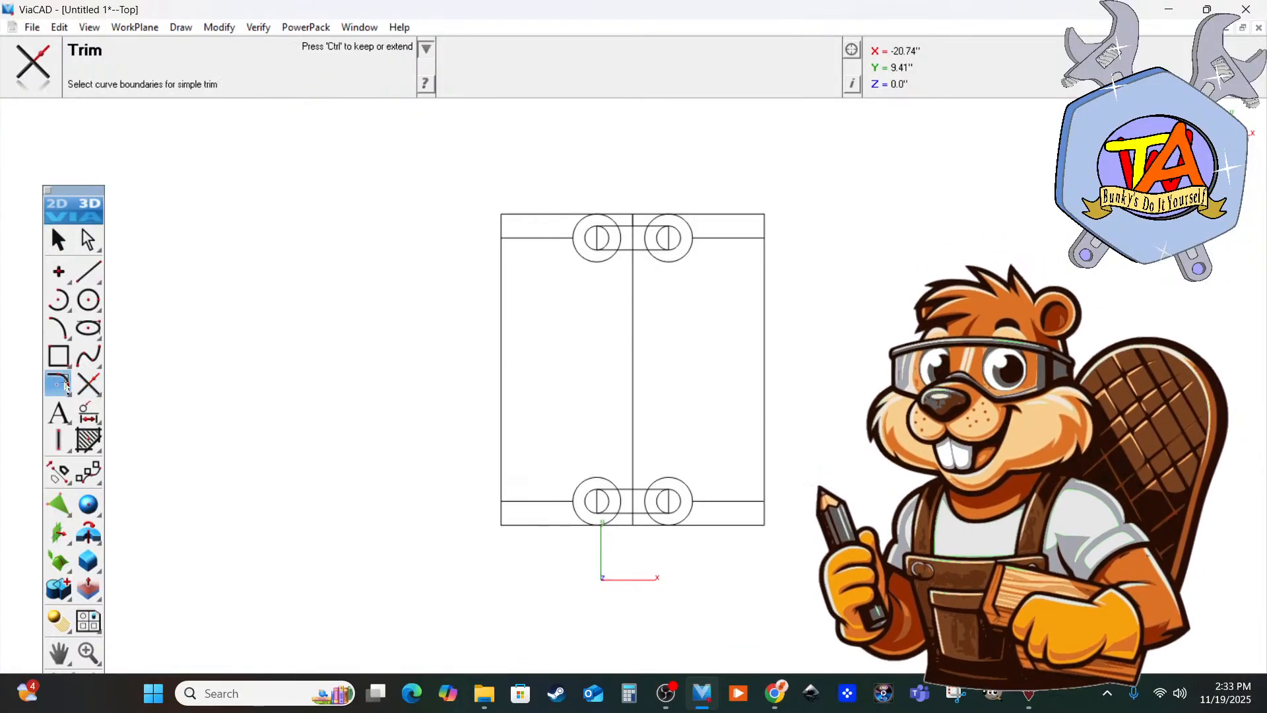
click(58, 384)
click(573, 507)
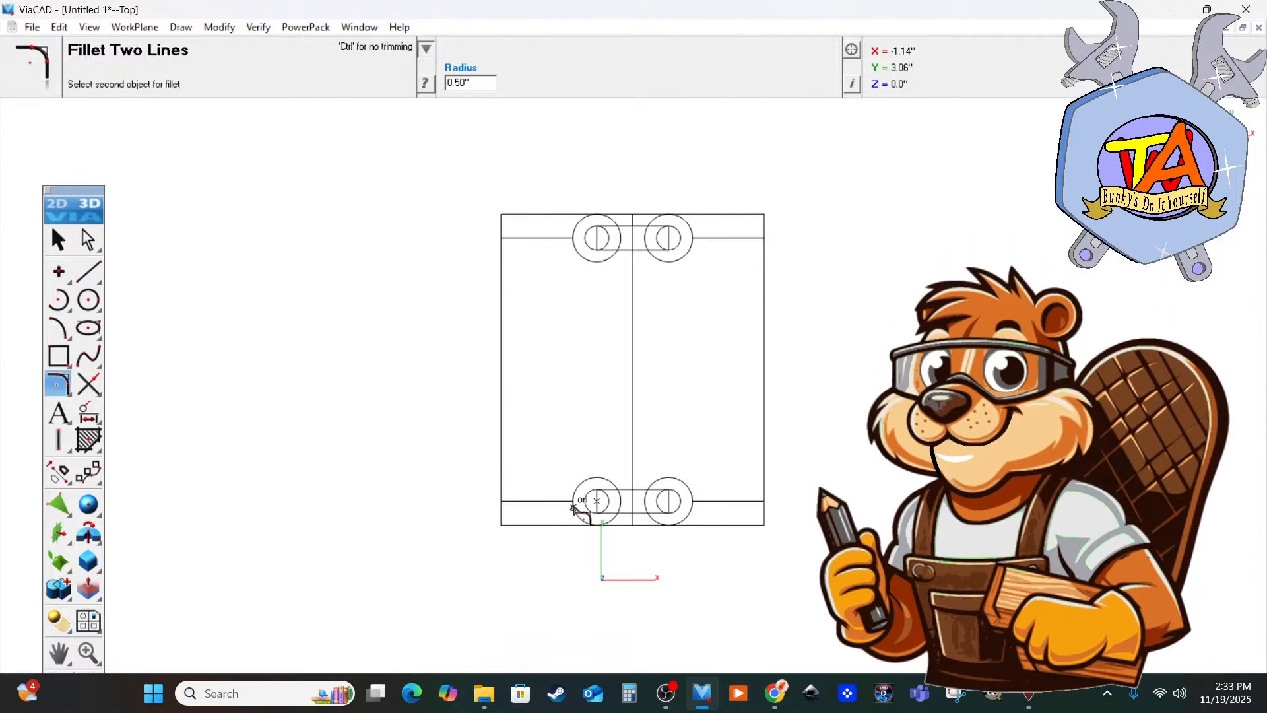
click(559, 501)
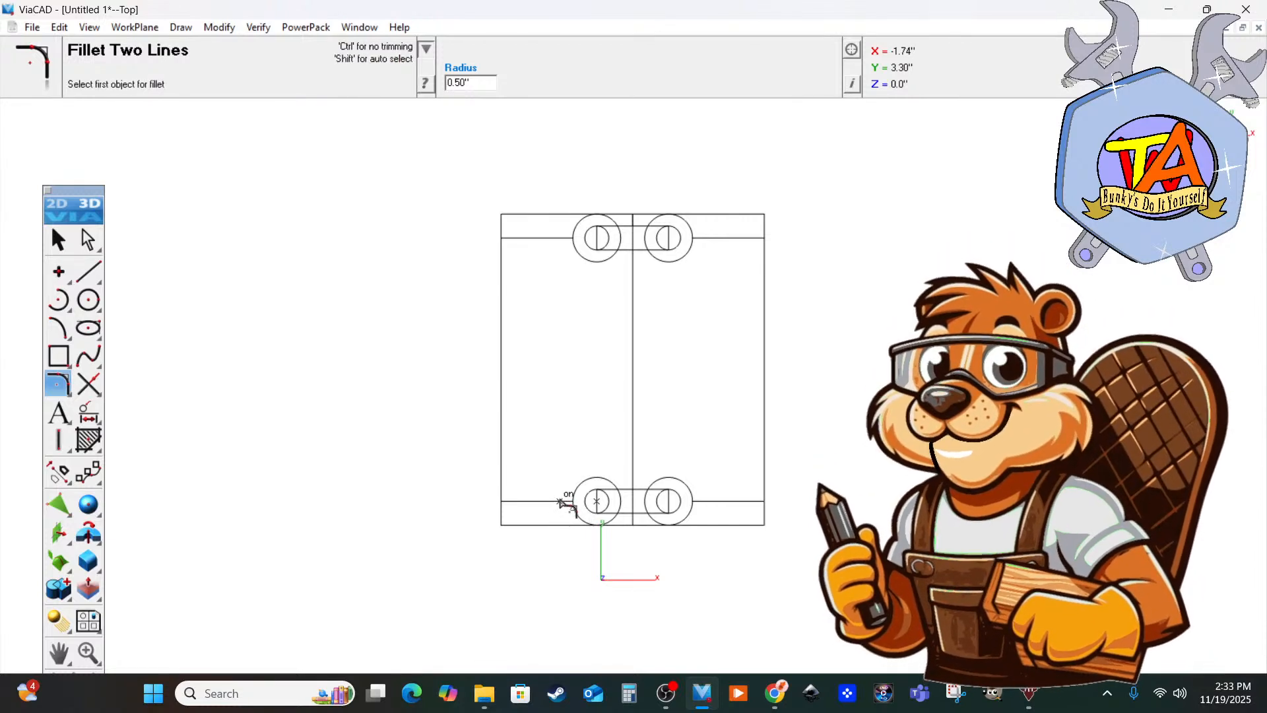
Try a 0.50 inch fillet between the lower right 2 inch circle and its adjoining horizontal line, and undo it.
click(691, 509)
click(706, 503)
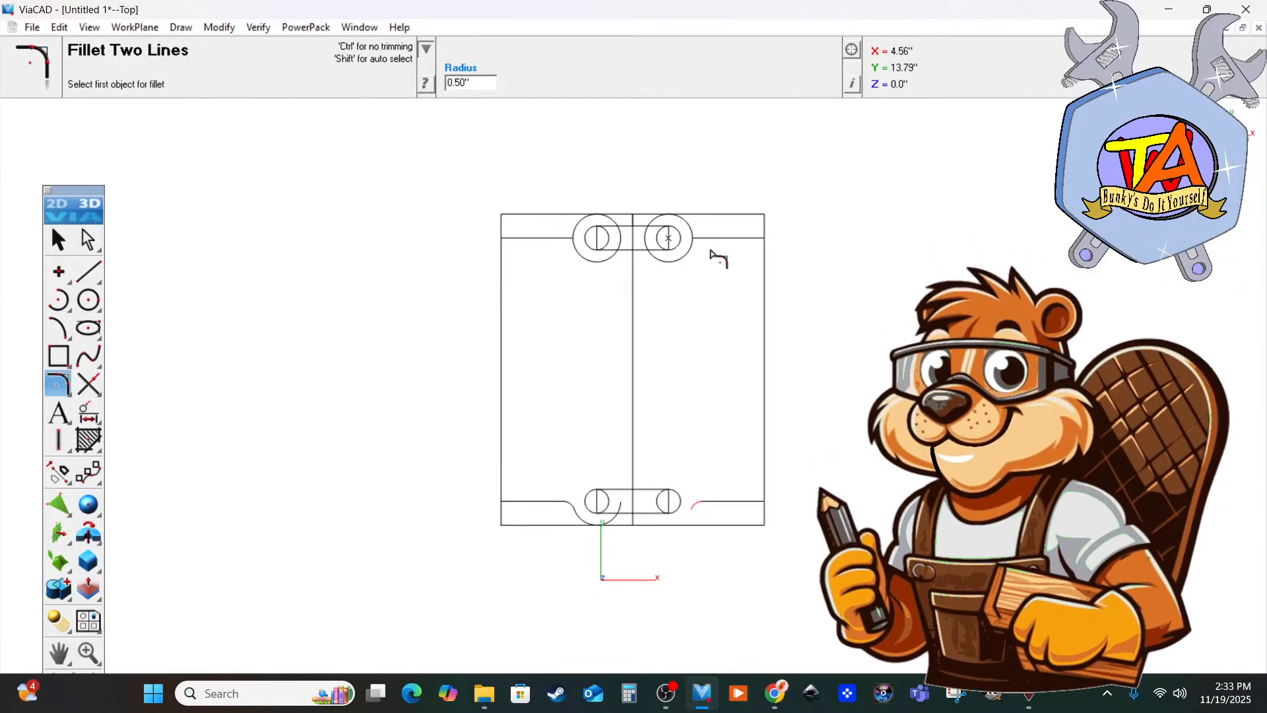
key(ctrl+z)
Fillet the lower right 2 inch circle and the horizontal line beside it with a 0.50 inch radius.
scroll(690, 546, down, 2)
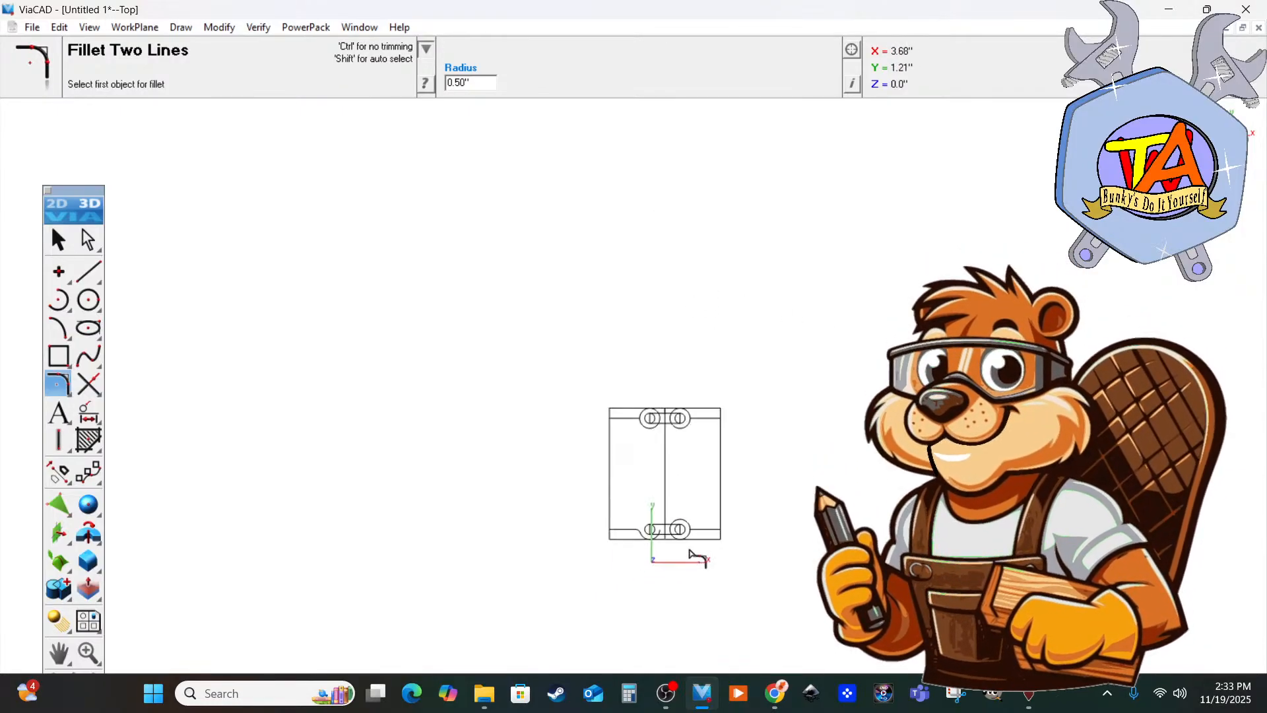
scroll(691, 544, up, 6)
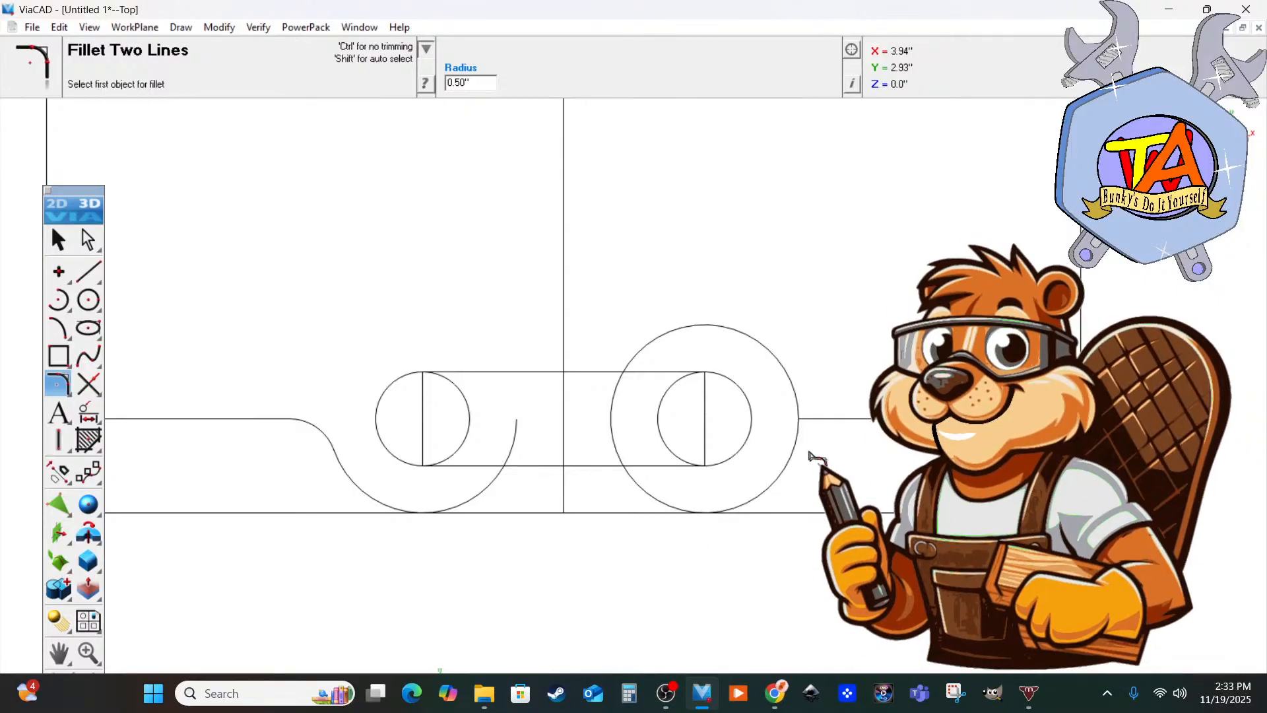
click(792, 454)
click(834, 420)
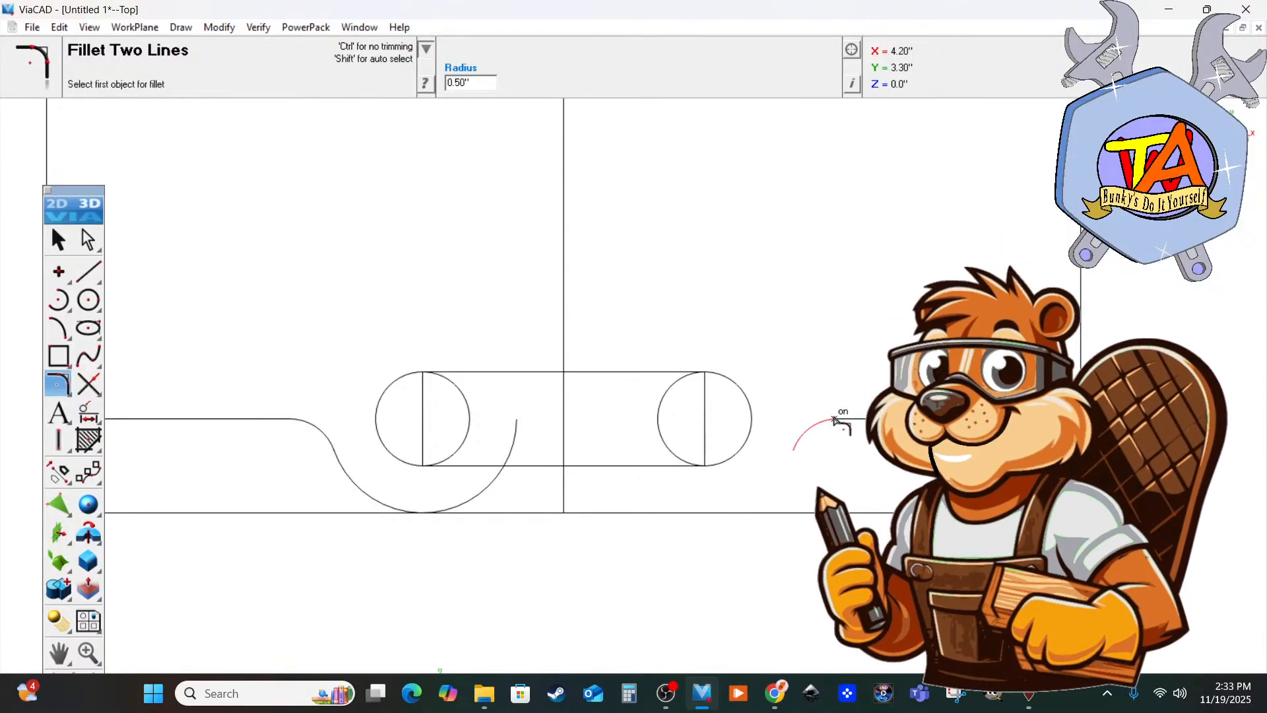
Draw a 0.67 inch vertical line from the lower right fillet's open end down to the large rectangle's bottom edge.
click(89, 270)
click(793, 449)
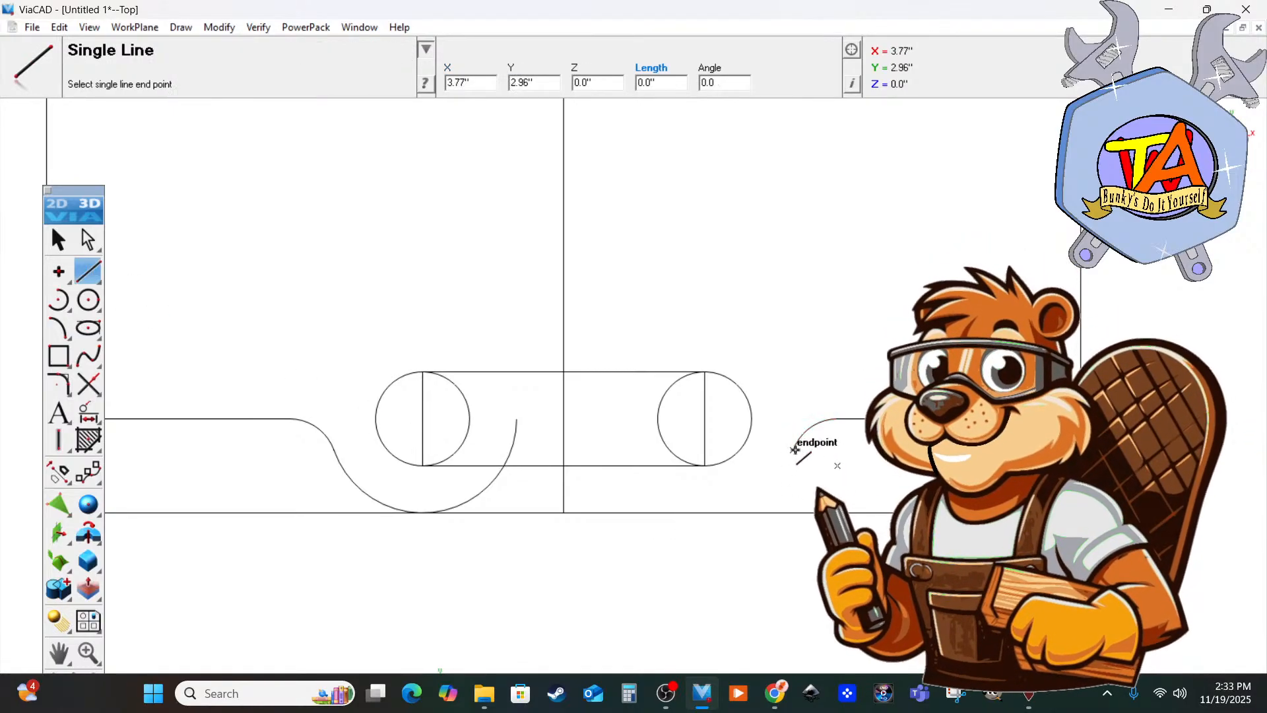
click(793, 512)
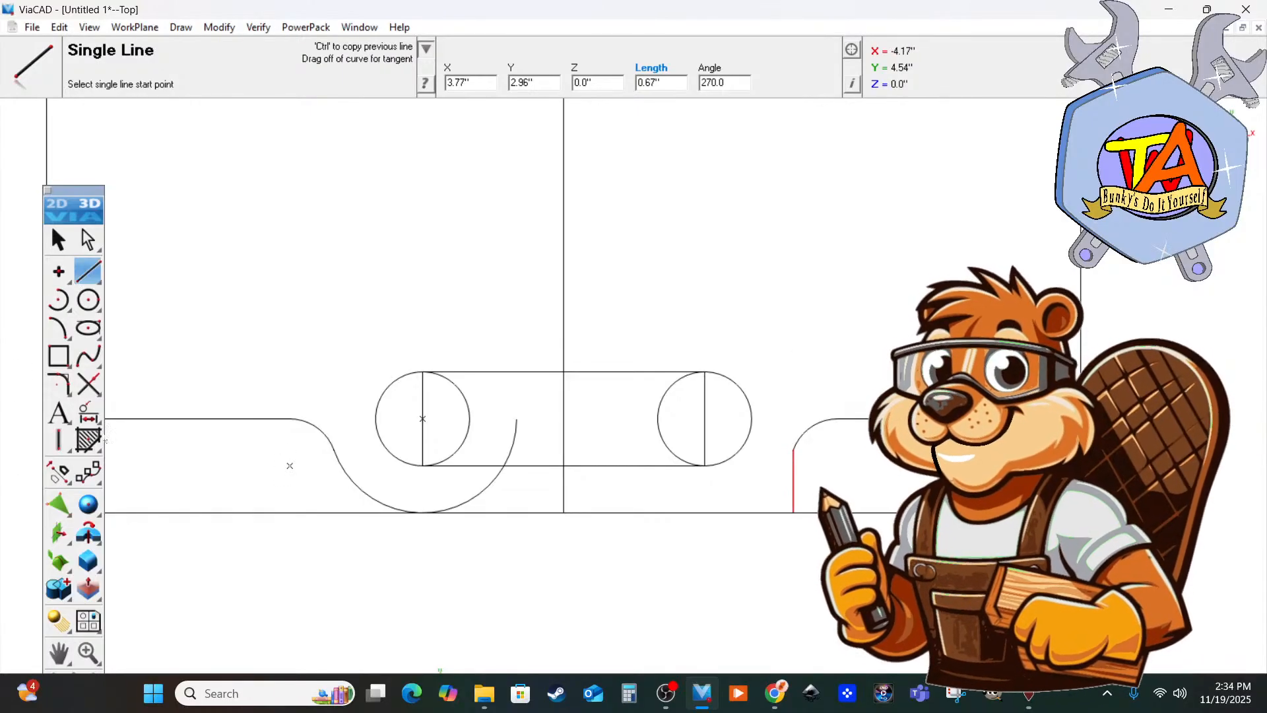
Delete the vertical center line and the objects in the right half of the drawing.
click(72, 390)
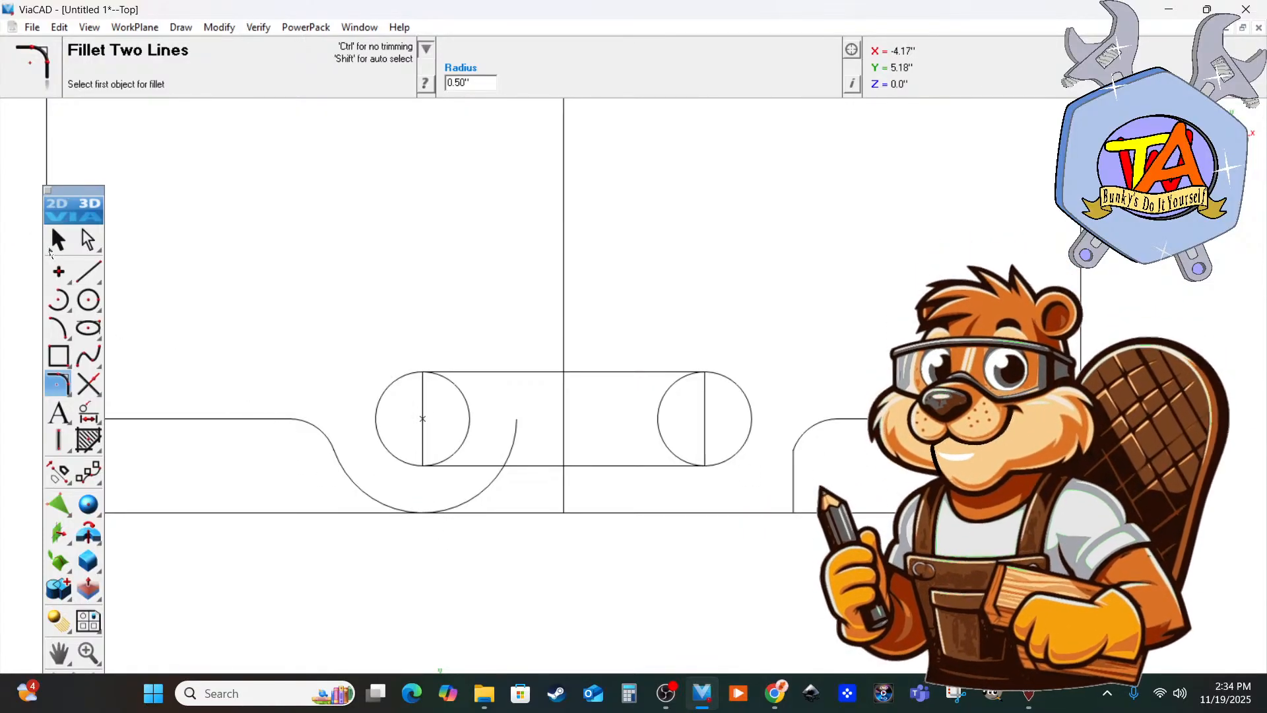
click(58, 239)
scroll(806, 589, down, 4)
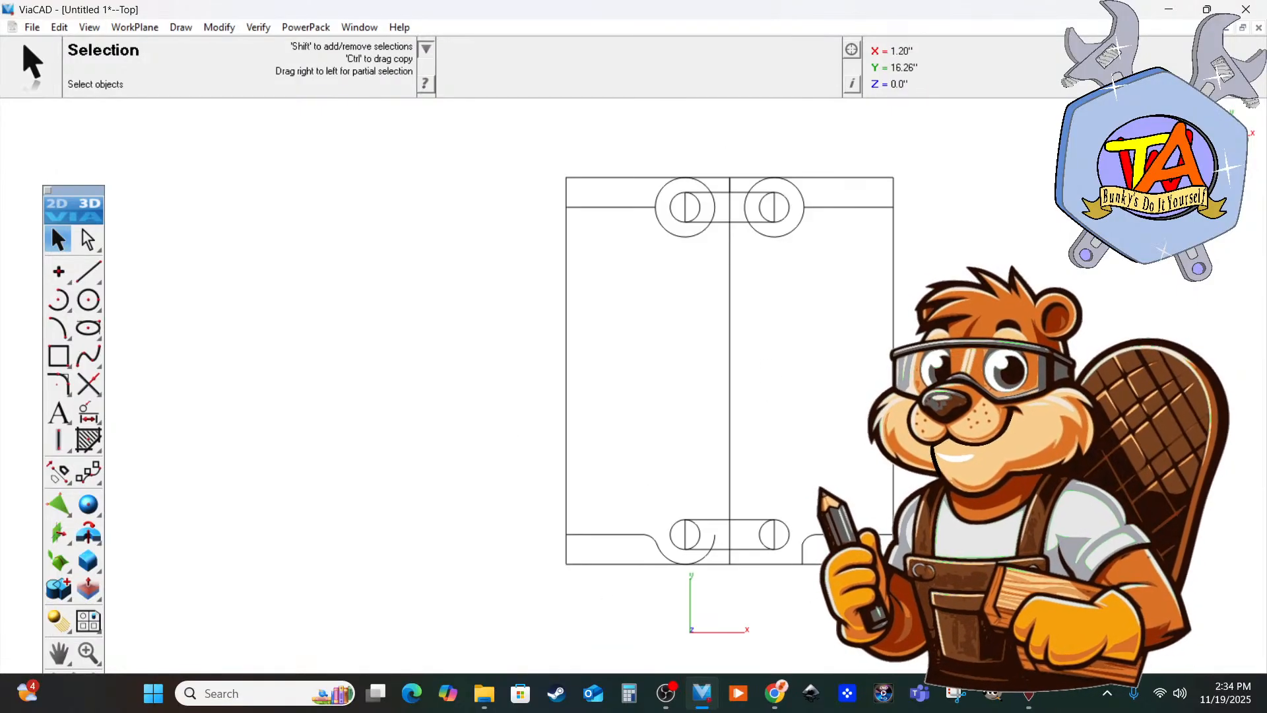
drag(727, 149, 993, 612)
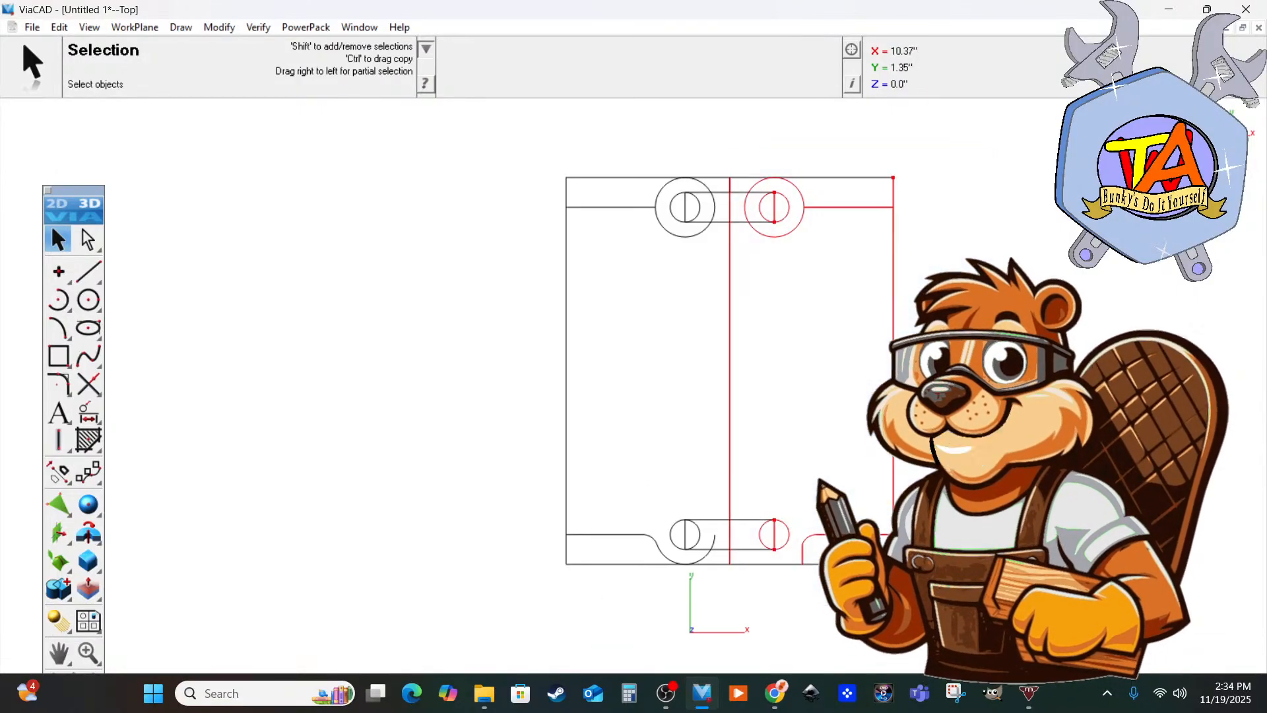
key(Delete)
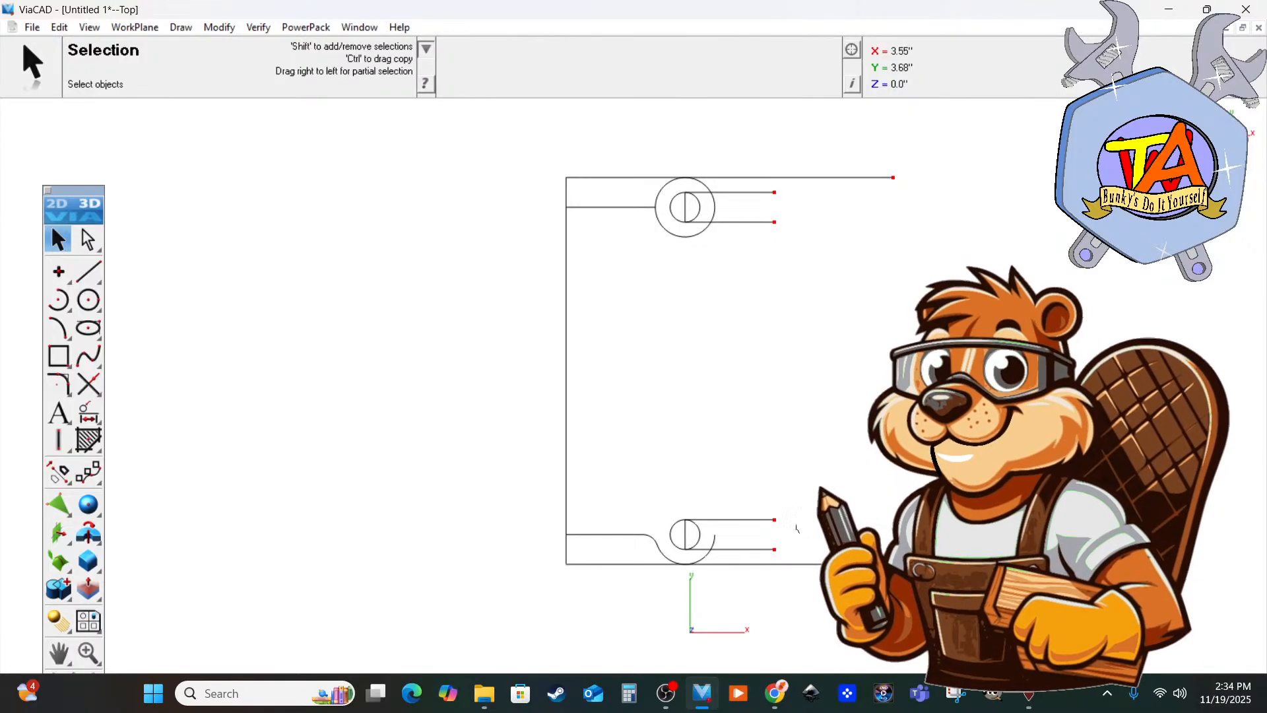
Try moving the right endpoint of the lower slot's upper line, and undo both that move and the right-half deletion.
mouse_move(776, 519)
mouse_down()
mouse_move(740, 518)
mouse_move(763, 517)
mouse_up()
key(ctrl+z)
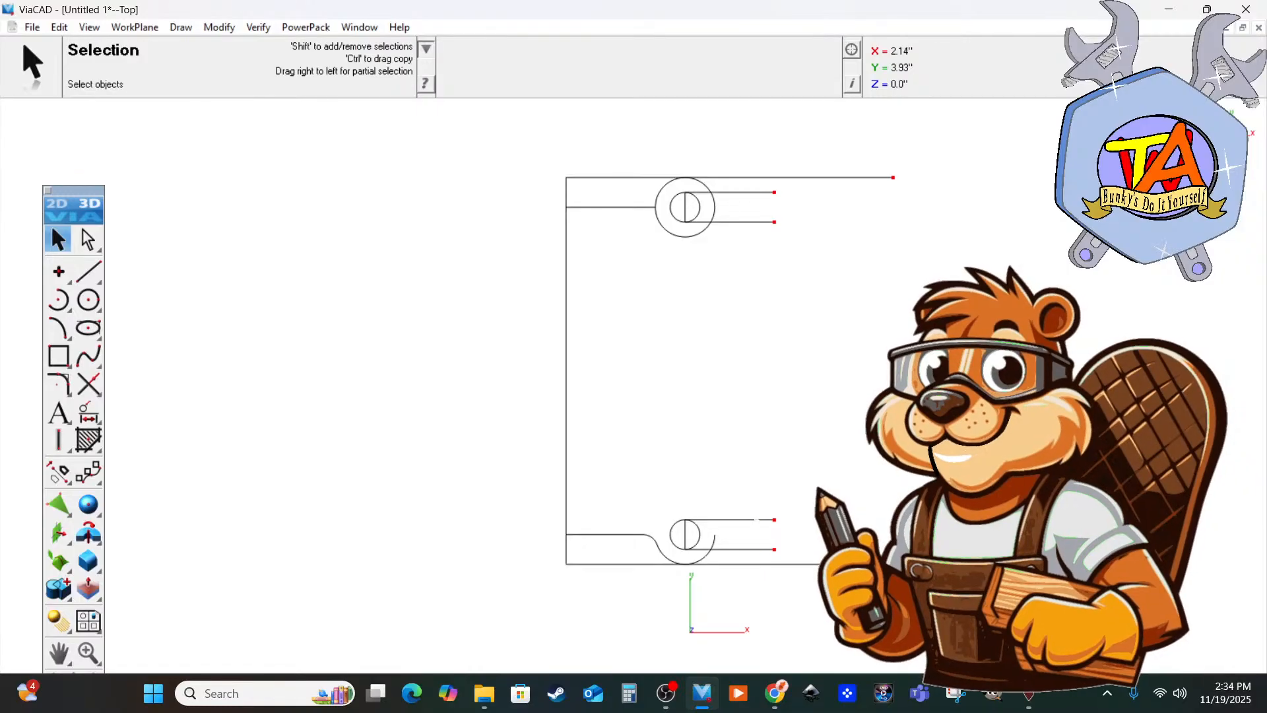
key(ctrl+z)
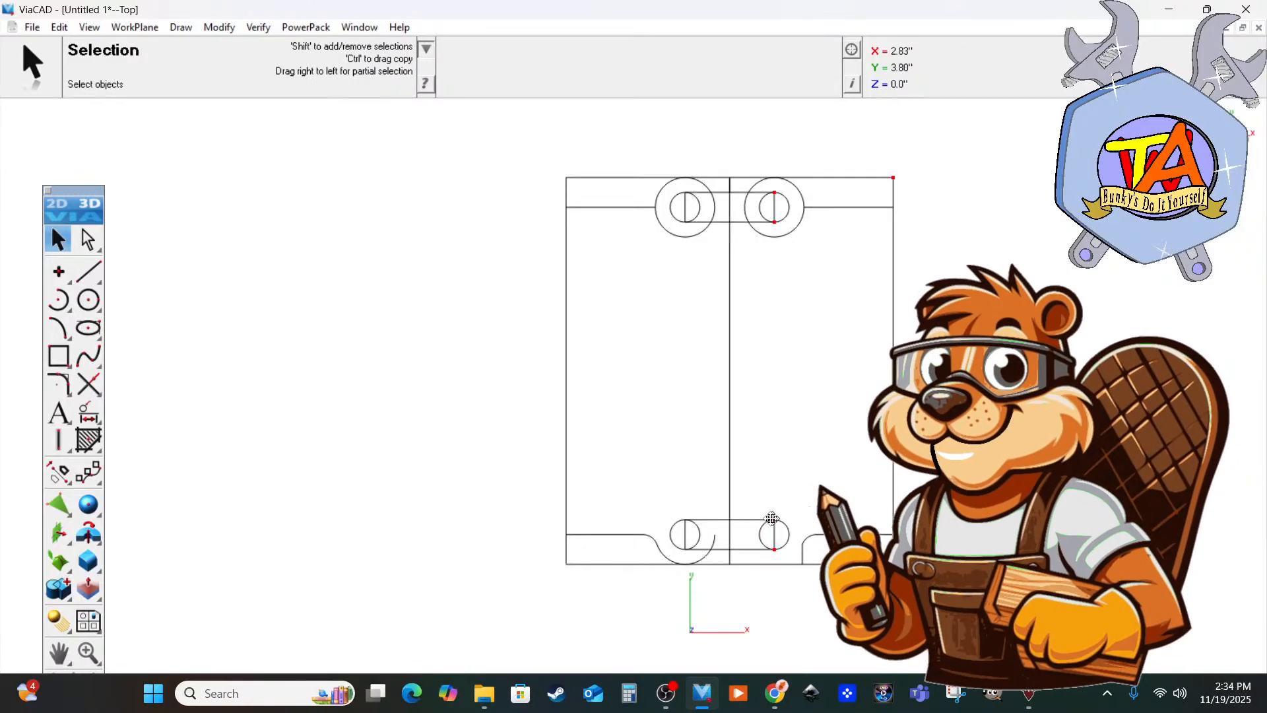
Move the slot lines' and outer horizontal edges' right endpoints onto the vertical center line, and delete the remaining right-half objects.
drag(772, 518, 729, 519)
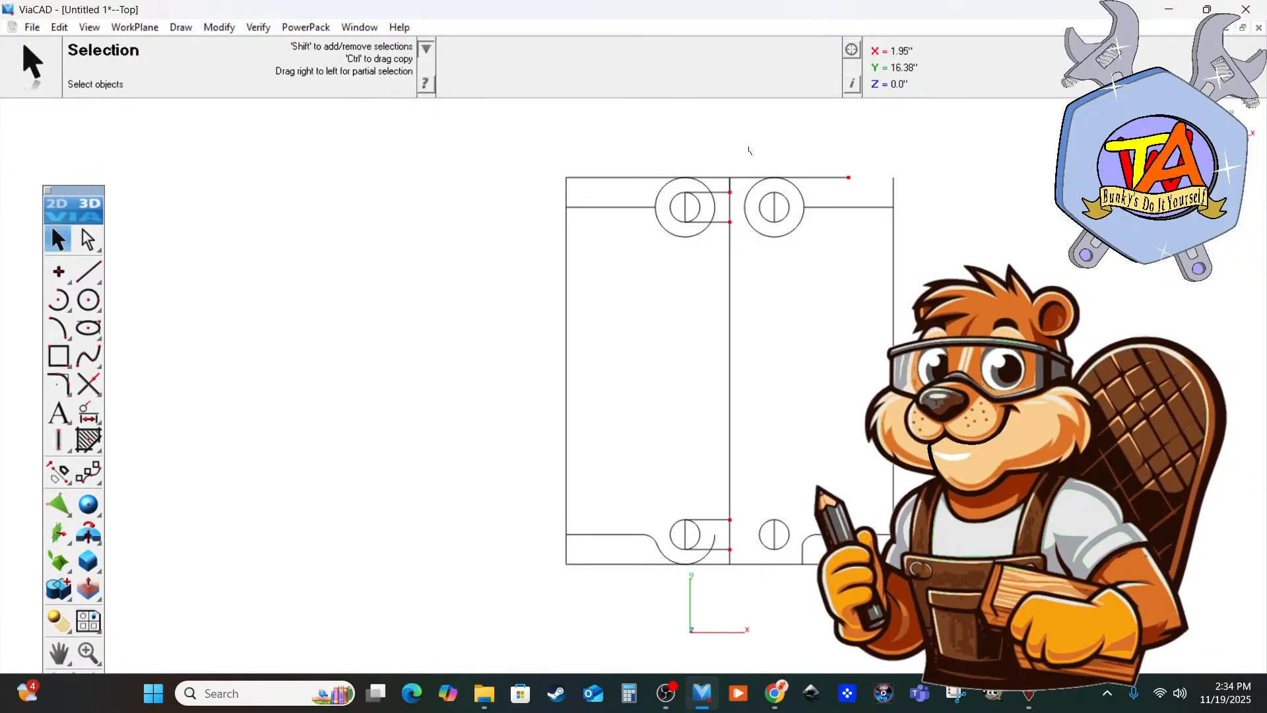
drag(737, 146, 995, 643)
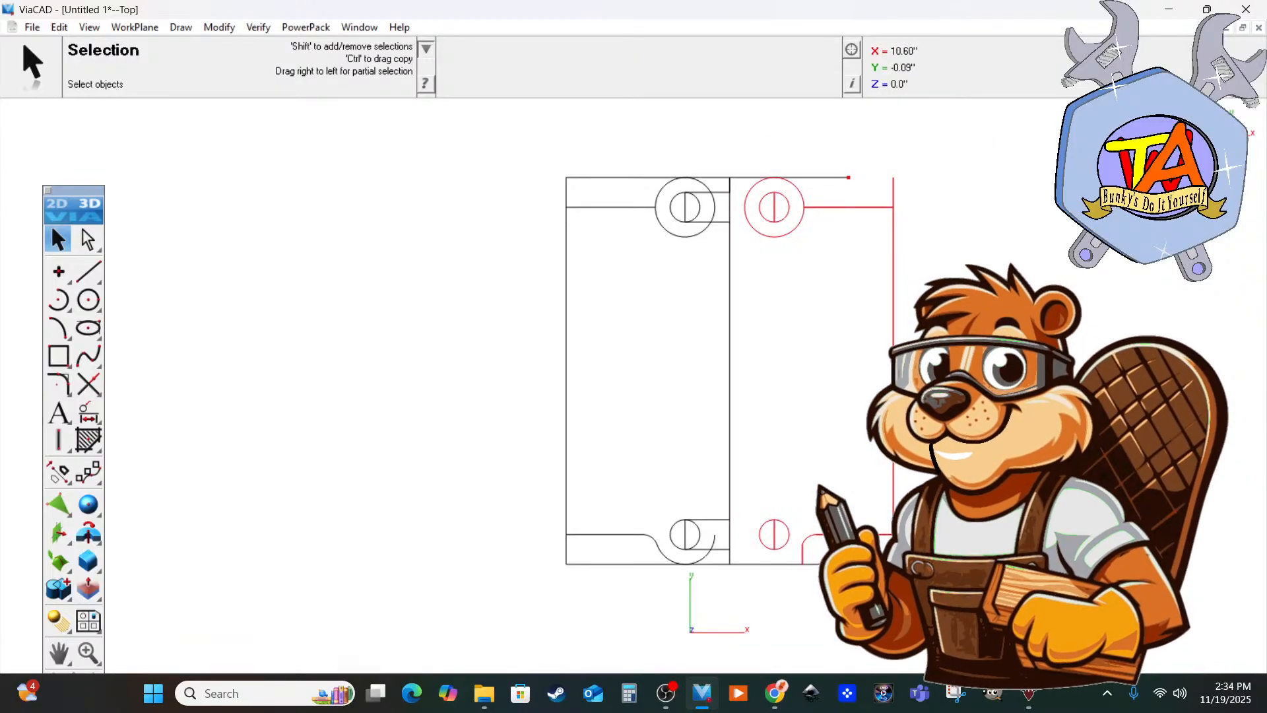
key(Delete)
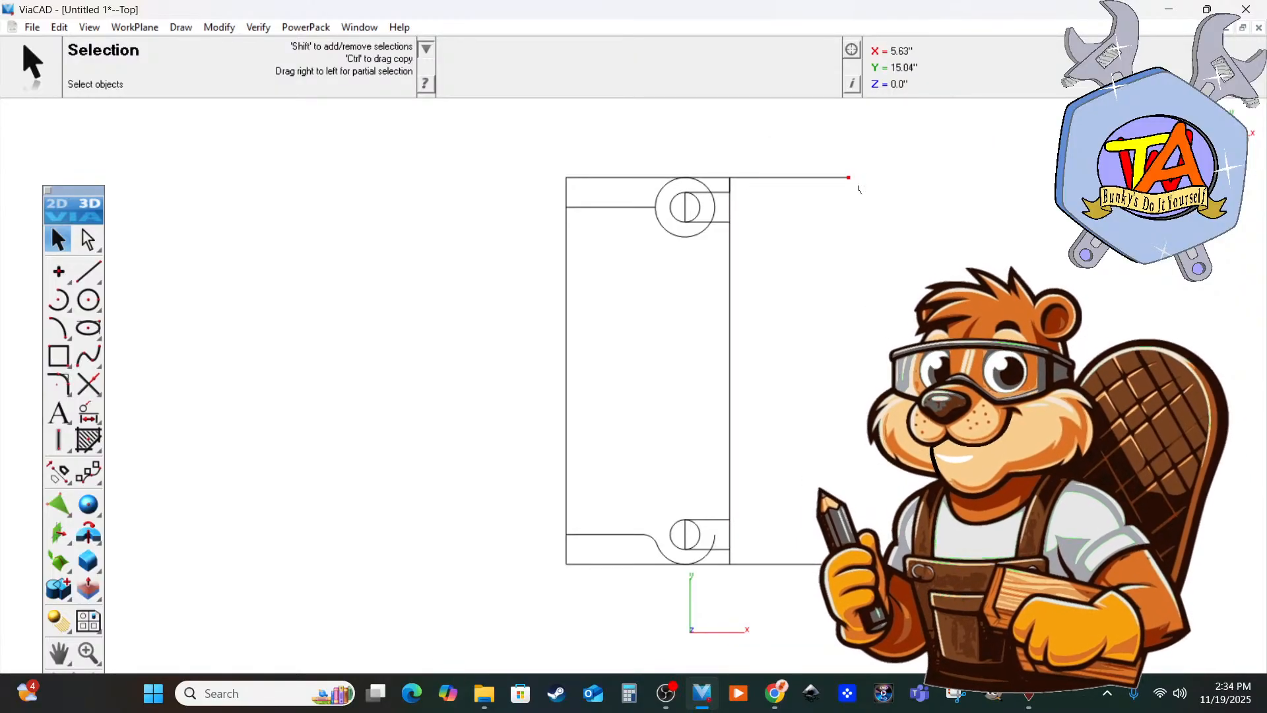
drag(849, 177, 729, 172)
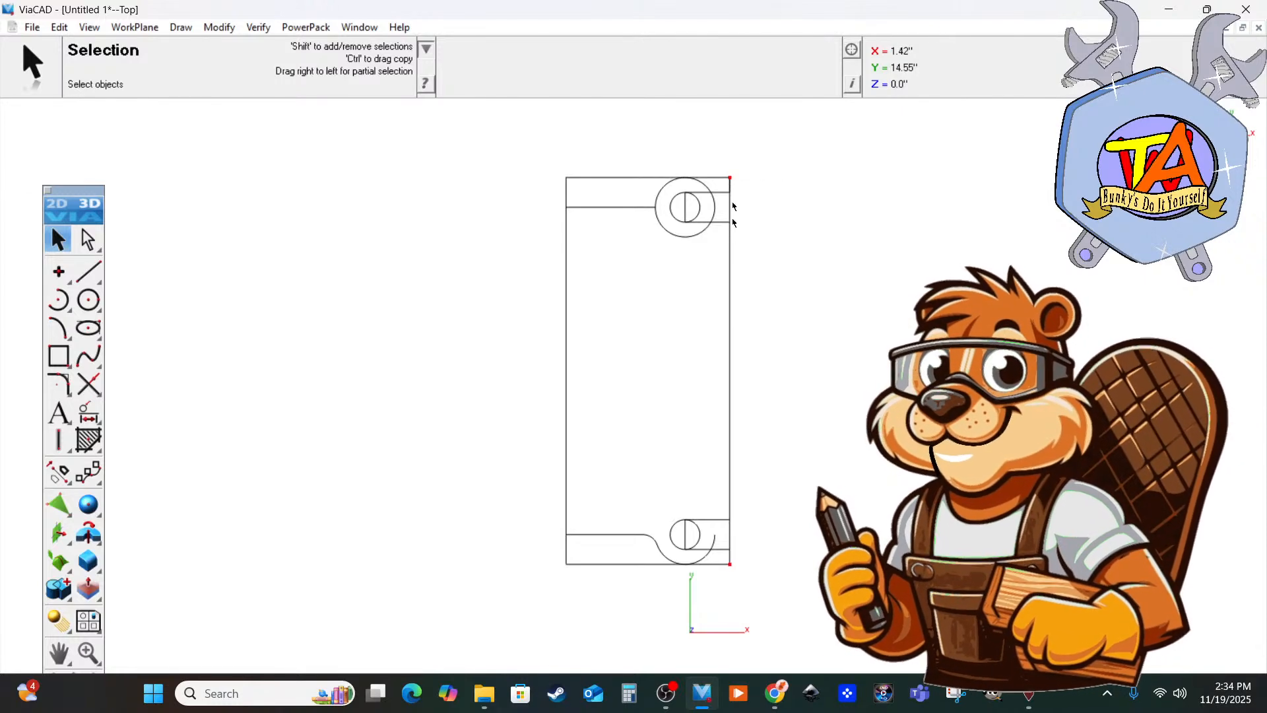
Delete the vertical line inside the lower slot's circle and trim away the circle's right half between the slot lines.
scroll(623, 562, up, 3)
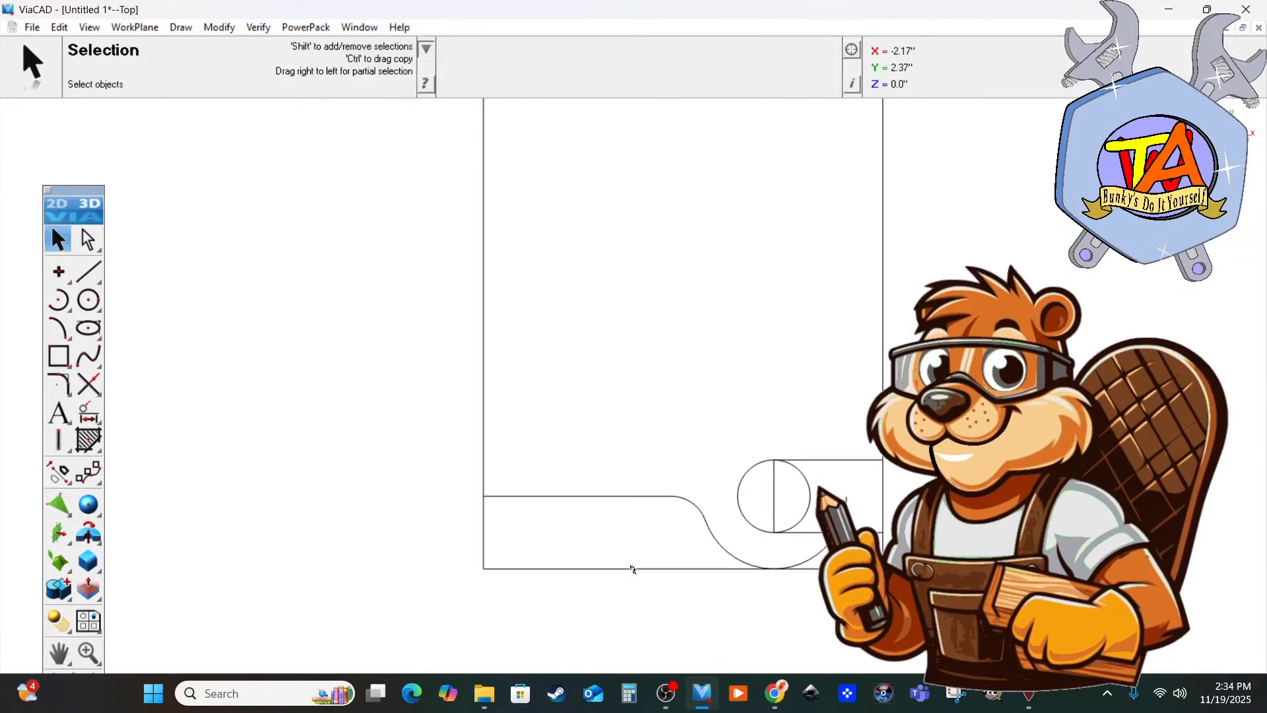
click(805, 470)
key(Delete)
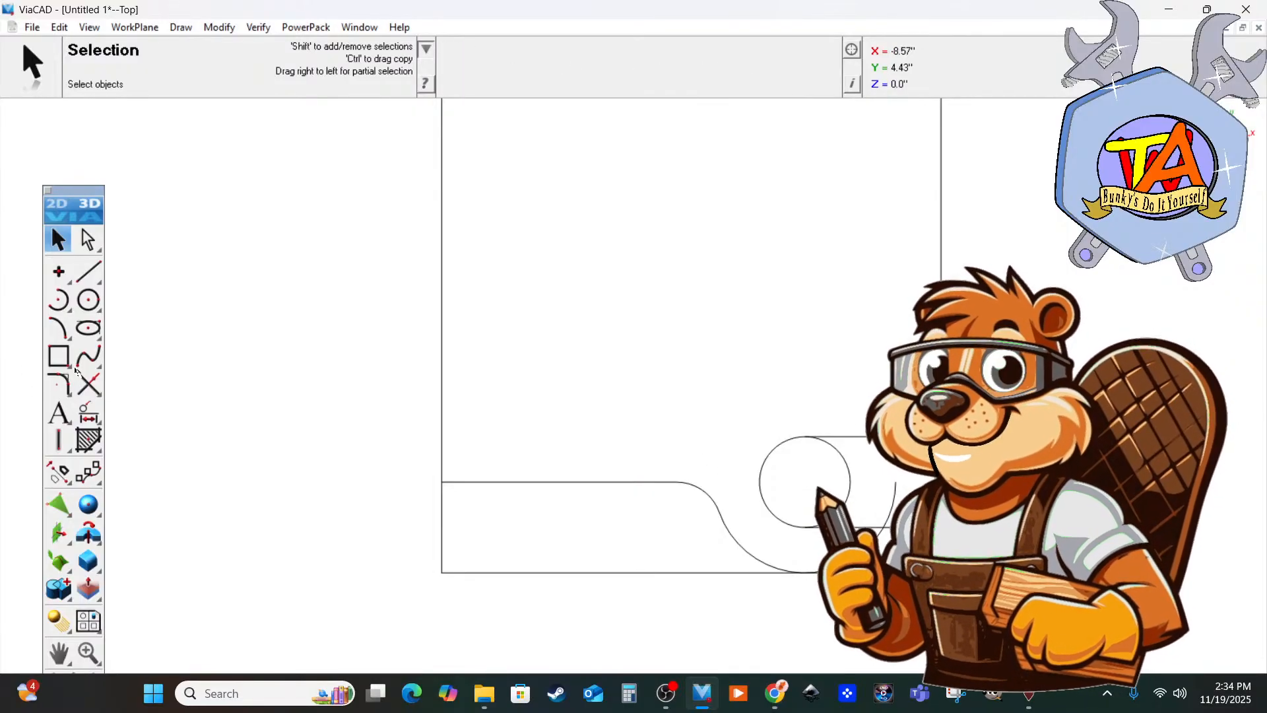
click(88, 384)
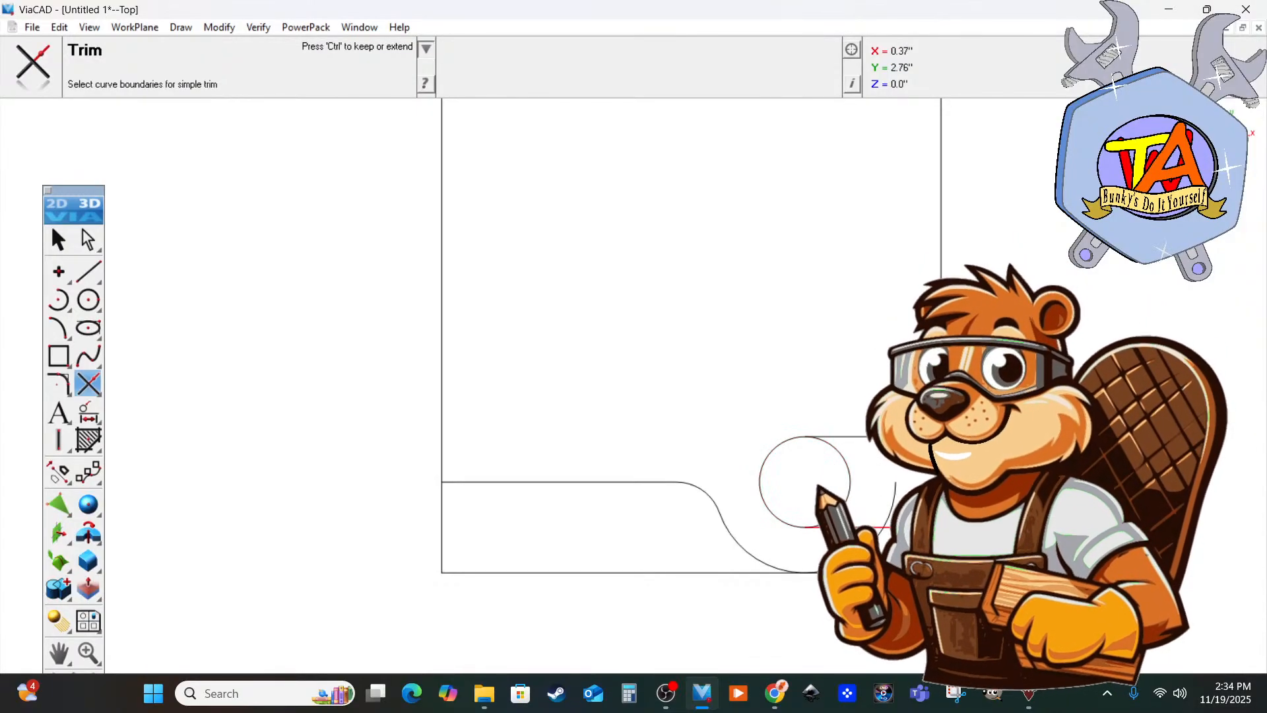
click(816, 527)
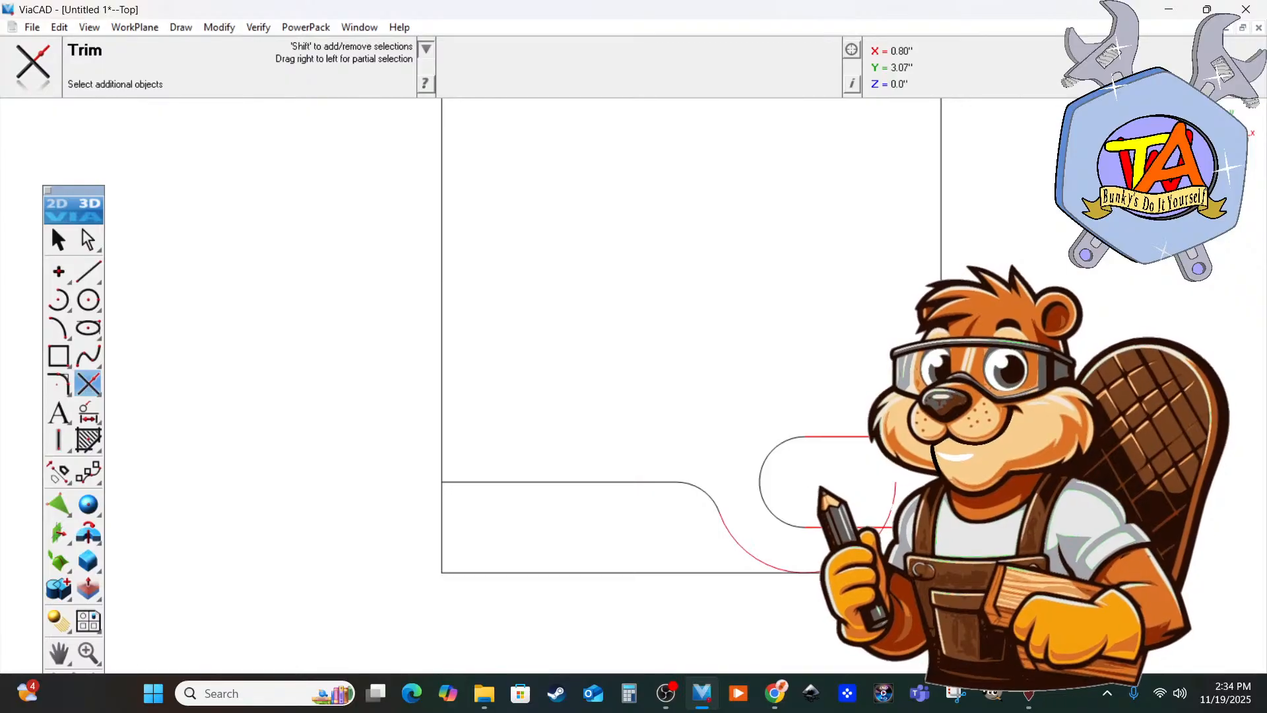
Try trimming the large arc below the lower slot, and undo the trim.
key(Return)
click(742, 545)
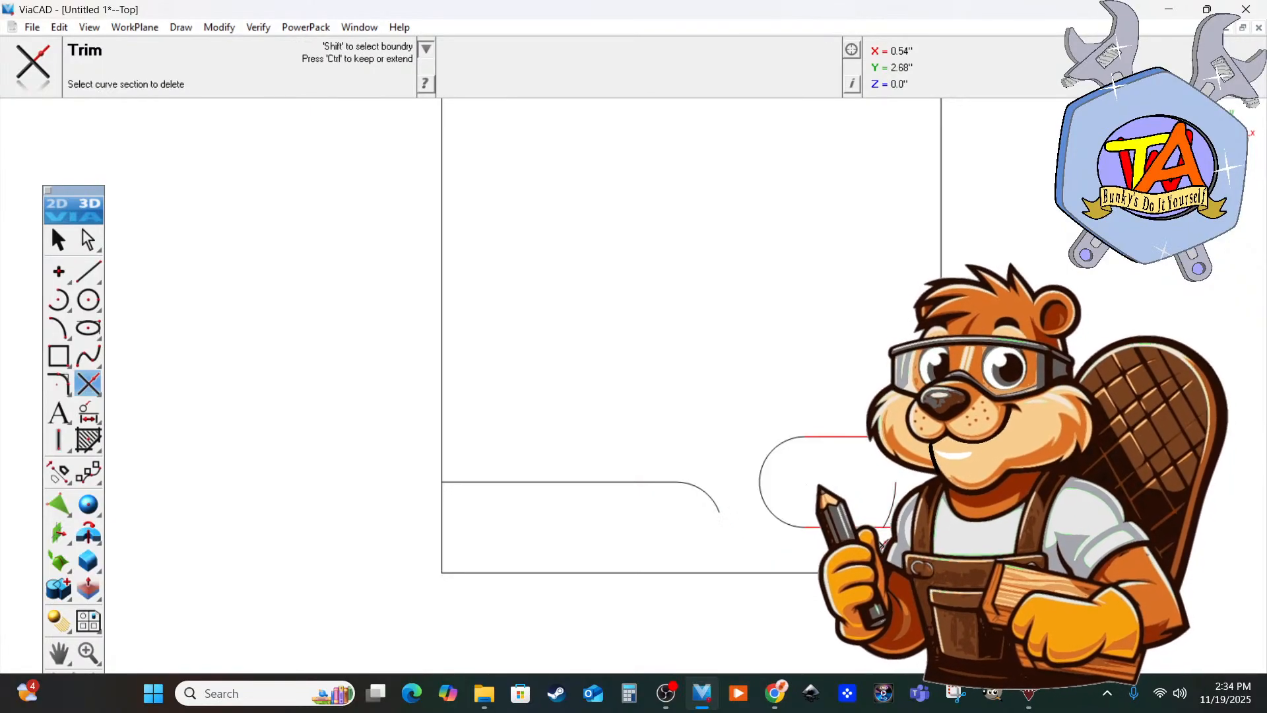
key(ctrl)
key(ctrl+z)
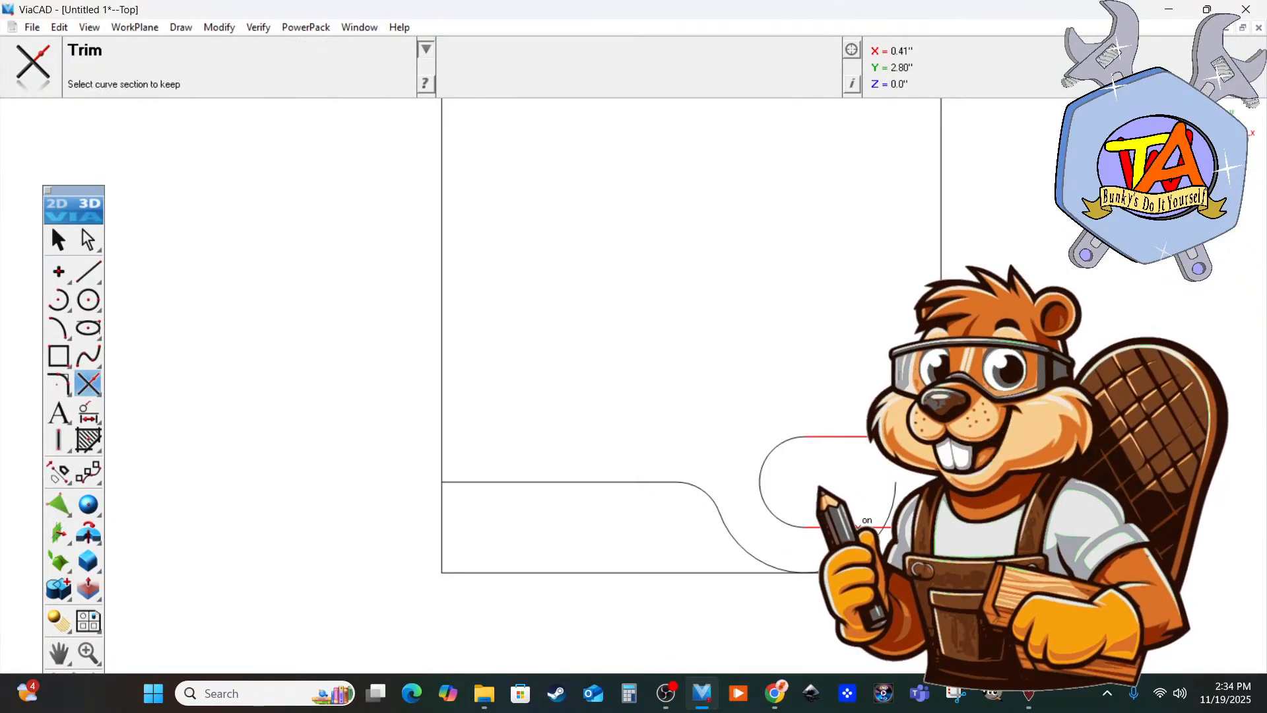
Trim away the right portion of the large arc around the lower slot, with the bottom edge as an added boundary.
key(Return)
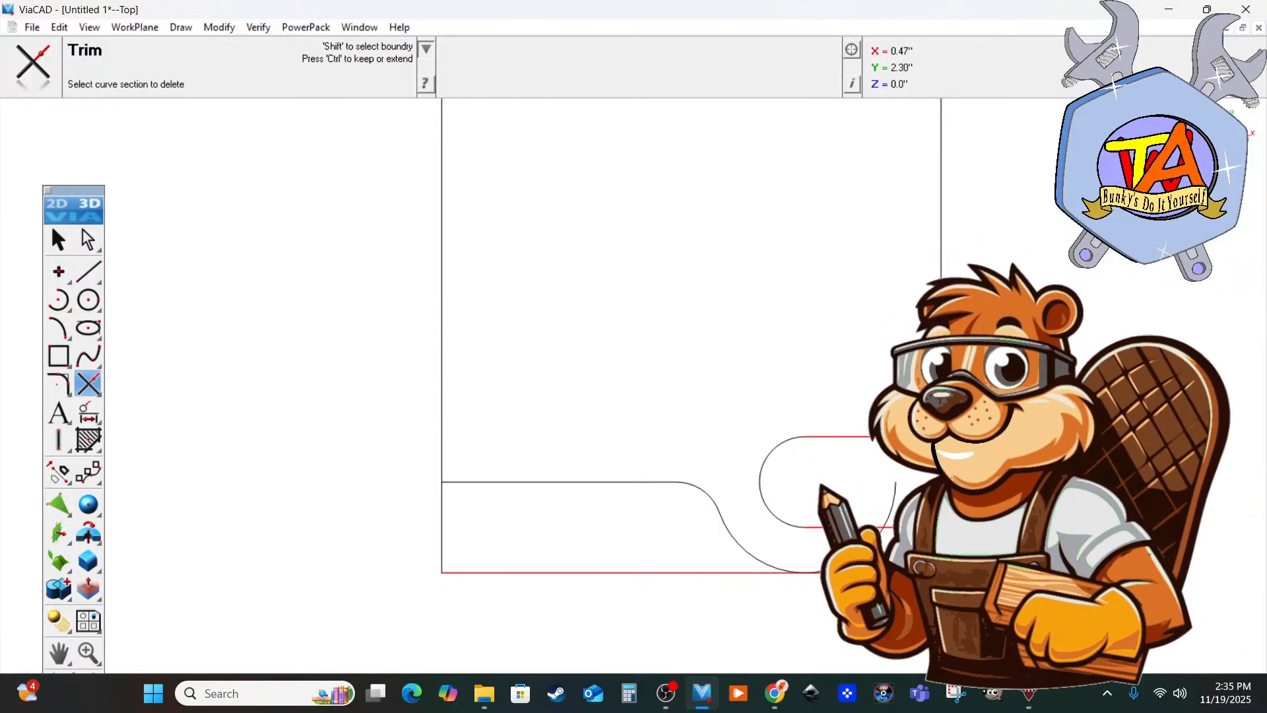
click(890, 509)
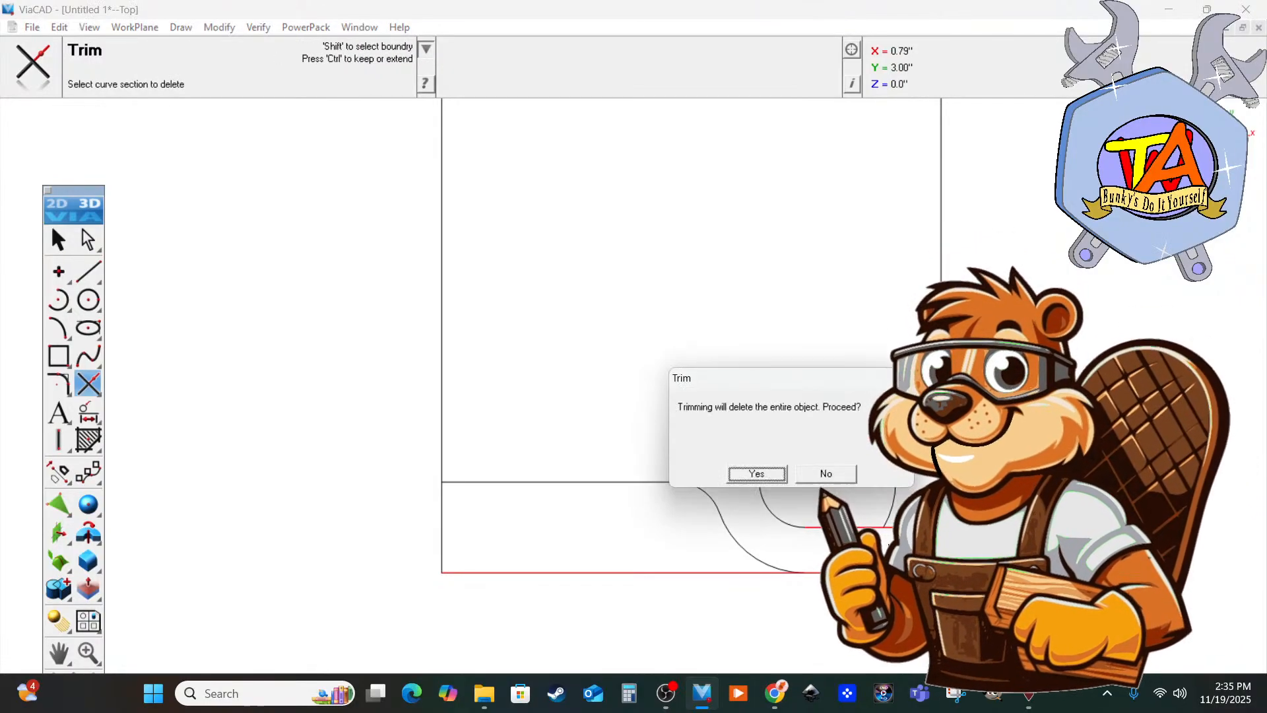
click(755, 473)
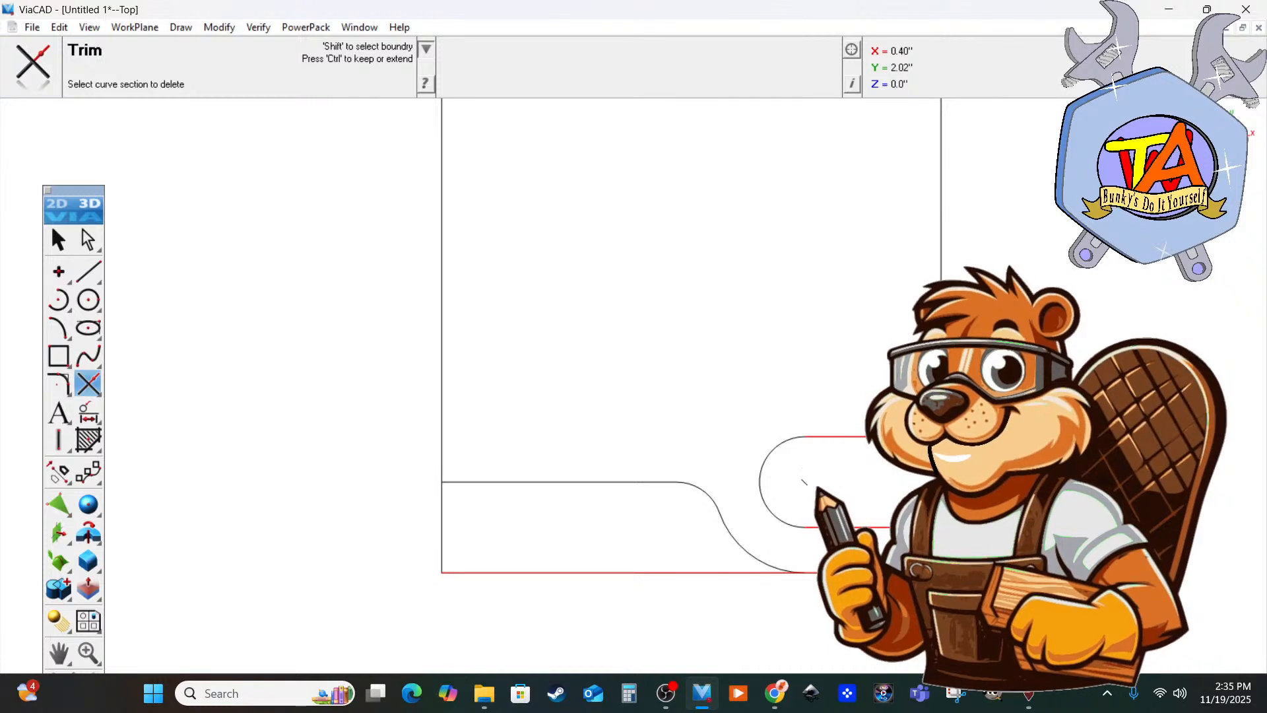
key(Escape)
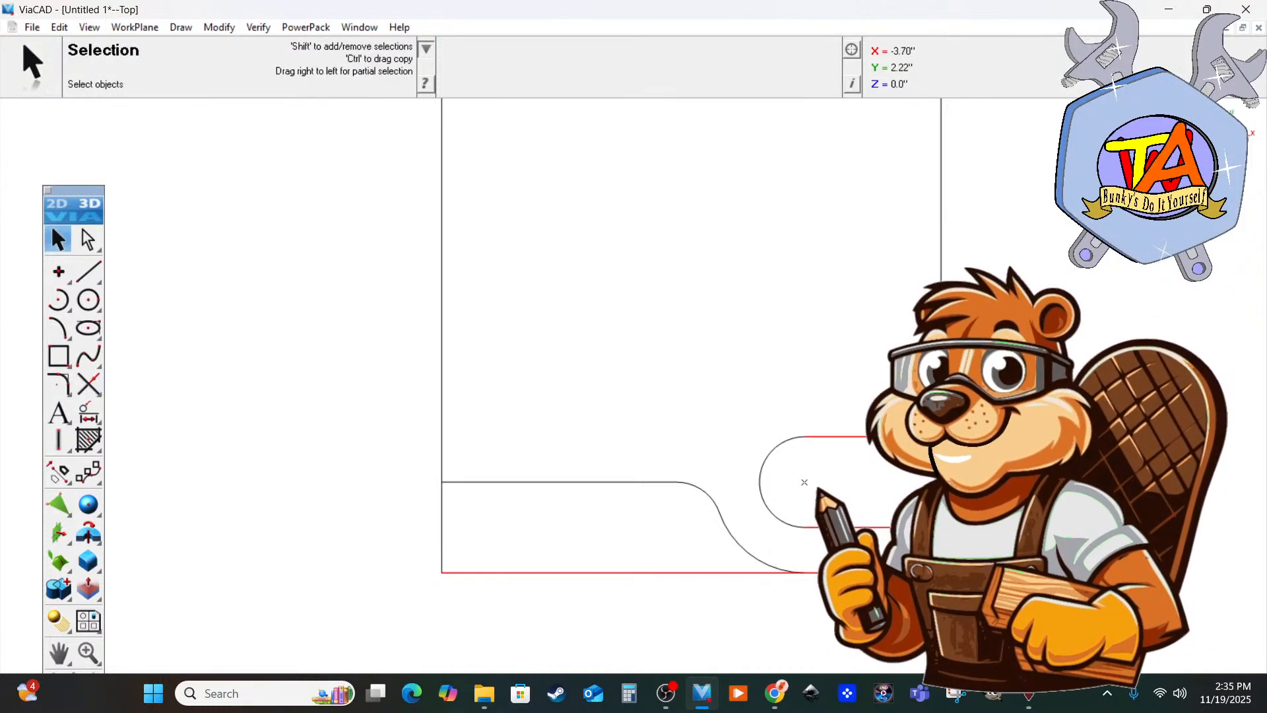
Move the rectangle's lower left corner point to the large arc's lower end and delete the resulting slanted left edge.
click(501, 613)
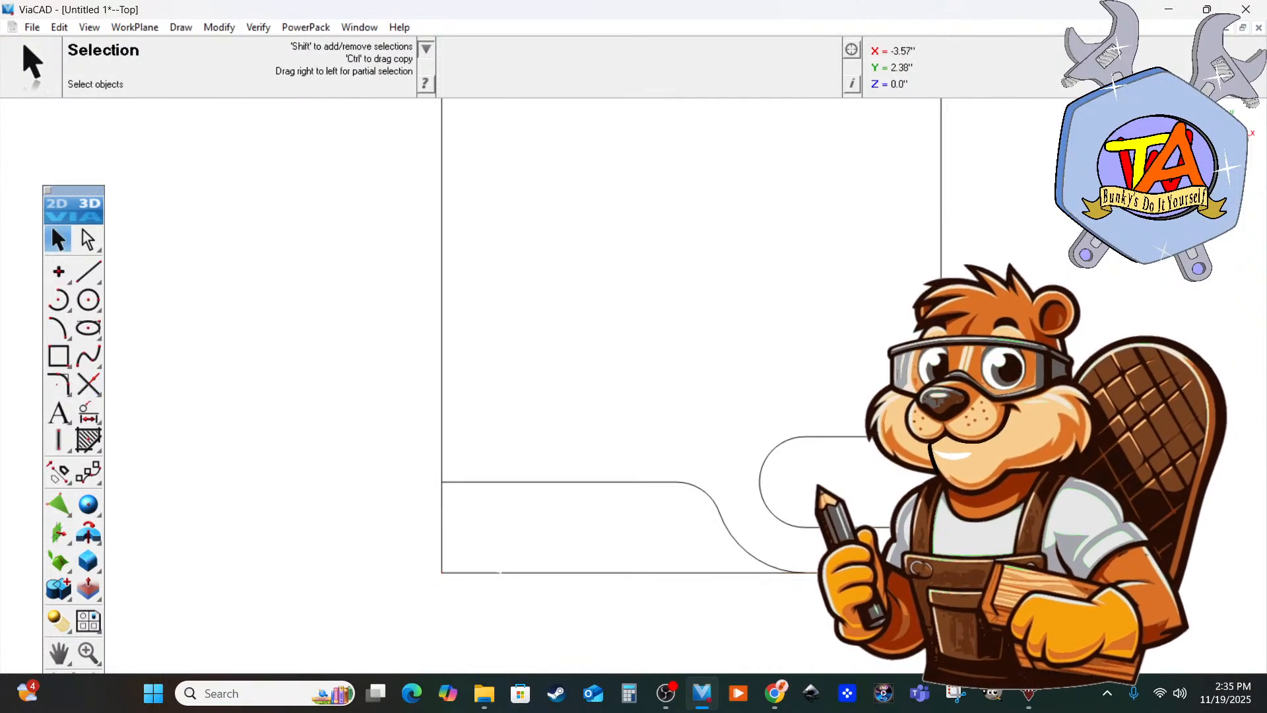
click(471, 572)
click(356, 553)
drag(376, 554, 495, 614)
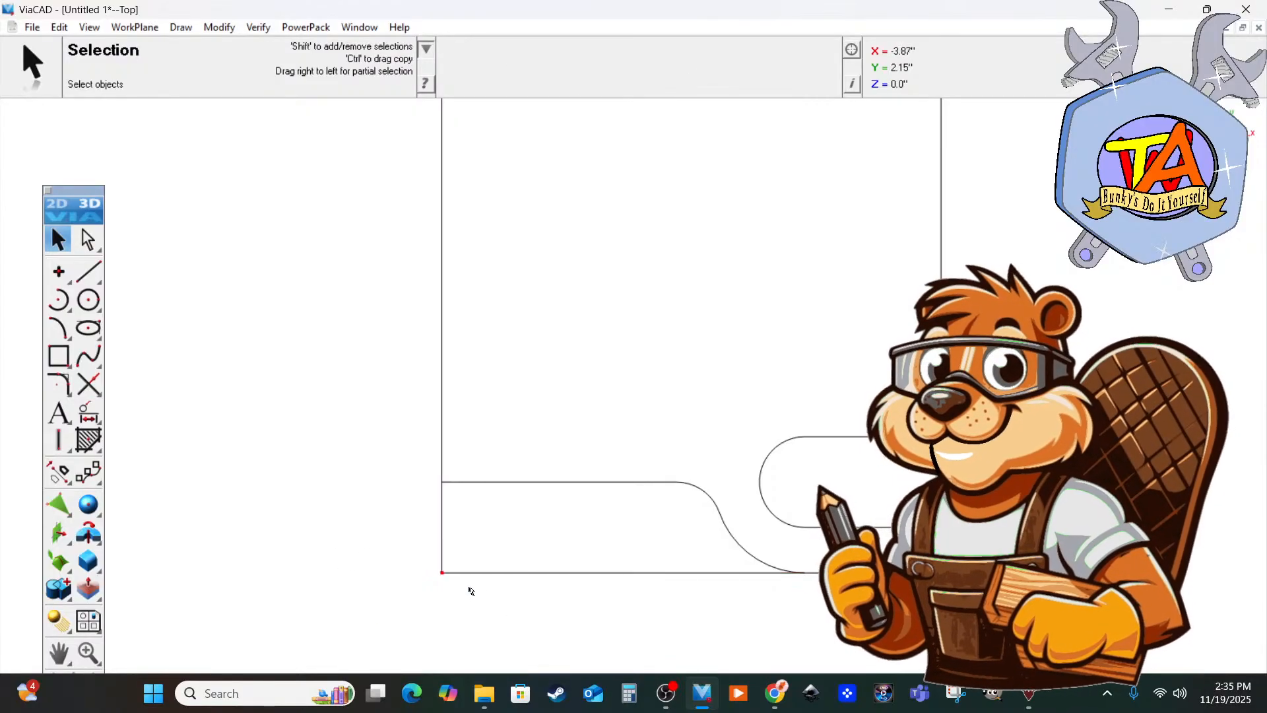
drag(442, 573, 808, 576)
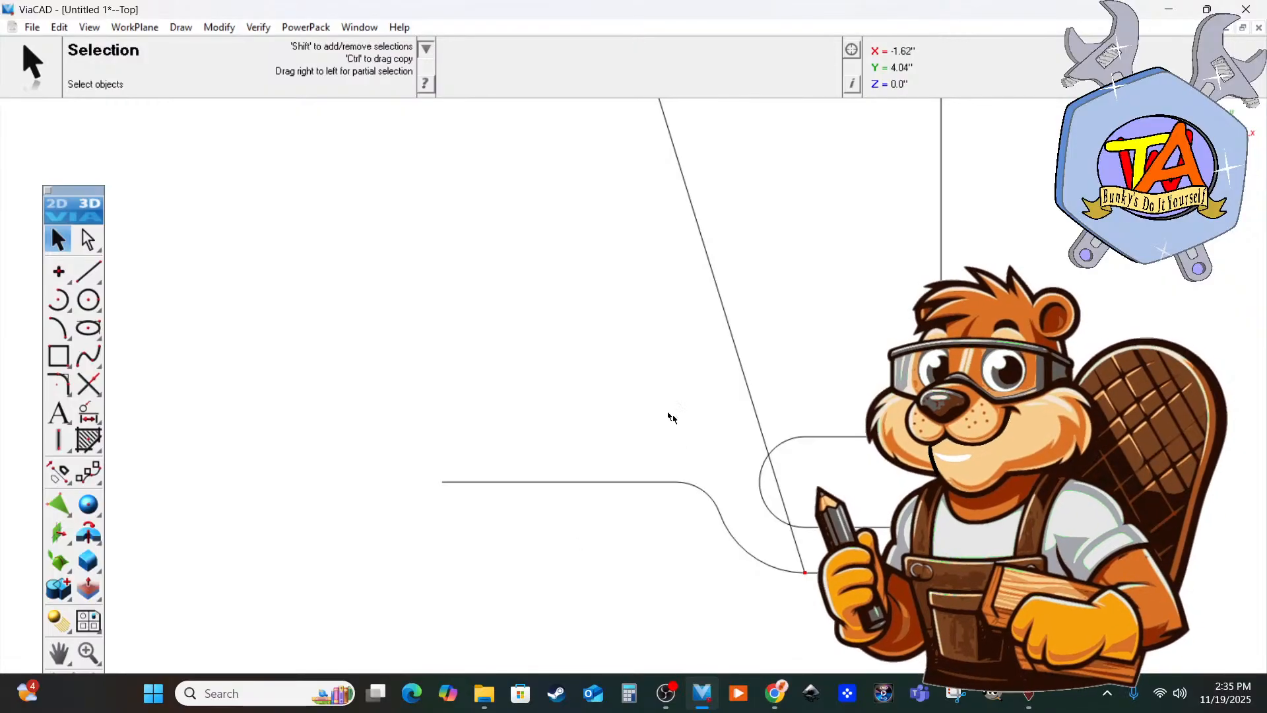
click(749, 390)
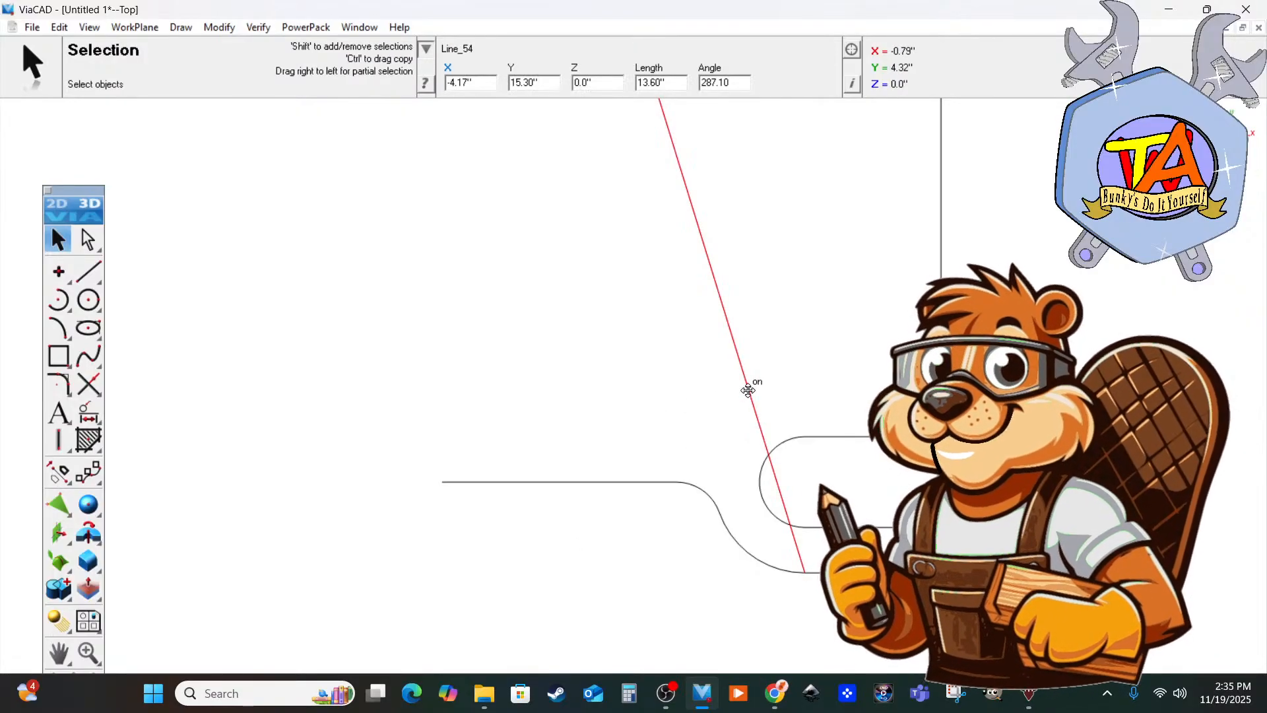
key(Delete)
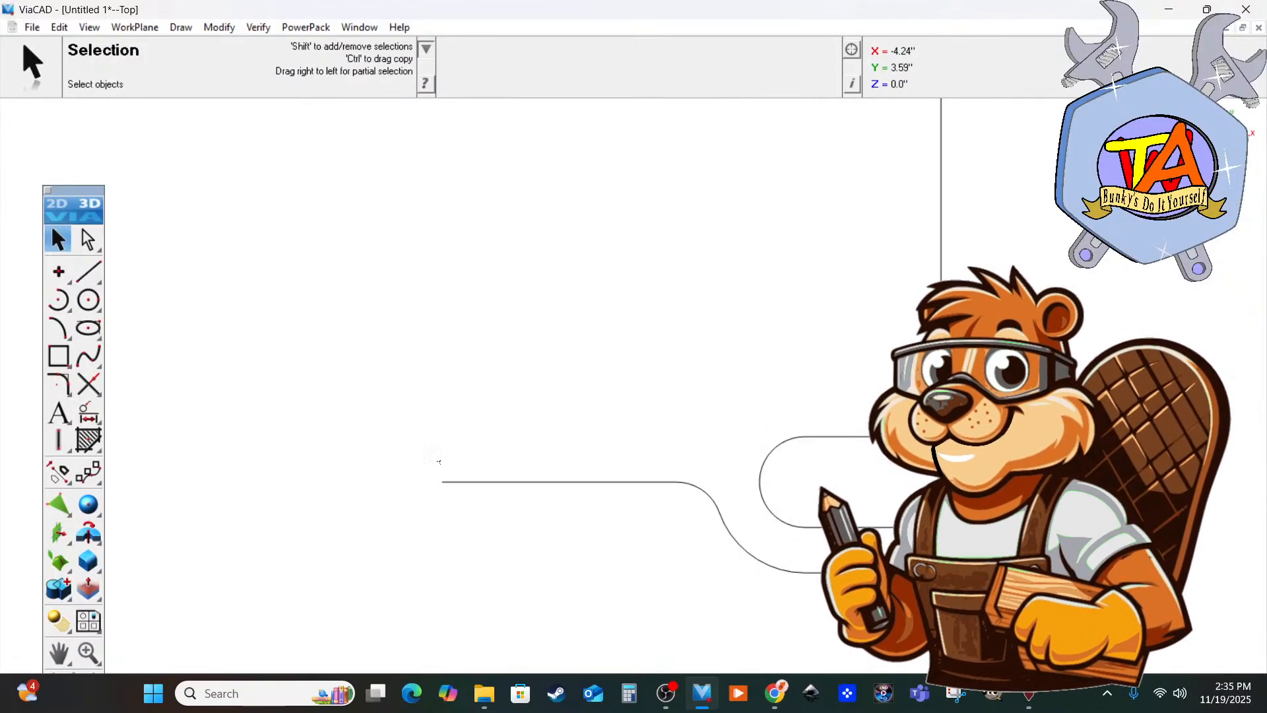
Undo the left edge's deletion and the lower left corner's move.
ctrl+scroll(439, 460, down, 8)
ctrl+scroll(414, 388, up, 4)
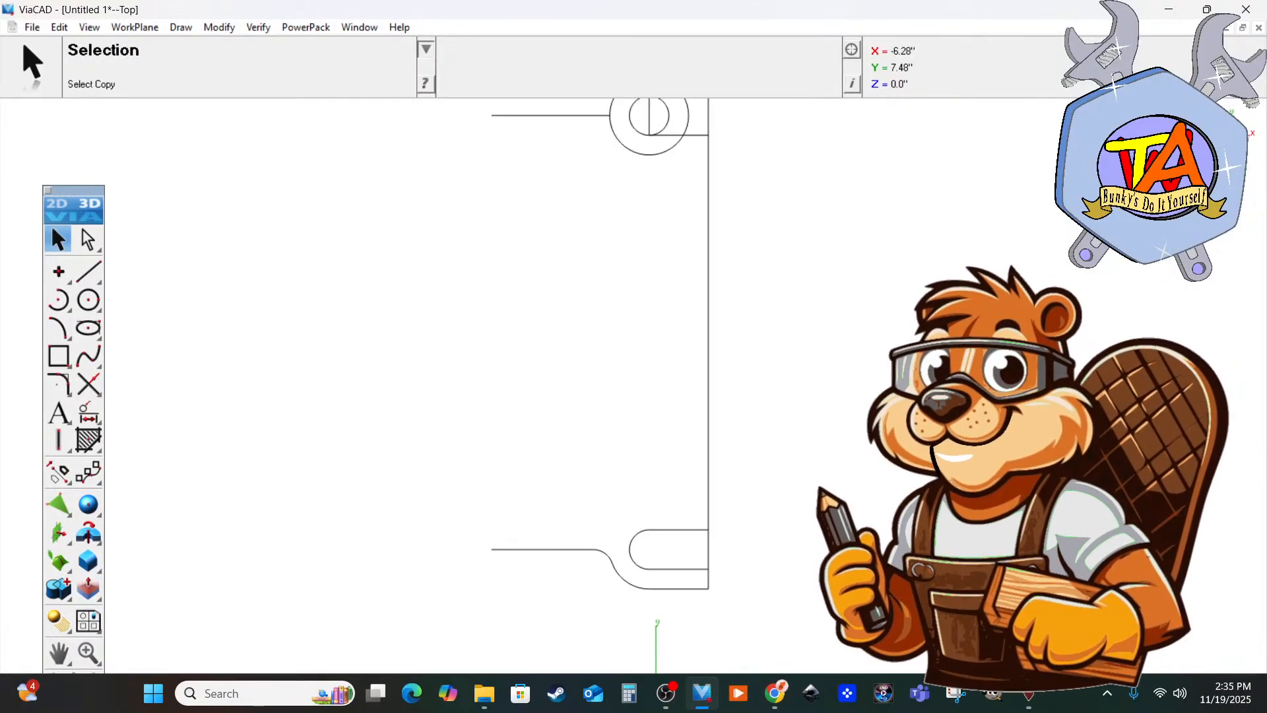
click(92, 269)
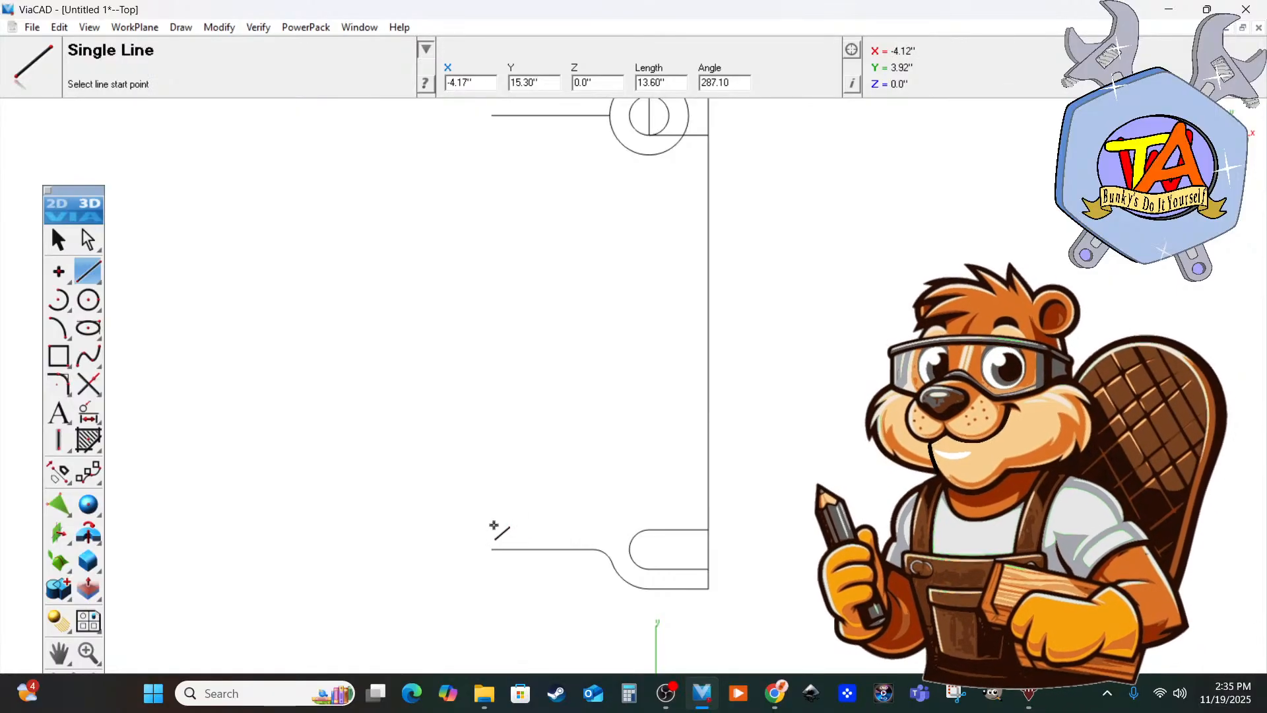
key(Return)
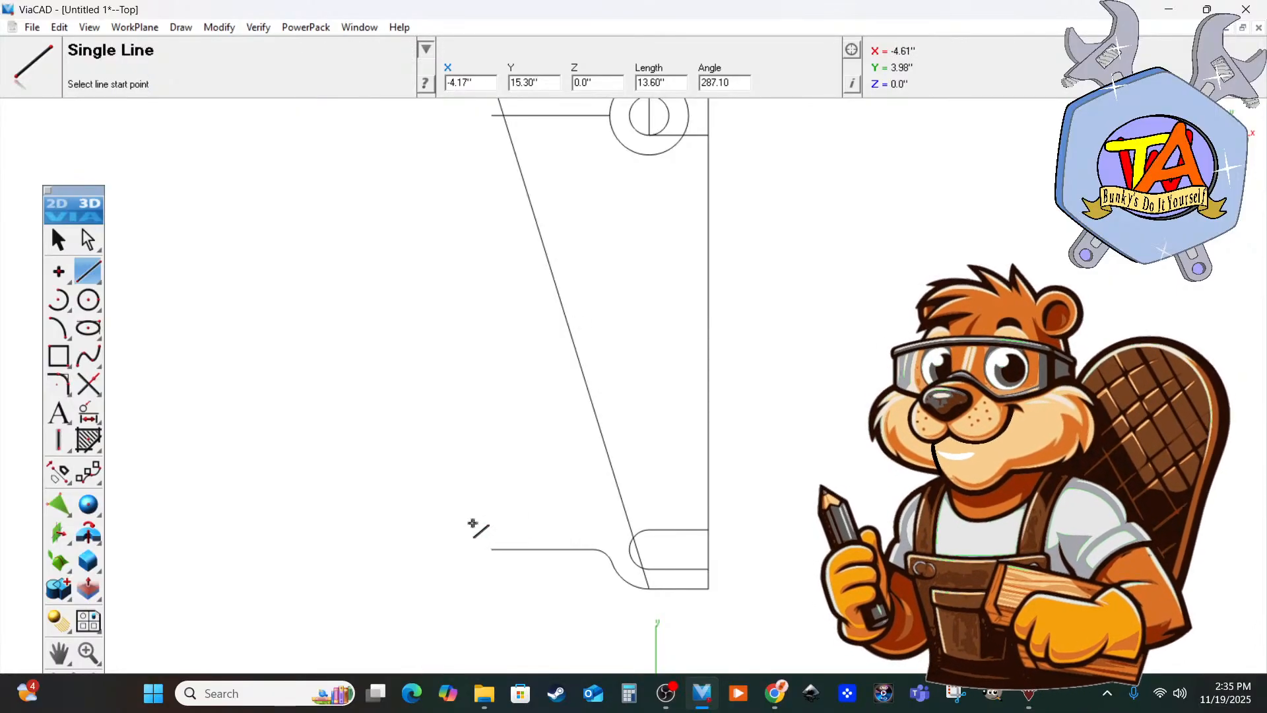
key(ctrl+z)
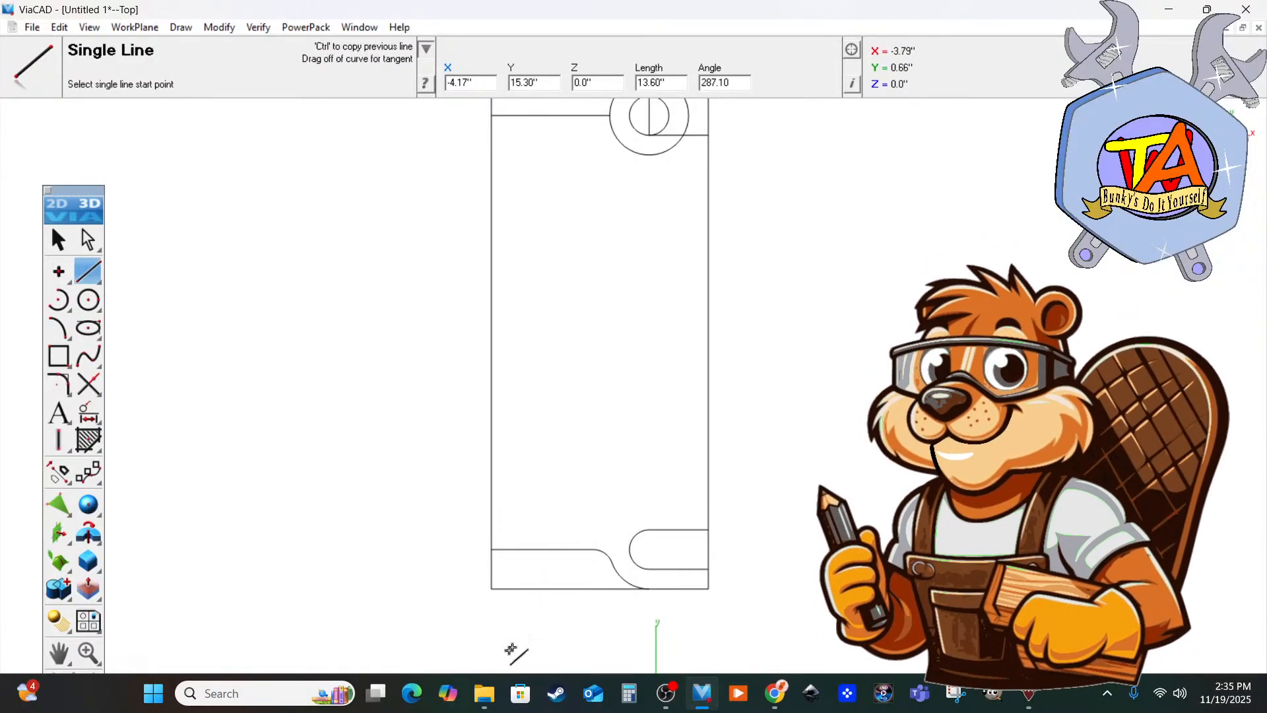
Replace the bottom edge with a 1.50 inch horizontal line from the large arc's lower end to the center line's bottom end.
click(58, 241)
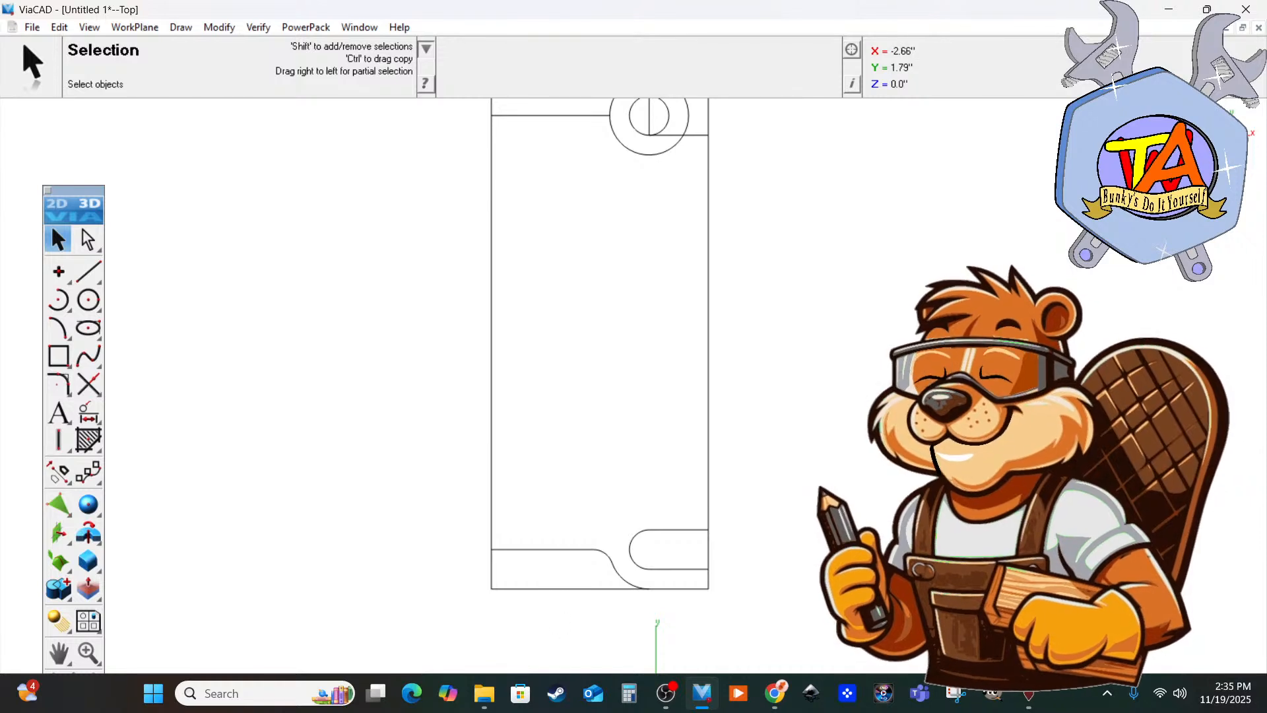
click(585, 588)
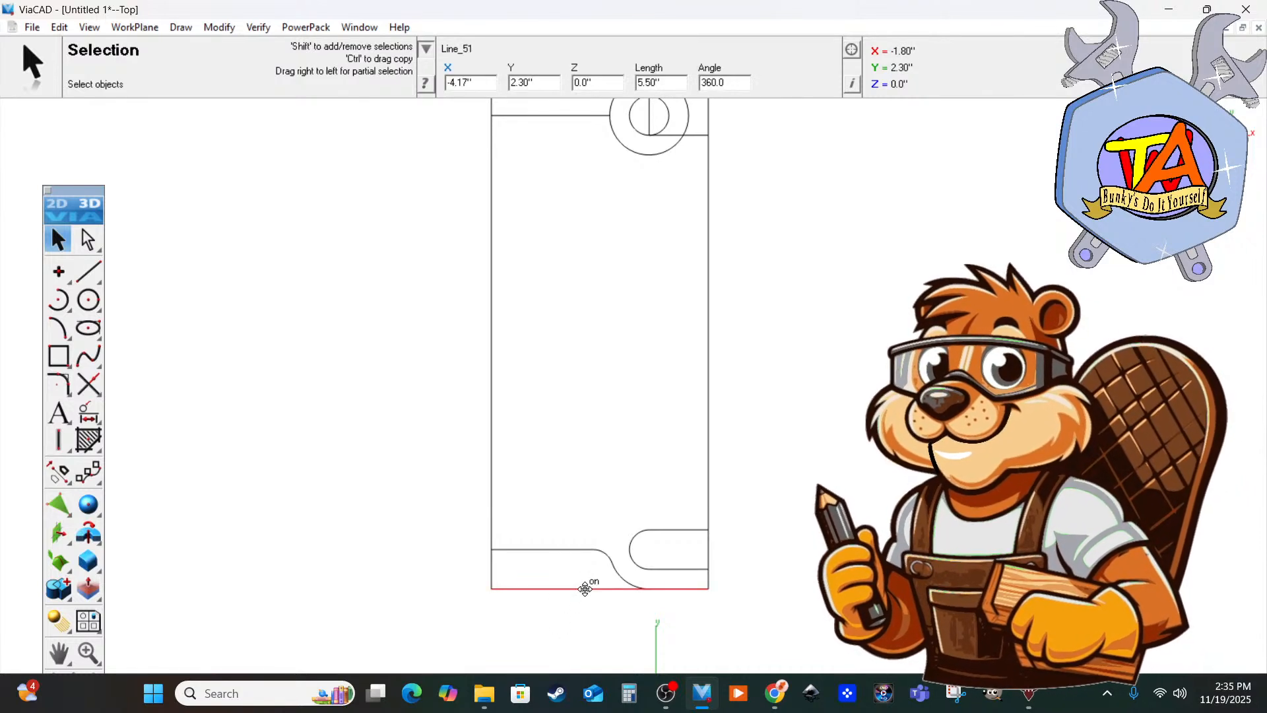
key(Delete)
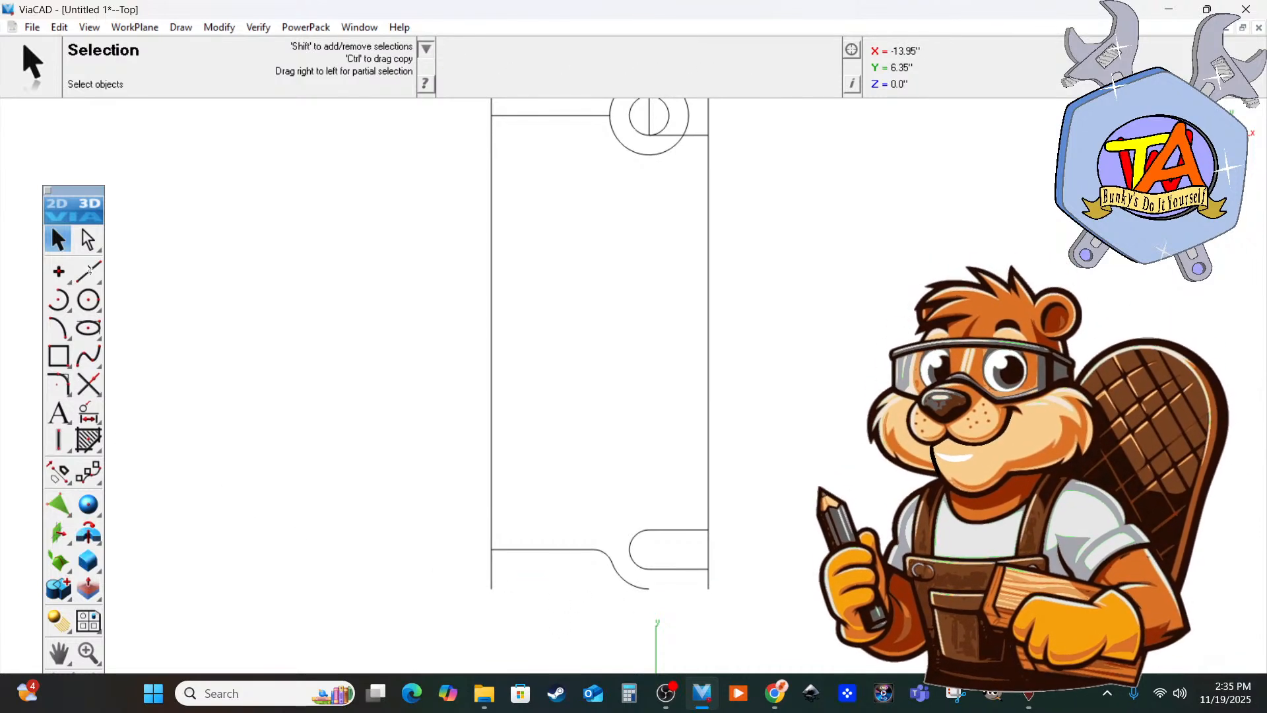
click(89, 271)
click(650, 588)
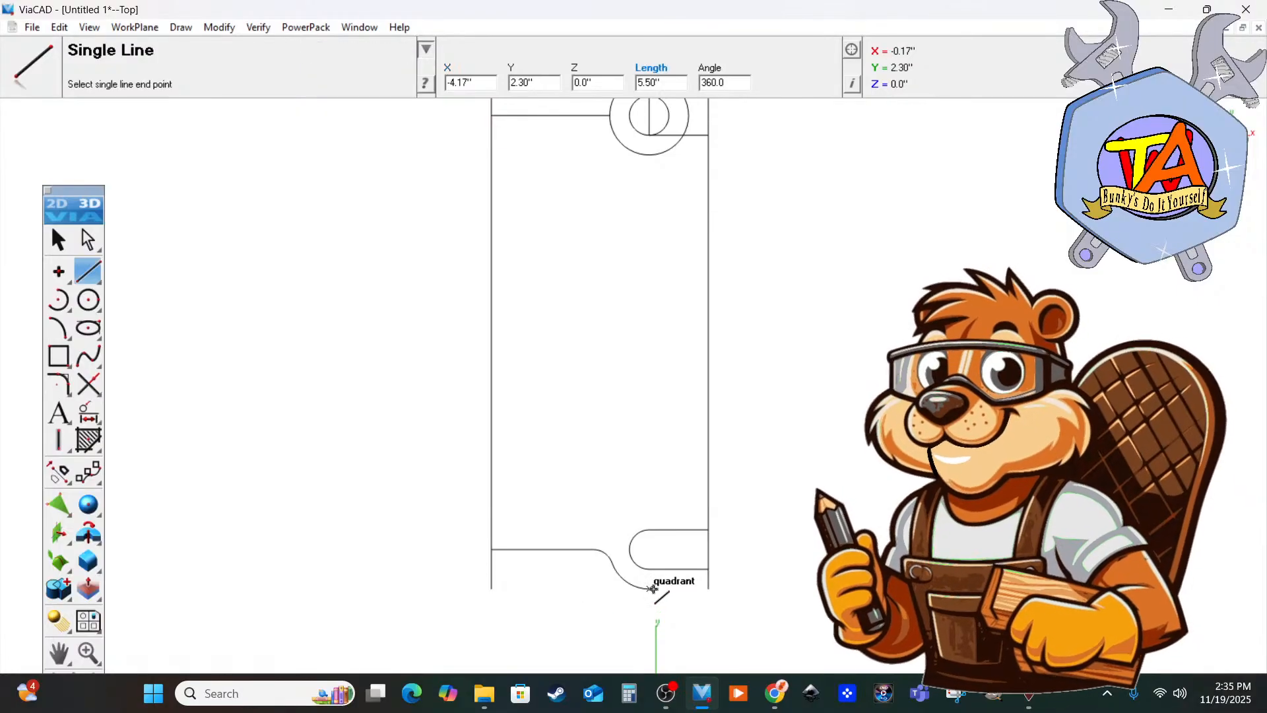
click(707, 589)
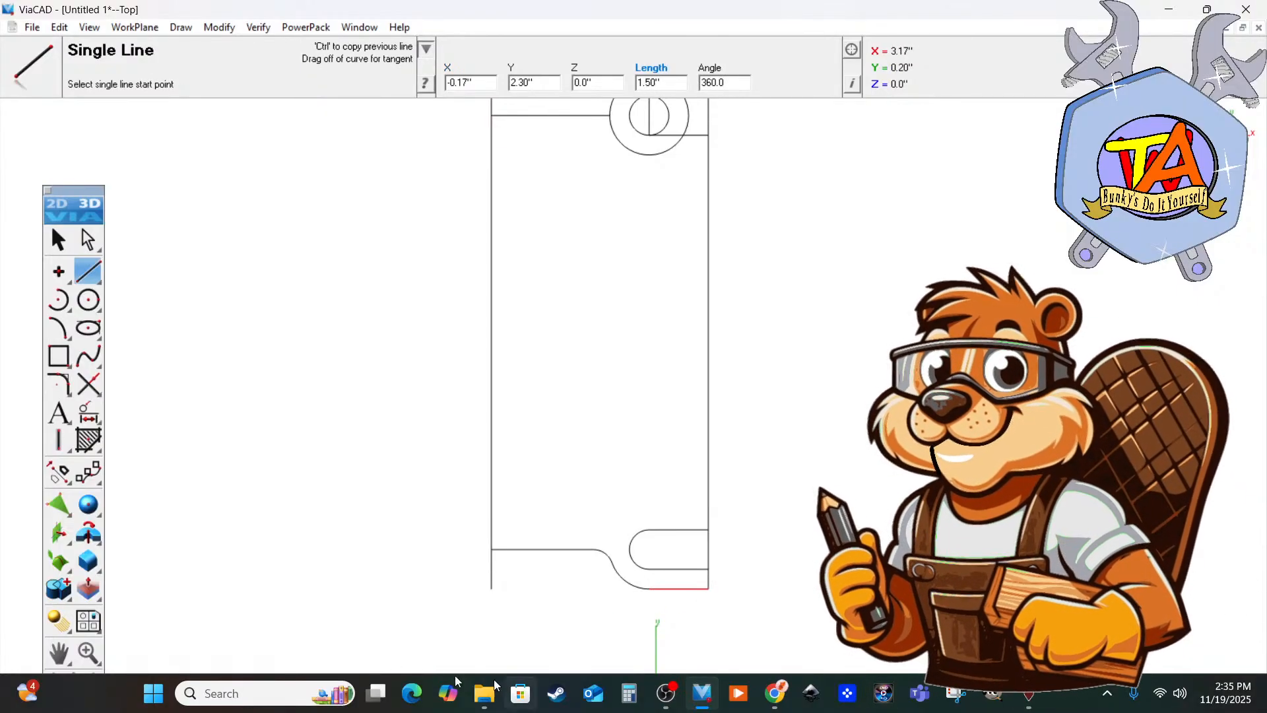
Switch to Chrome to review the wood scoot toys image results for reference, and return to the ViaCAD drawing.
click(776, 693)
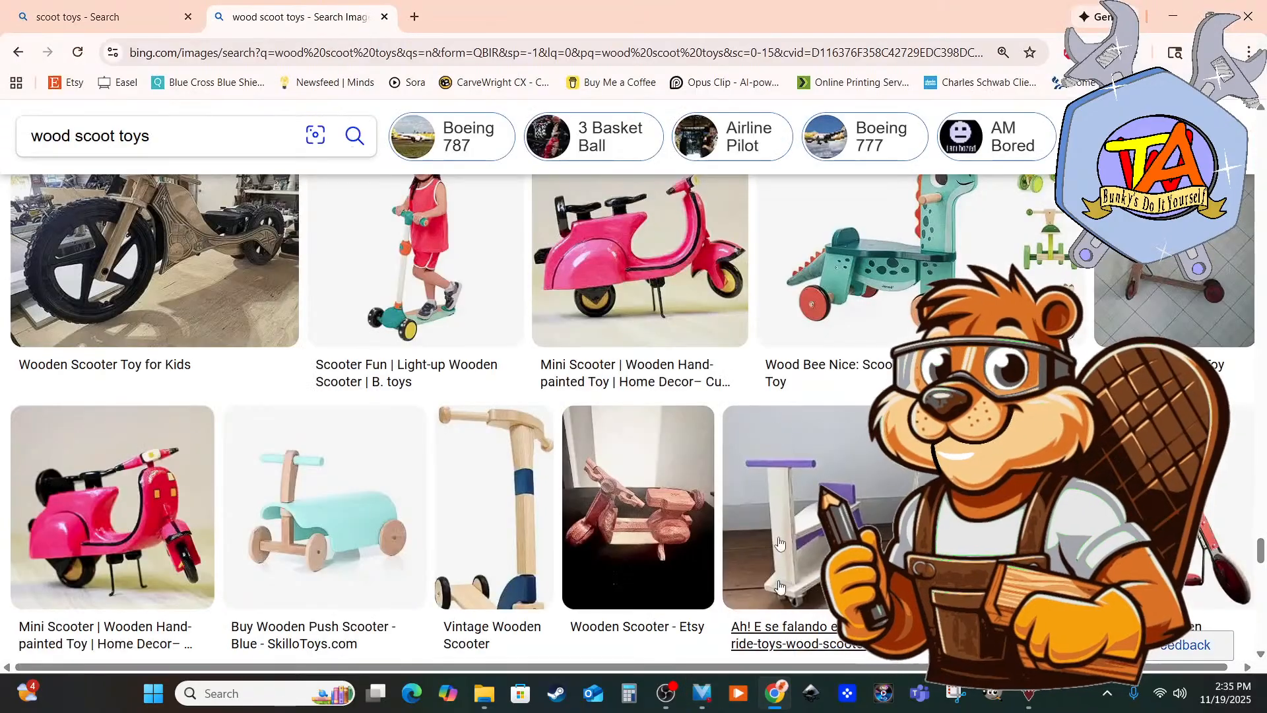
mouse_move(635, 7)
mouse_down()
mouse_move(778, 65)
mouse_move(1266, 73)
mouse_up()
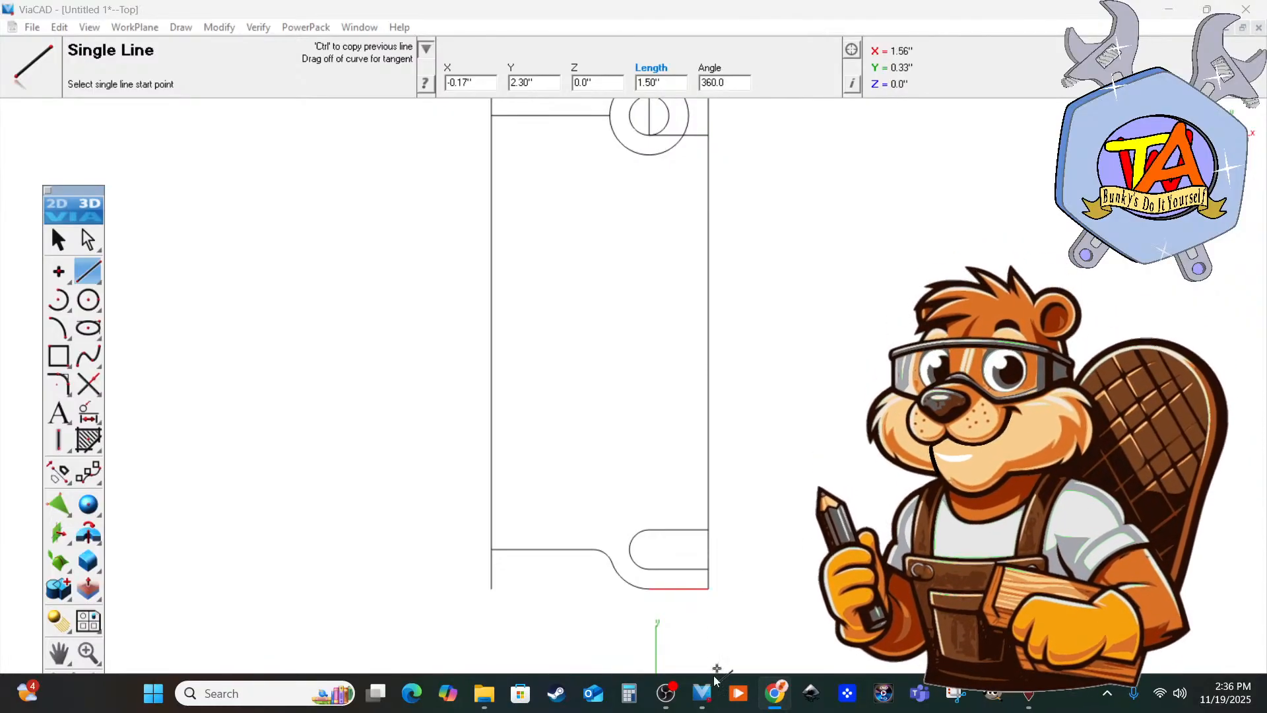
click(663, 707)
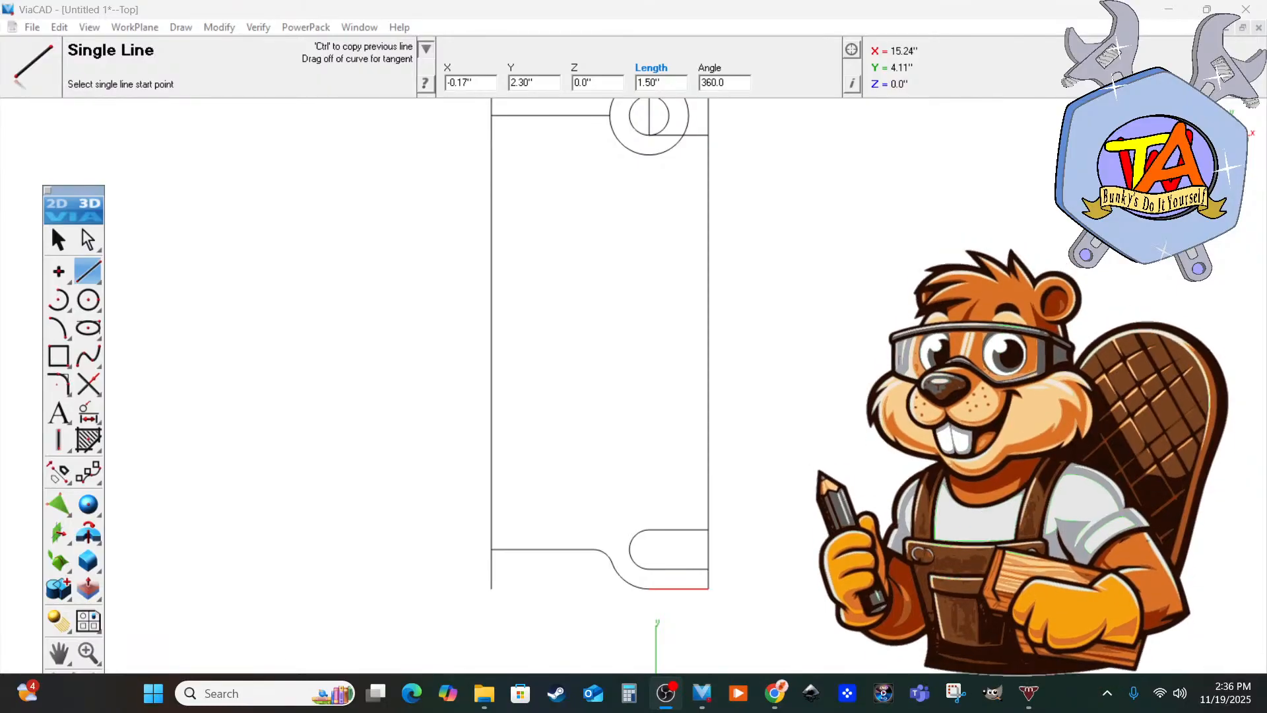
Fillet the corner between the left vertical edge and the lower horizontal line with a 1.00 inch radius.
click(60, 384)
click(440, 84)
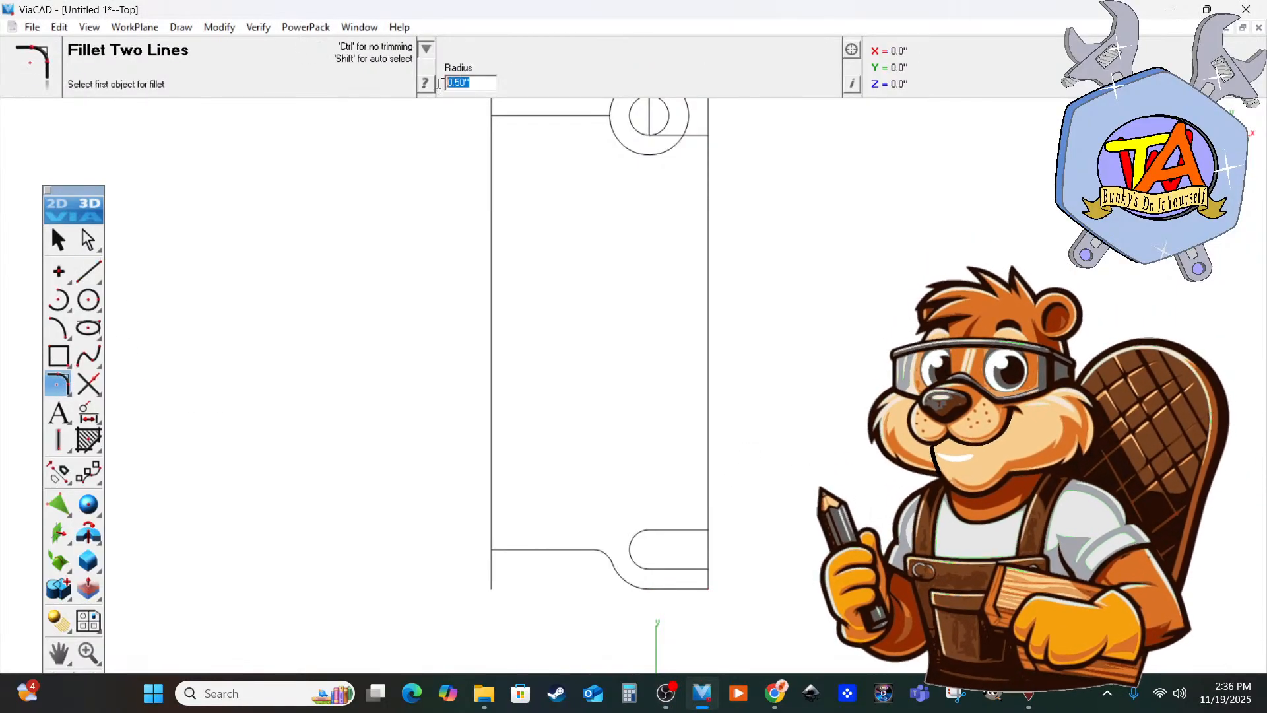
text(1)
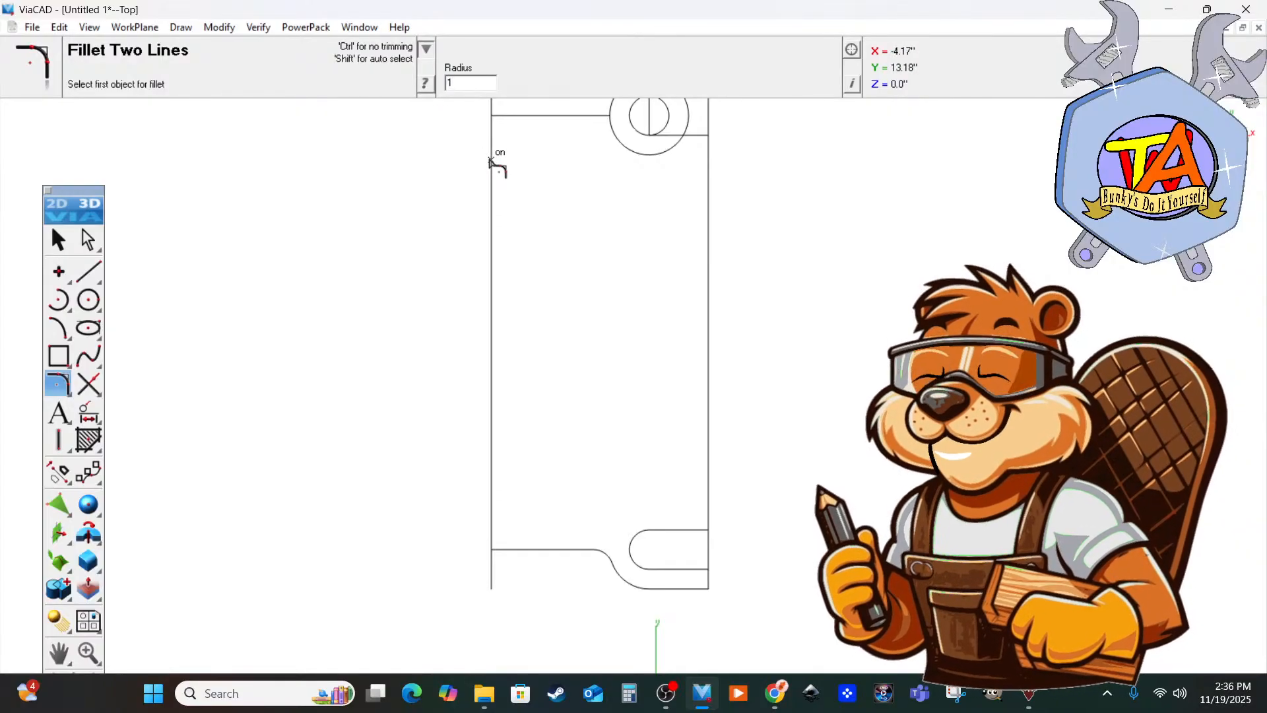
key(Return)
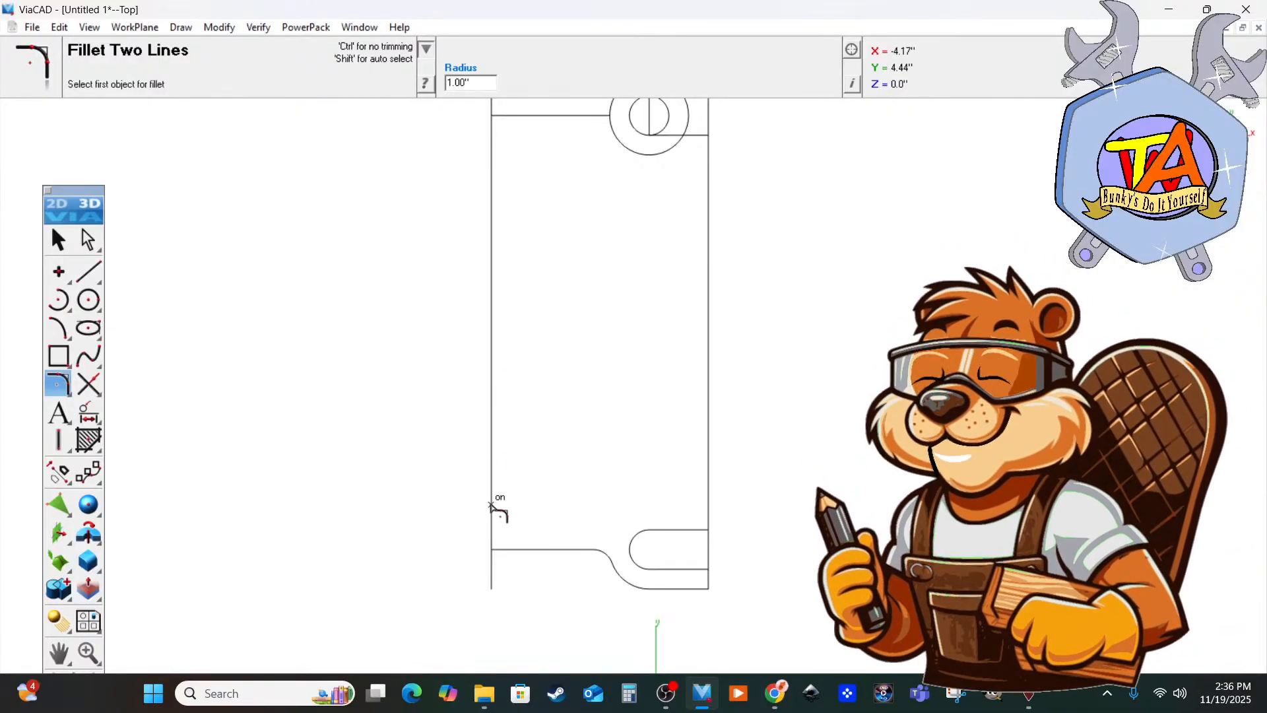
click(490, 505)
click(525, 549)
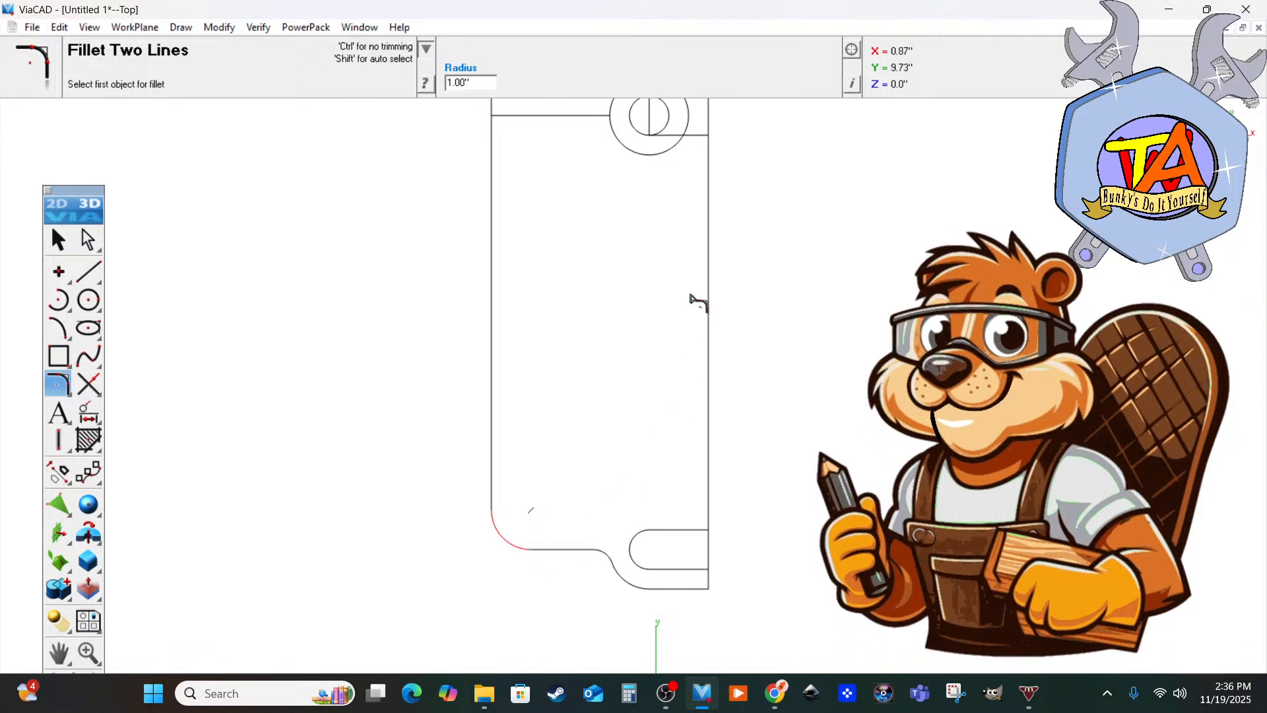
Delete the lines, circles and slot at the board's upper end, and the vertical center line.
scroll(650, 316, down, 1)
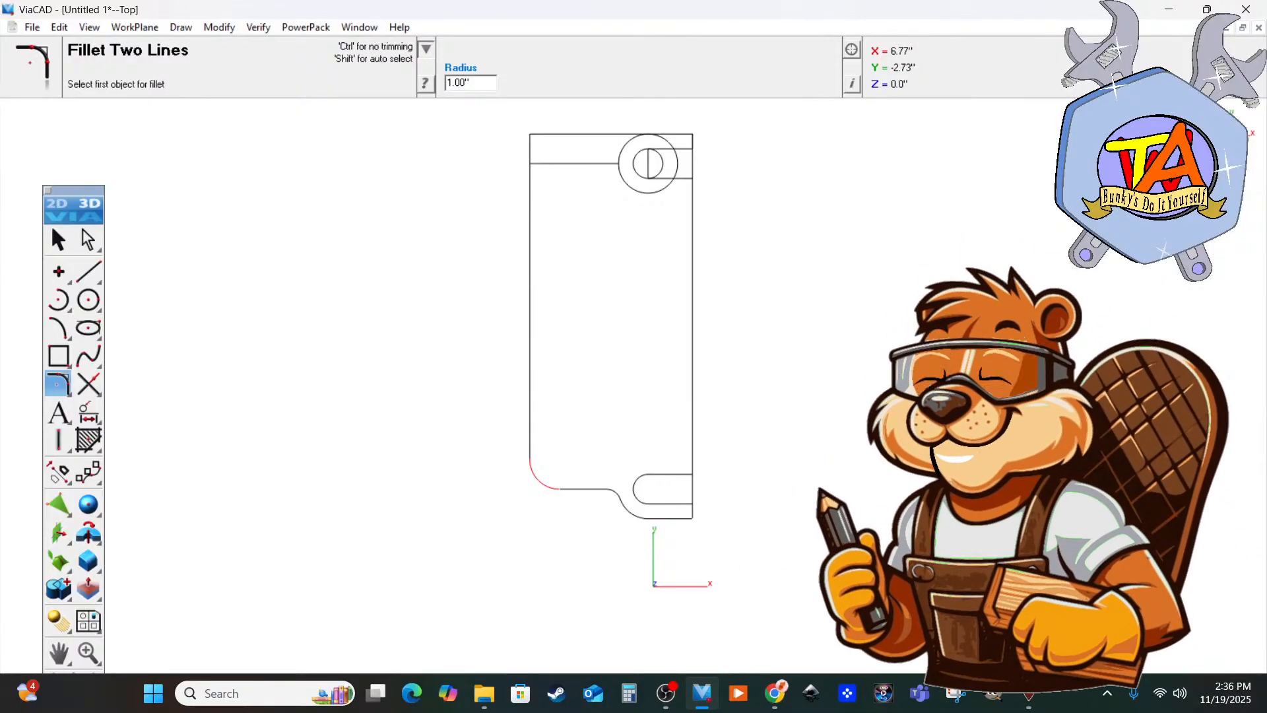
key(alt+Tab)
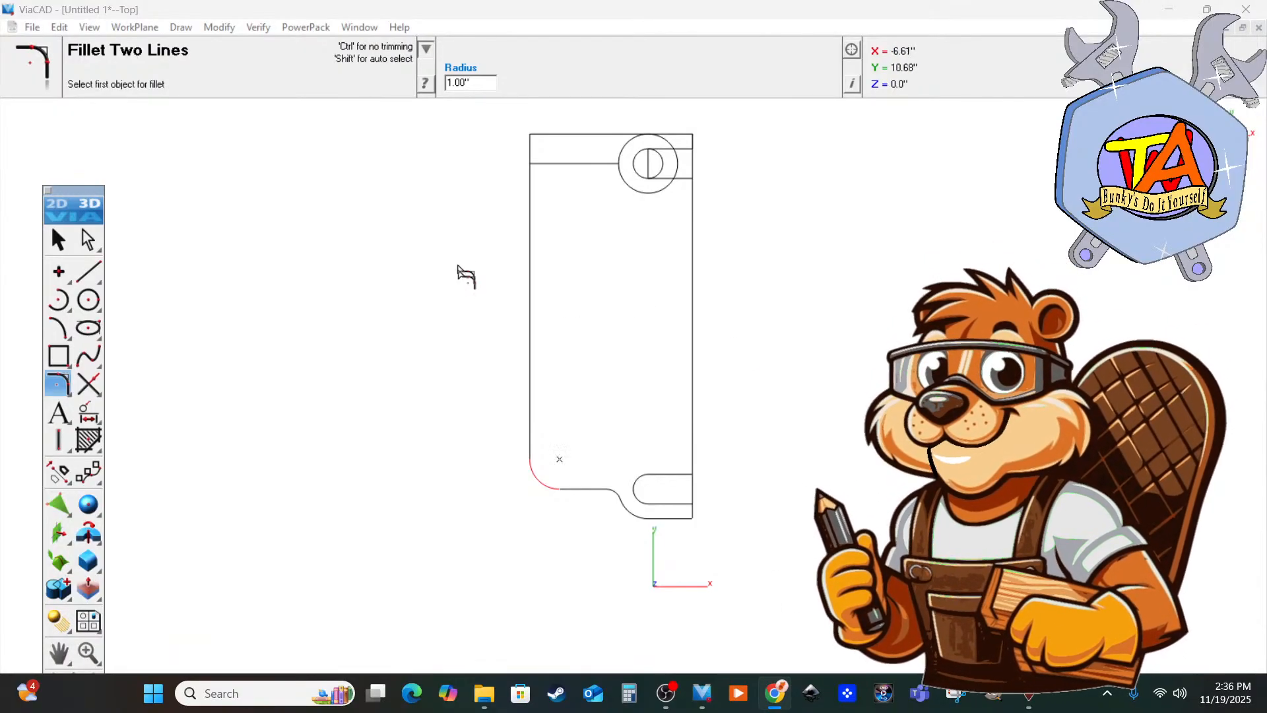
click(58, 240)
drag(492, 122, 743, 244)
key(Delete)
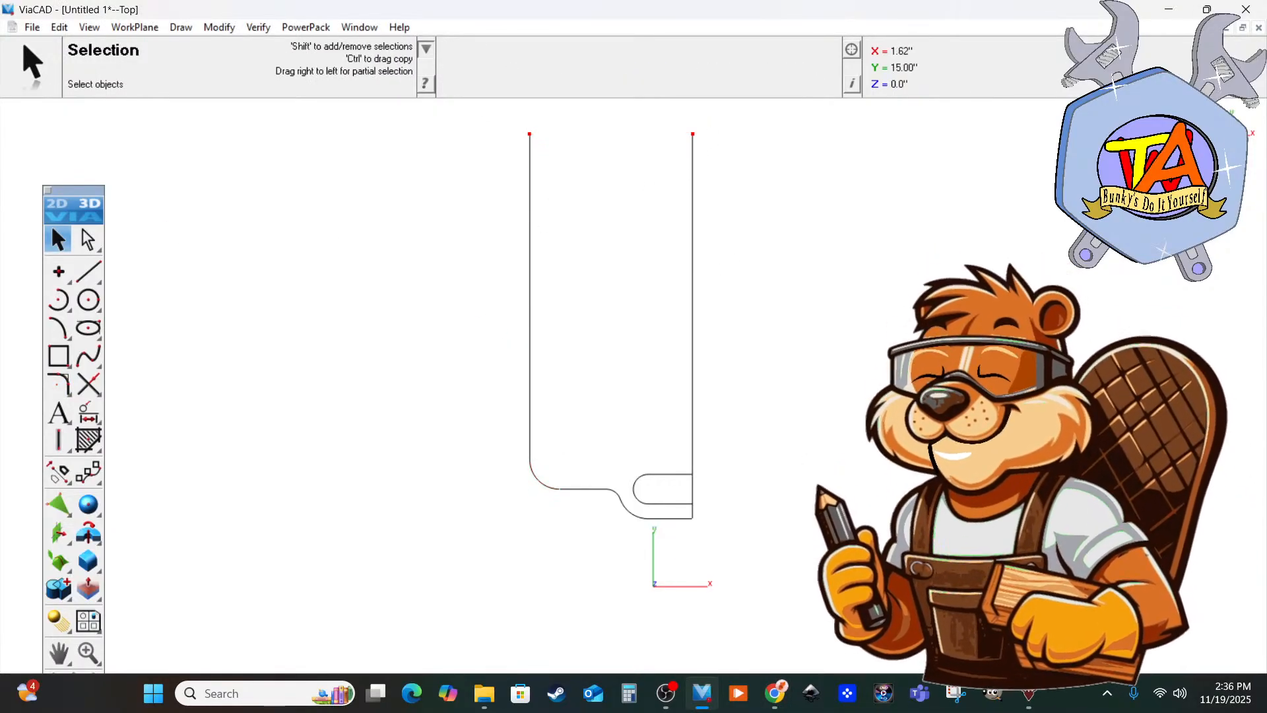
click(692, 195)
key(Delete)
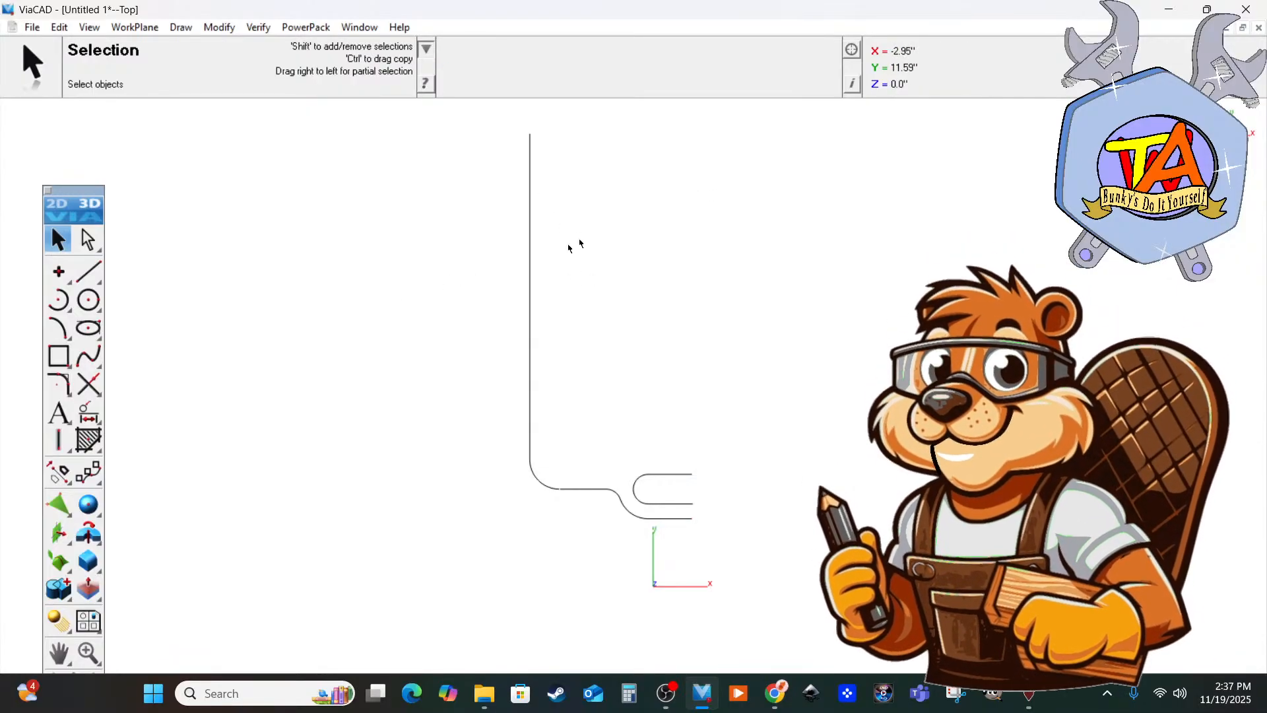
Mirror a copy of the lower profile with its half slot, and move it to join the original's open ends at the center.
scroll(521, 455, up, 1)
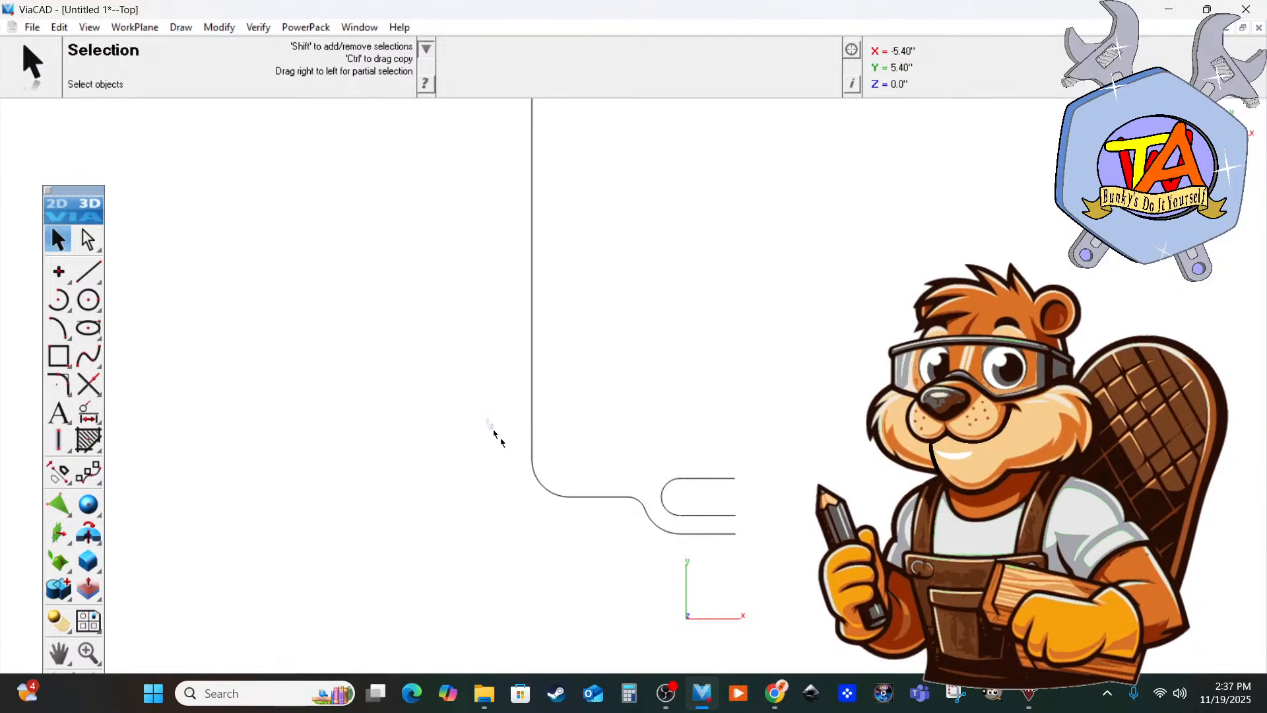
drag(485, 419, 825, 597)
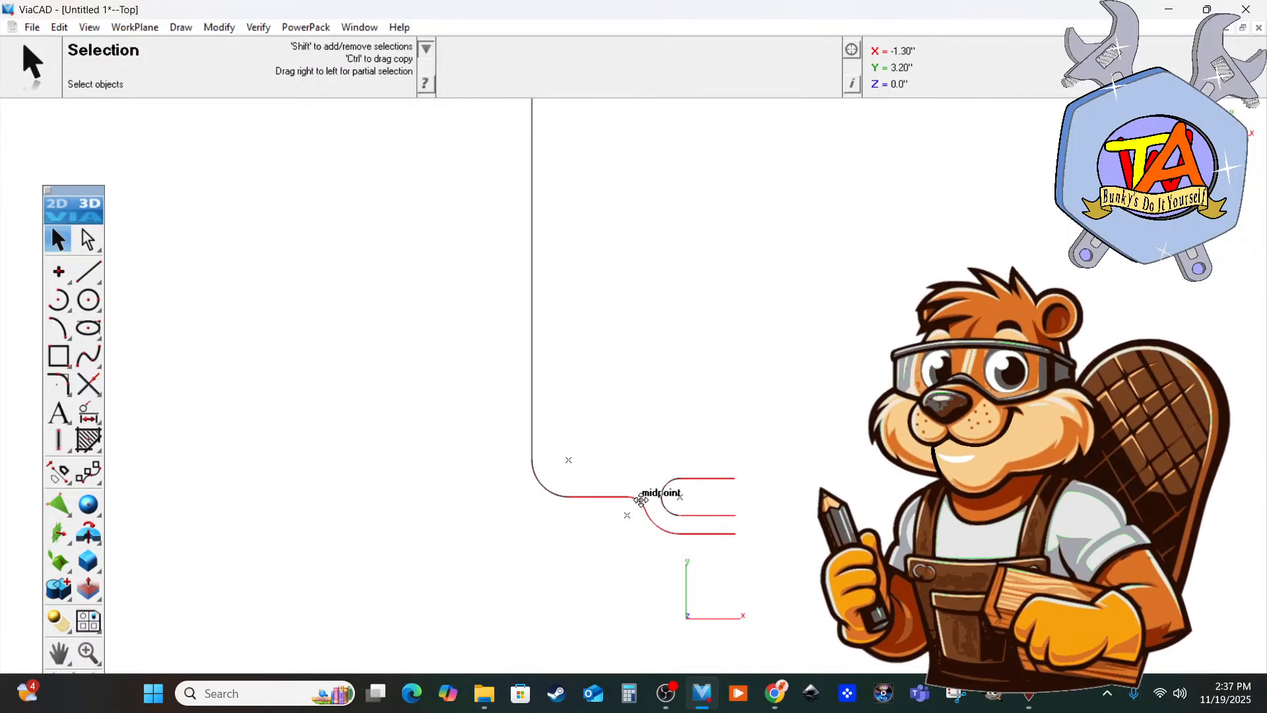
drag(642, 500, 1024, 501)
scroll(924, 429, down, 3)
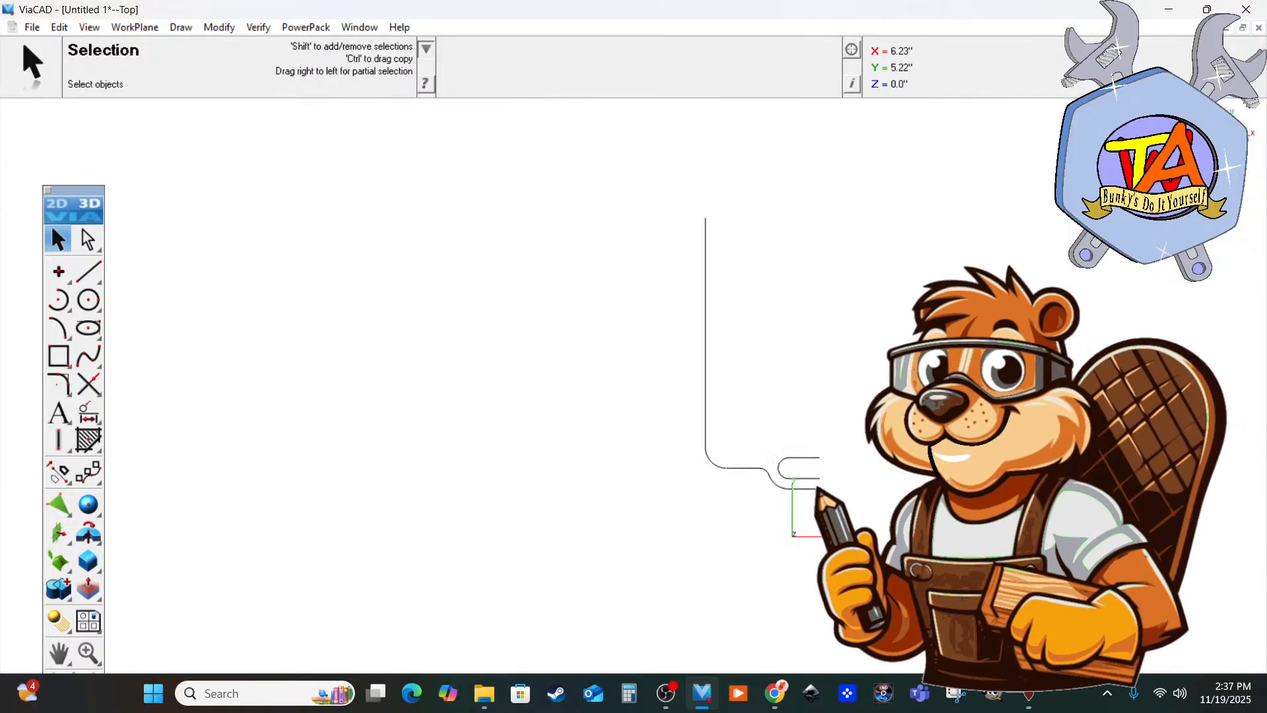
click(217, 27)
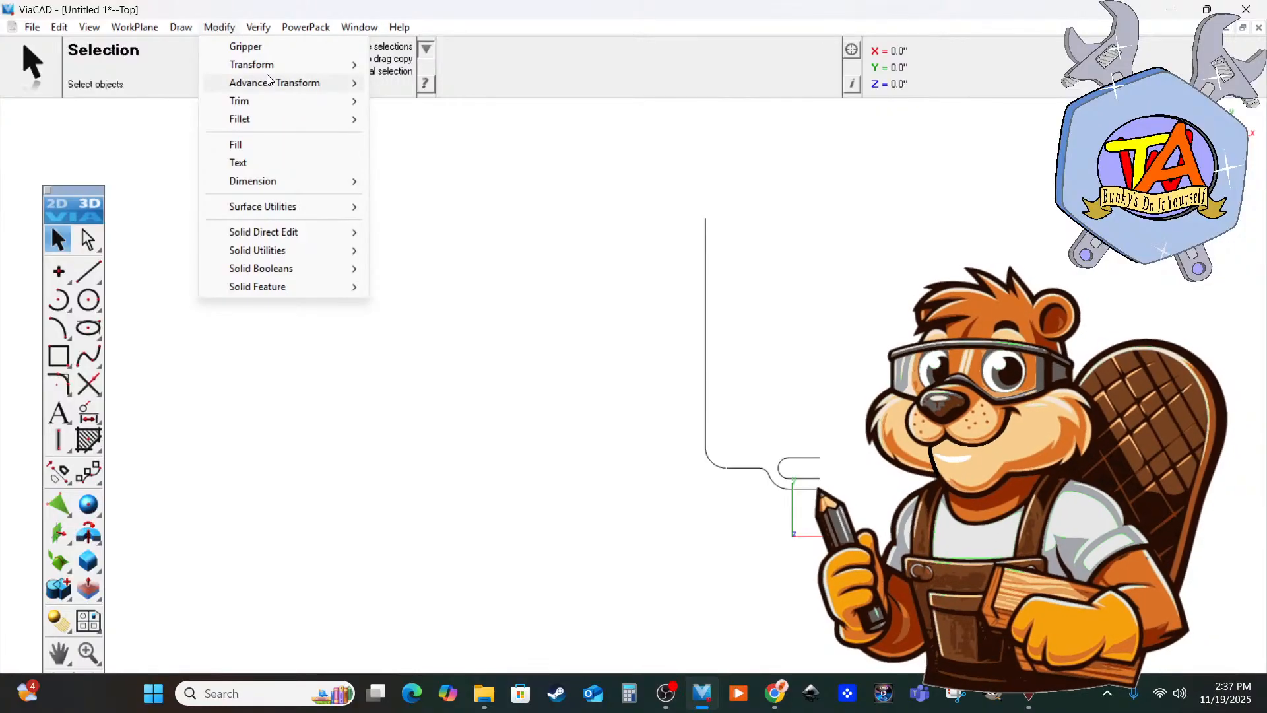
mouse_move(275, 67)
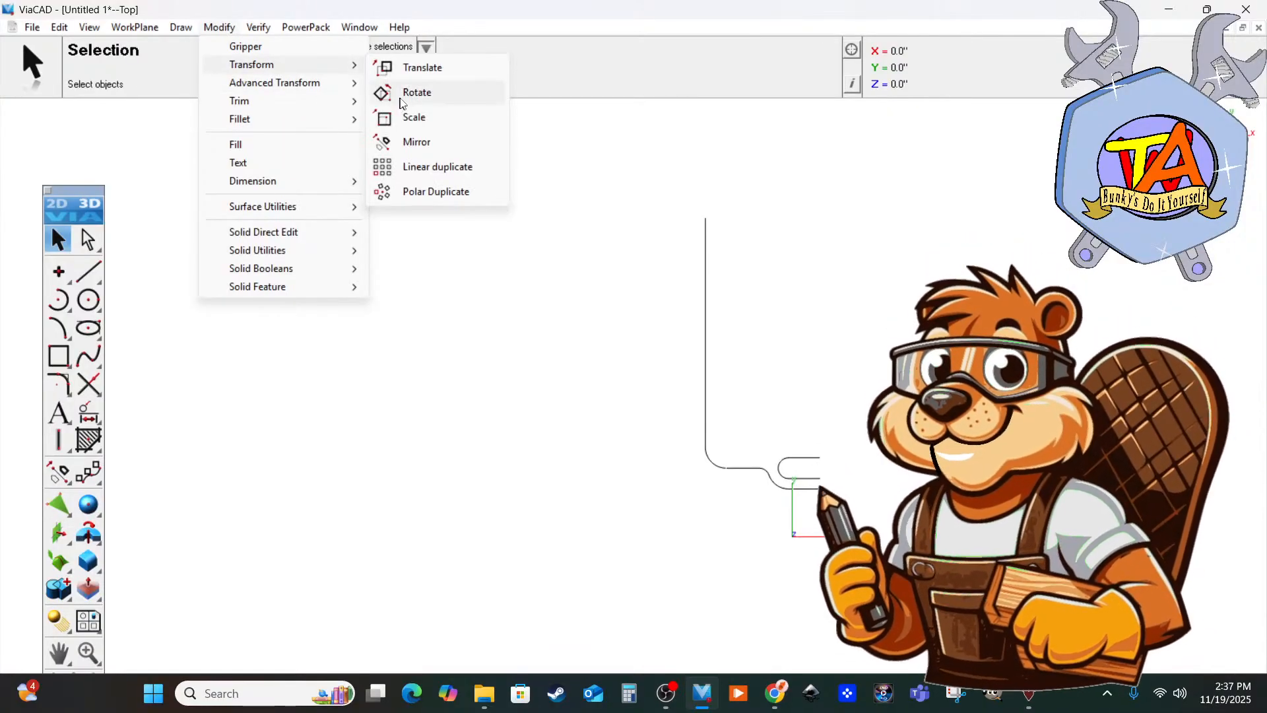
click(413, 141)
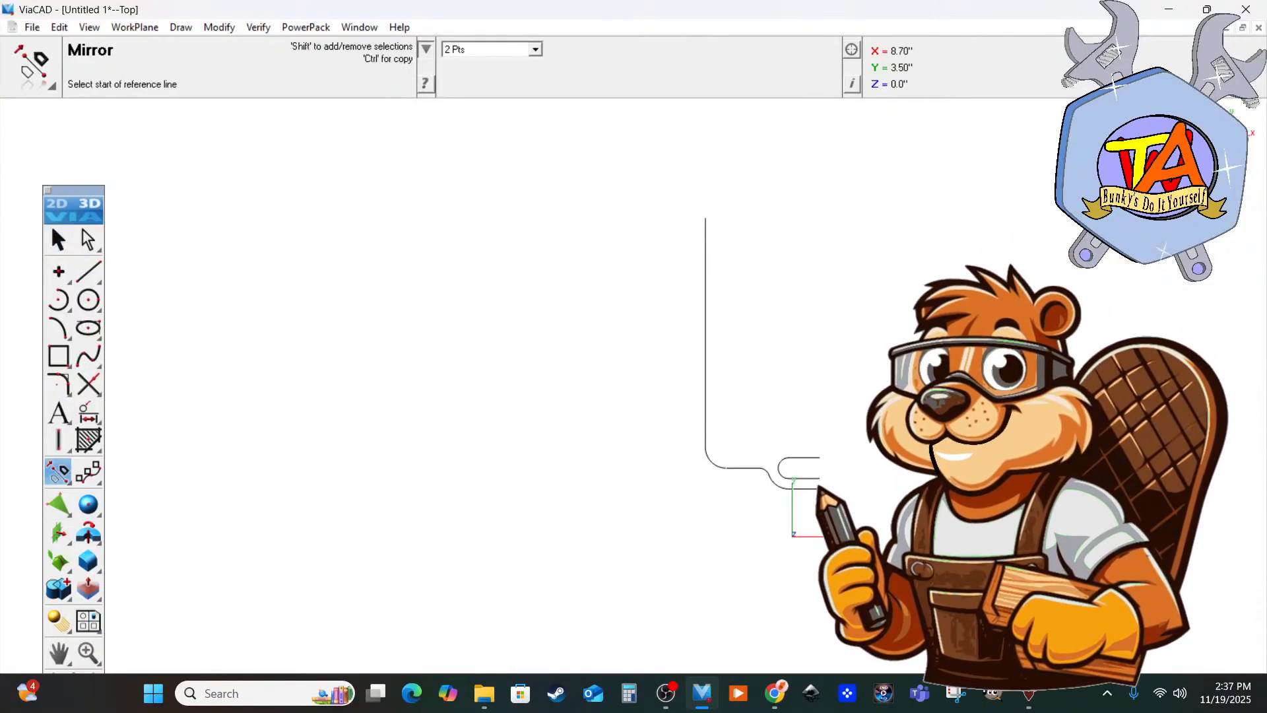
click(1029, 423)
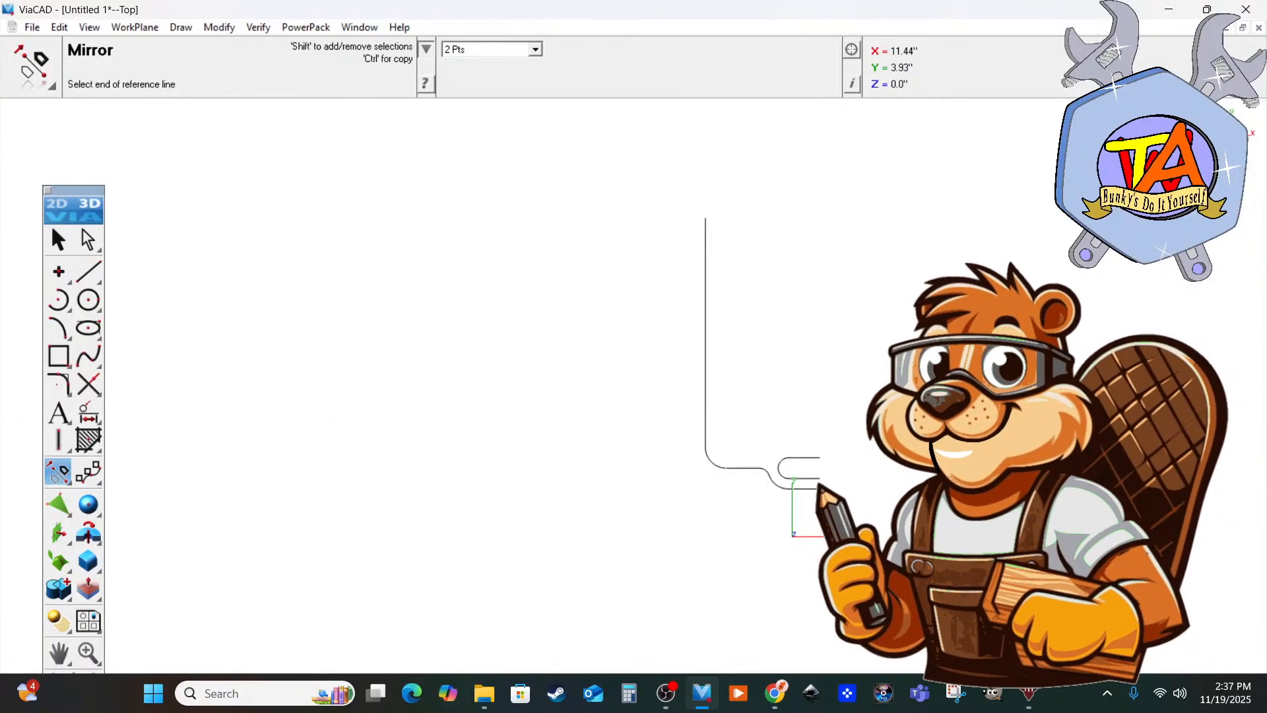
click(58, 240)
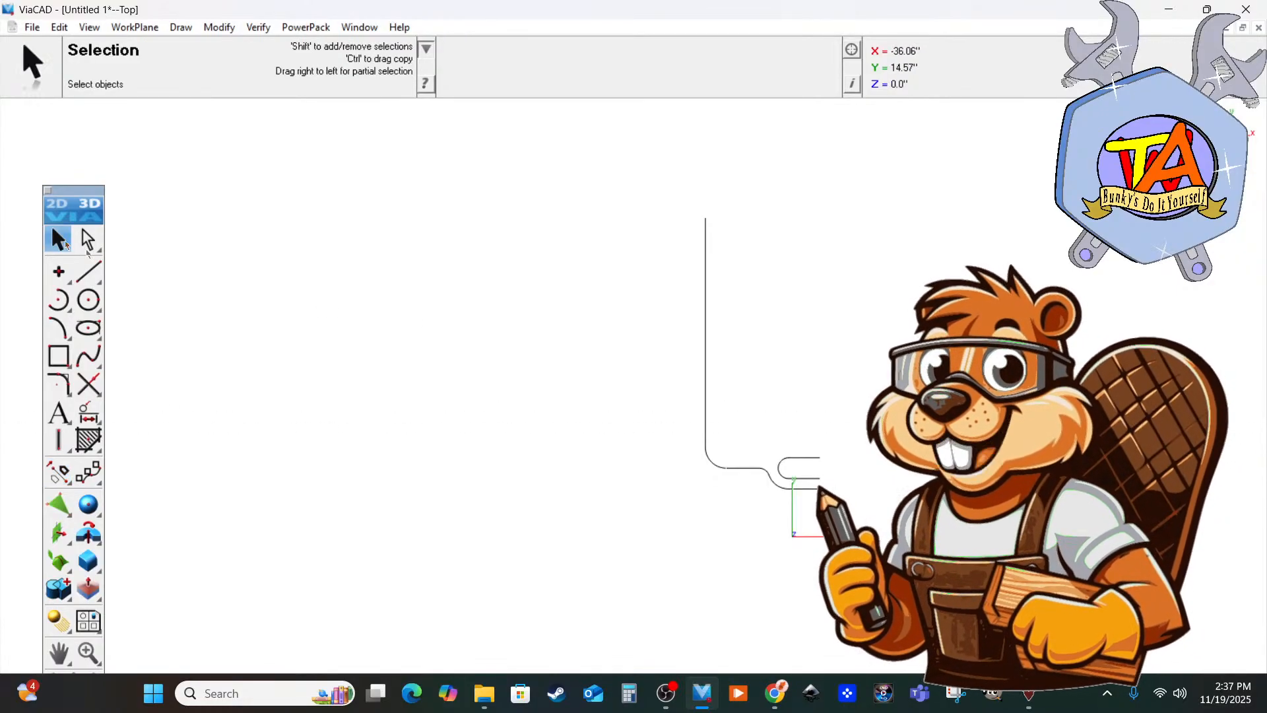
drag(987, 488, 817, 488)
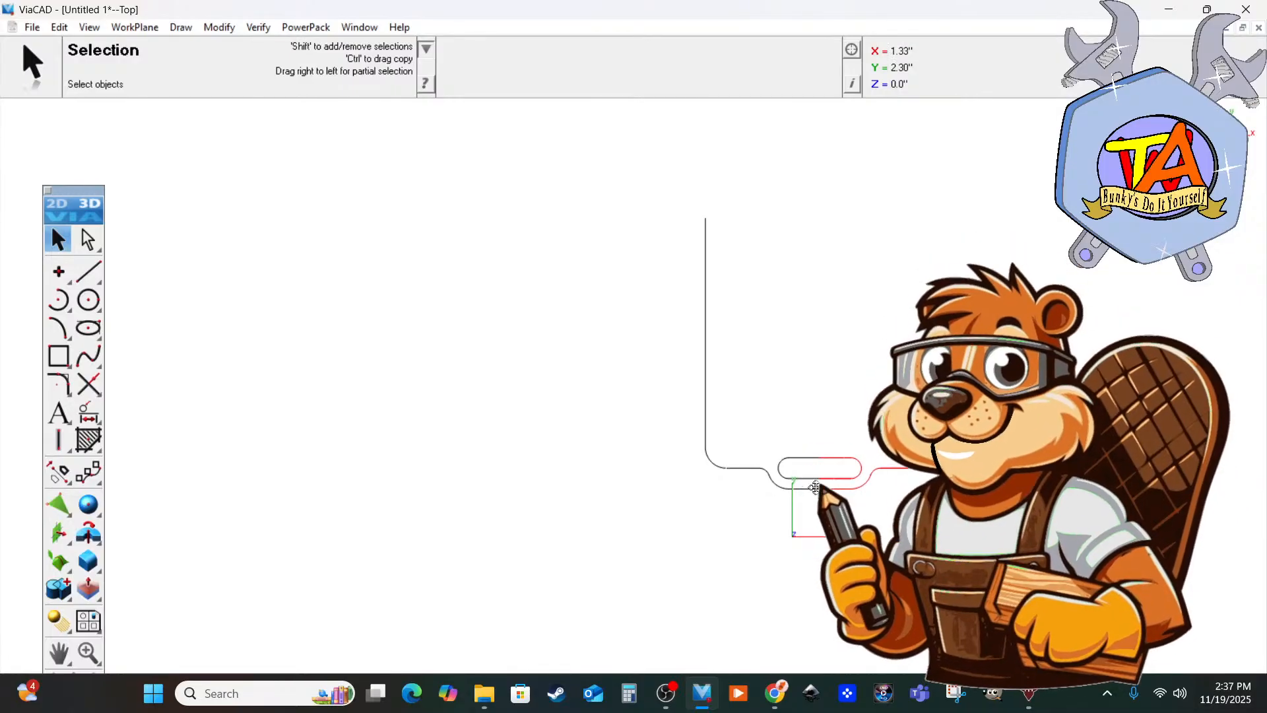
Mirror a copy of the complete lower profile and slot to the upper end, about a horizontal line through the left edge's midpoint.
scroll(811, 492, down, 2)
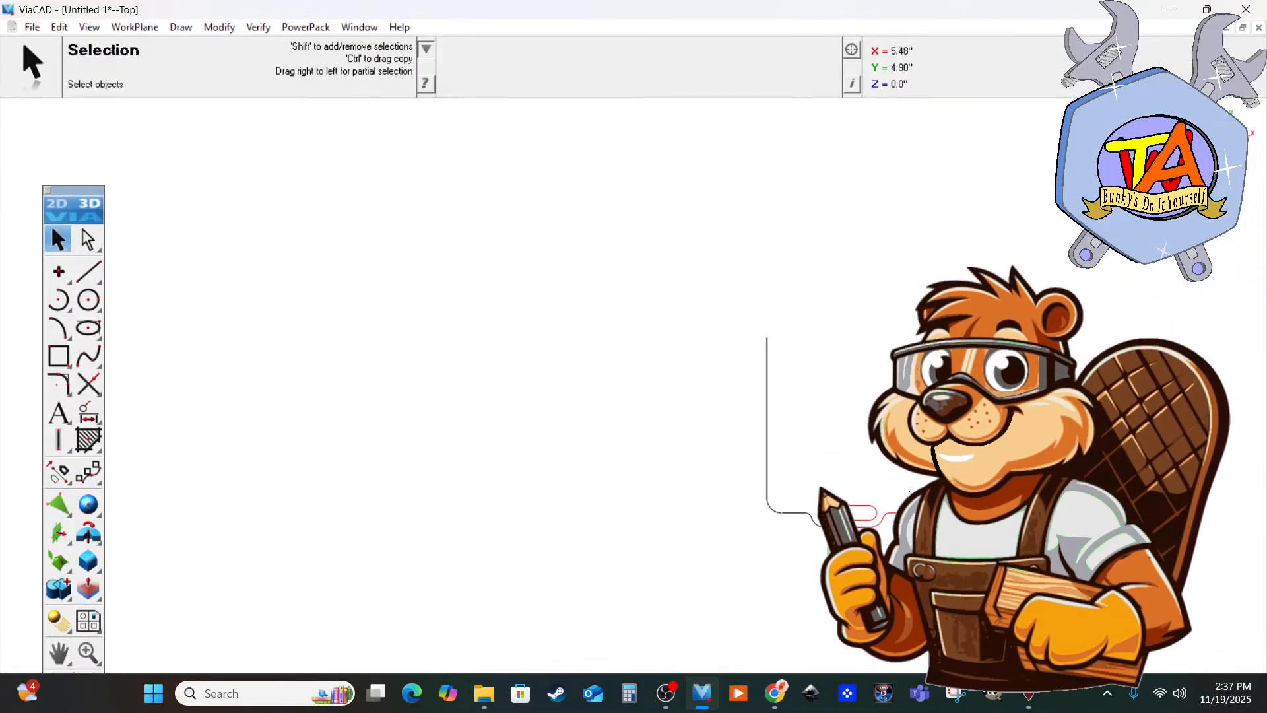
drag(747, 477, 1016, 585)
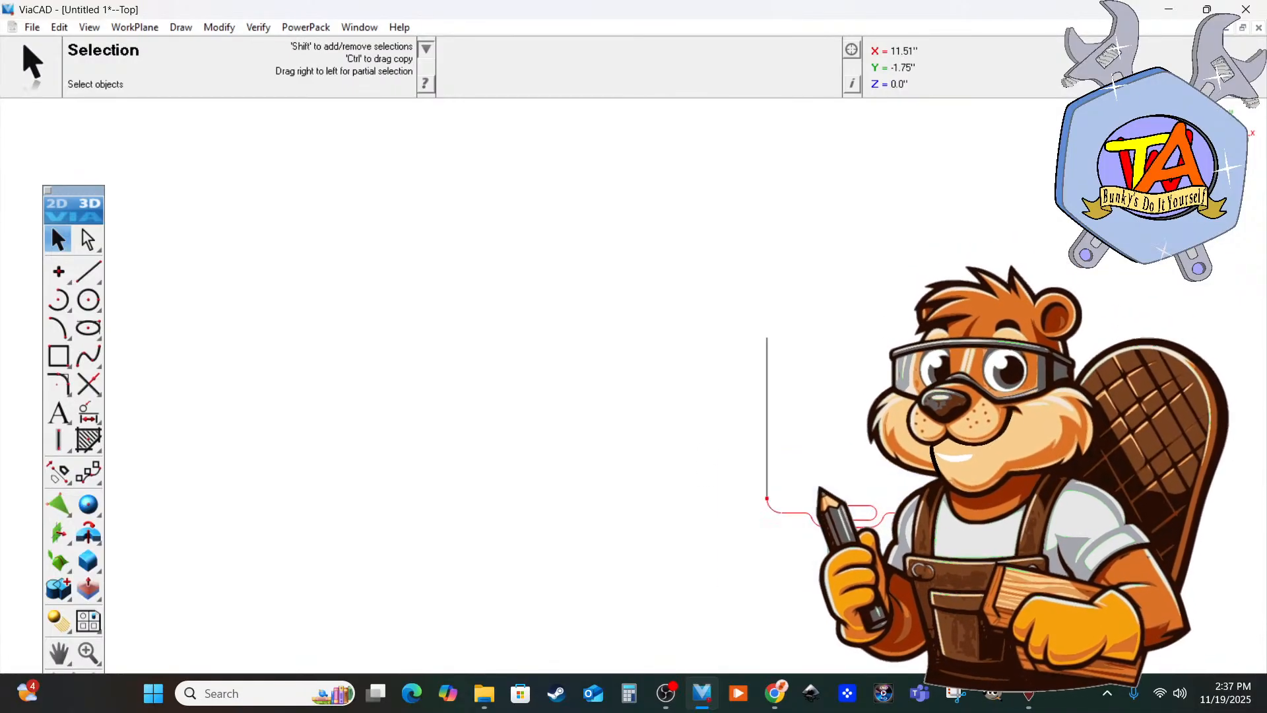
key(ctrl)
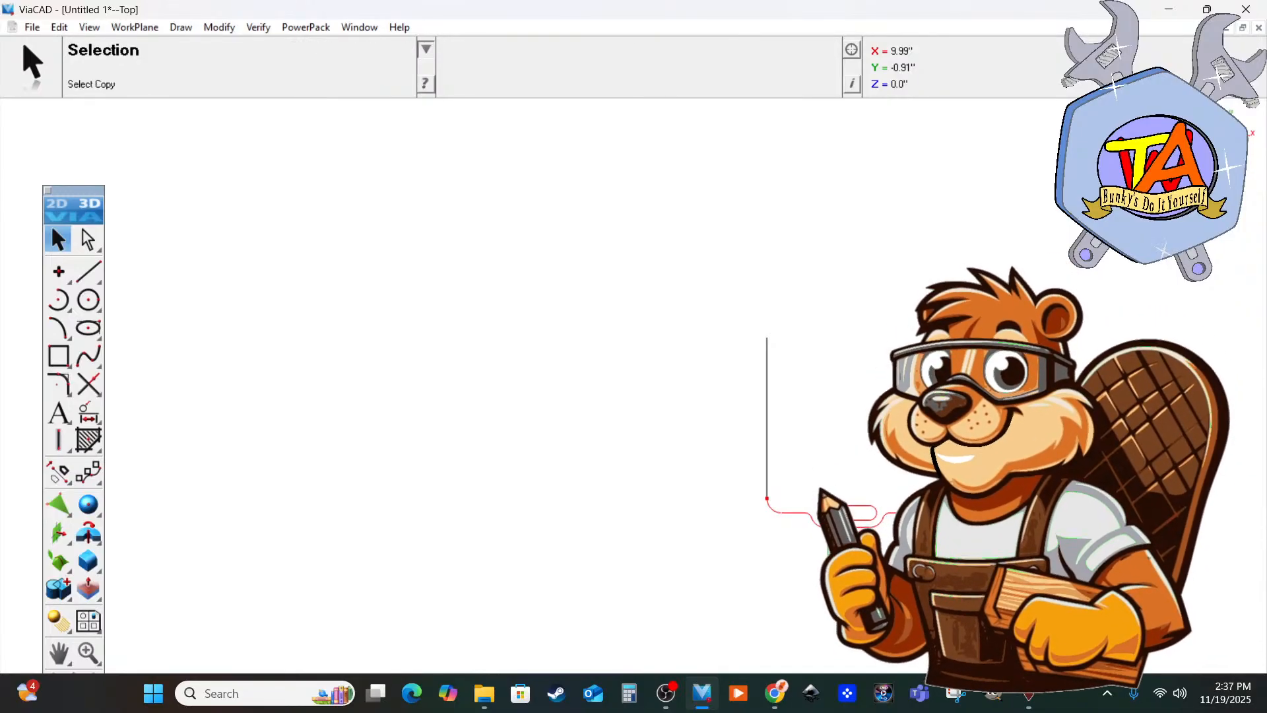
key(ctrl+c)
key(ctrl+v)
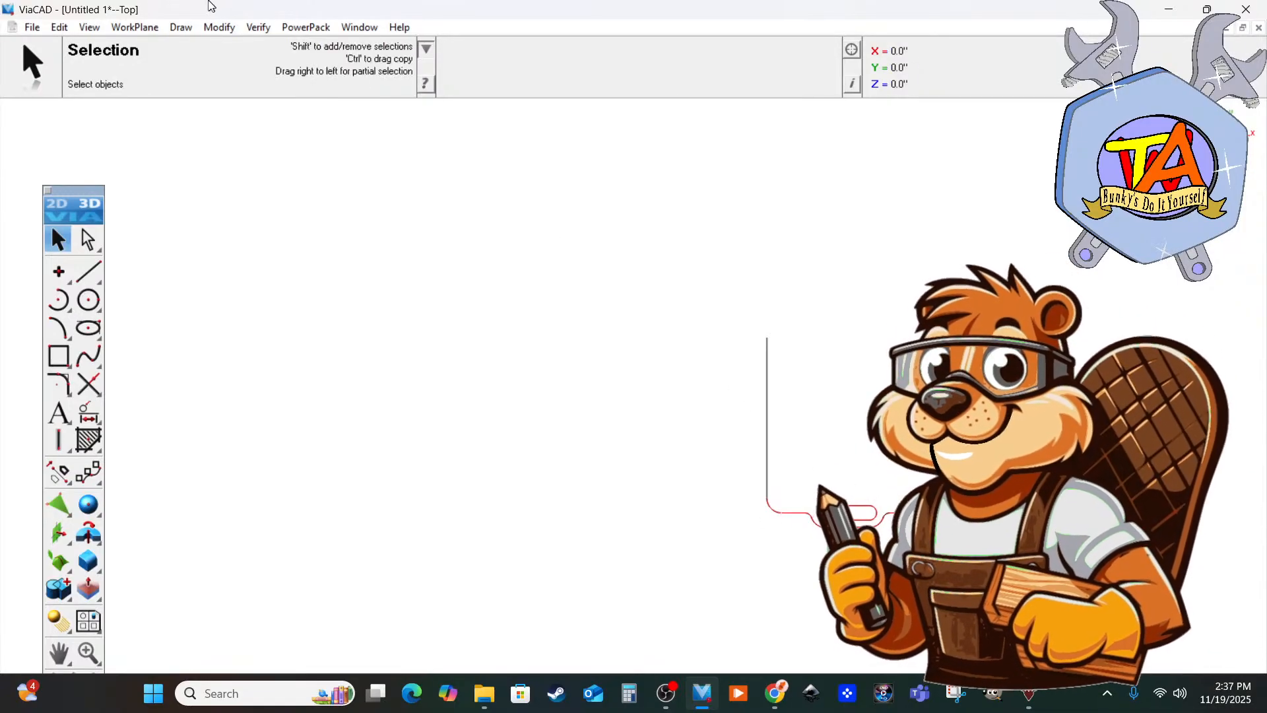
click(305, 30)
mouse_move(269, 33)
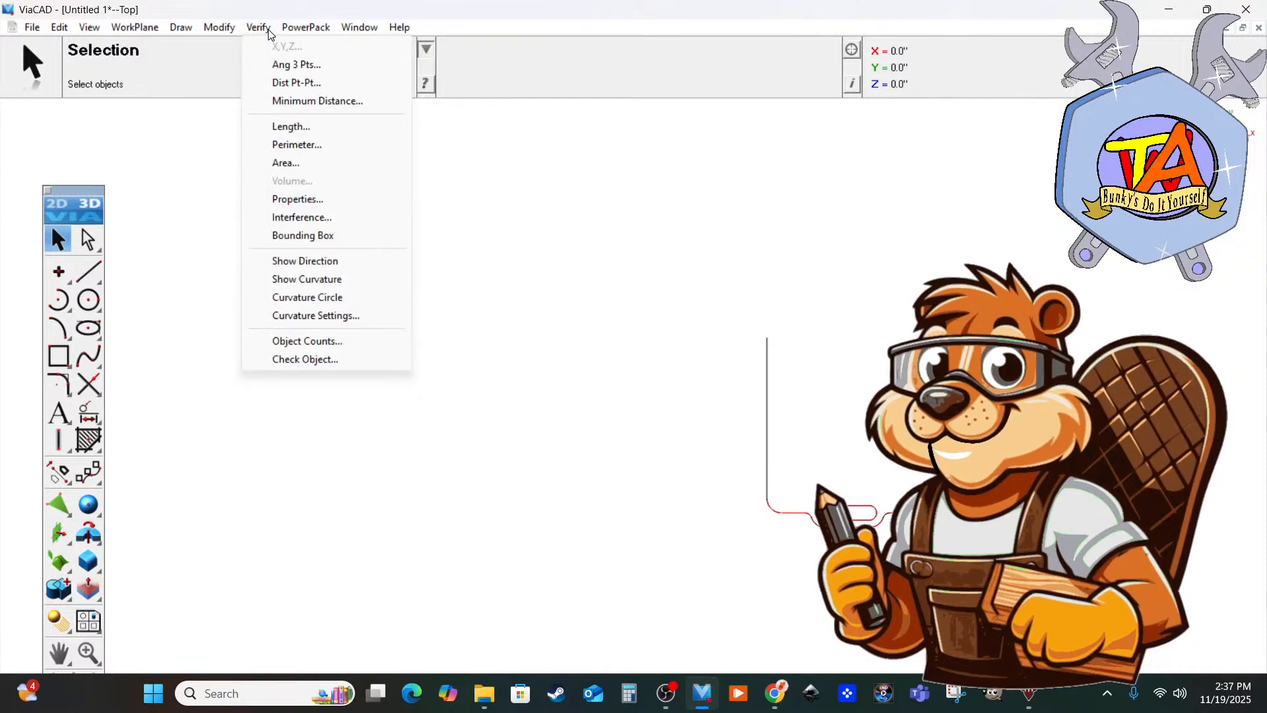
mouse_move(228, 28)
mouse_move(251, 65)
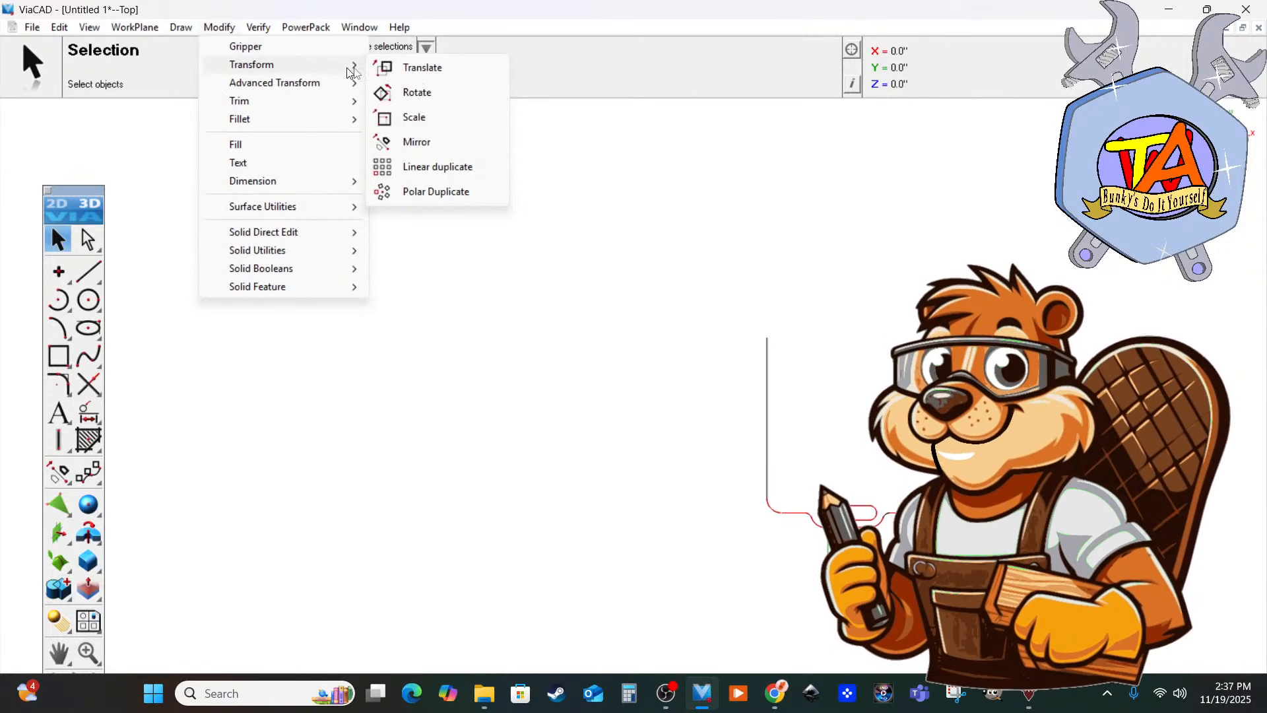
click(411, 142)
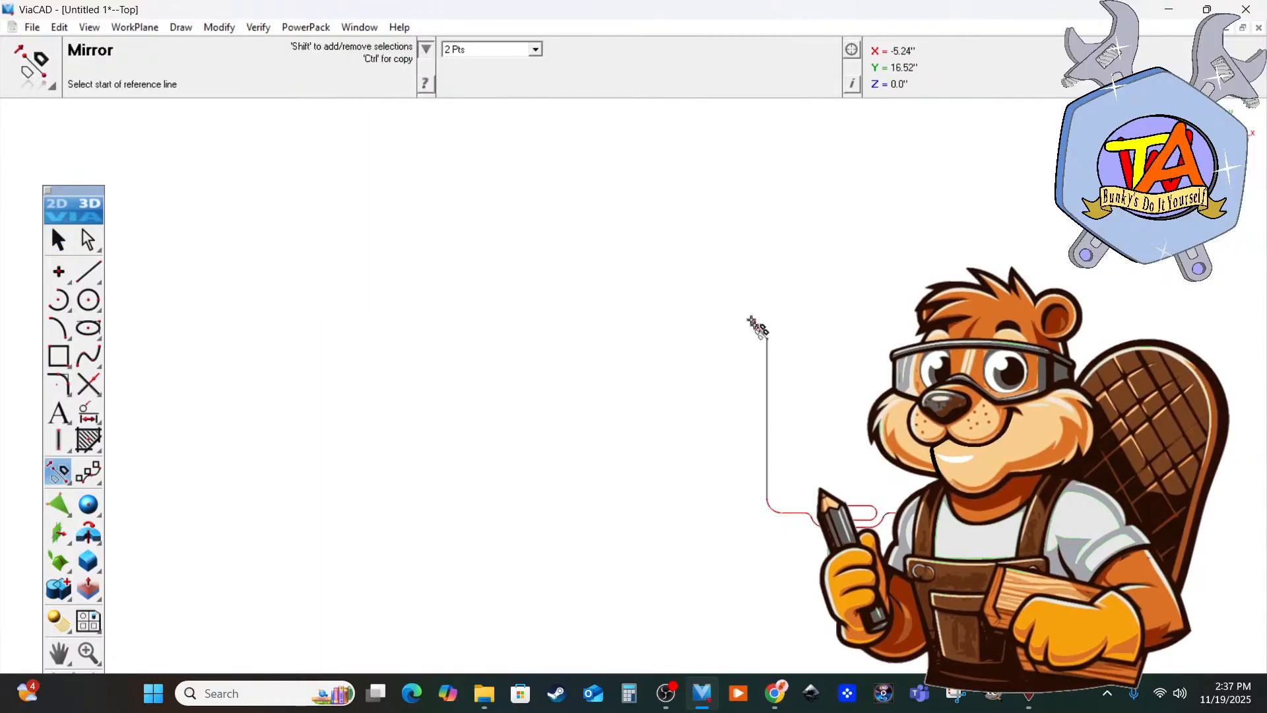
click(765, 418)
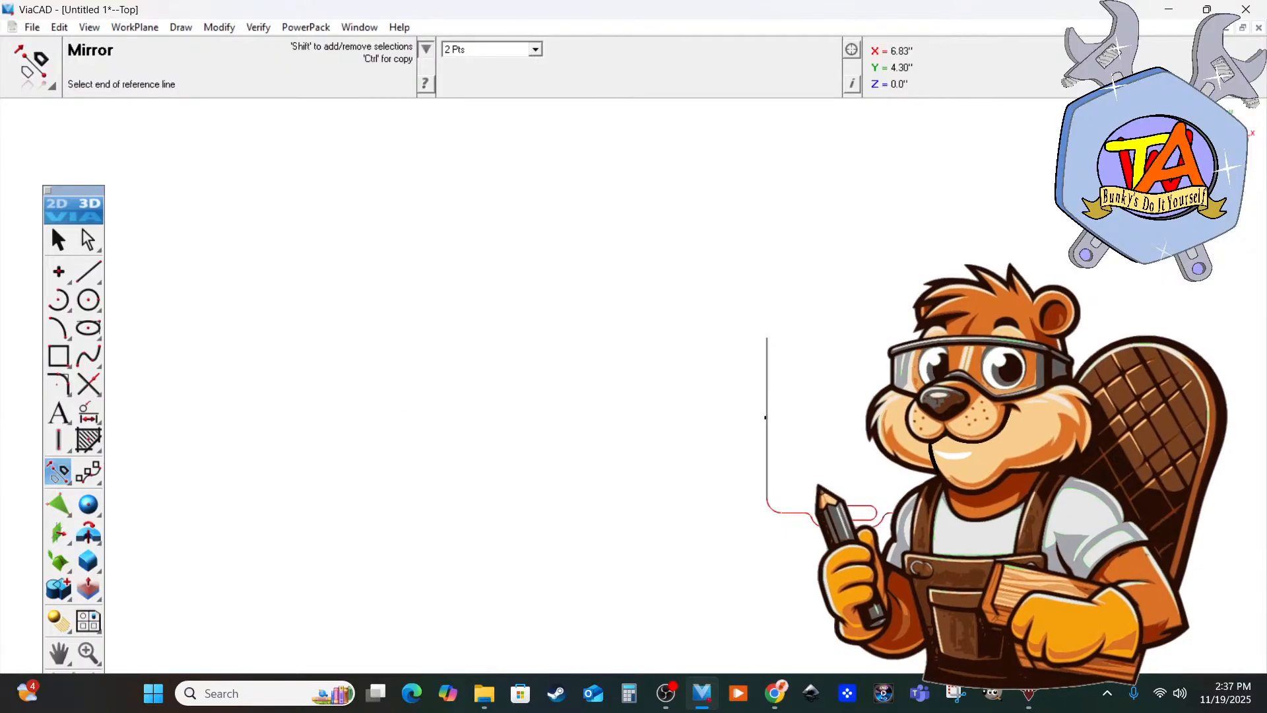
ctrl+click(927, 418)
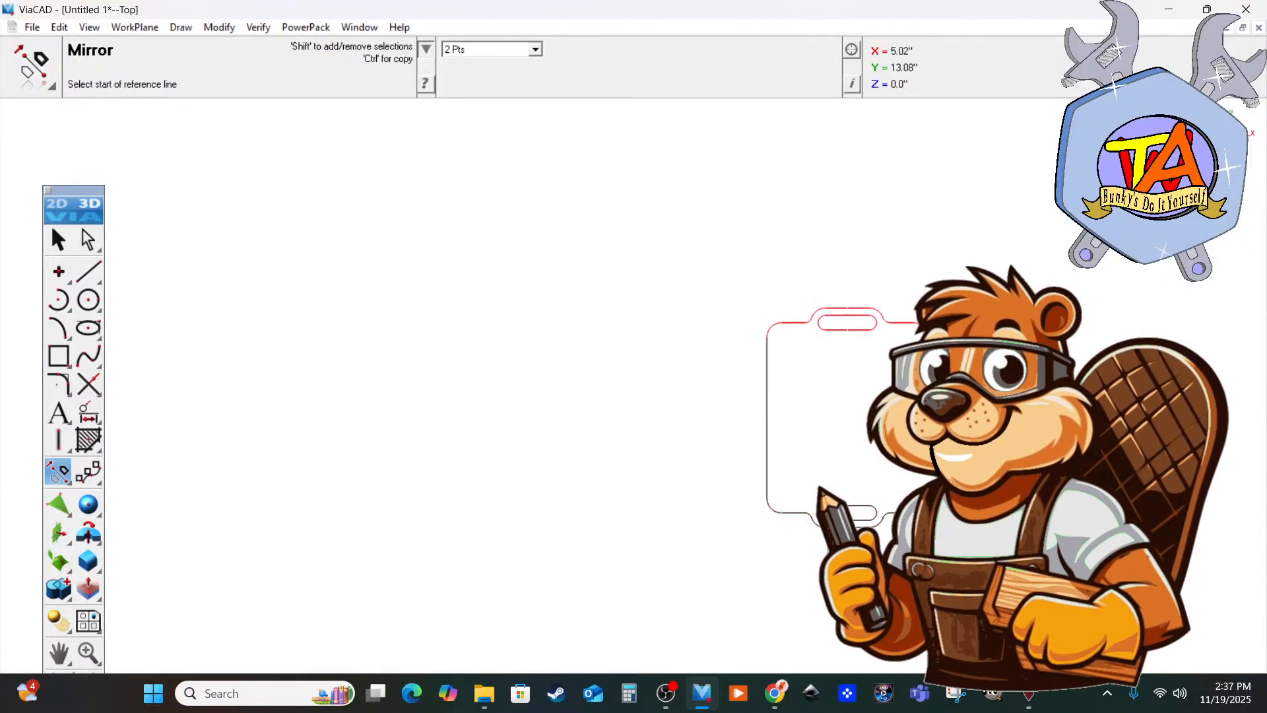
Close the board's right side with an 11.00 inch vertical line between the upper and lower corner fillets.
click(50, 243)
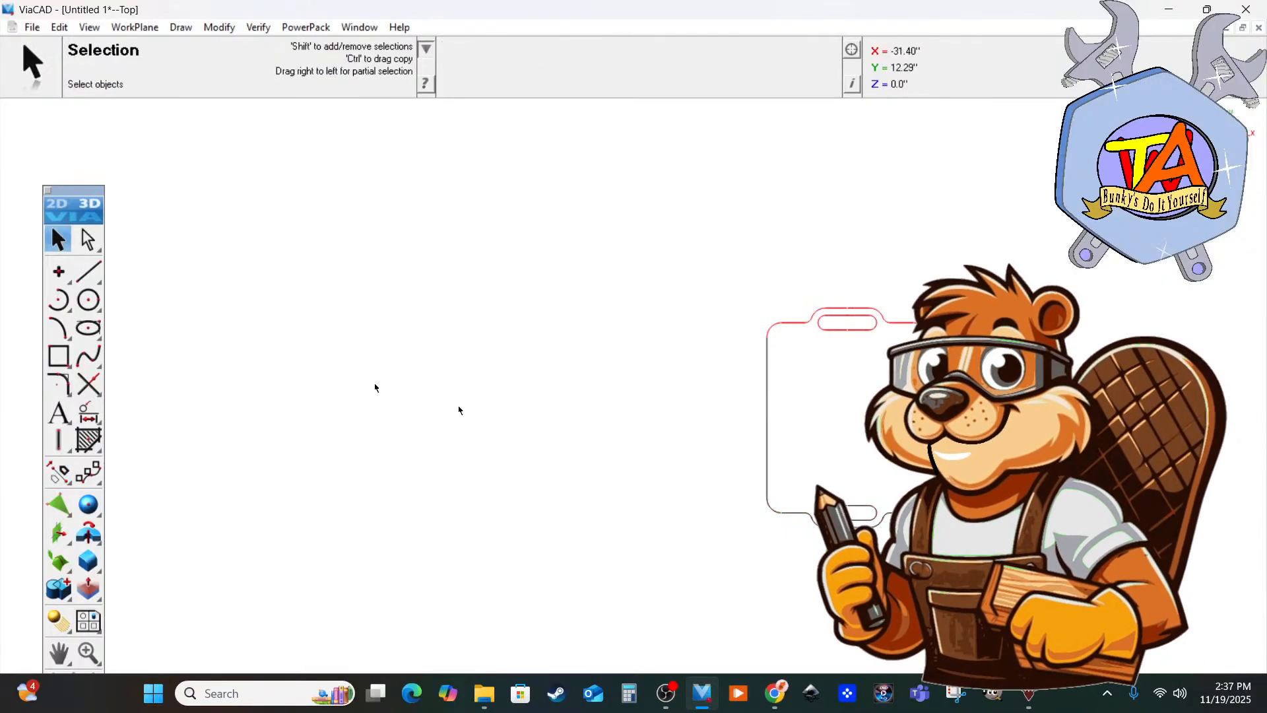
click(769, 417)
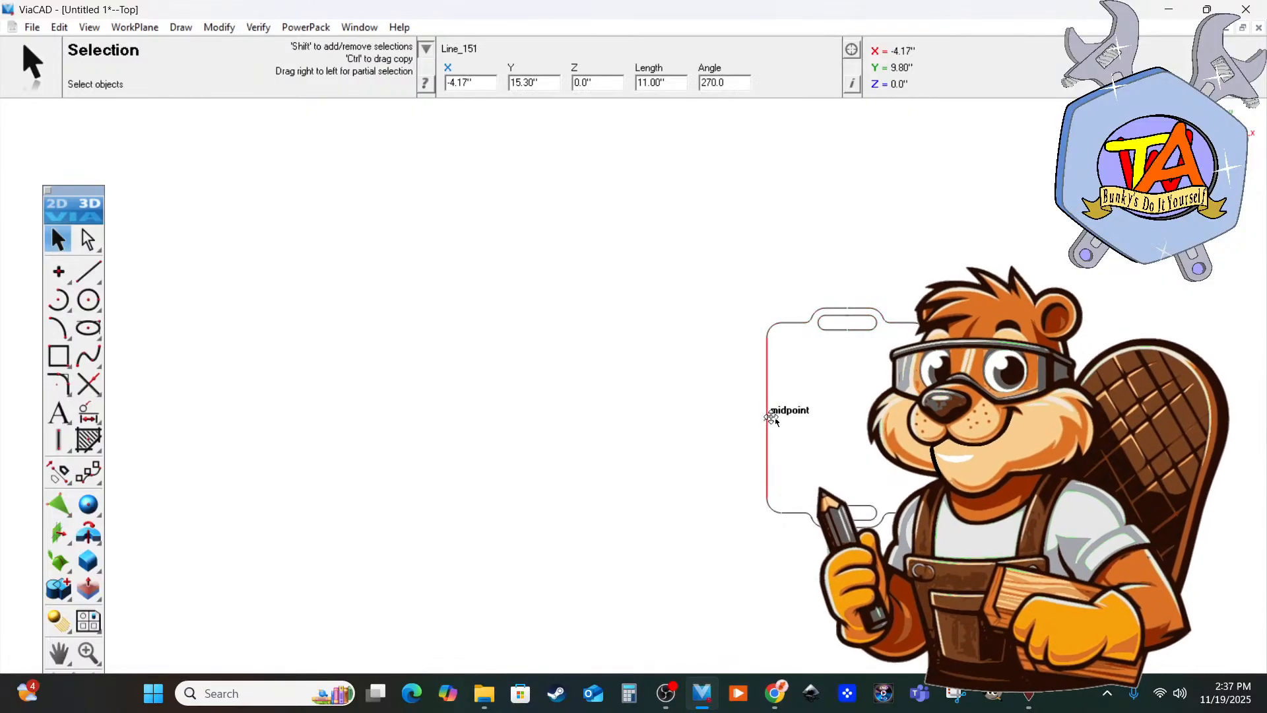
click(919, 396)
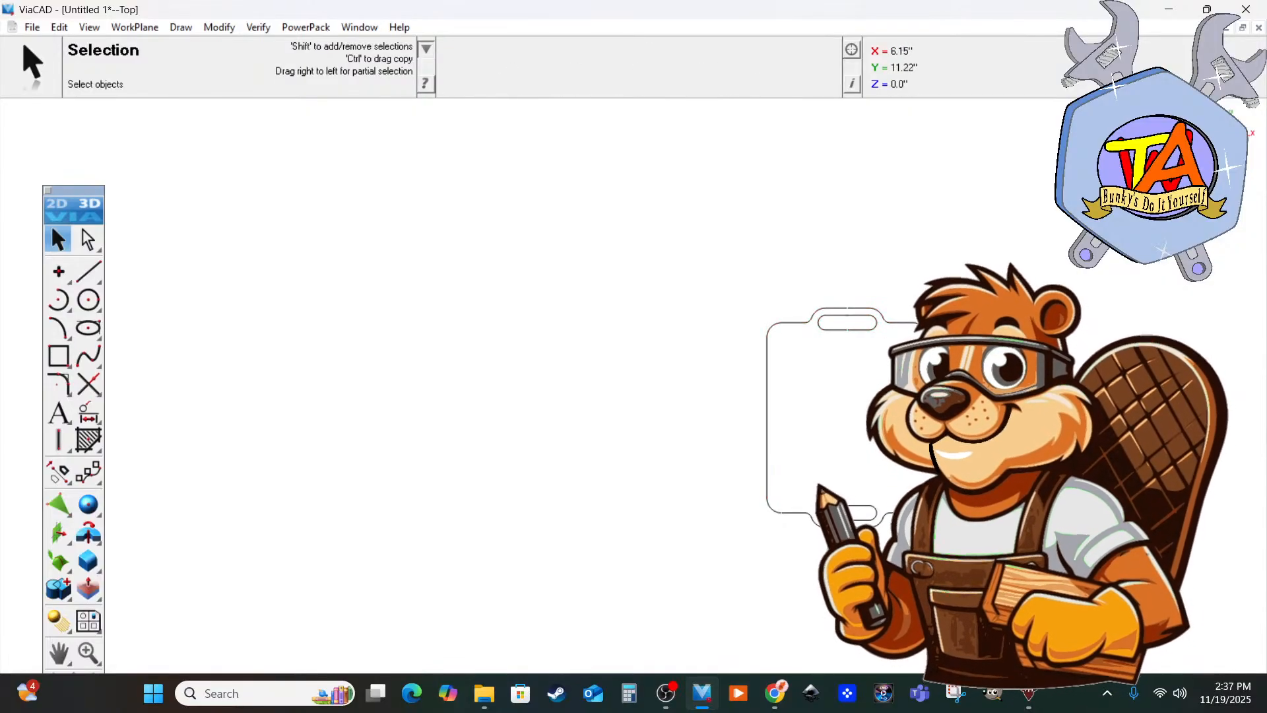
click(88, 270)
click(928, 338)
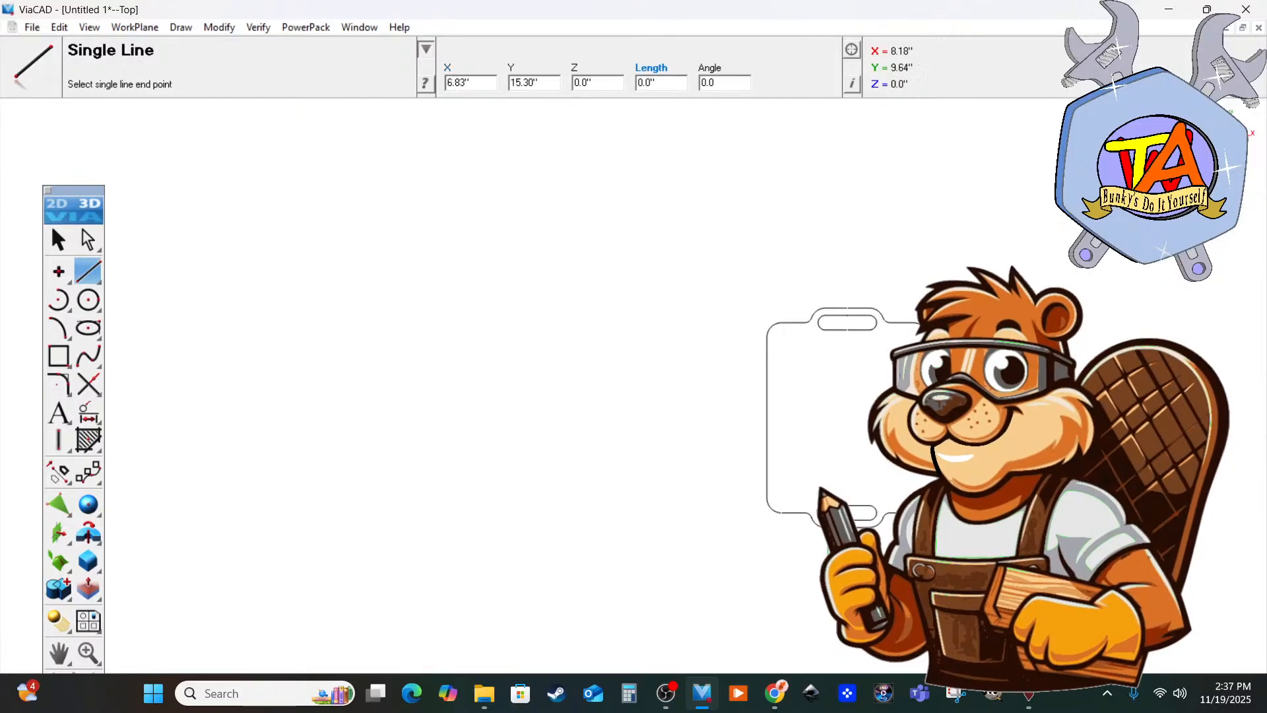
click(927, 499)
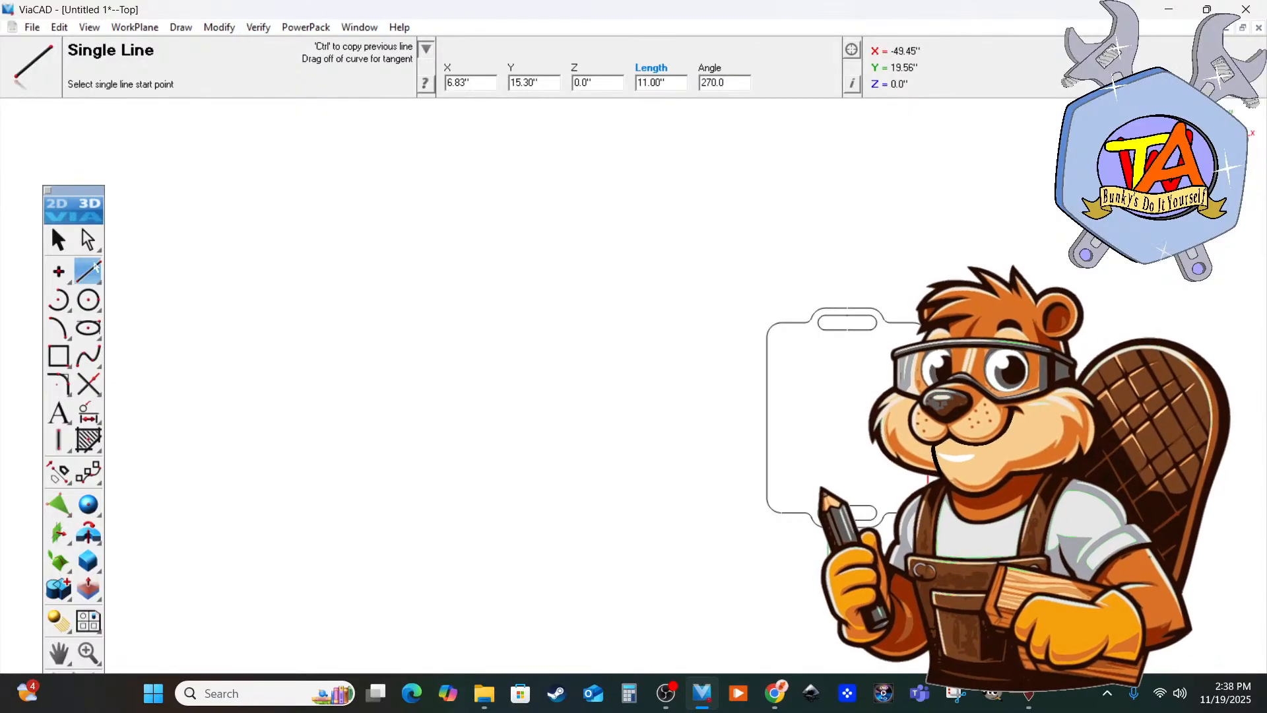
Draw a 9.00 by 11.00 inch rectangle inside the board, from the upper left fillet's center to the lower right fillet's center.
click(58, 355)
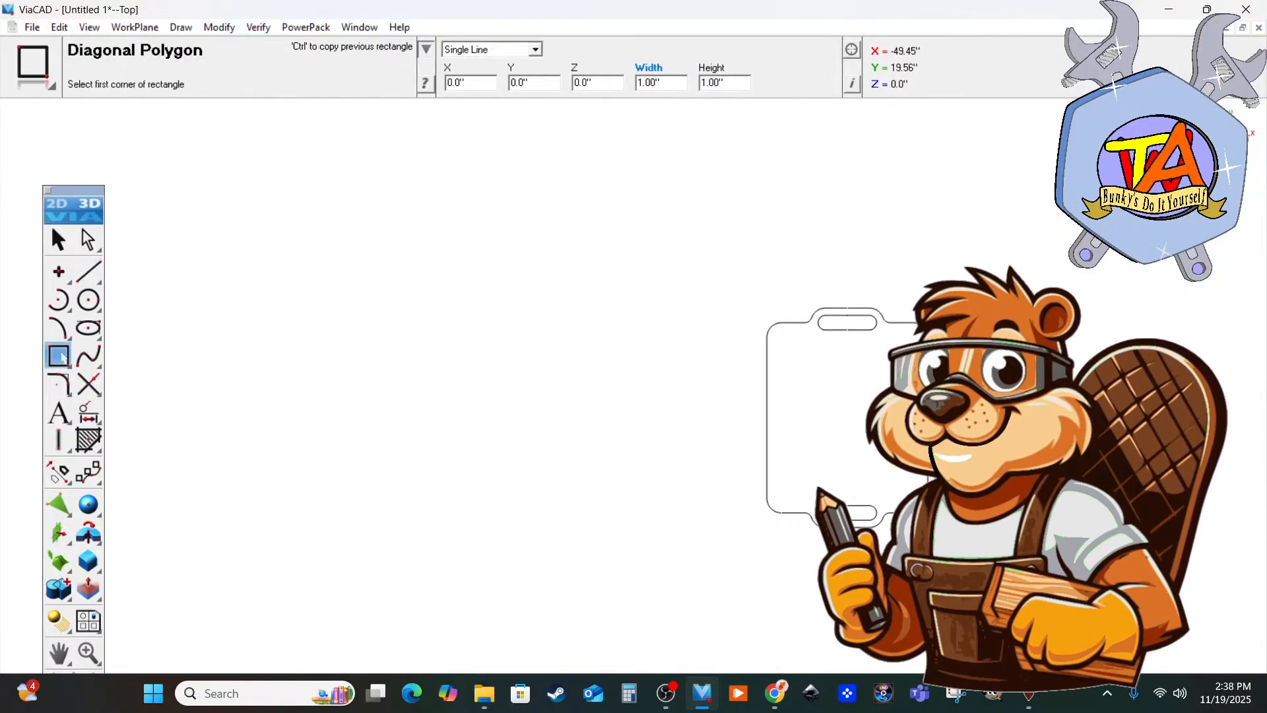
click(781, 337)
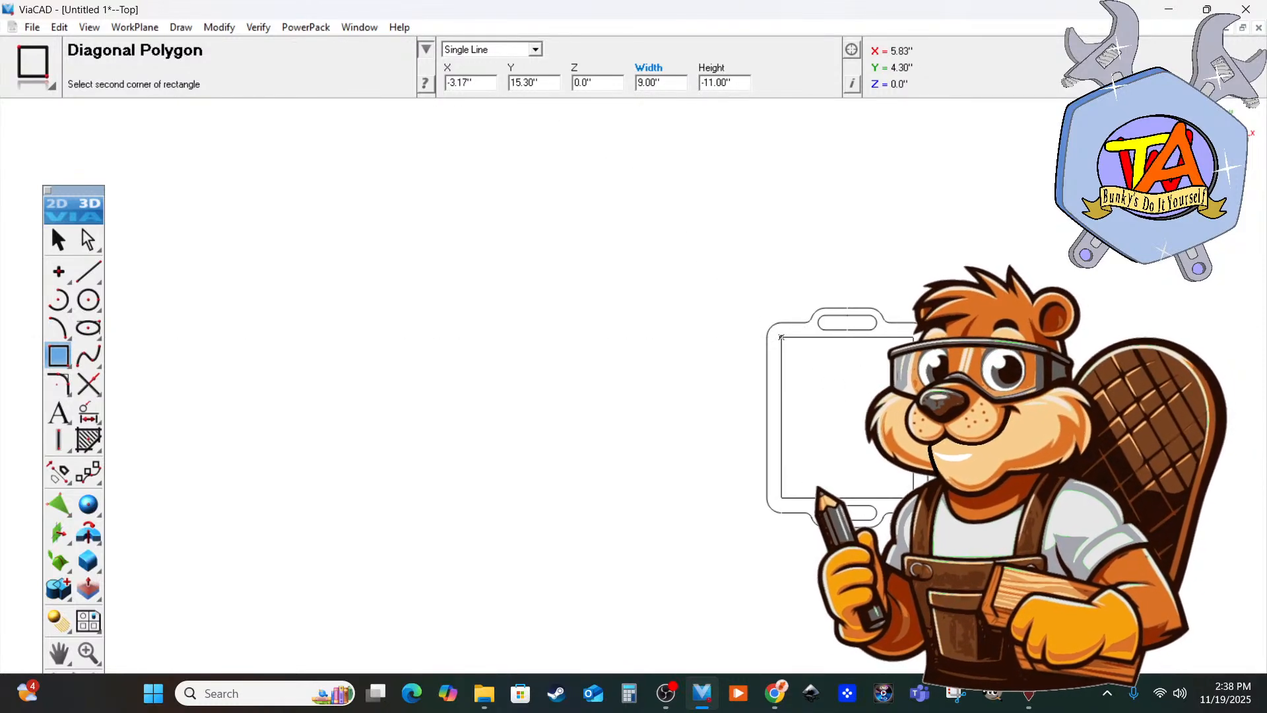
click(913, 498)
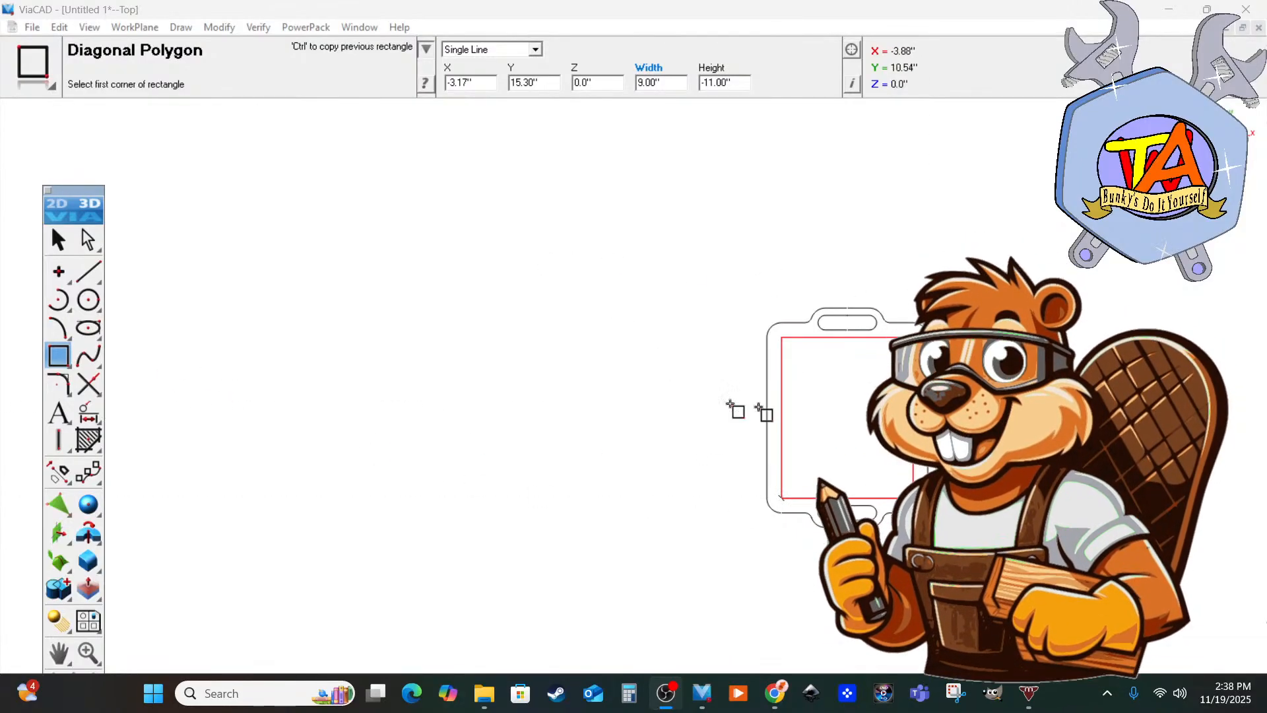
key(Escape)
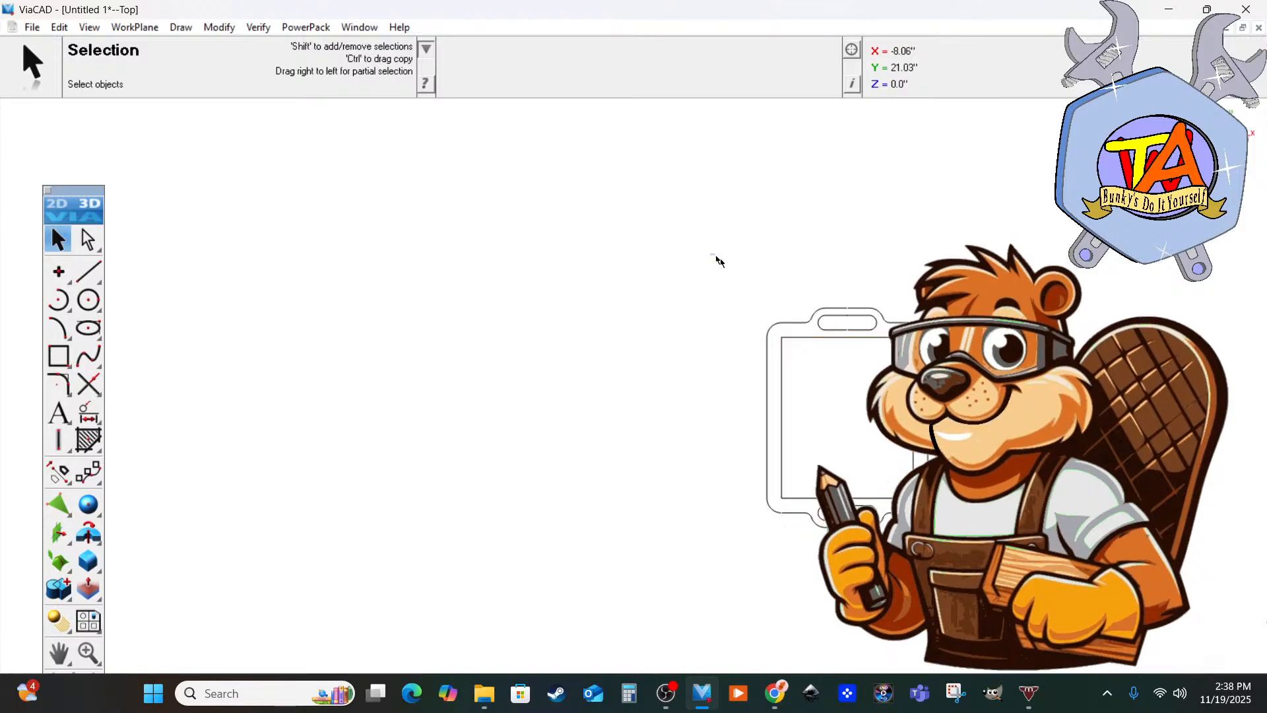
drag(713, 255, 957, 575)
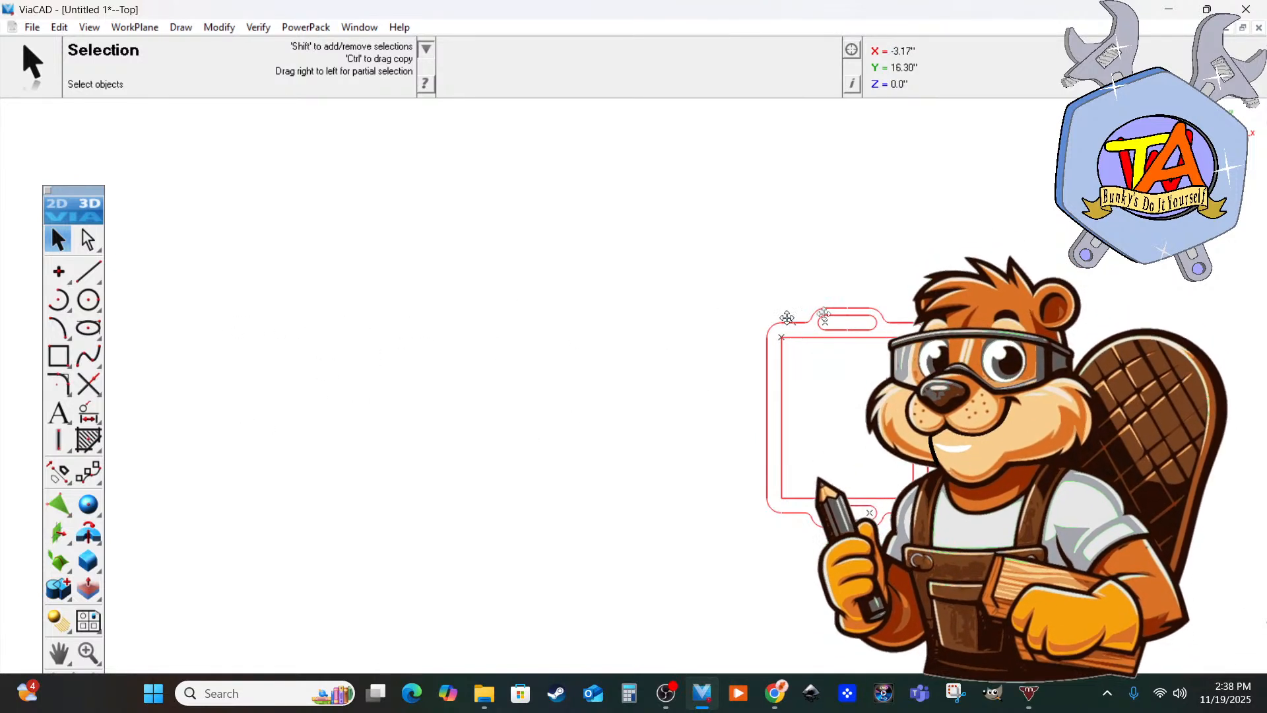
click(59, 359)
mouse_move(698, 707)
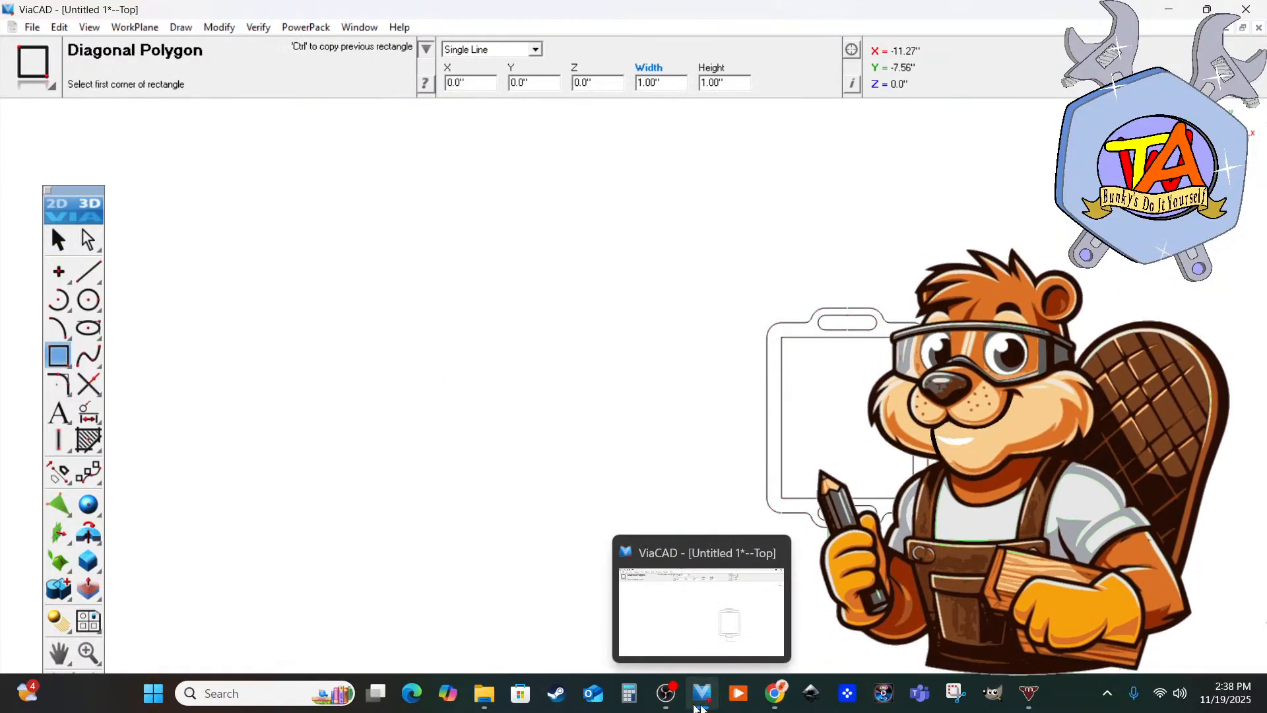
click(776, 692)
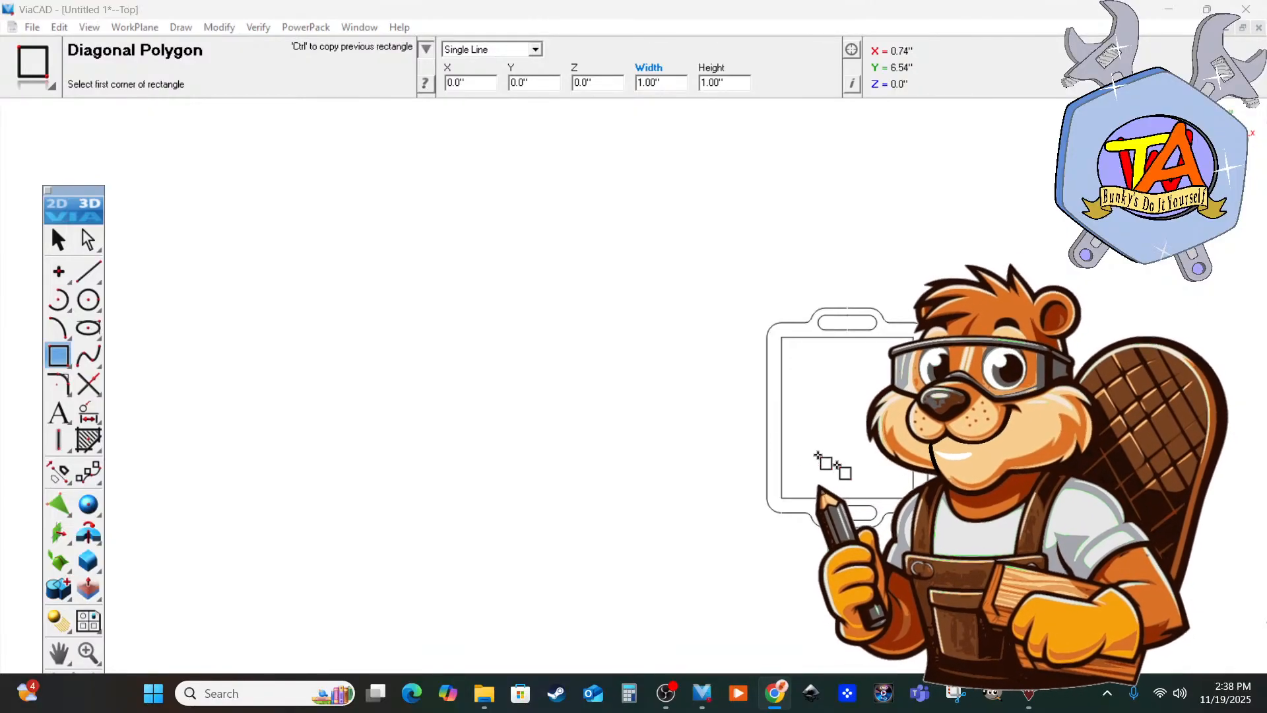
click(620, 403)
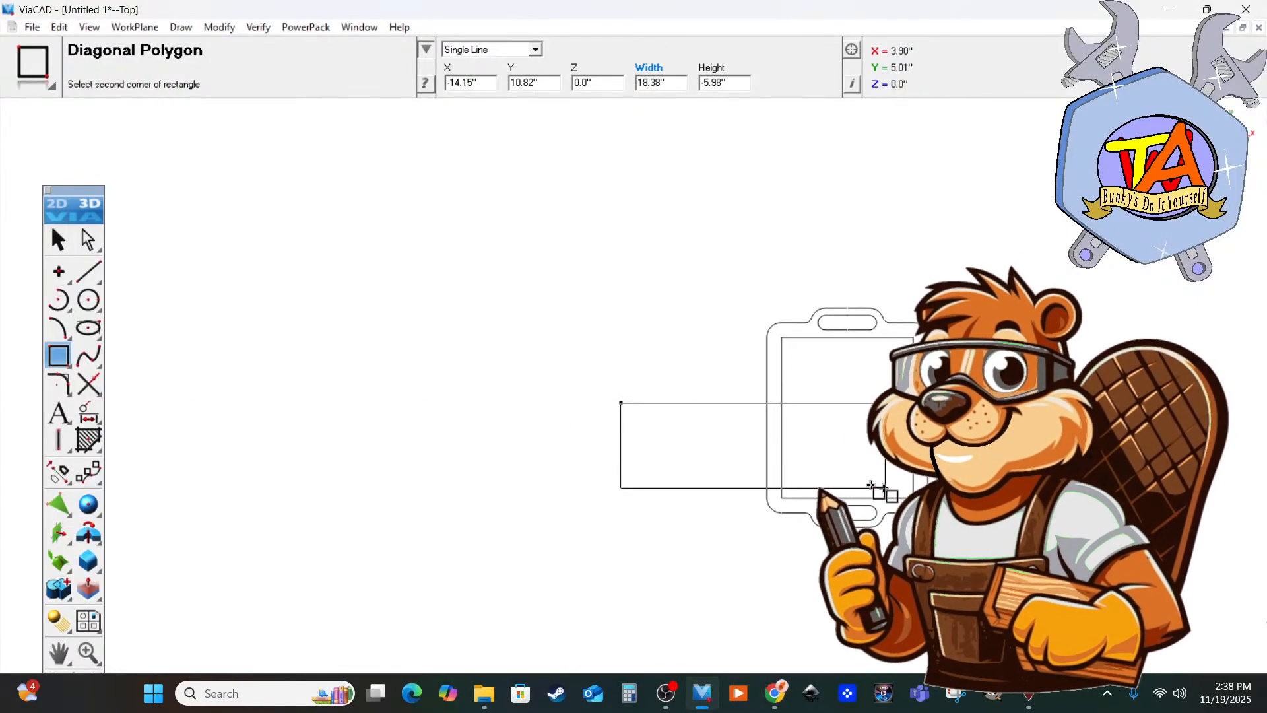
key(Escape)
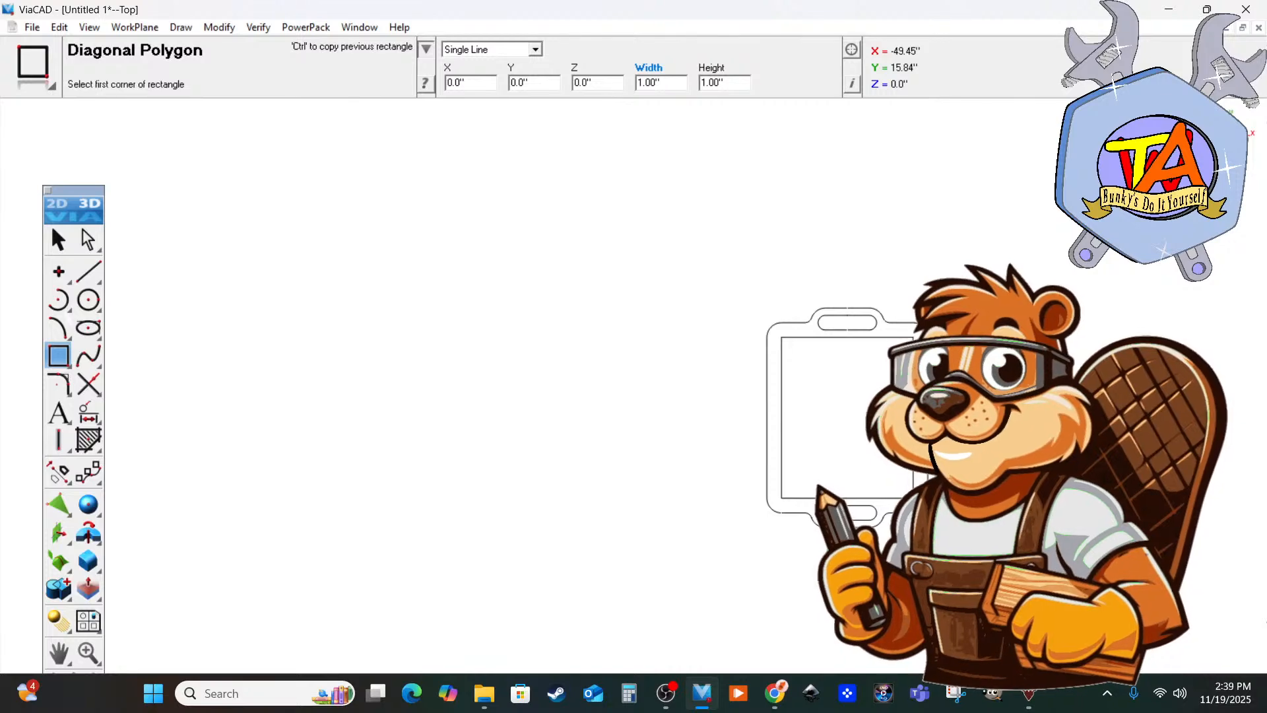
Draw an 11.00 inch horizontal line below the board, aligned with the board's left and right side edges.
click(88, 270)
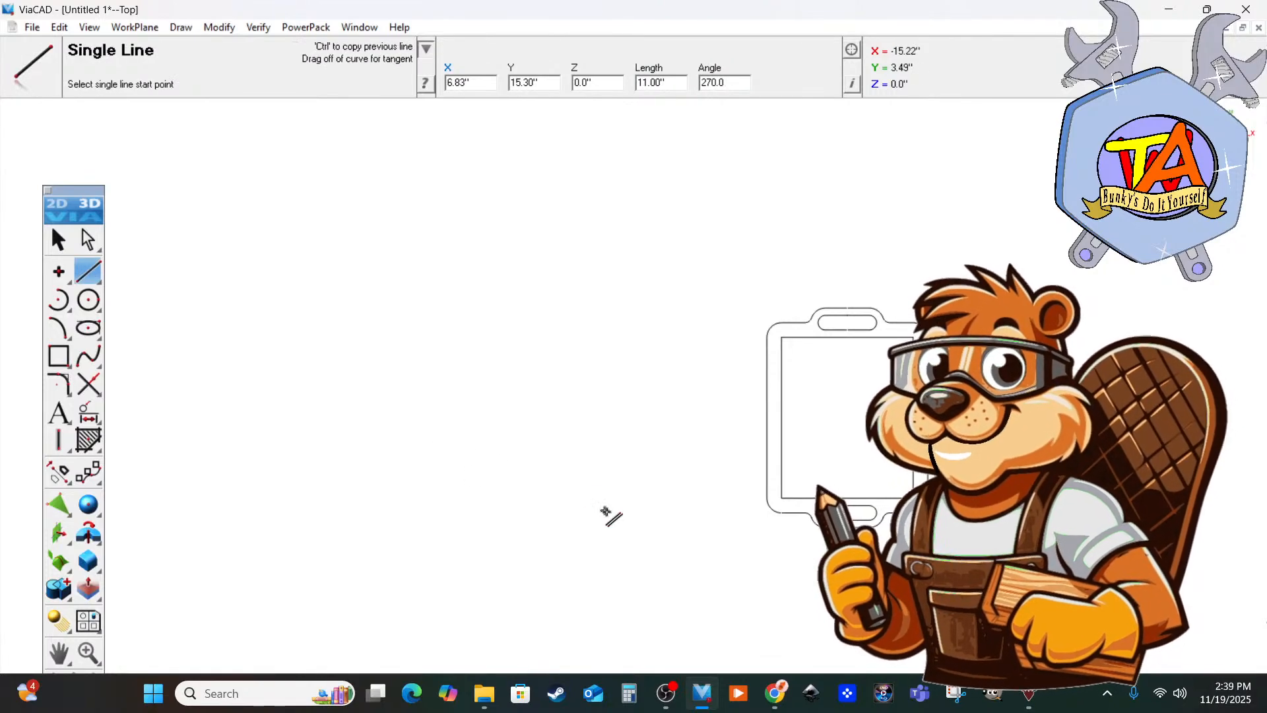
click(543, 513)
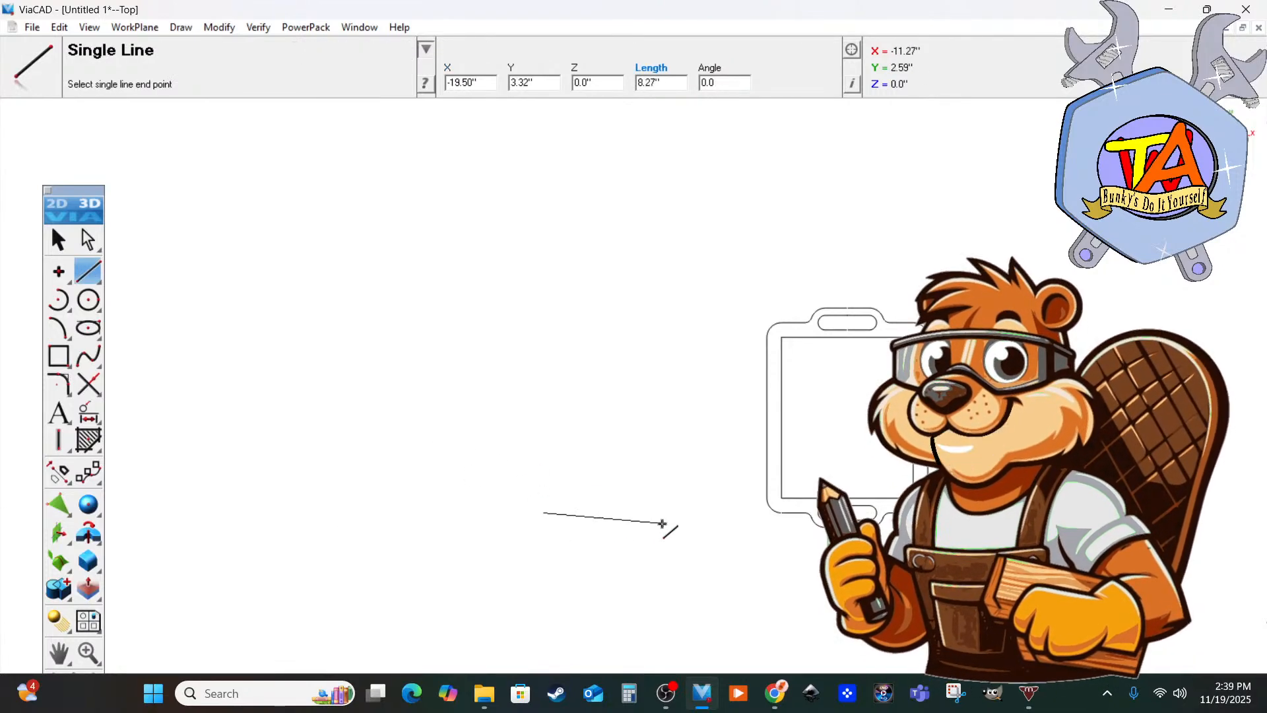
click(672, 511)
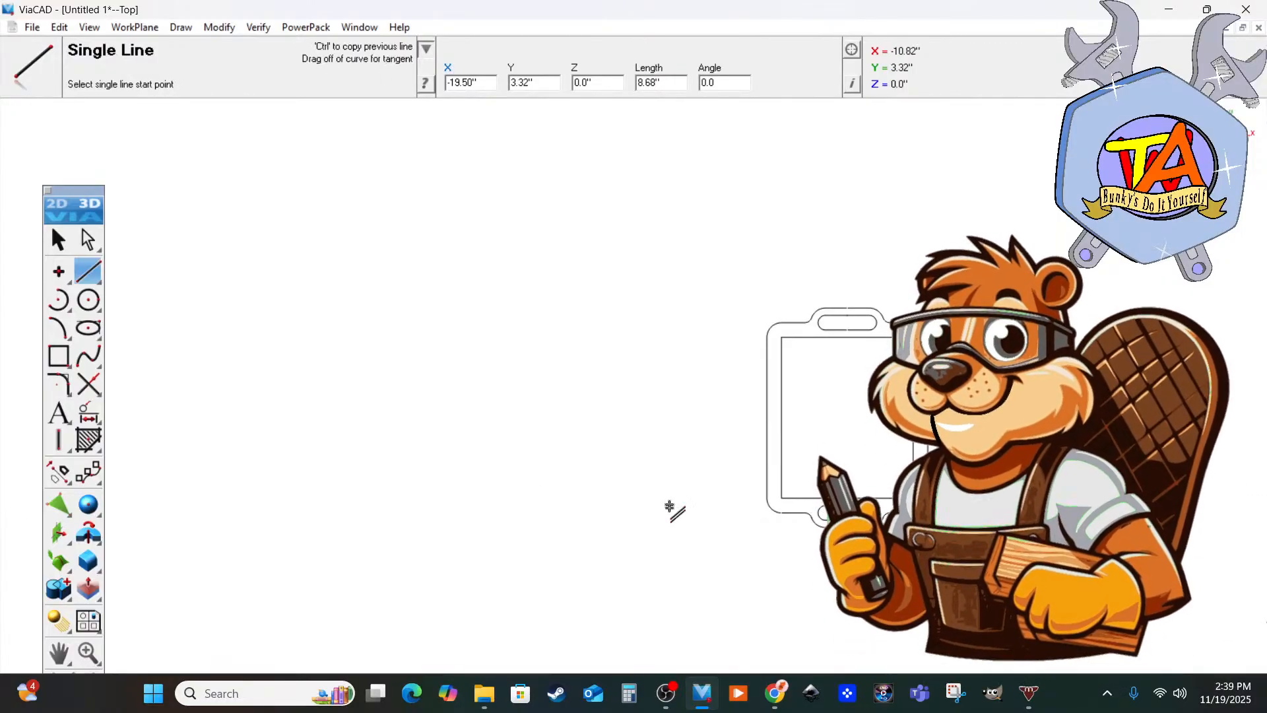
scroll(788, 595, up, 3)
scroll(799, 598, down, 3)
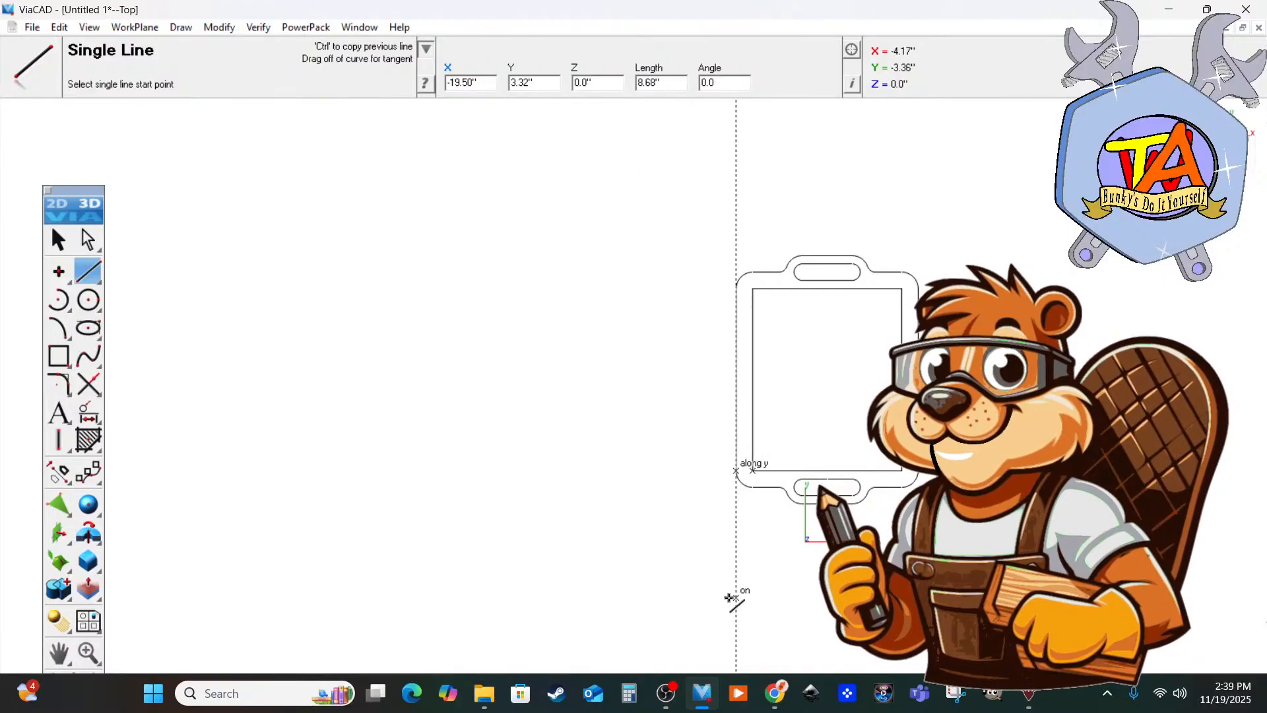
click(736, 597)
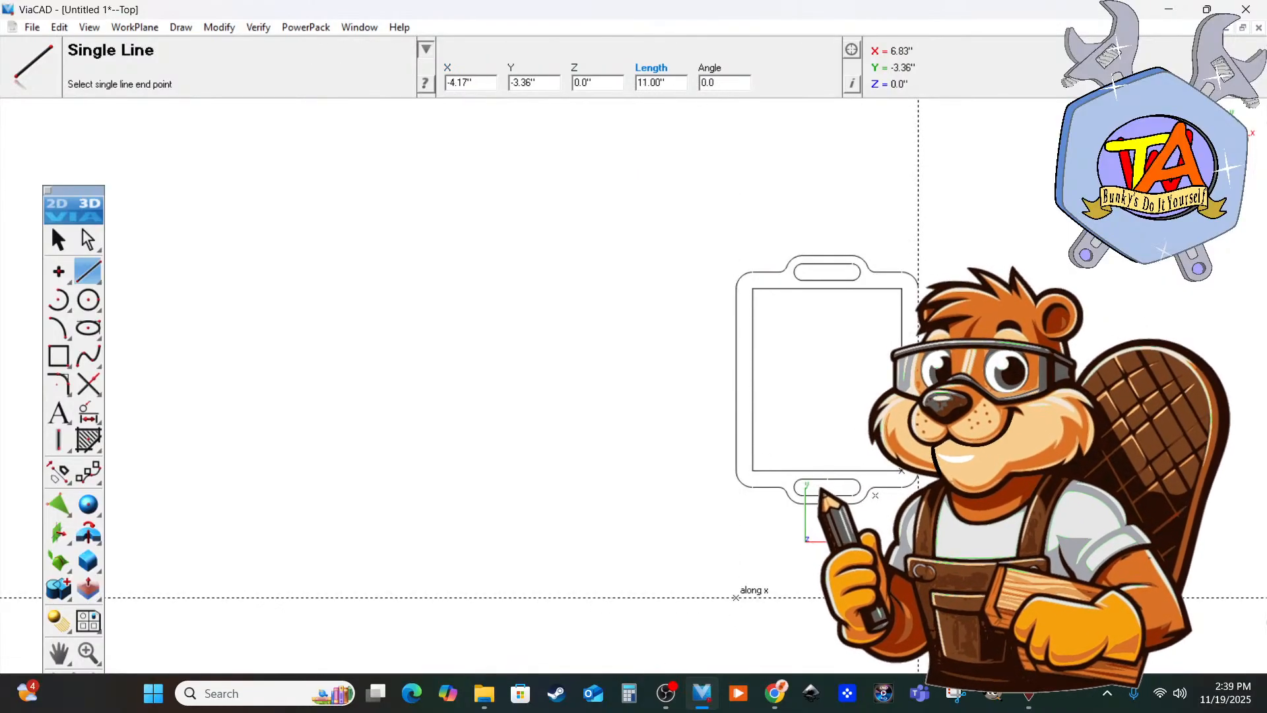
click(735, 597)
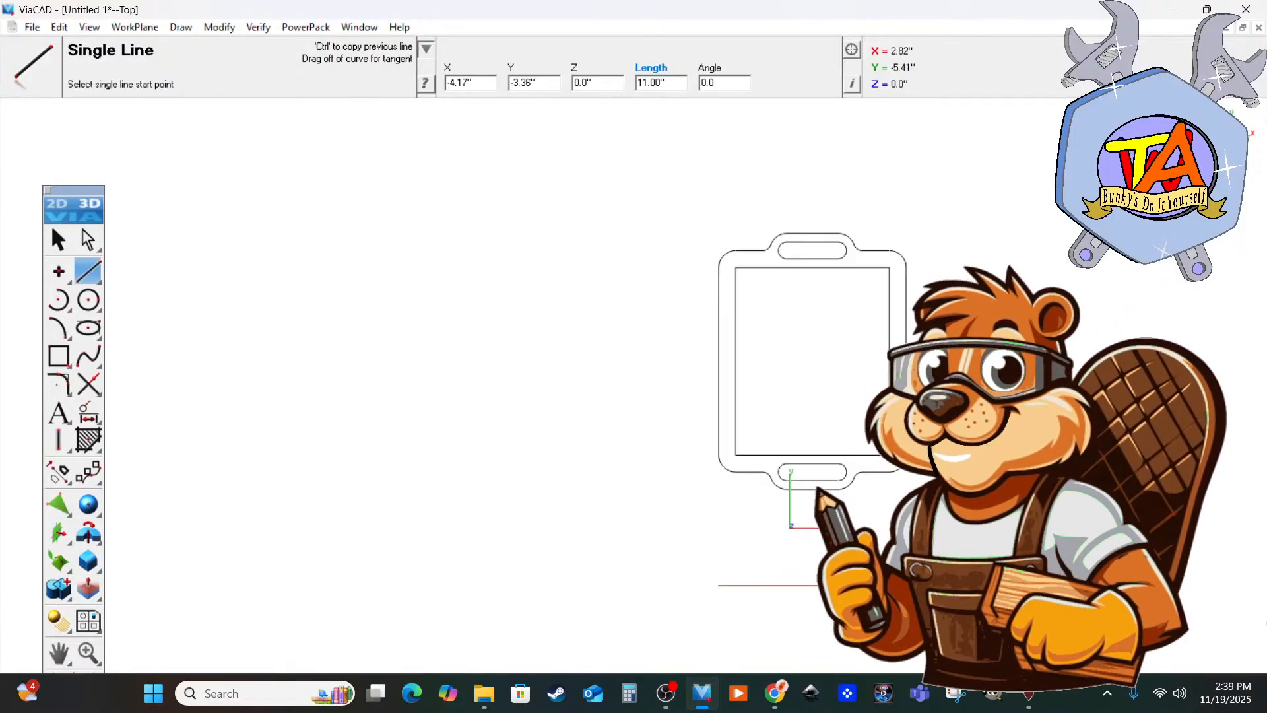
Draw a 0.75 inch vertical line upward from the left end of the horizontal line below the board.
scroll(825, 653, up, 5)
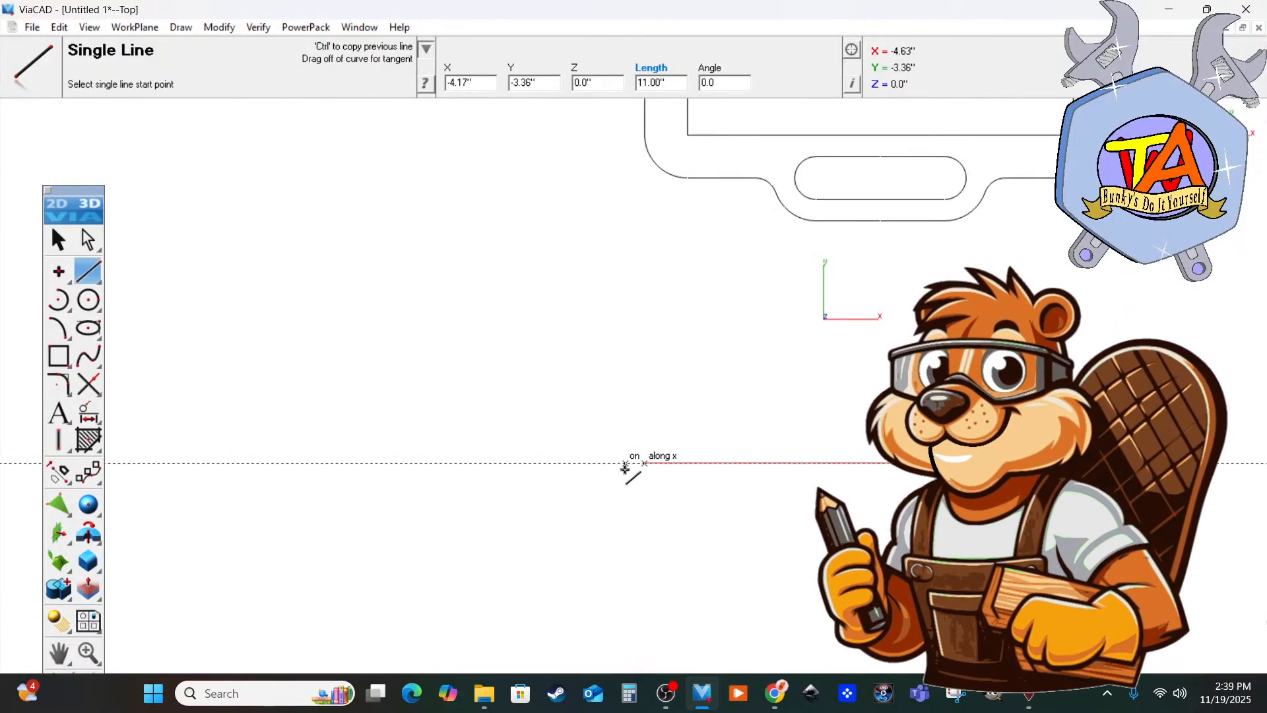
click(644, 462)
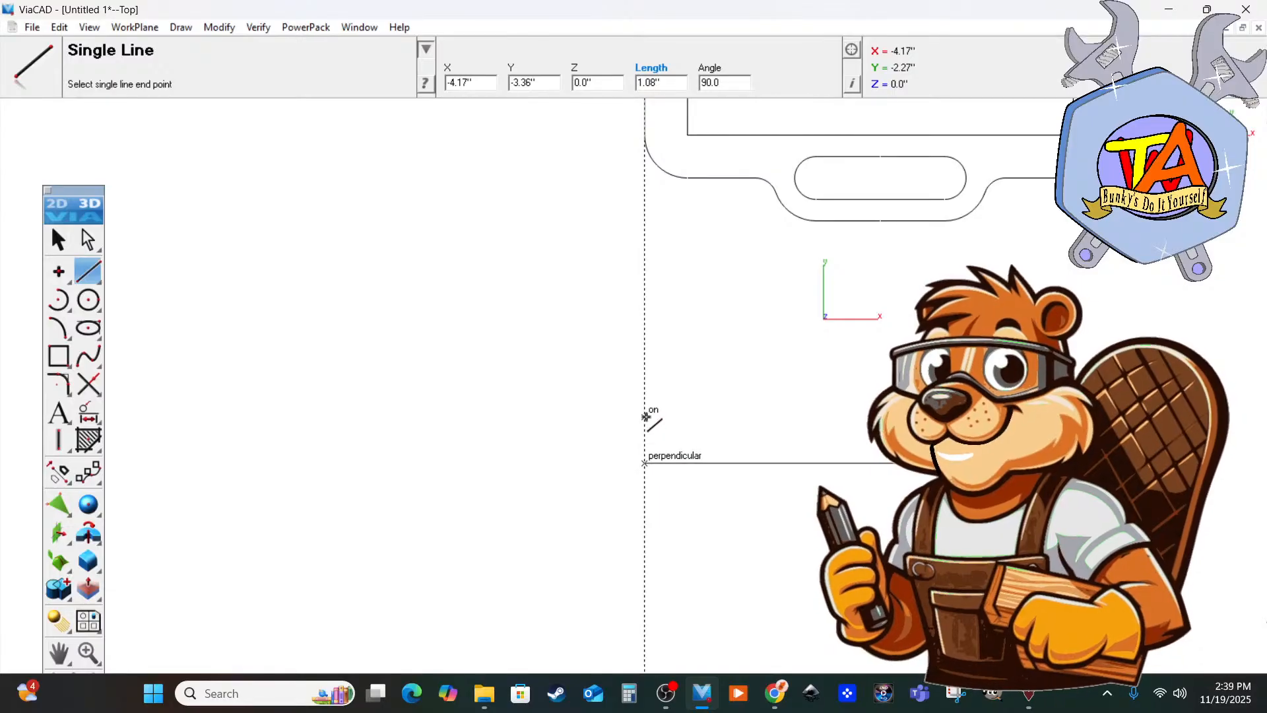
click(646, 417)
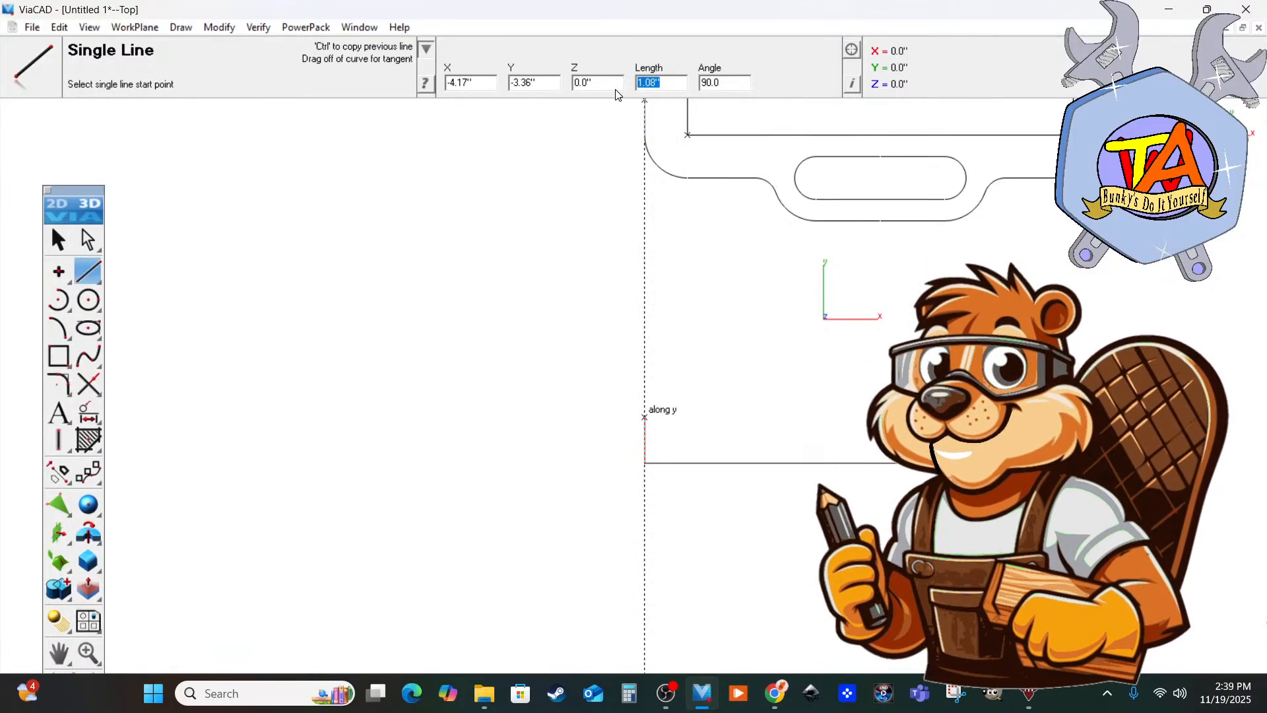
text(0.75)
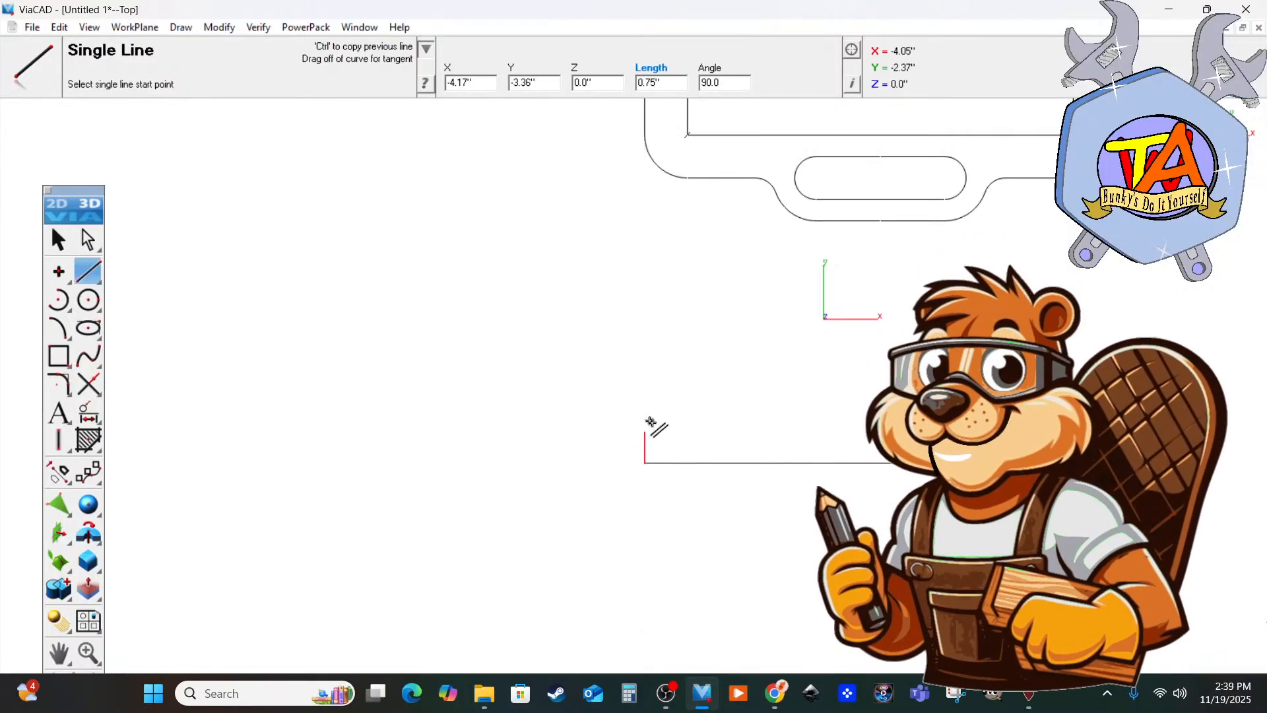
Close the strip below the board with an 11.00 inch upper line and a 0.75 inch vertical line at its right end.
click(646, 431)
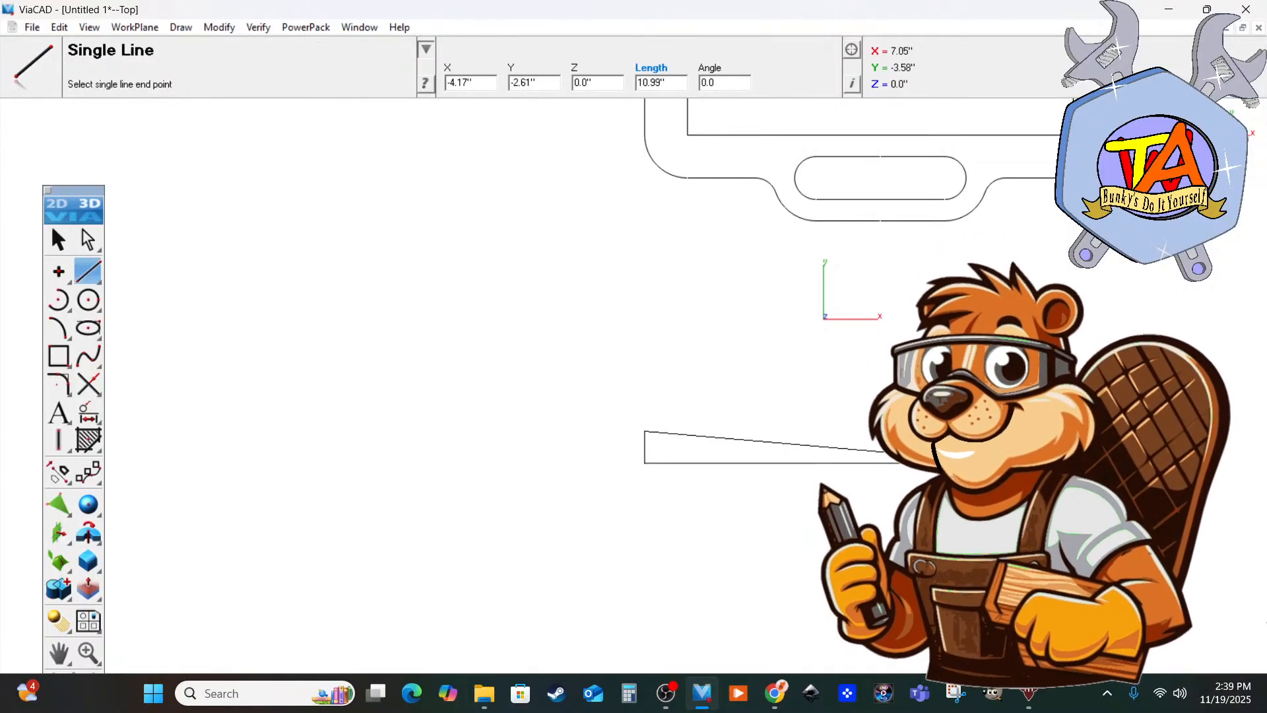
click(1117, 432)
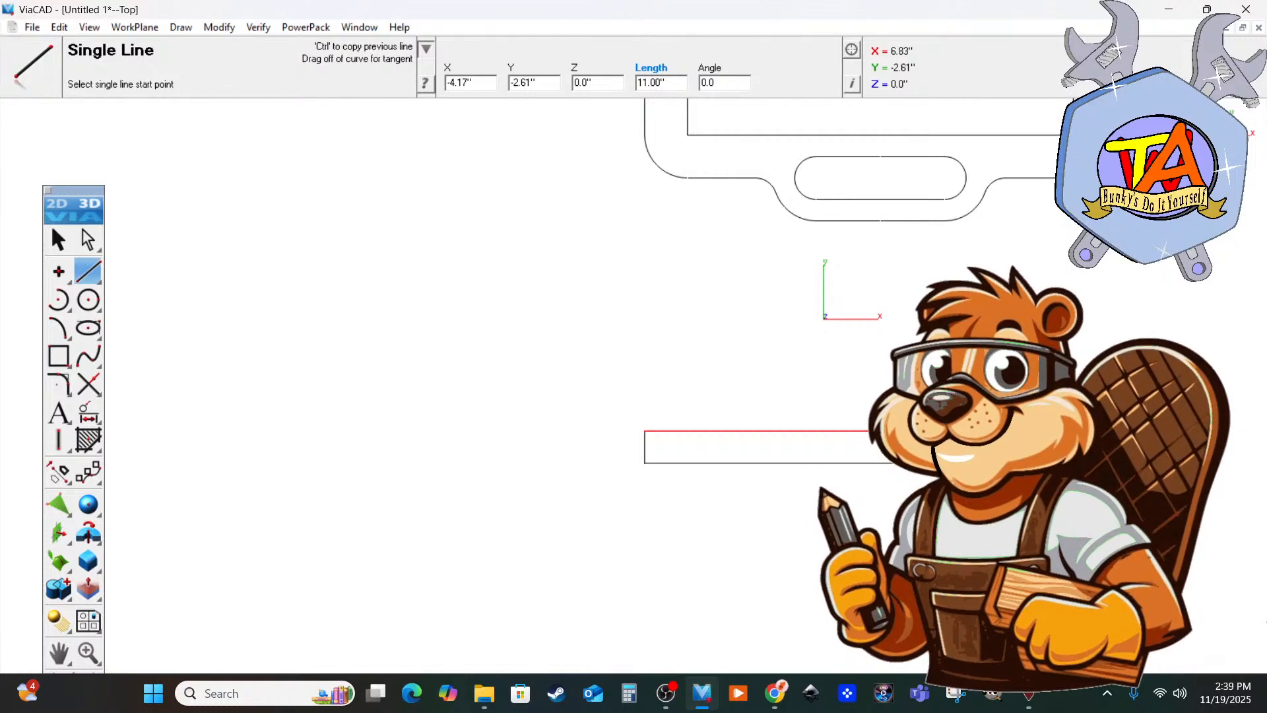
click(1121, 439)
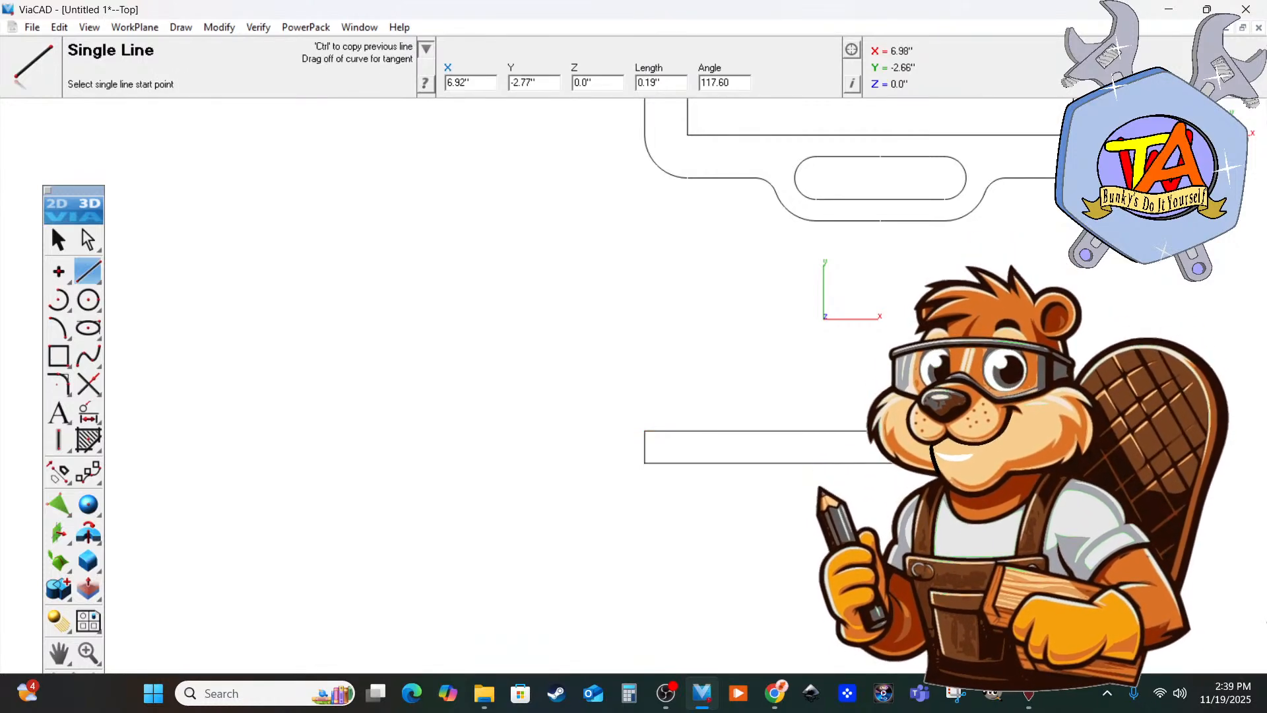
click(1118, 463)
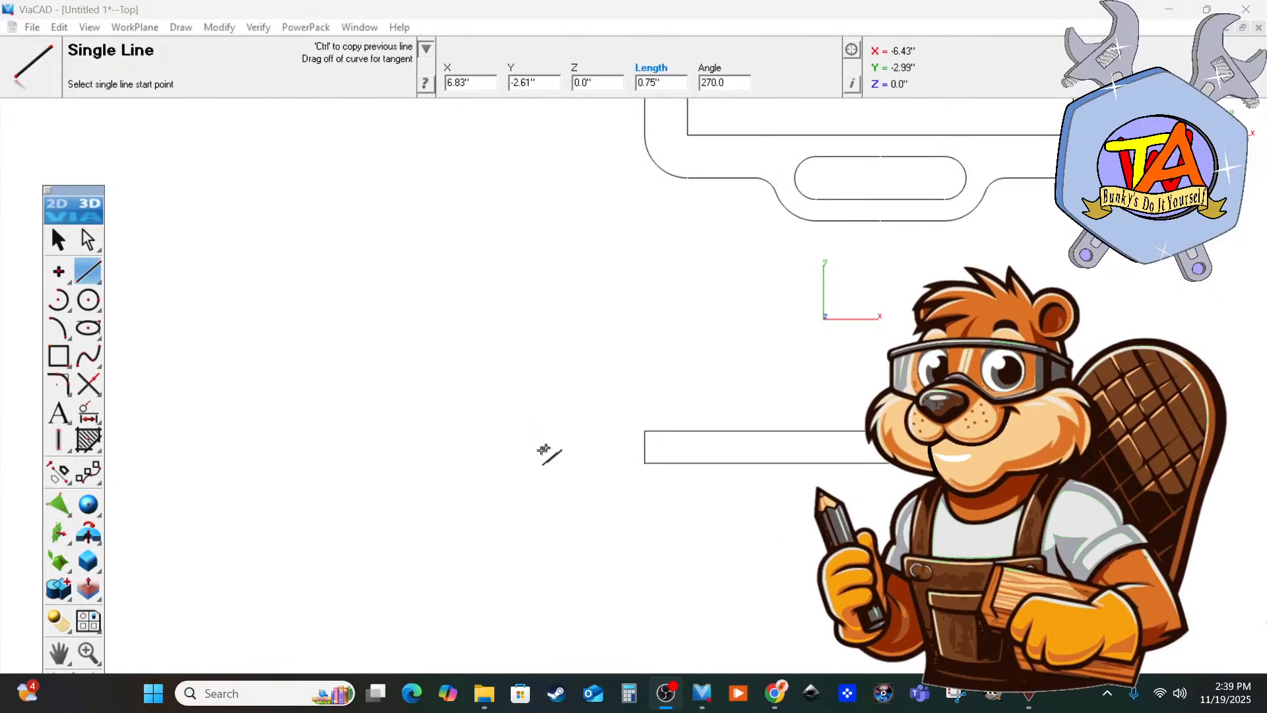
Draw a 9.00 by 0.75 inch rectangle on top of the strip, aligned with the sides of the board's inner rectangle.
click(66, 358)
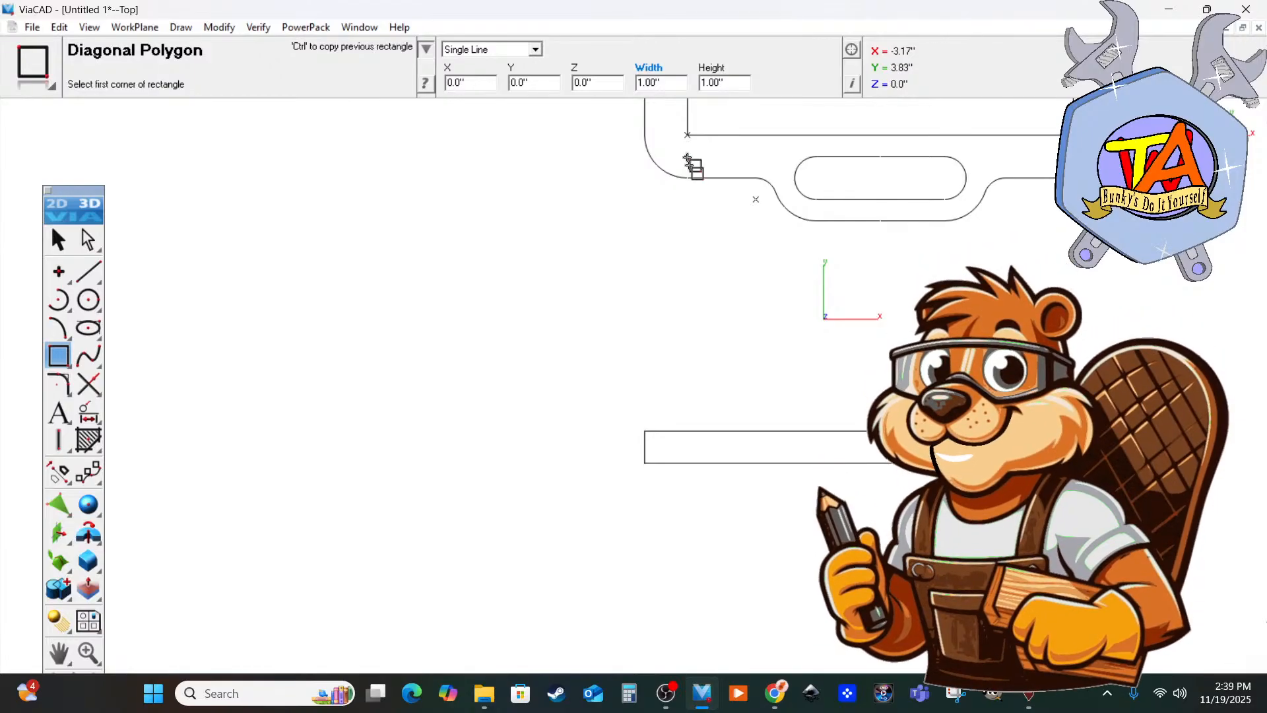
click(687, 431)
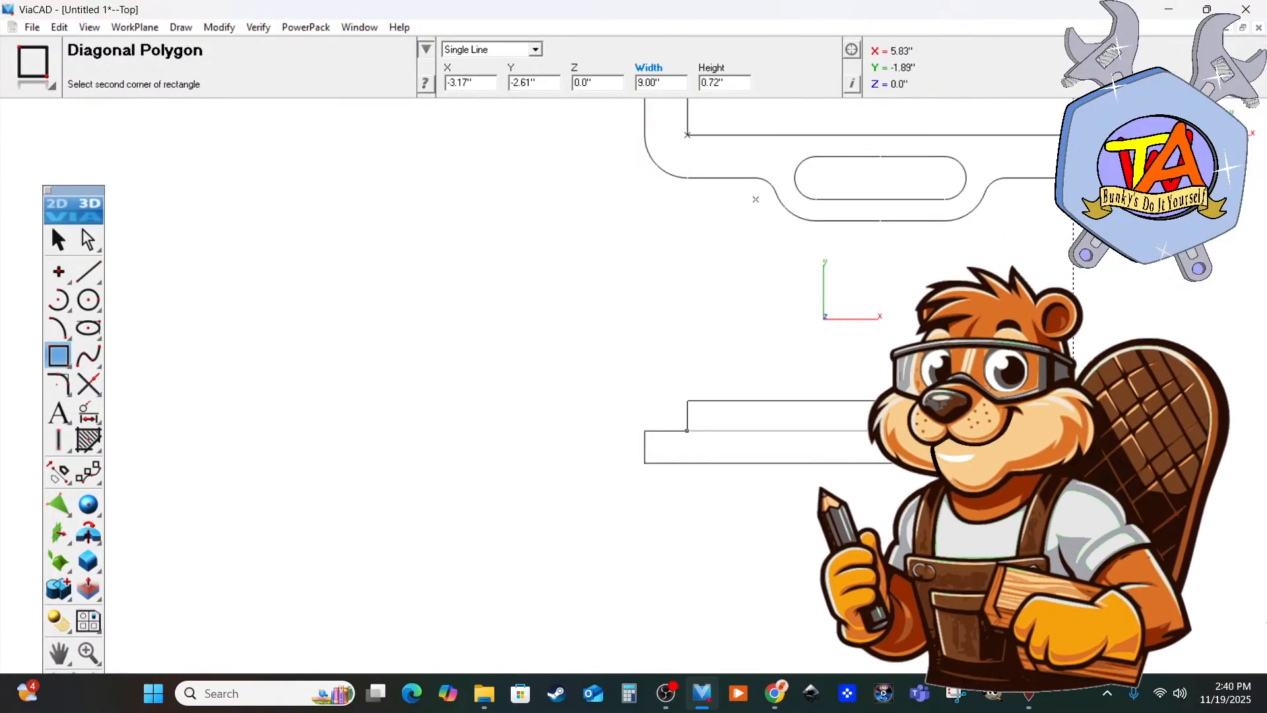
click(1067, 400)
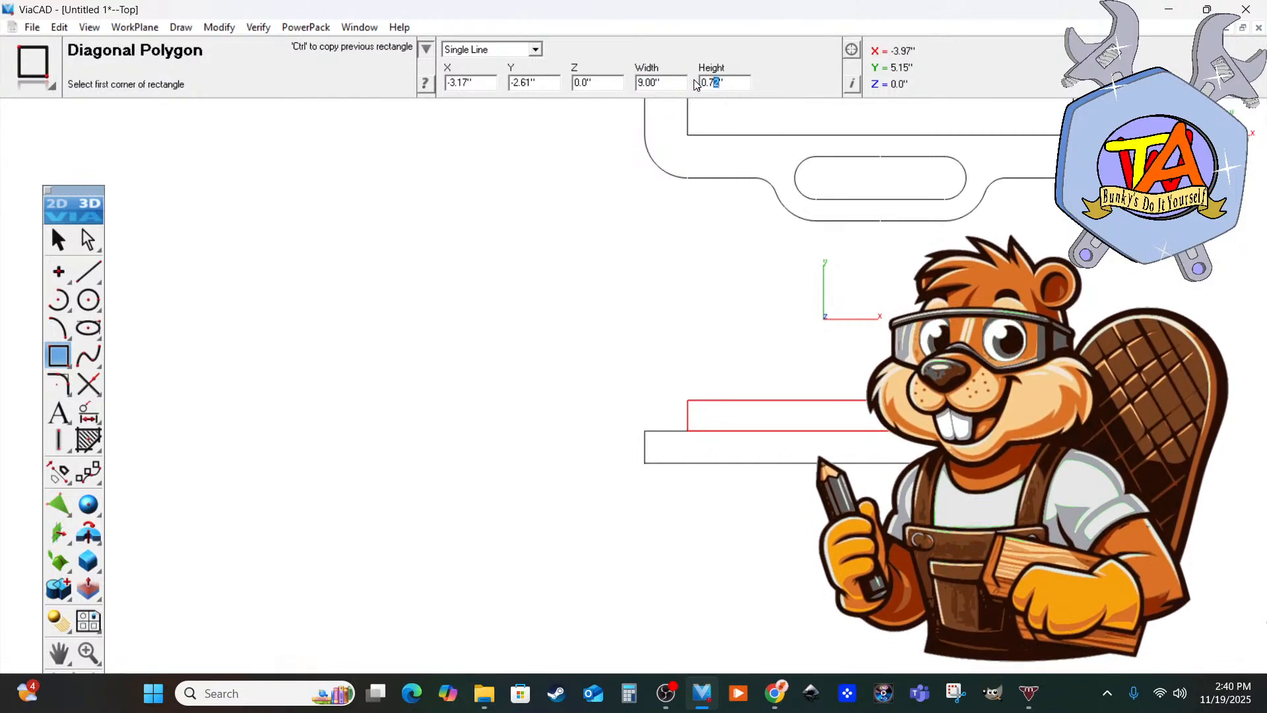
text(5)
key(Return)
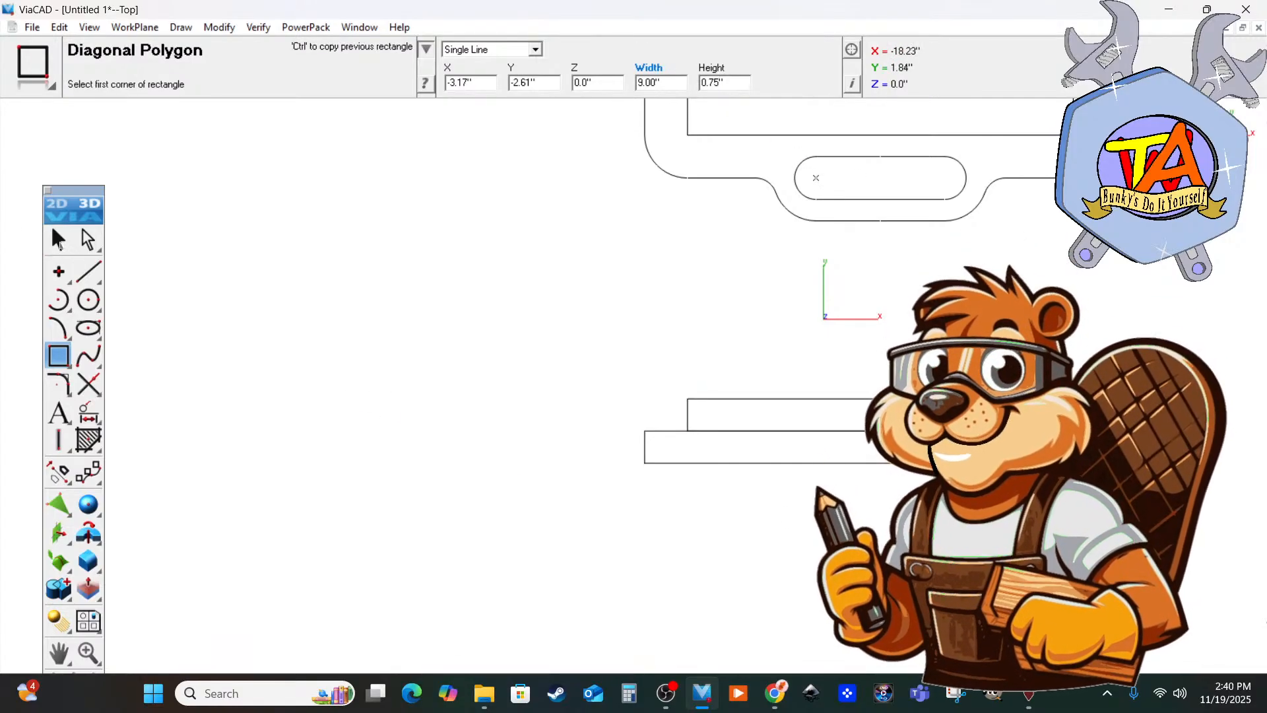
Examine the board outline and the two stacked side-view strips below it.
click(58, 240)
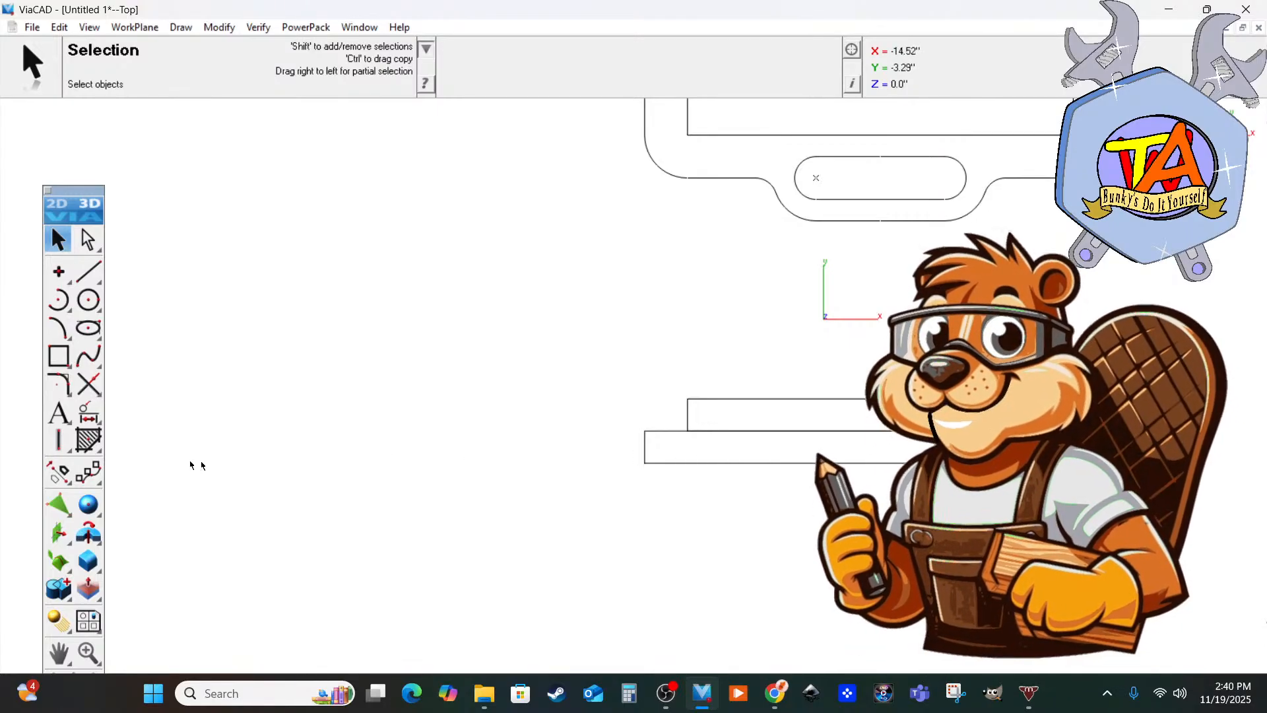
scroll(439, 342, down, 6)
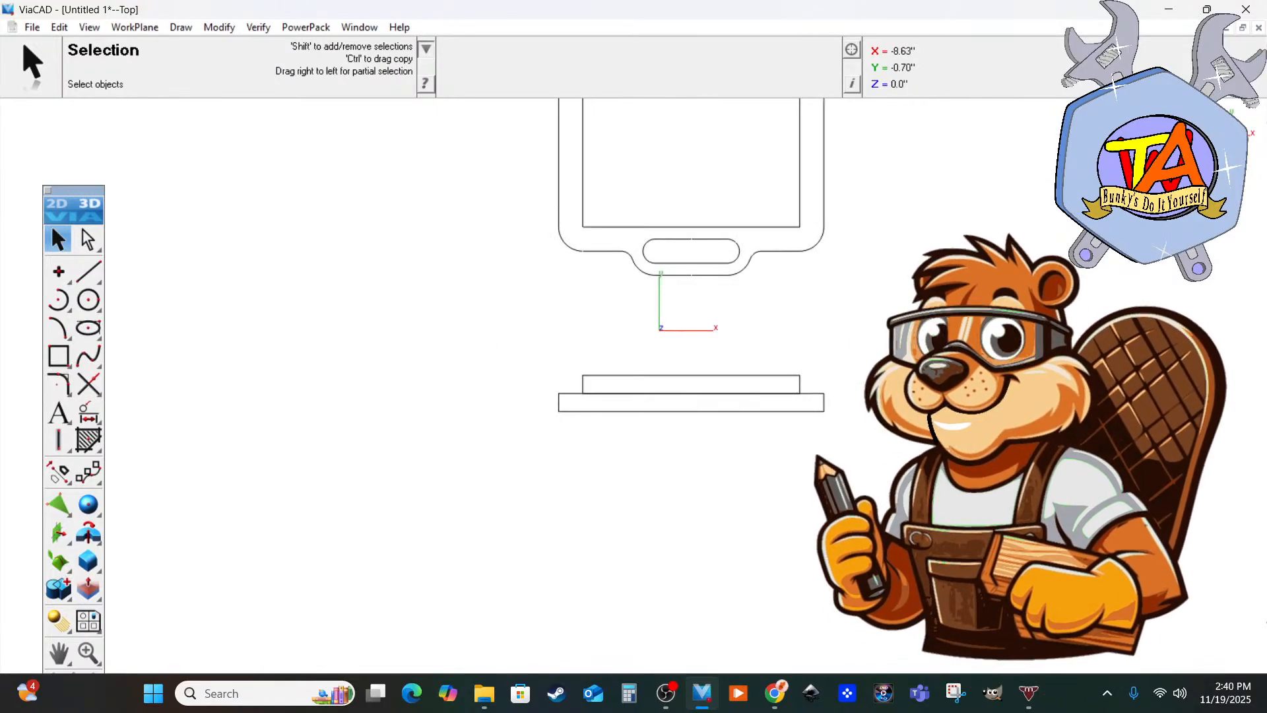
scroll(442, 350, up, 2)
scroll(578, 370, up, 5)
scroll(712, 421, down, 3)
scroll(713, 425, down, 2)
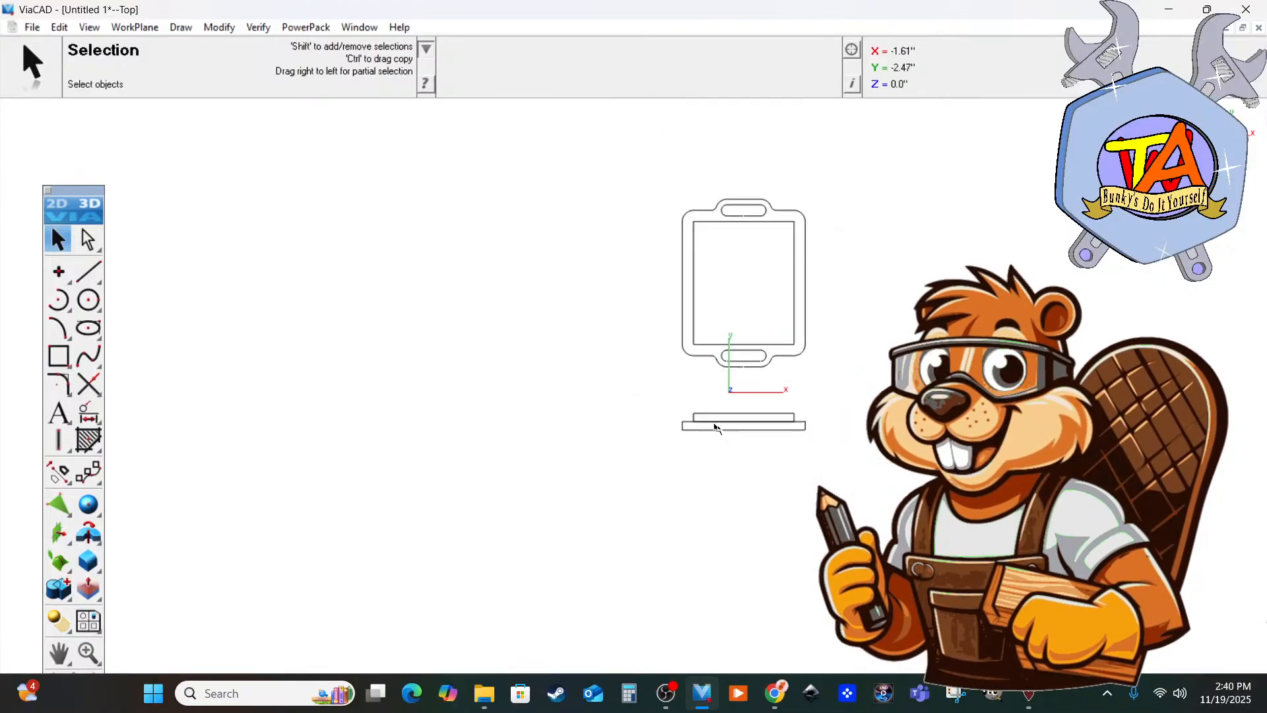
scroll(764, 447, up, 5)
scroll(448, 324, down, 3)
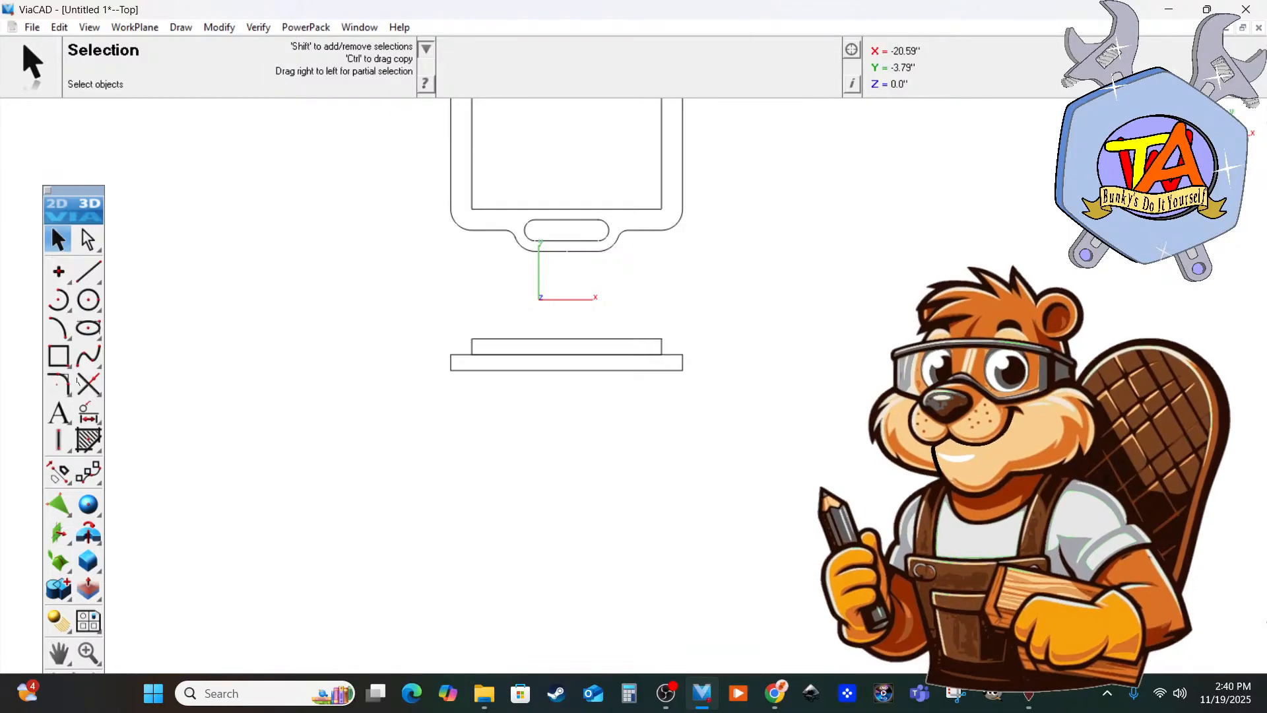
scroll(471, 449, down, 3)
scroll(389, 374, up, 1)
scroll(526, 212, up, 2)
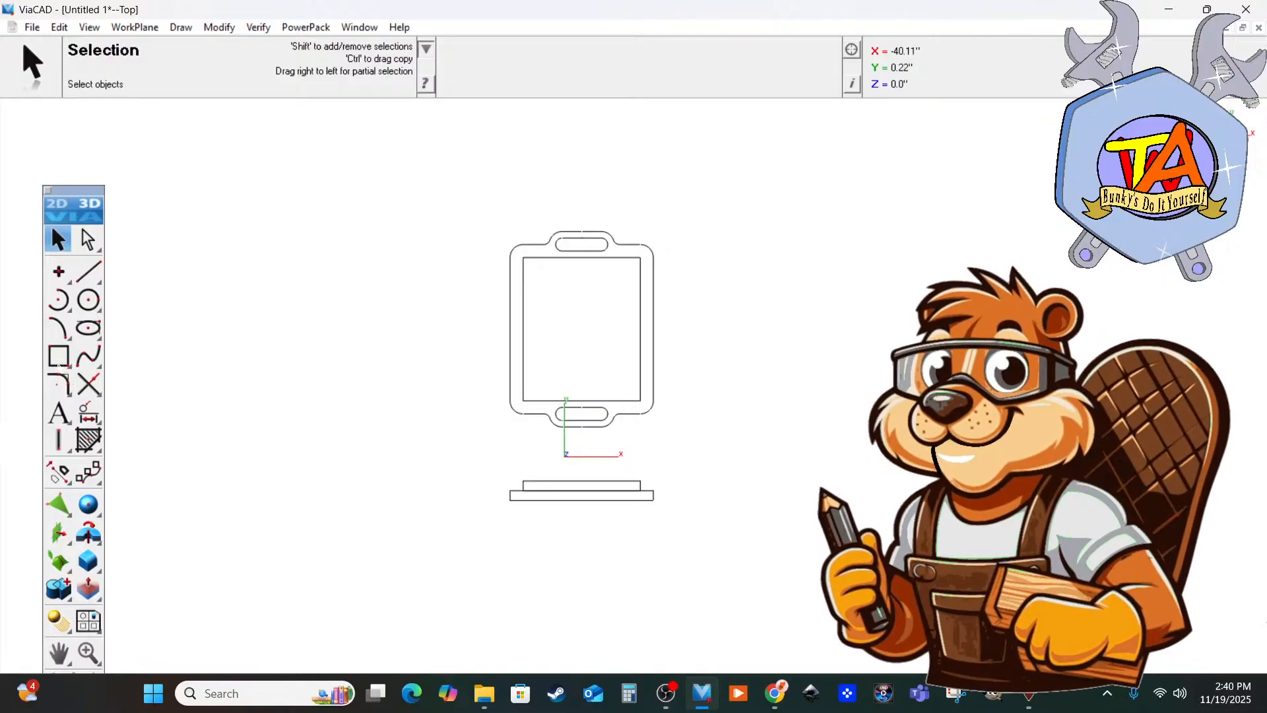
Fillet all four corners of the board's inner rectangle with a 1.00 inch radius.
click(59, 384)
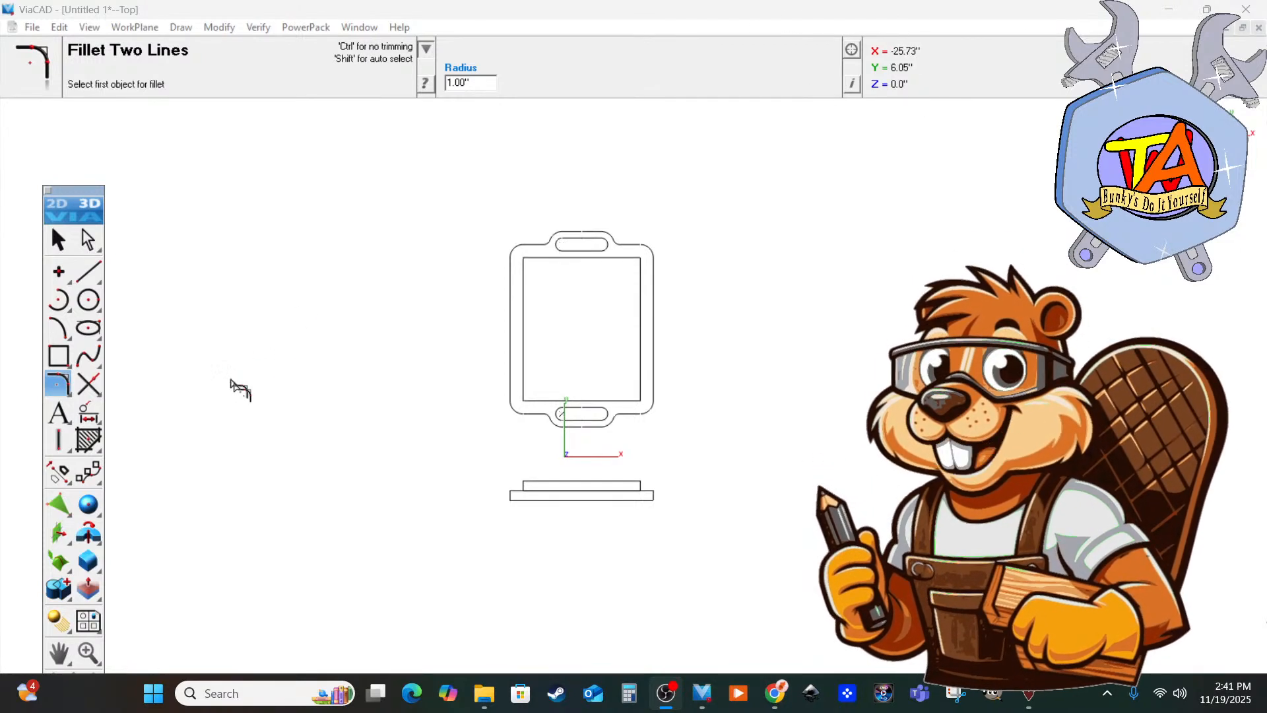
click(523, 276)
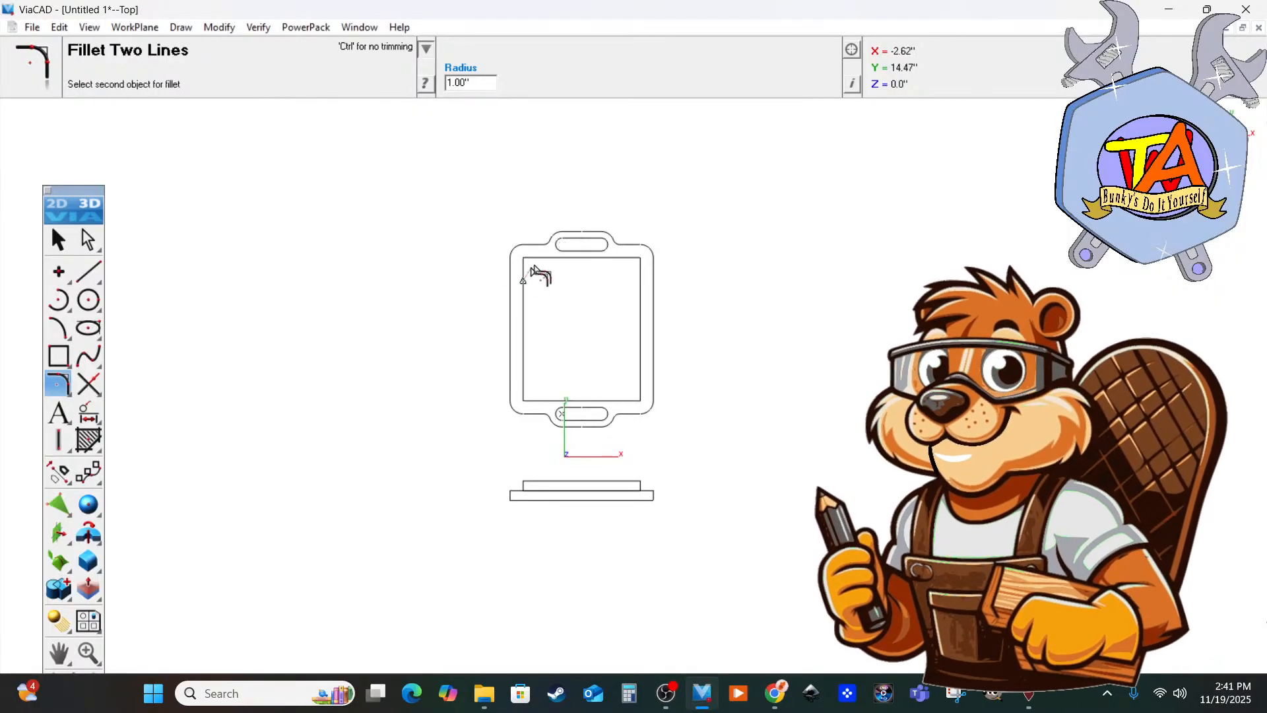
click(543, 257)
click(630, 258)
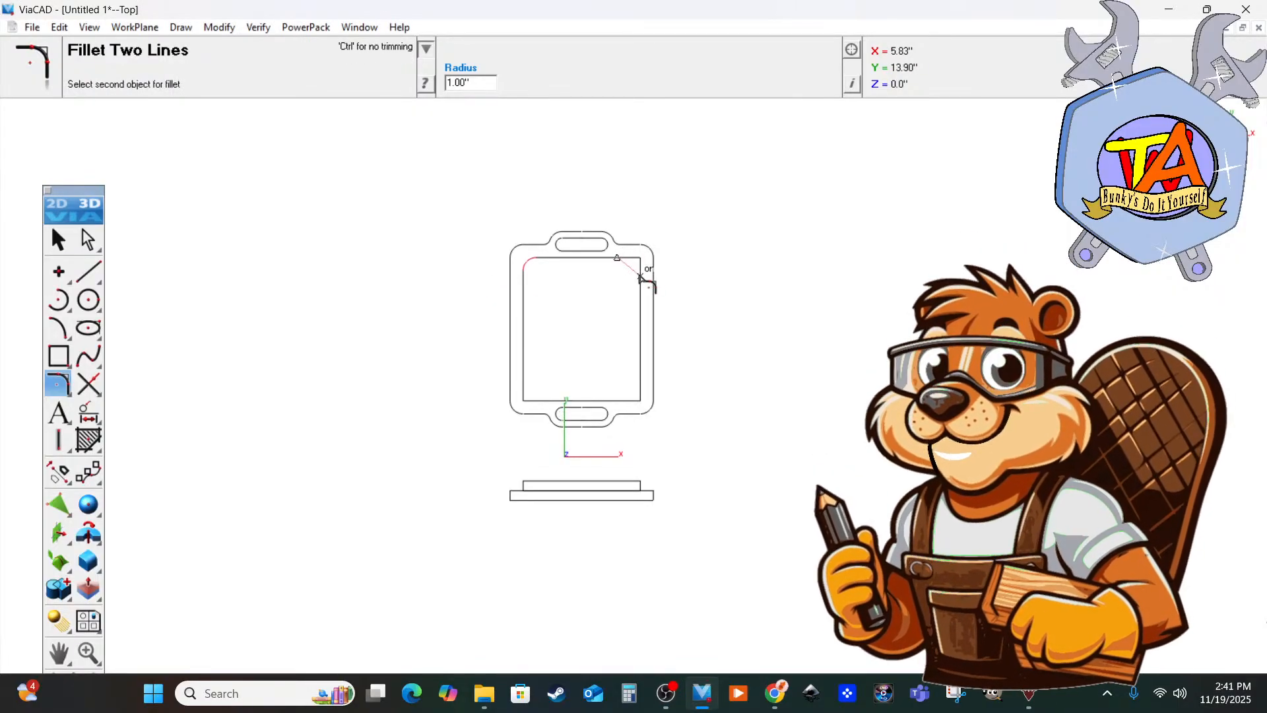
click(640, 284)
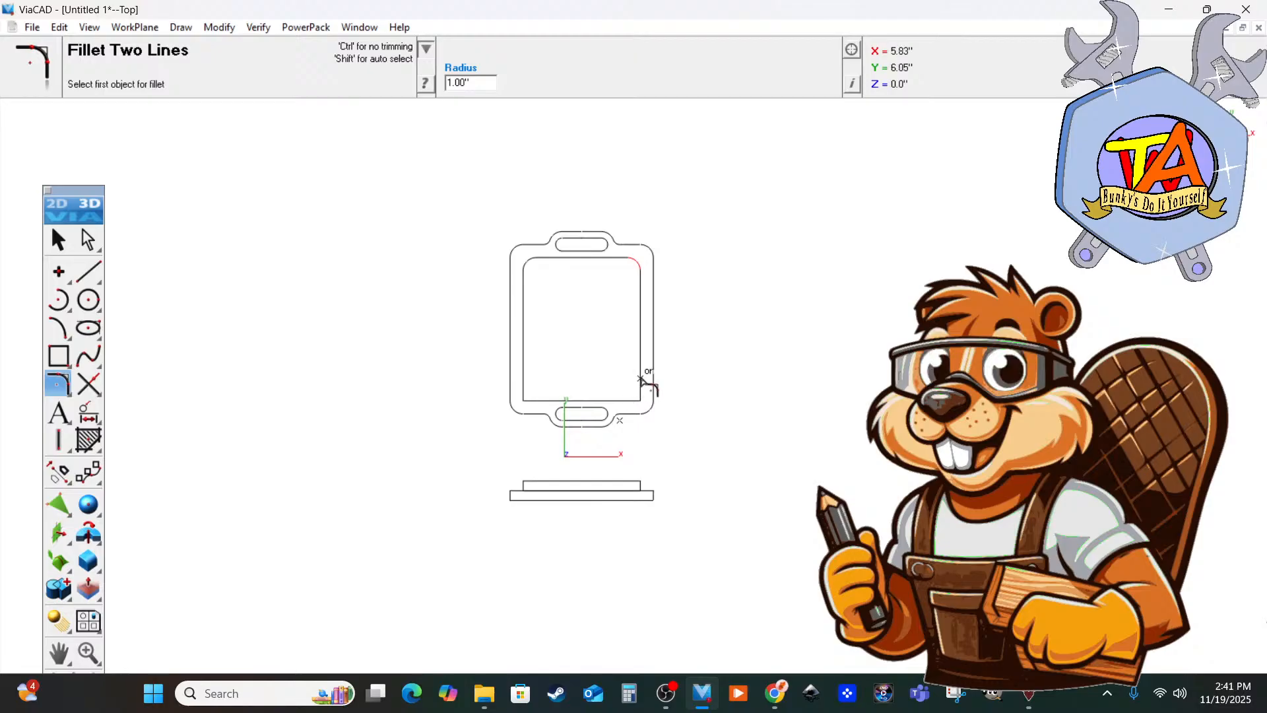
click(640, 380)
click(624, 400)
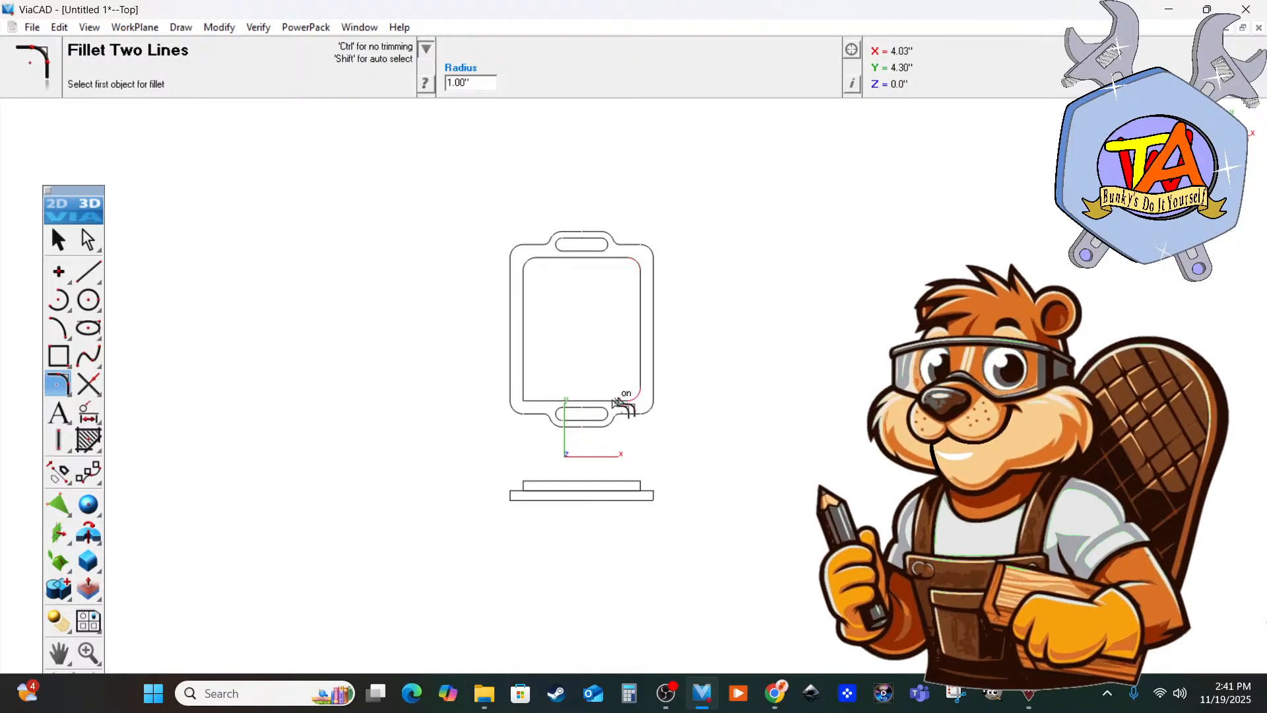
click(538, 399)
click(525, 387)
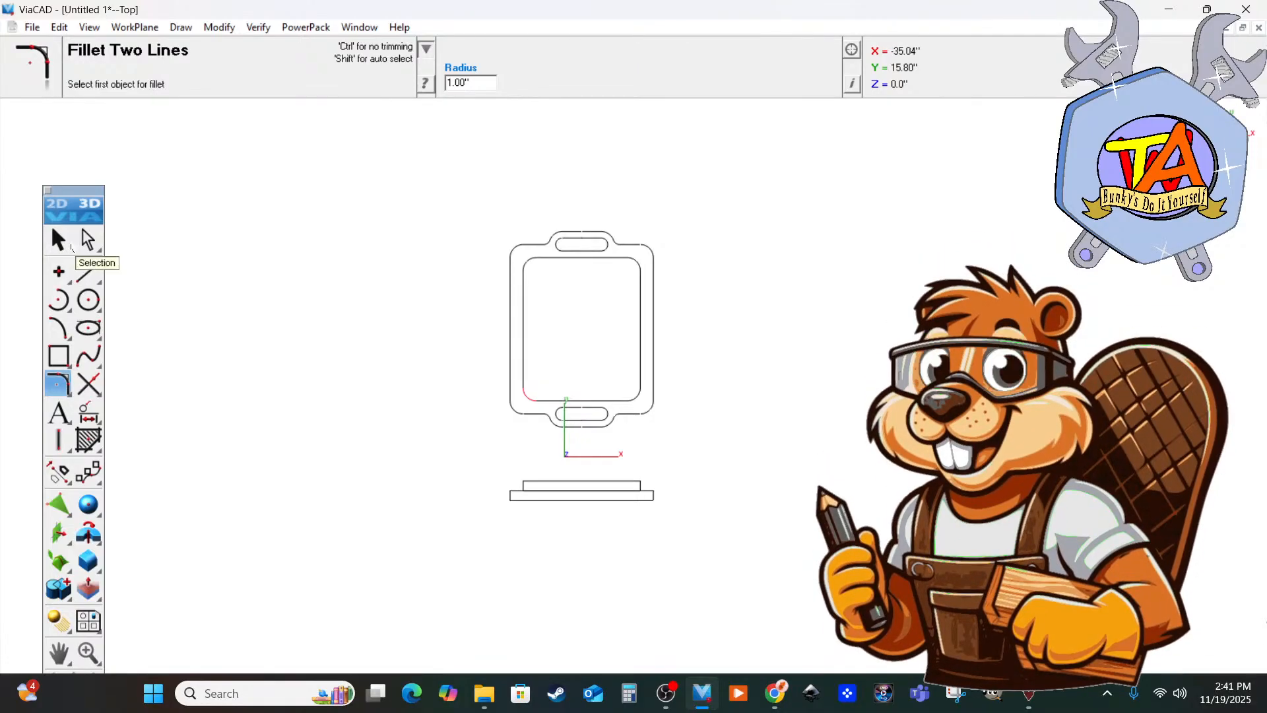
click(58, 238)
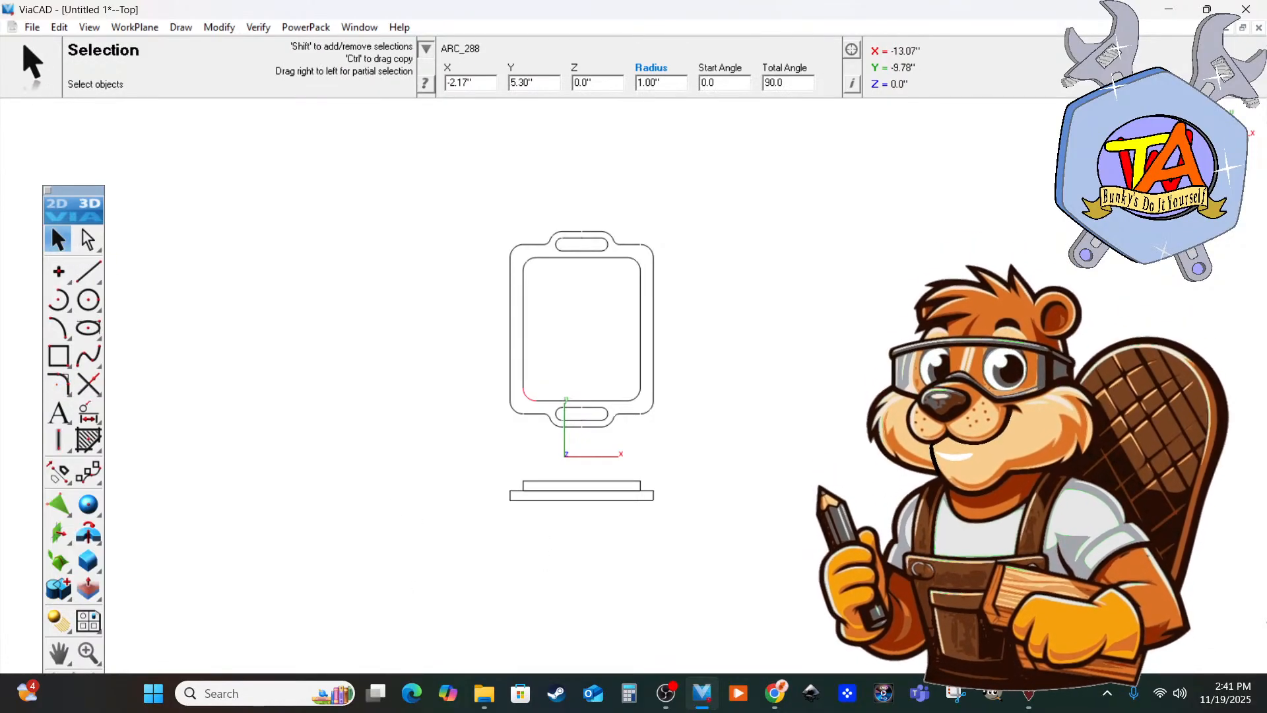
Draw two narrow upright stems about 0.40 inch wide and 1.00 inch tall, rising through the lower strip into the upper strip near both ends.
scroll(619, 572, up, 3)
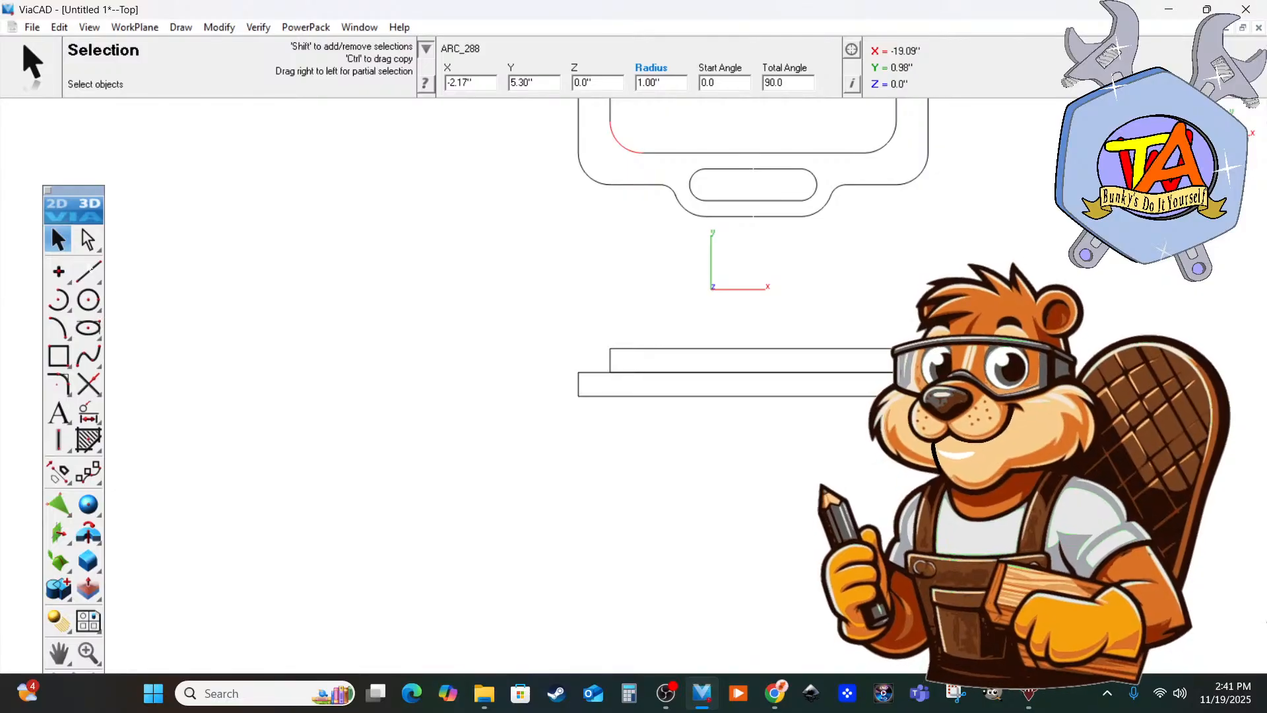
click(88, 270)
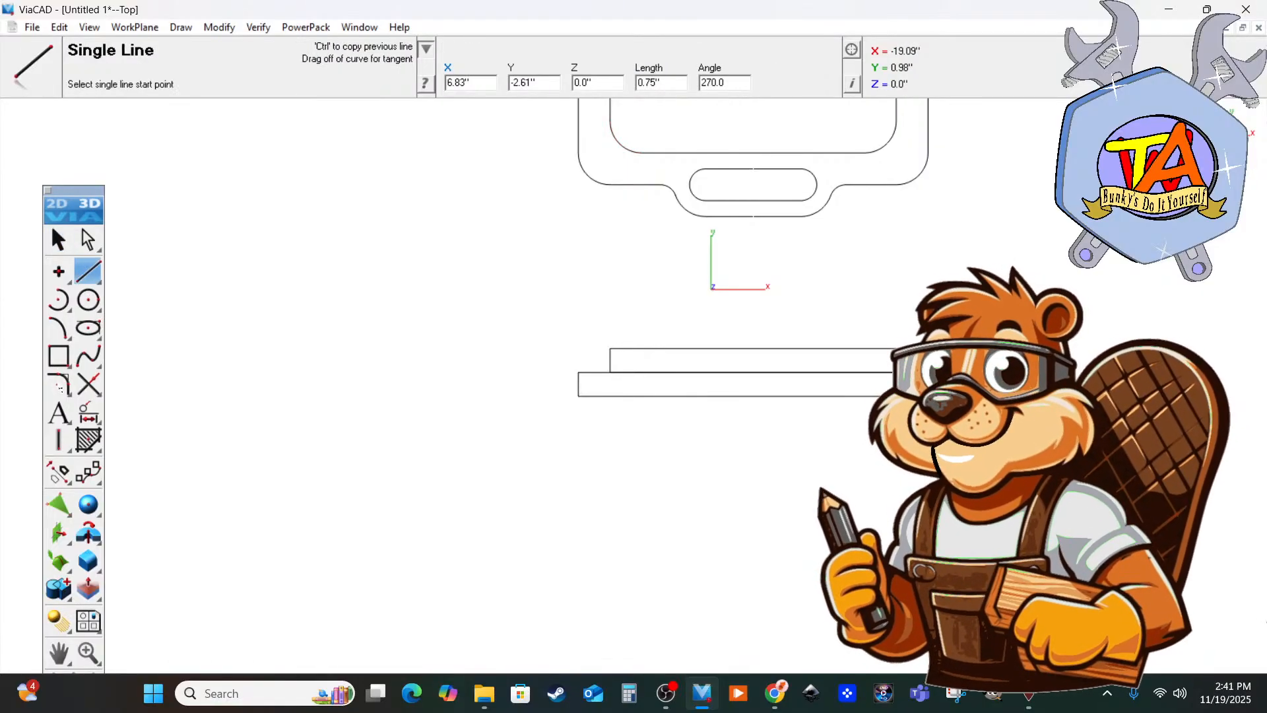
scroll(639, 439, up, 2)
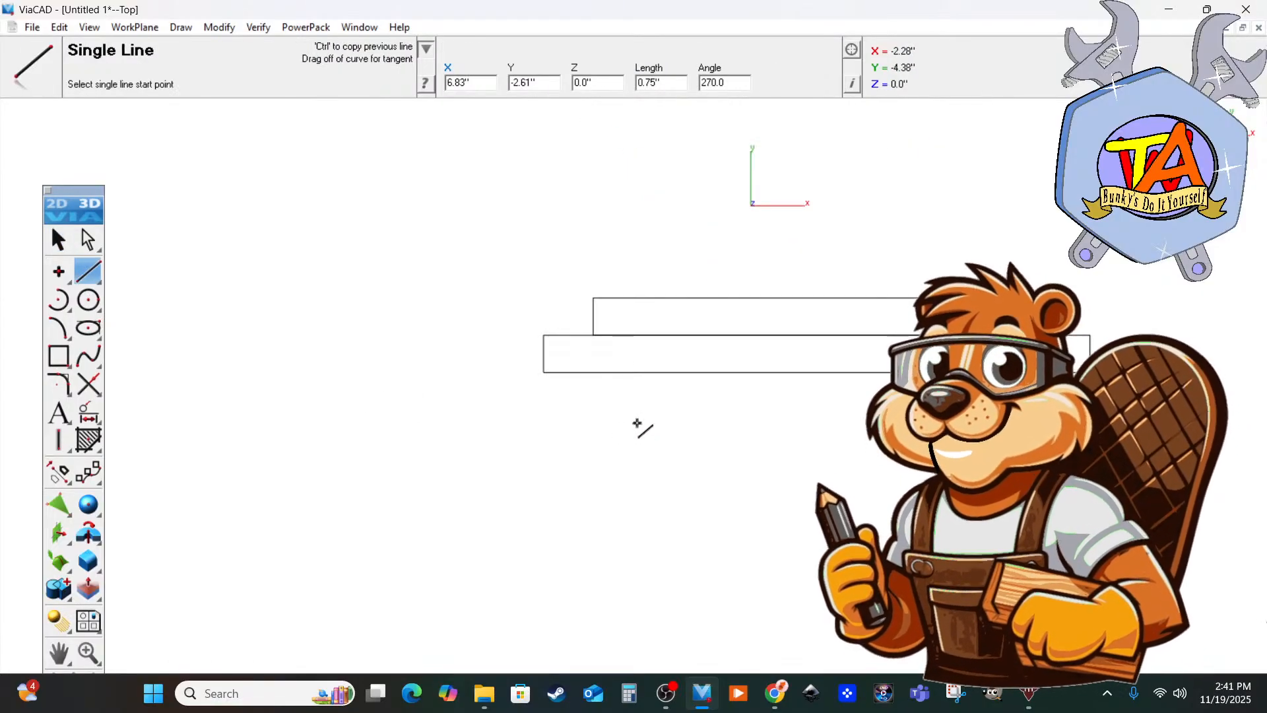
click(613, 322)
click(613, 372)
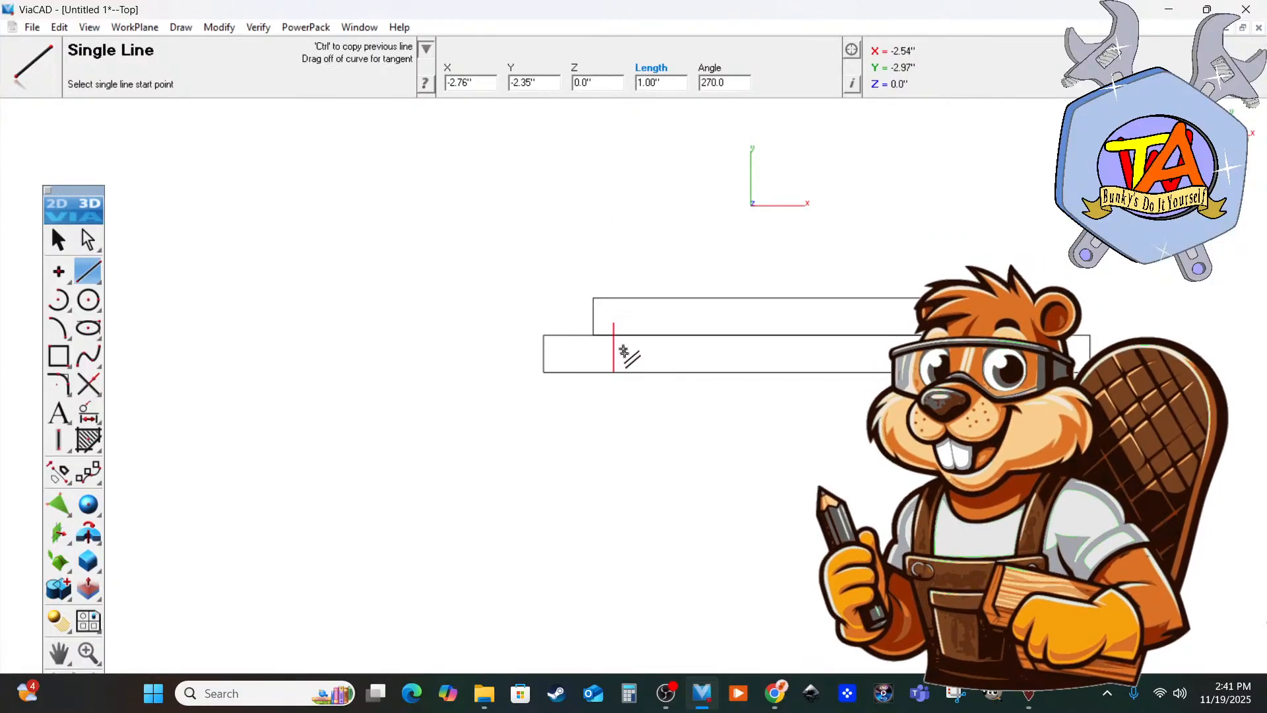
click(614, 324)
click(632, 324)
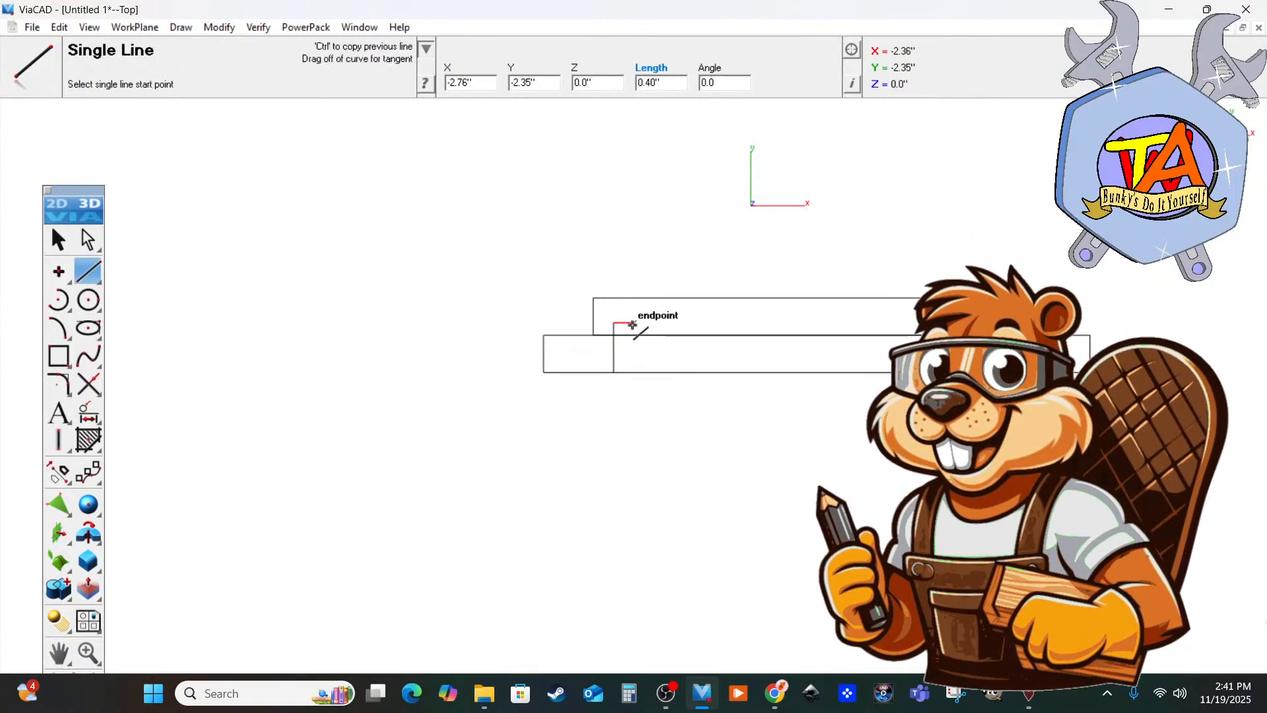
click(632, 324)
click(634, 371)
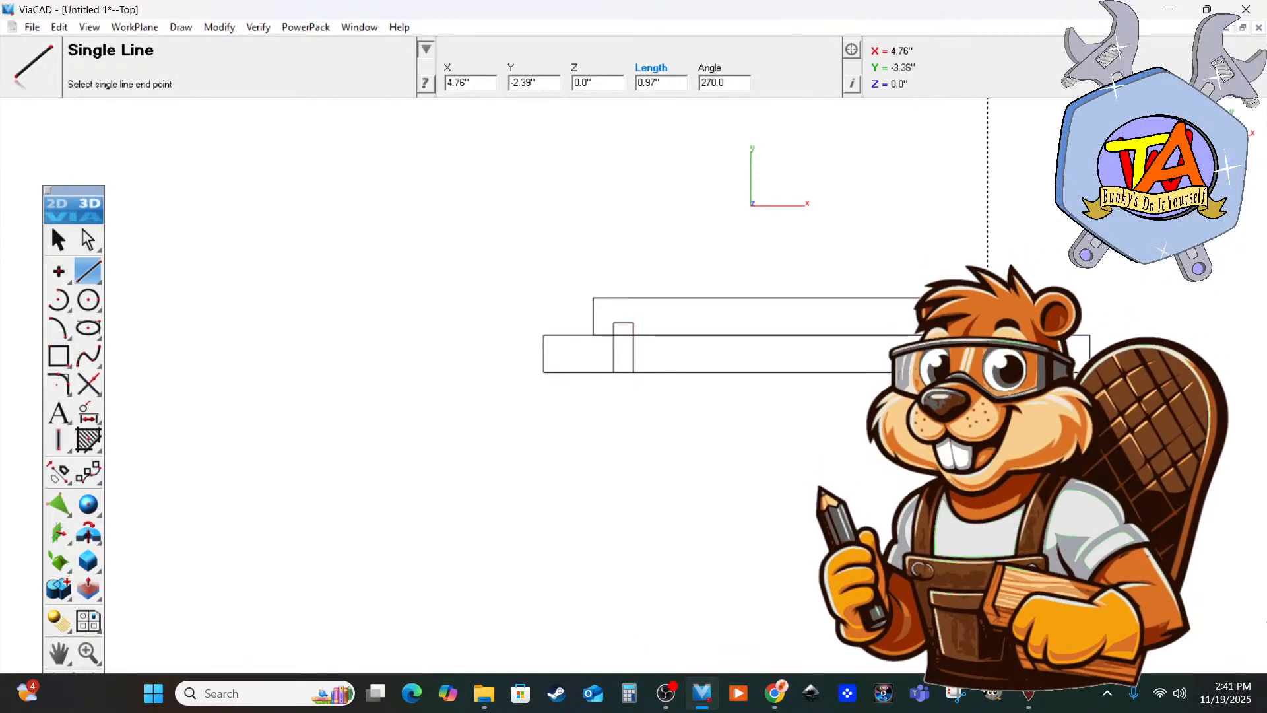
click(986, 372)
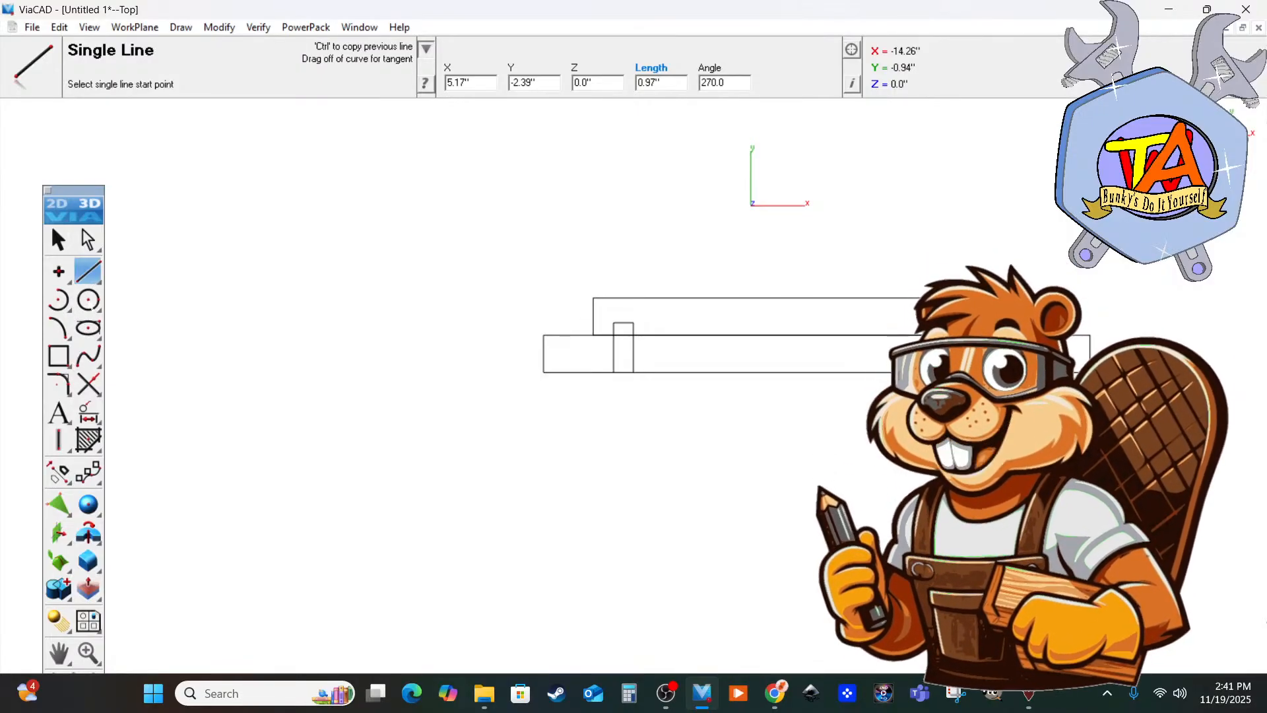
Draw two concentric circles of about 1.06 and 2.00 inch diameter for a wheel below the left end of the lower strip.
click(88, 300)
click(566, 426)
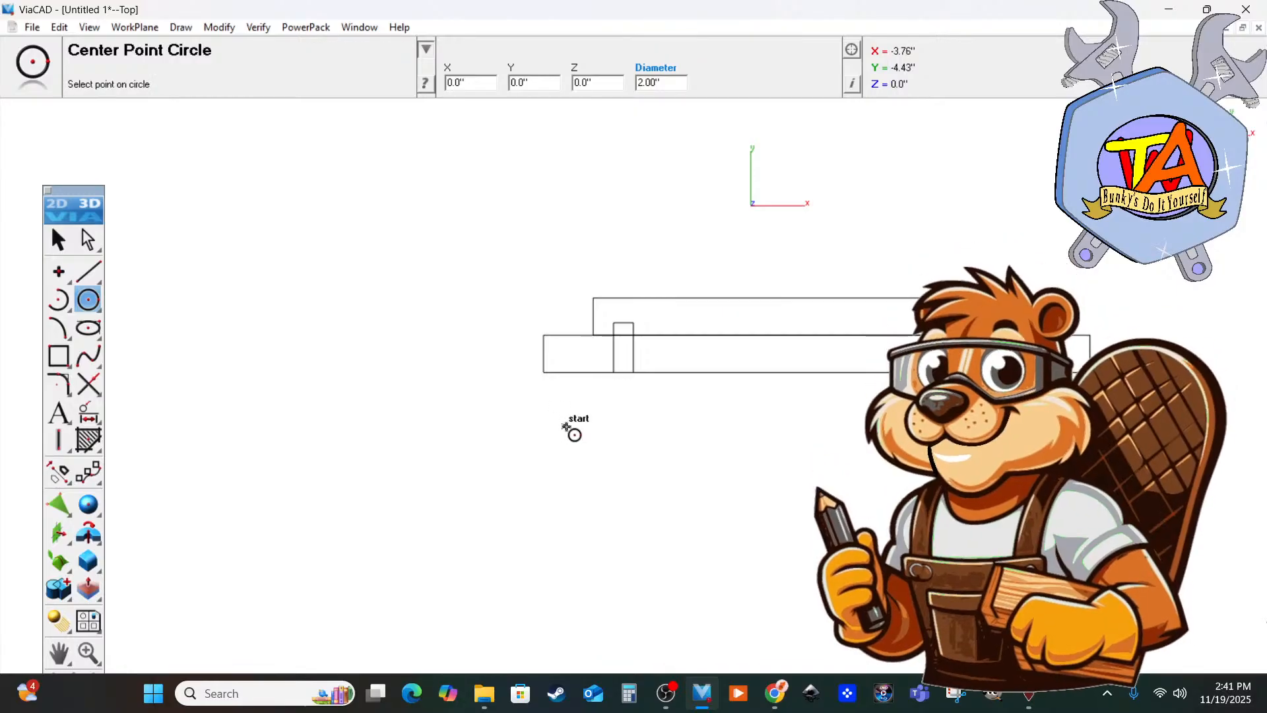
click(589, 416)
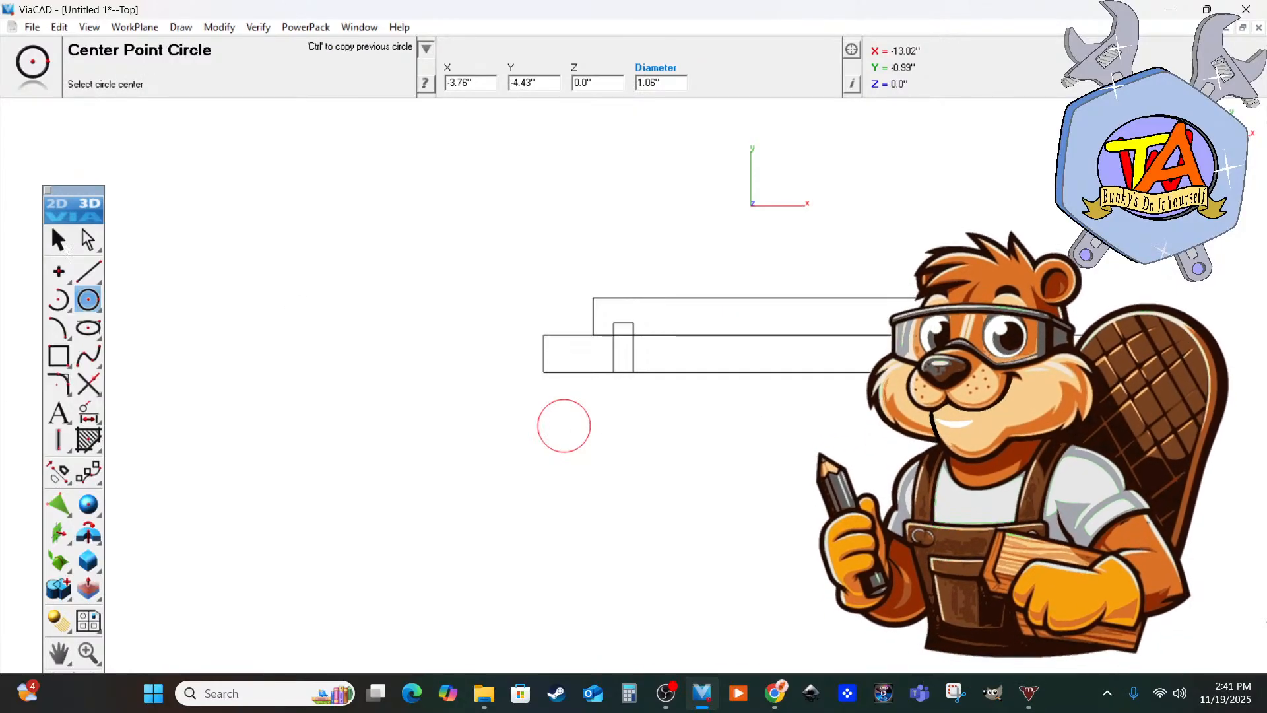
click(58, 240)
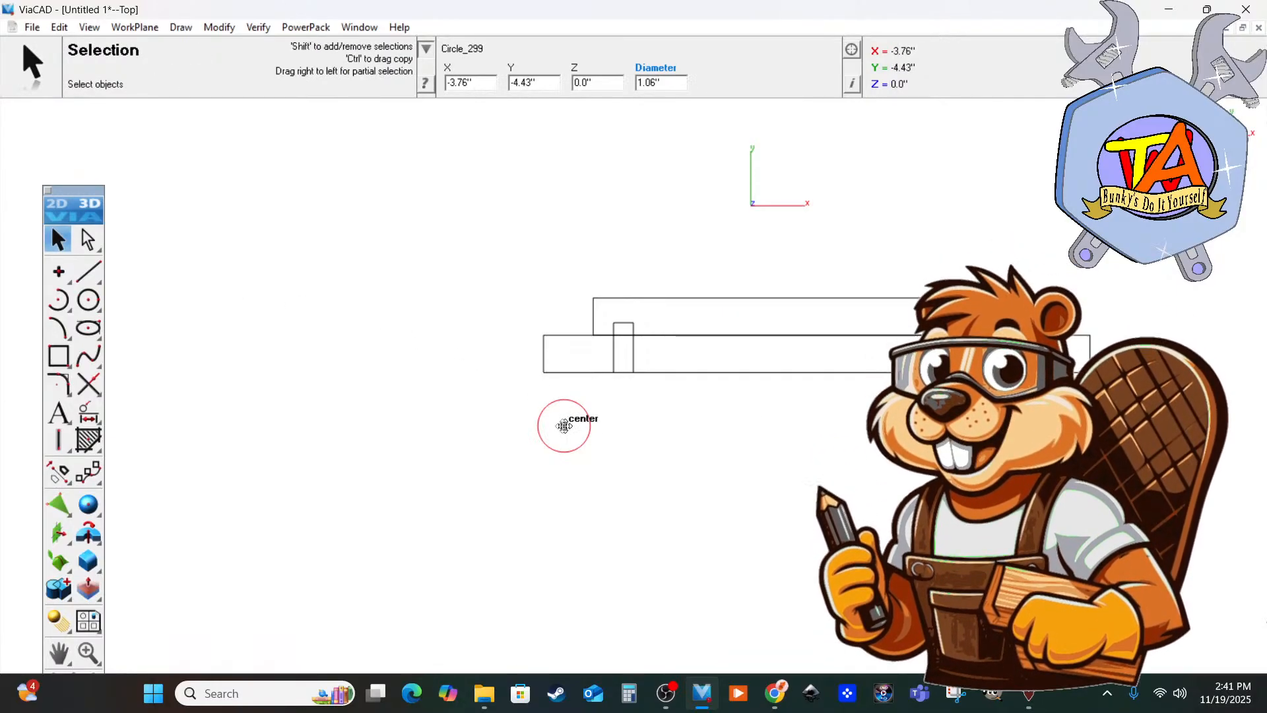
click(87, 299)
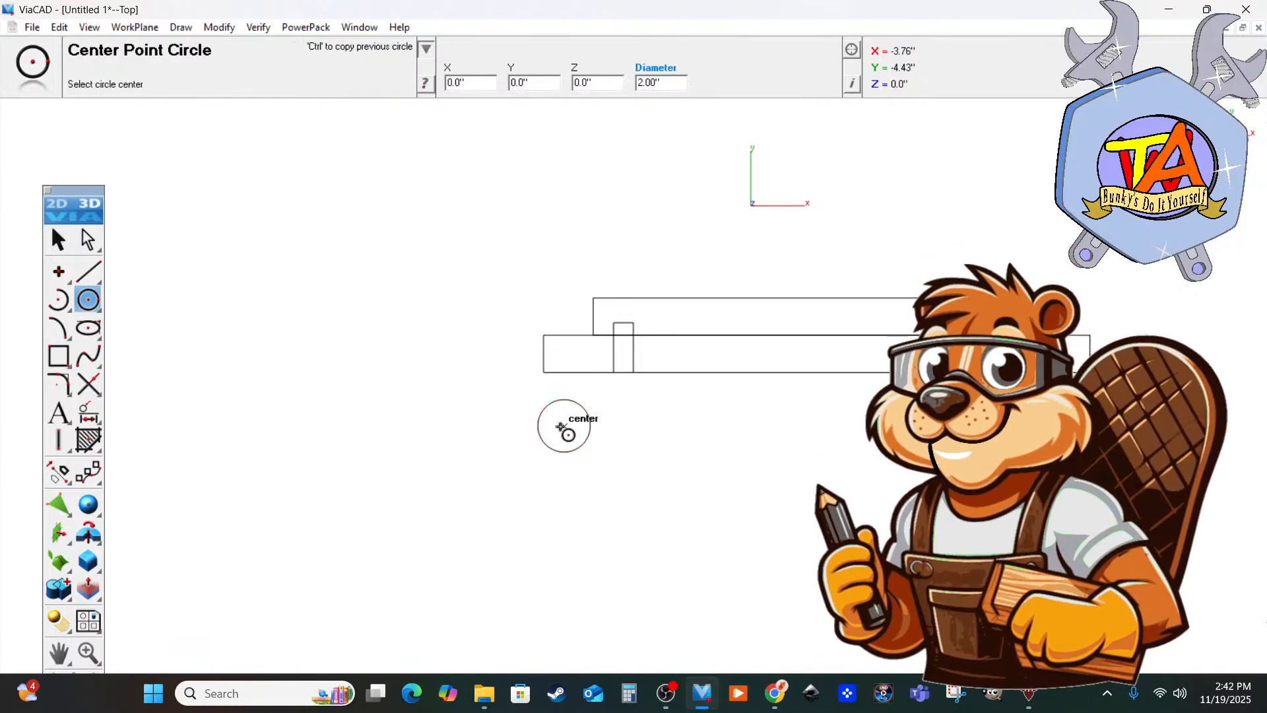
click(560, 427)
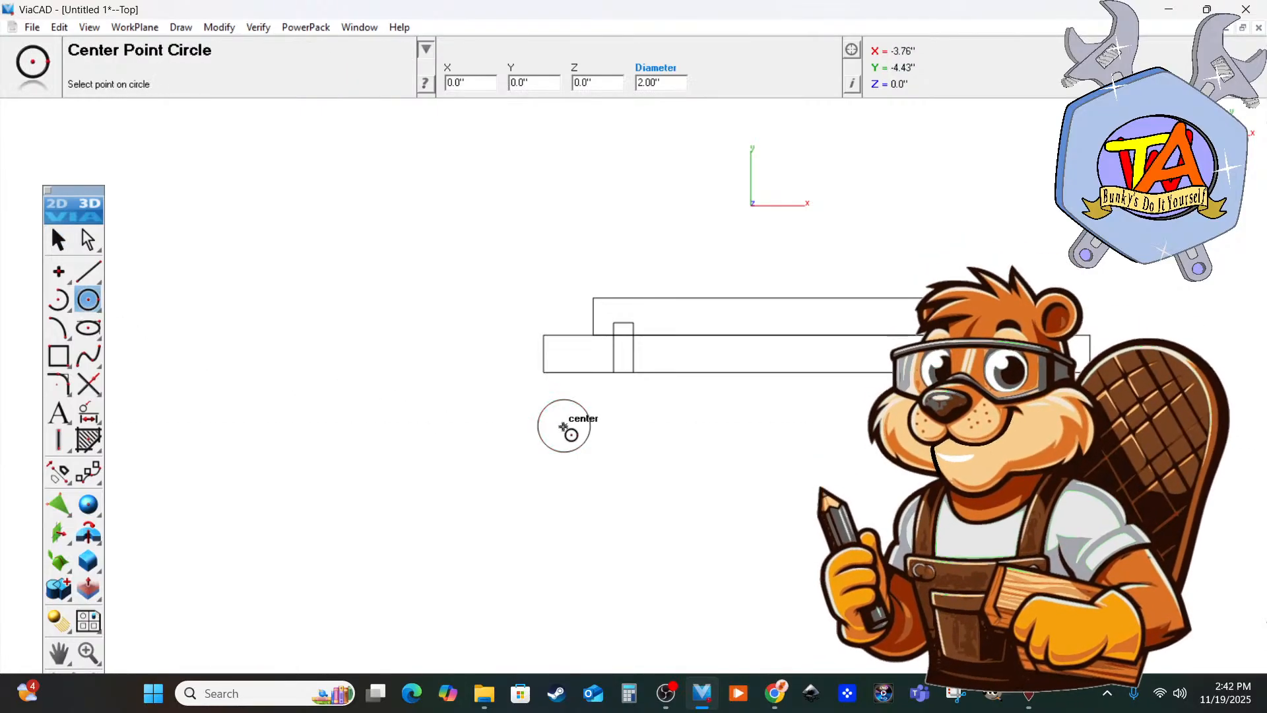
click(607, 400)
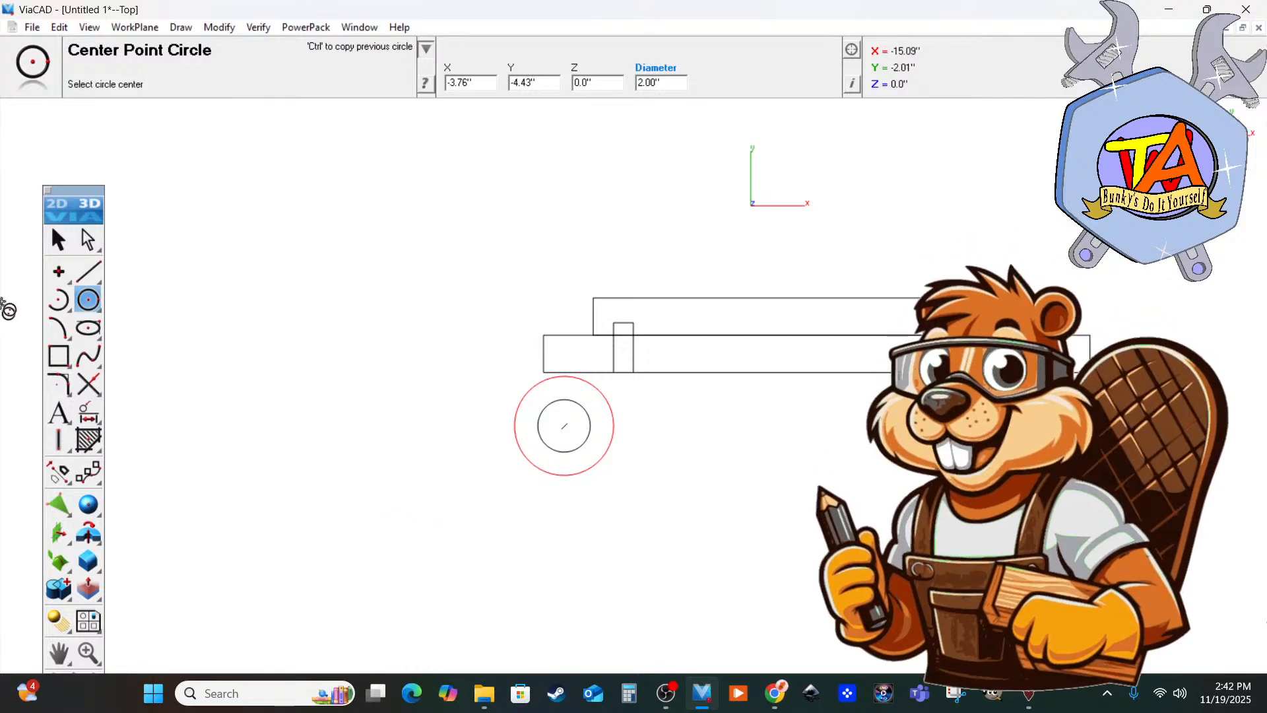
Extend the left stem's right edge downward with a 1.07 inch vertical line and add a 0.32 inch diagonal at 225 degrees from its lower end.
click(88, 271)
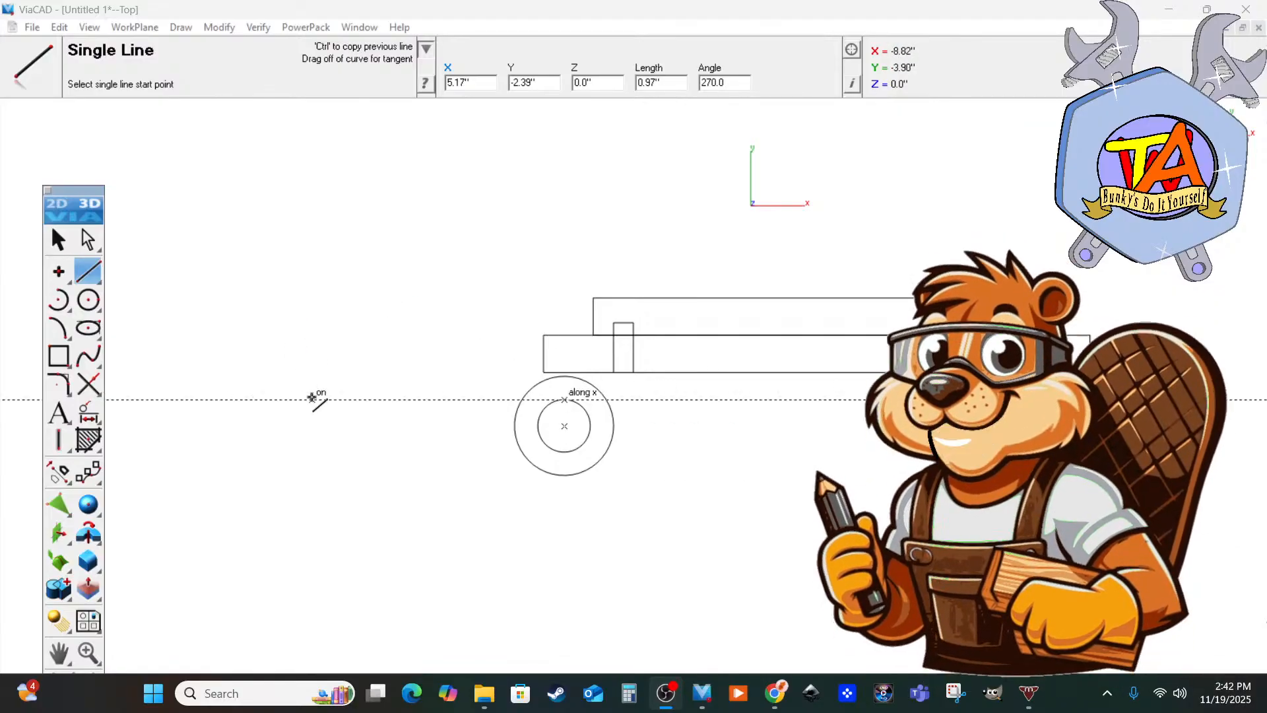
click(633, 372)
click(634, 426)
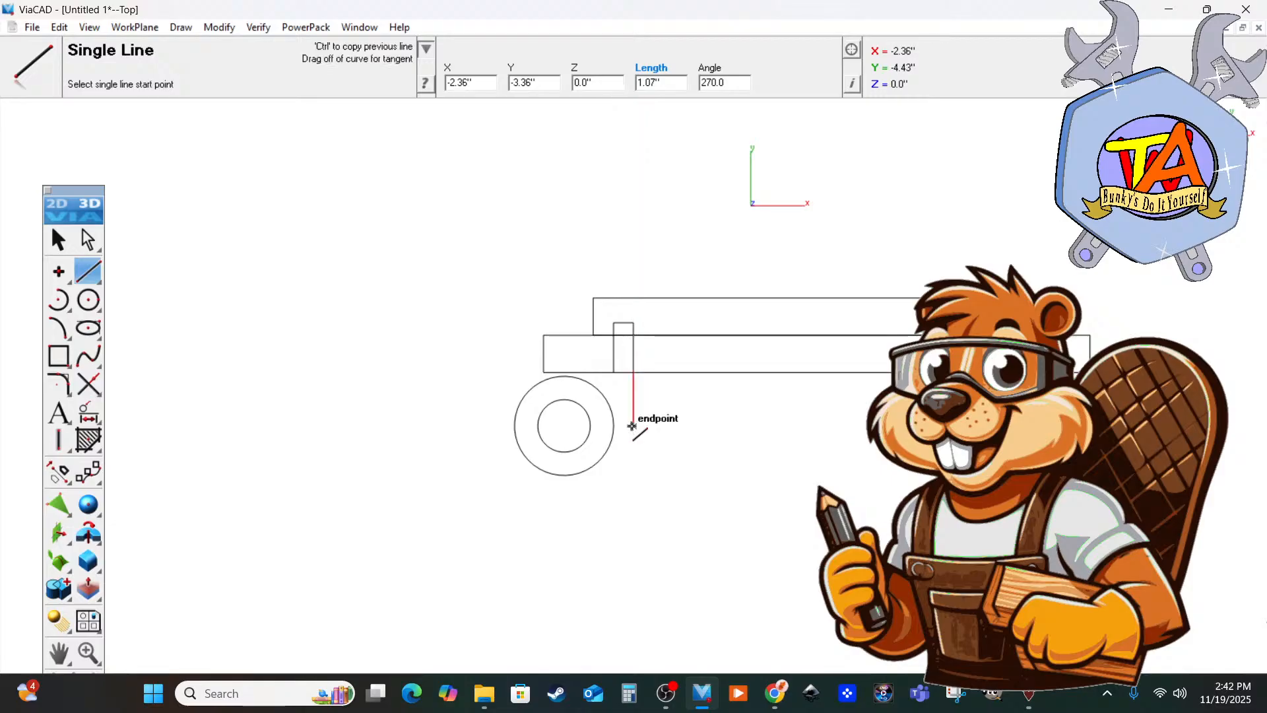
click(633, 426)
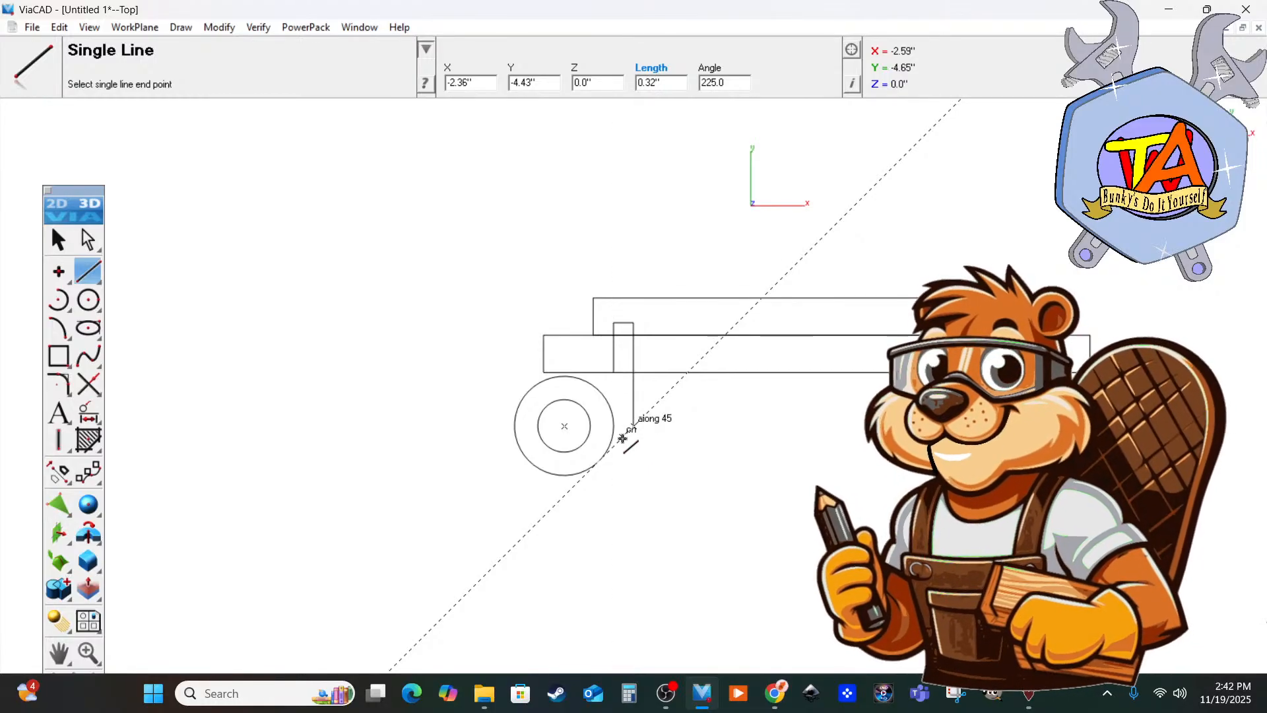
click(623, 436)
Move both wheel circles horizontally so the outer circle's right quadrant meets the lower end of the vertical line.
click(58, 239)
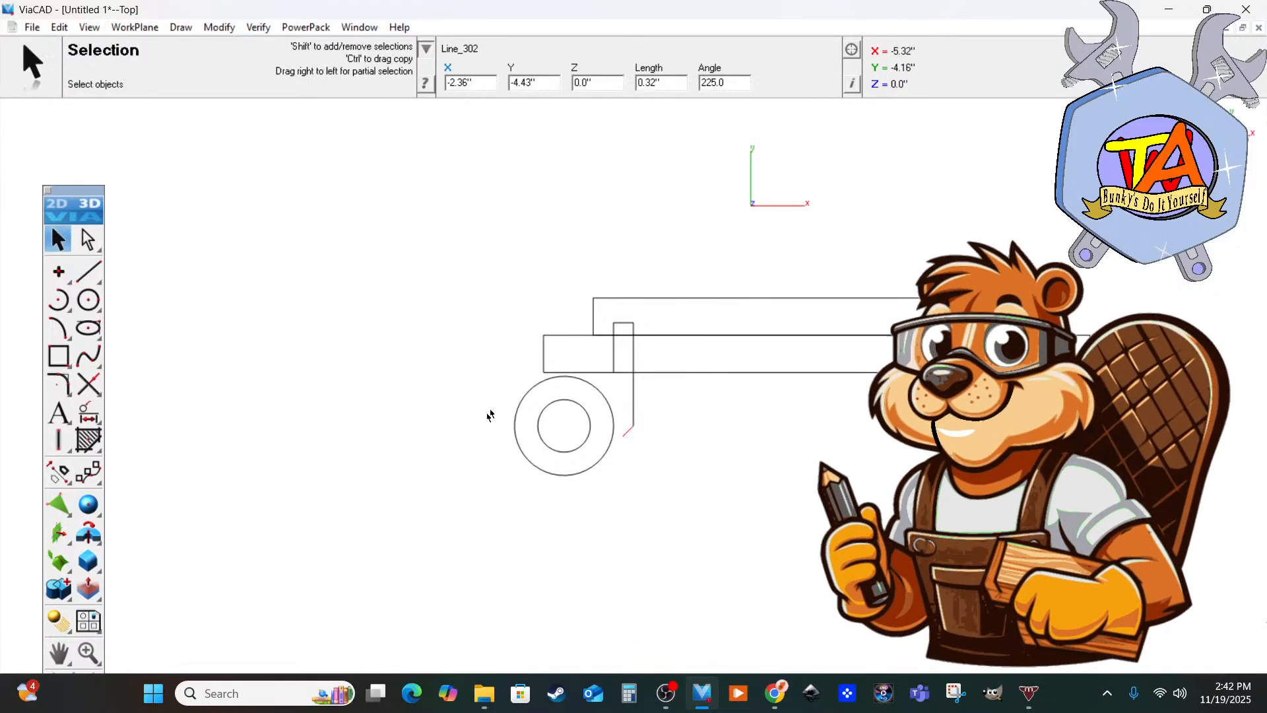
drag(439, 359, 617, 508)
drag(489, 374, 616, 521)
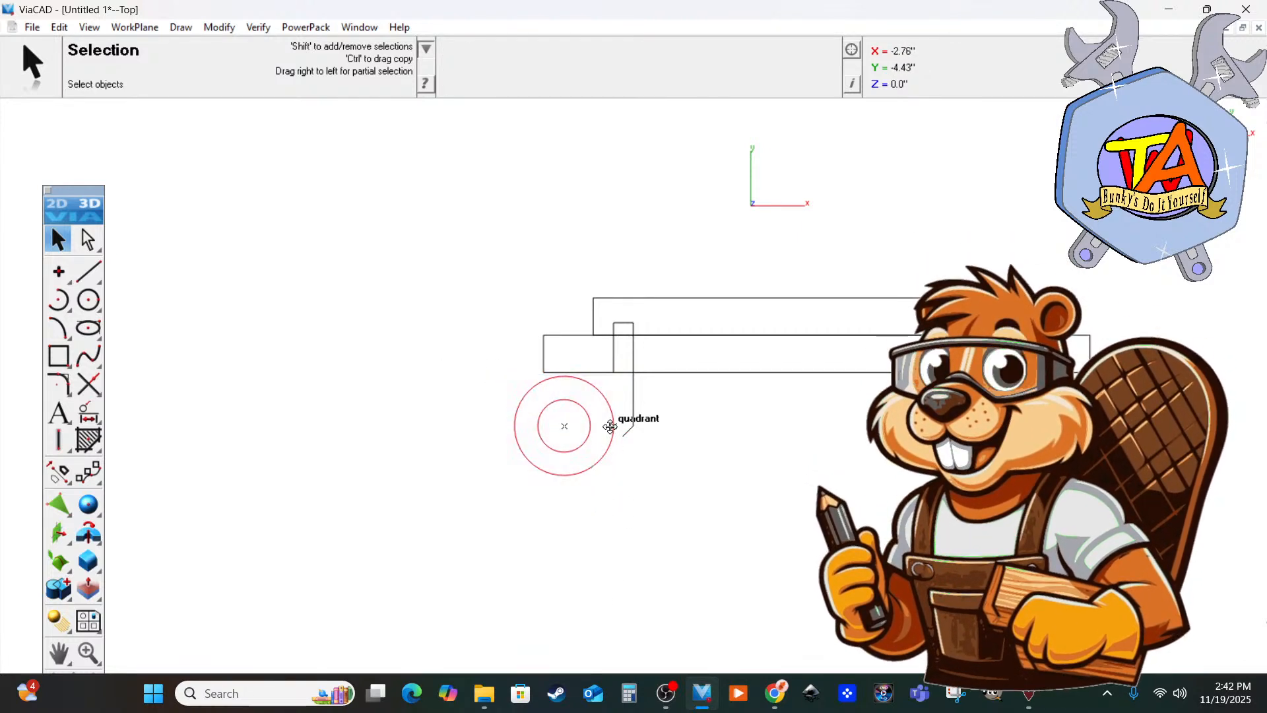
drag(615, 440, 633, 425)
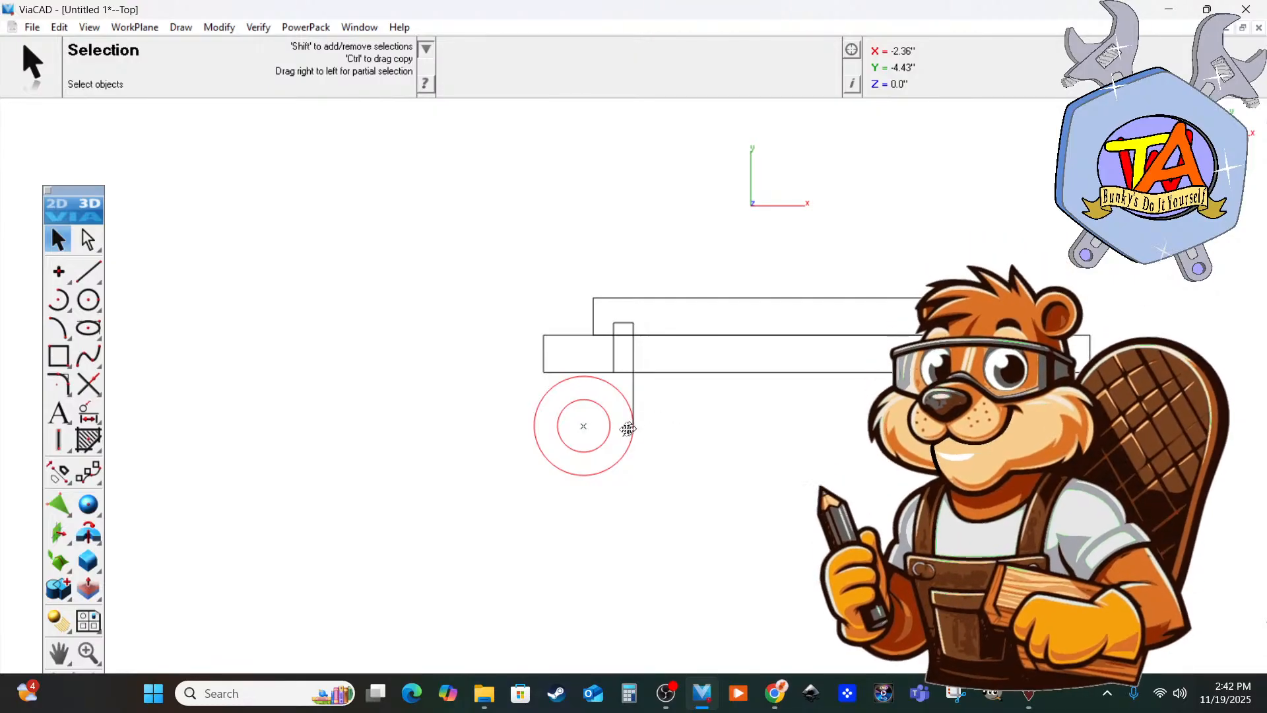
Delete the short diagonal line at the lower end of the vertical line beside the wheel.
click(687, 459)
click(630, 428)
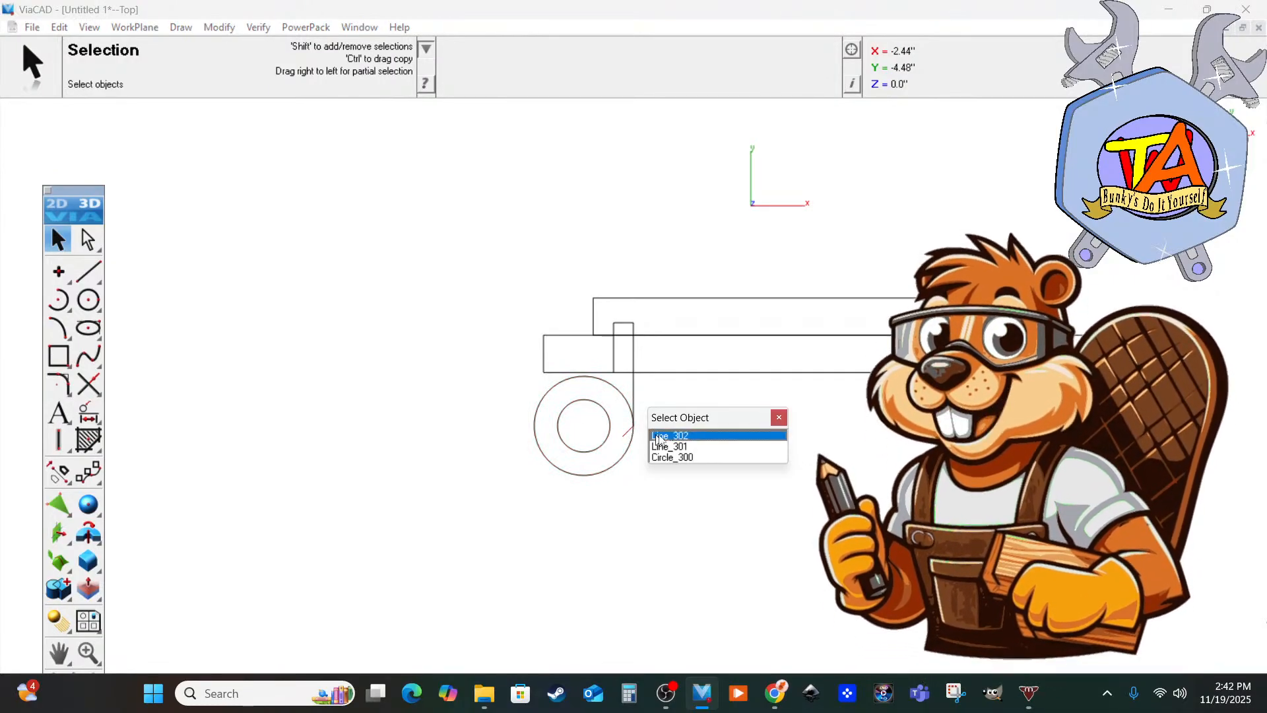
click(658, 437)
click(646, 440)
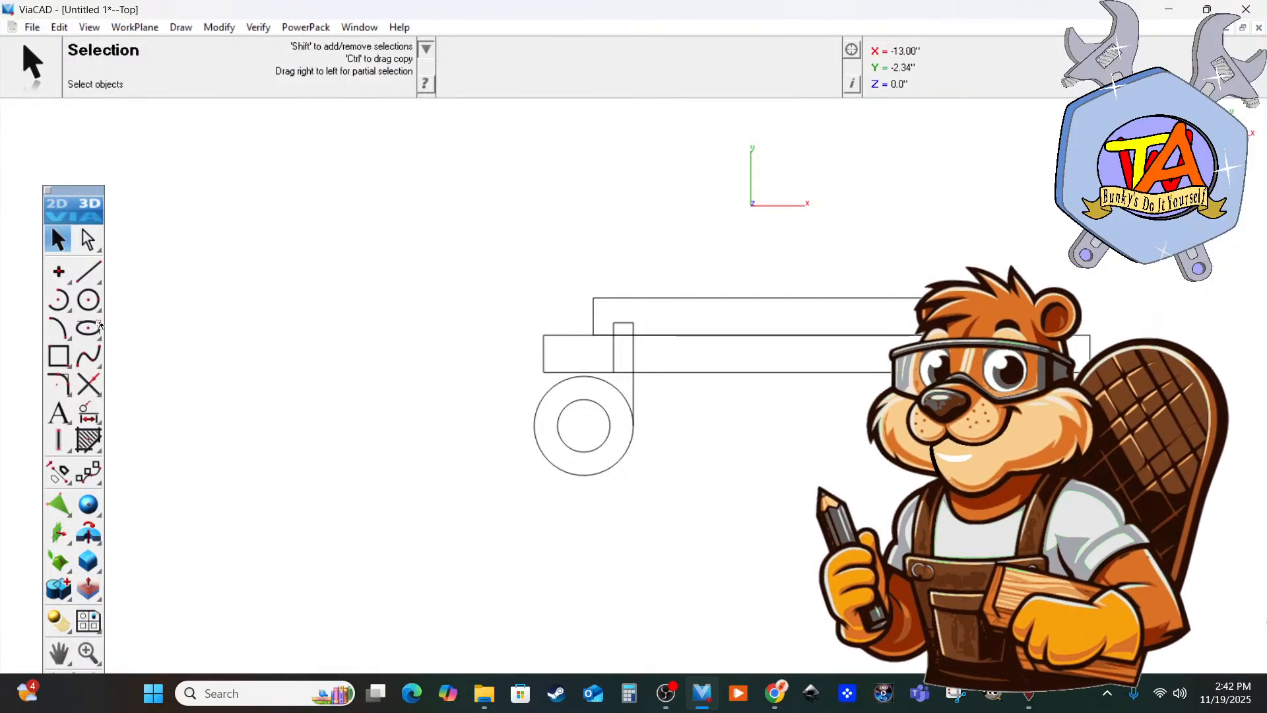
Draw a 0.60 inch line from the top of the outer wheel circle to the lower left corner of the stem.
click(88, 270)
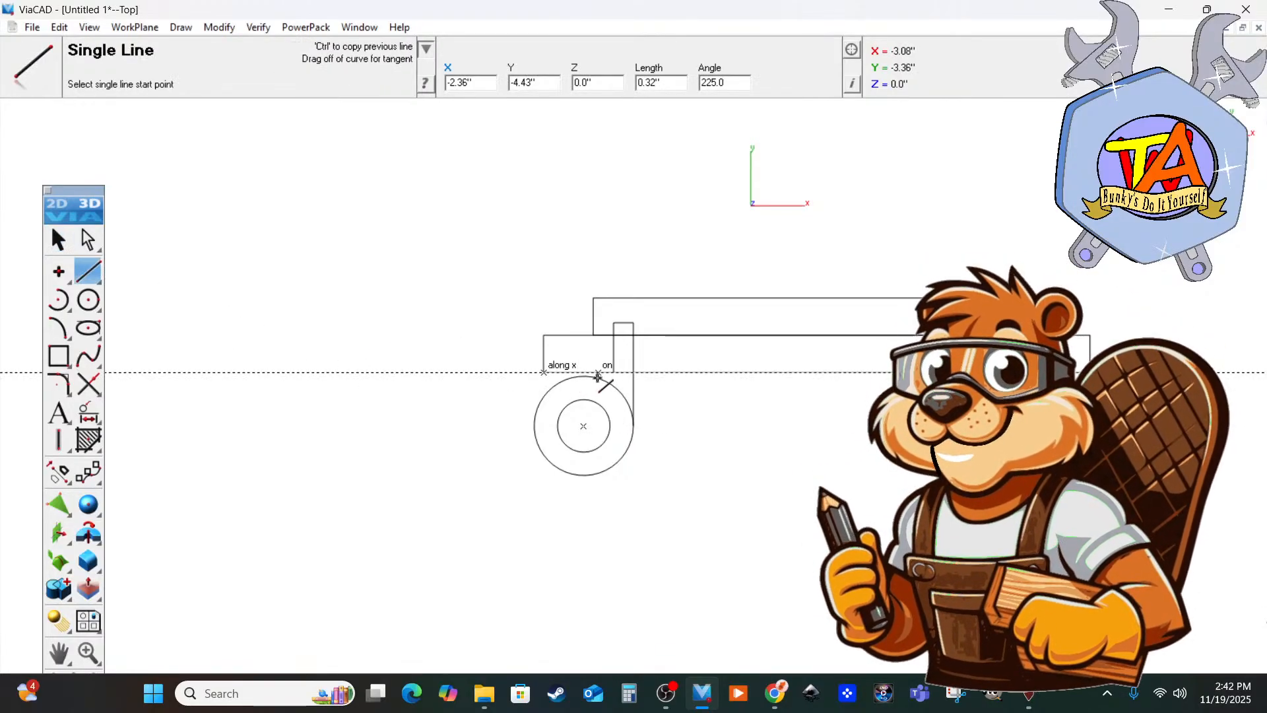
click(585, 377)
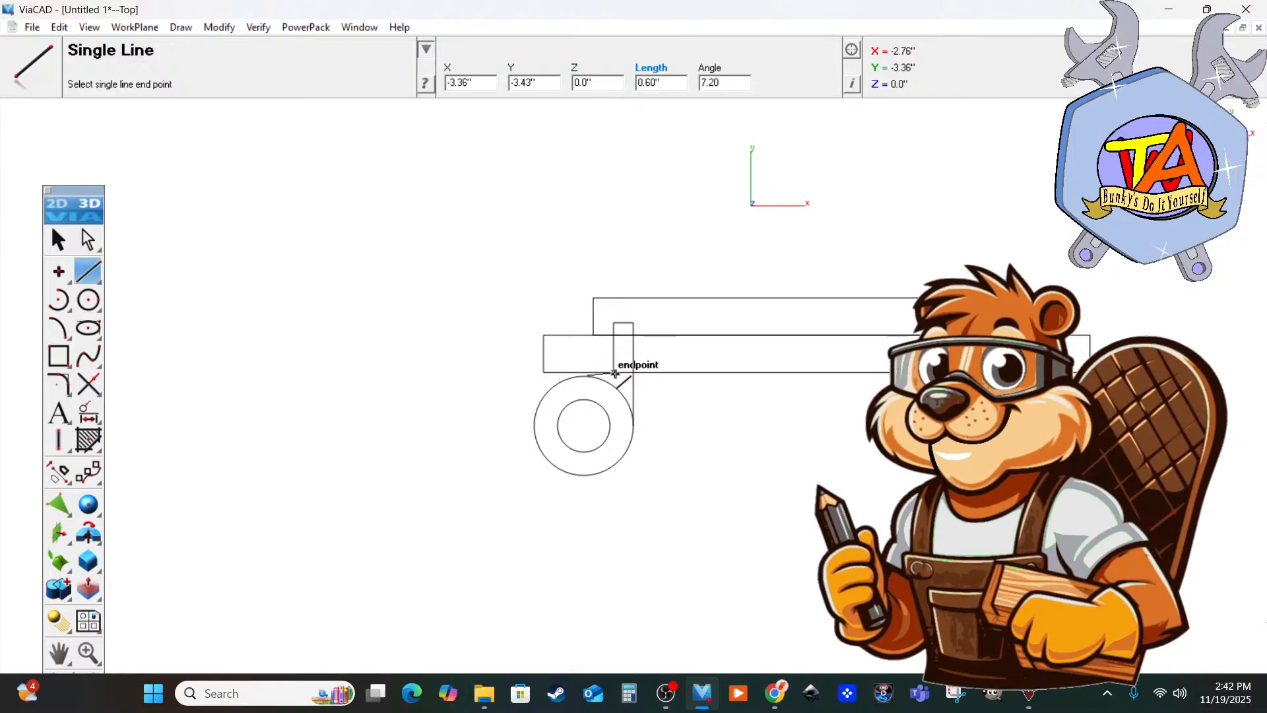
click(613, 373)
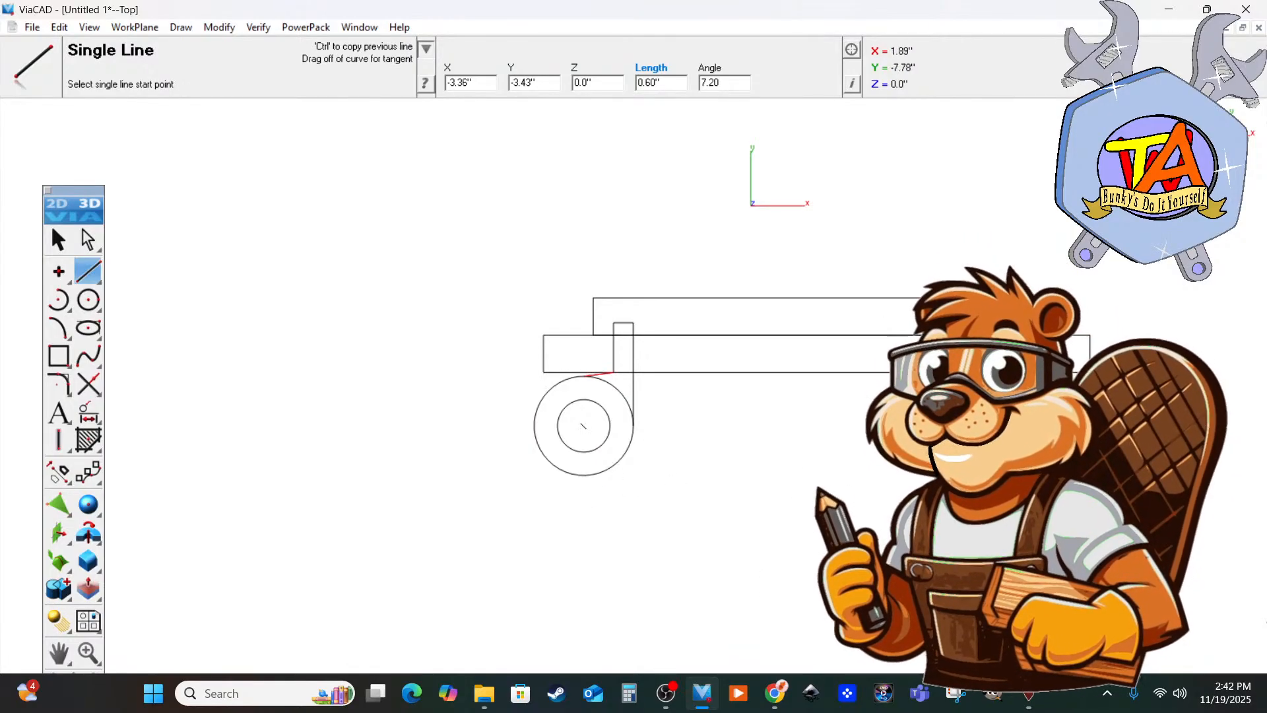
scroll(848, 584, up, 4)
scroll(881, 568, down, 7)
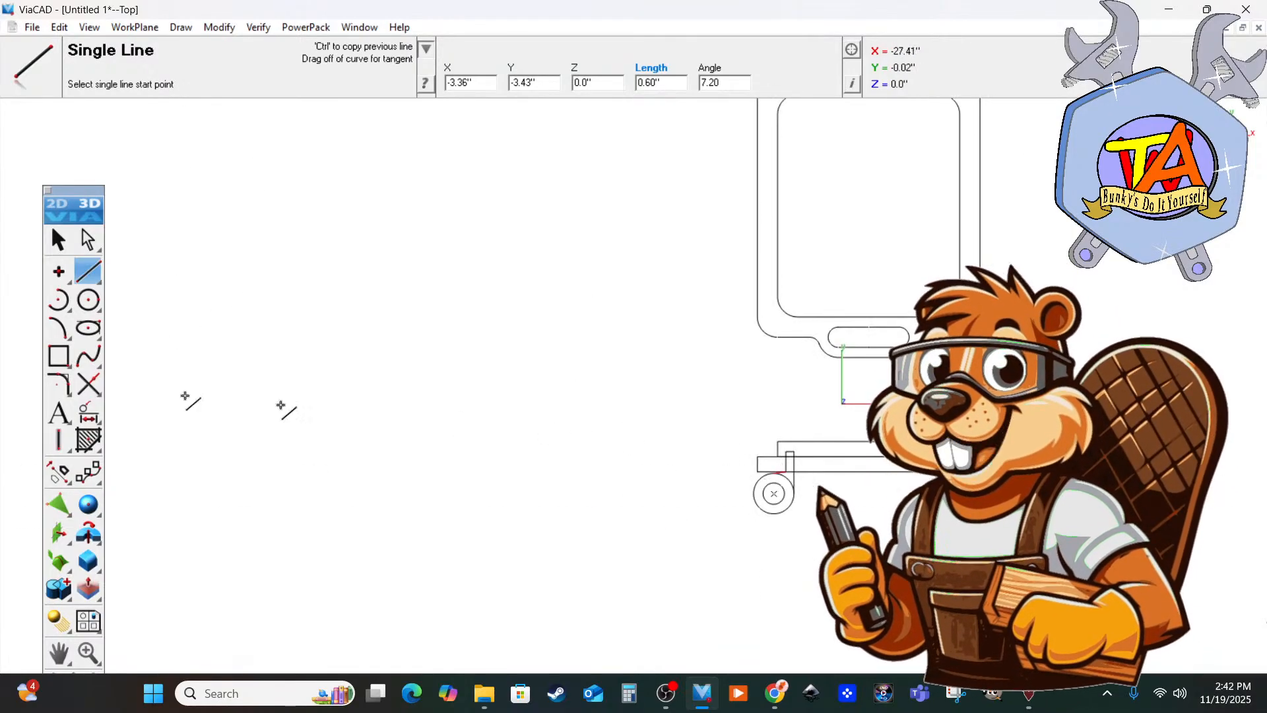
click(59, 355)
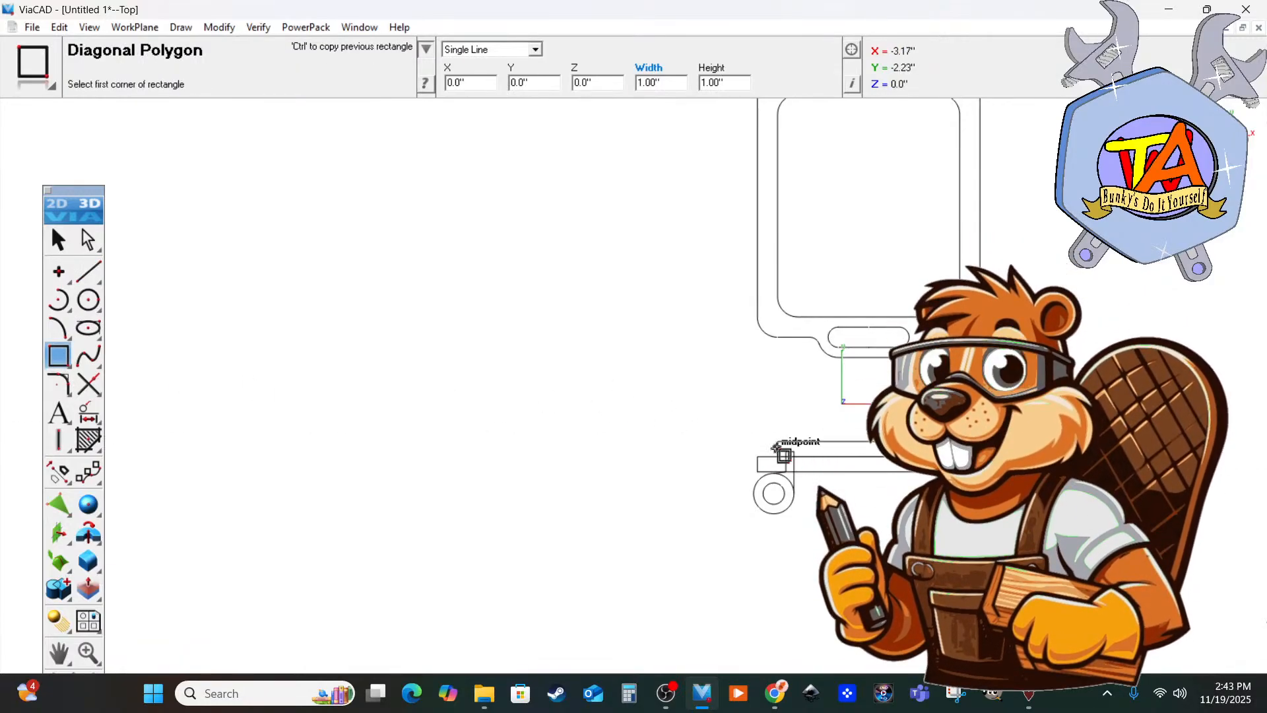
click(777, 457)
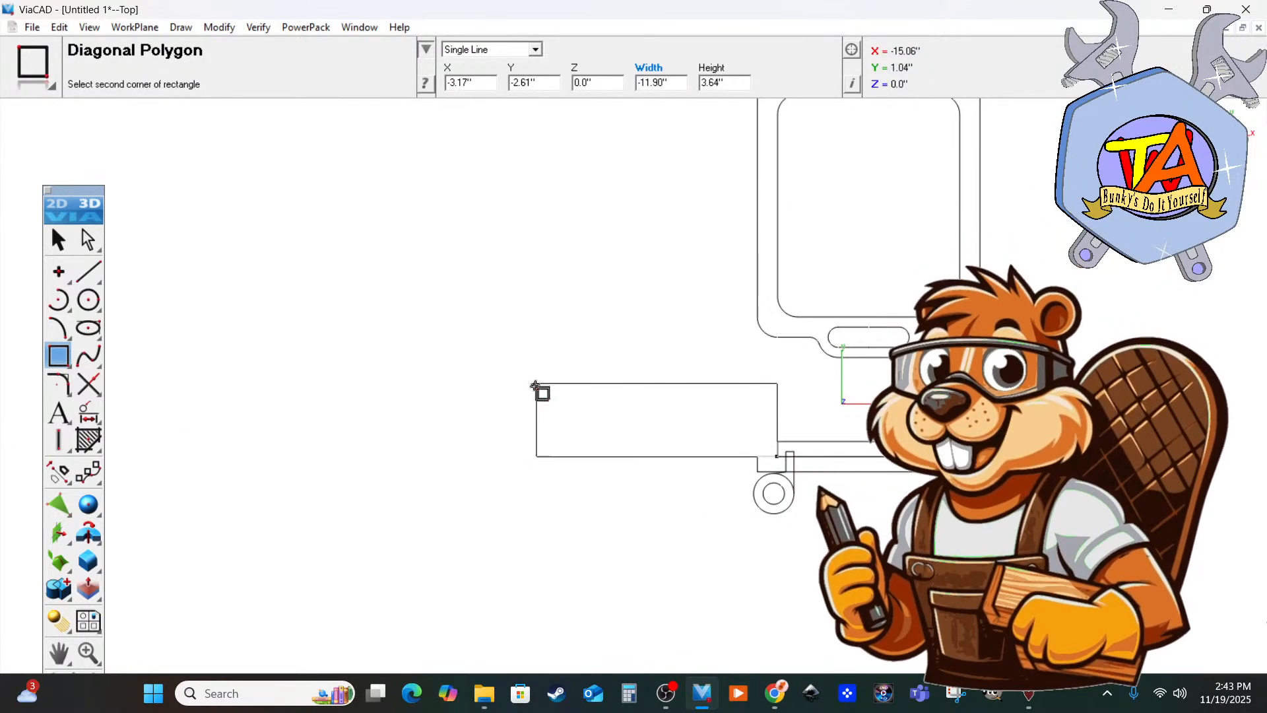
key(Escape)
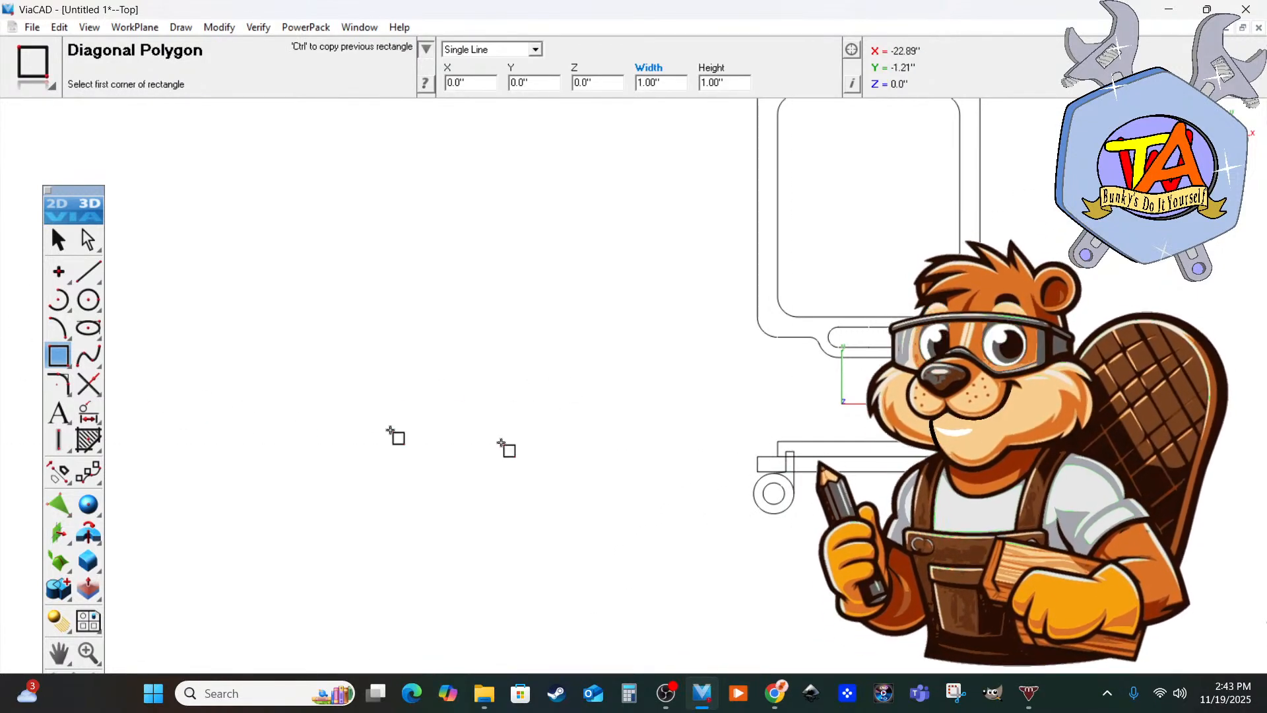
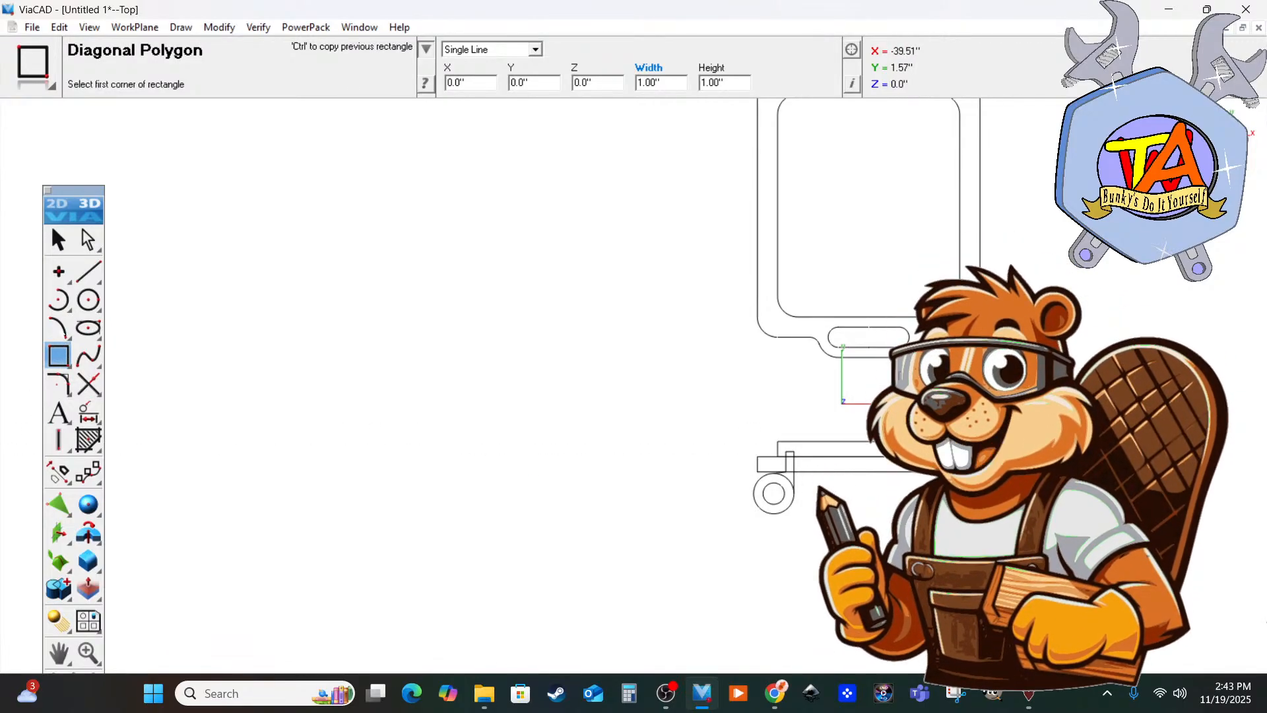
Try to fillet the upper left corner of the upper side-view strip with a 1.00 inch radius, and undo it.
click(58, 383)
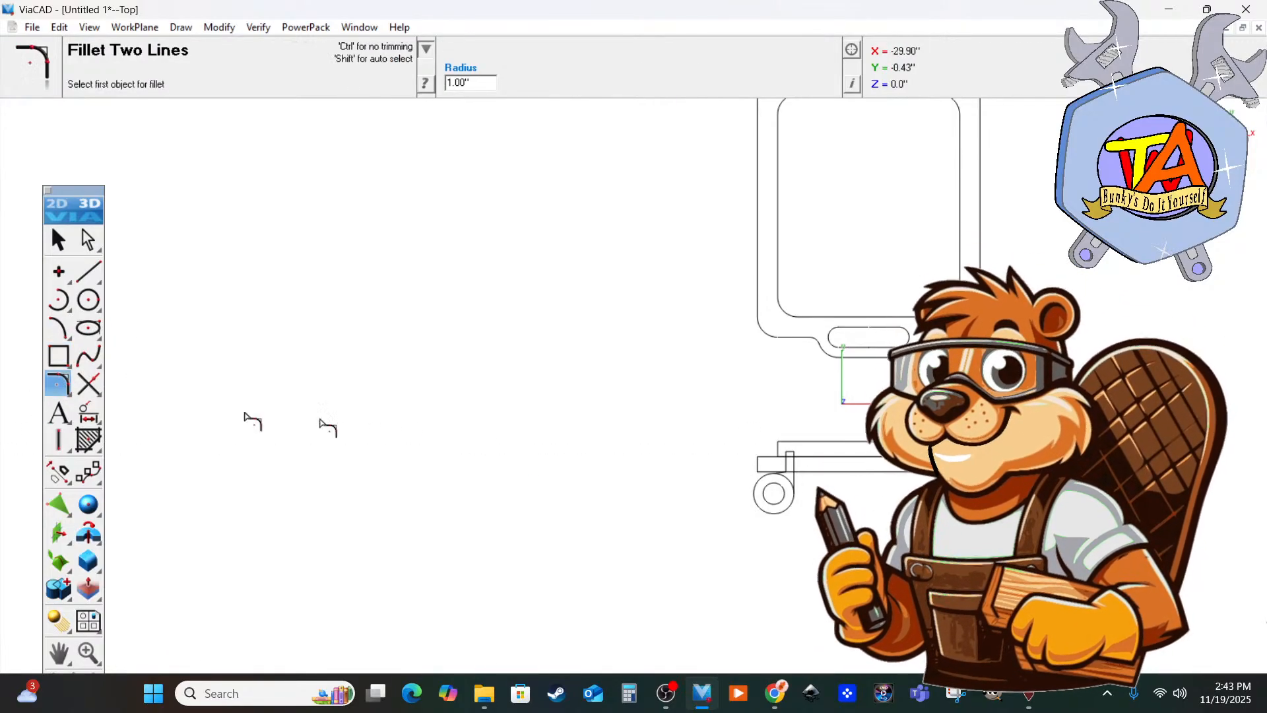
click(778, 452)
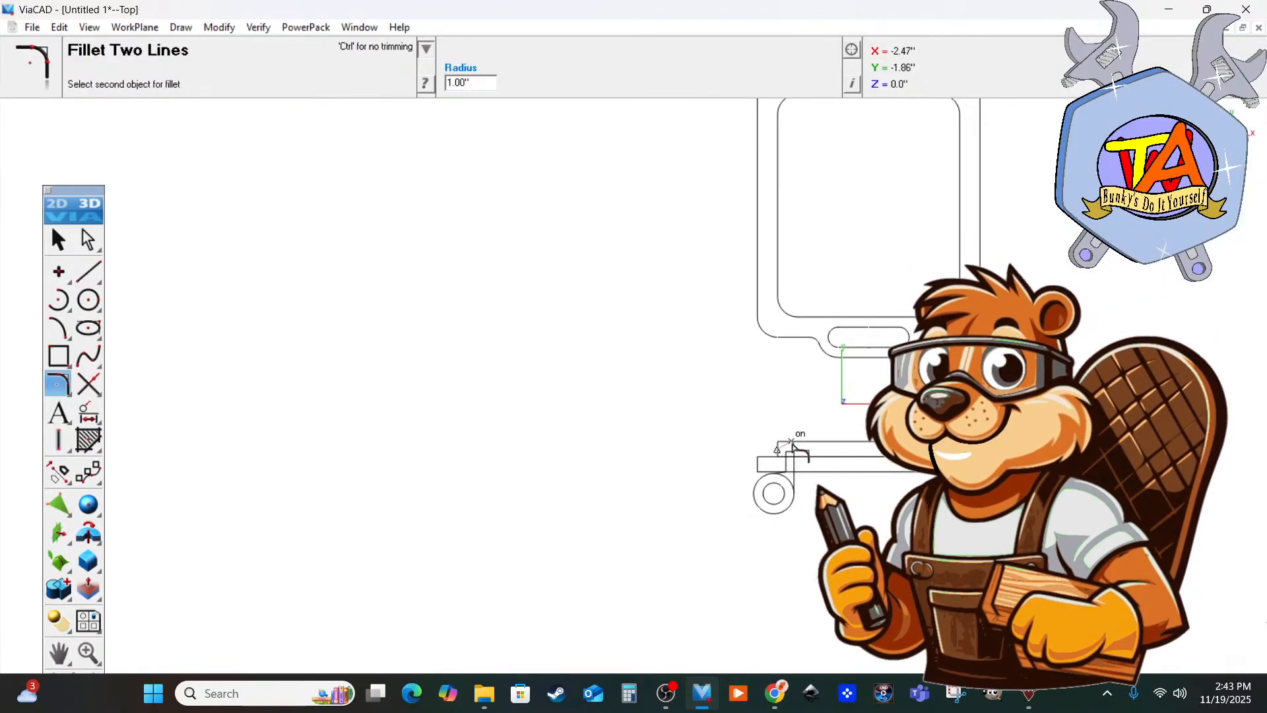
click(792, 445)
key(ctrl+z)
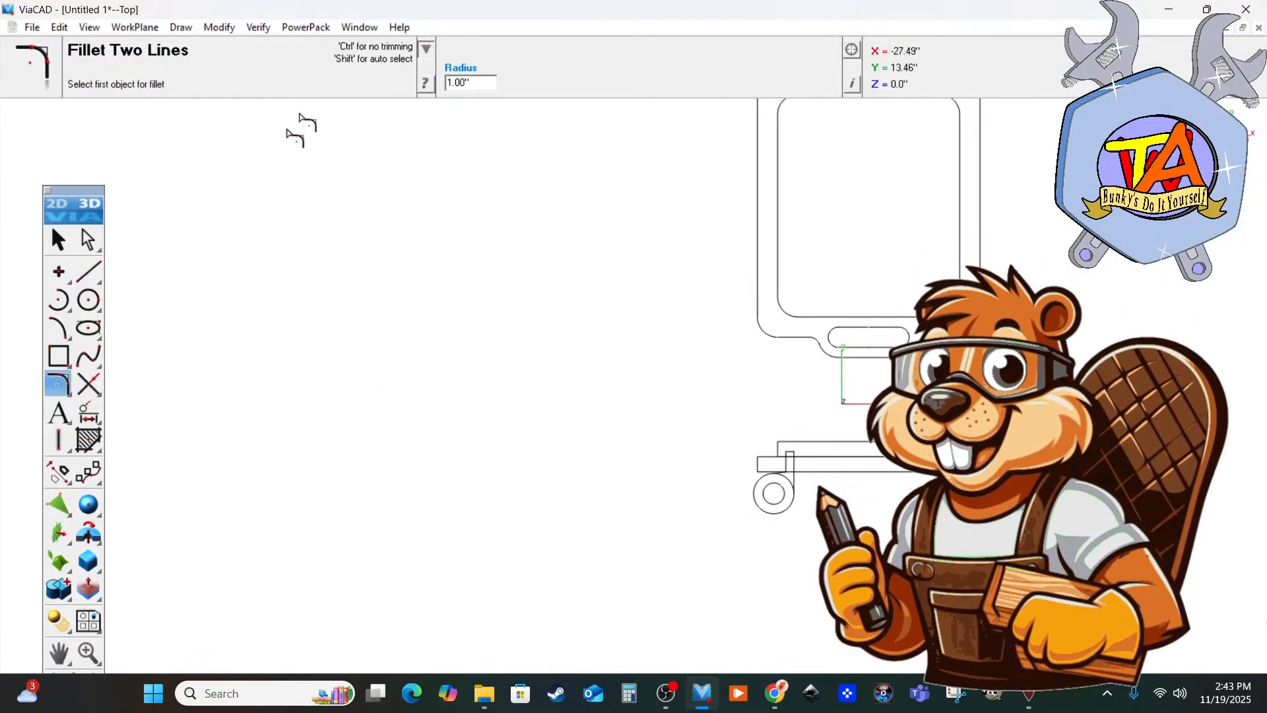
Fillet the upper left and upper right corners of the upper side-view strip with a 0.50 inch radius.
drag(455, 85, 446, 84)
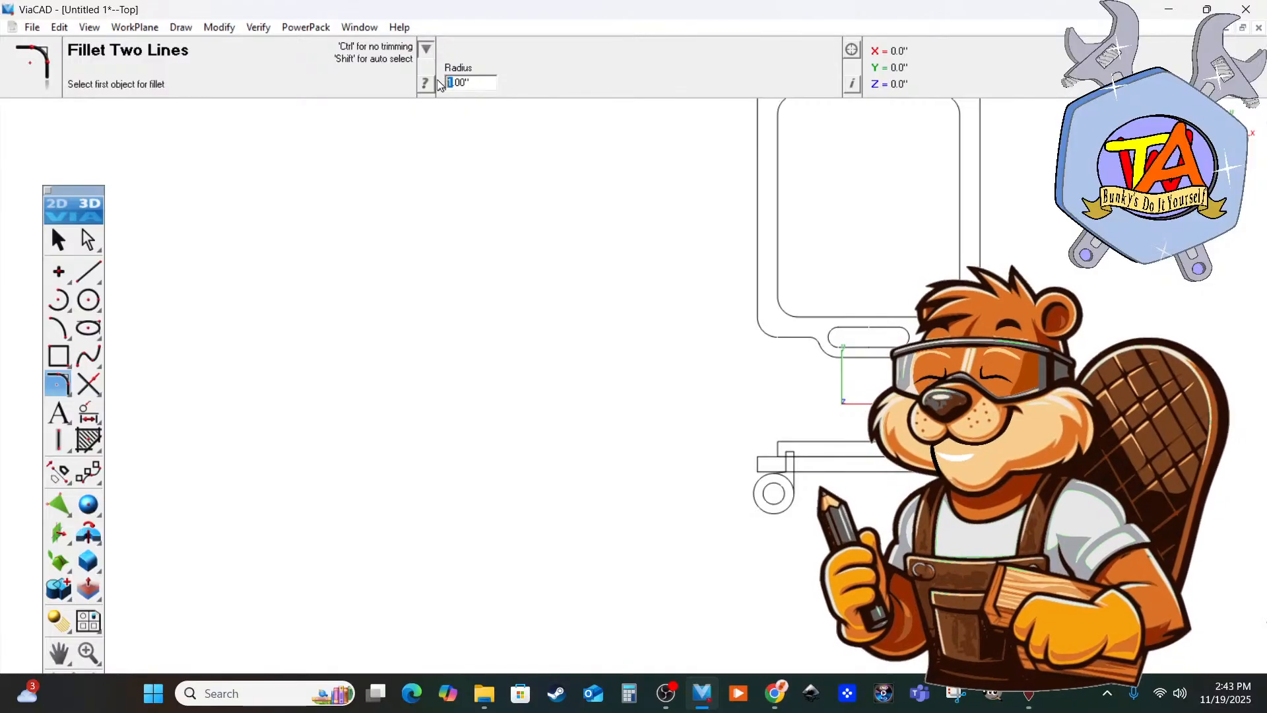
key(BackSpace)
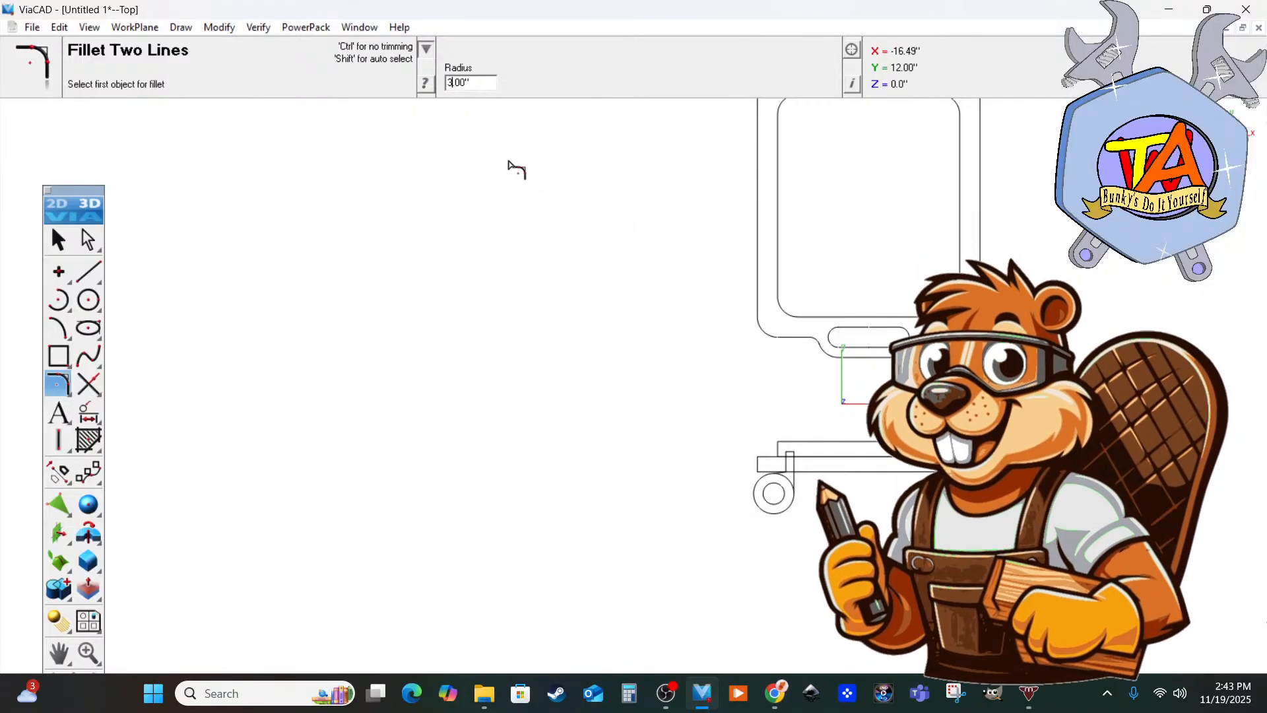
drag(474, 85, 412, 79)
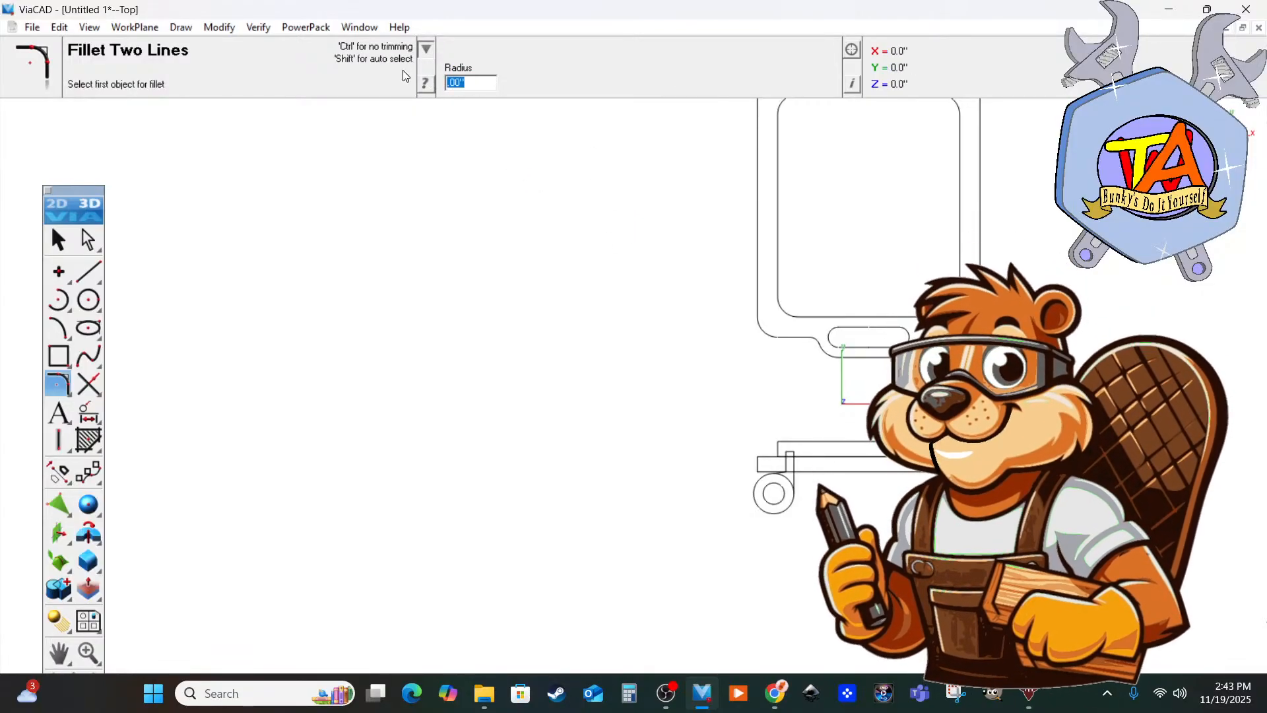
text(0.5)
key(Return)
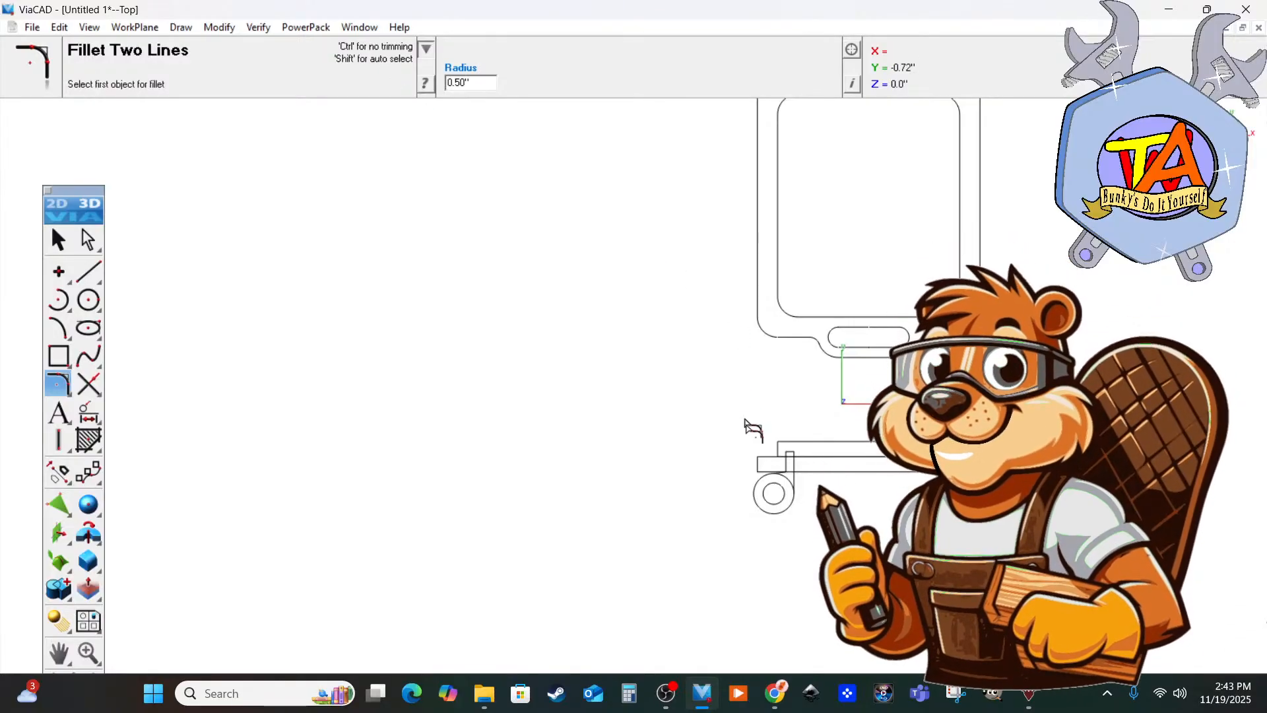
click(777, 450)
click(789, 443)
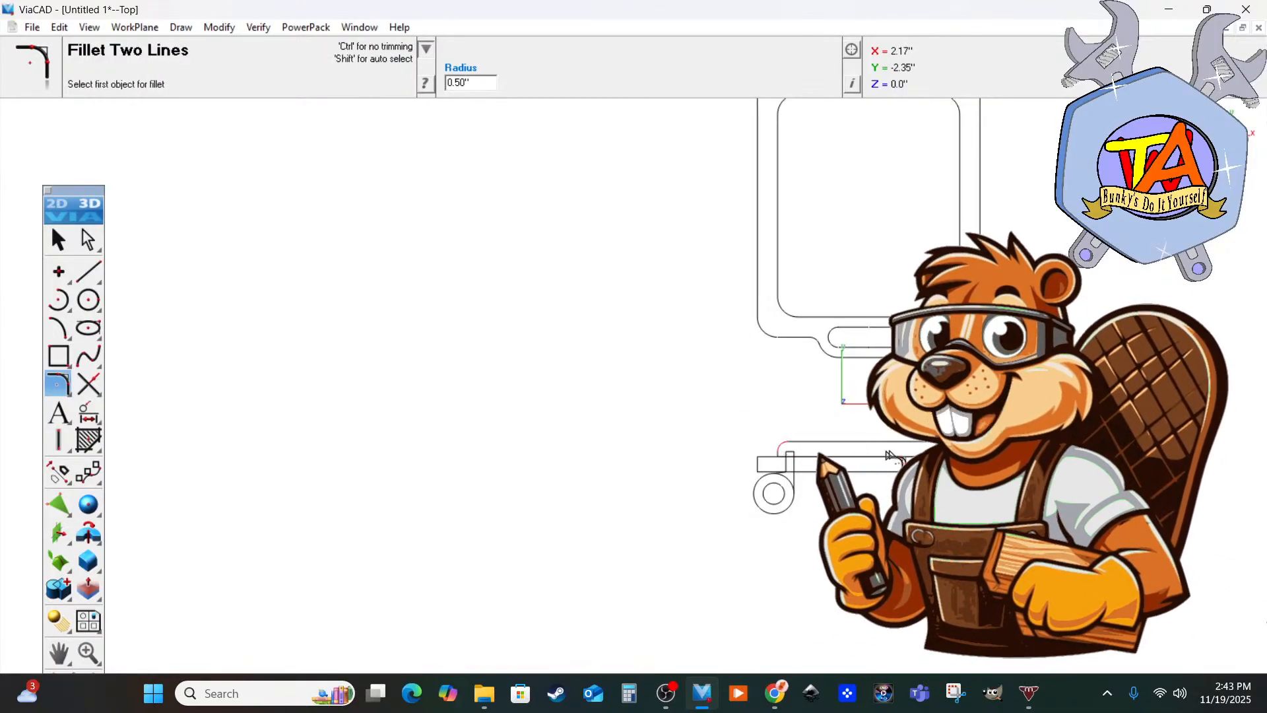
click(947, 442)
click(960, 449)
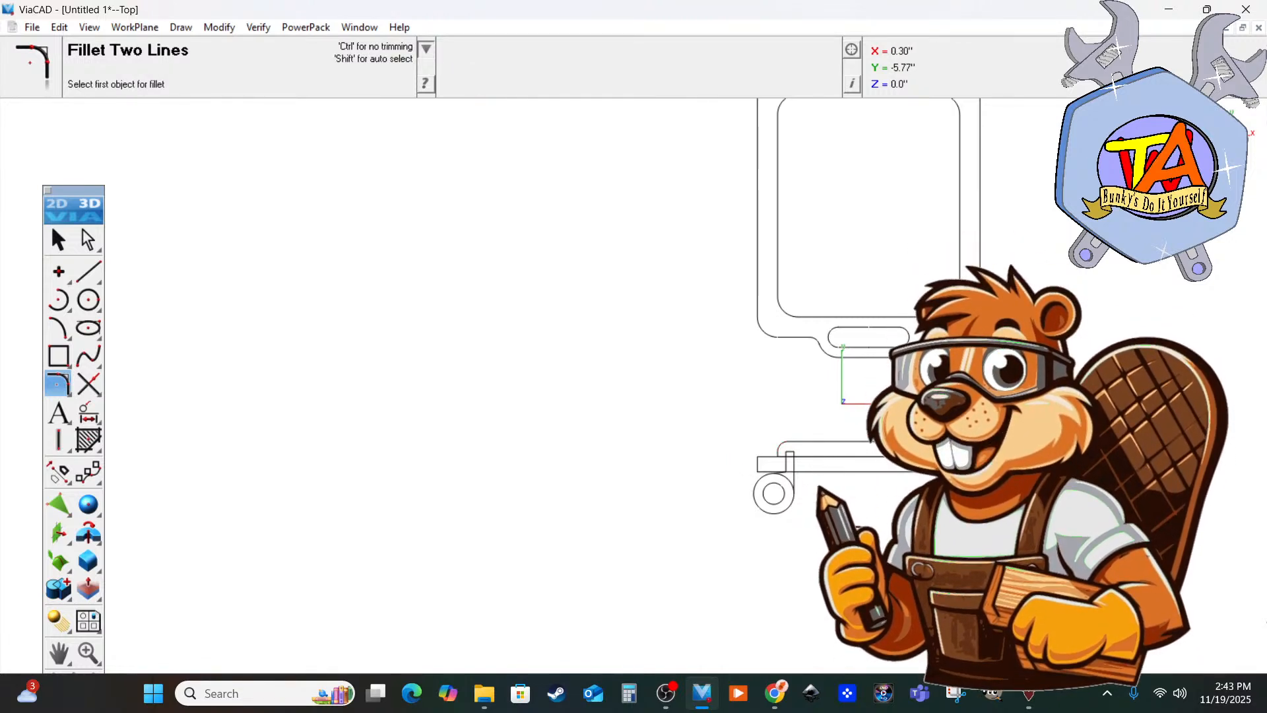
Start saving the drawing under a chosen location, go to the "Videos not done" folder in Bunkys_Build_Video, and add a new folder.
scroll(1045, 445, down, 5)
scroll(1108, 342, up, 4)
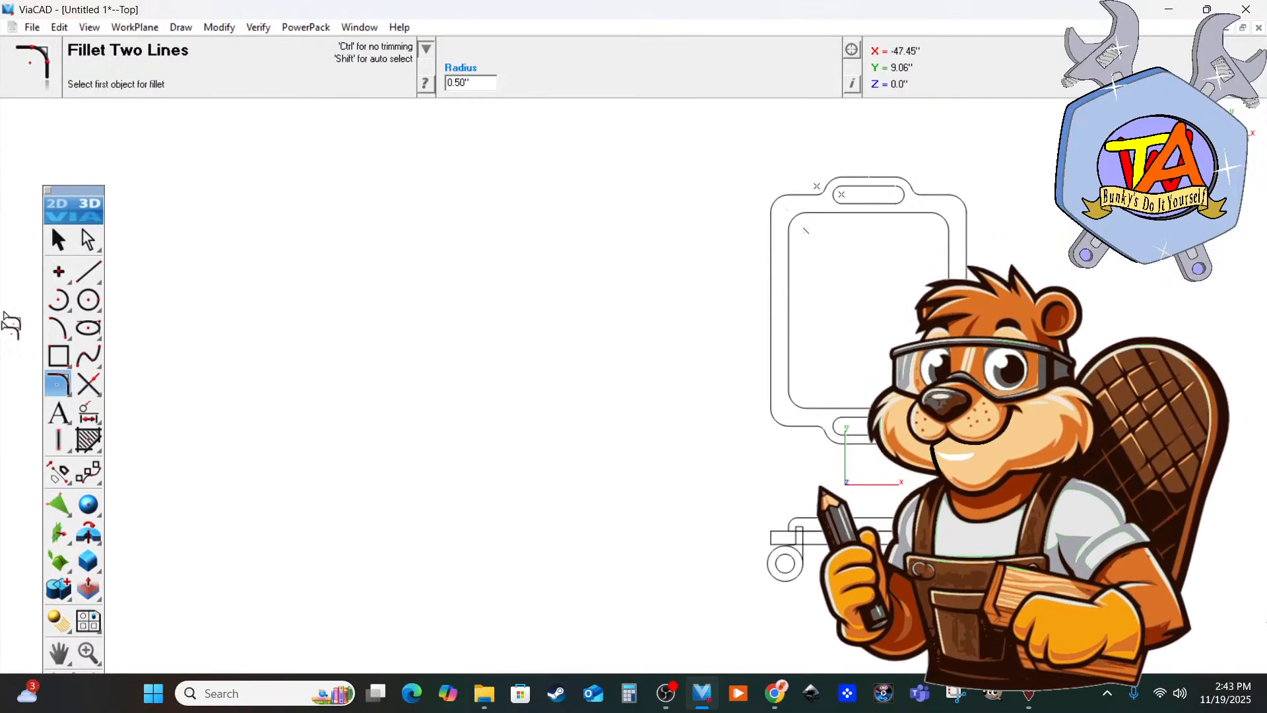
click(31, 27)
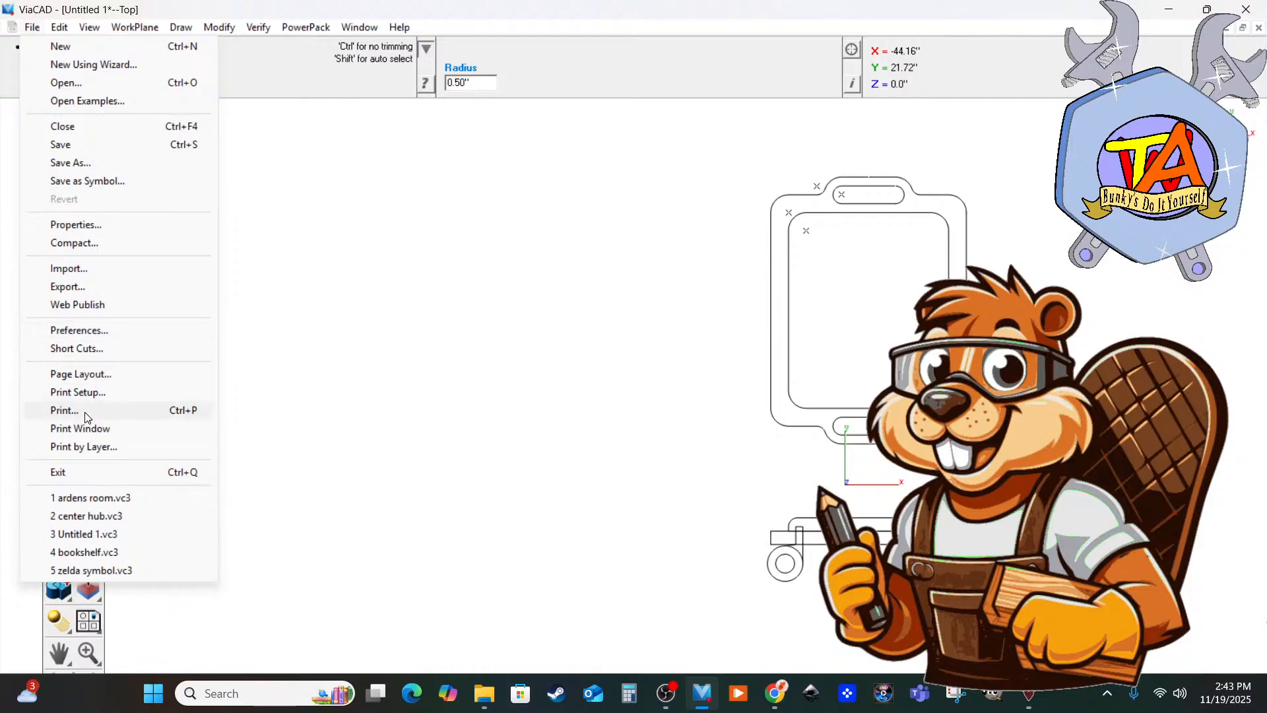
click(89, 163)
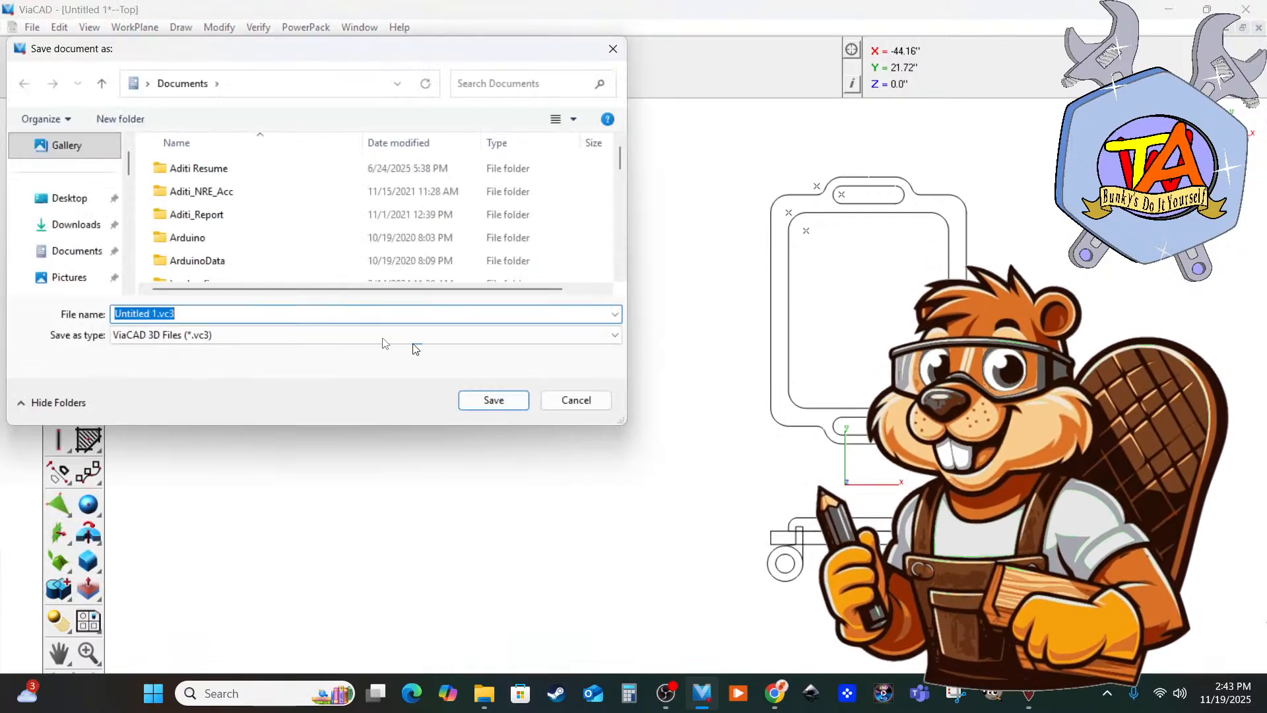
scroll(88, 250, down, 5)
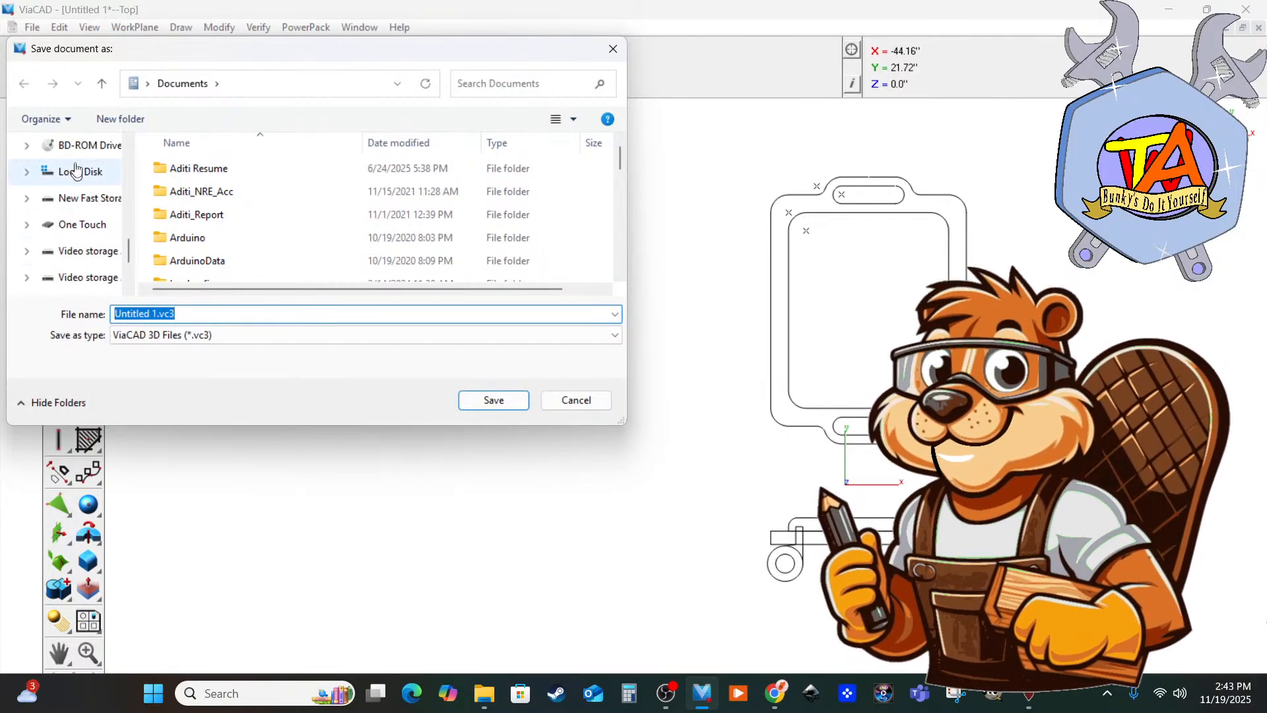
scroll(73, 228, down, 3)
scroll(70, 228, up, 6)
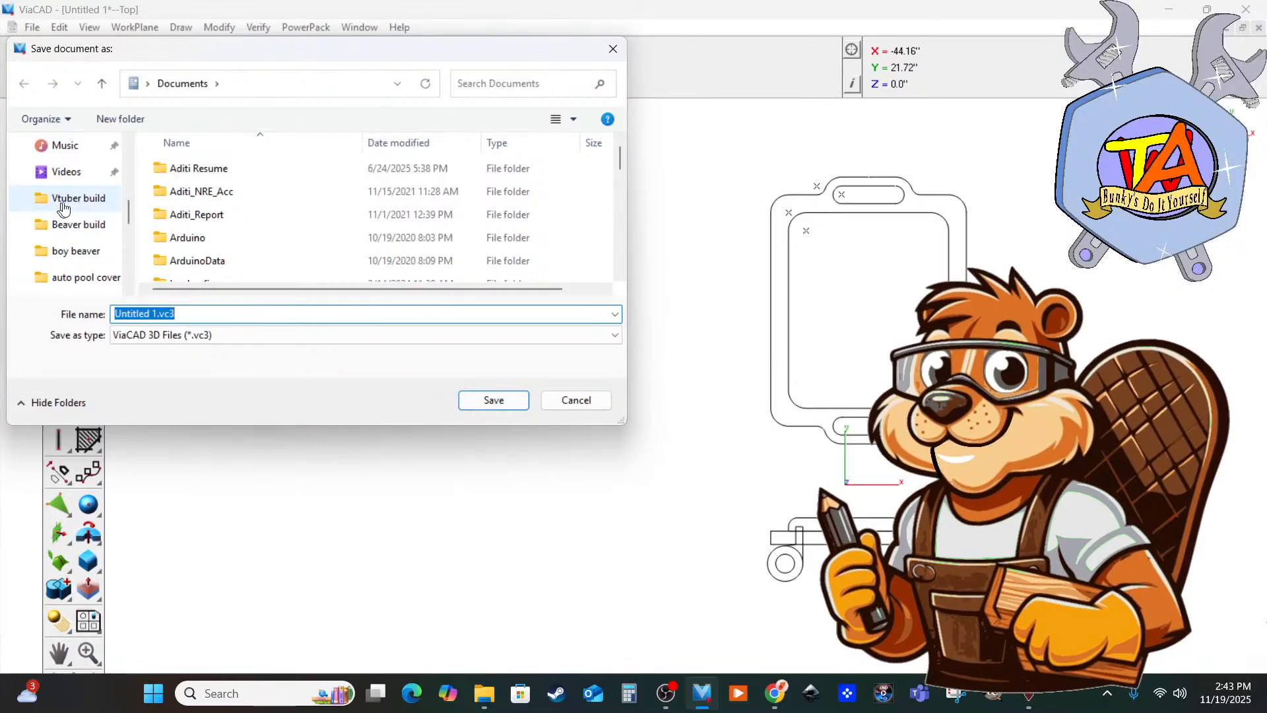
scroll(69, 211, down, 3)
click(86, 196)
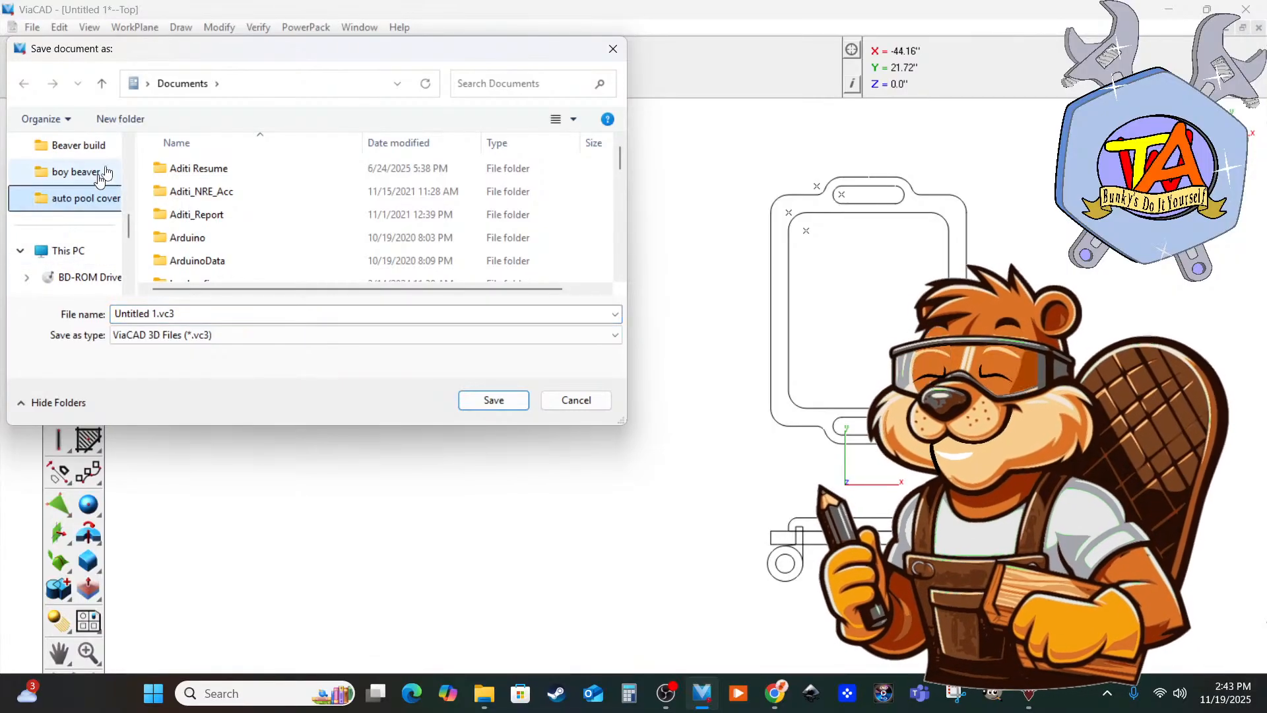
click(202, 87)
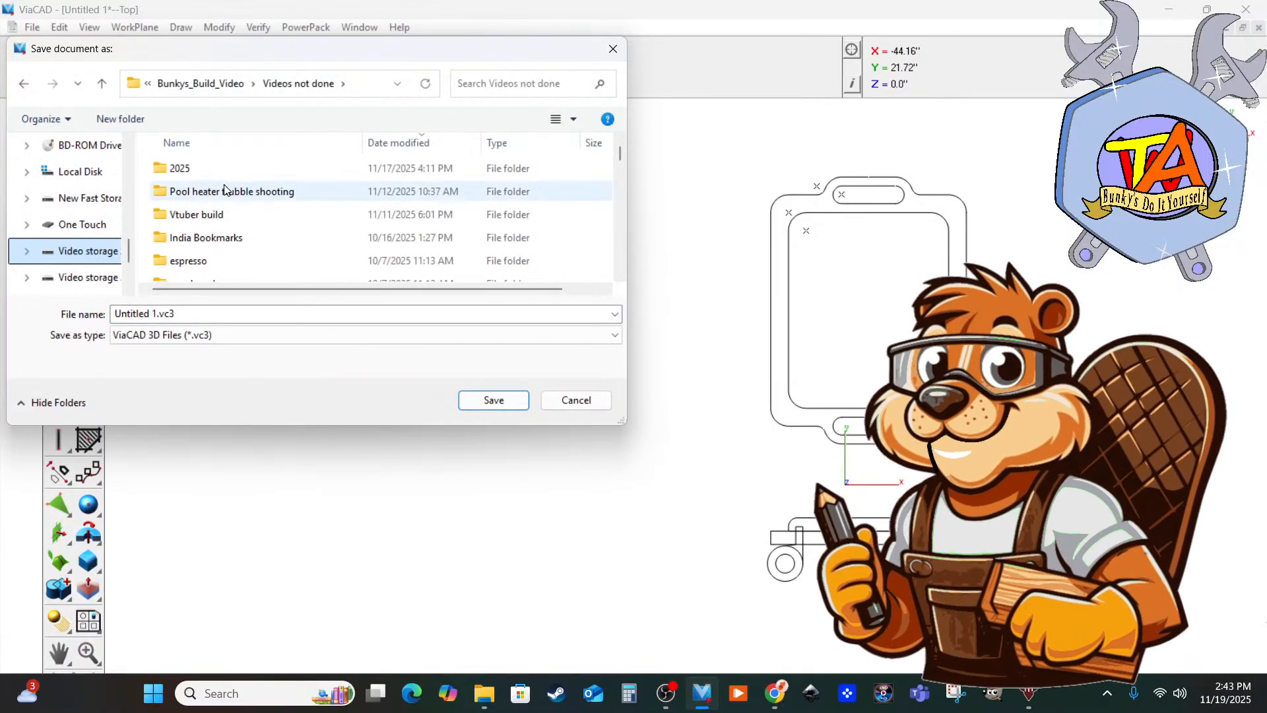
click(127, 122)
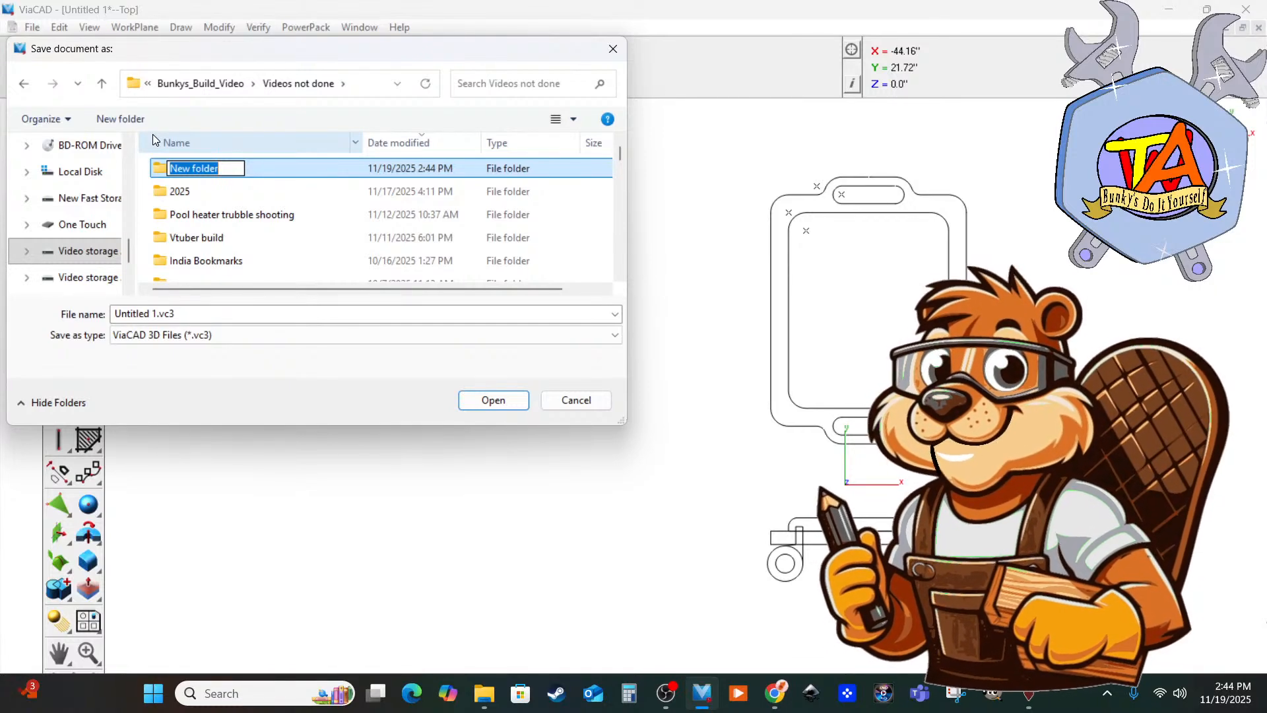
text(ba)
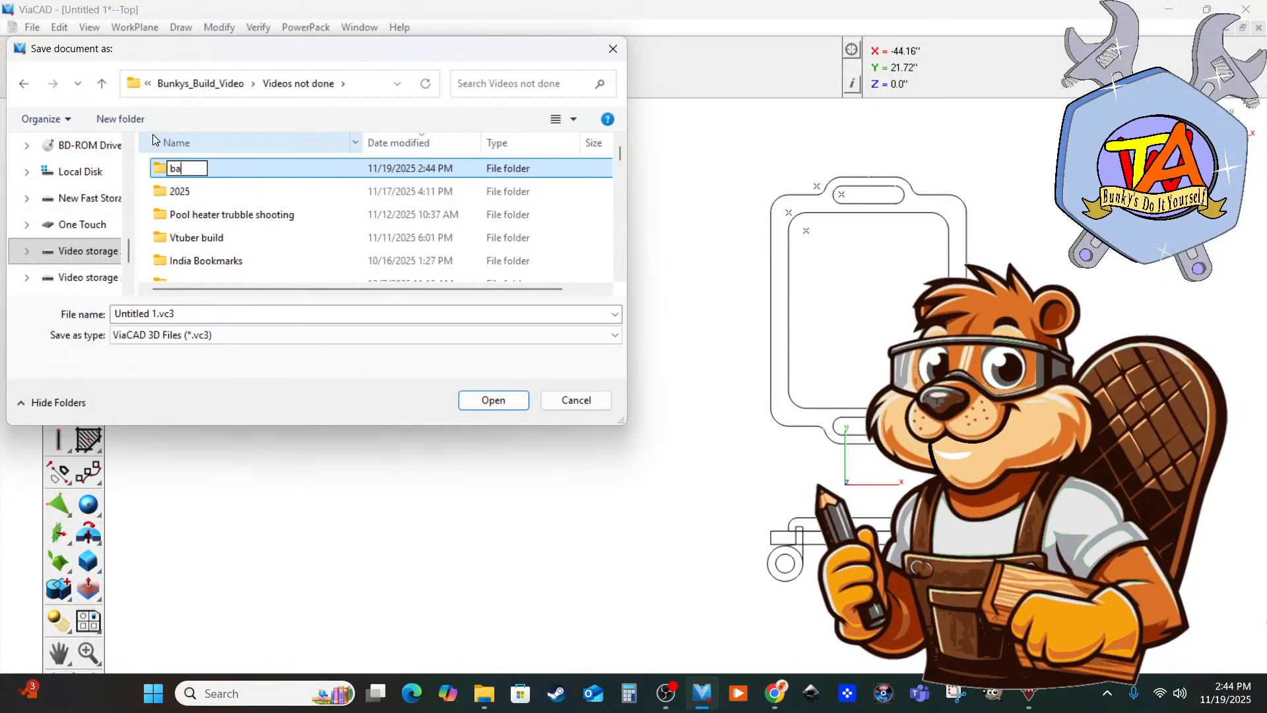
text(rt)
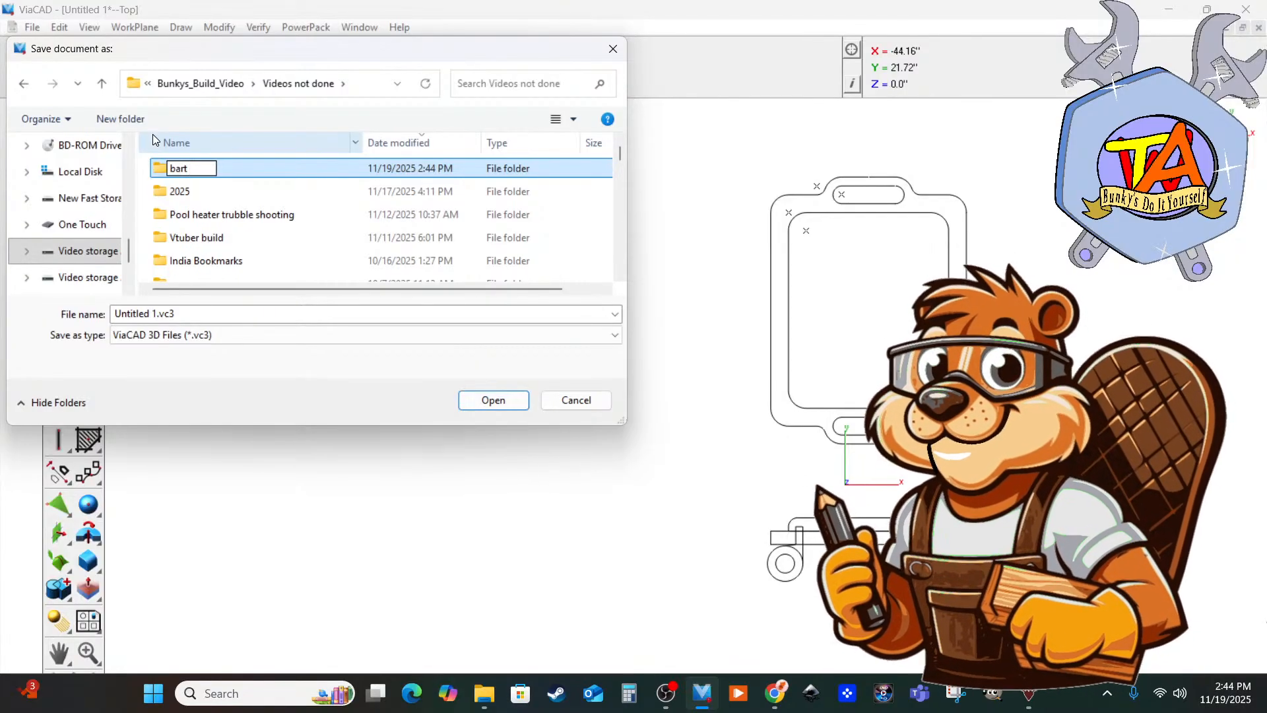
key(BackSpace)
key(BackSpace)
key(BackSpace)
key(BackSpace)
key(BackSpace)
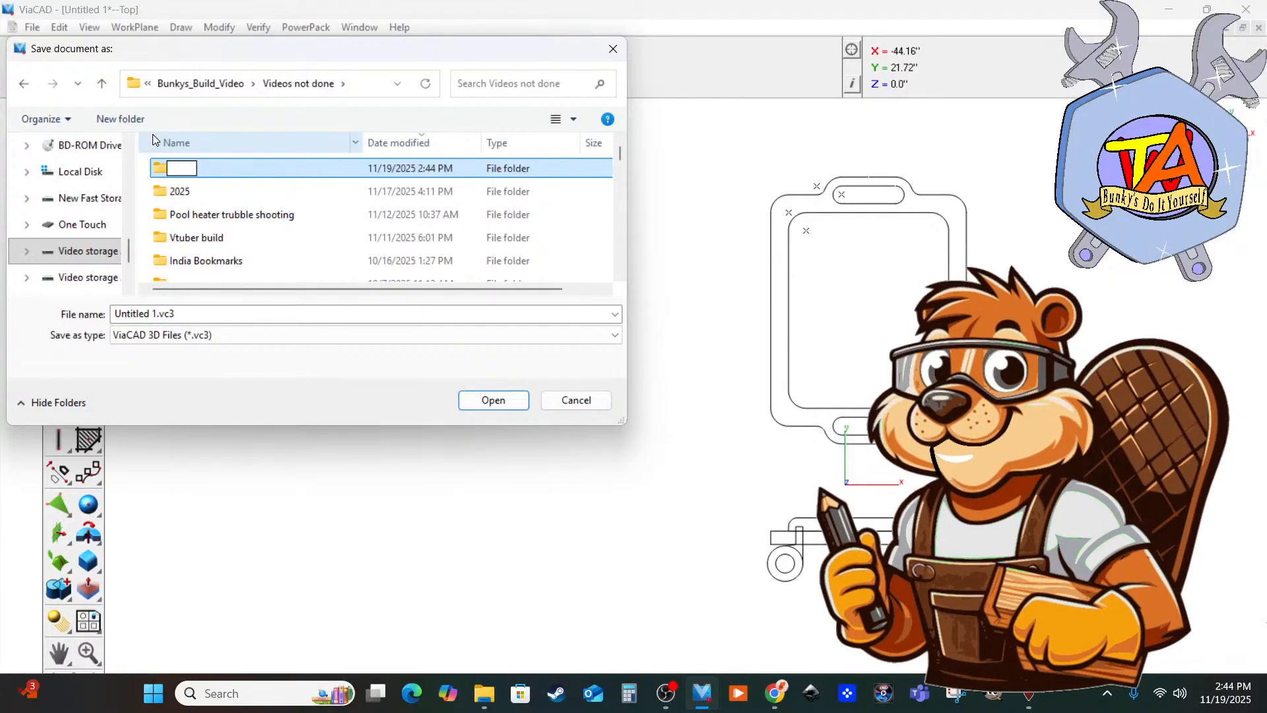
text(c)
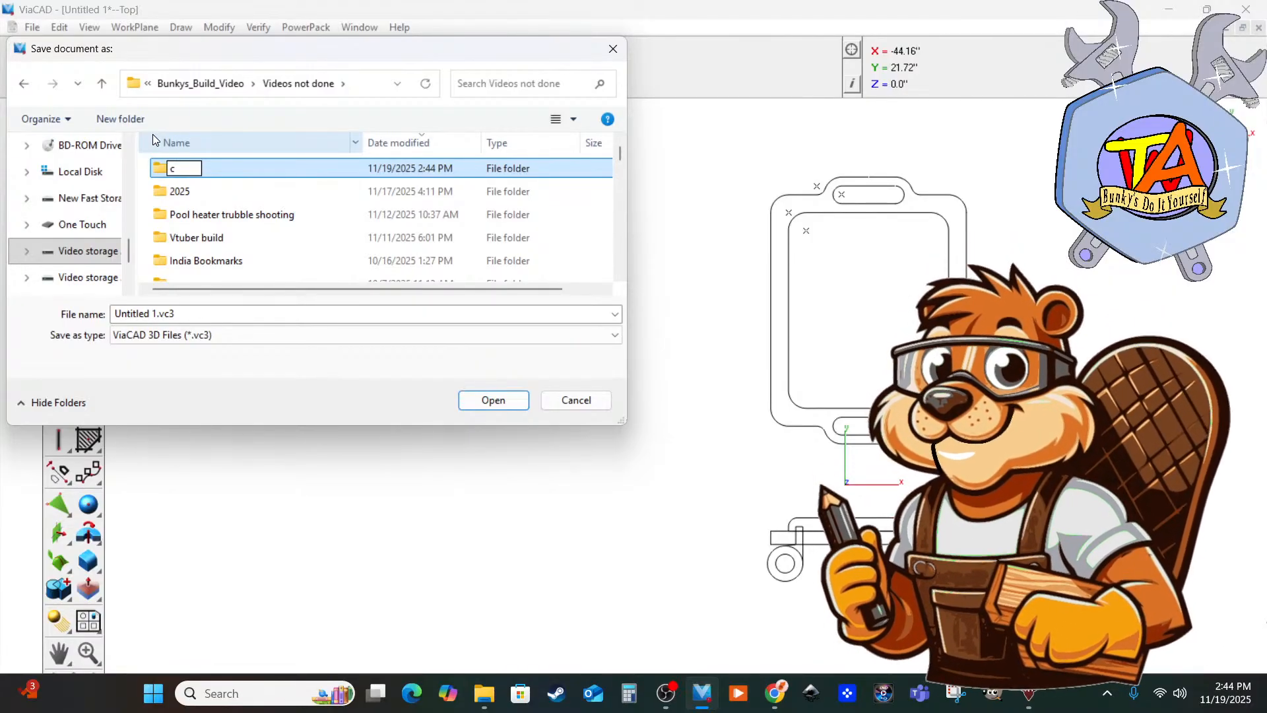
key(BackSpace)
Name the new folder "scoot cart build" and save the drawing inside it as Untitled 1.vc3.
text(s)
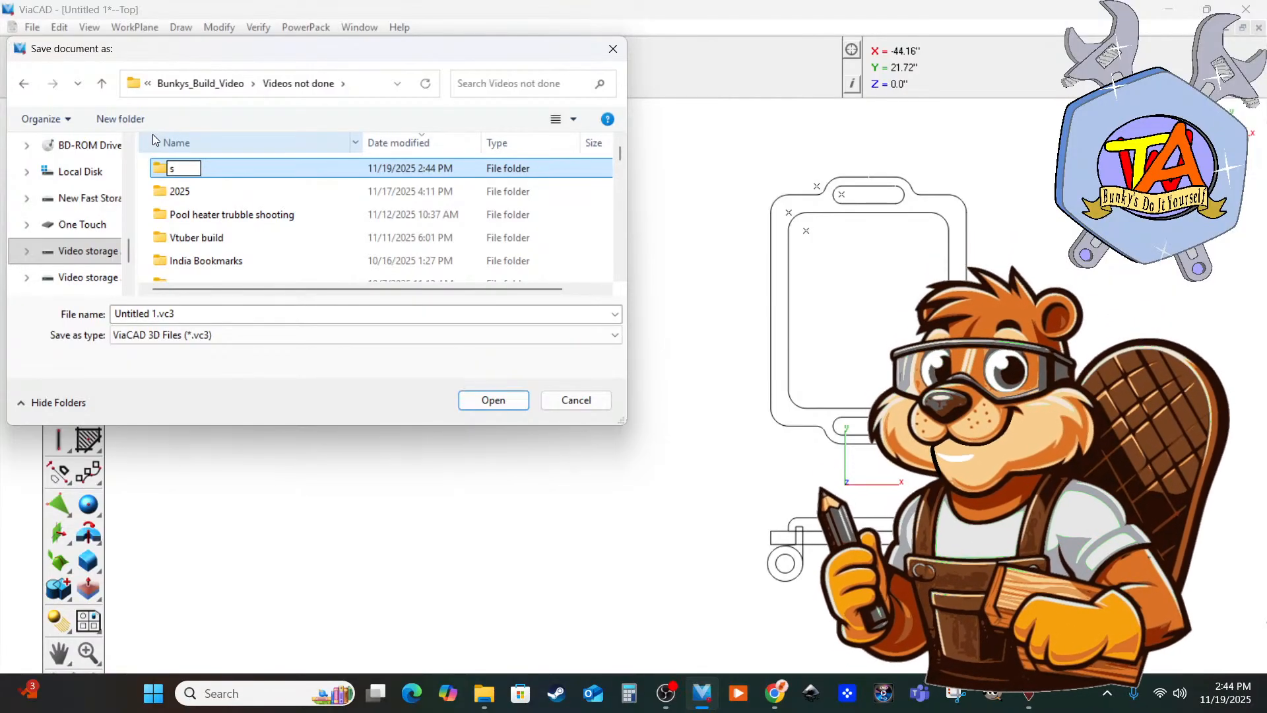
text(coot ca)
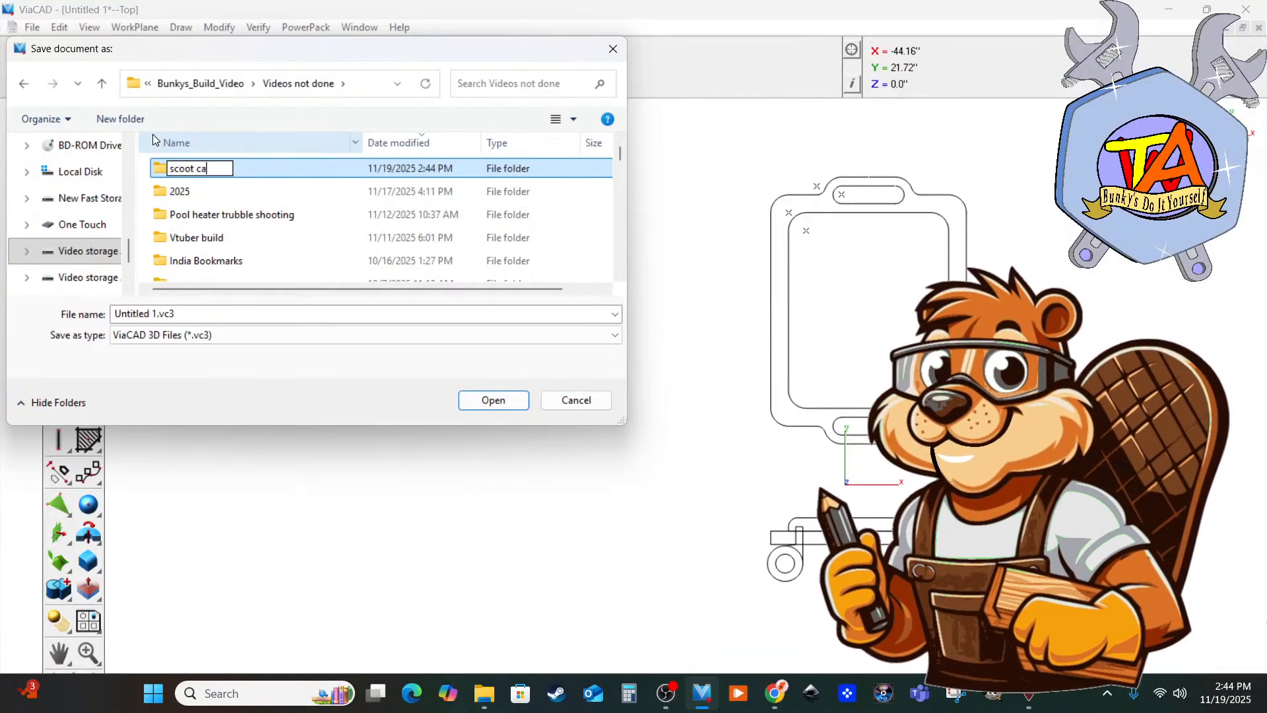
text(rt )
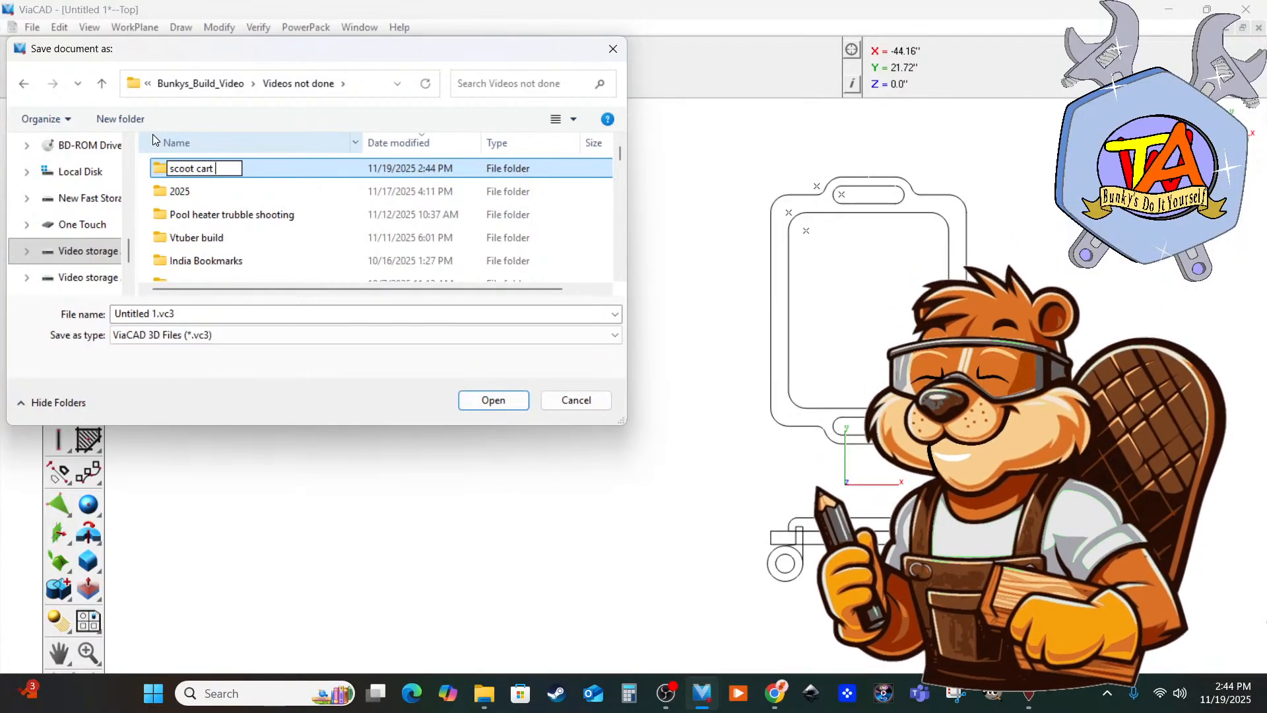
text(buil)
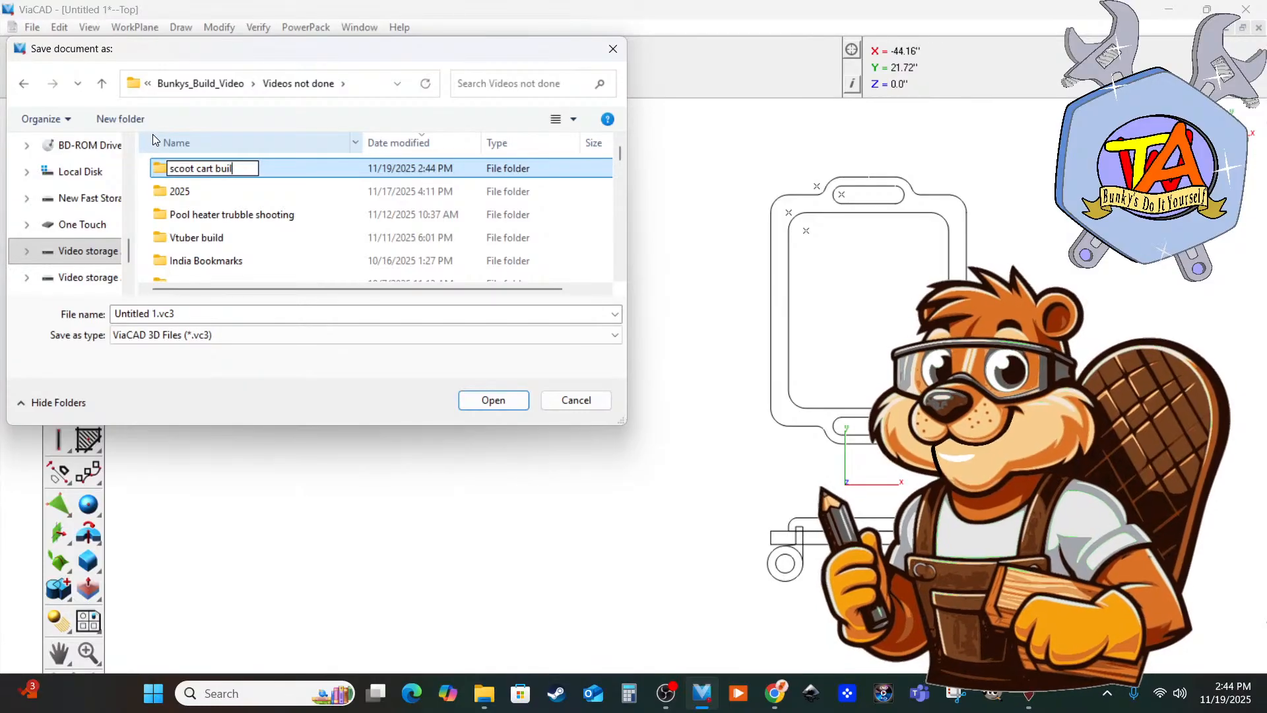
text(d)
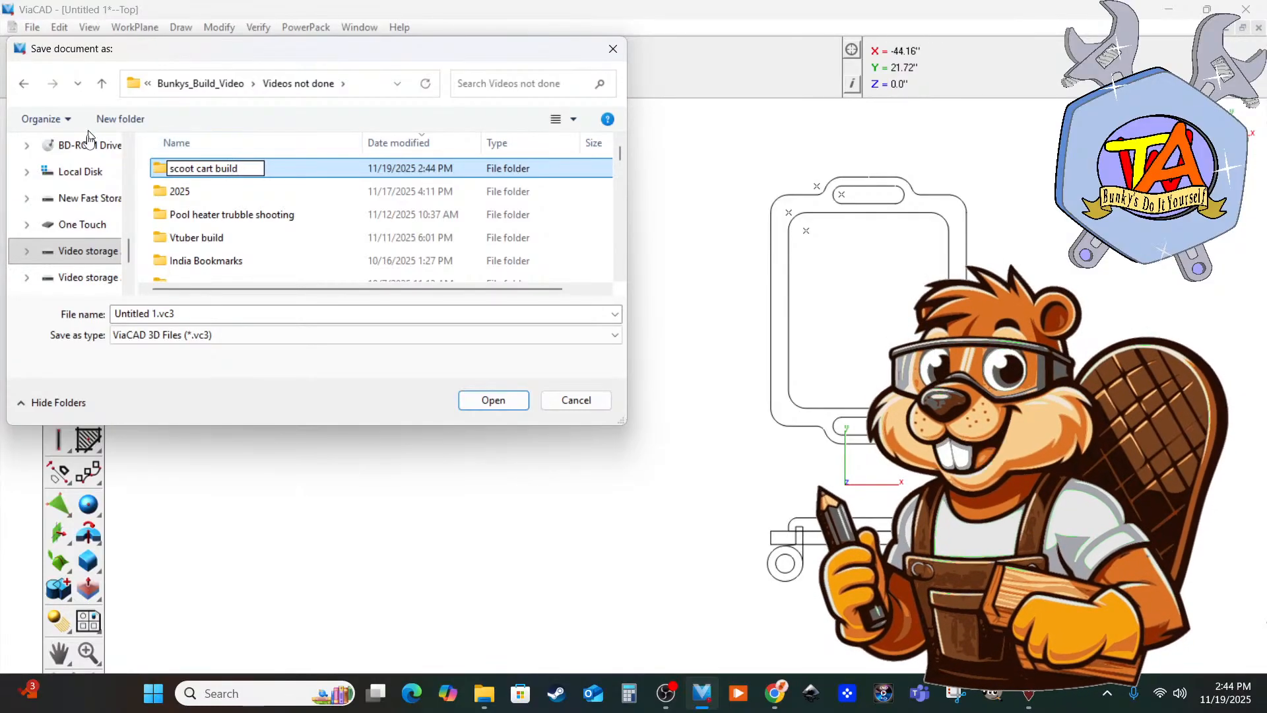
double_click(162, 170)
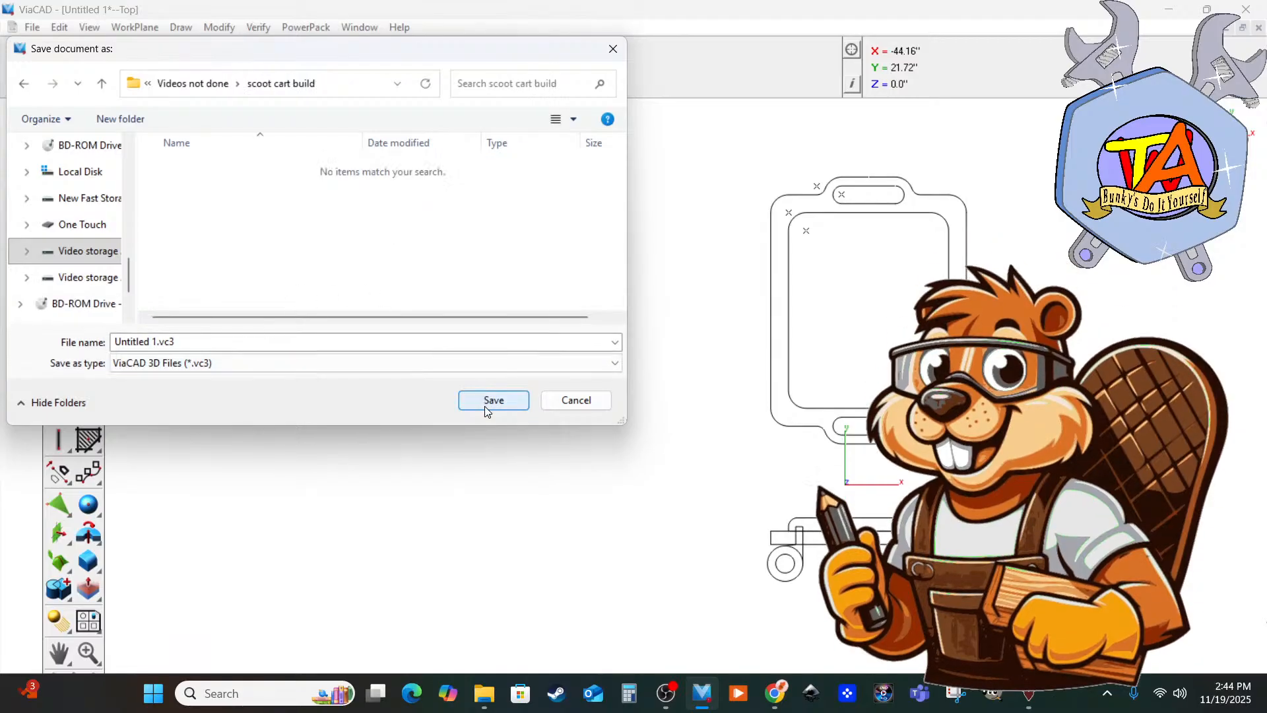
click(493, 400)
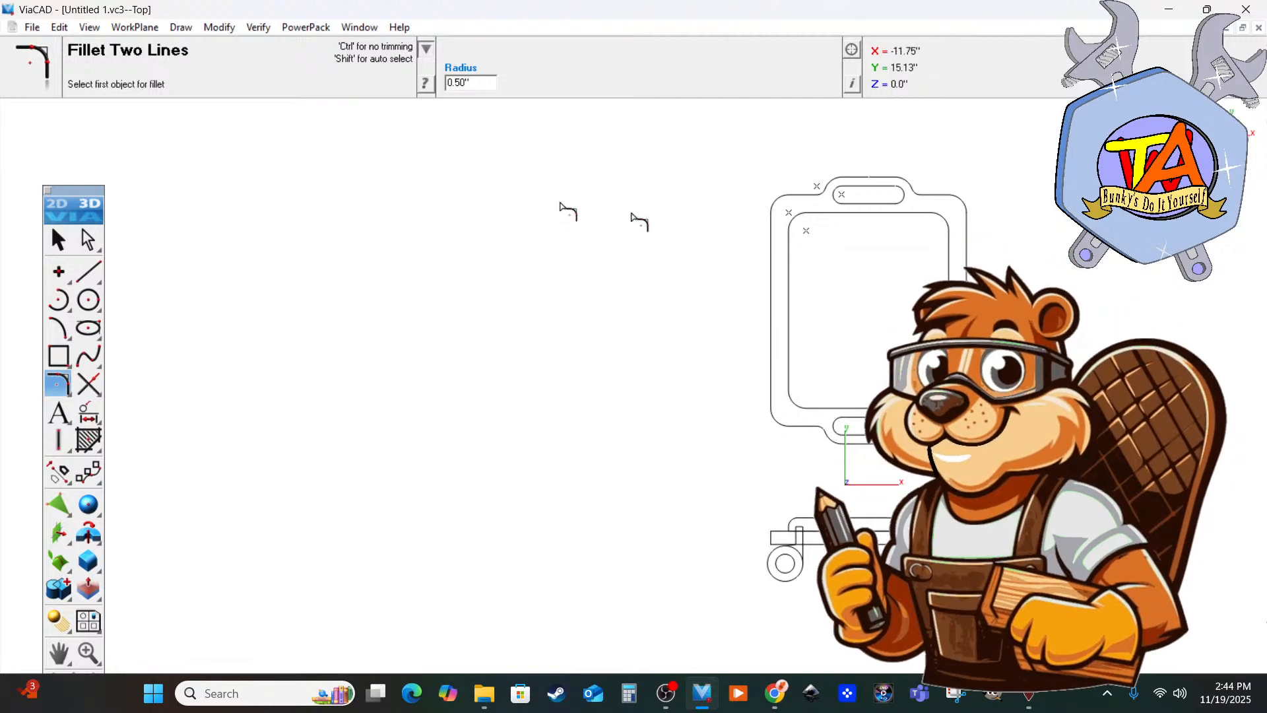
Save the drawing under the new name "cart scoot" in the scoot cart build folder.
click(33, 27)
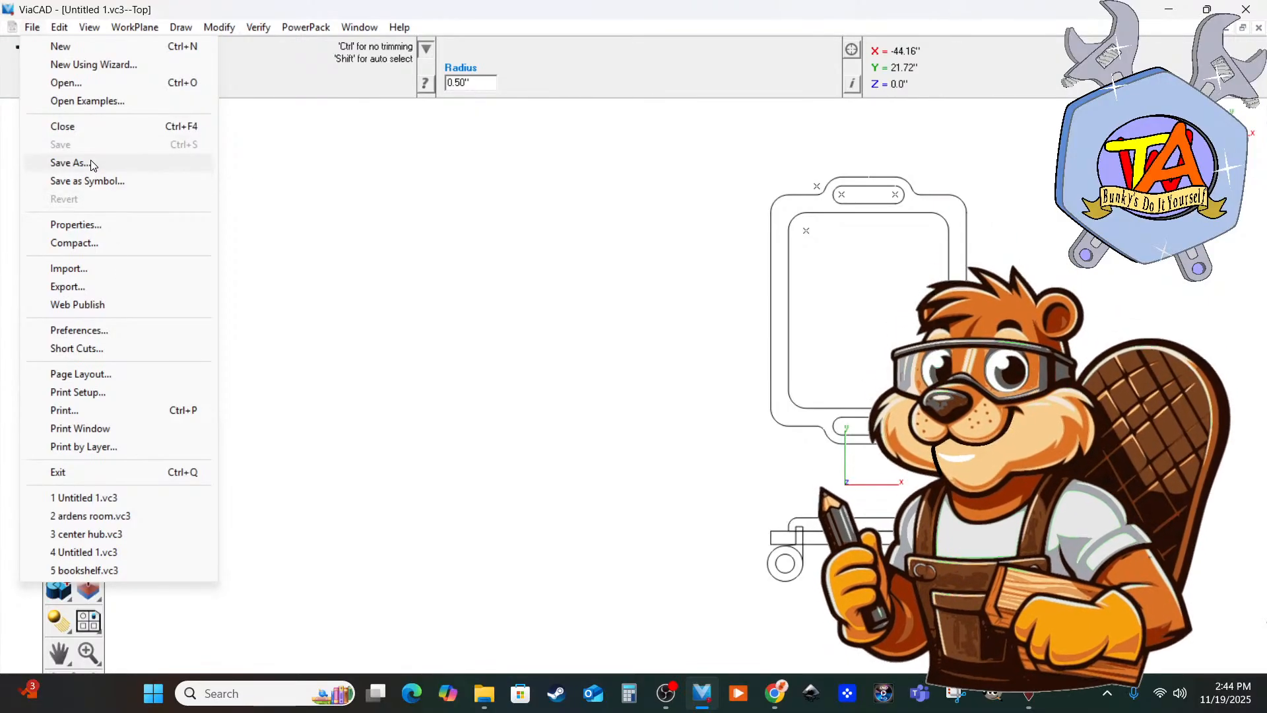
click(91, 165)
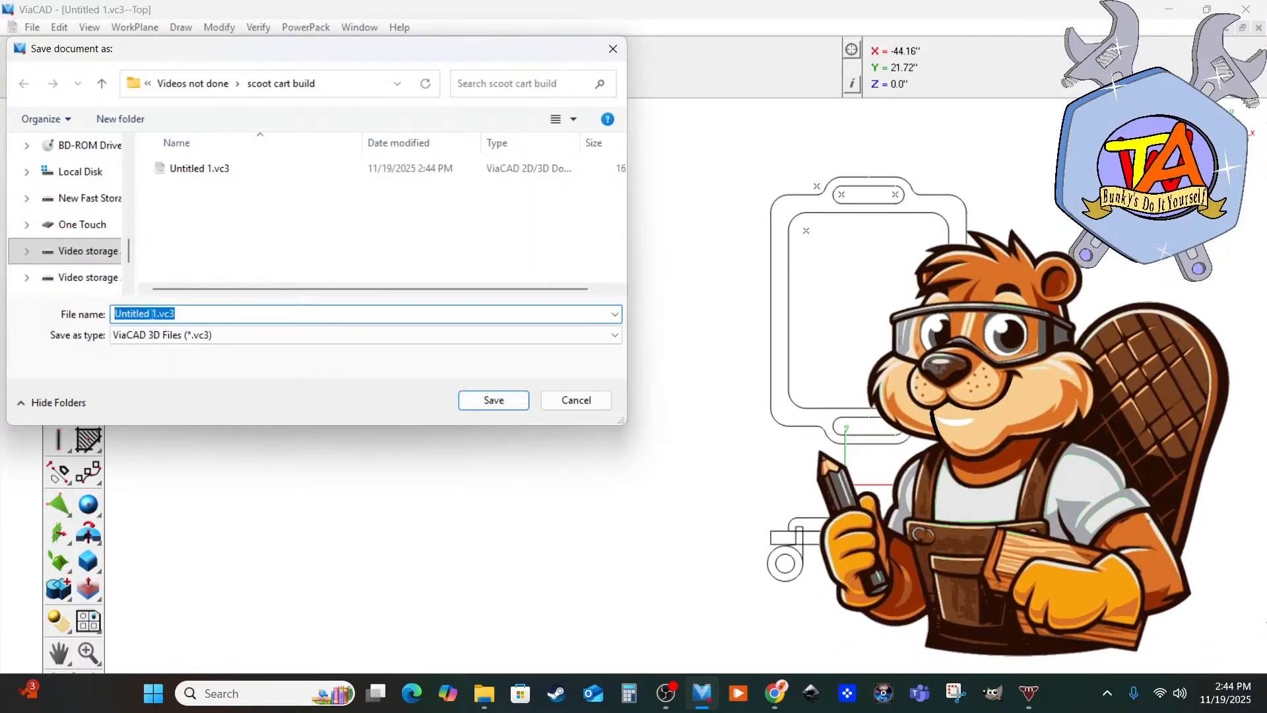
text(cart scoot)
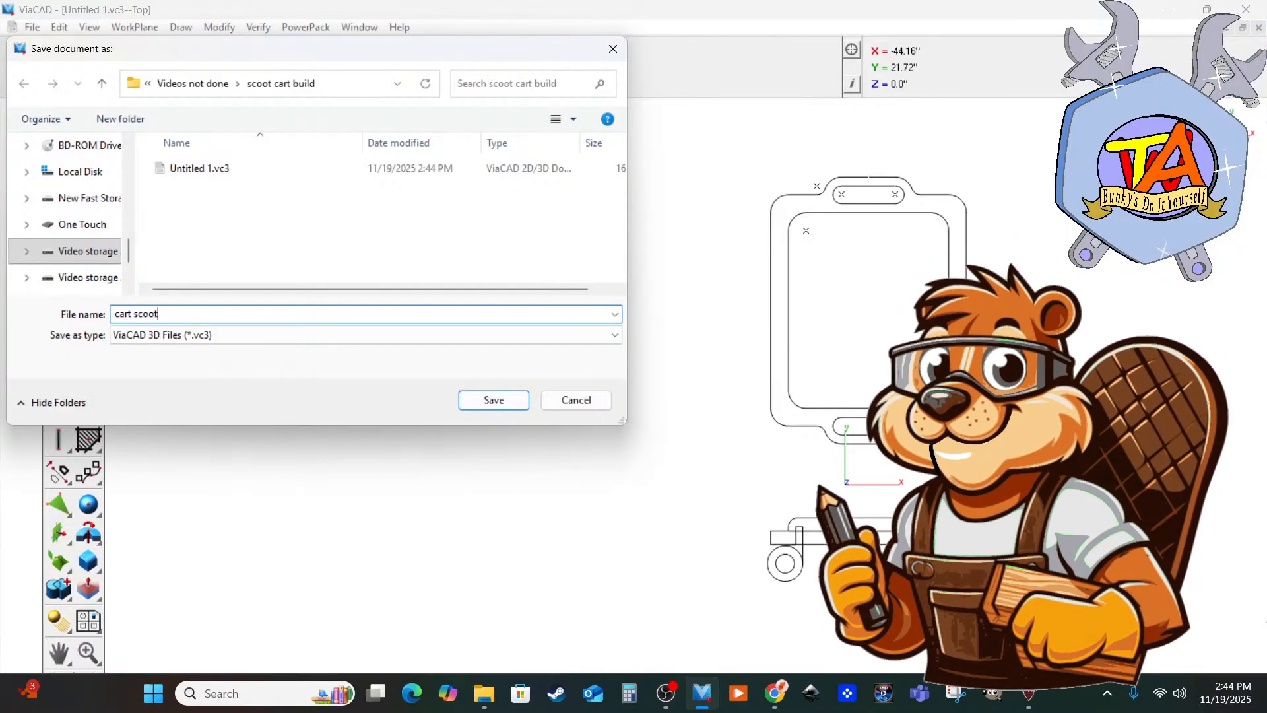
key(Return)
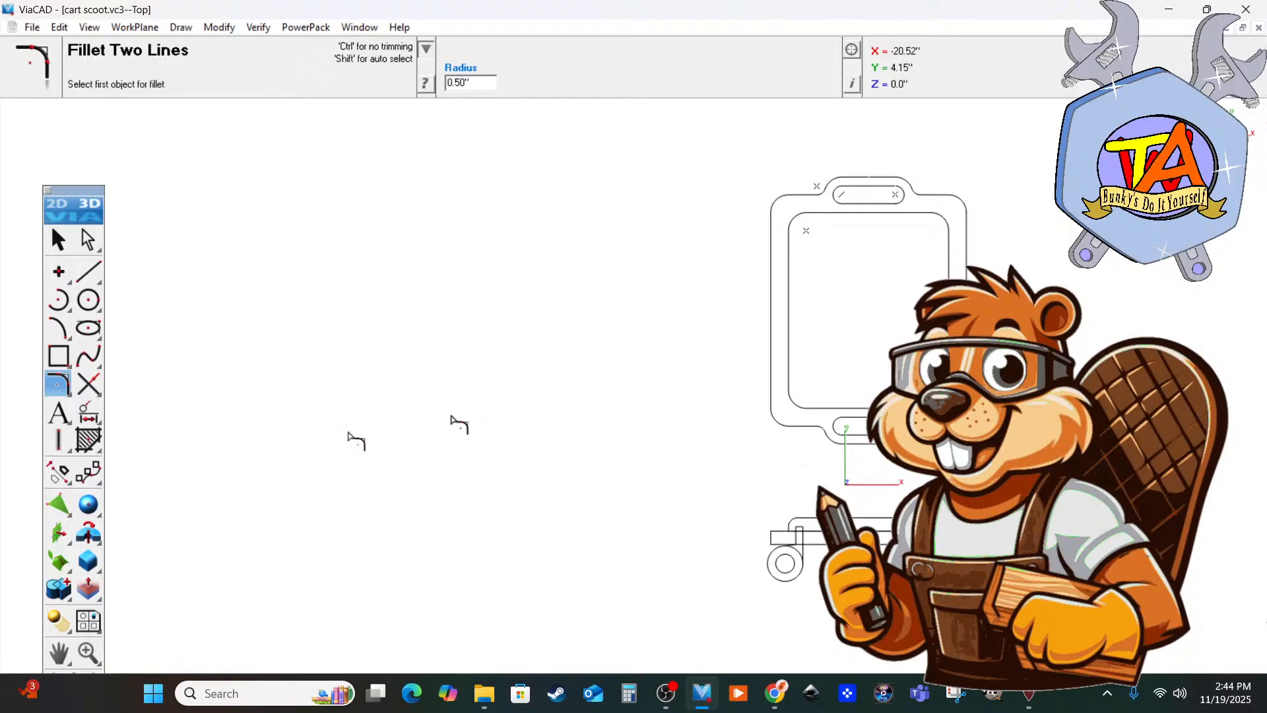
Draw a center-point circle in the empty area well left of the board and set its diameter to 2.00 inches.
click(90, 300)
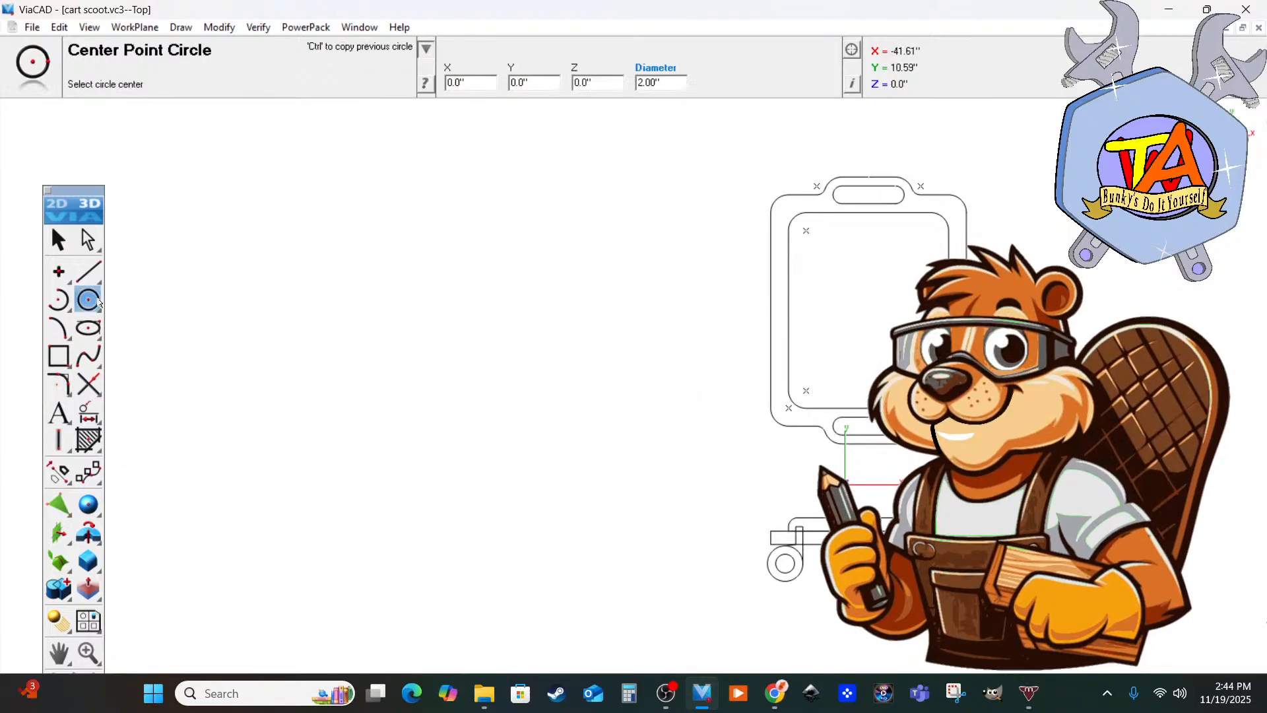
click(253, 407)
click(301, 429)
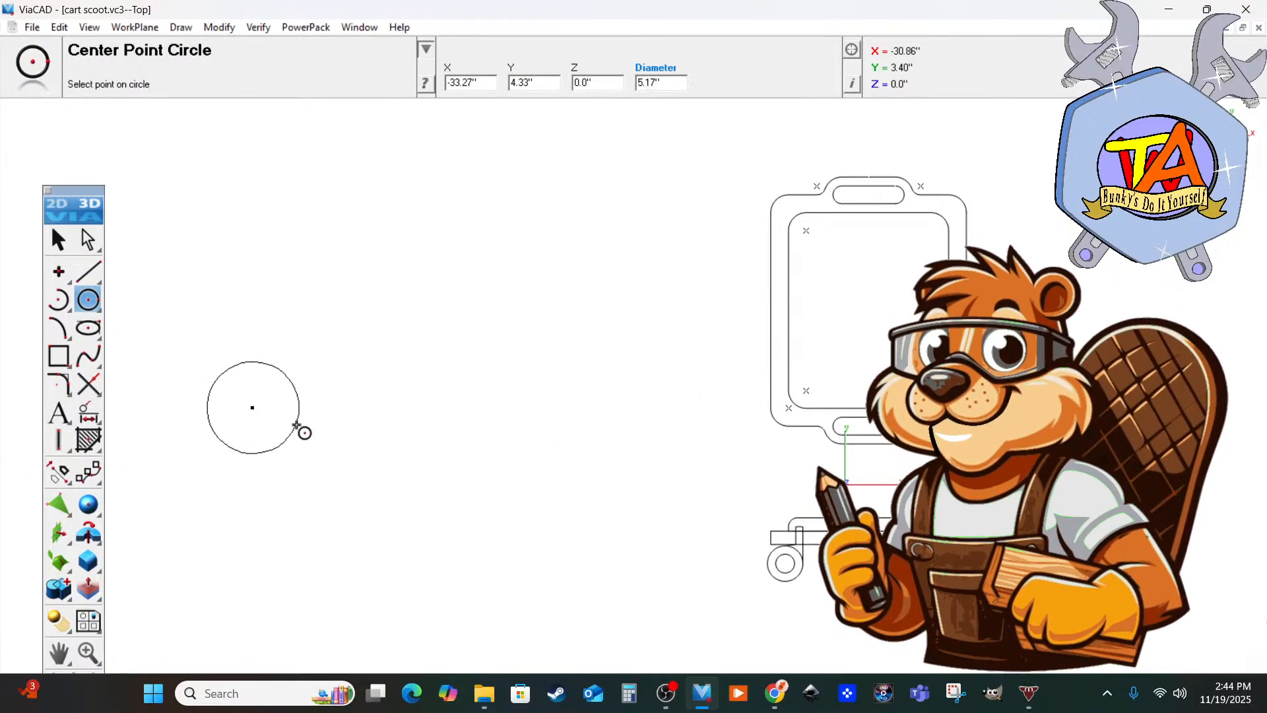
click(660, 83)
double_click(660, 83)
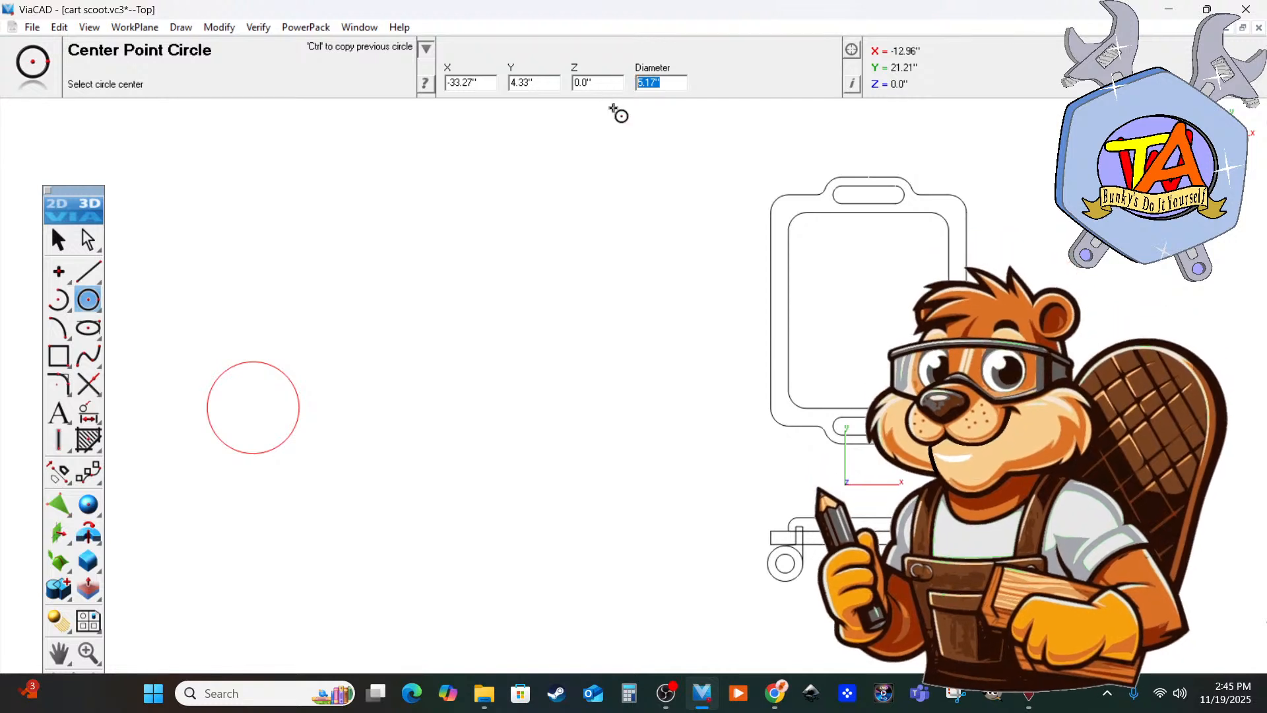
text(55)
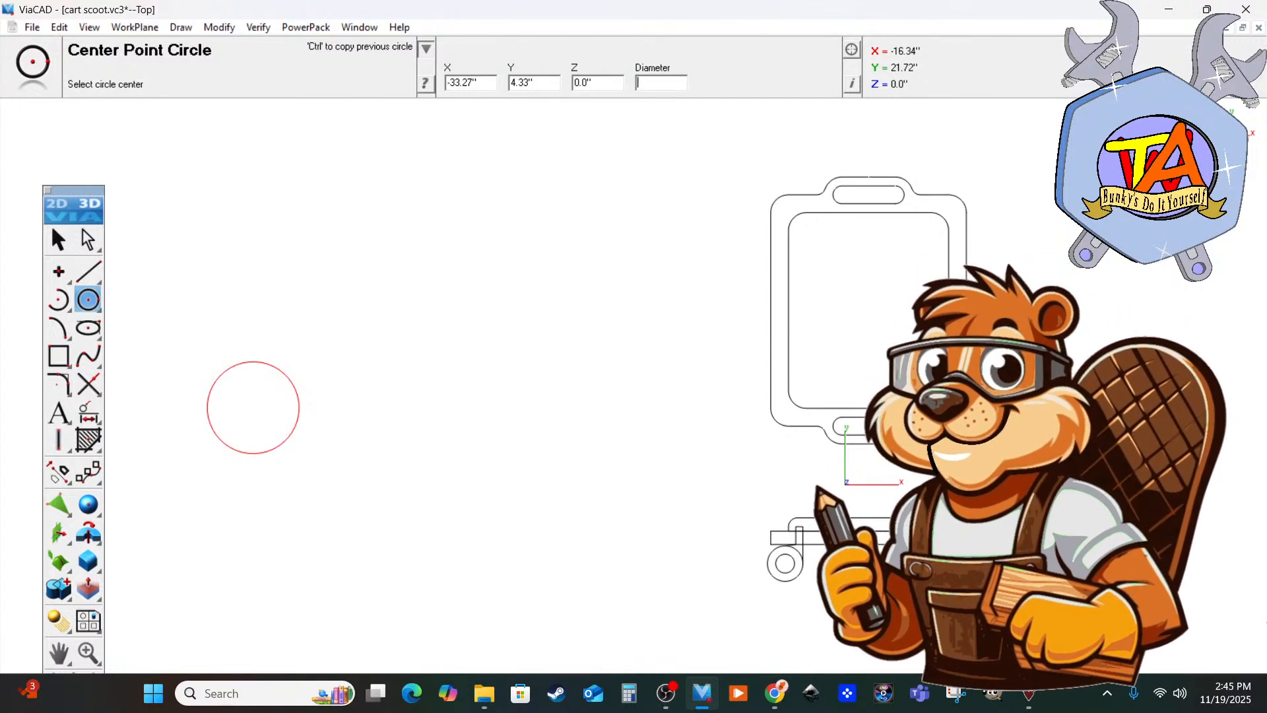
key(Return)
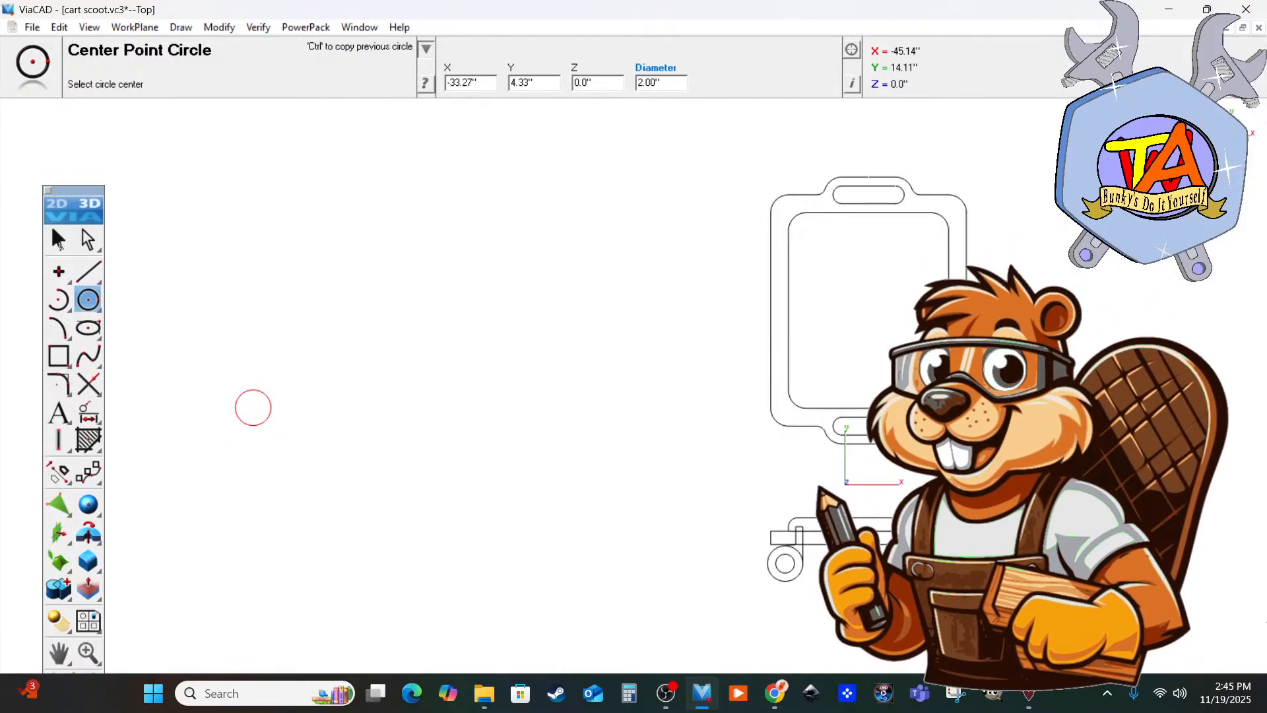
Duplicate the 2.00-inch circle and place the copy level with it to the right, centred at about X -20.52 inches.
click(58, 239)
drag(200, 366, 324, 452)
key(ctrl+c)
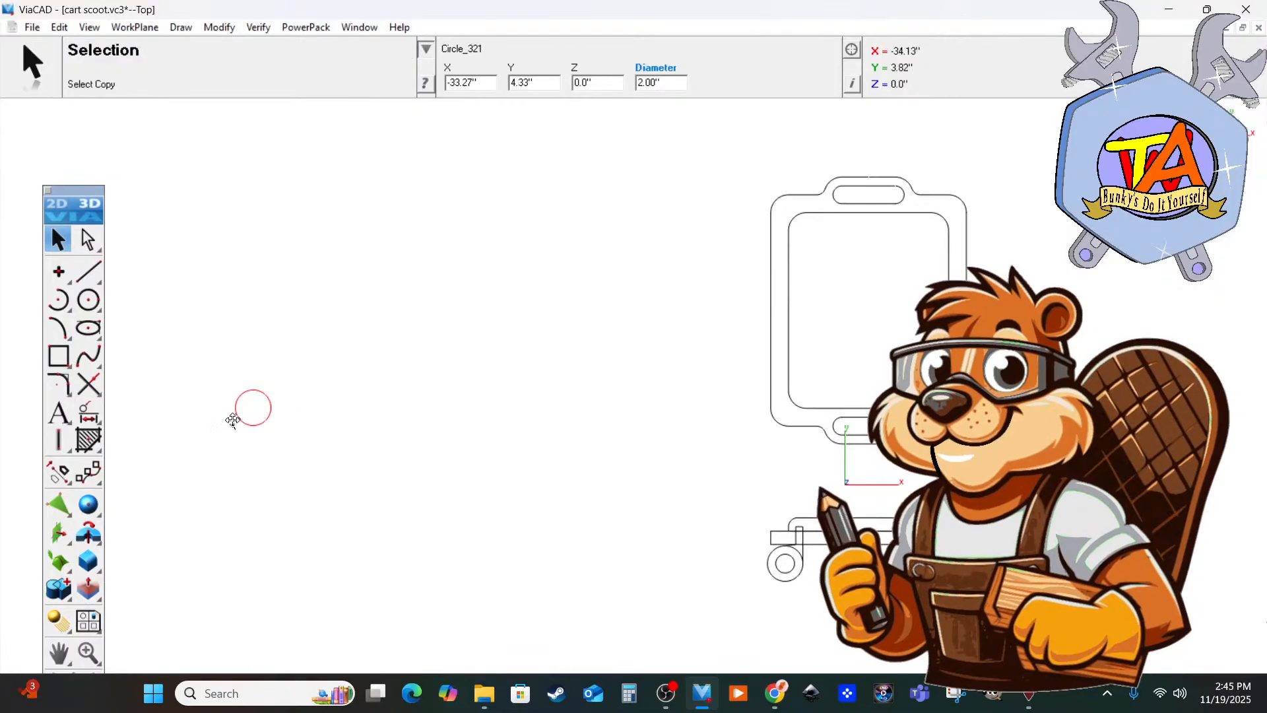
key(ctrl+v)
drag(257, 408, 480, 407)
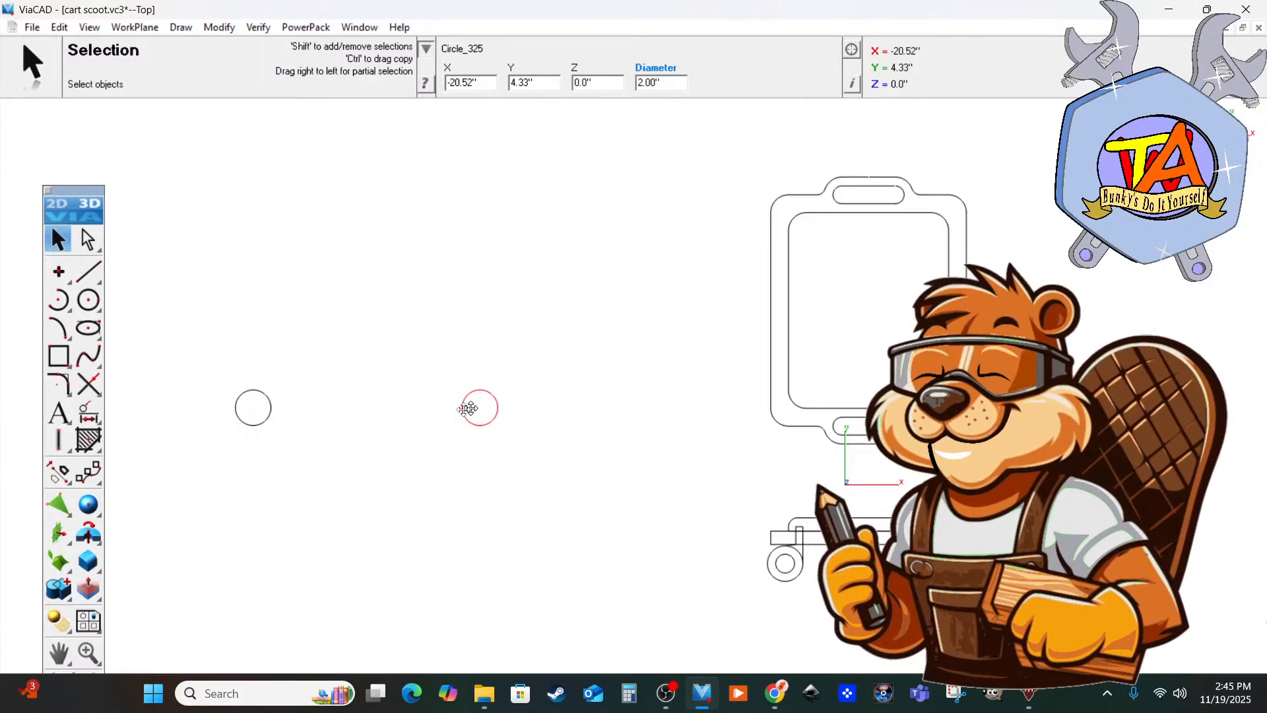
Draw a horizontal line beside the left circle's outer edge, level with its center, and set its length to 1.00 inch.
click(94, 277)
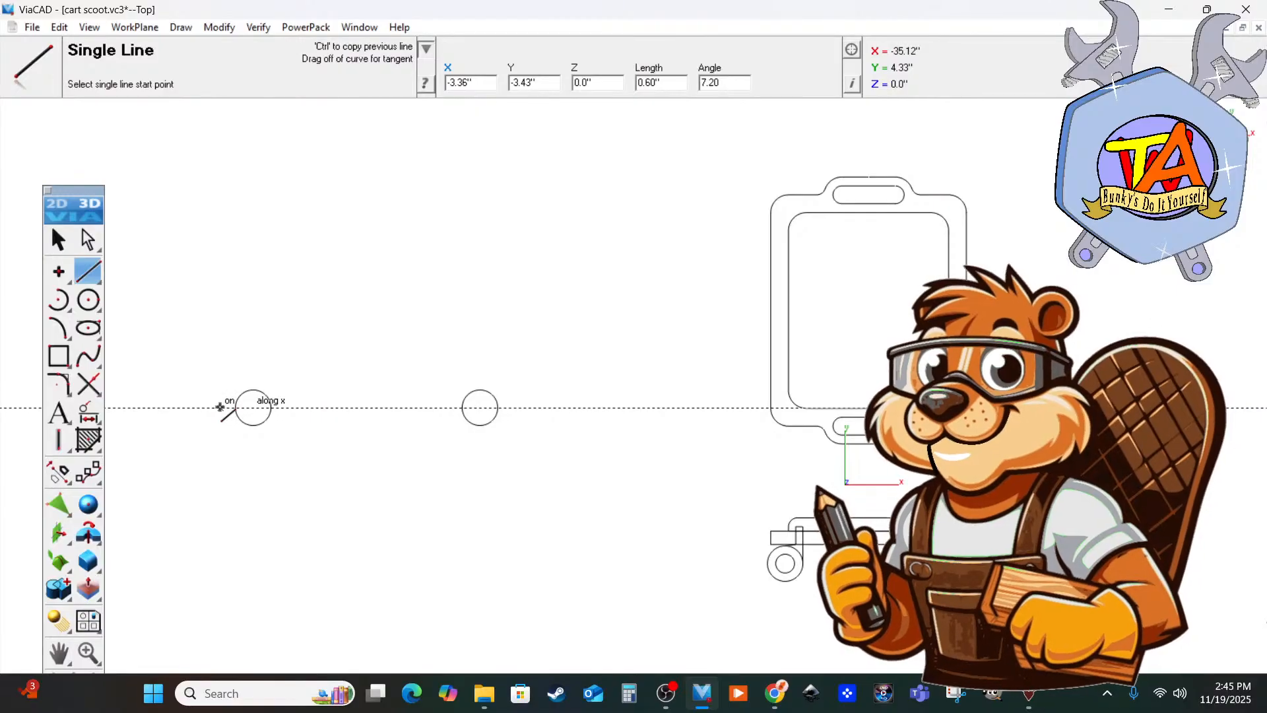
click(228, 407)
click(237, 407)
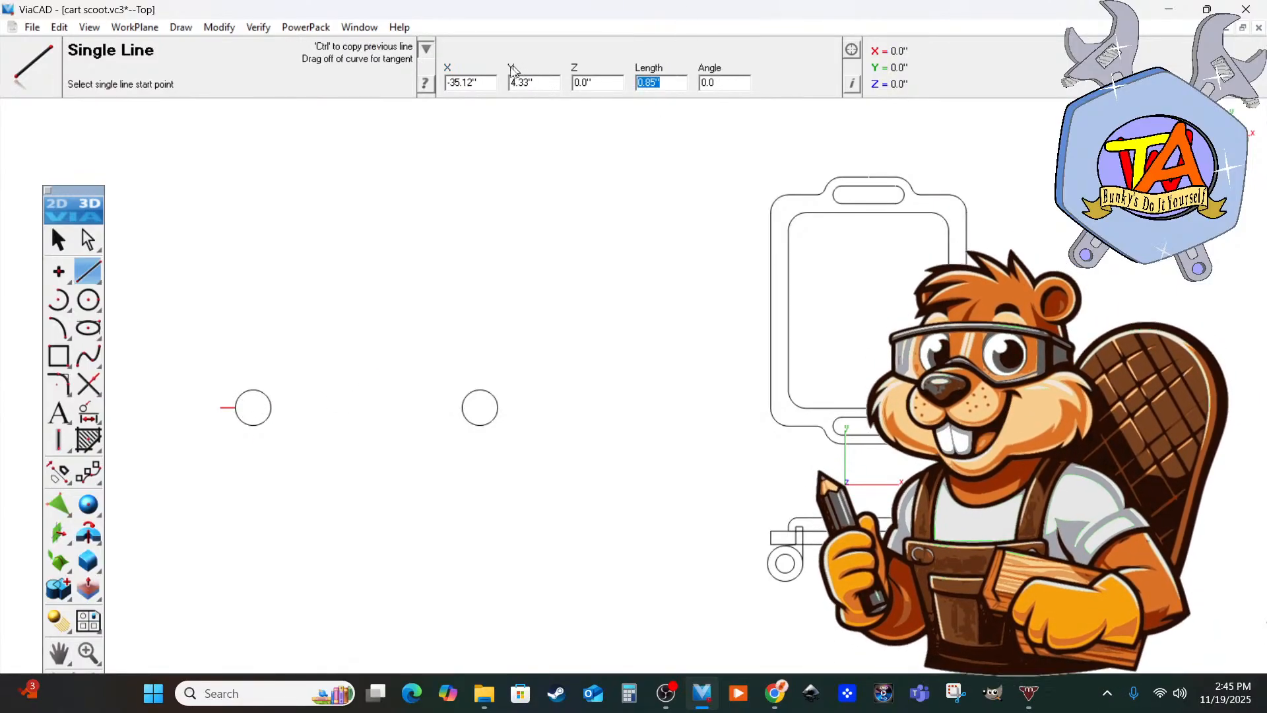
text(1)
key(Return)
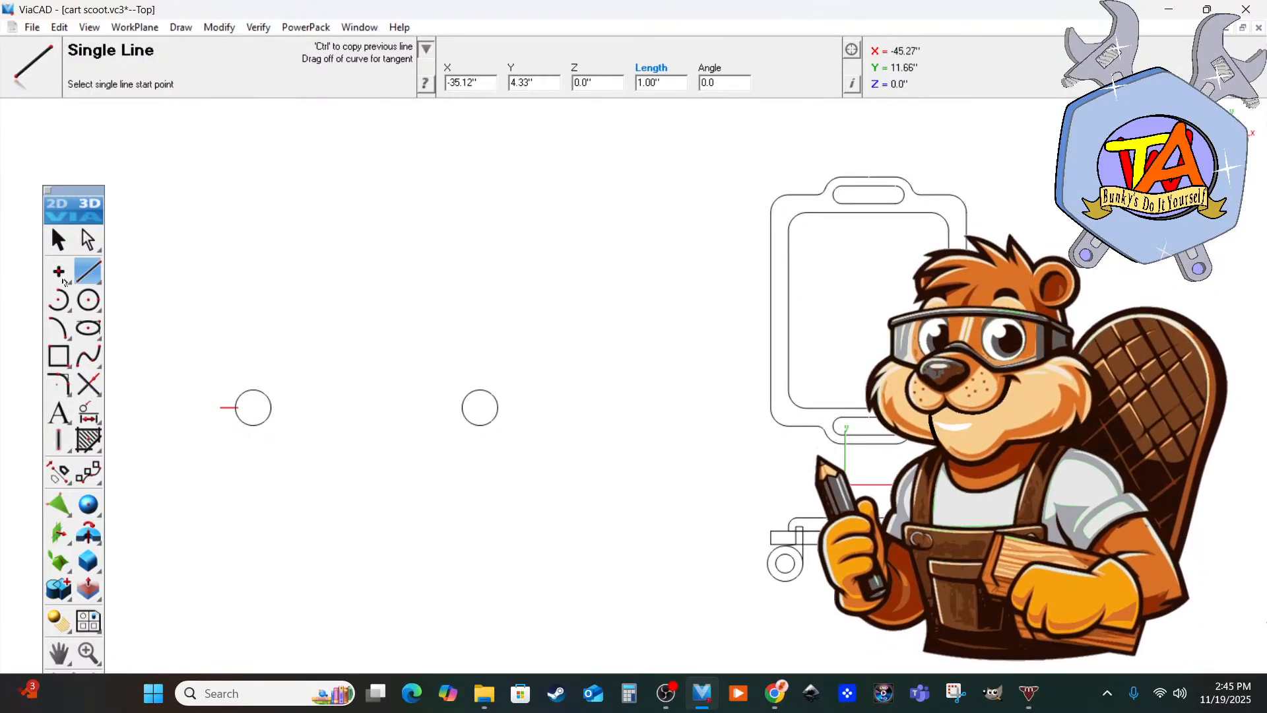
Move the short line so its inner end meets the left circle's outer edge.
click(58, 239)
scroll(145, 415, up, 3)
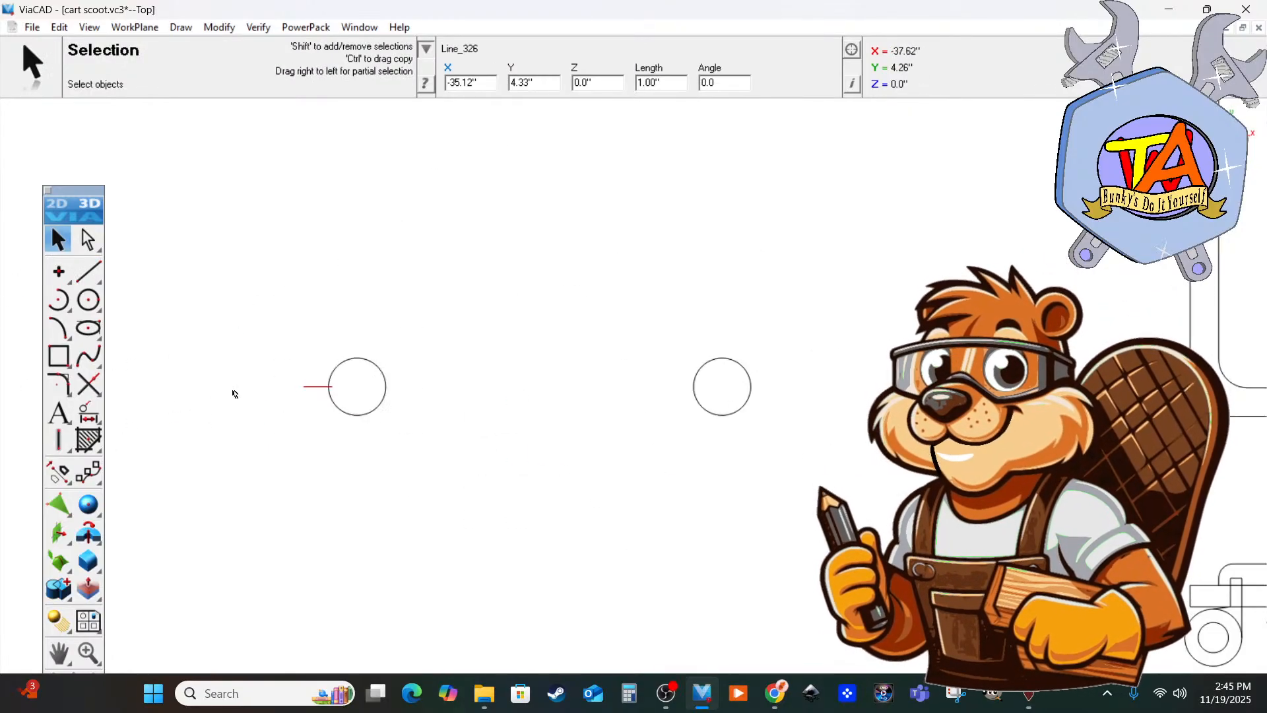
drag(285, 358, 354, 385)
click(535, 404)
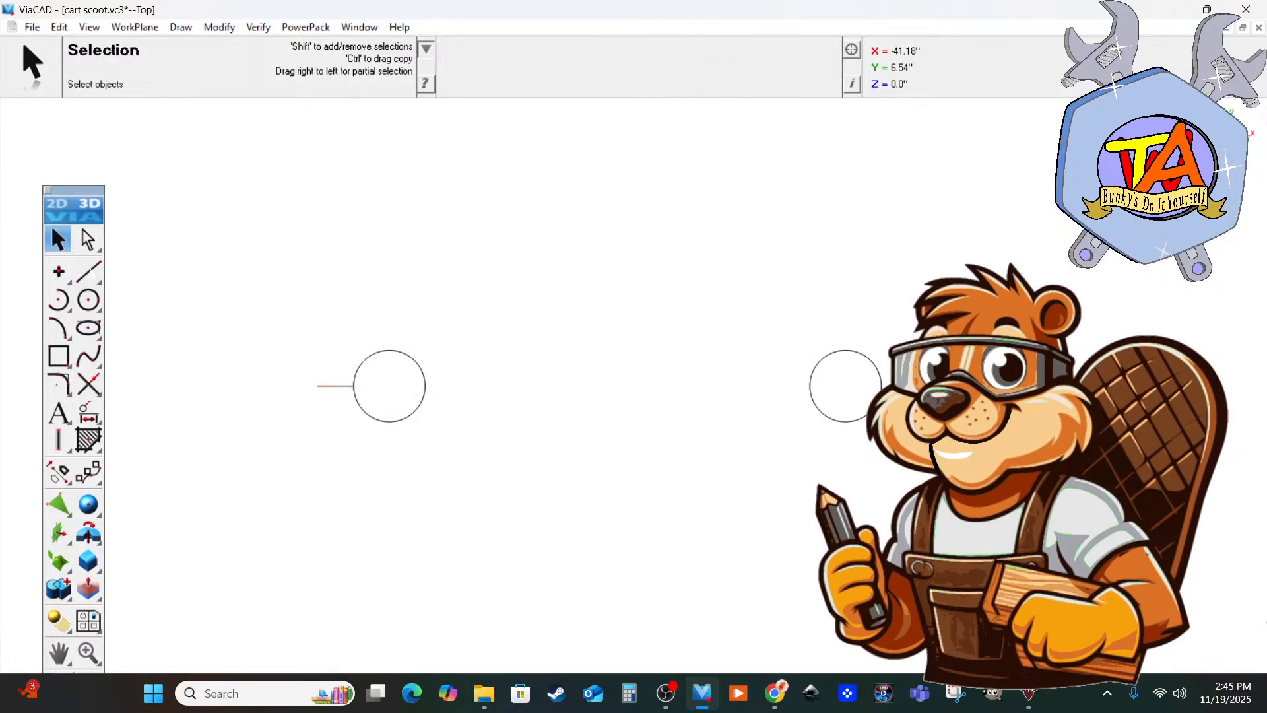
Draw a horizontal line outward from the right circle's outer edge at center height and set its length to 1.00 inch.
click(91, 270)
click(881, 385)
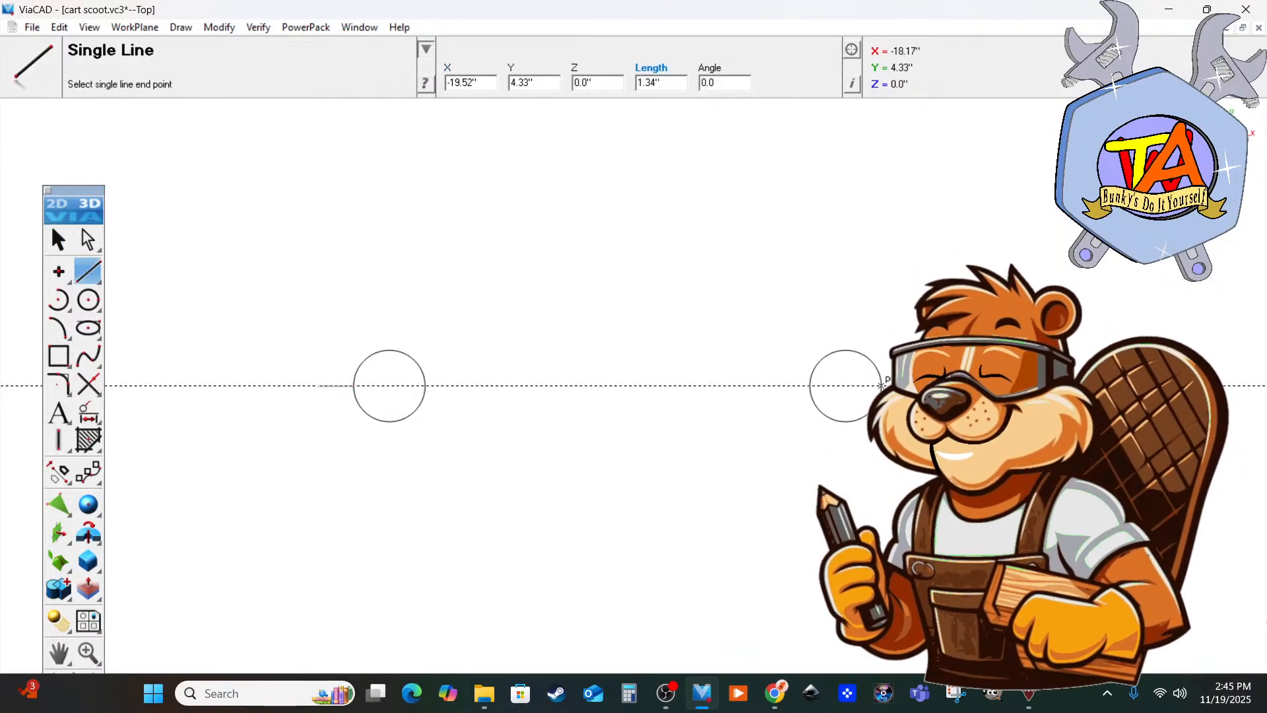
click(929, 385)
click(673, 81)
double_click(673, 82)
text(1)
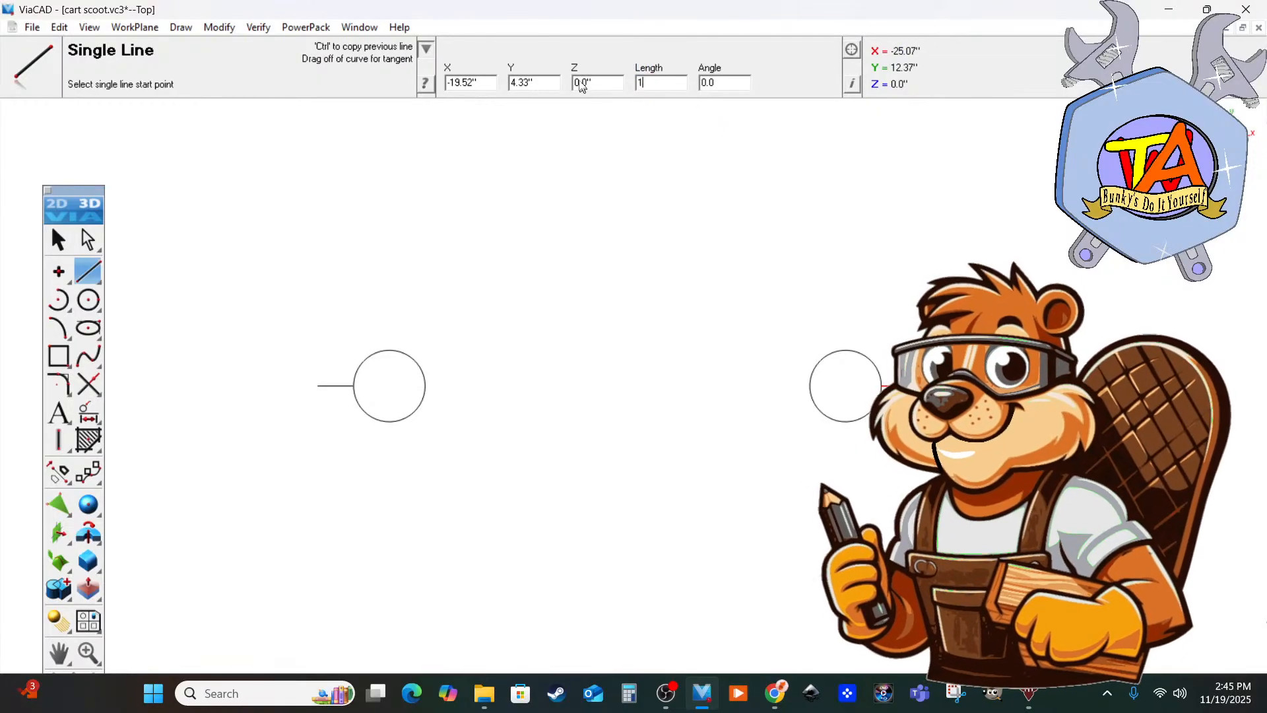
key(Return)
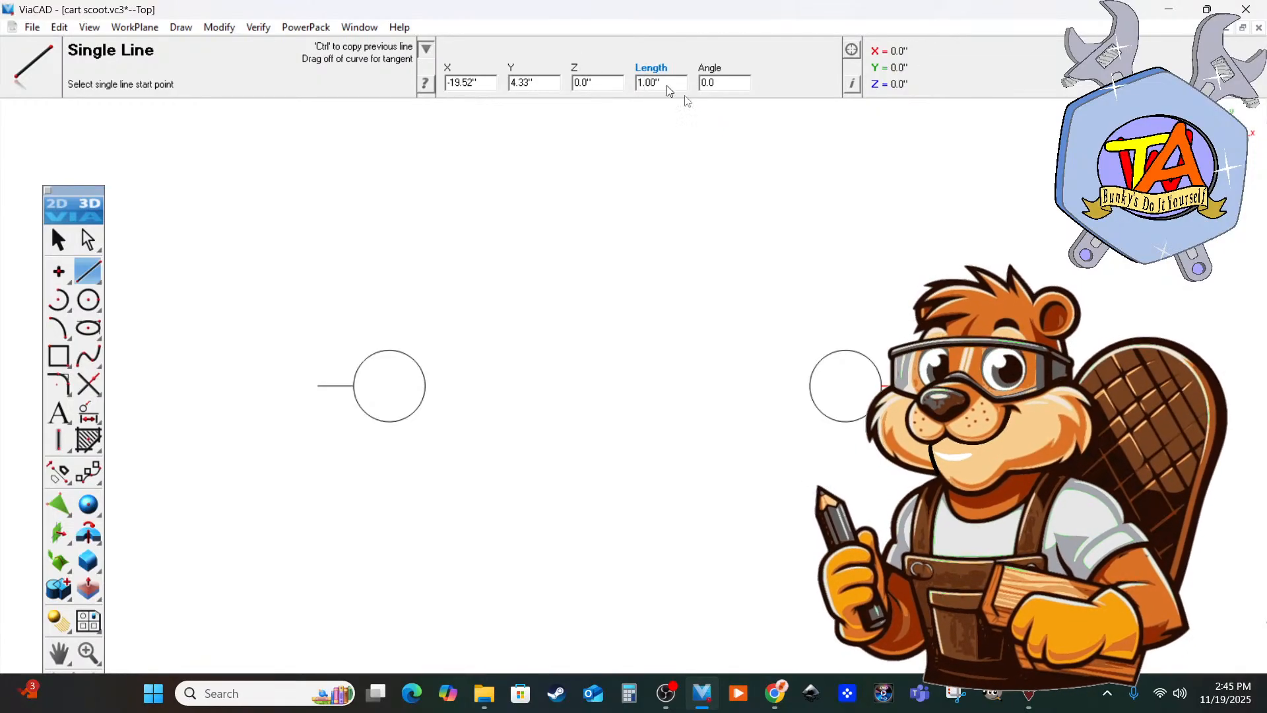
click(58, 239)
scroll(515, 463, up, 2)
scroll(515, 464, down, 4)
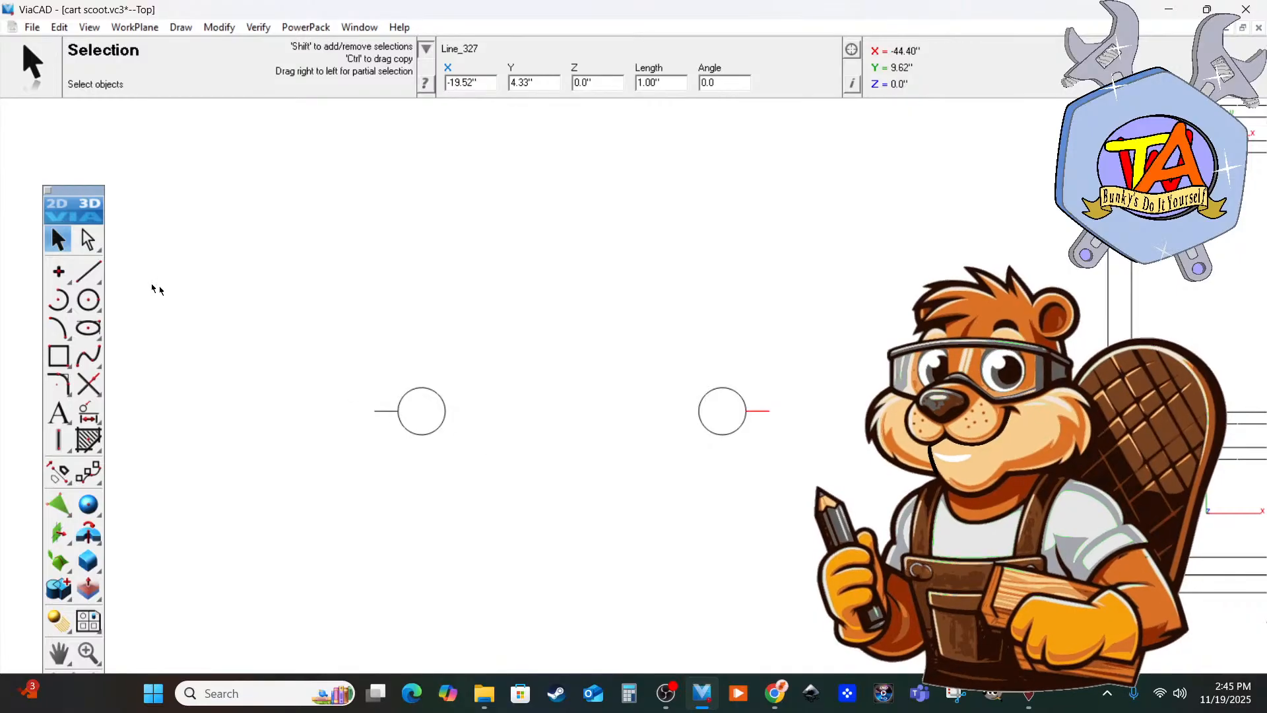
Connect the facing edges of the two circles with a horizontal line at center height.
click(98, 274)
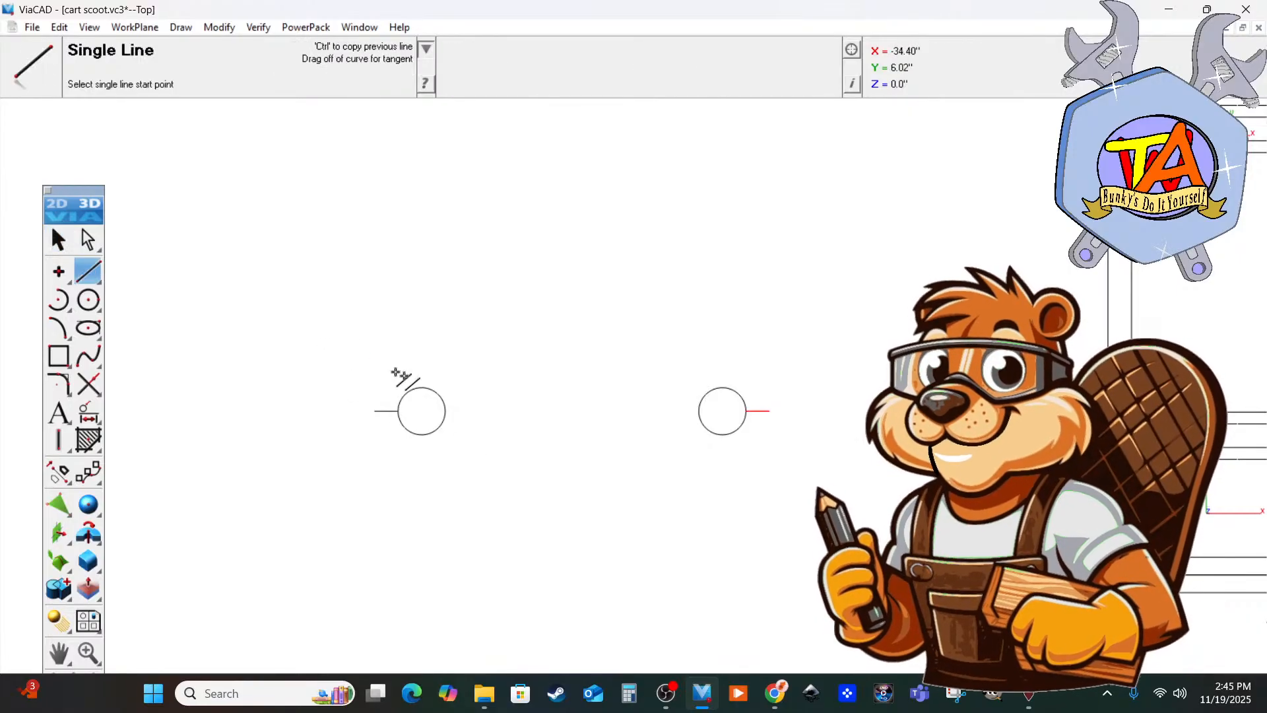
click(448, 411)
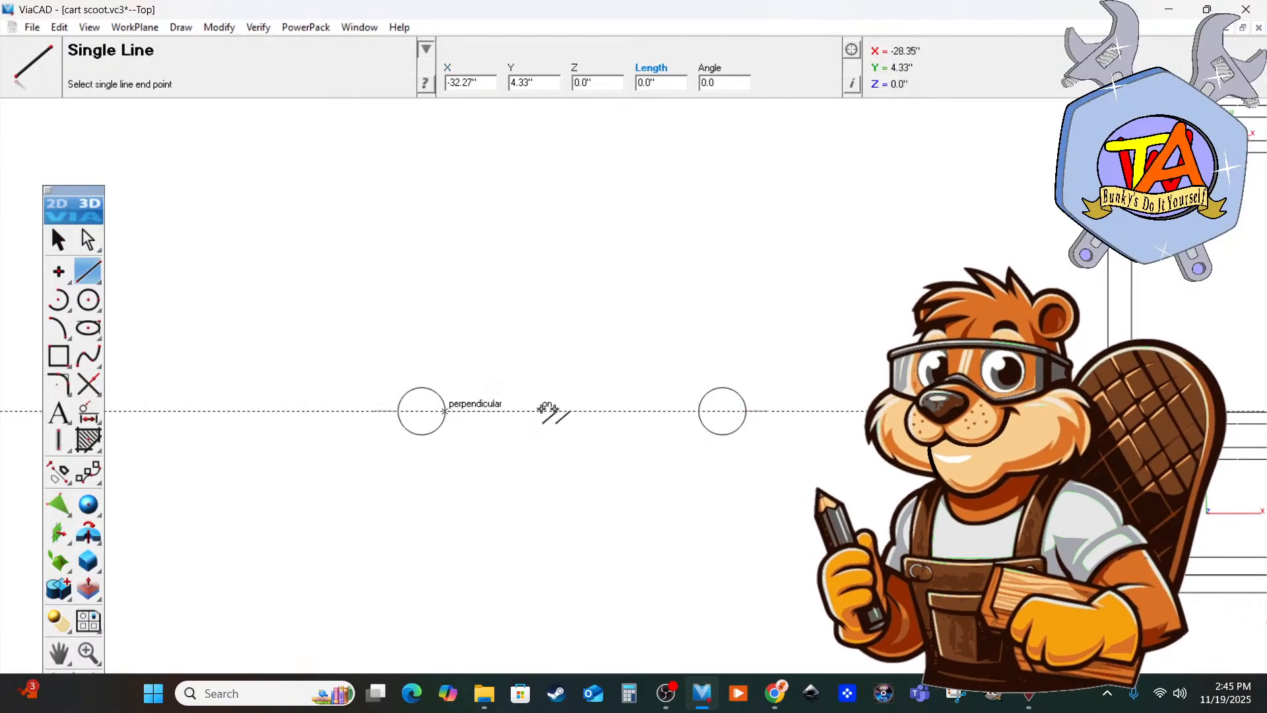
click(697, 411)
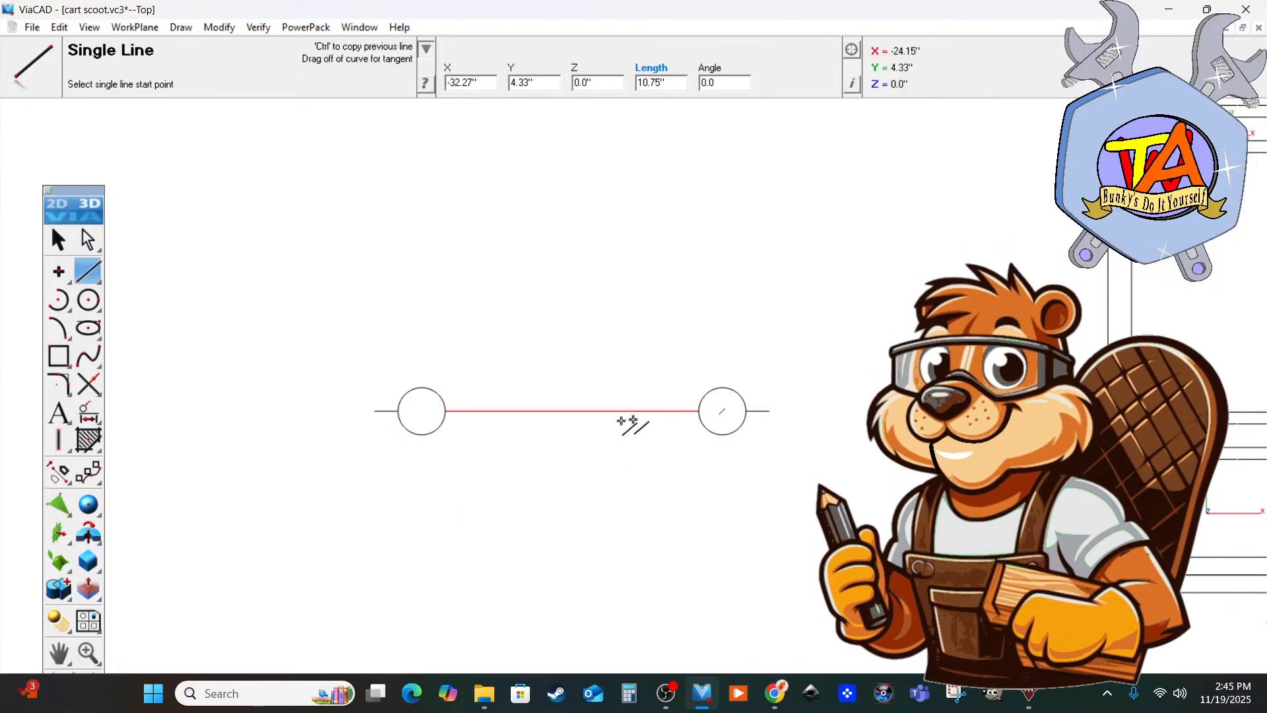
scroll(422, 498, up, 2)
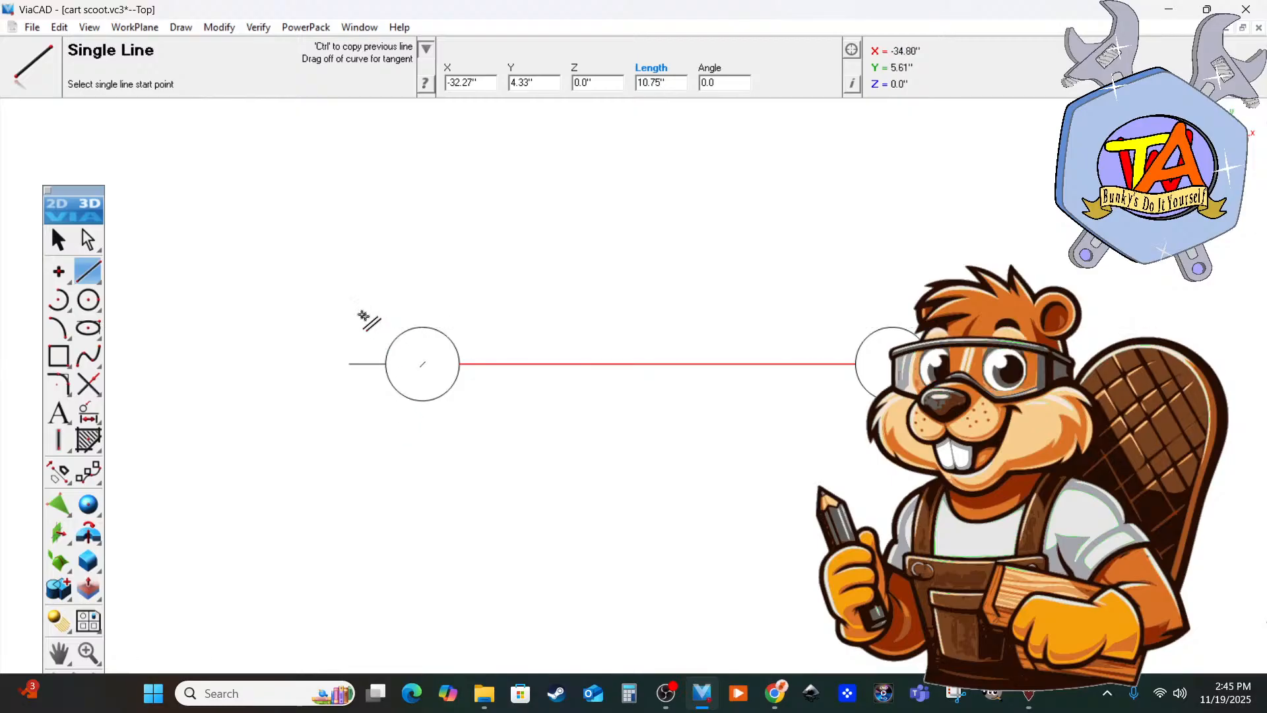
Move the left circle slightly off the lines and return it to the gap between them.
click(58, 239)
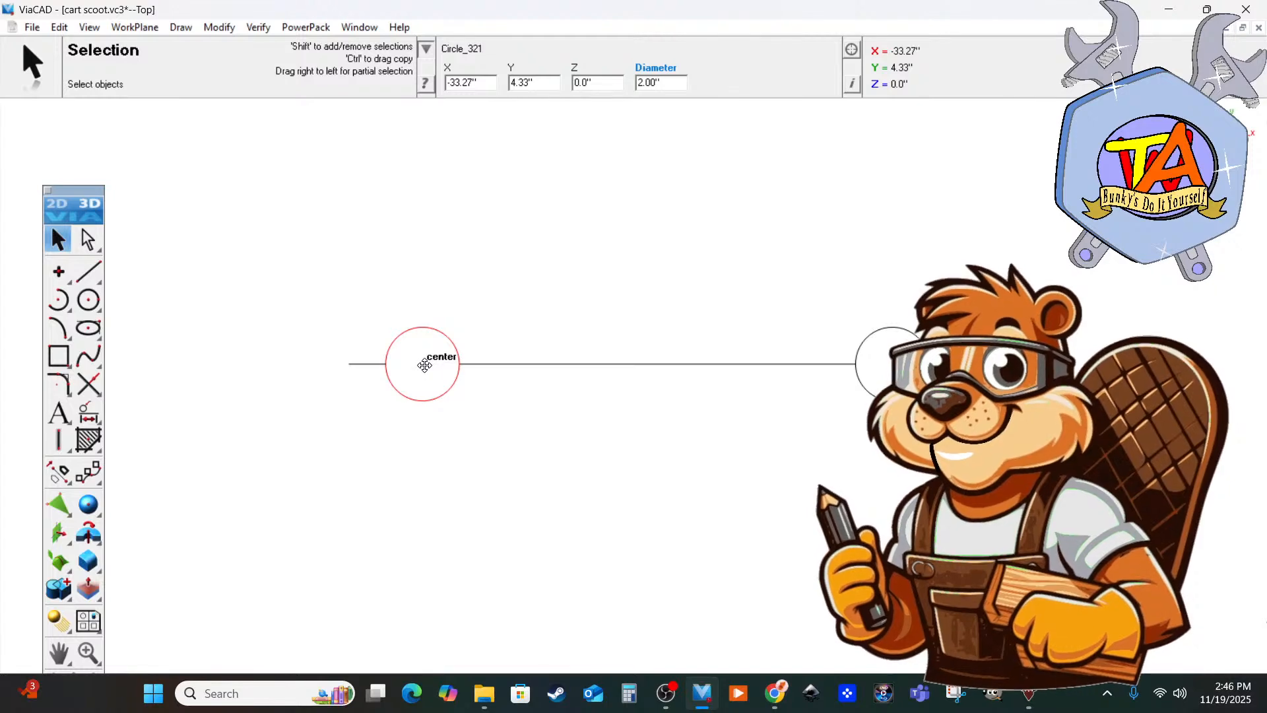
mouse_move(419, 363)
mouse_down()
mouse_move(430, 348)
mouse_move(419, 350)
mouse_up()
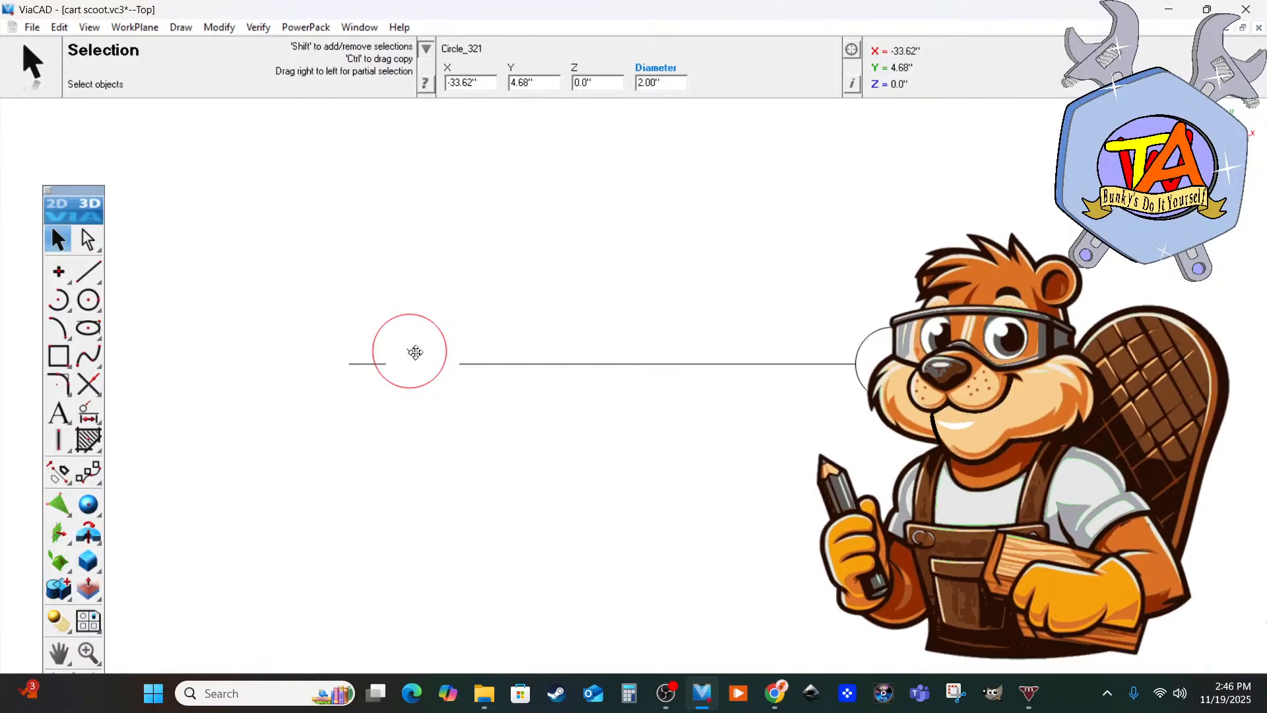
drag(416, 351, 424, 366)
click(452, 487)
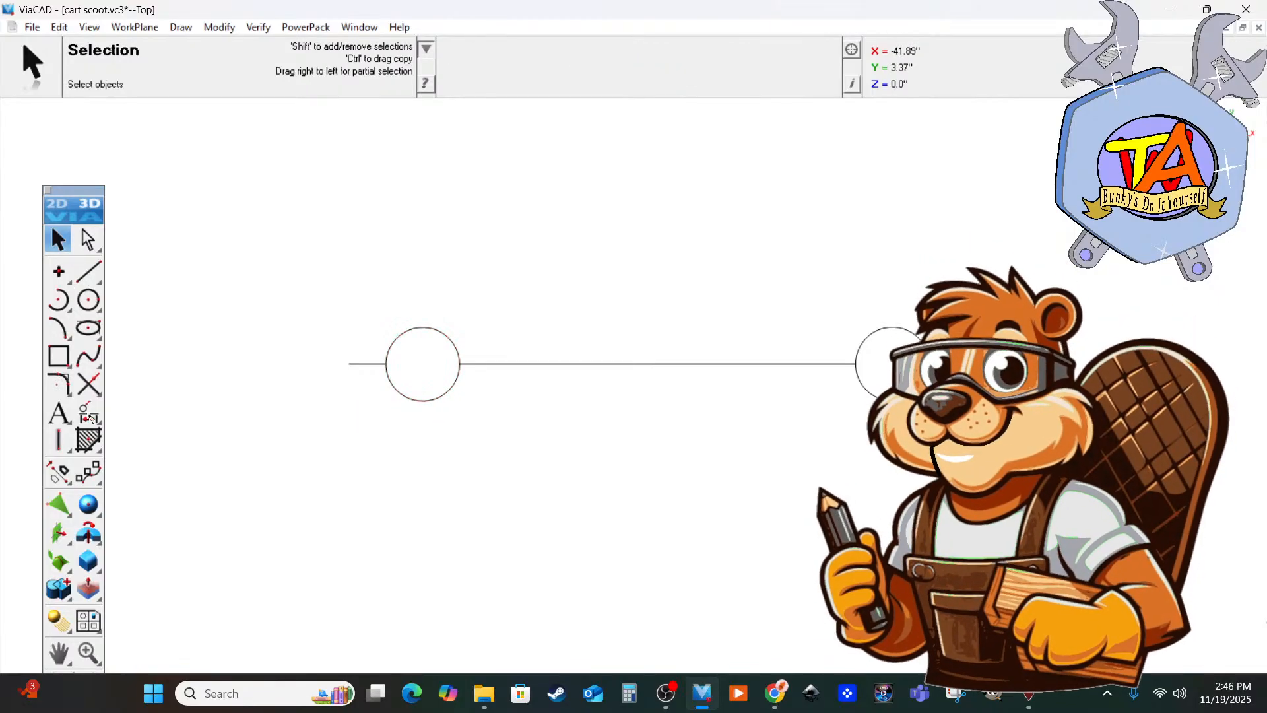
Draw a horizontal line about 1.17 inches long below the left short line, ending on the left circle's lower edge.
click(89, 271)
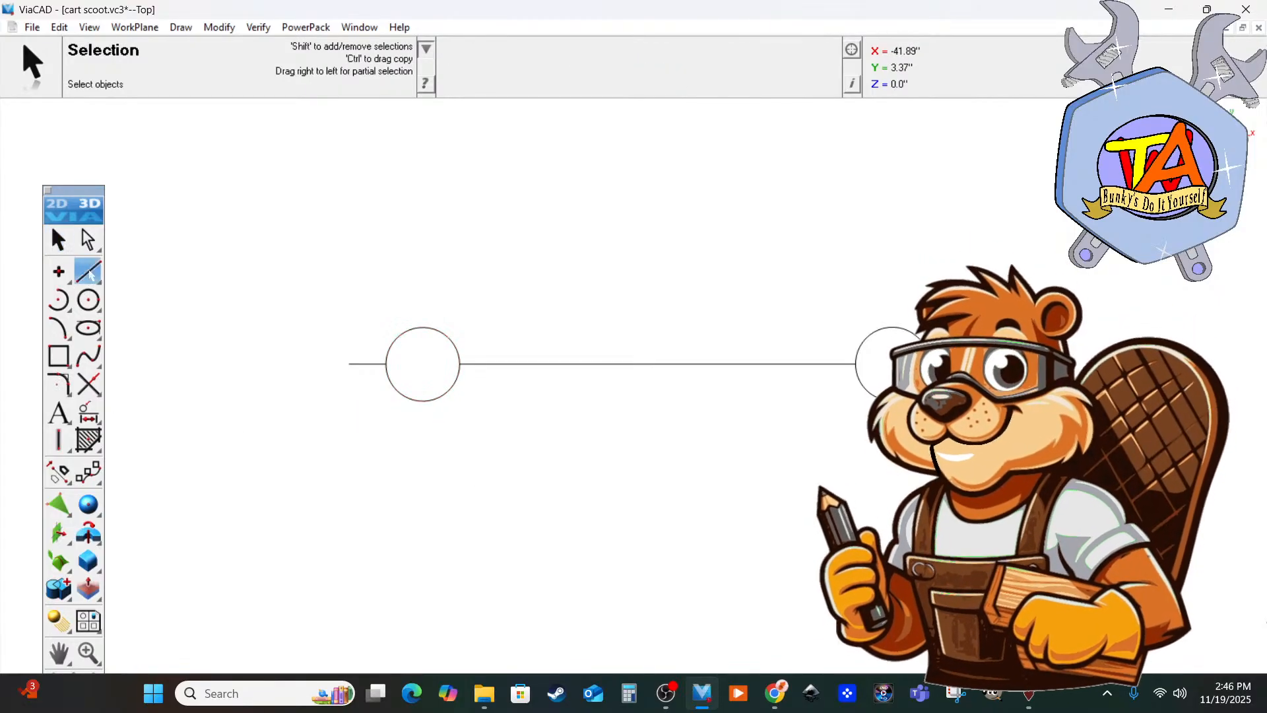
click(350, 385)
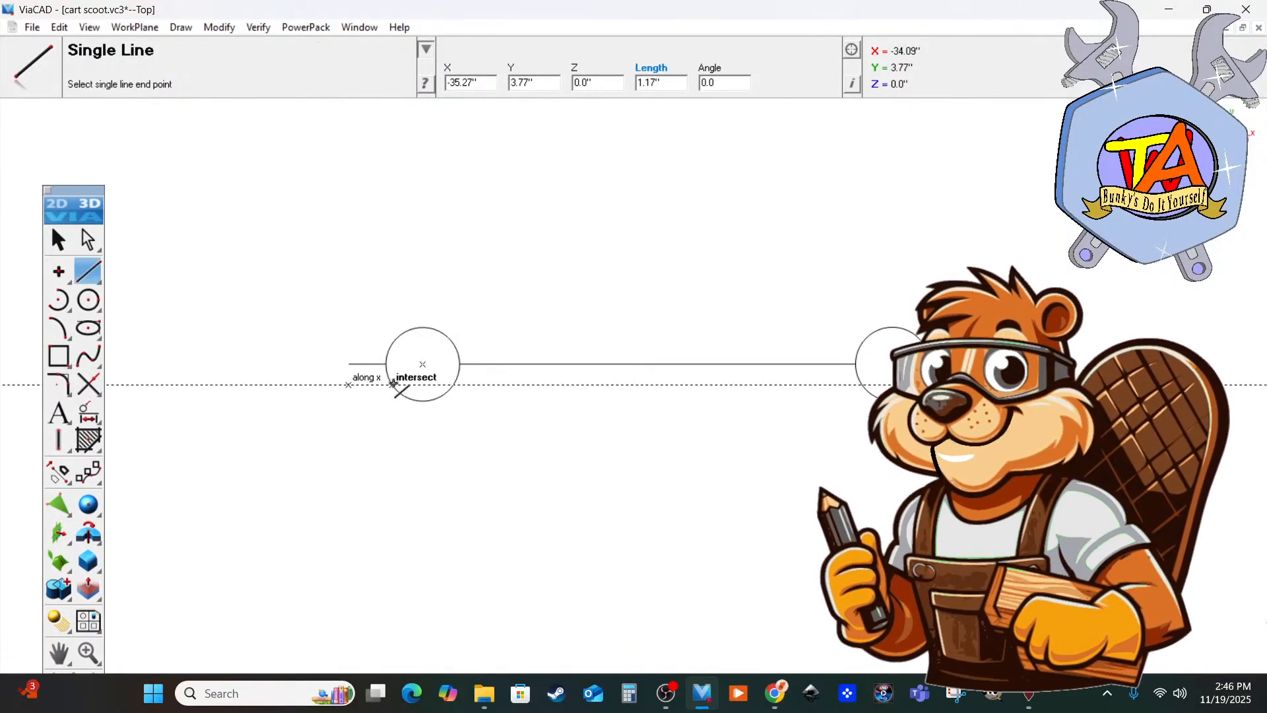
click(393, 384)
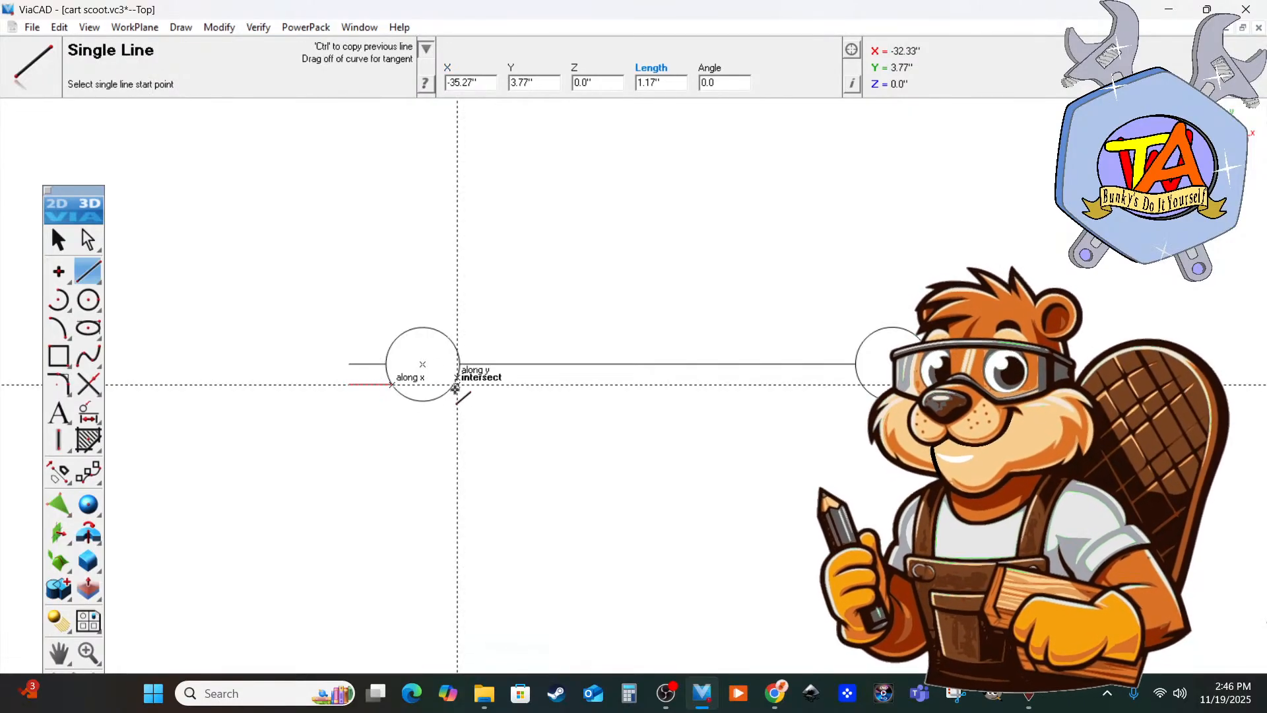
Draw a lower horizontal line about 11.08 inches long between the circles, and one about 1.17 inches long outward from the right circle.
scroll(455, 388, up, 3)
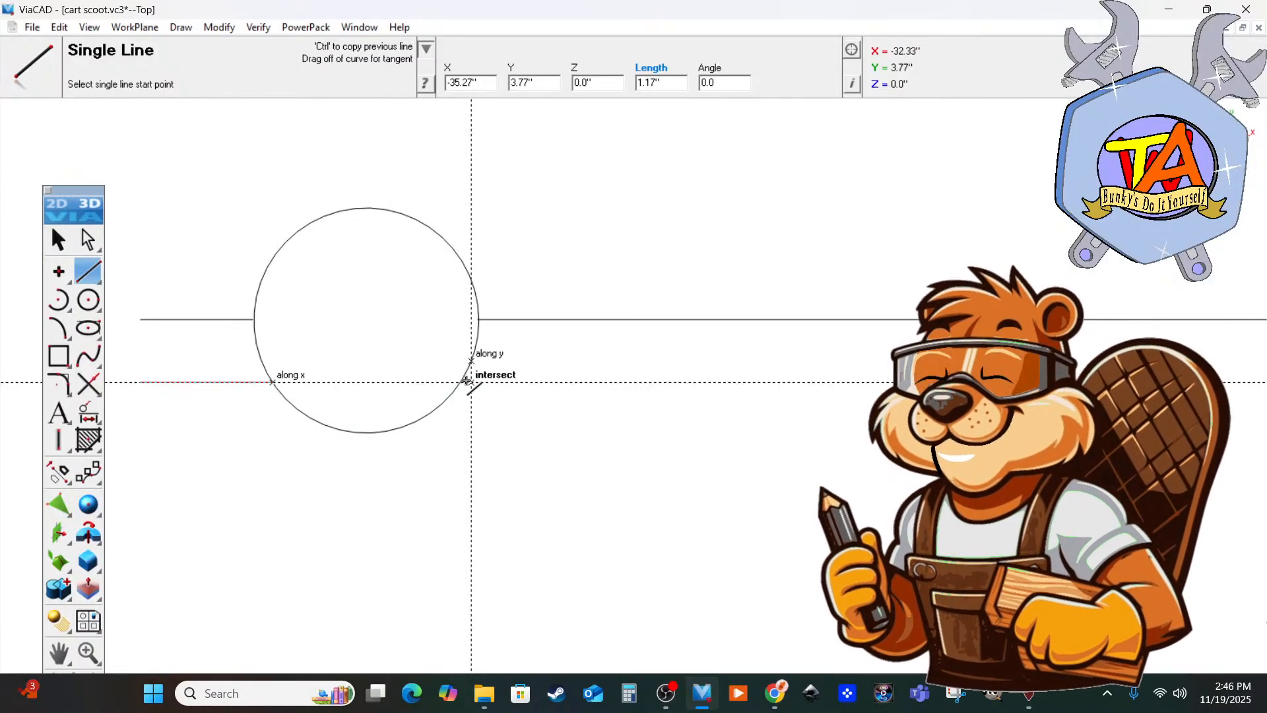
click(458, 383)
scroll(575, 395, up, 2)
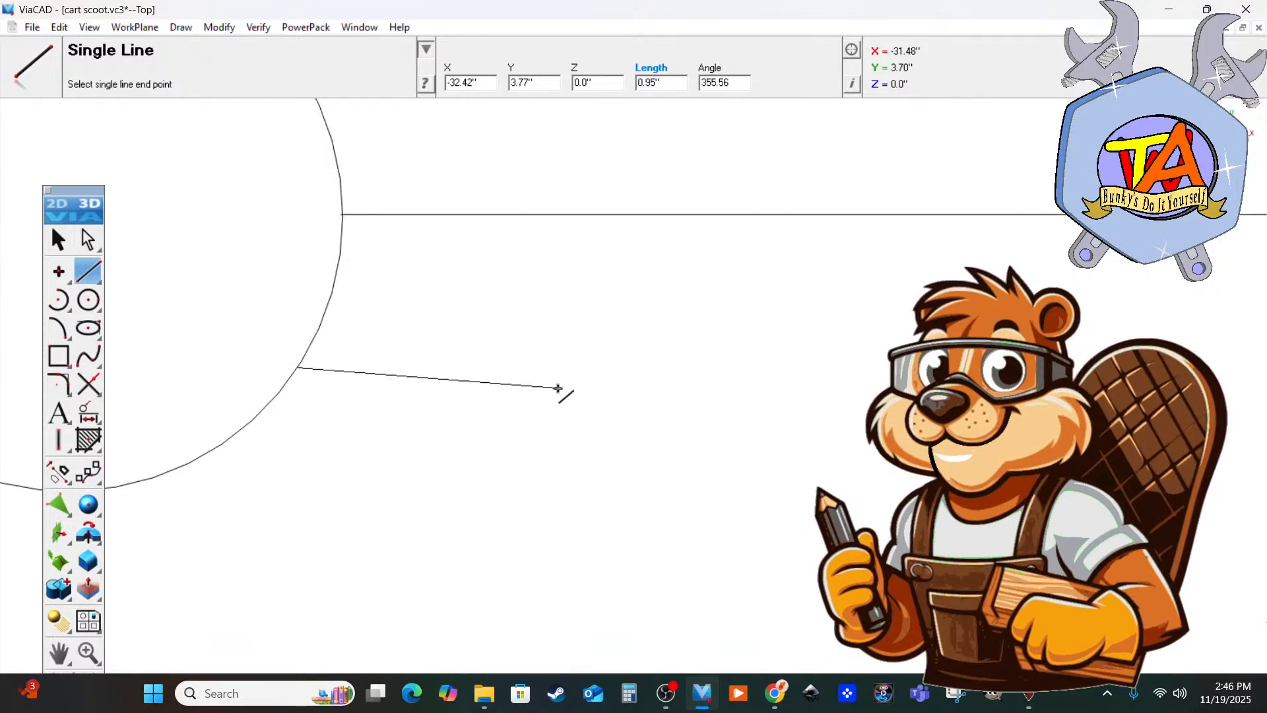
scroll(558, 396, down, 4)
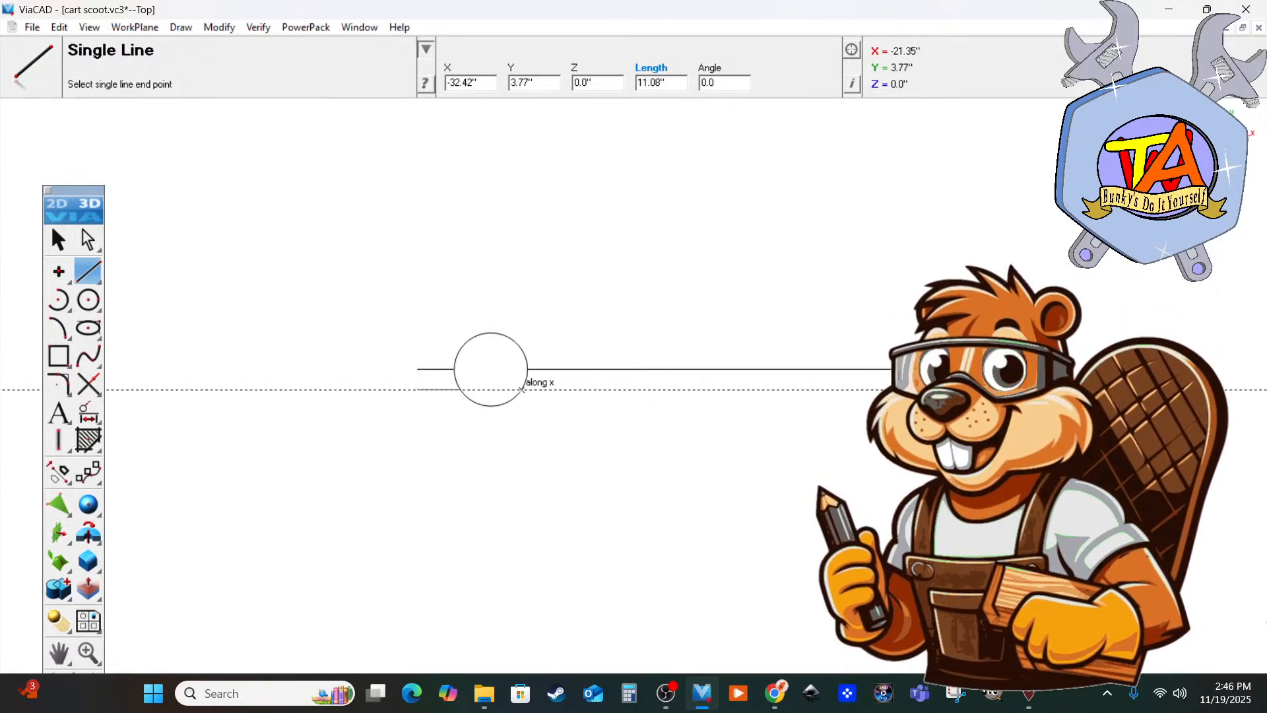
click(523, 389)
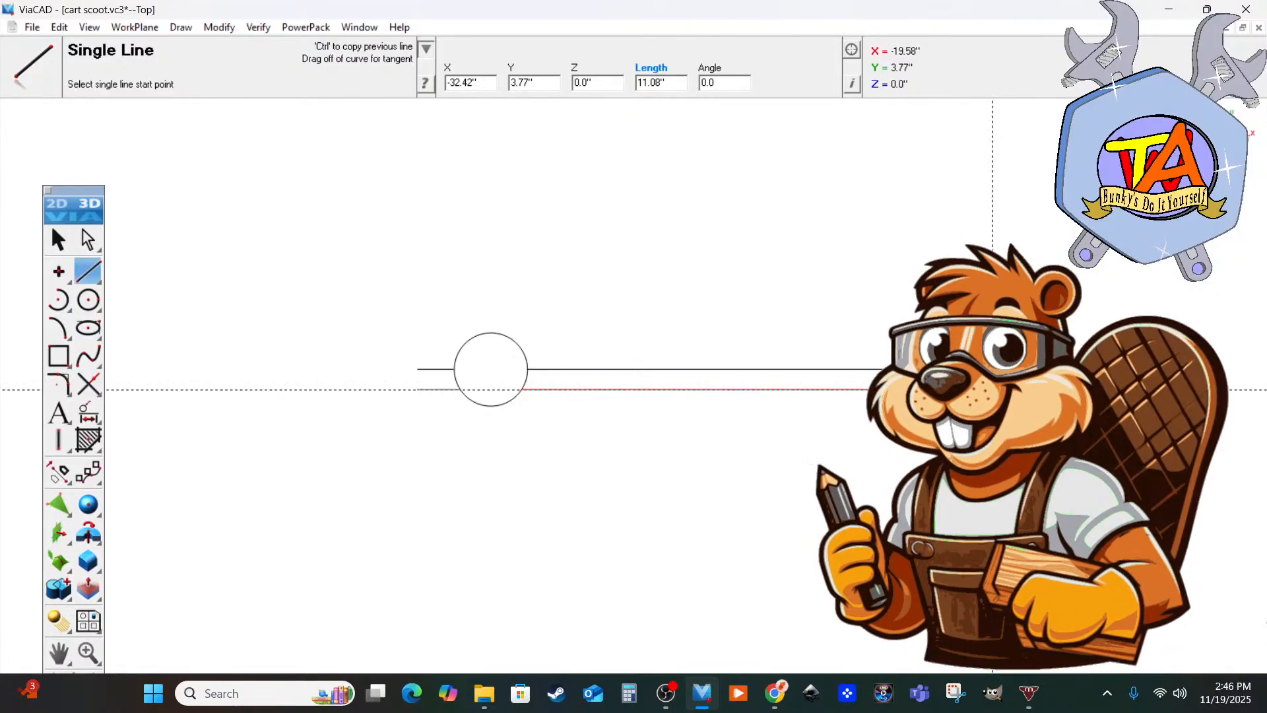
click(992, 389)
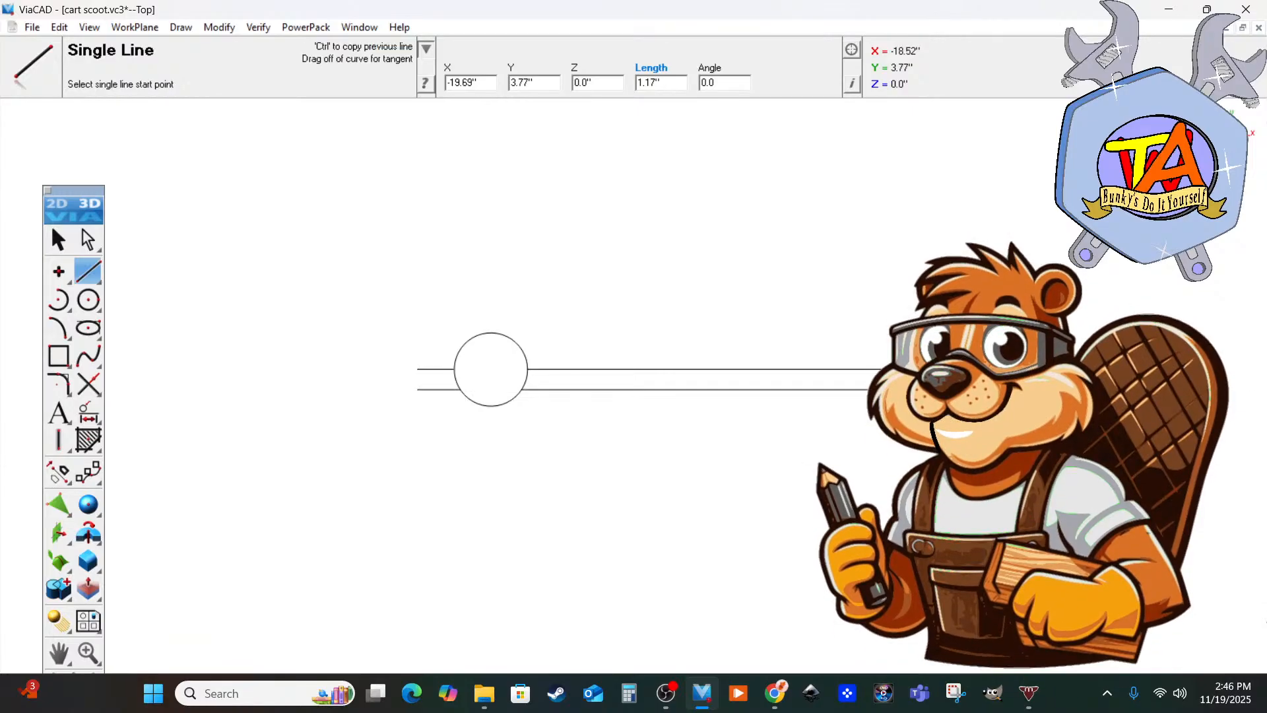
Delete the upper short line at the left circle and the upper line connecting the two circles.
click(60, 243)
click(429, 368)
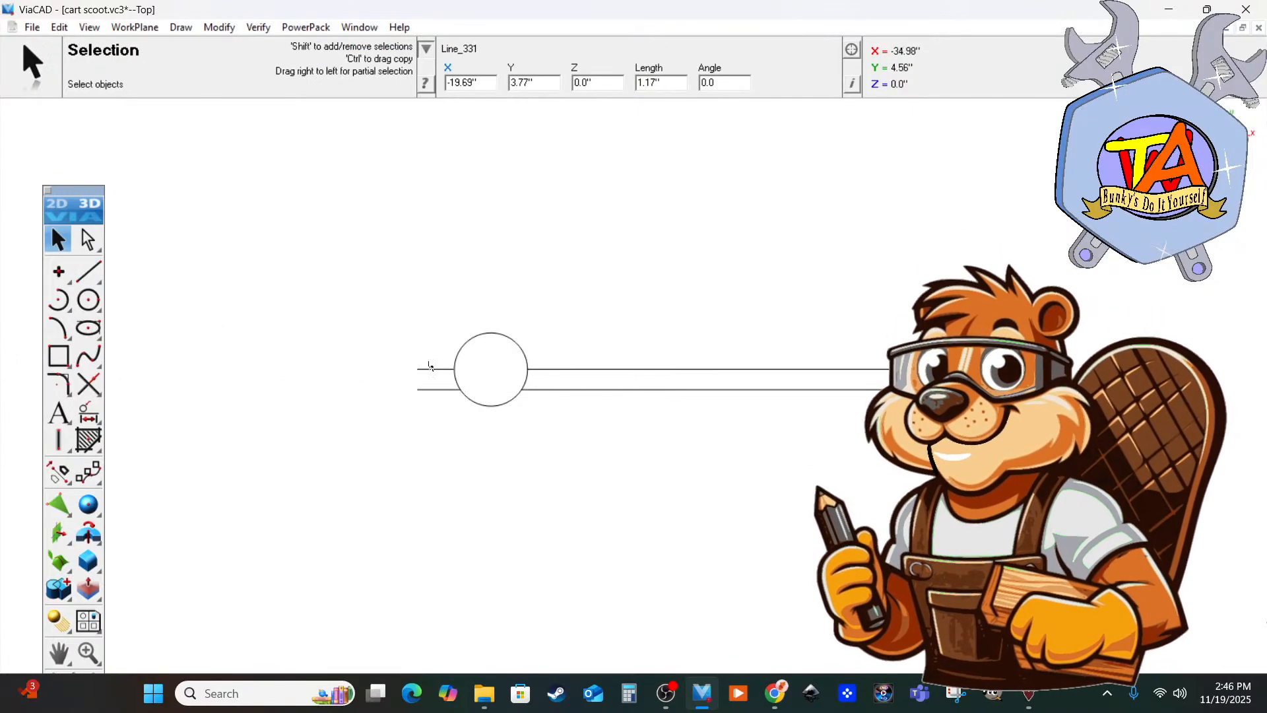
key(Delete)
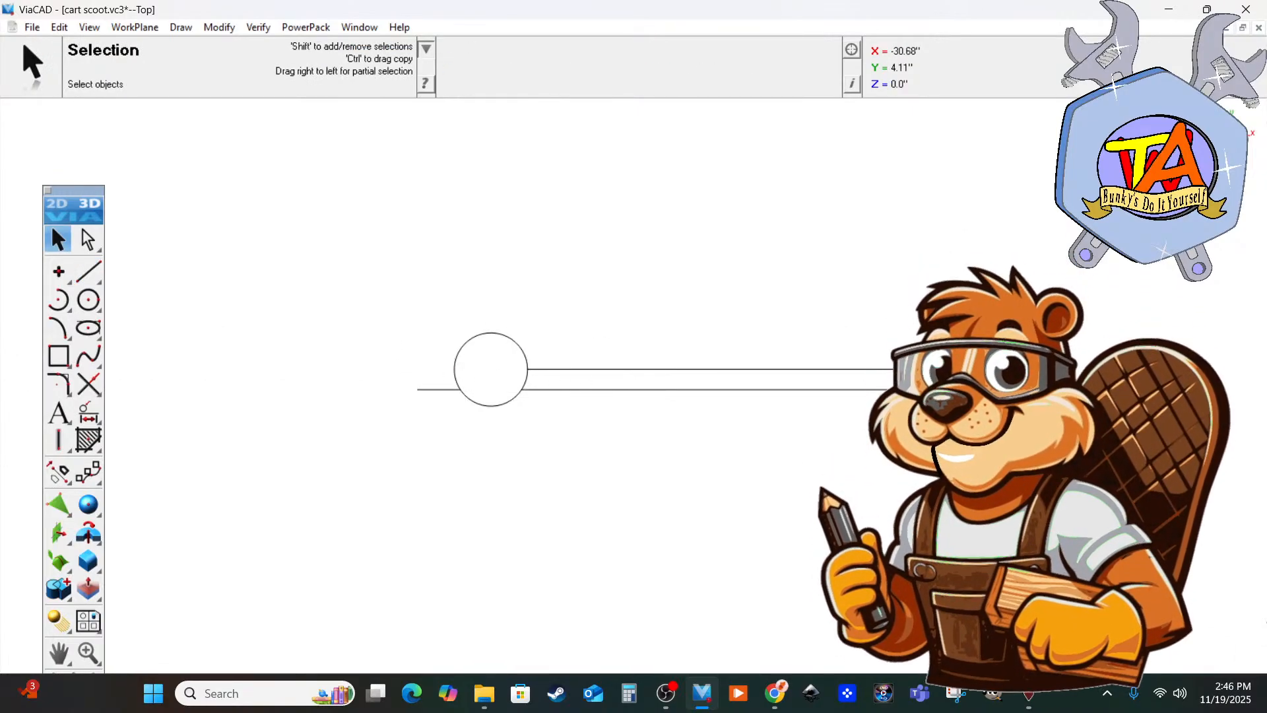
click(593, 369)
key(Delete)
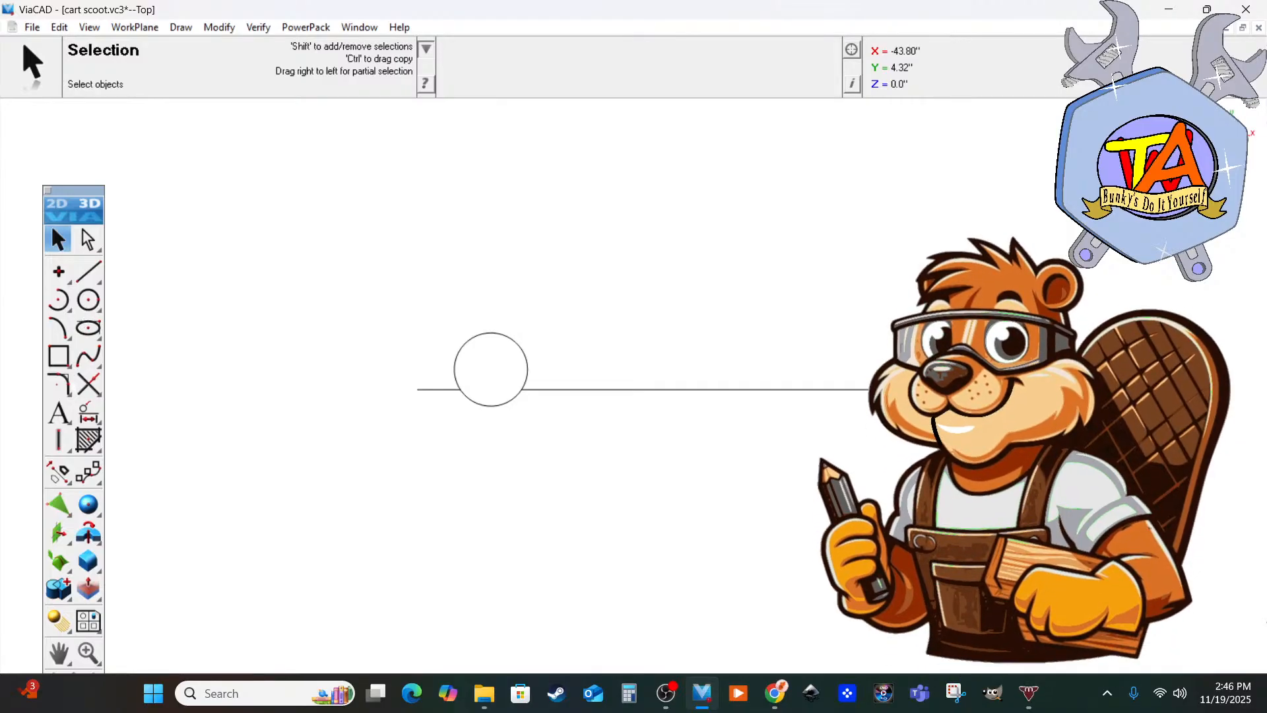
Sketch two slanted lines about 1.64 and 1.96 inches long rising from inside the left circle and join their upper ends.
click(87, 271)
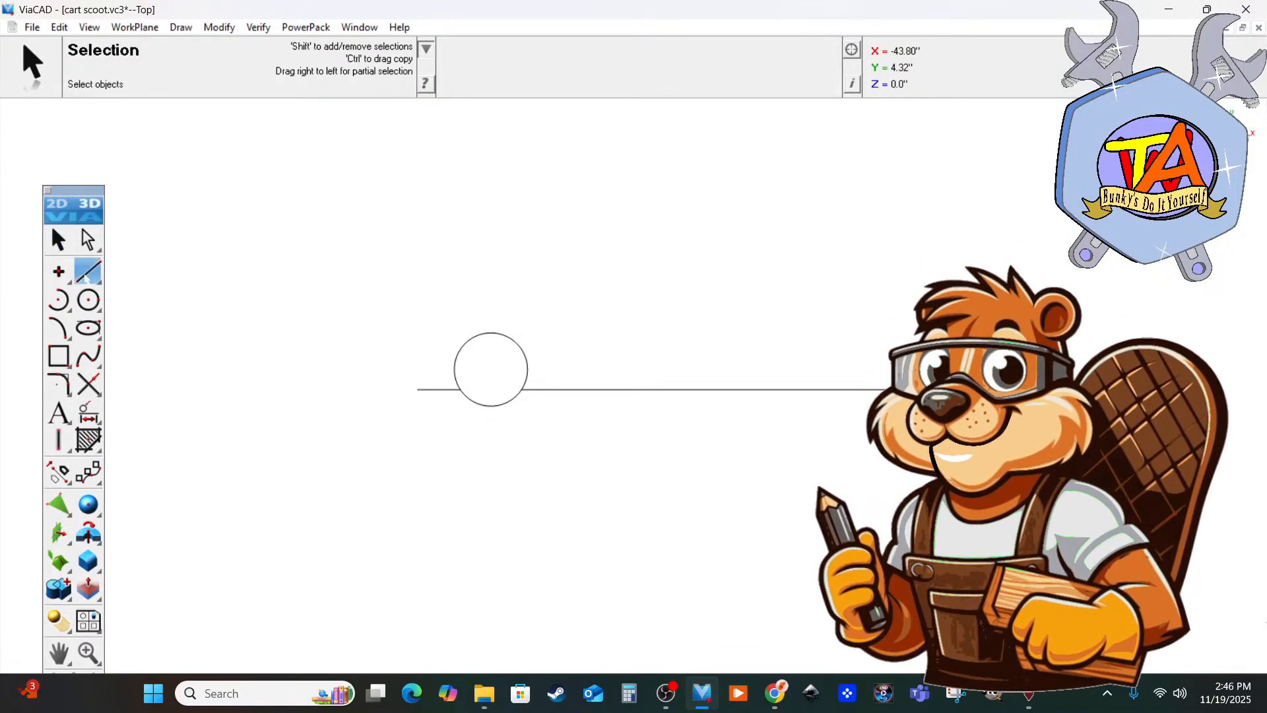
click(478, 370)
click(457, 313)
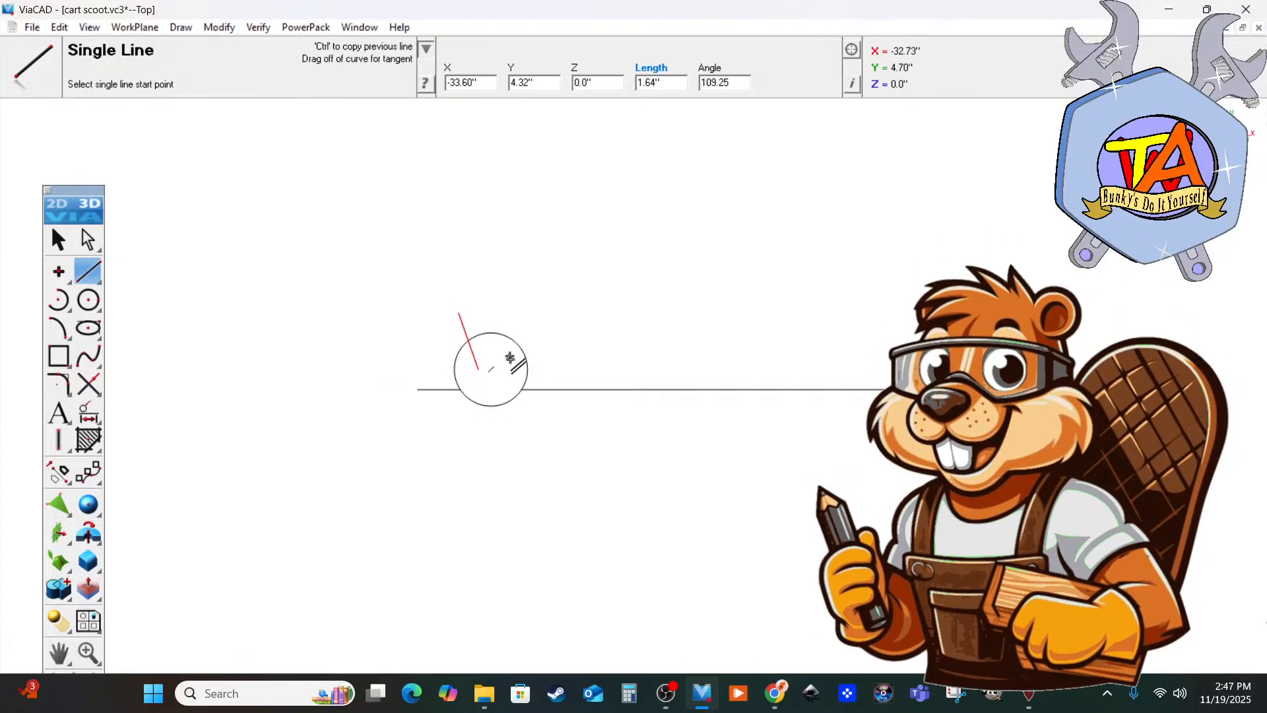
click(503, 375)
click(537, 313)
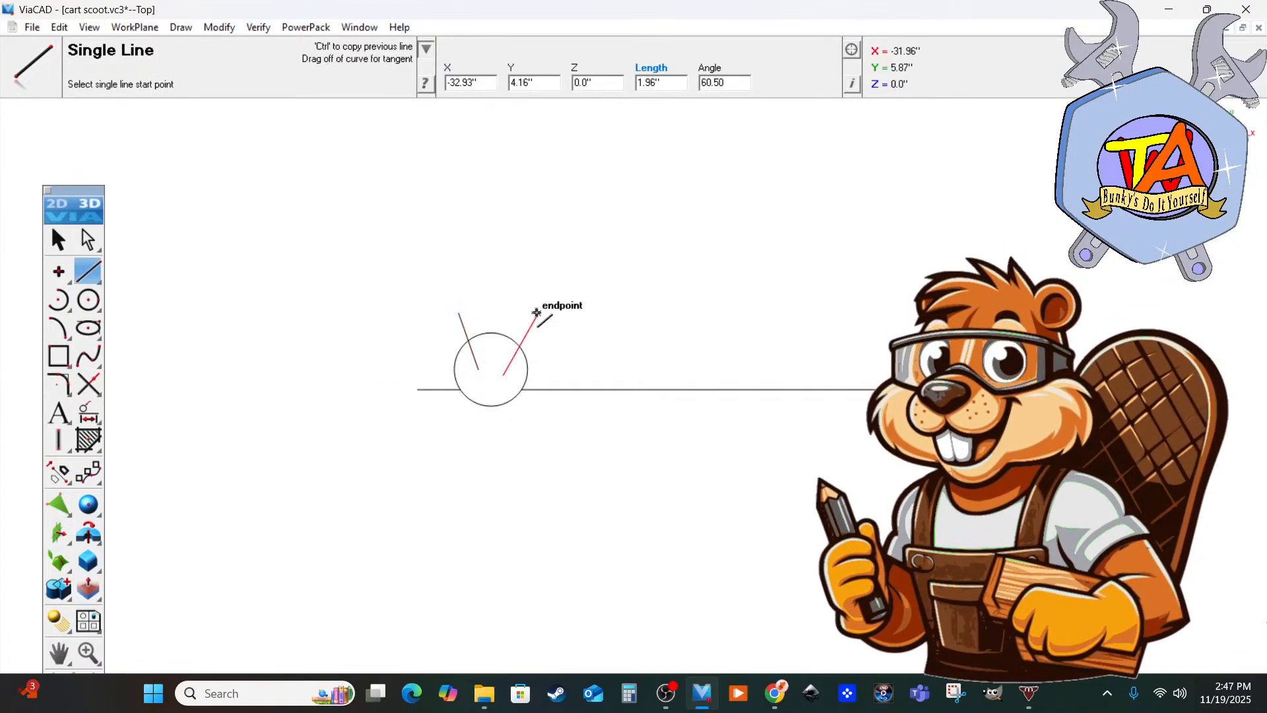
click(538, 312)
click(459, 313)
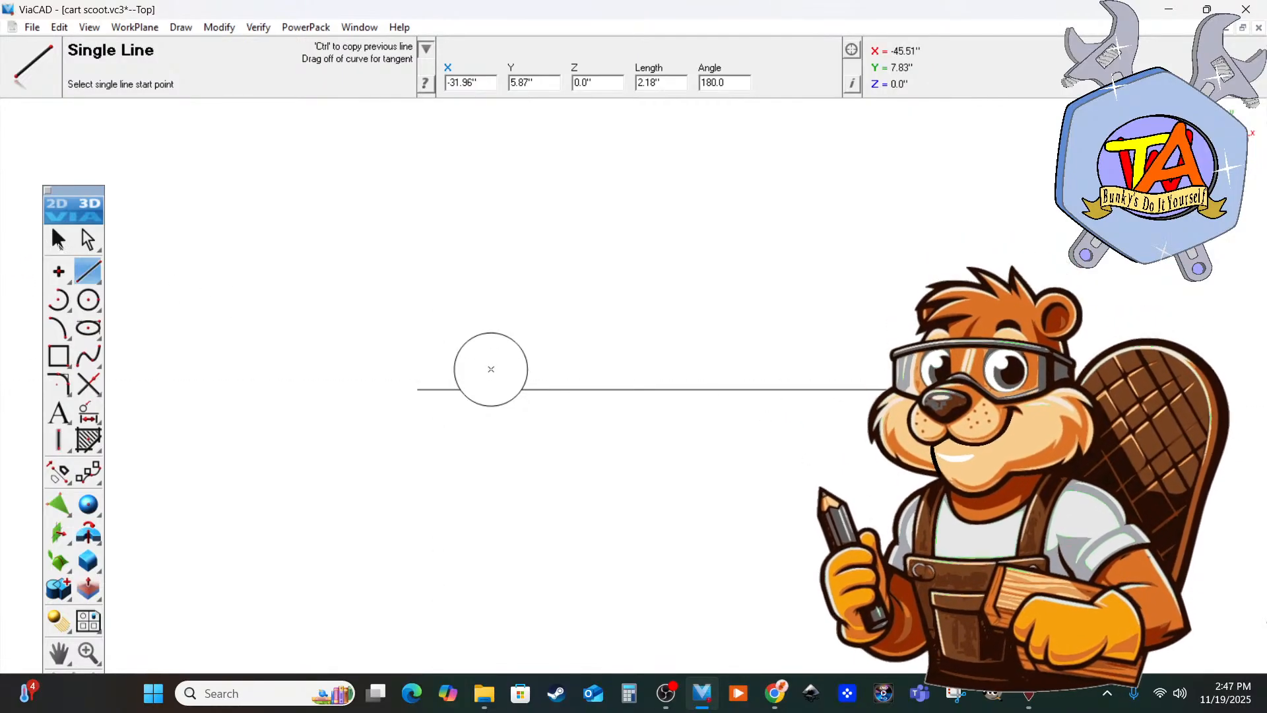
click(58, 239)
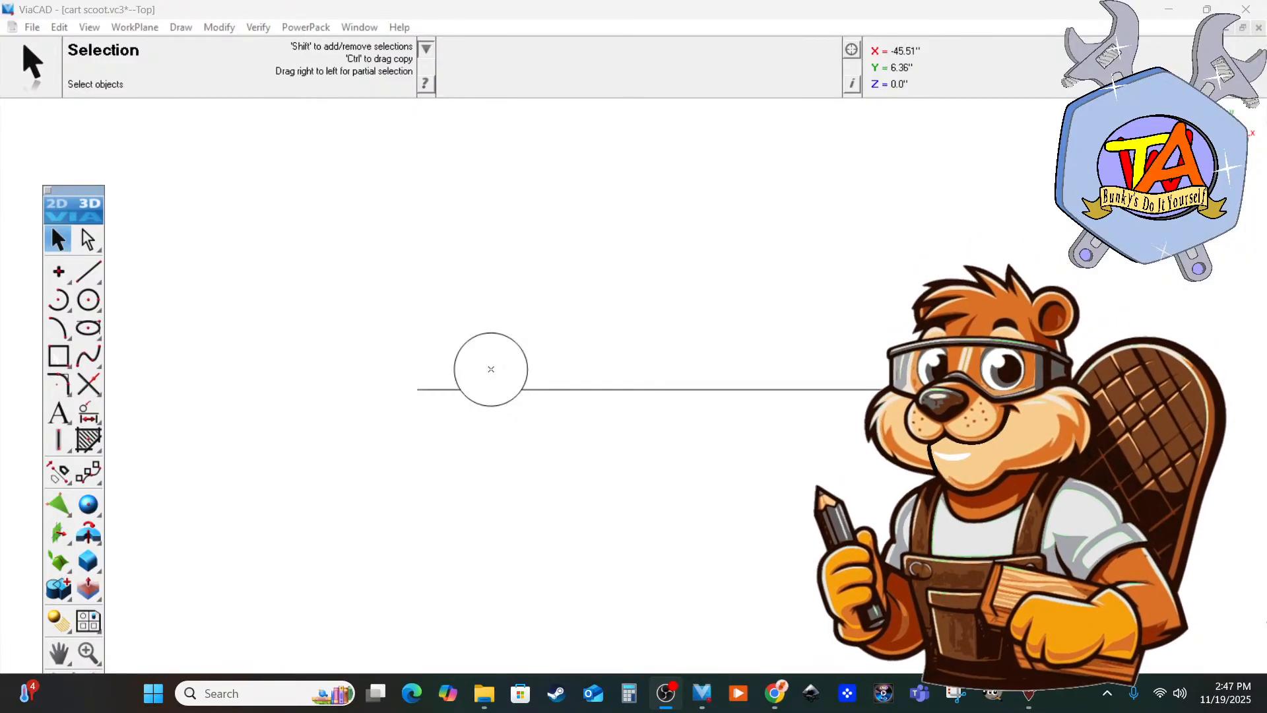
Draw a vertical line about 2.84 inches up from the bottom line's left end, and a horizontal top line about 16.75 inches long.
click(88, 270)
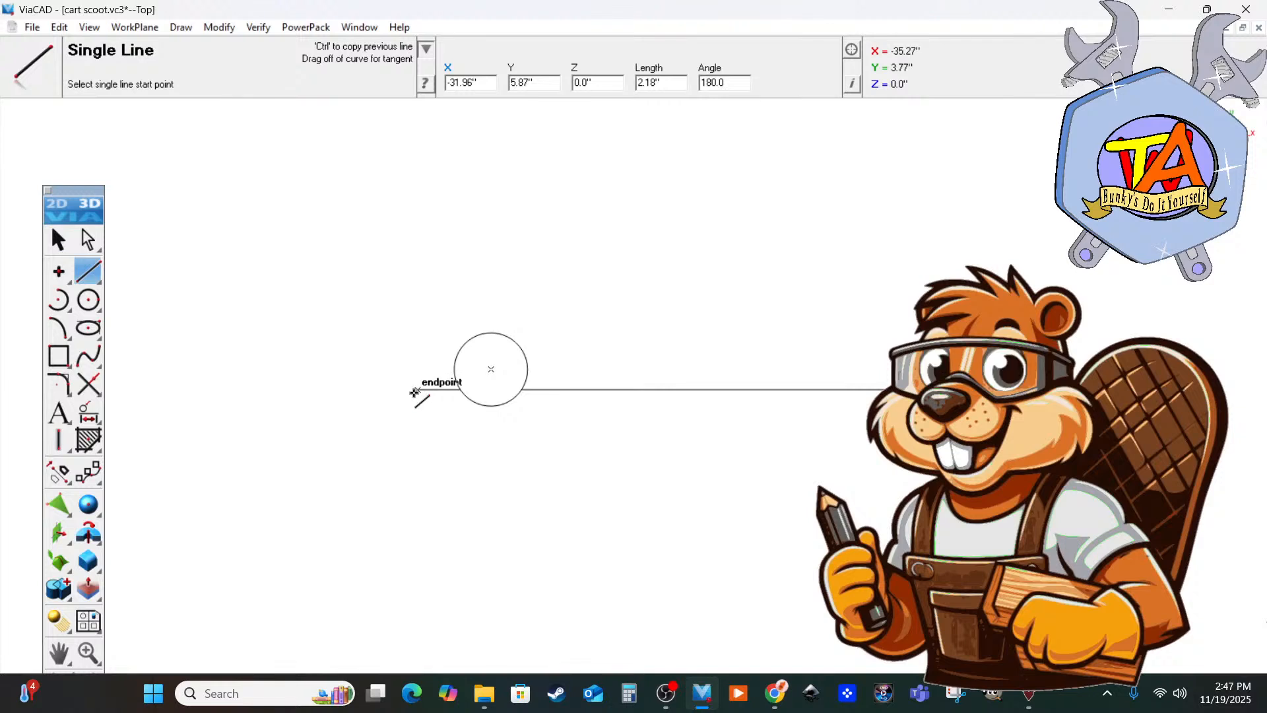
click(416, 391)
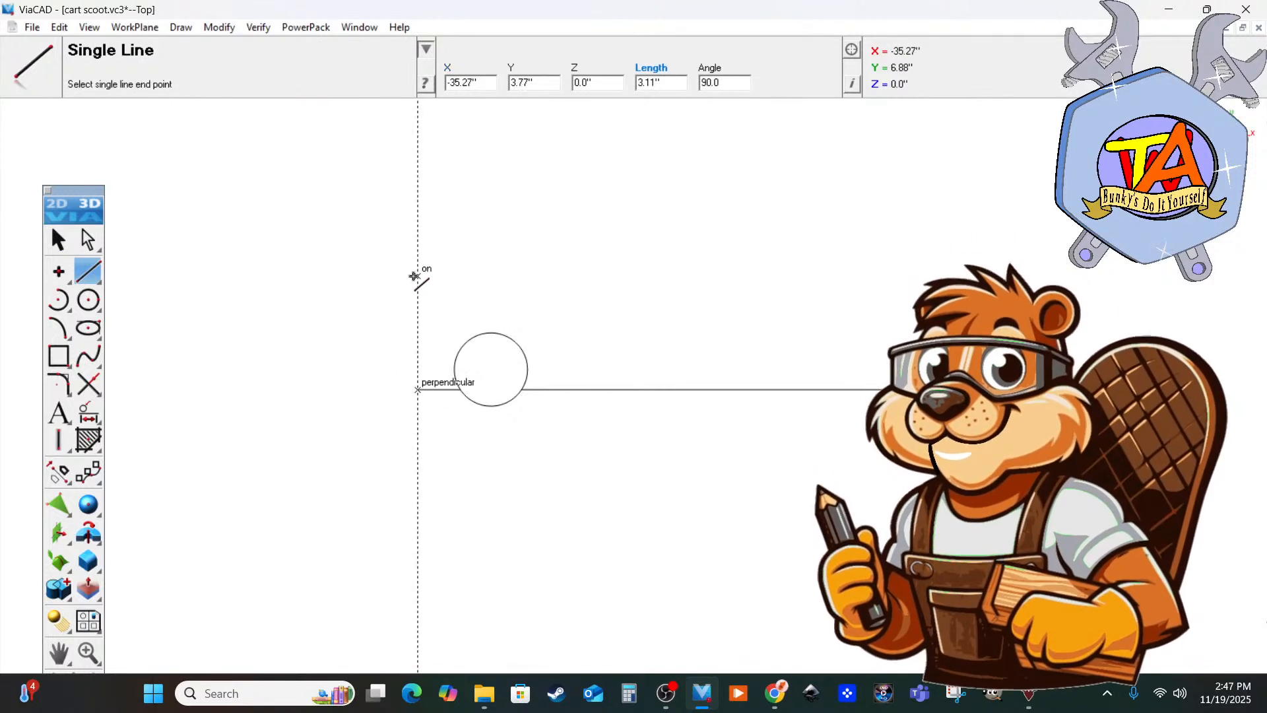
click(419, 286)
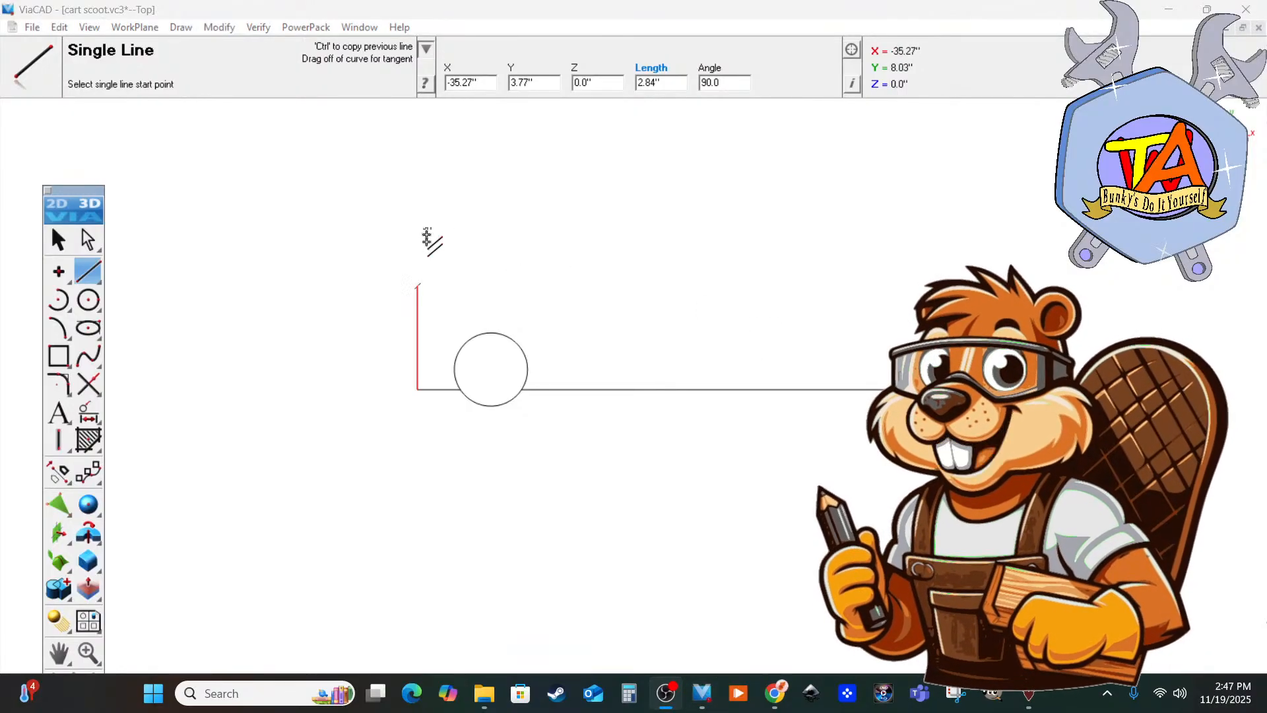
click(416, 288)
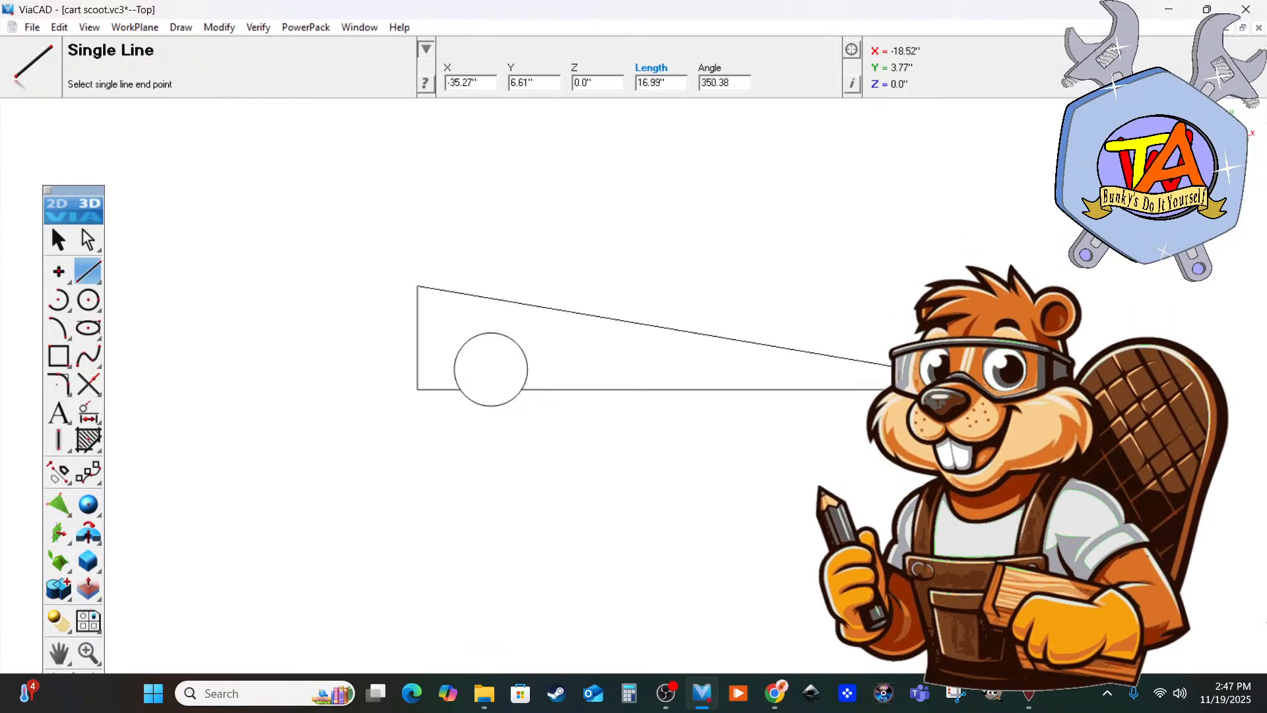
click(1032, 286)
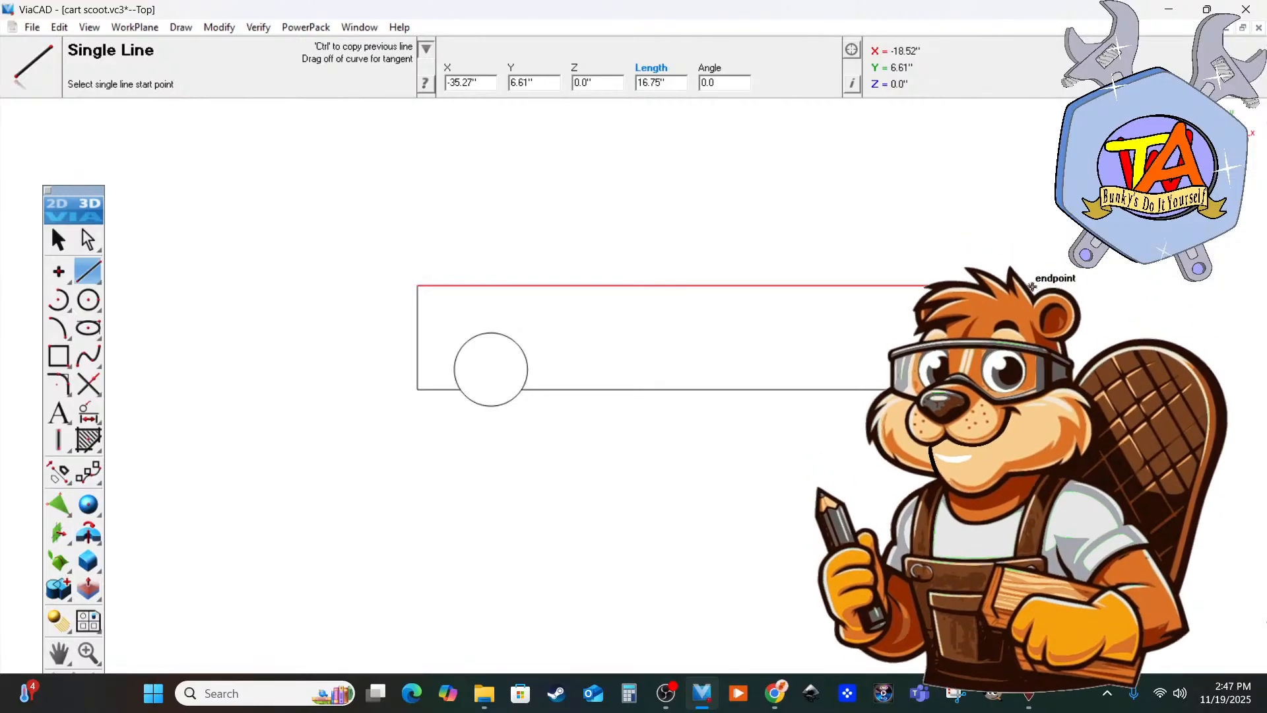
Close the outline's right end with a vertical line about 2.84 inches long from the bottom line to the top line.
click(1033, 286)
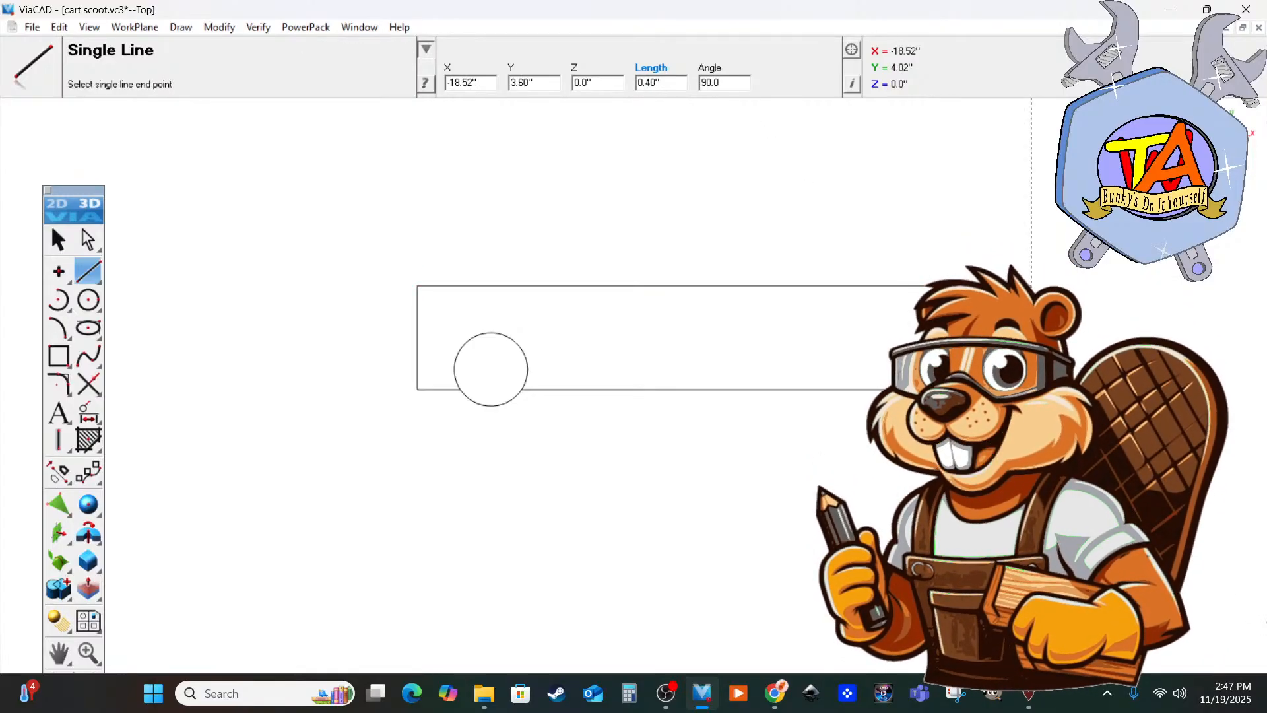
click(1049, 267)
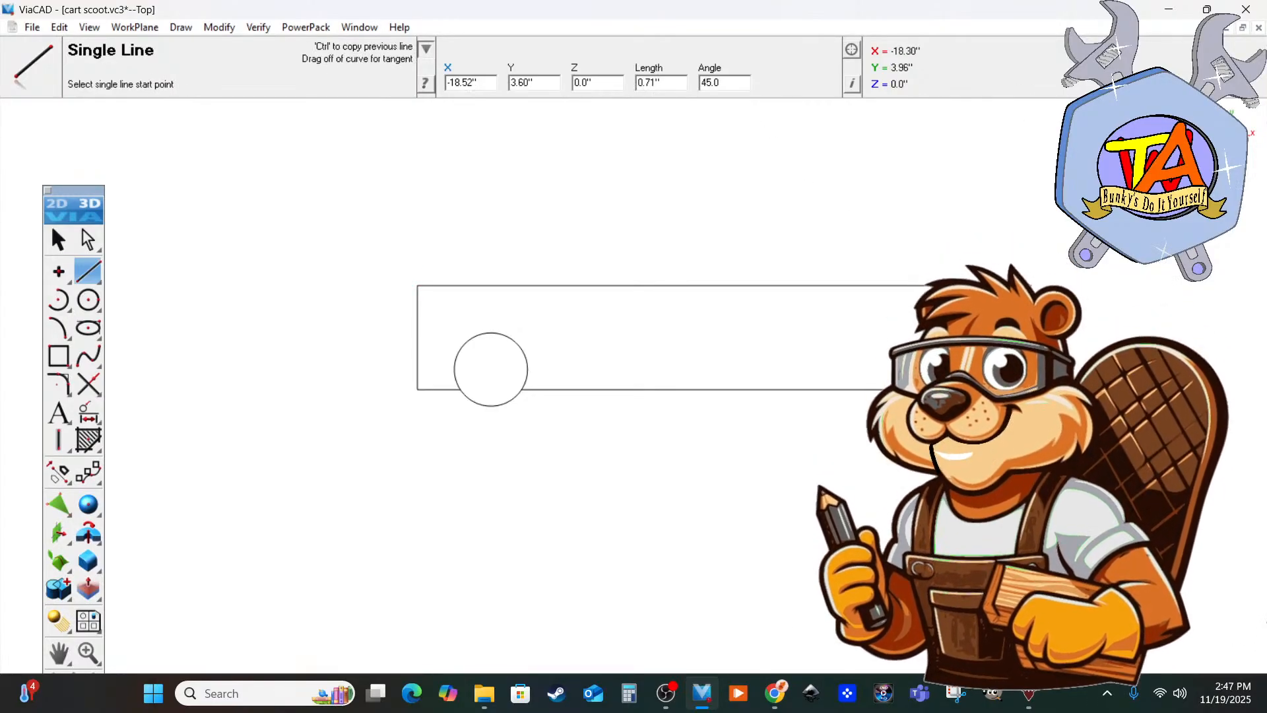
click(1031, 389)
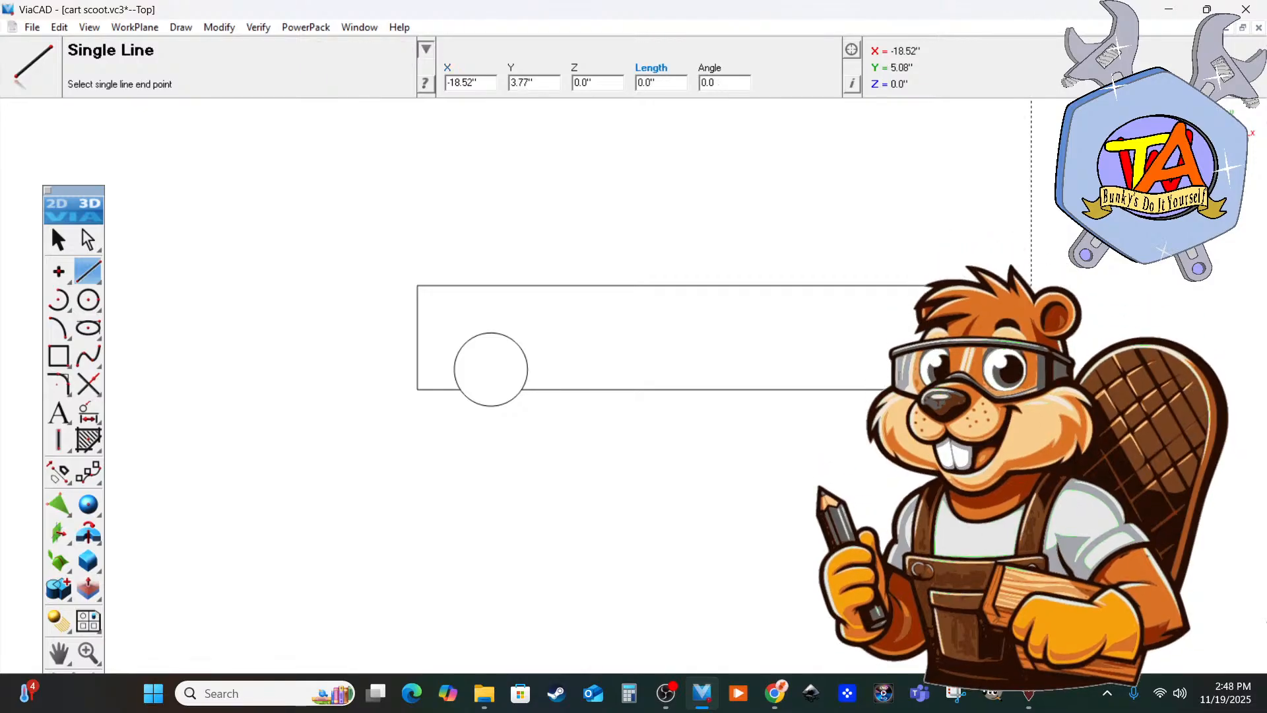
click(1031, 285)
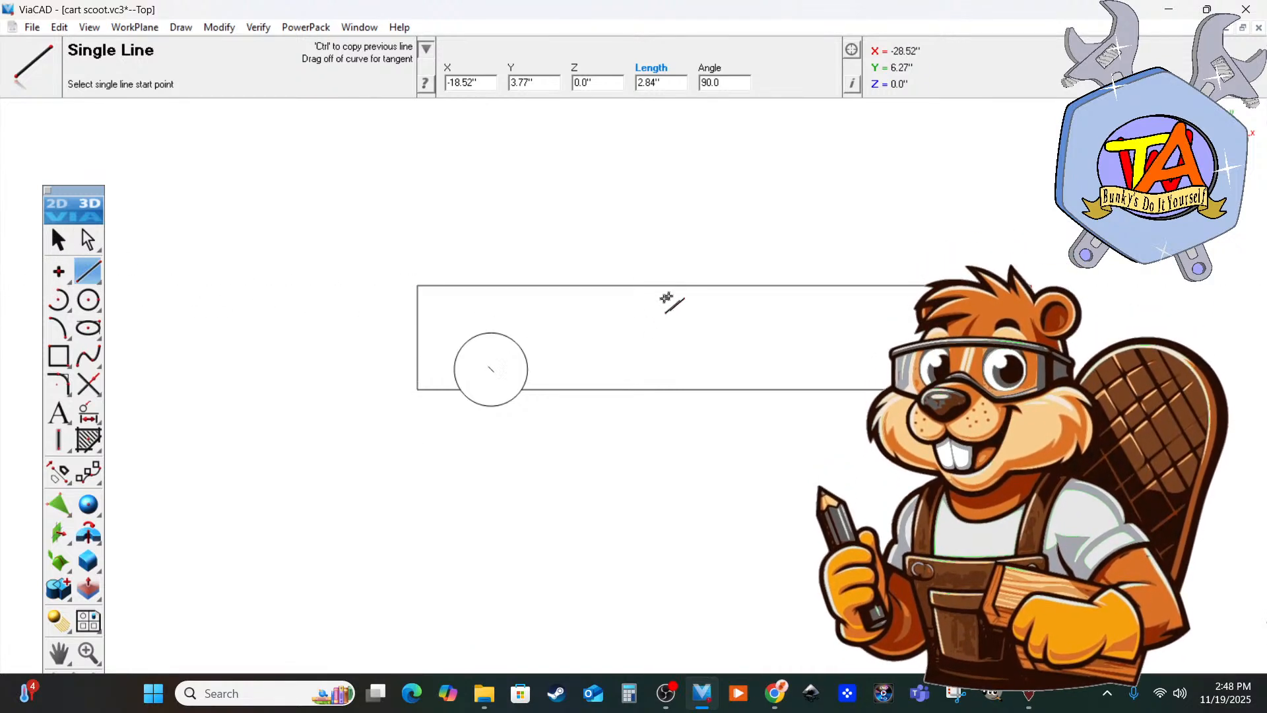
Draw a 0.75-inch vertical line down from the top line's midpoint, and a horizontal line about 8.37 inches long from its lower end to the left edge.
click(725, 288)
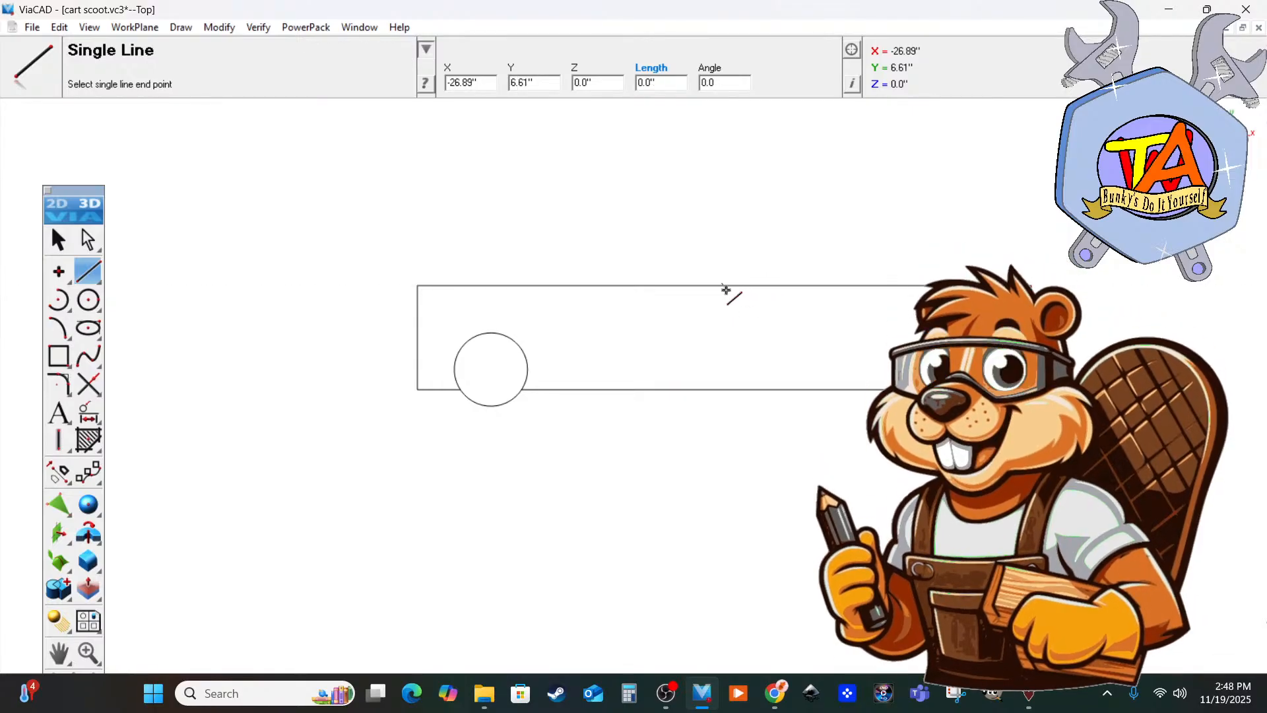
click(725, 317)
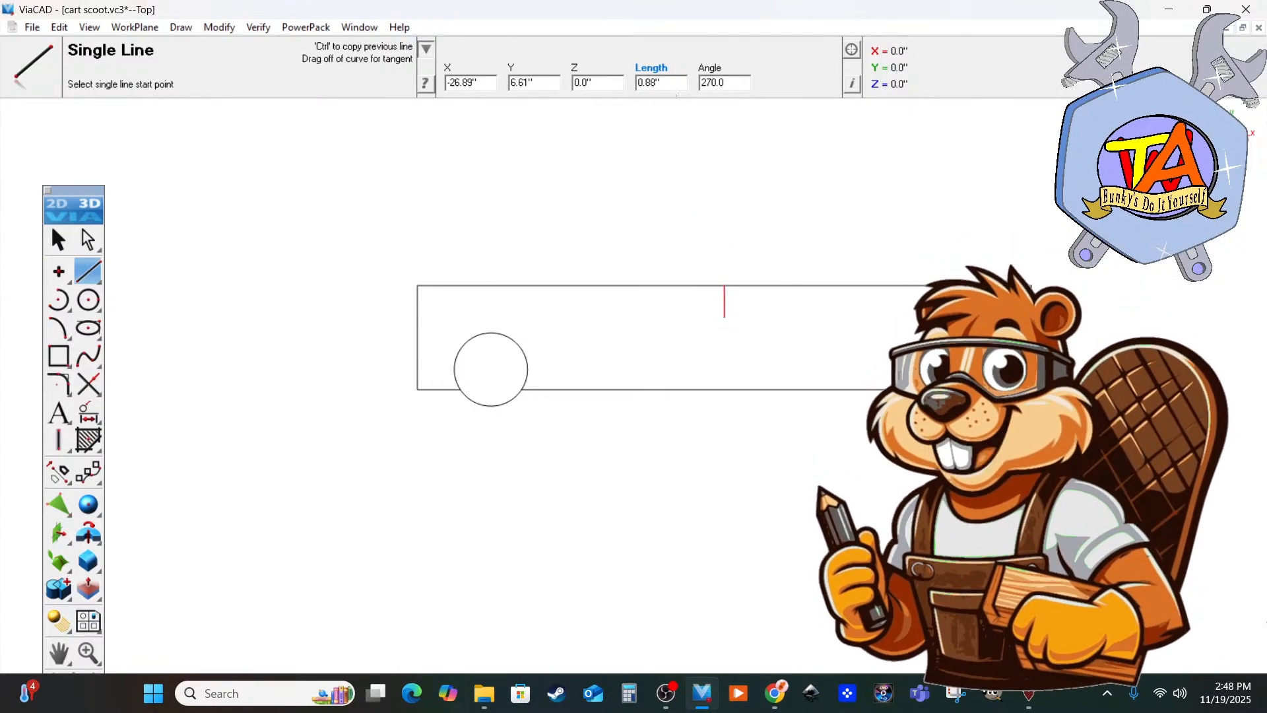
double_click(659, 83)
text(75)
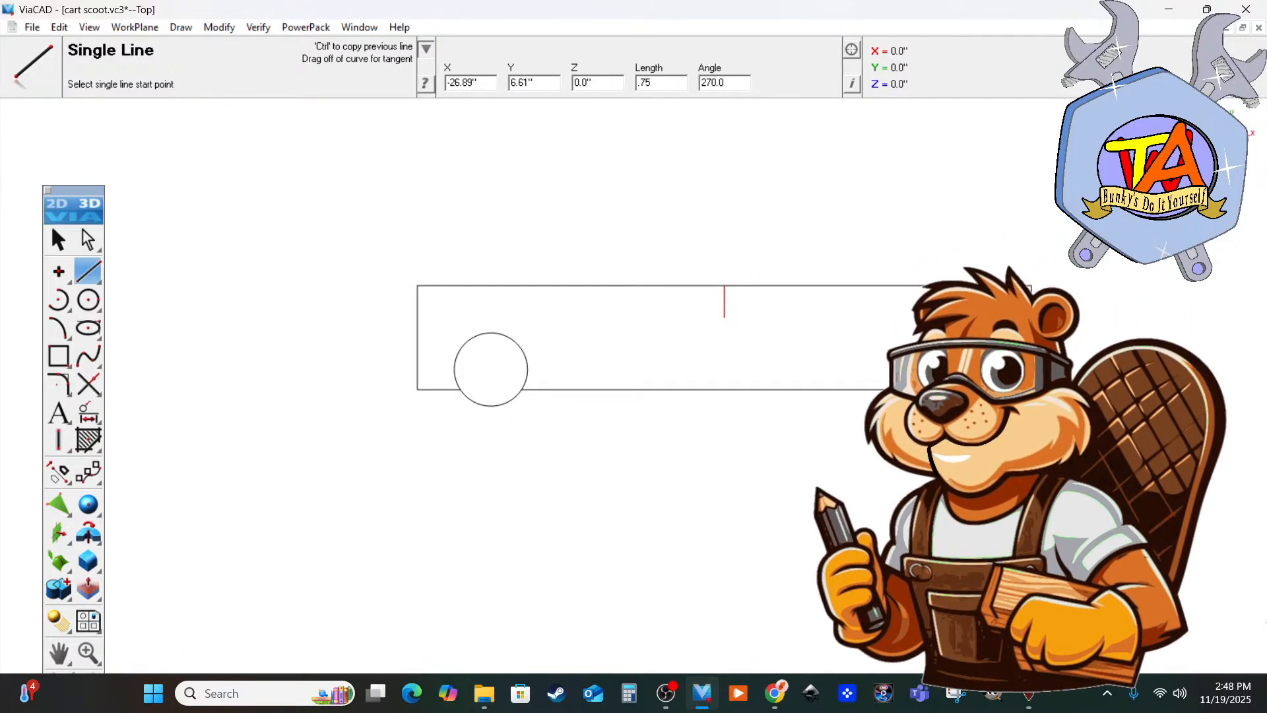
key(Return)
click(724, 307)
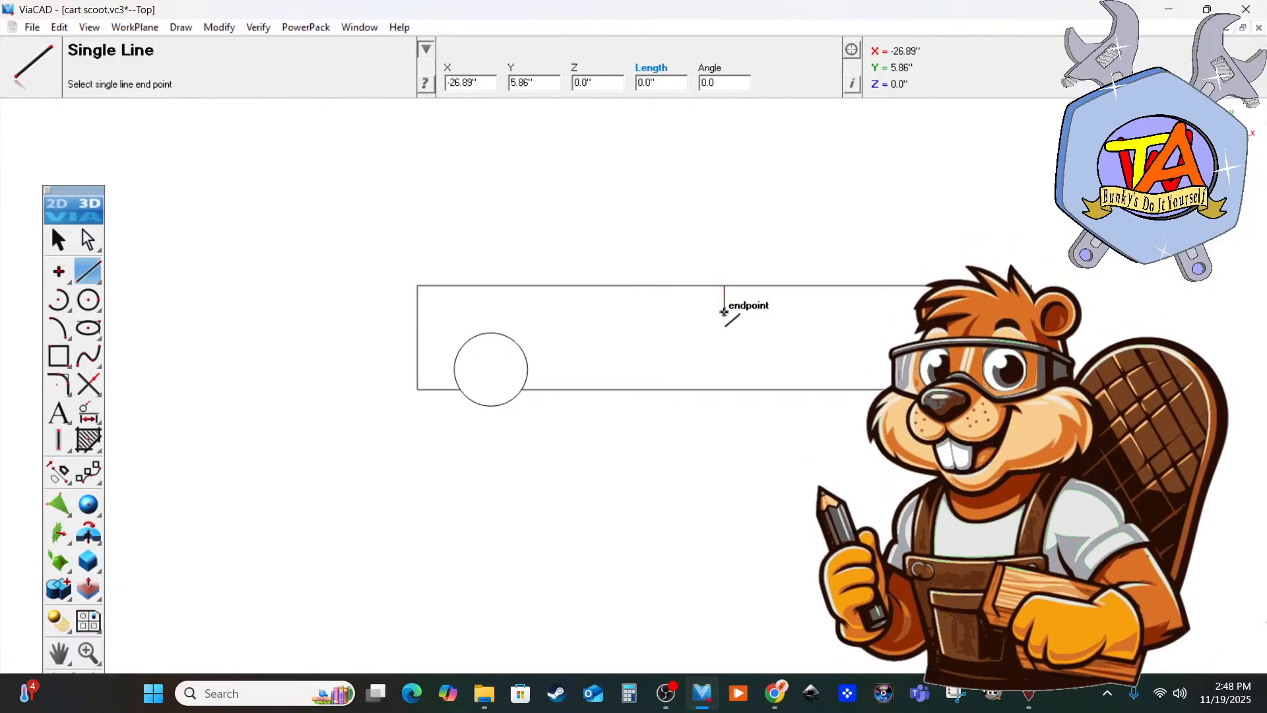
click(419, 312)
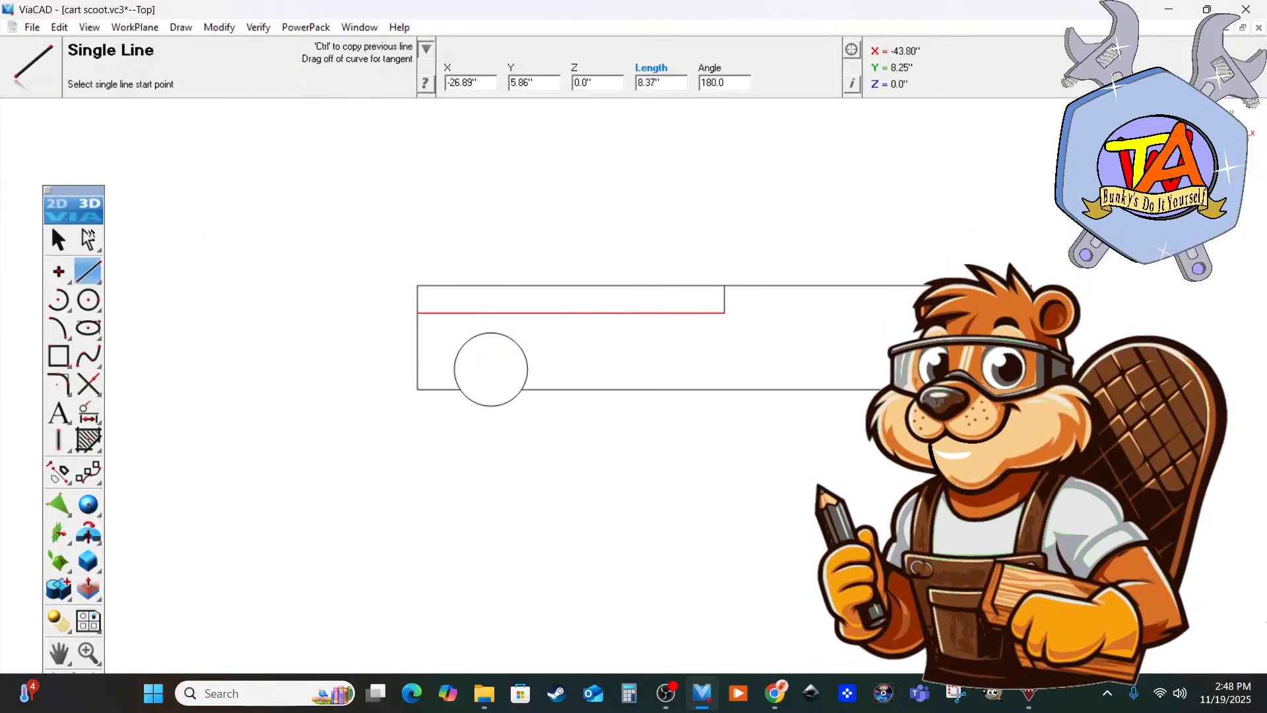
Stretch the inner horizontal line to the right edge and delete the short helper line that started at the top line's midpoint.
click(59, 240)
click(689, 302)
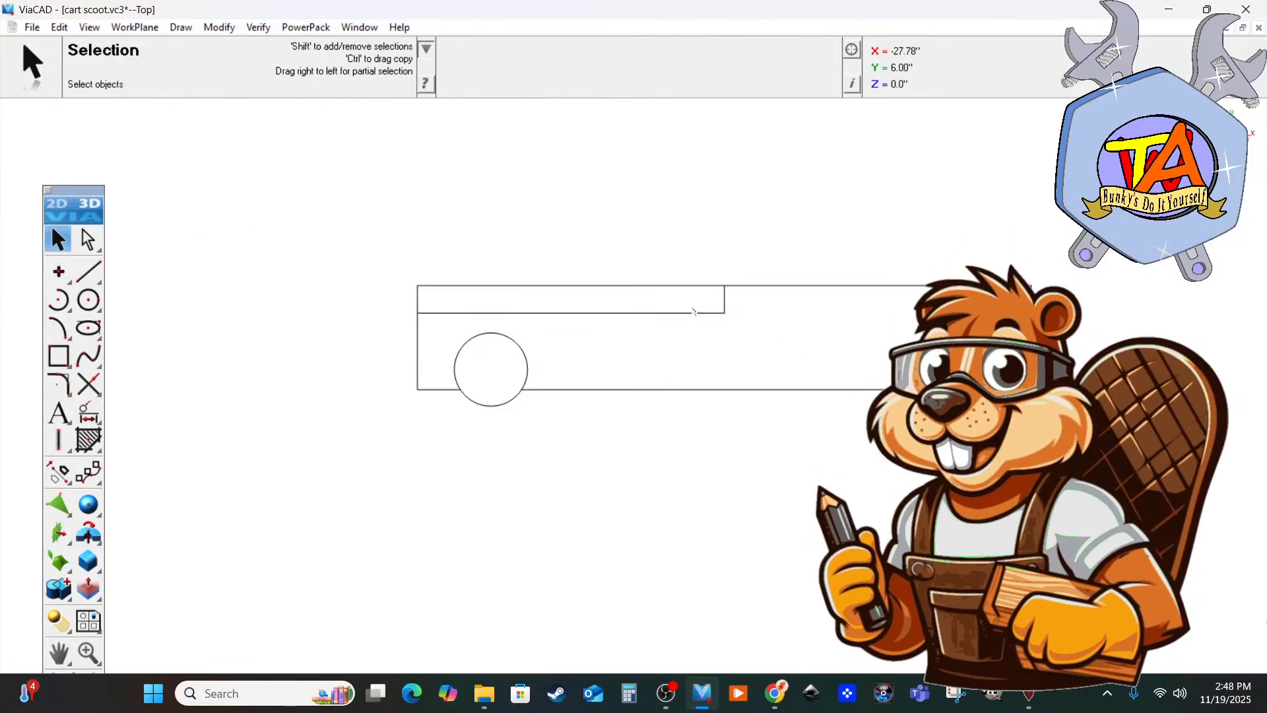
drag(724, 313, 1014, 317)
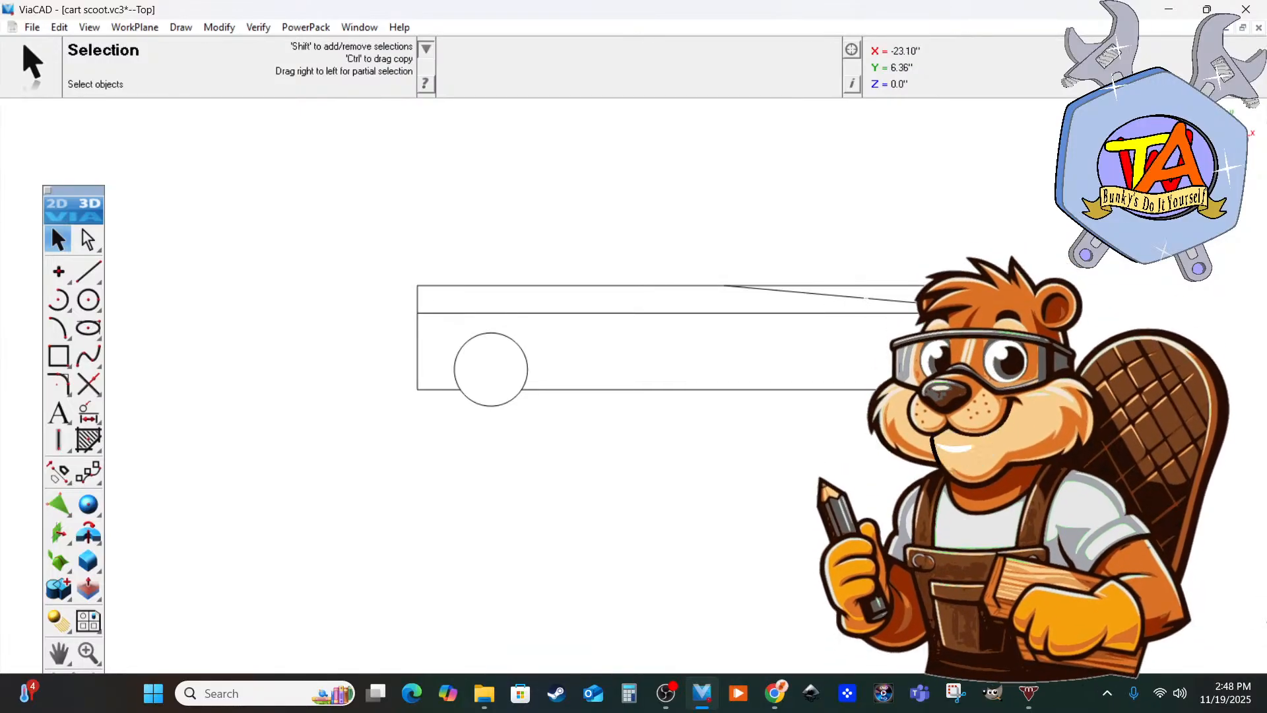
click(868, 298)
key(Delete)
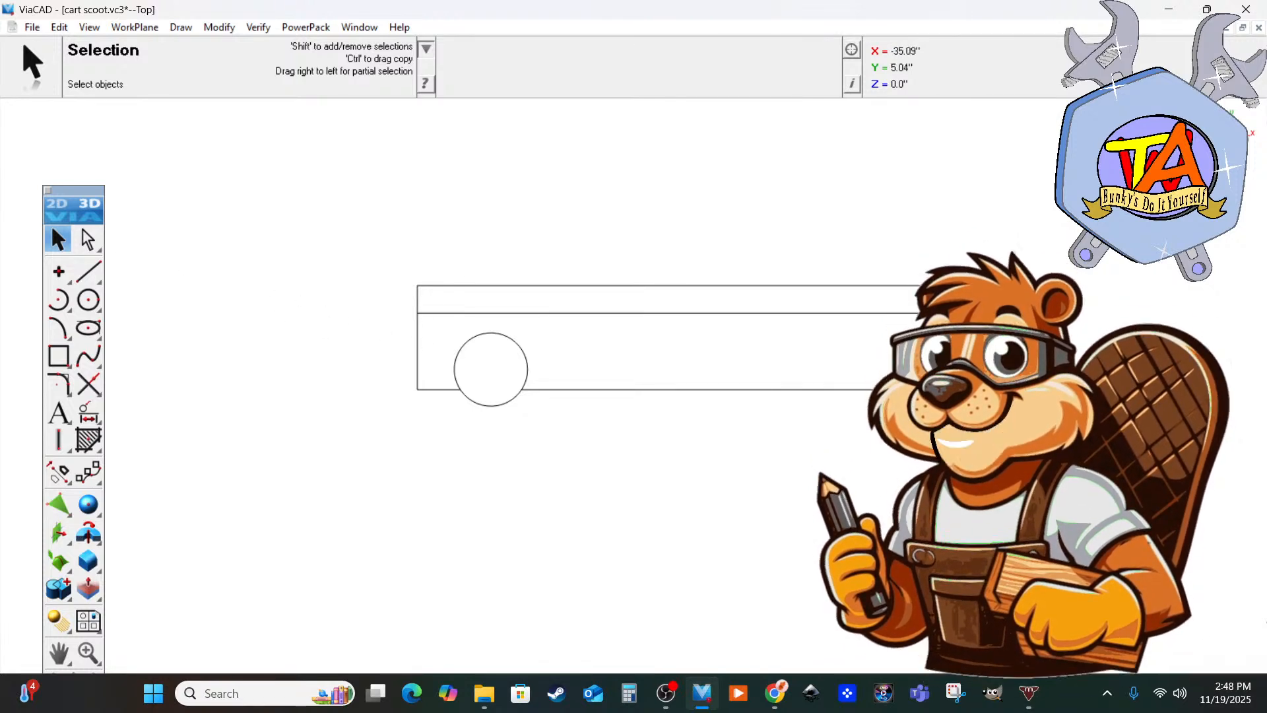
Set the left vertical edge's length to 2.75 inches.
click(419, 341)
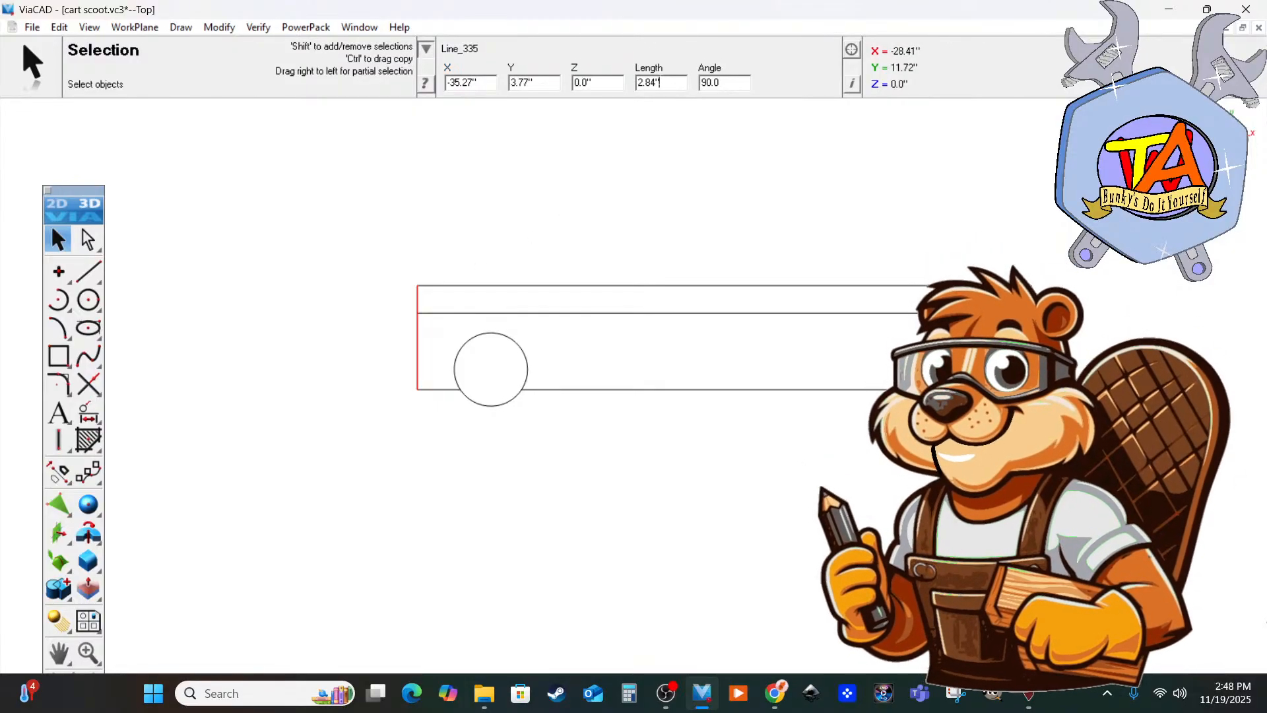
double_click(658, 82)
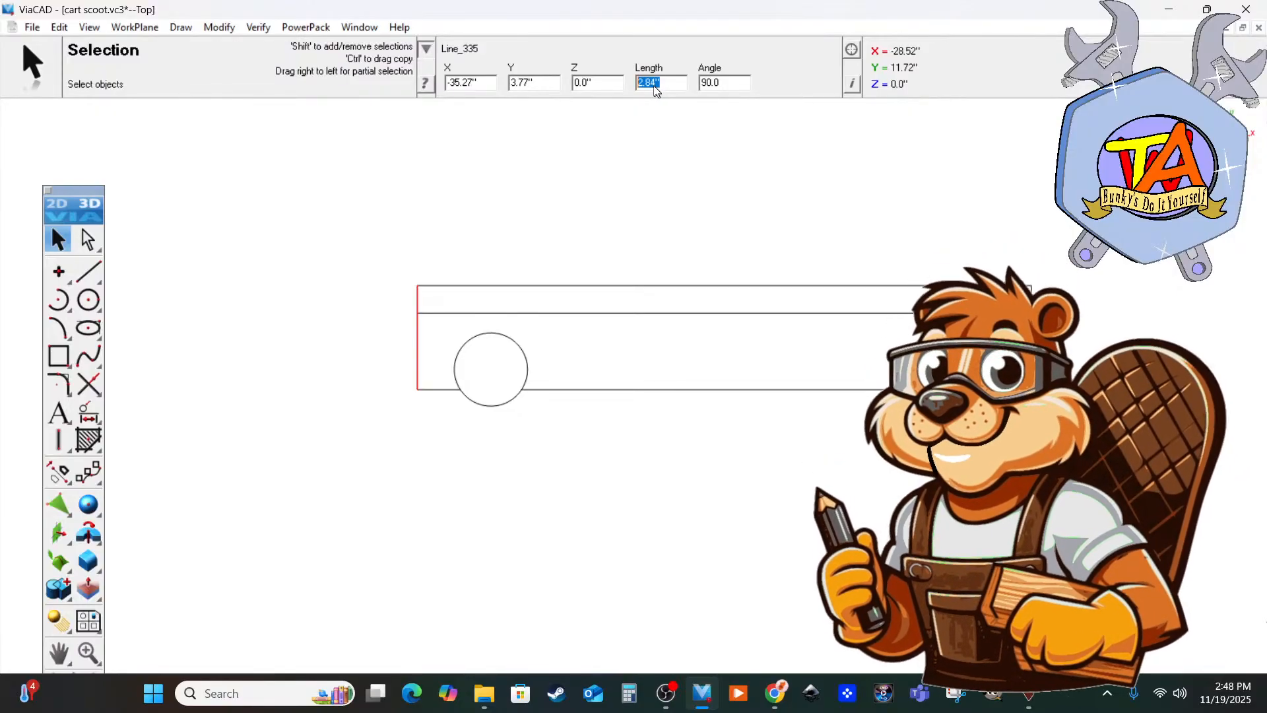
click(650, 85)
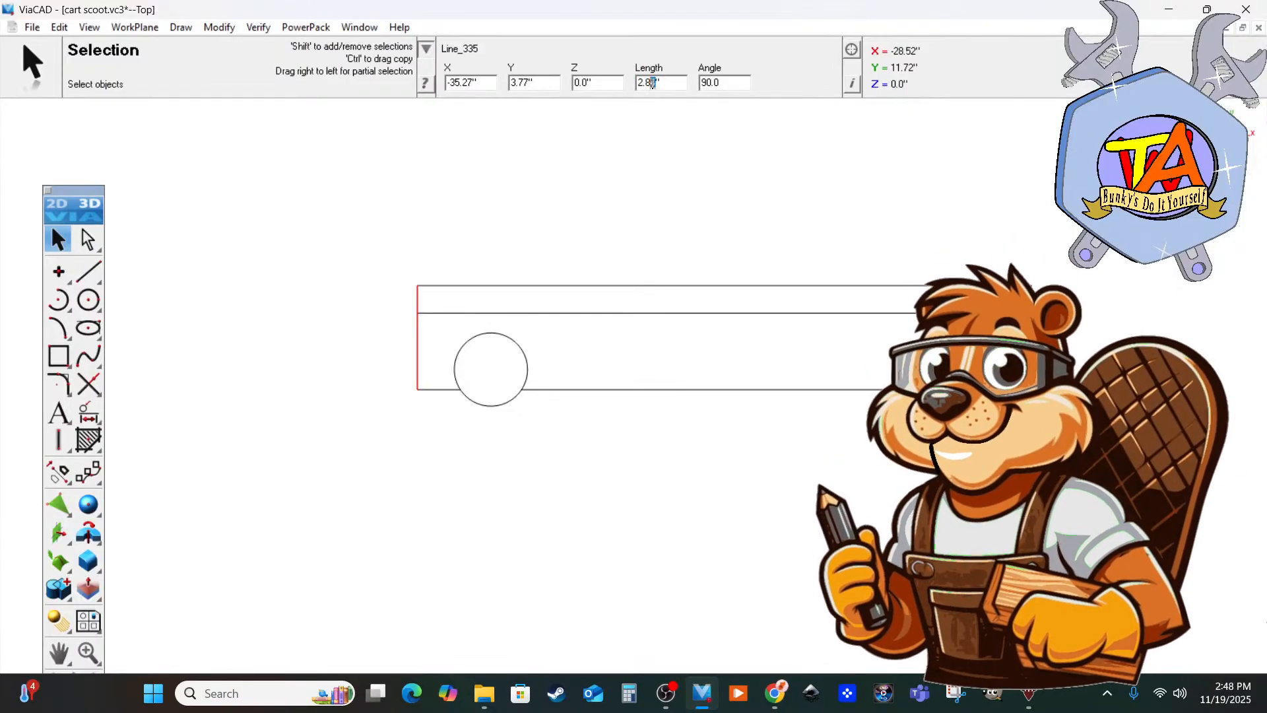
text(75)
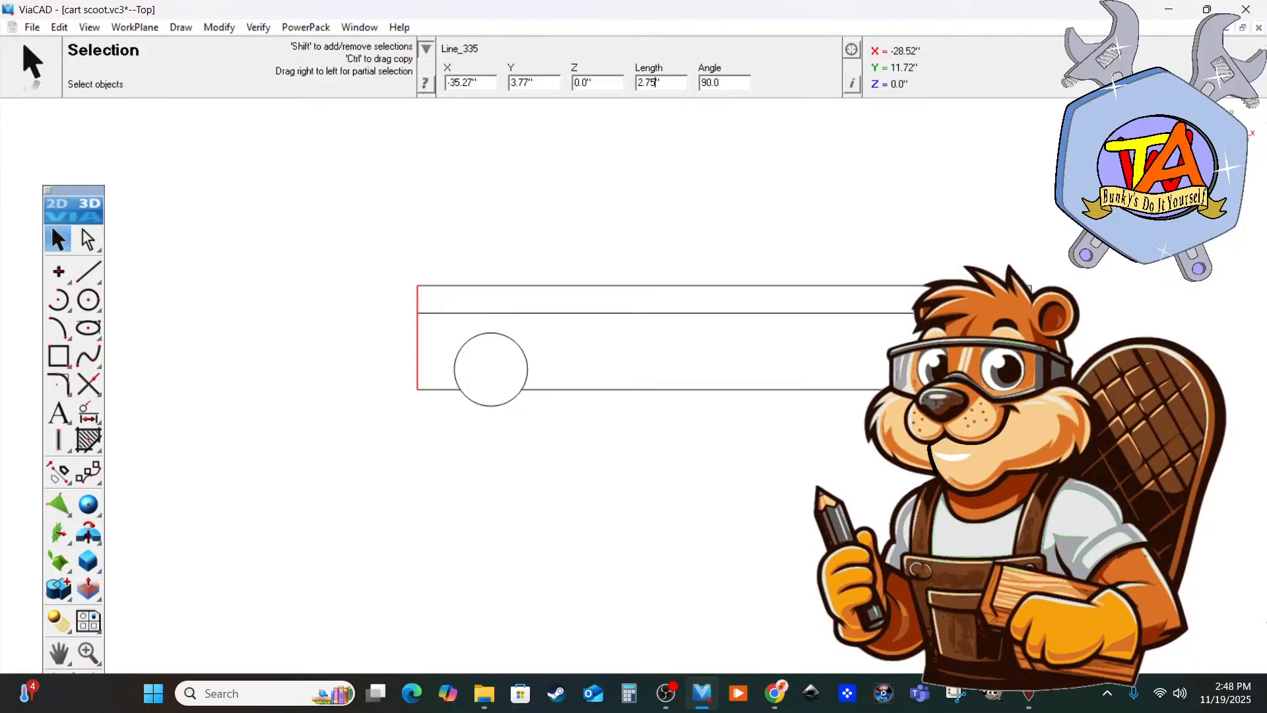
key(Return)
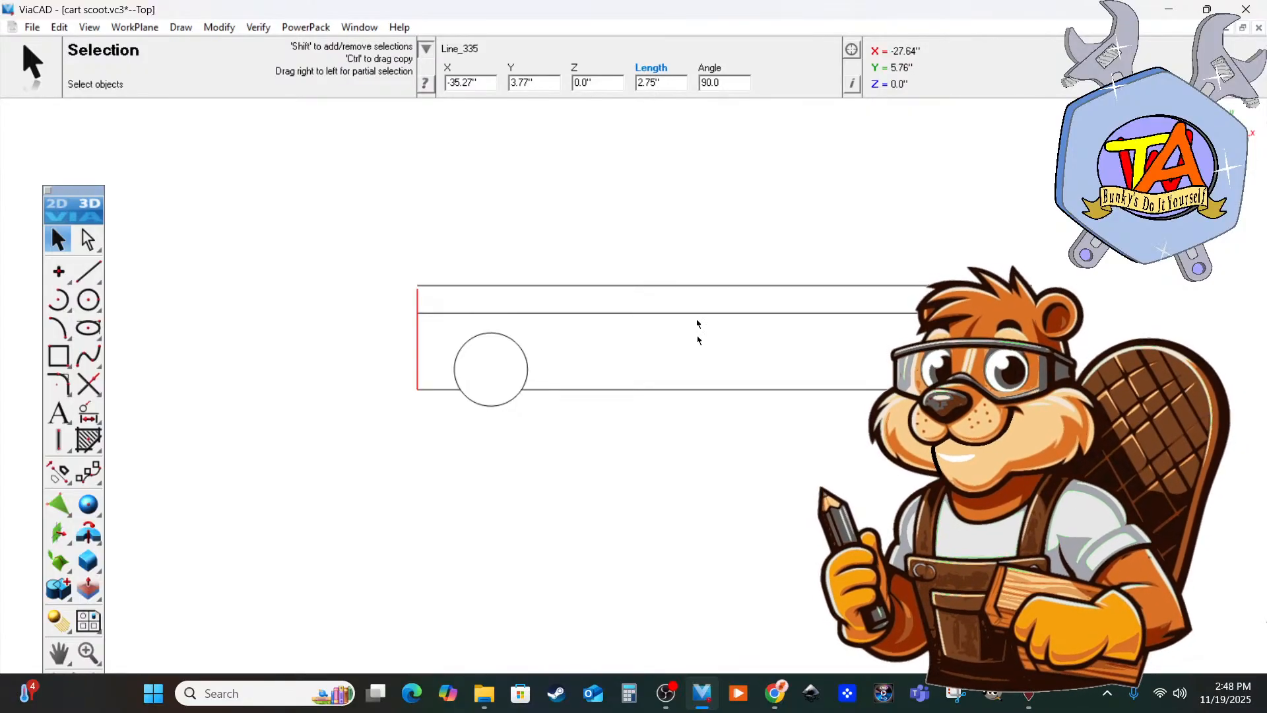
Move the top line, the inner horizontal line and the right vertical edge down together to the left edge's upper endpoint.
scroll(461, 342, up, 3)
scroll(455, 350, down, 3)
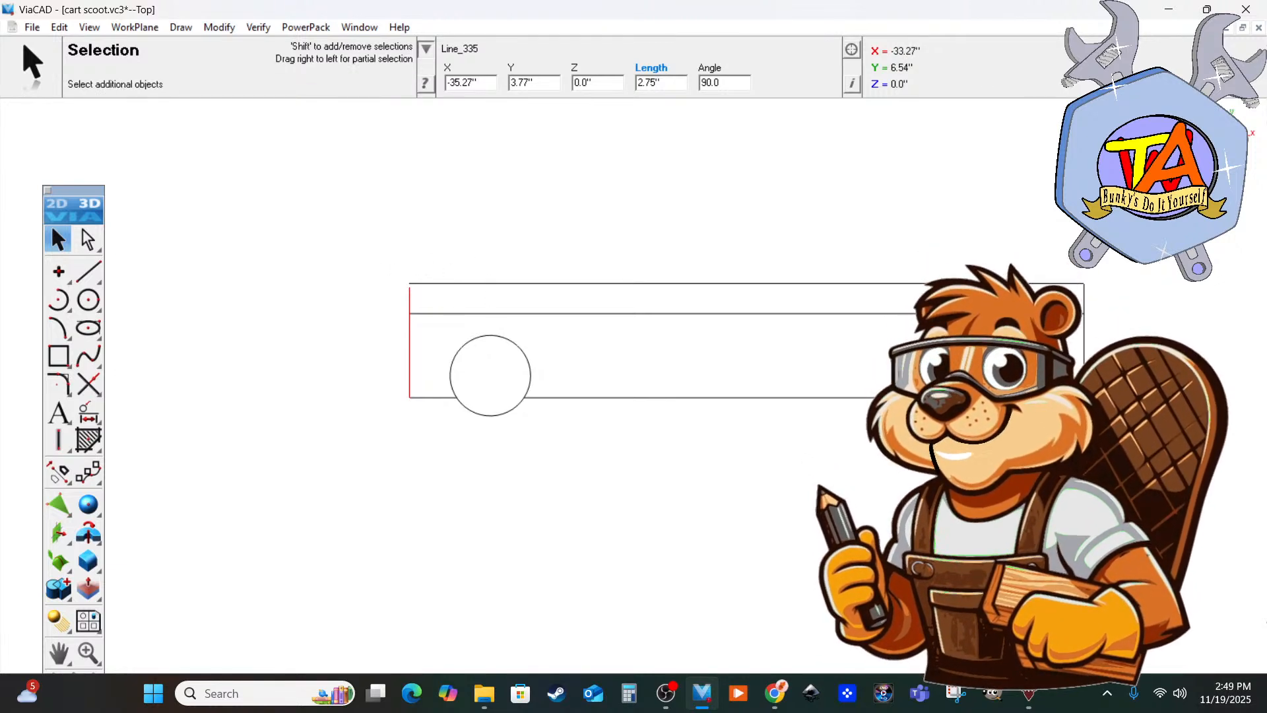
shift+click(495, 284)
shift+click(630, 324)
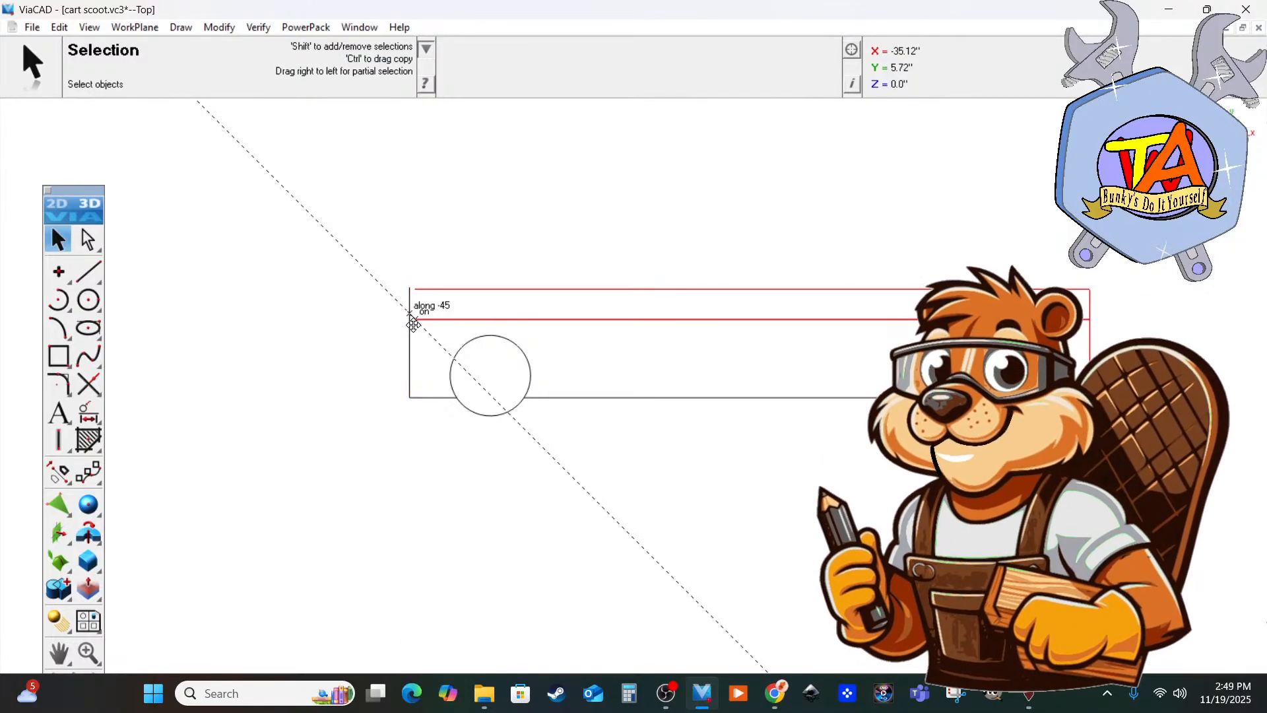
drag(406, 322, 407, 329)
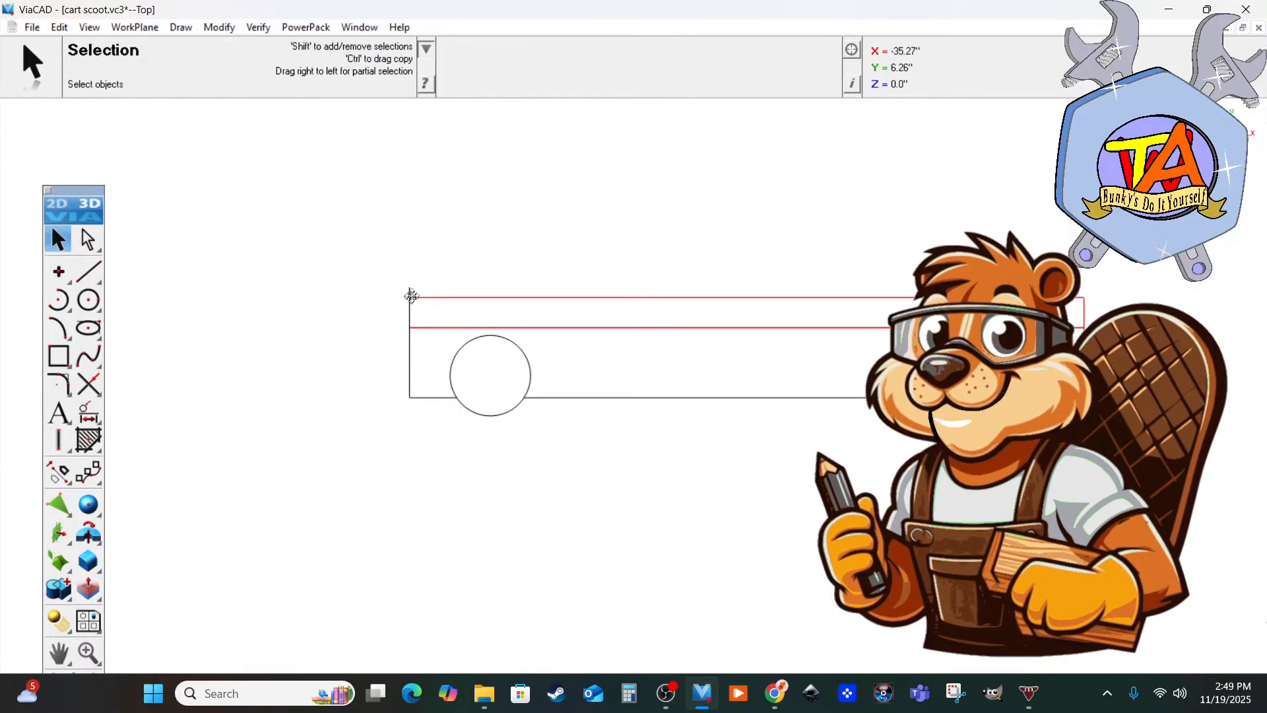
drag(411, 297, 409, 287)
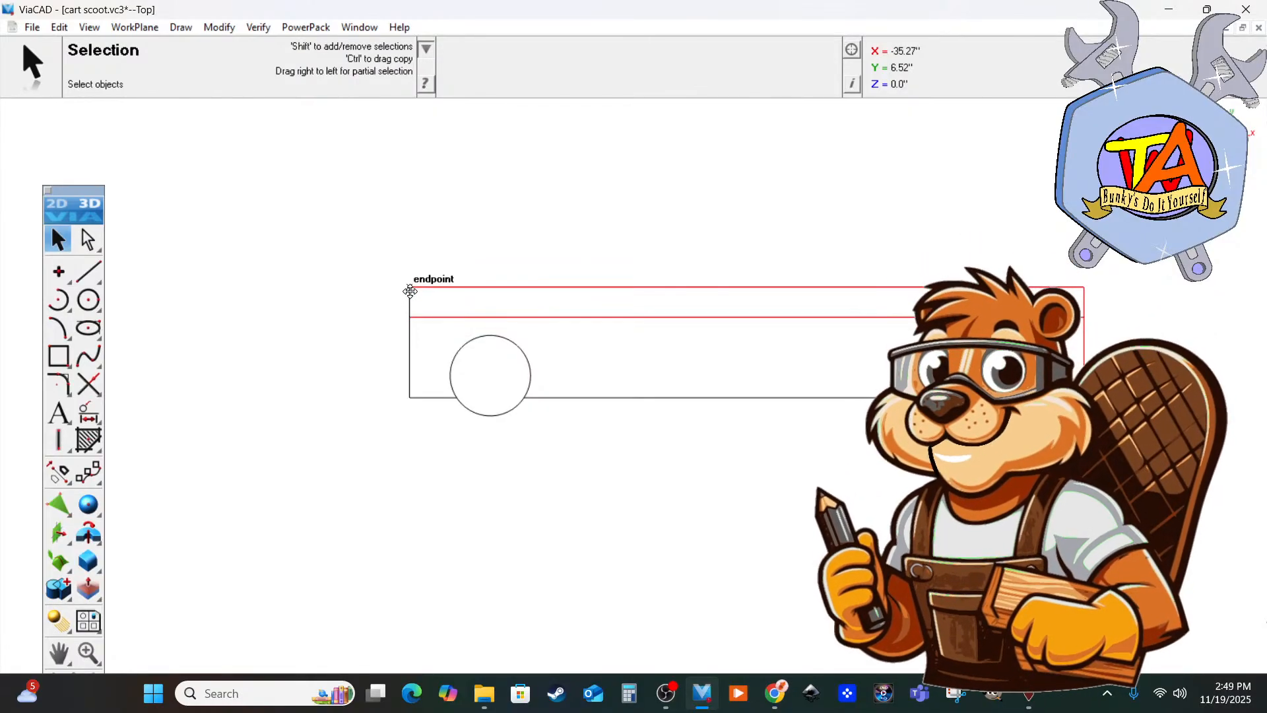
key(Escape)
Move the lower endpoint of the right vertical edge up onto the end of the bottom line.
scroll(486, 402, up, 5)
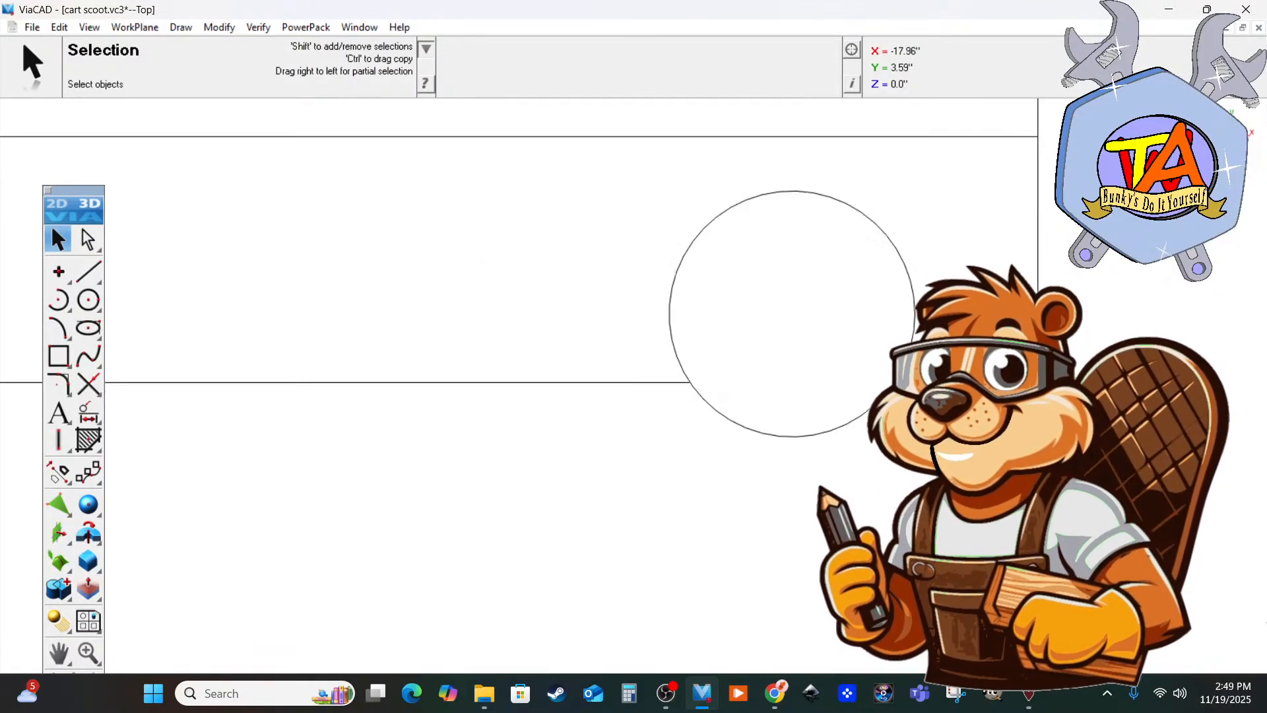
drag(1005, 358, 972, 379)
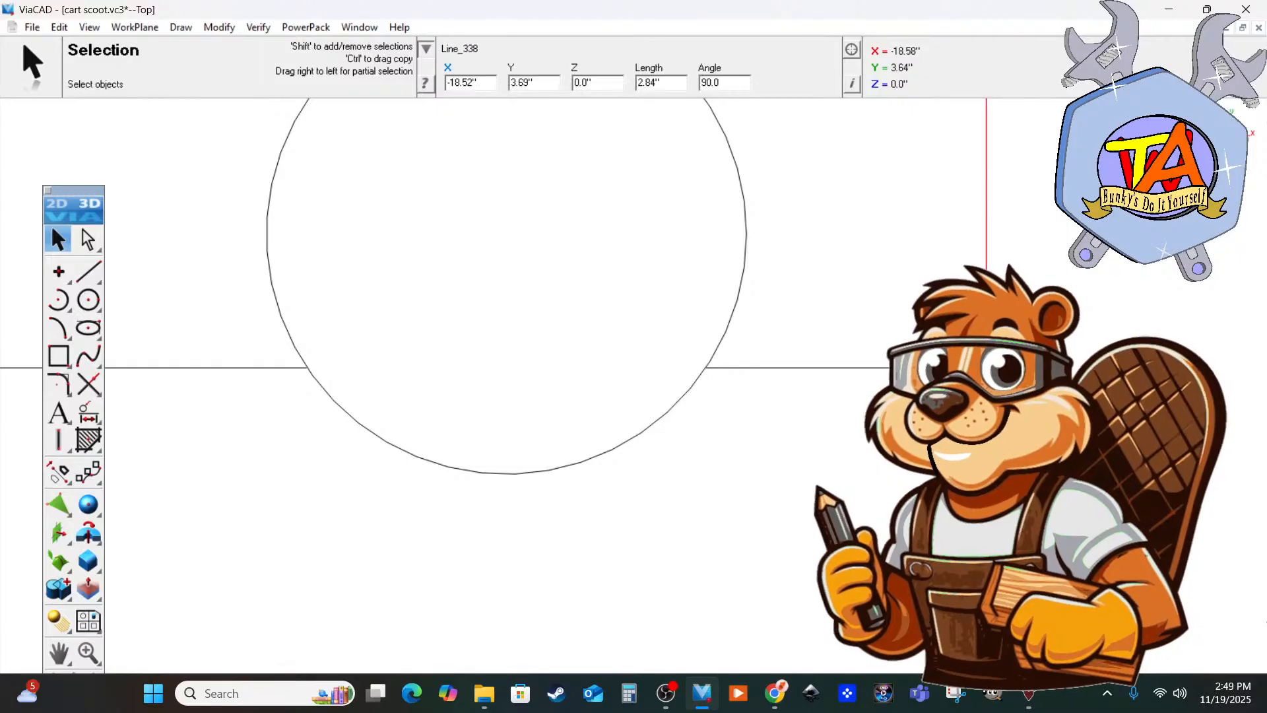
key(Escape)
click(986, 376)
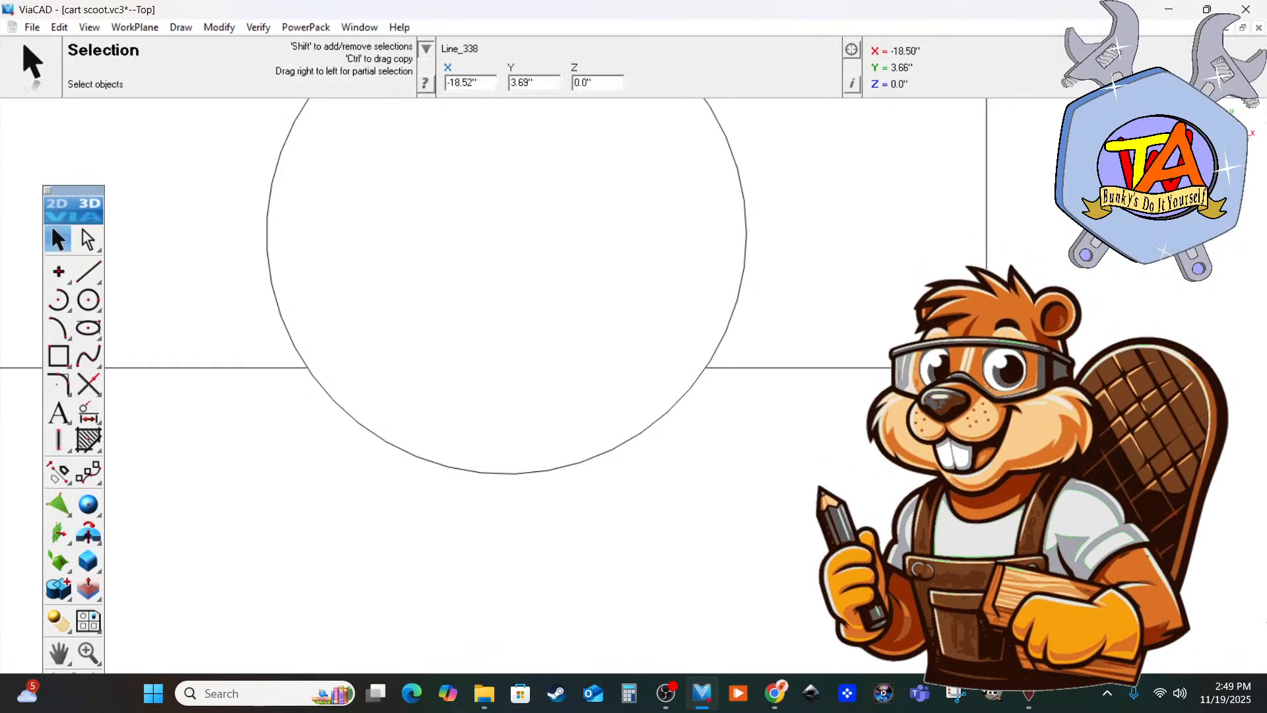
scroll(446, 424, down, 5)
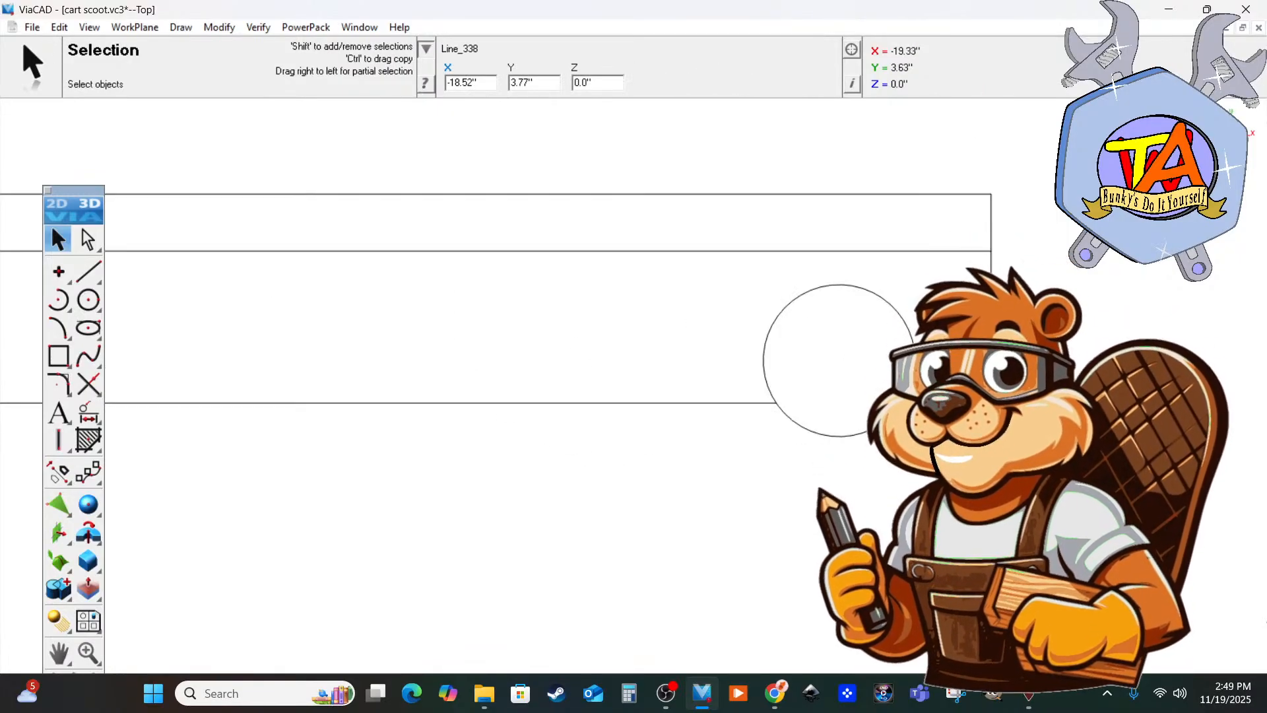
Measure the height between the inner horizontal line and the bottom edge with a temporary vertical line.
scroll(406, 404, up, 2)
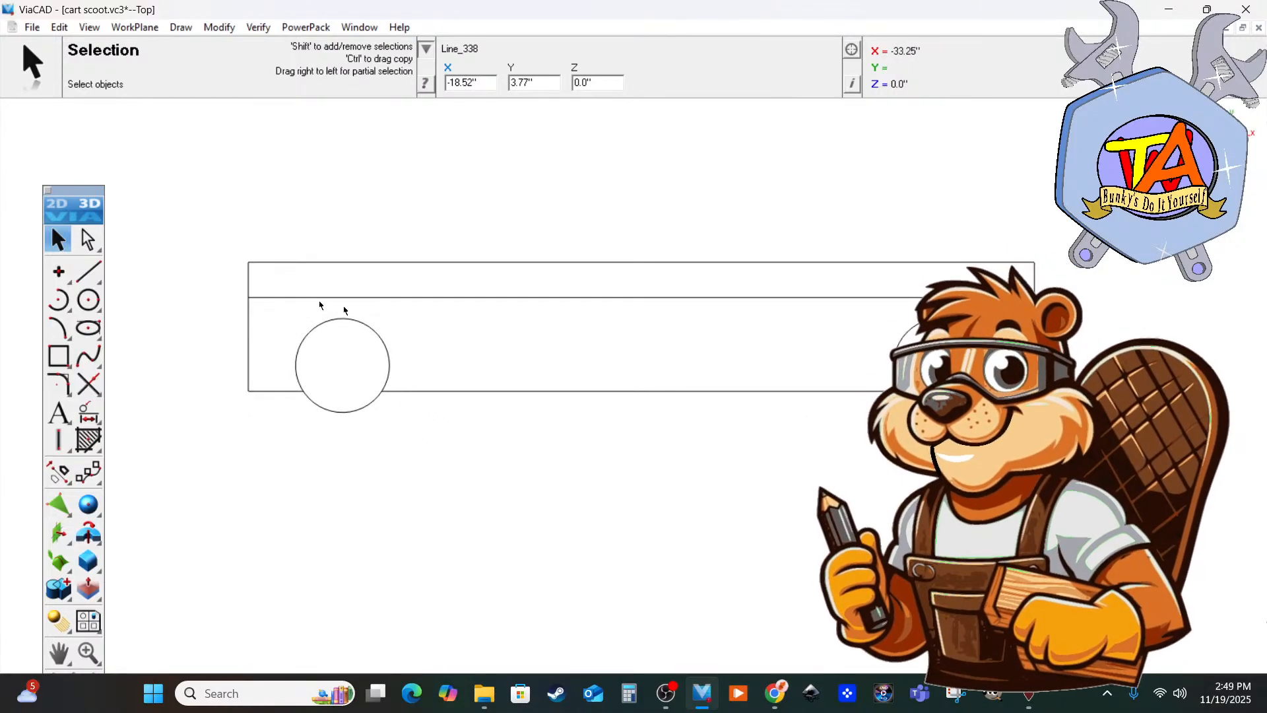
click(88, 271)
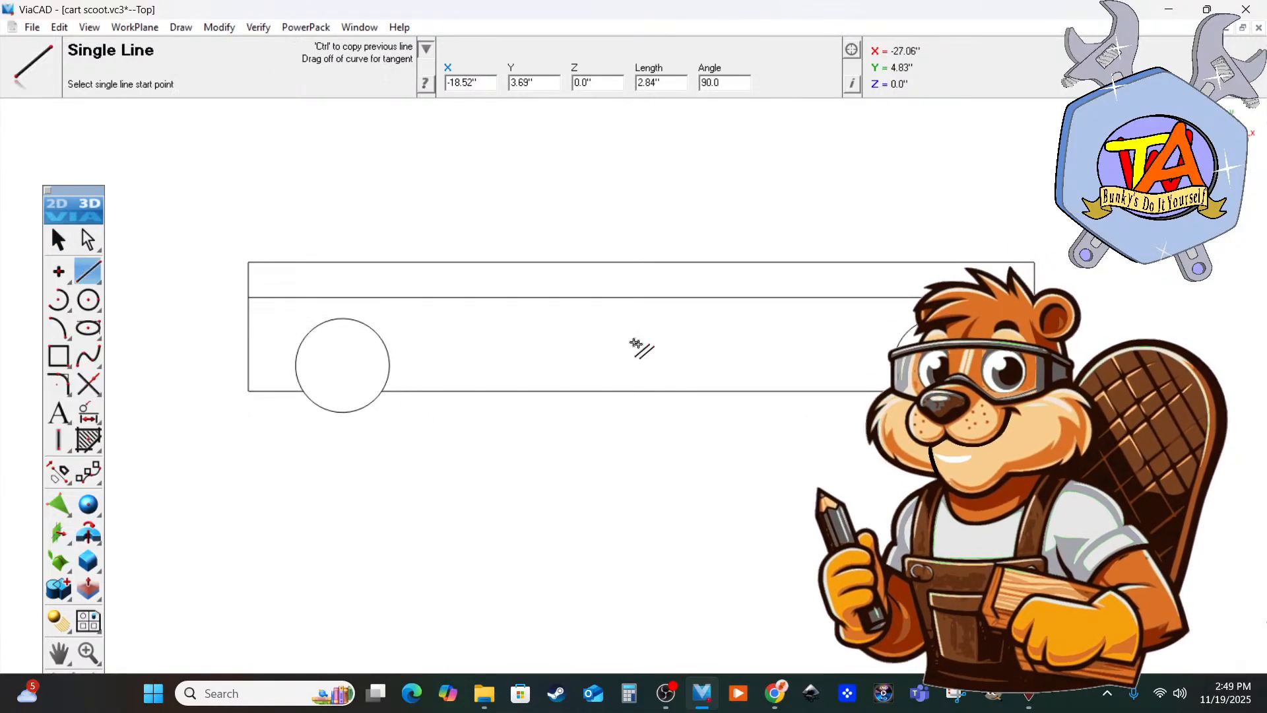
click(611, 298)
click(611, 390)
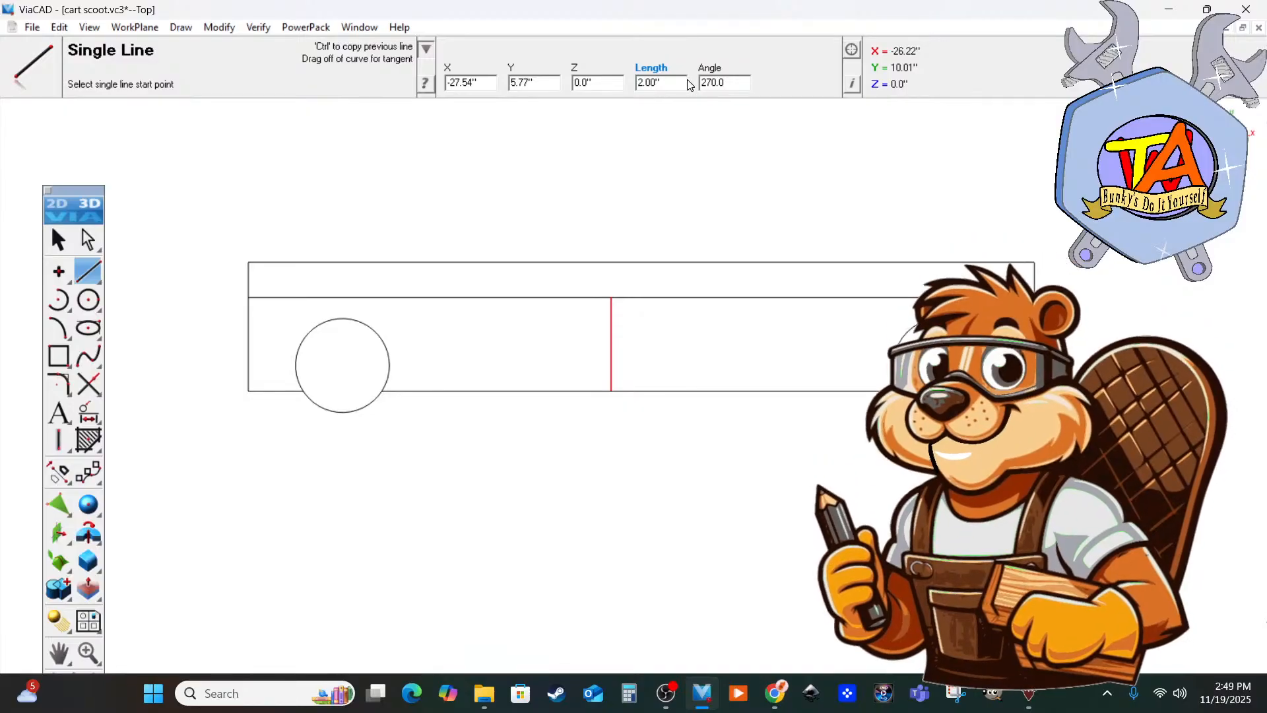
scroll(625, 332, down, 5)
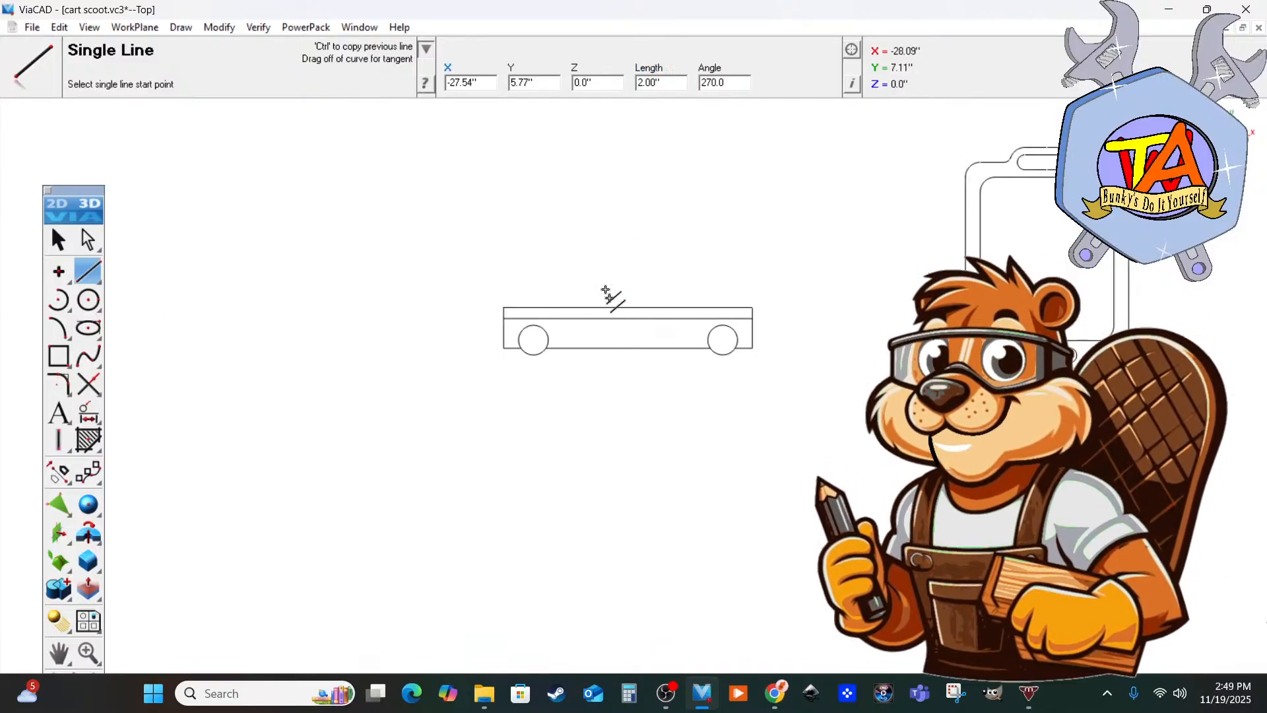
scroll(587, 251, up, 2)
scroll(858, 335, up, 3)
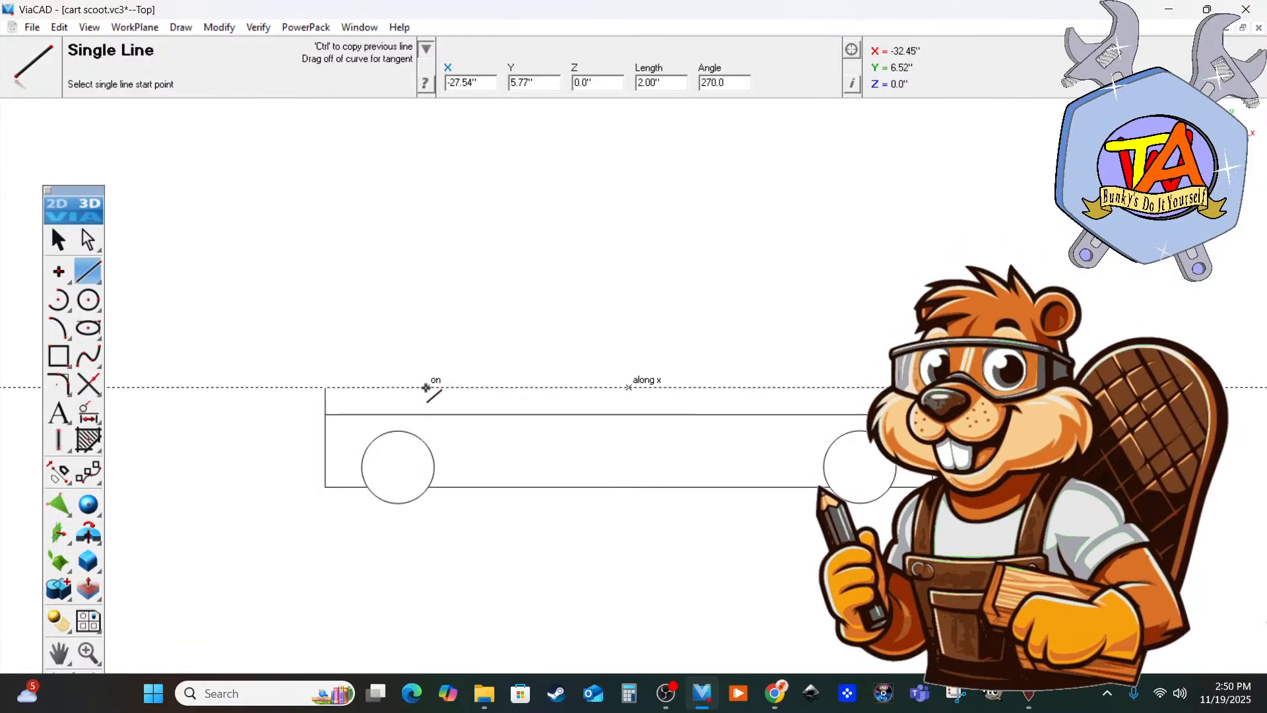
Draw a cab outline on the body's top line: a front slant about 2.11 inches, a roof about 3.98 inches and a rear slant about 2.01 inches.
click(448, 388)
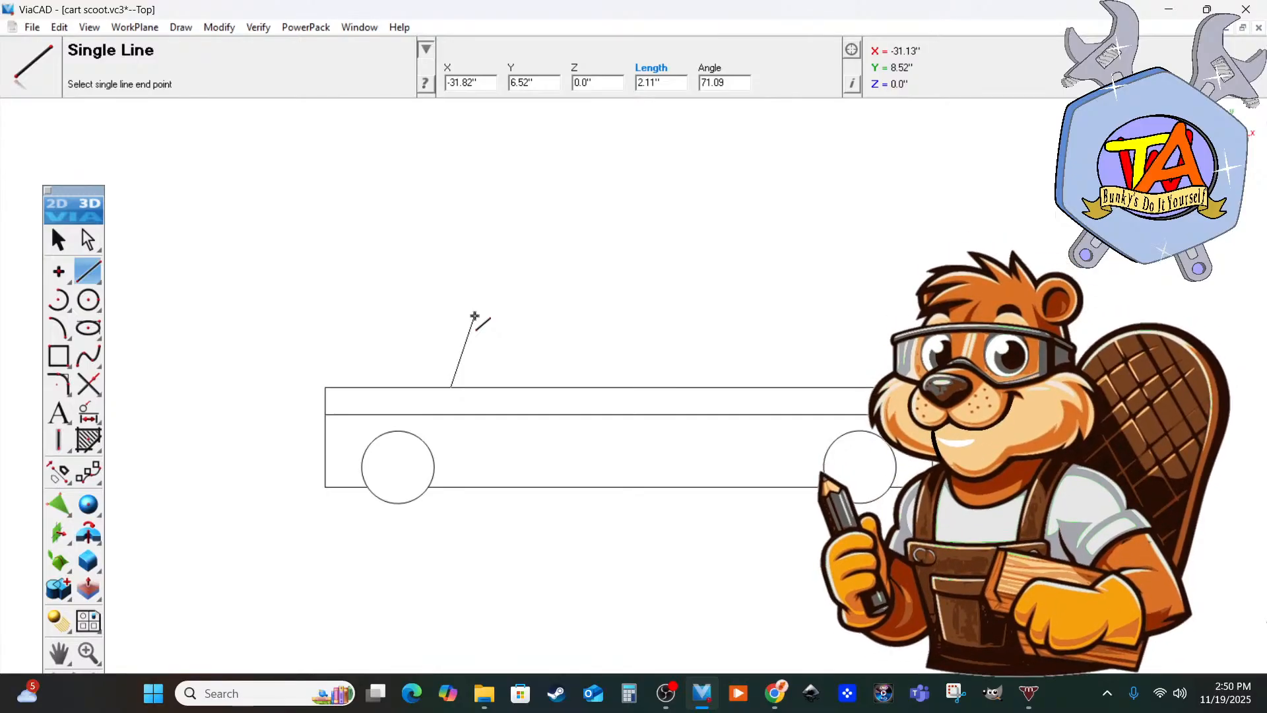
click(475, 316)
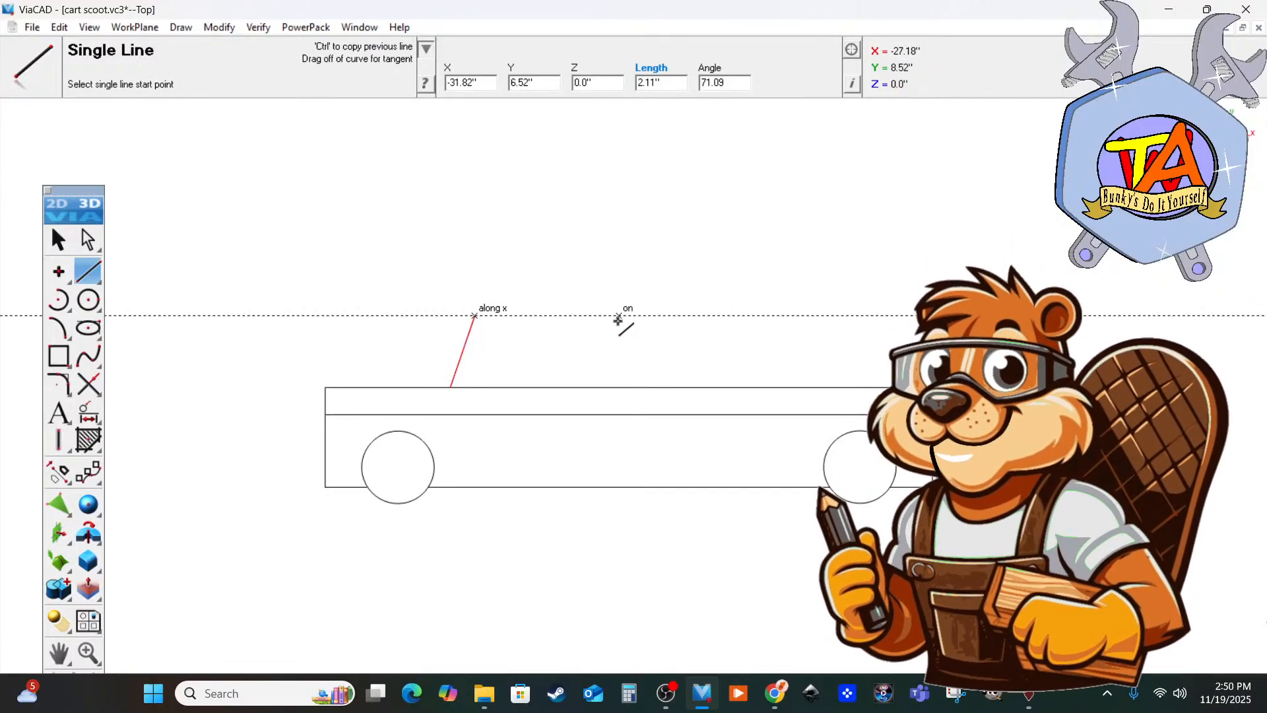
click(619, 316)
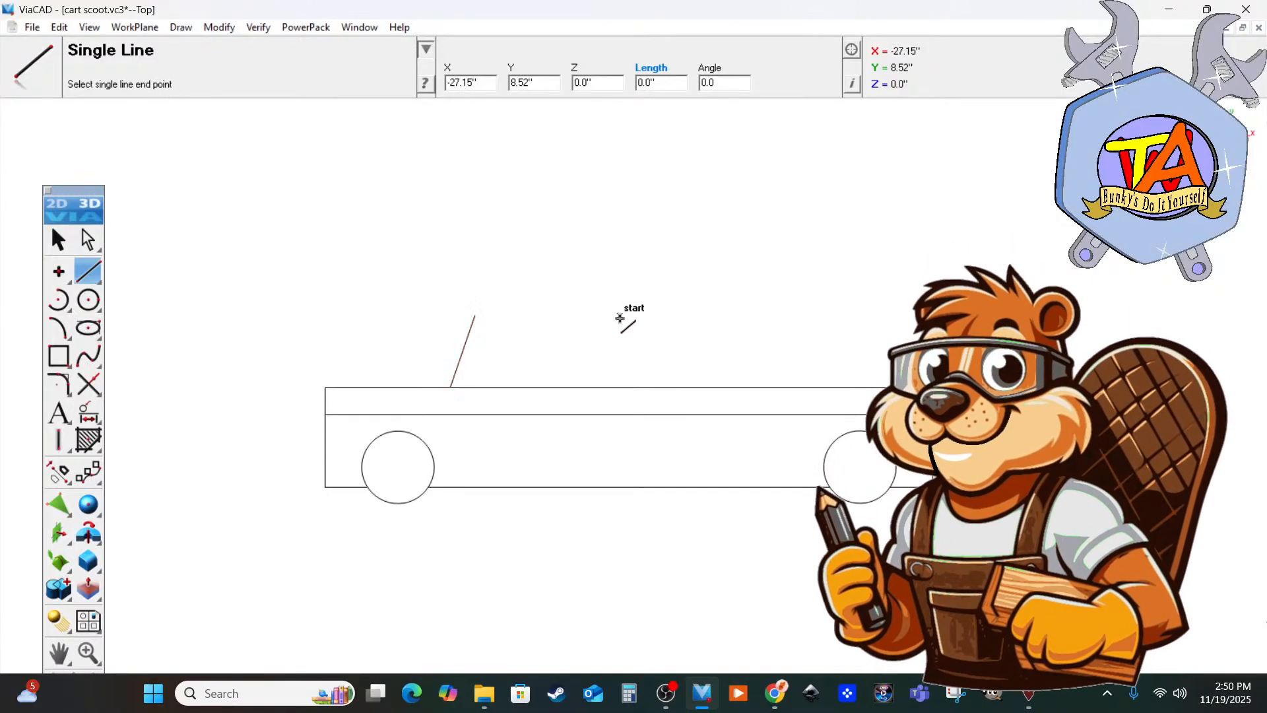
click(475, 316)
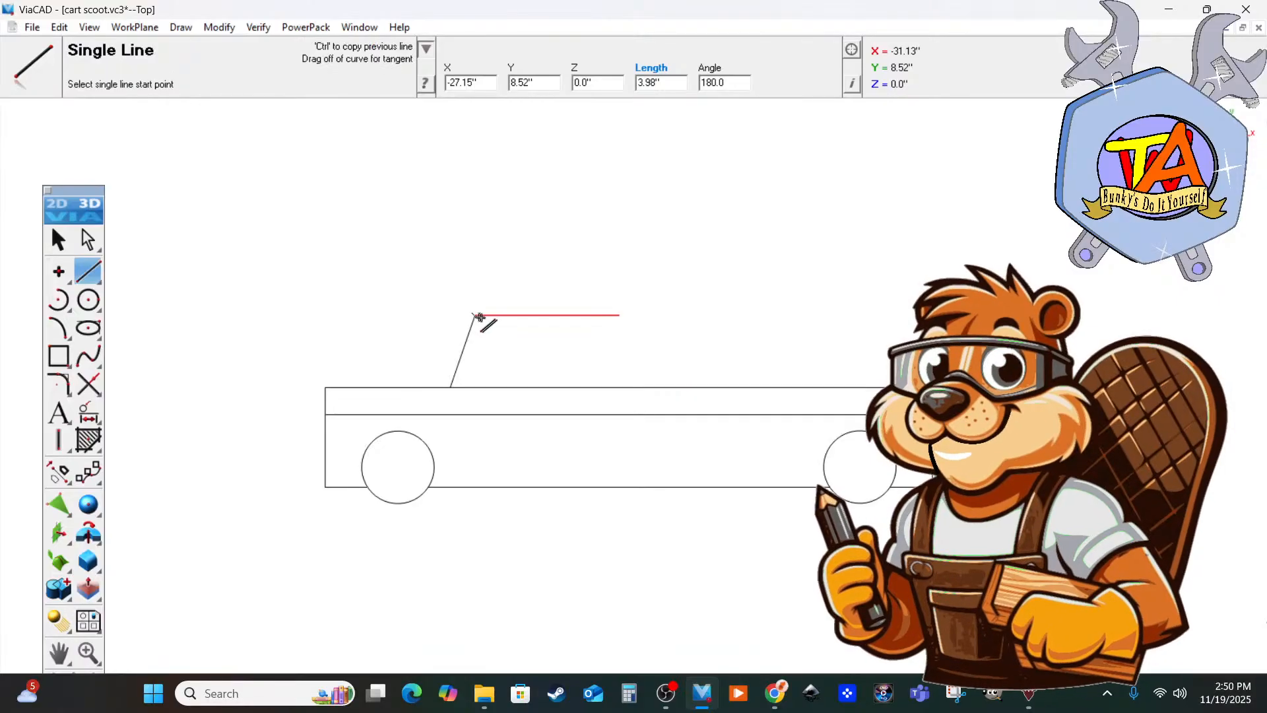
click(618, 316)
click(628, 386)
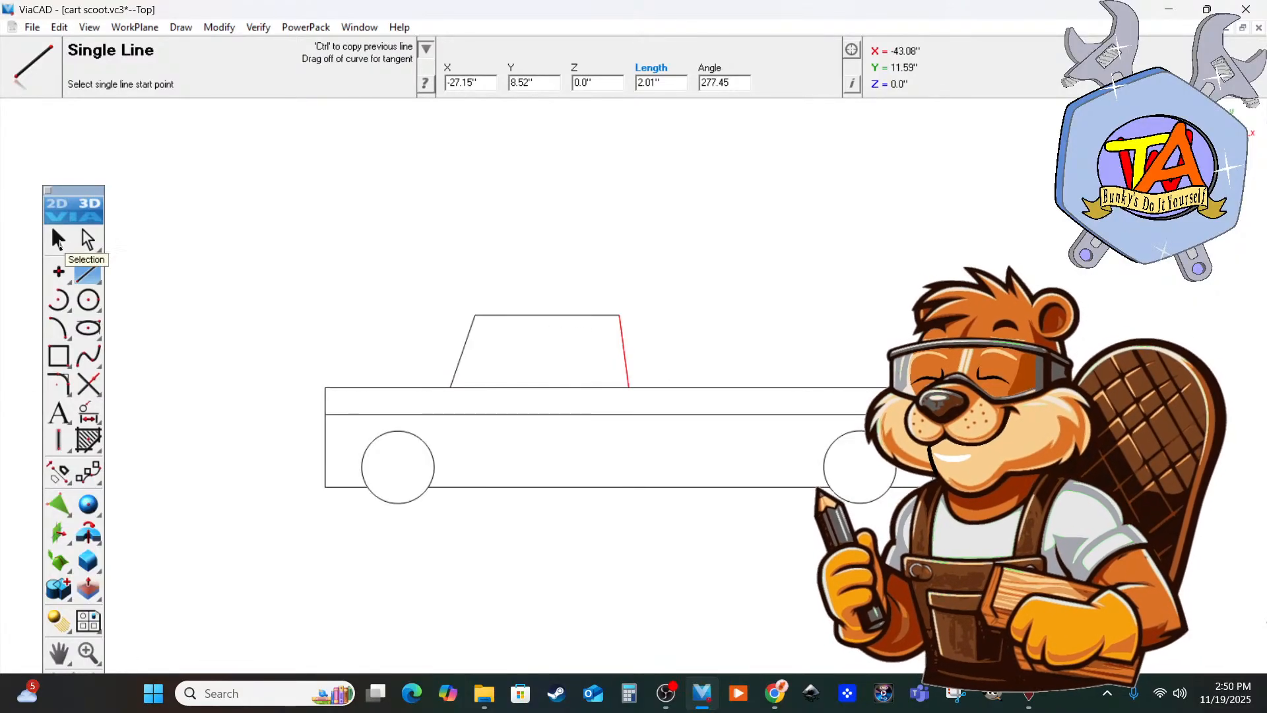
click(58, 241)
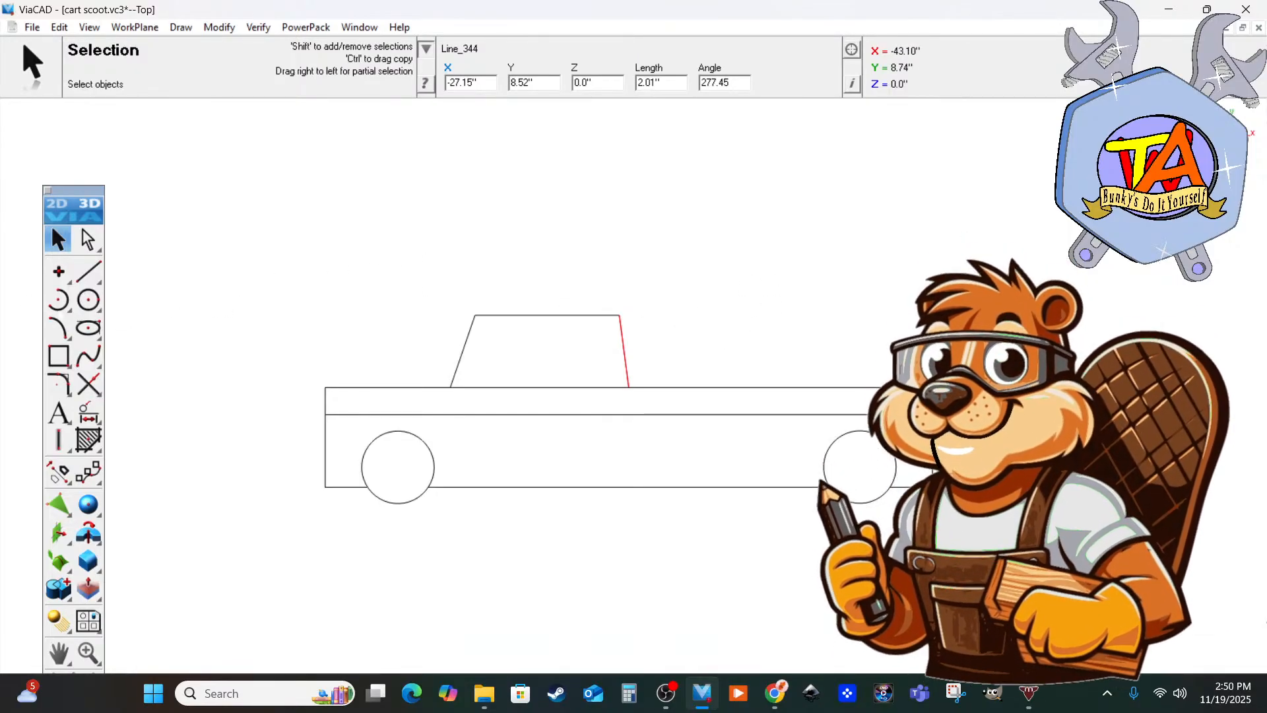
click(57, 357)
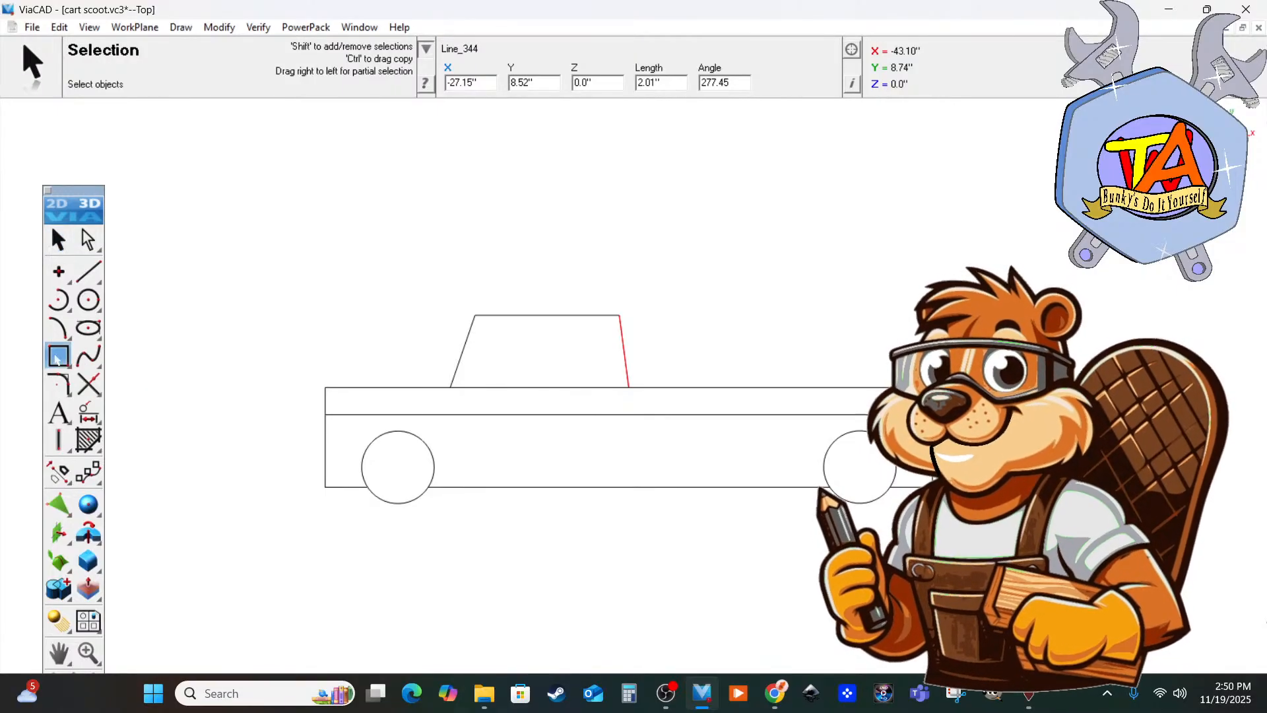
click(629, 387)
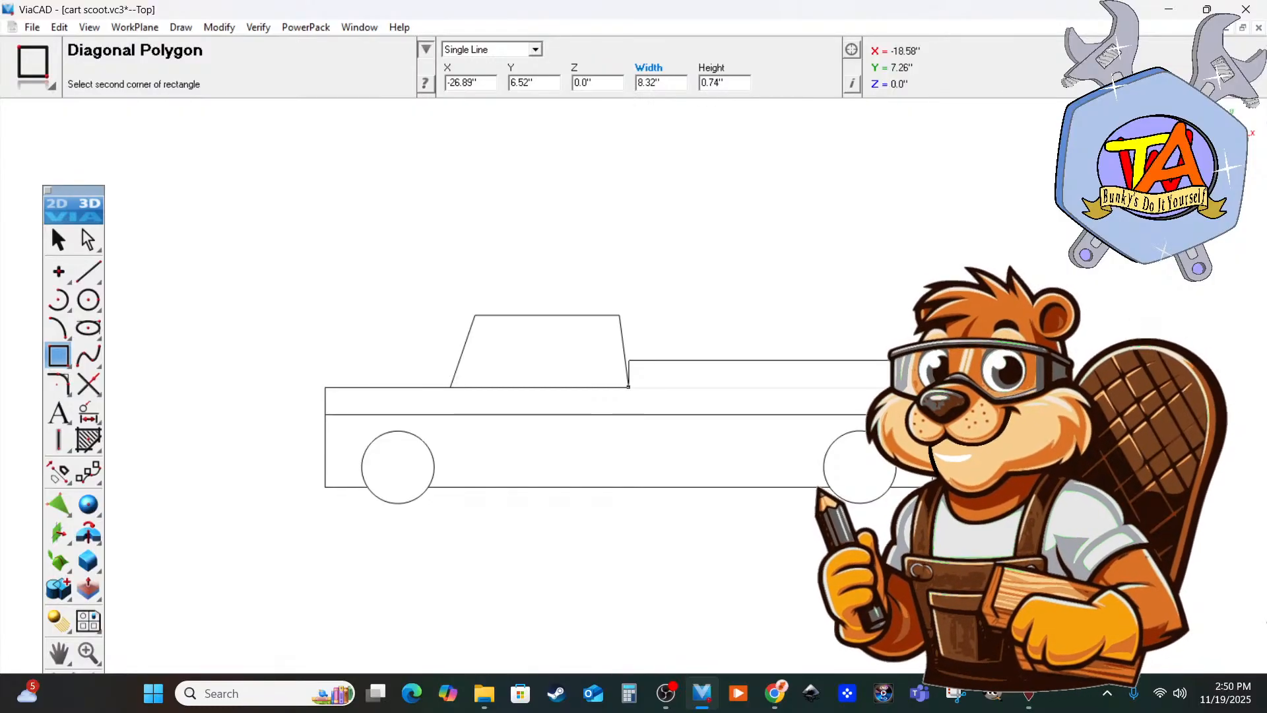
click(932, 360)
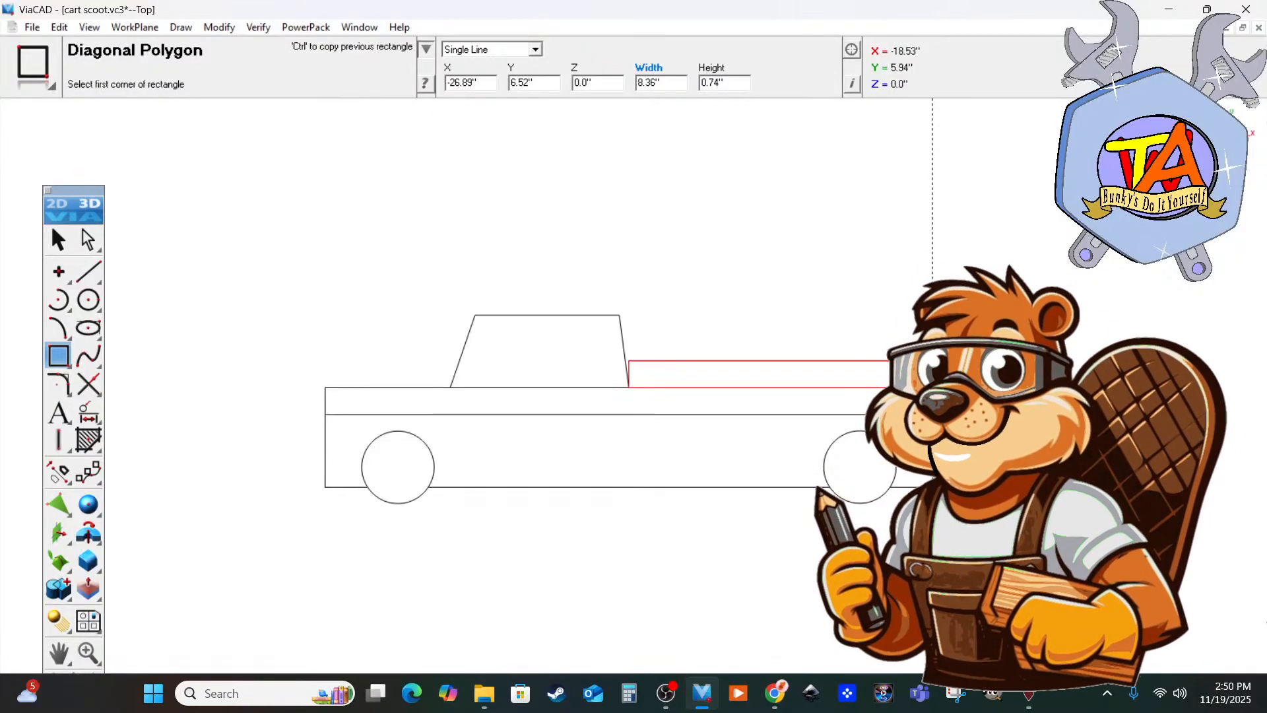
key(ctrl+z)
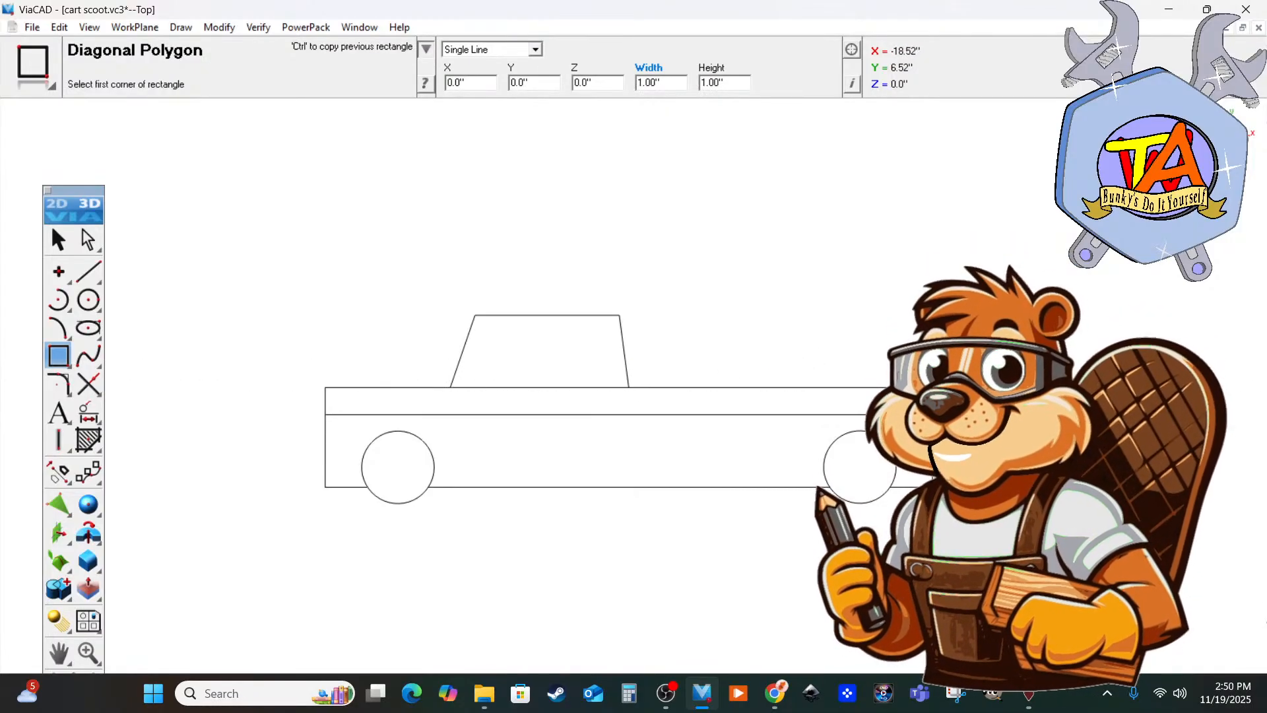
Draw a rectangle about 8.37 inches wide on the body's top line, from its rear end to the cab, and set its height to 0.75 inch.
click(627, 387)
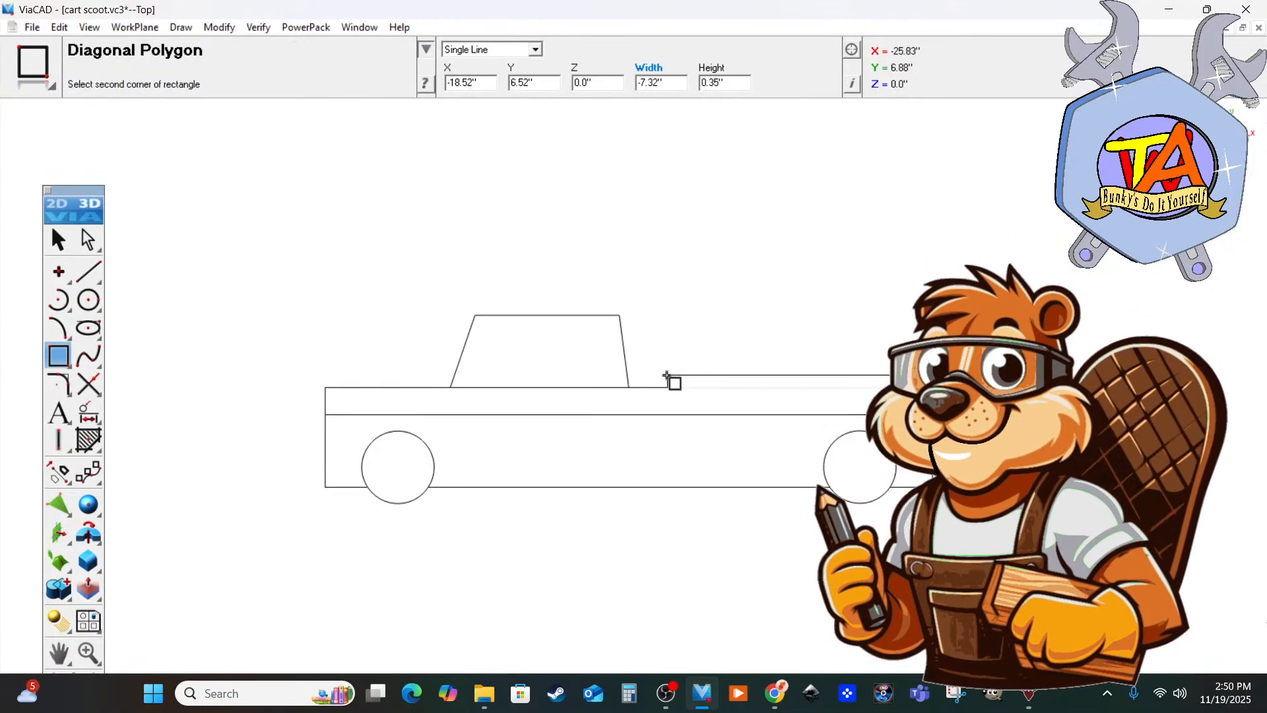
click(629, 362)
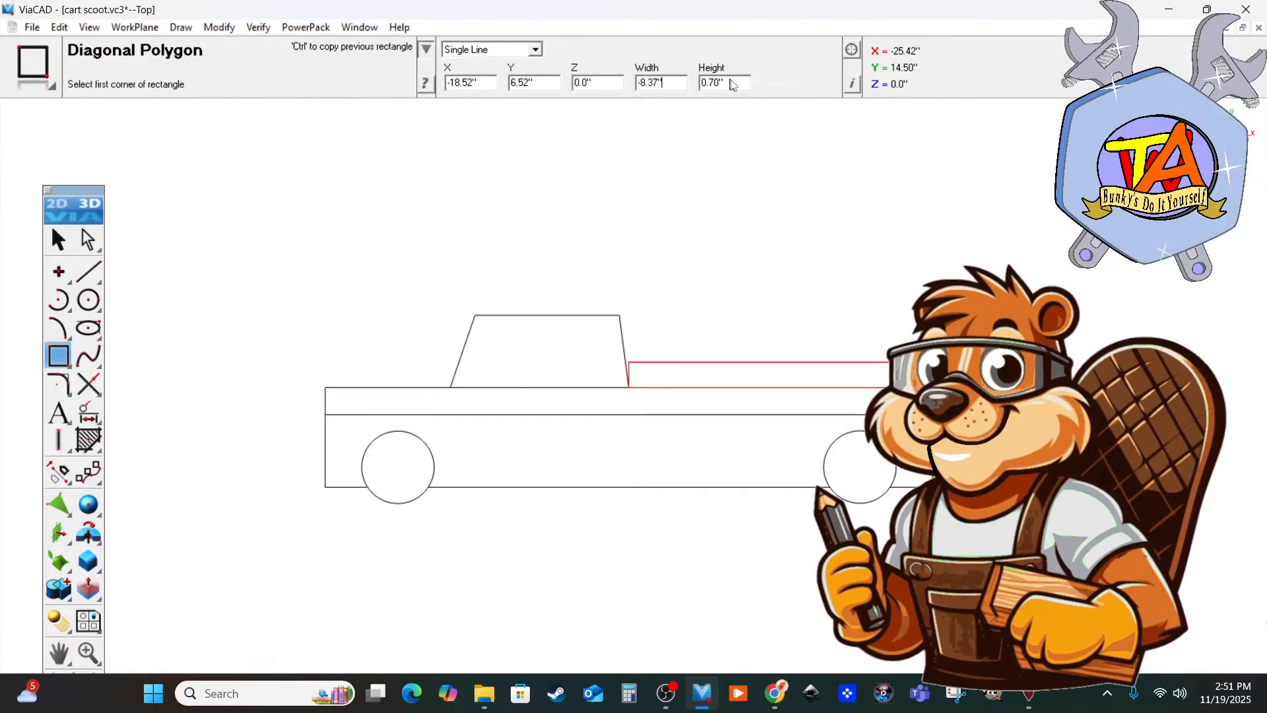
mouse_move(733, 85)
mouse_down()
mouse_move(700, 83)
mouse_move(714, 84)
mouse_up()
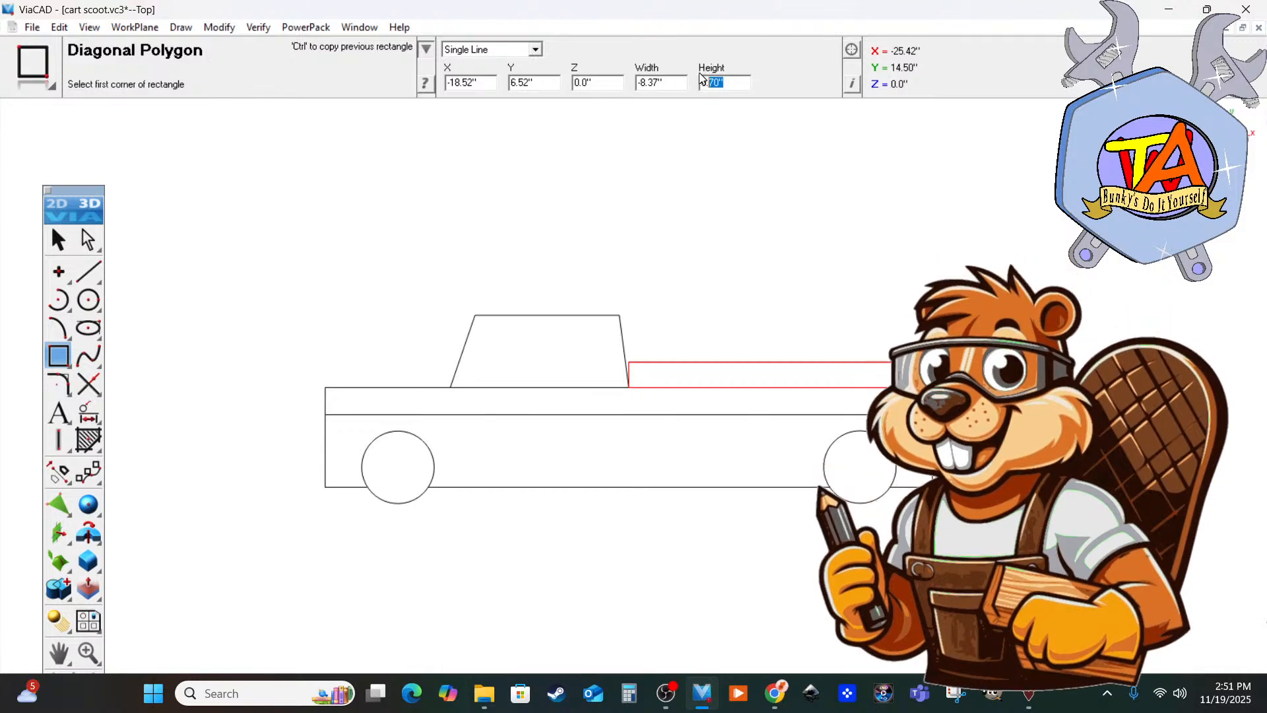
text(7)
key(Return)
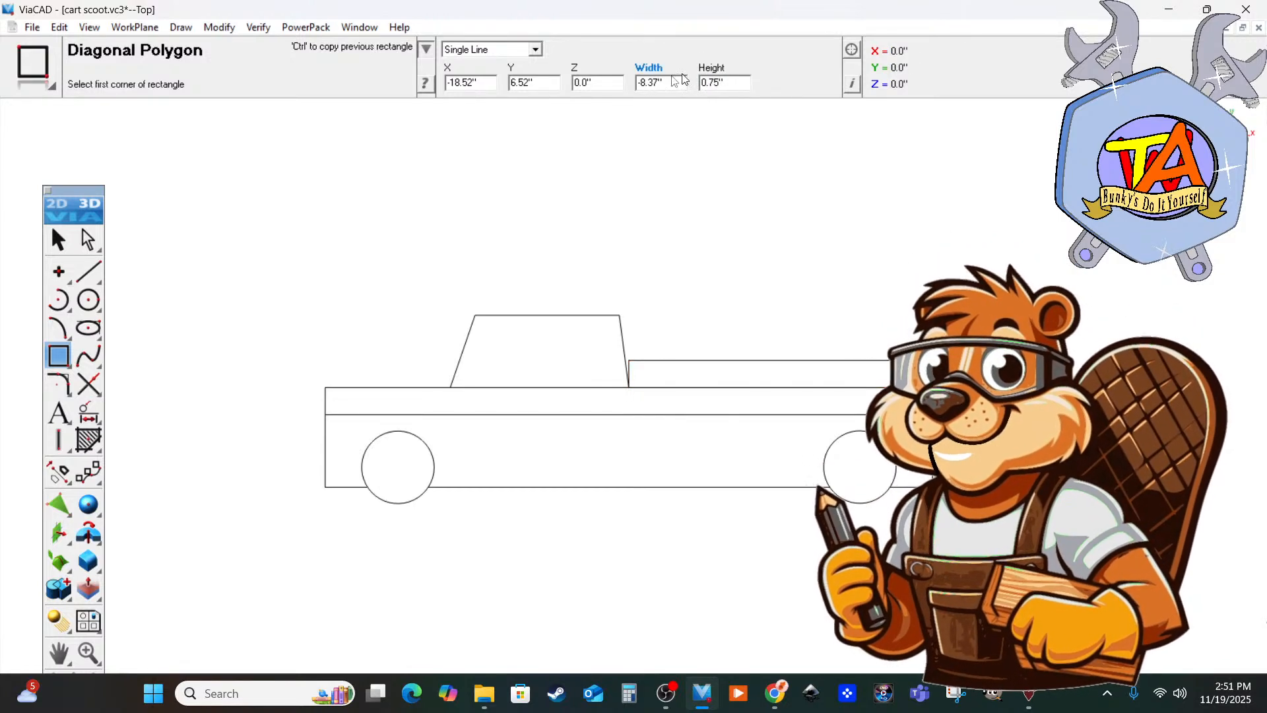
Set the bed rectangle's width to -8.50 inches.
drag(675, 83, 637, 83)
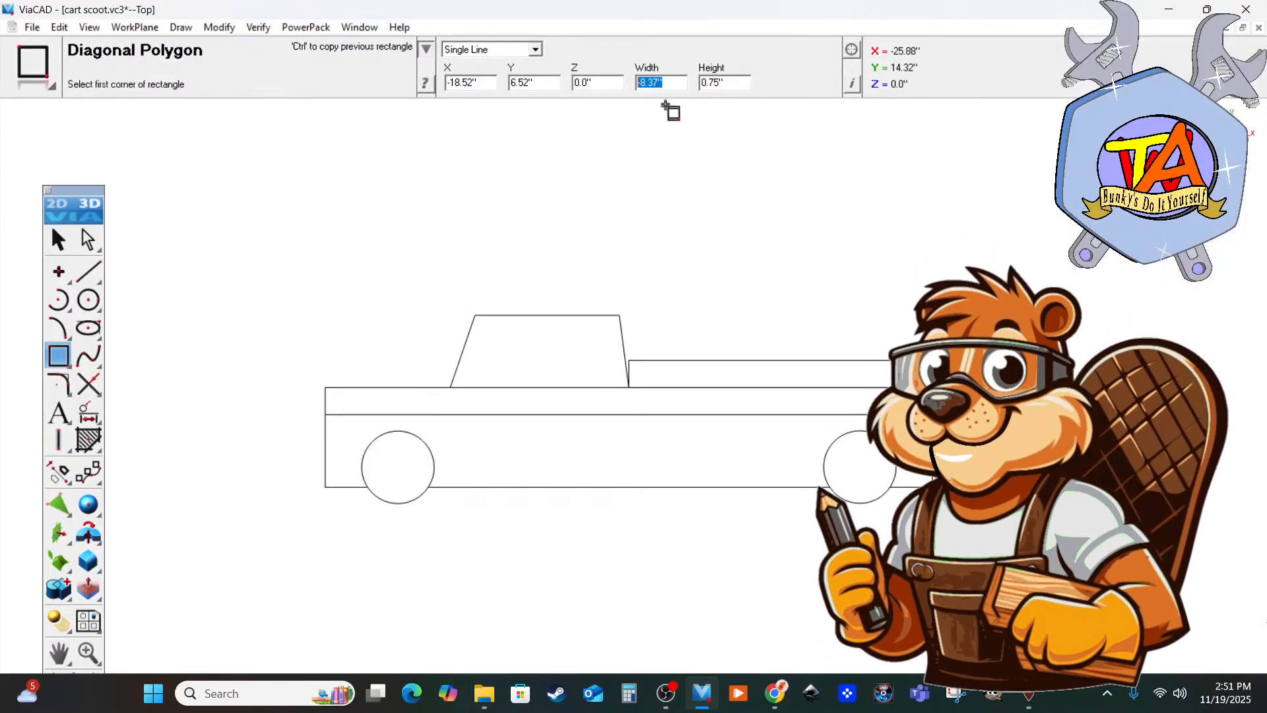
click(657, 82)
double_click(655, 82)
click(653, 83)
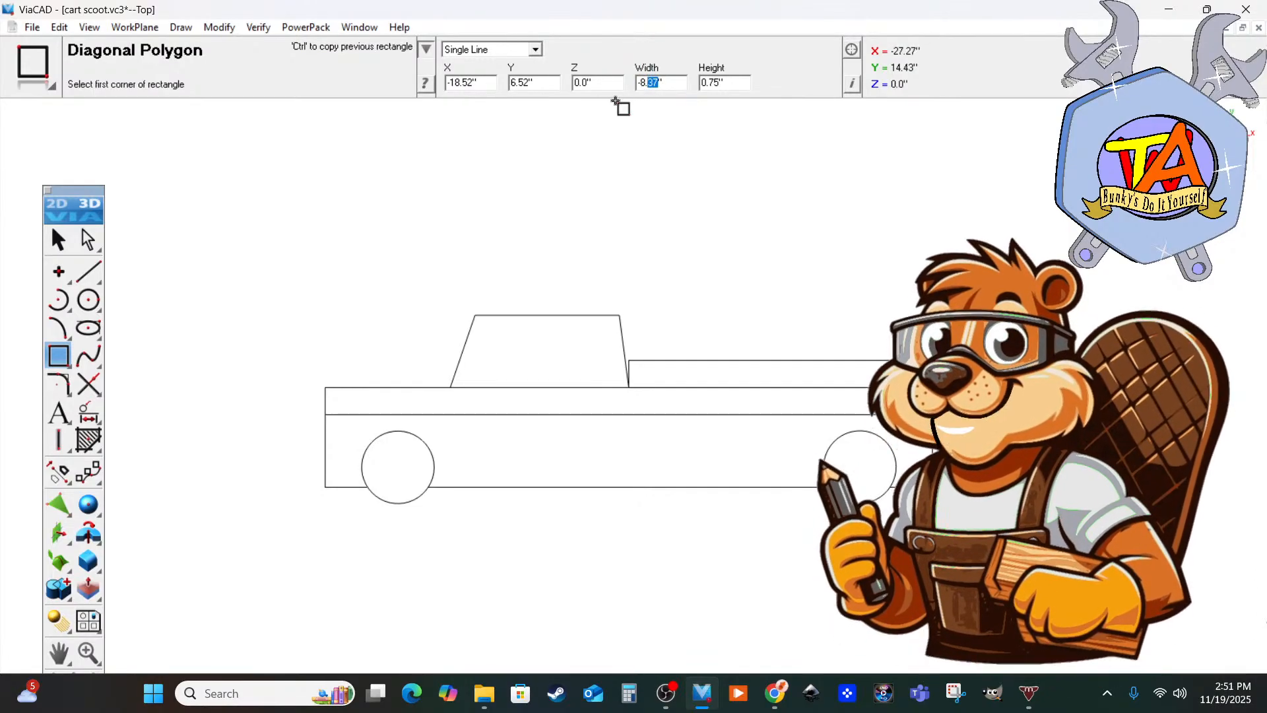
text(5)
key(Return)
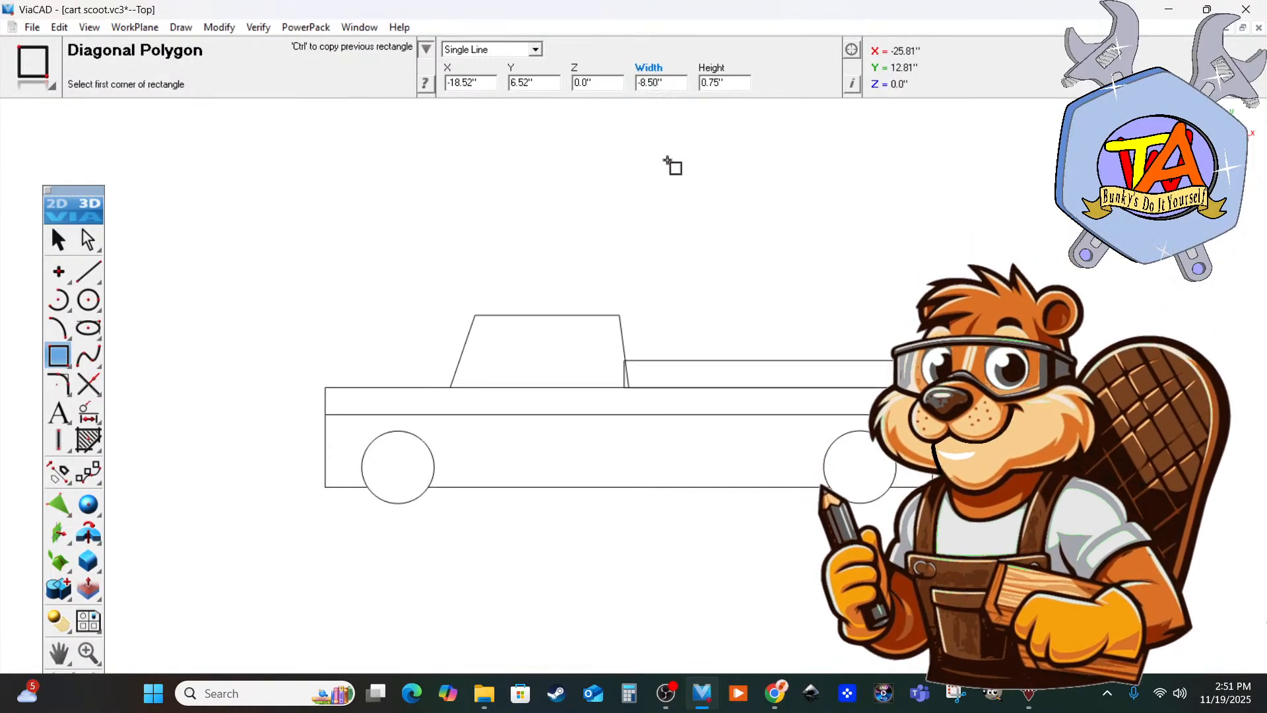
Shift the cab's roof line and rear slant onto the bed rectangle's lower front corner, keeping the roof joined to the front slant.
scroll(543, 418, up, 5)
scroll(583, 363, down, 2)
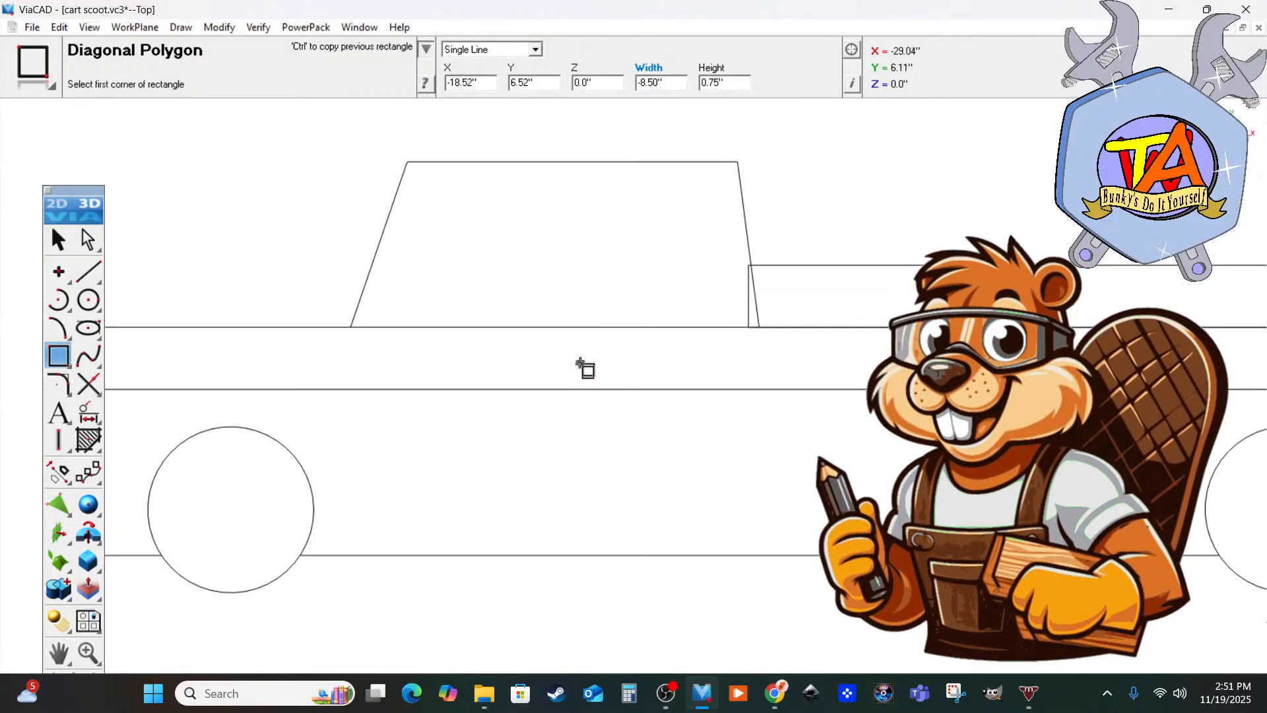
click(671, 178)
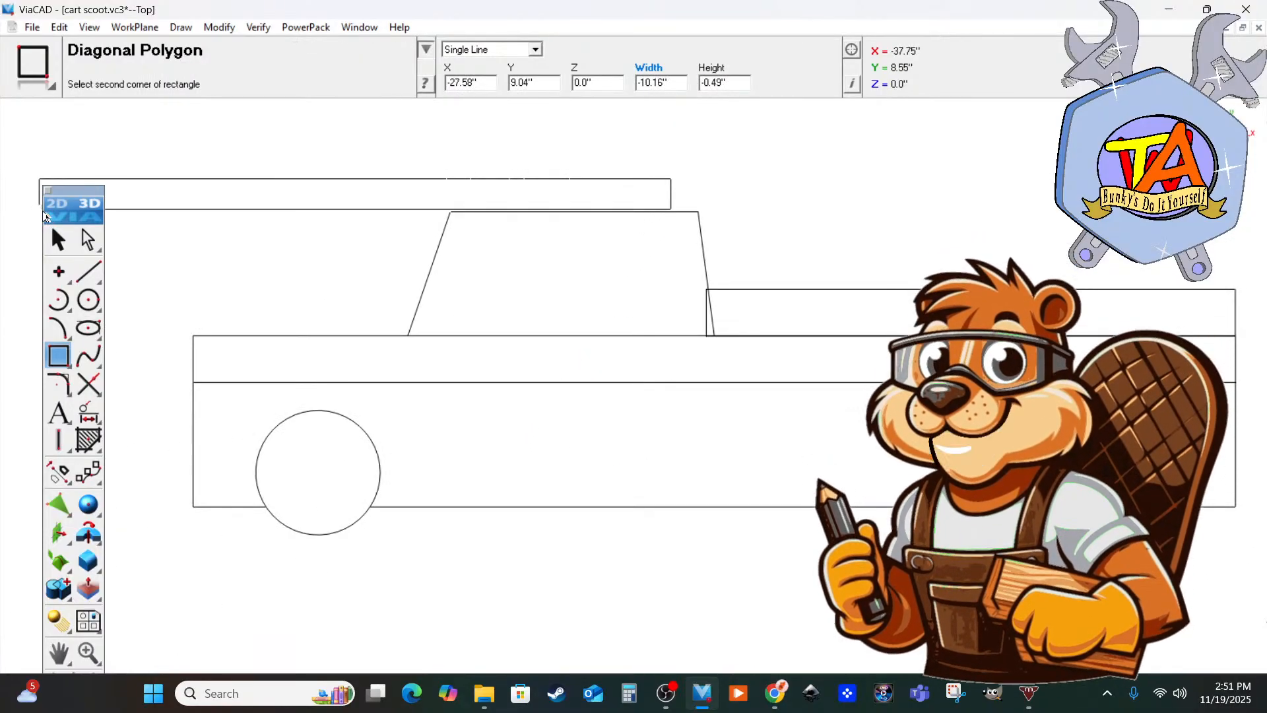
click(58, 240)
click(660, 213)
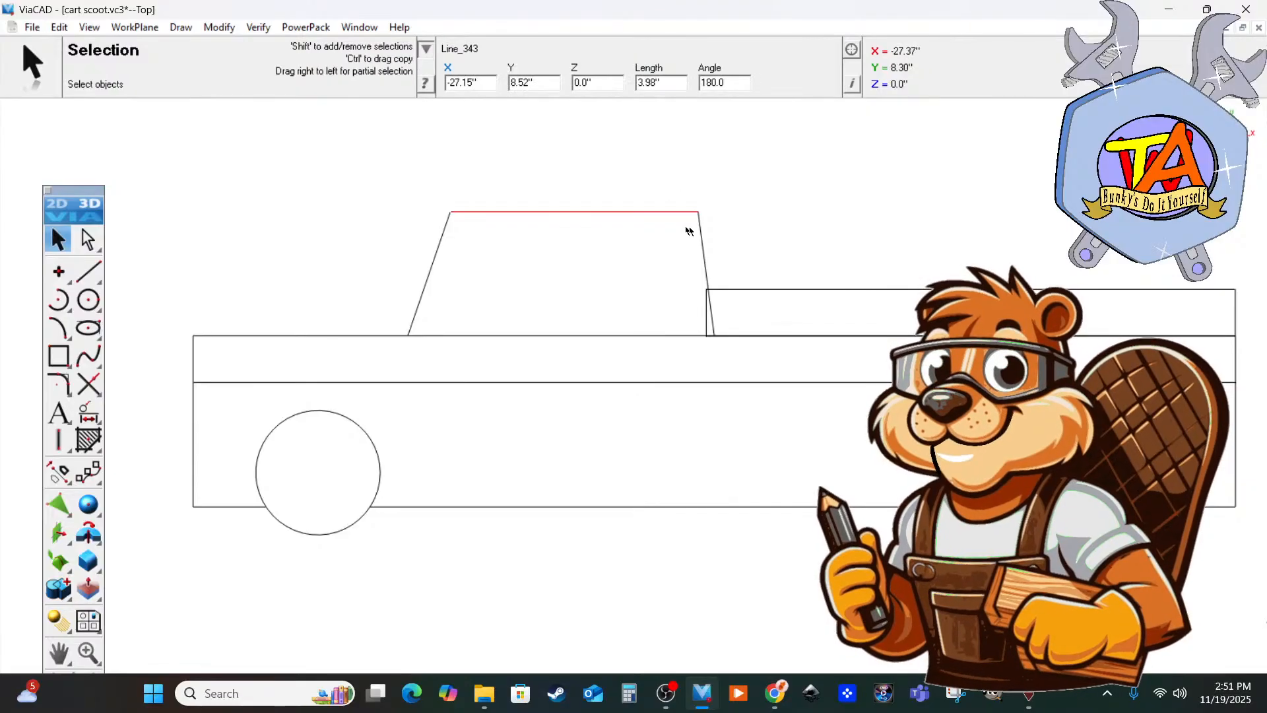
shift+click(712, 333)
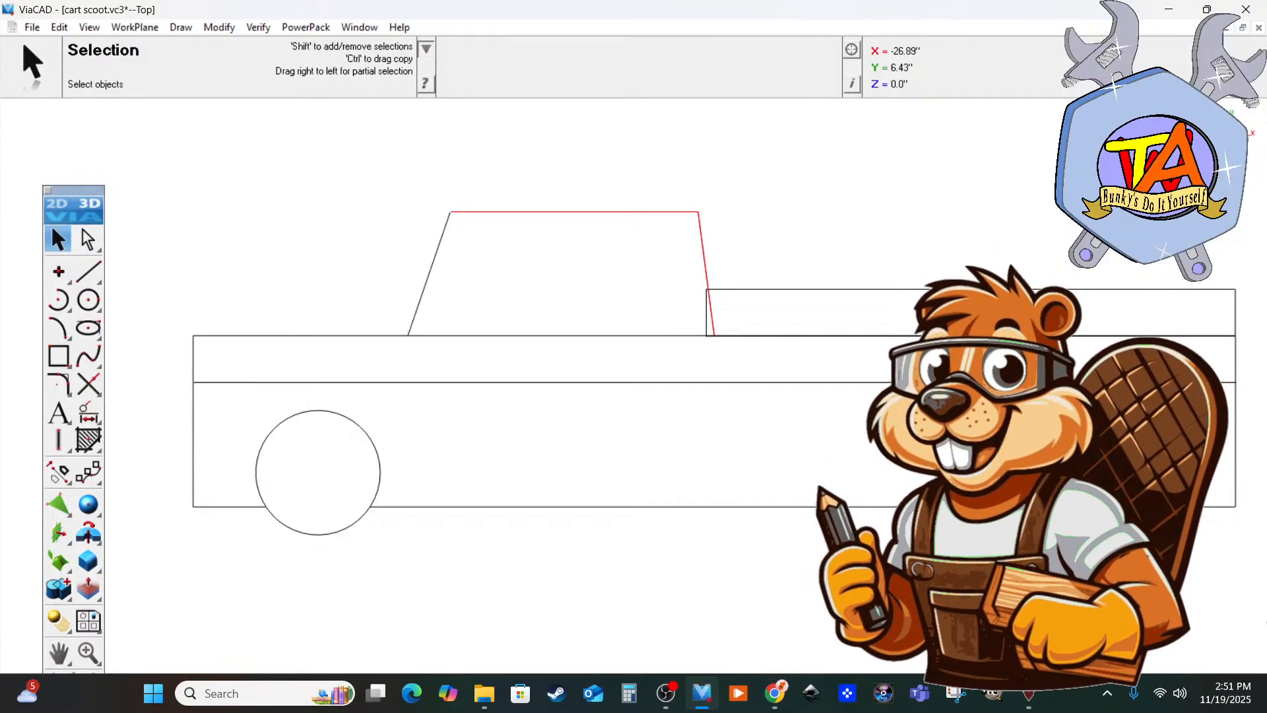
drag(712, 335, 706, 335)
drag(410, 188, 446, 221)
click(475, 255)
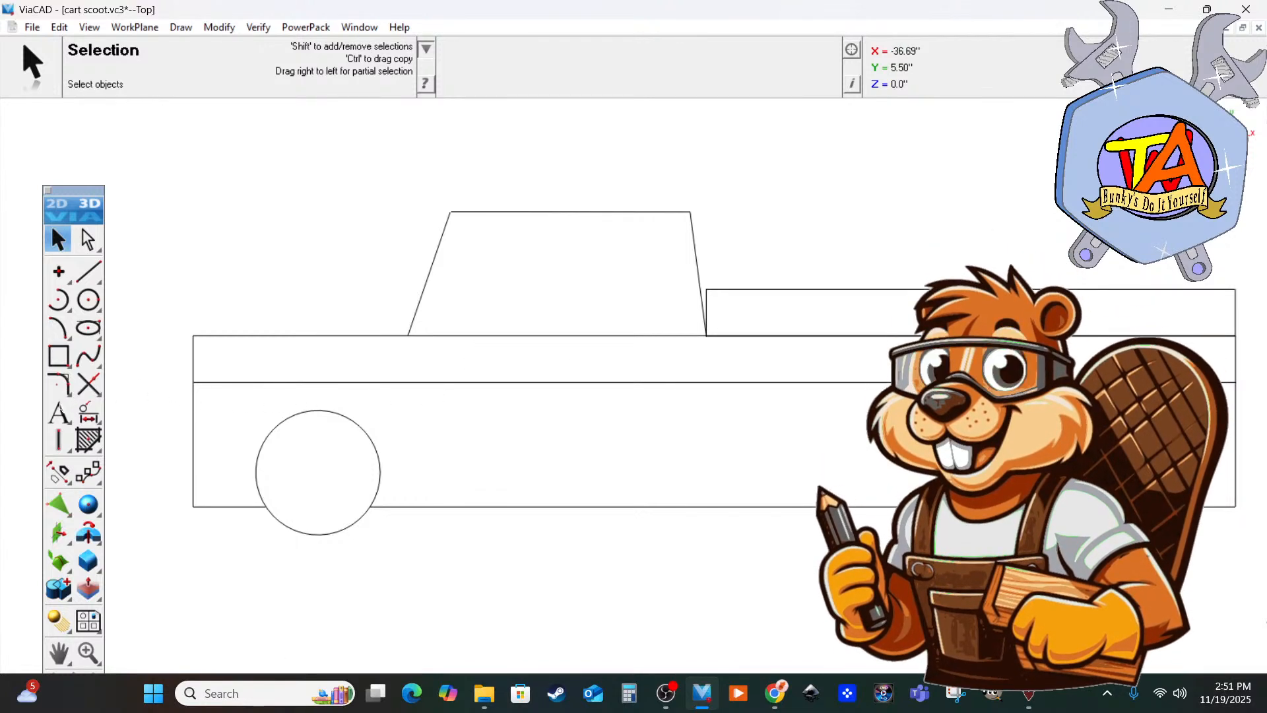
Fillet the body's upper front corner and the bed rectangle's upper corners with a 0.50-inch radius.
click(58, 383)
click(196, 352)
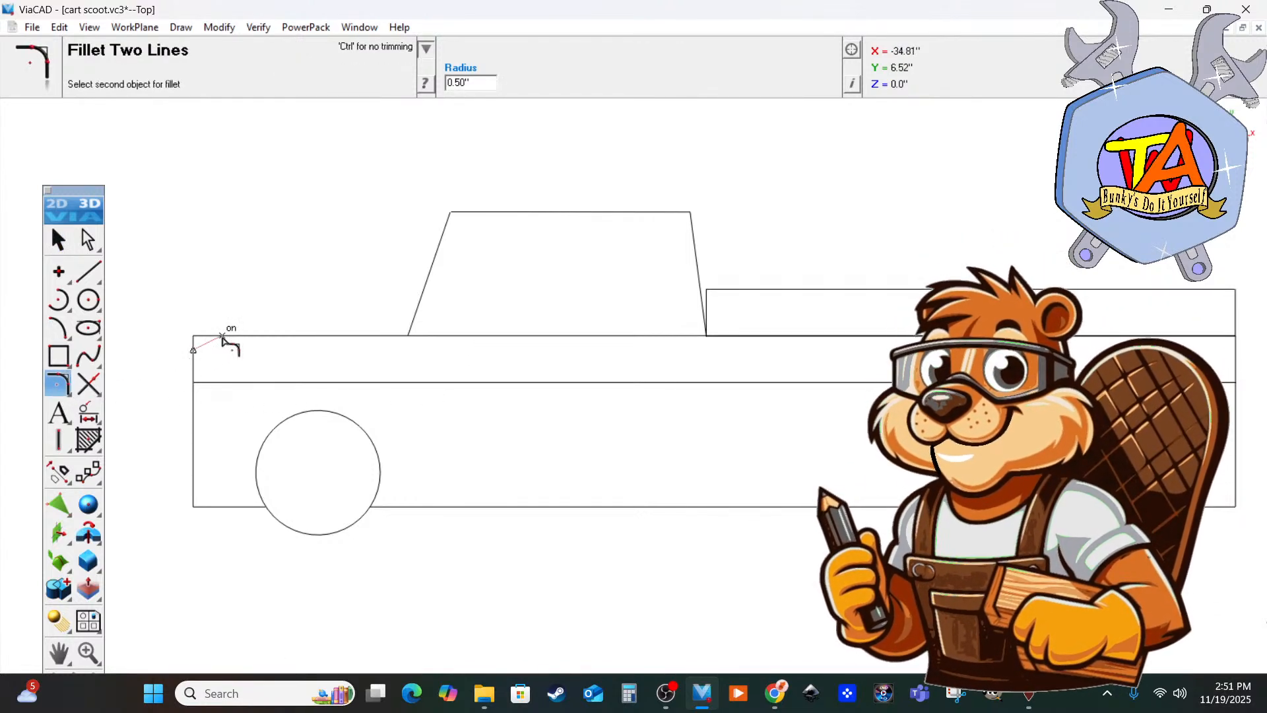
click(222, 339)
scroll(535, 373, down, 2)
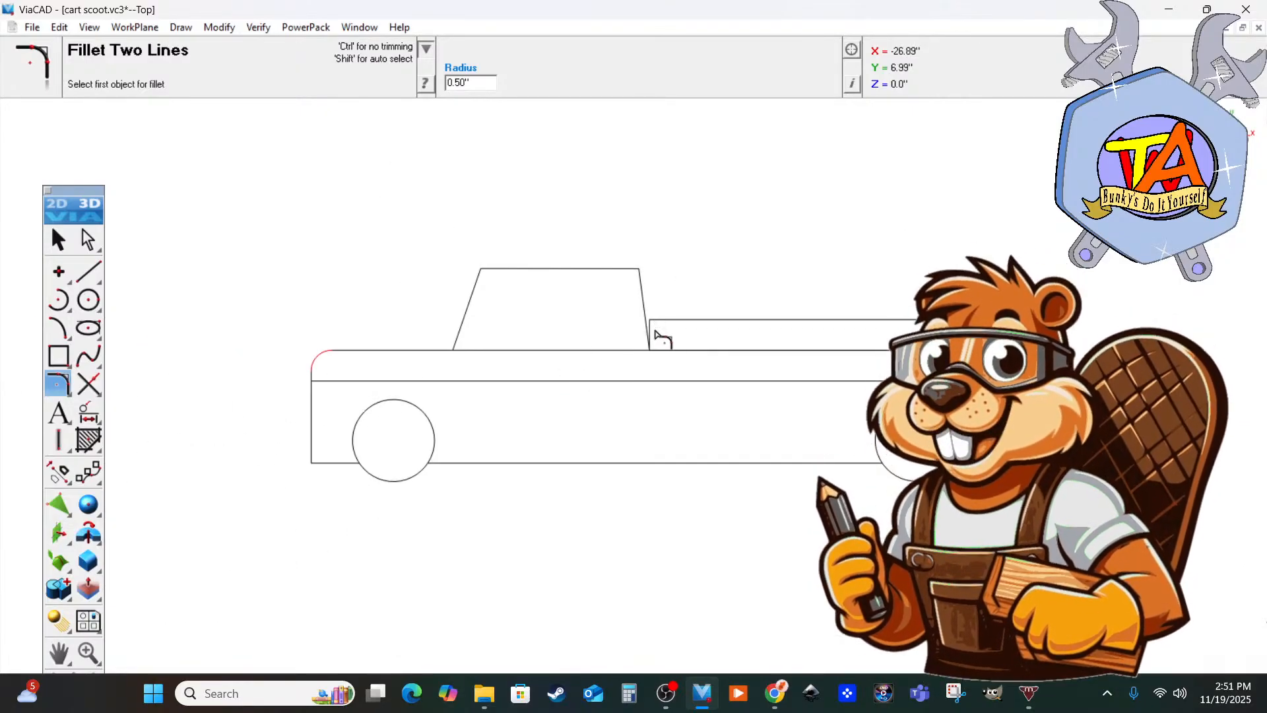
click(653, 334)
click(648, 332)
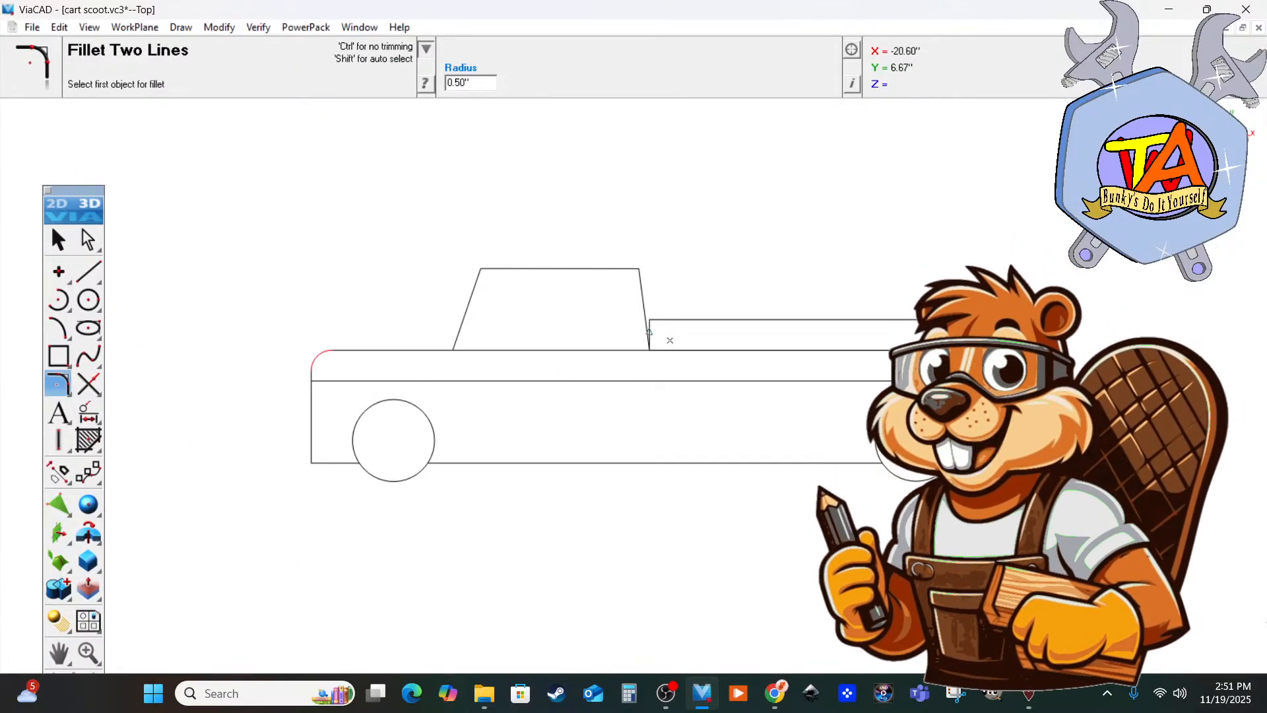
click(641, 279)
click(631, 269)
Fillet the front and rear corners of the cab roof with a 0.50-inch radius.
click(474, 285)
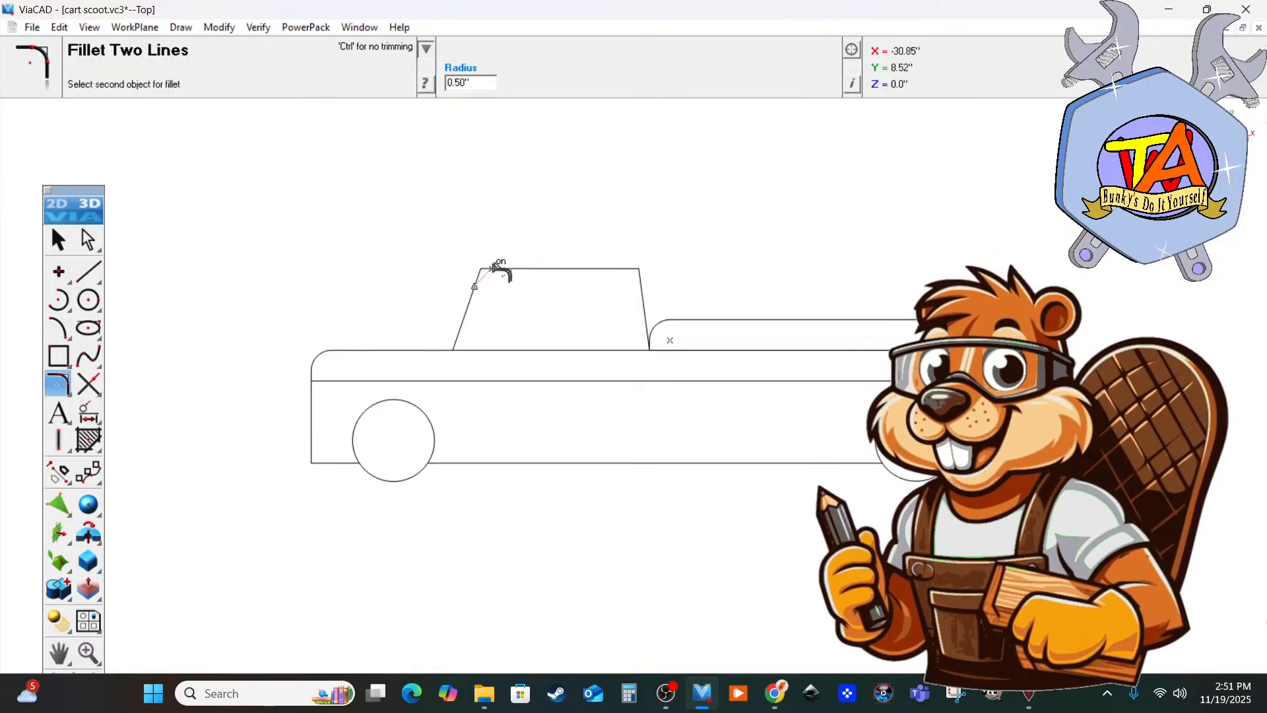
click(503, 271)
click(616, 269)
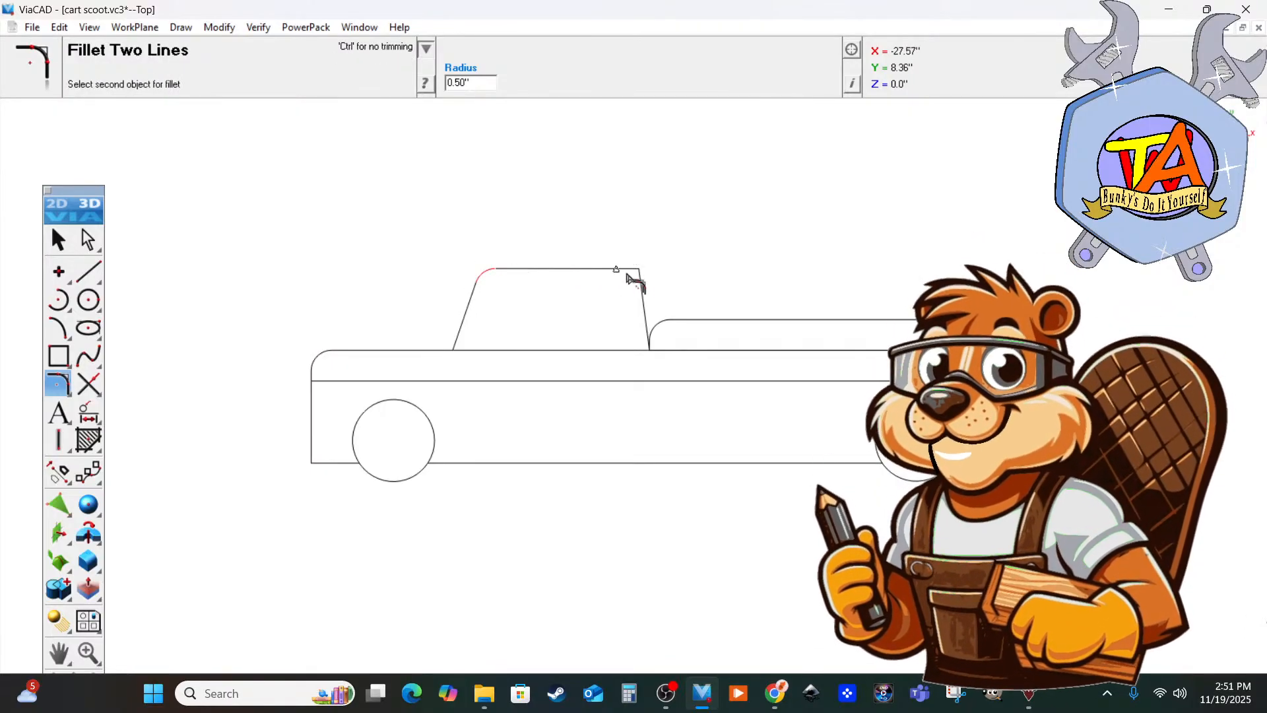
click(640, 287)
click(463, 321)
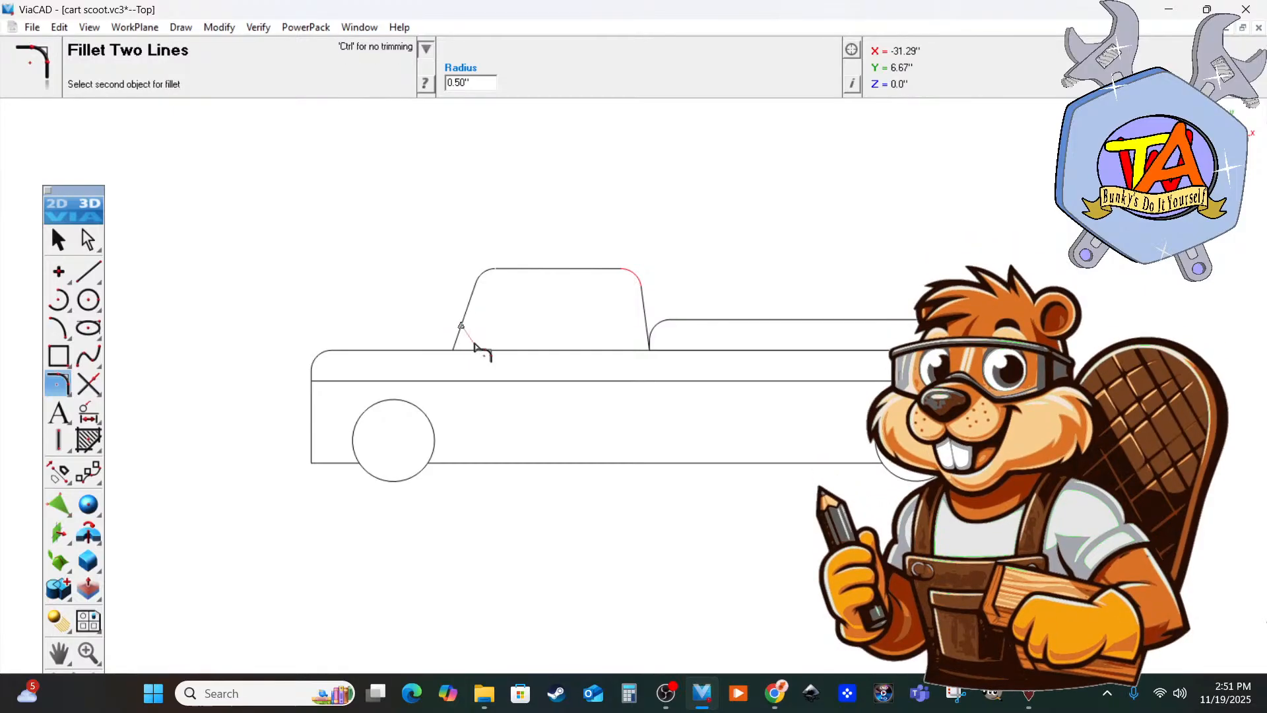
click(480, 351)
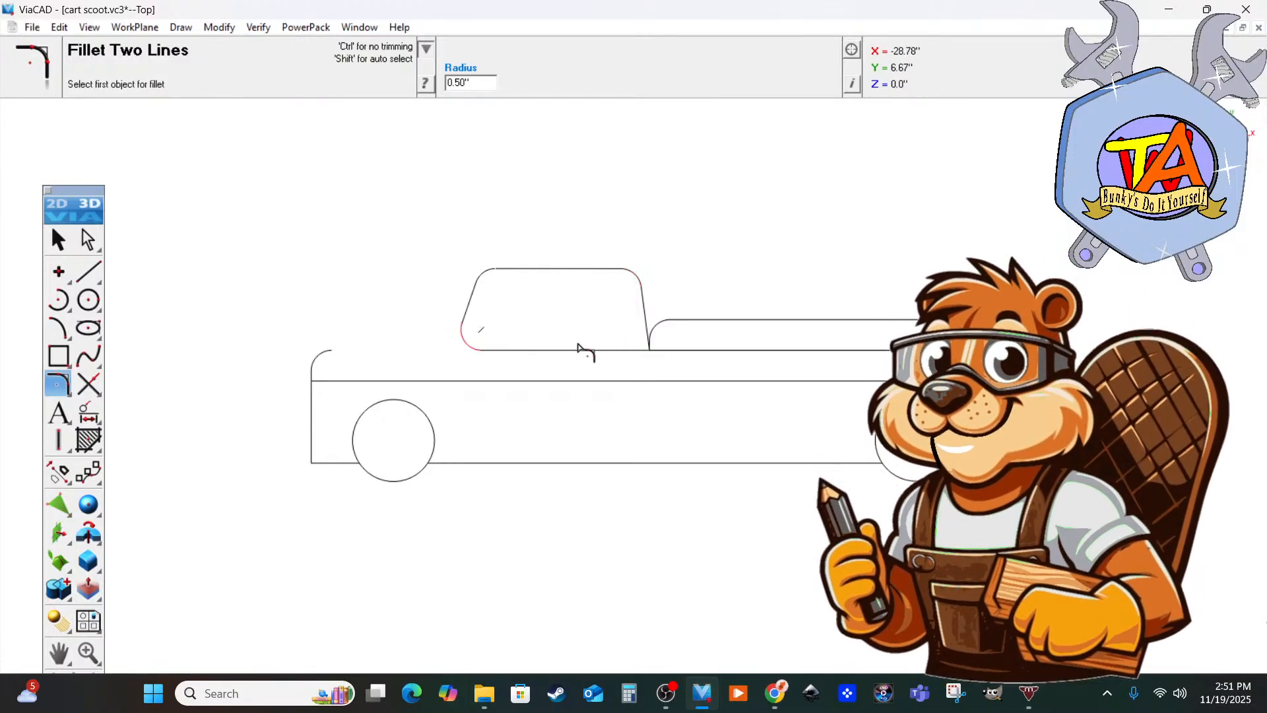
key(ctrl+z)
click(332, 371)
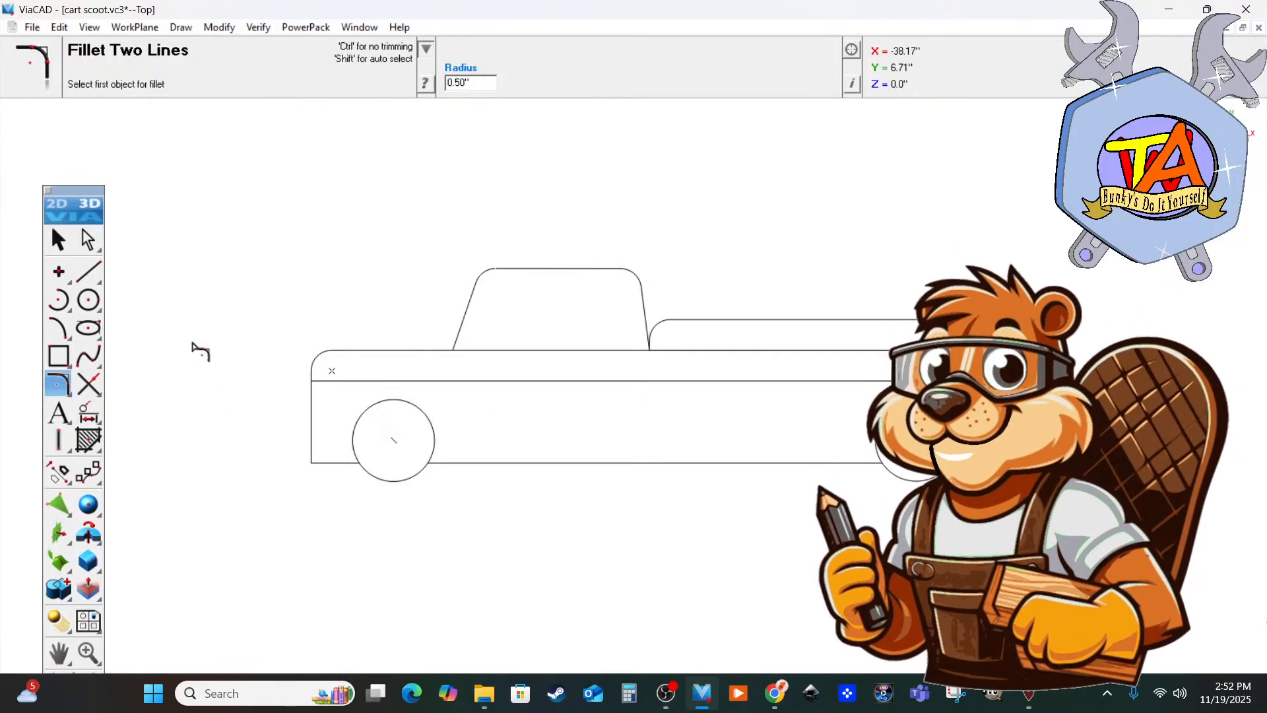
Select the cab's roof line together with its two corner fillets.
scroll(192, 343, down, 2)
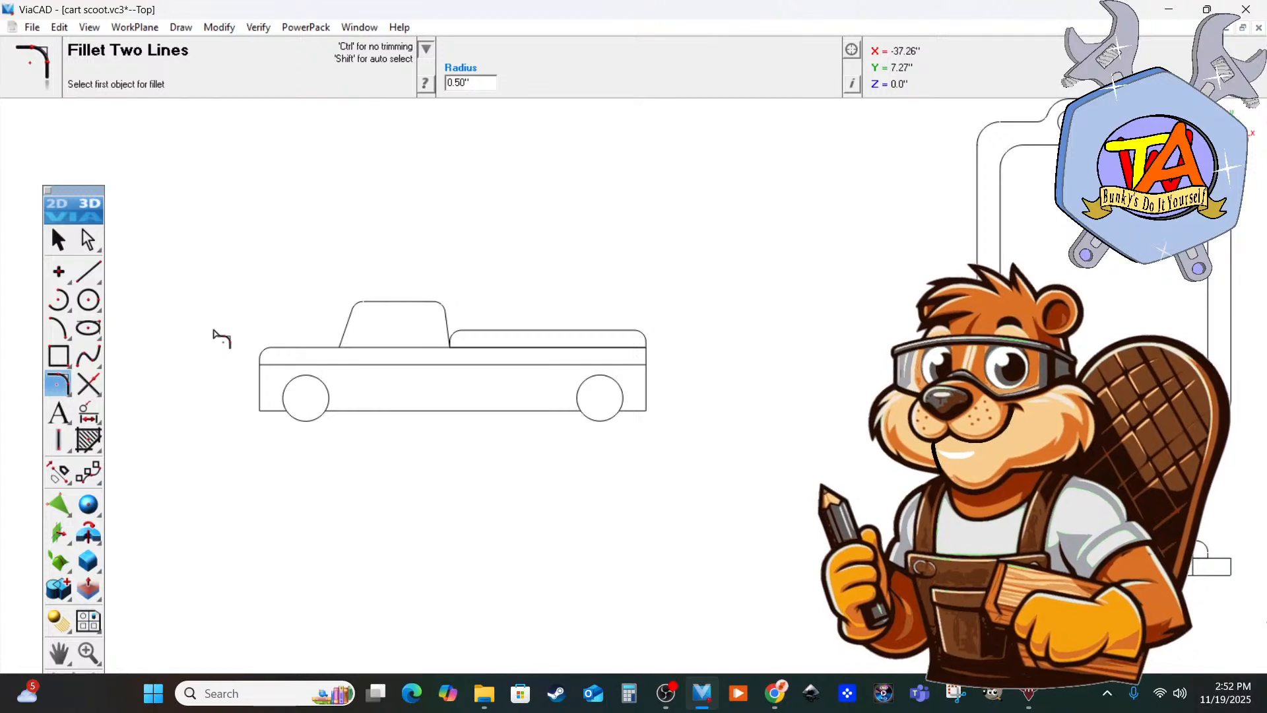
scroll(221, 338, up, 3)
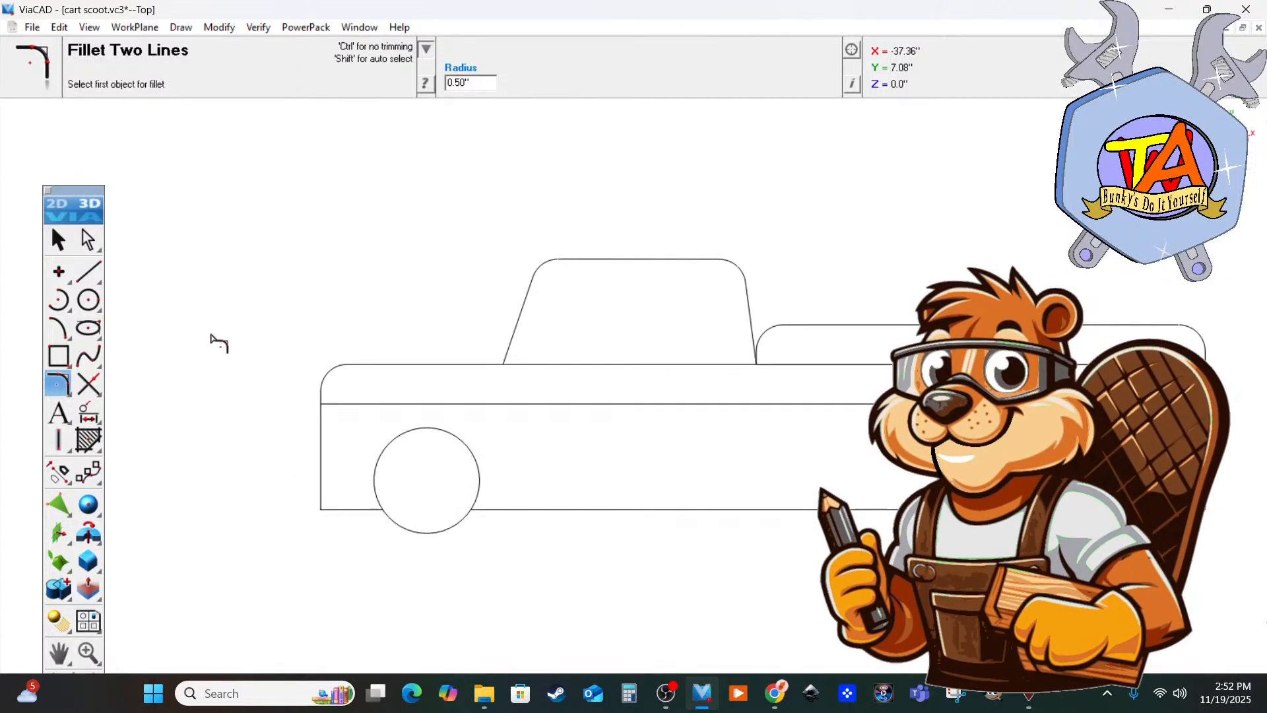
scroll(211, 337, down, 1)
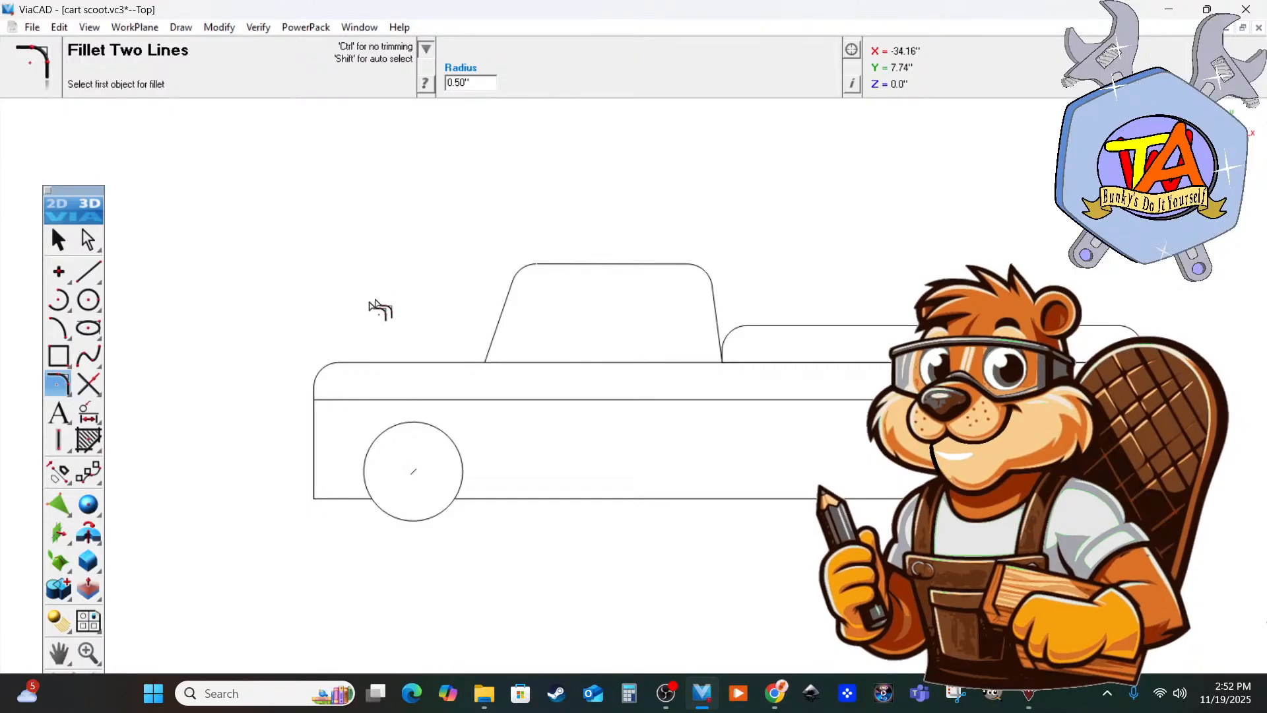
click(69, 240)
drag(421, 224, 726, 375)
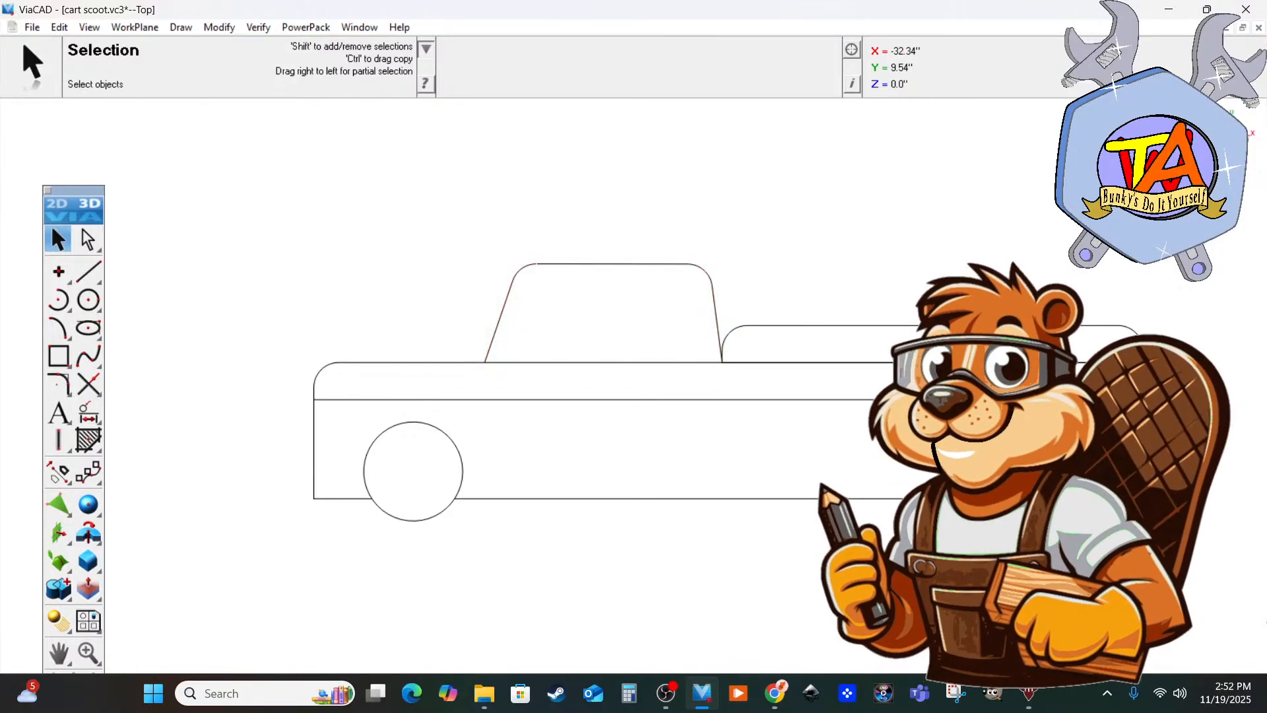
drag(457, 212, 754, 295)
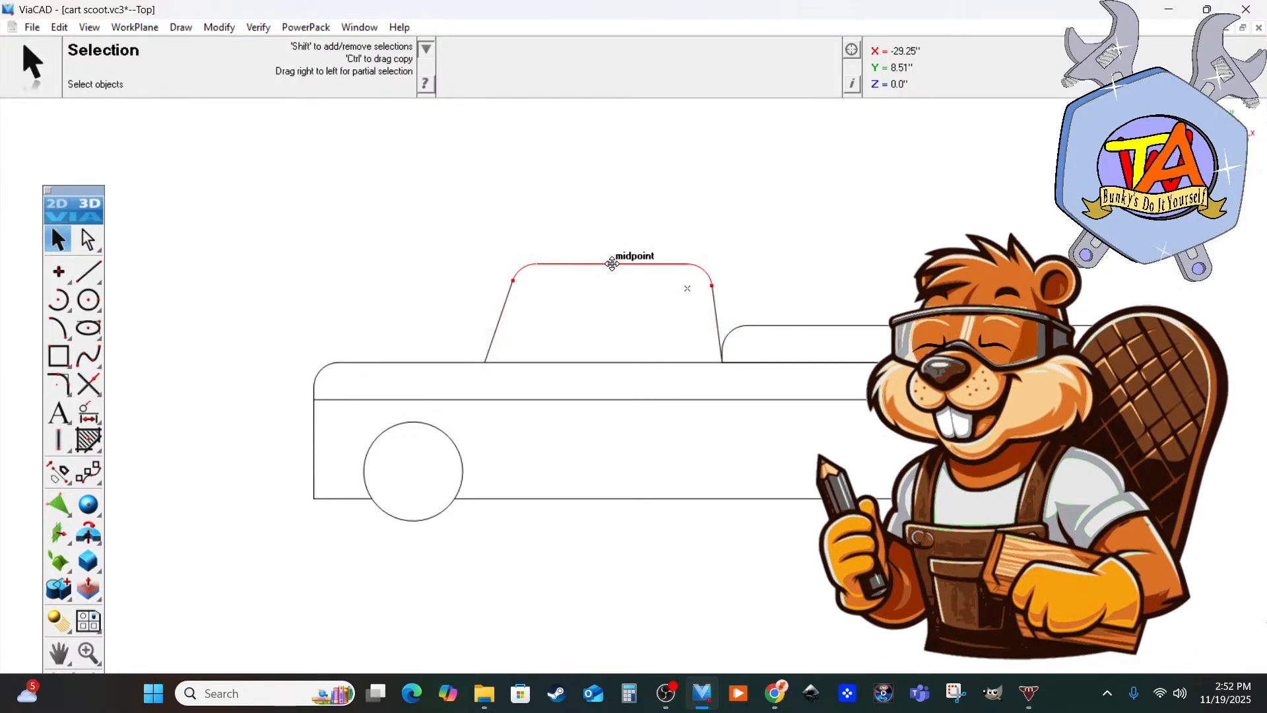
Raise the cab's rounded roof line, and lower the truck body's bottom edge together with both wheel circles.
drag(613, 264, 612, 188)
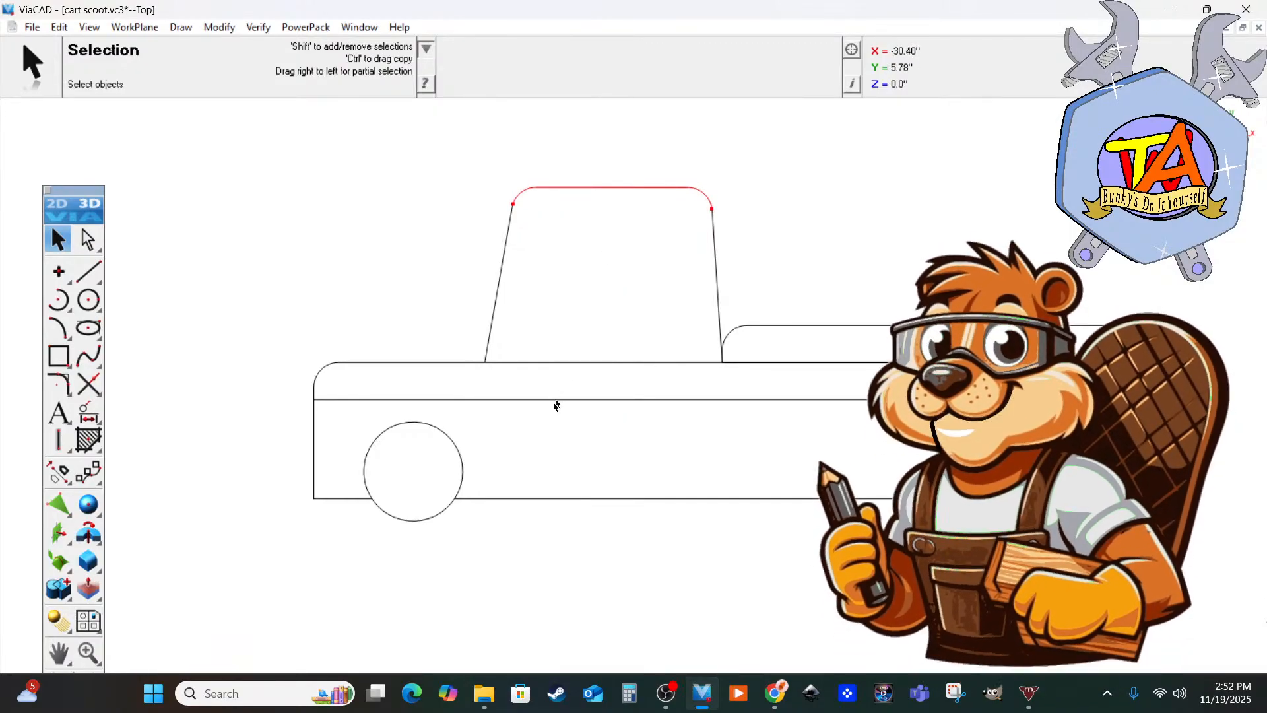
scroll(508, 488, up, 3)
scroll(507, 494, down, 4)
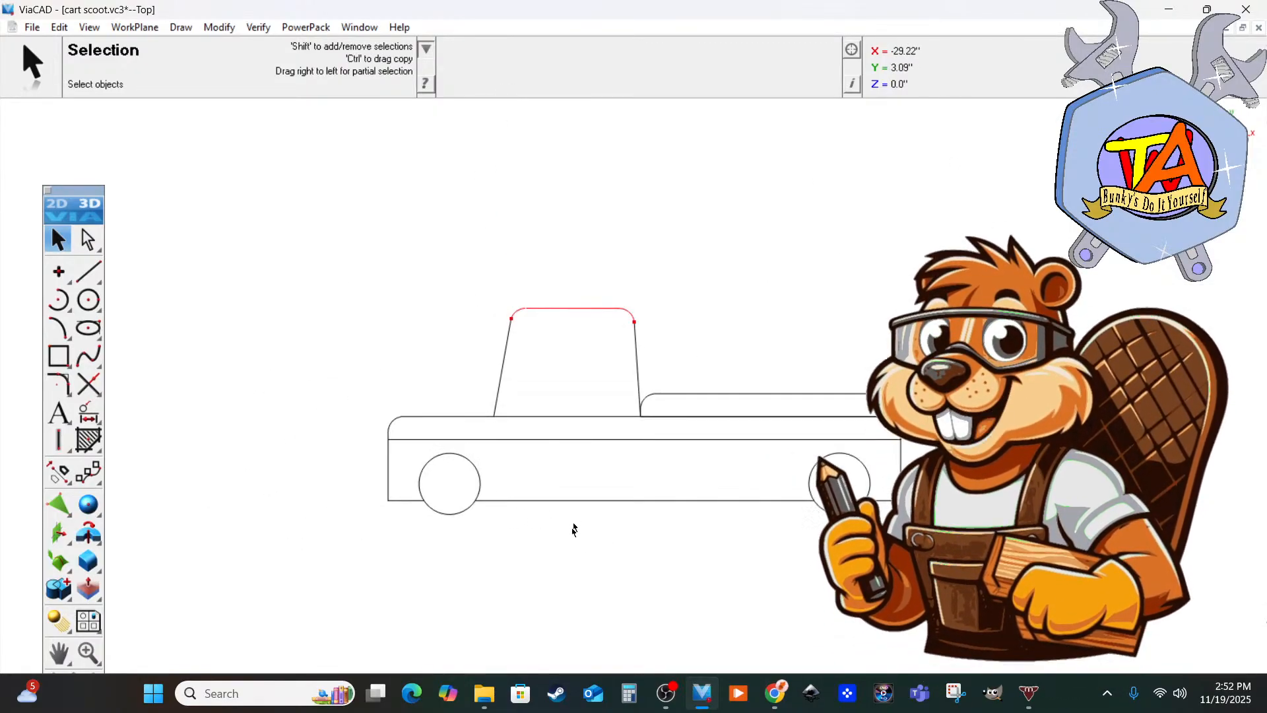
scroll(574, 528, down, 2)
scroll(575, 589, up, 3)
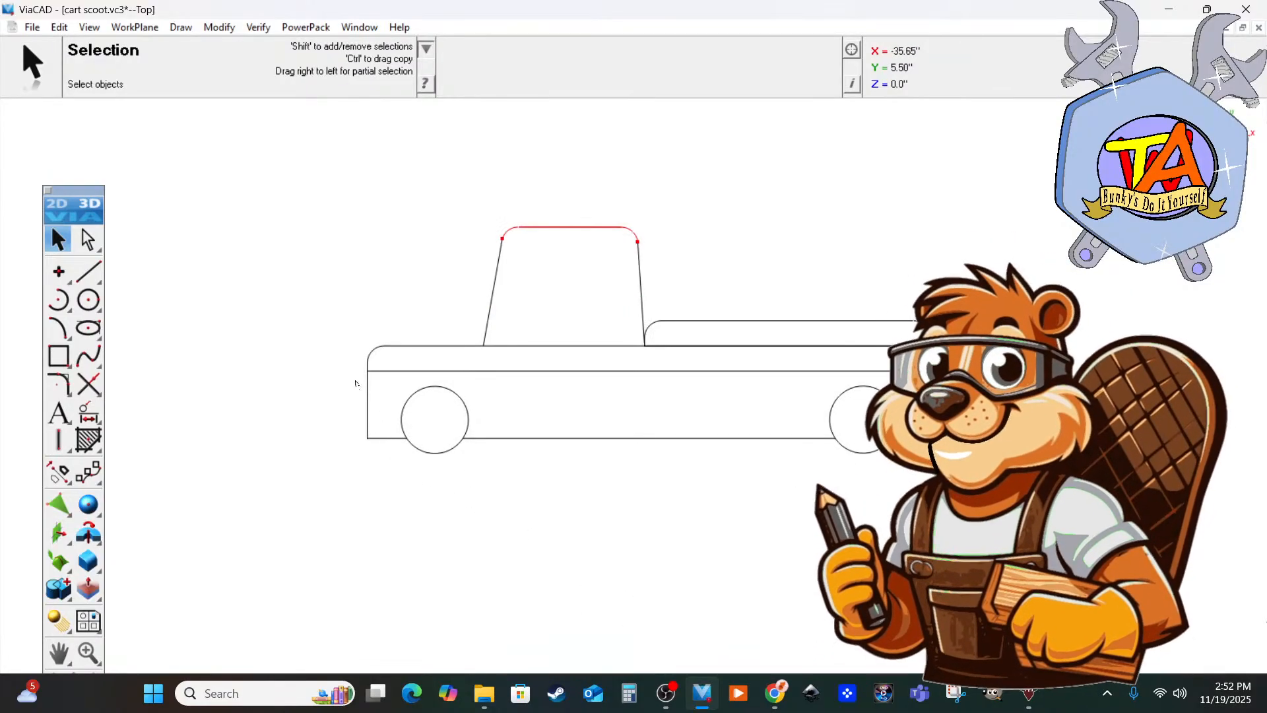
drag(355, 384, 858, 498)
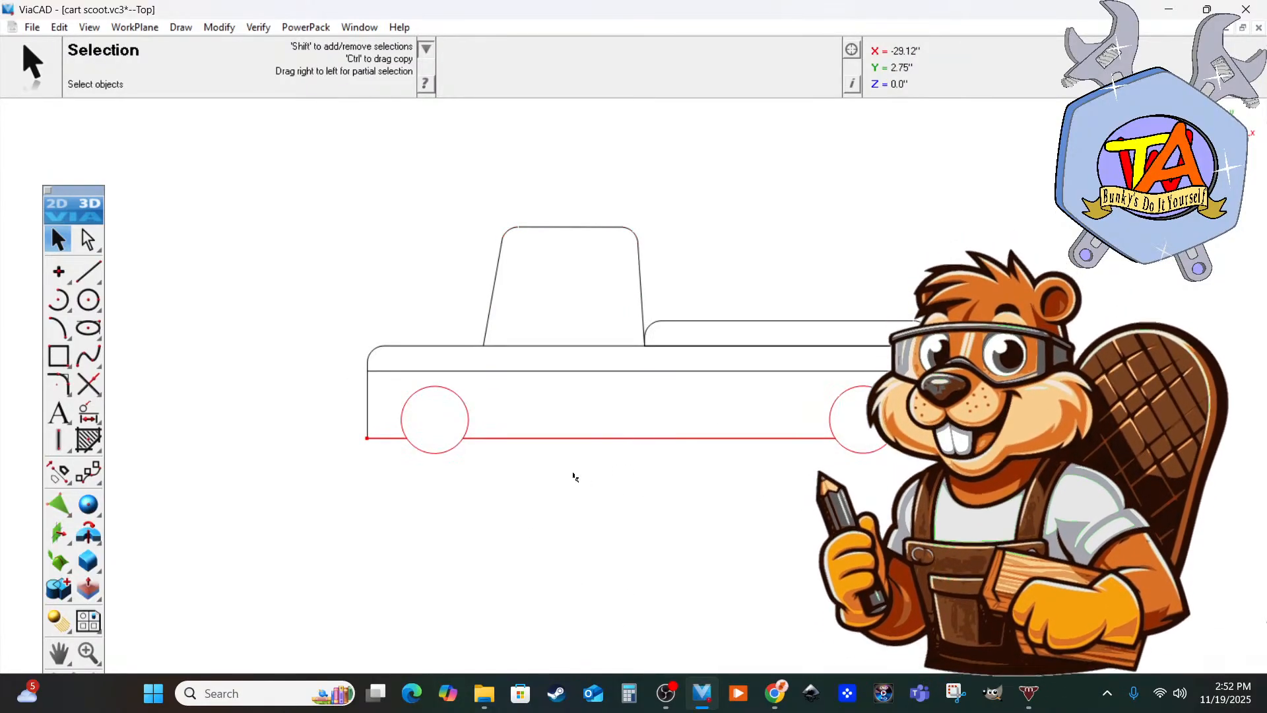
drag(650, 438, 649, 469)
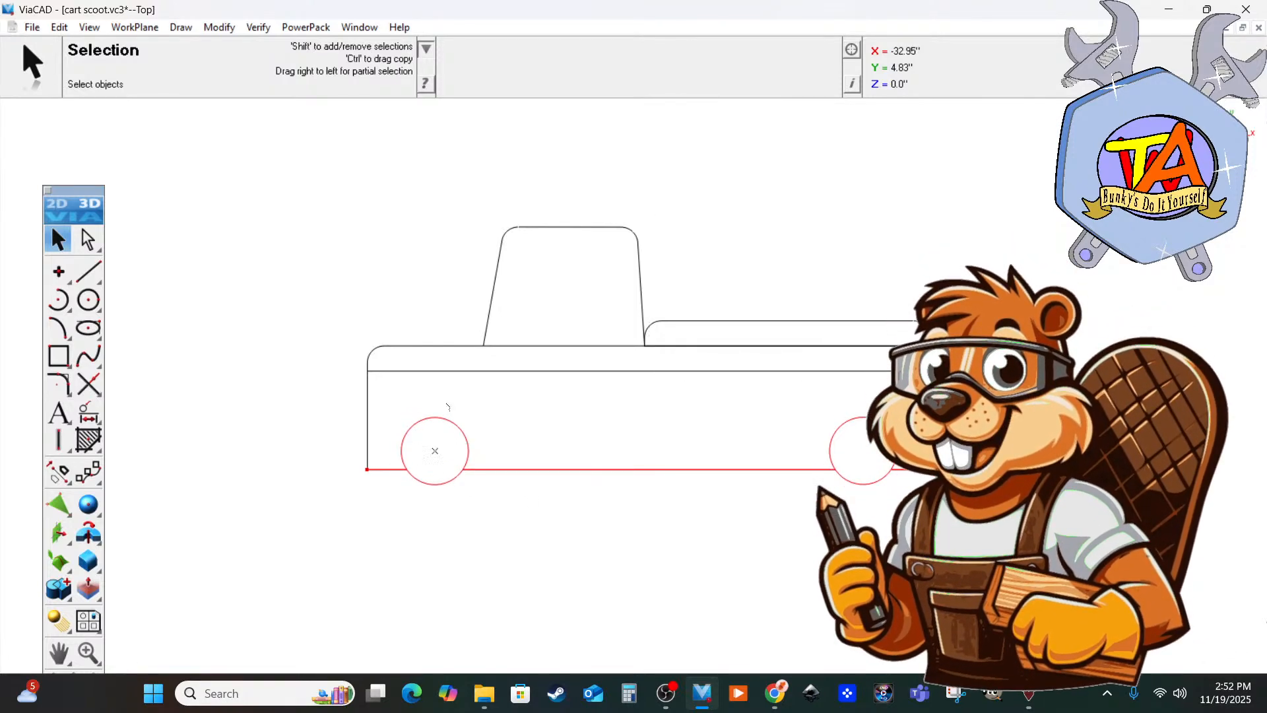
Set the front wheel circle's diameter to 3 inches after trying and undoing a diameter of 5 inches.
drag(390, 400, 475, 506)
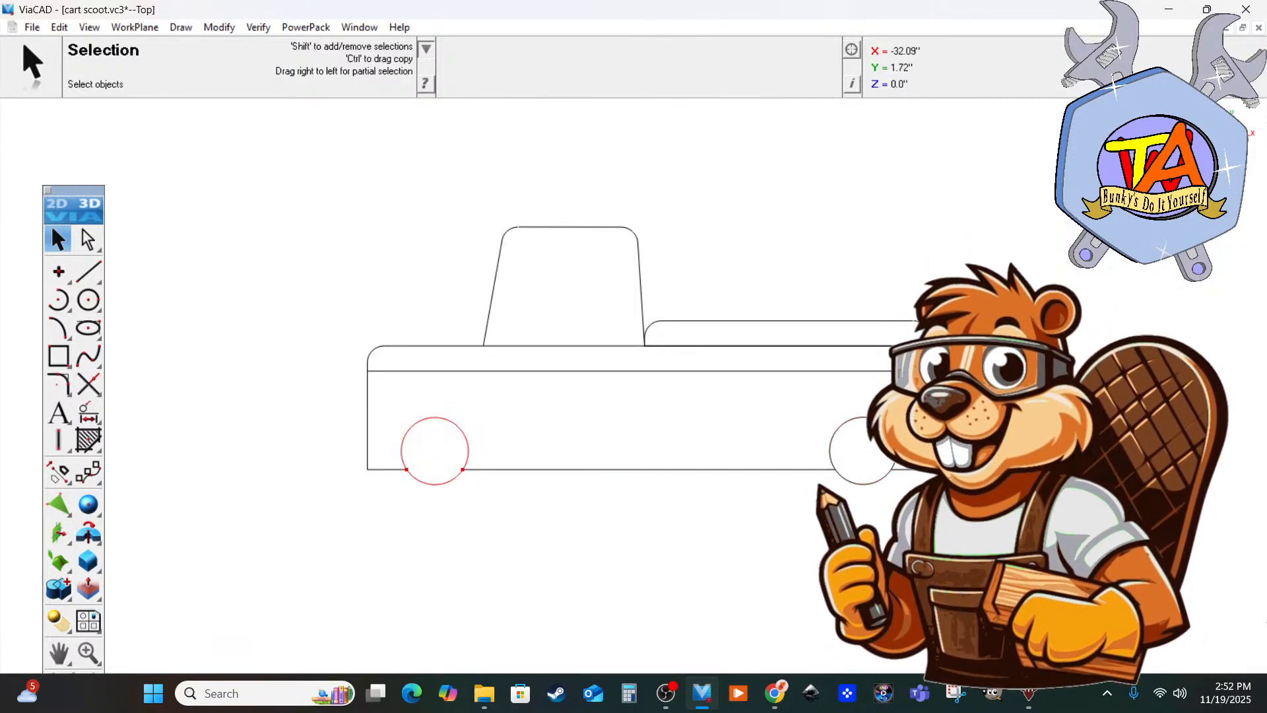
click(512, 496)
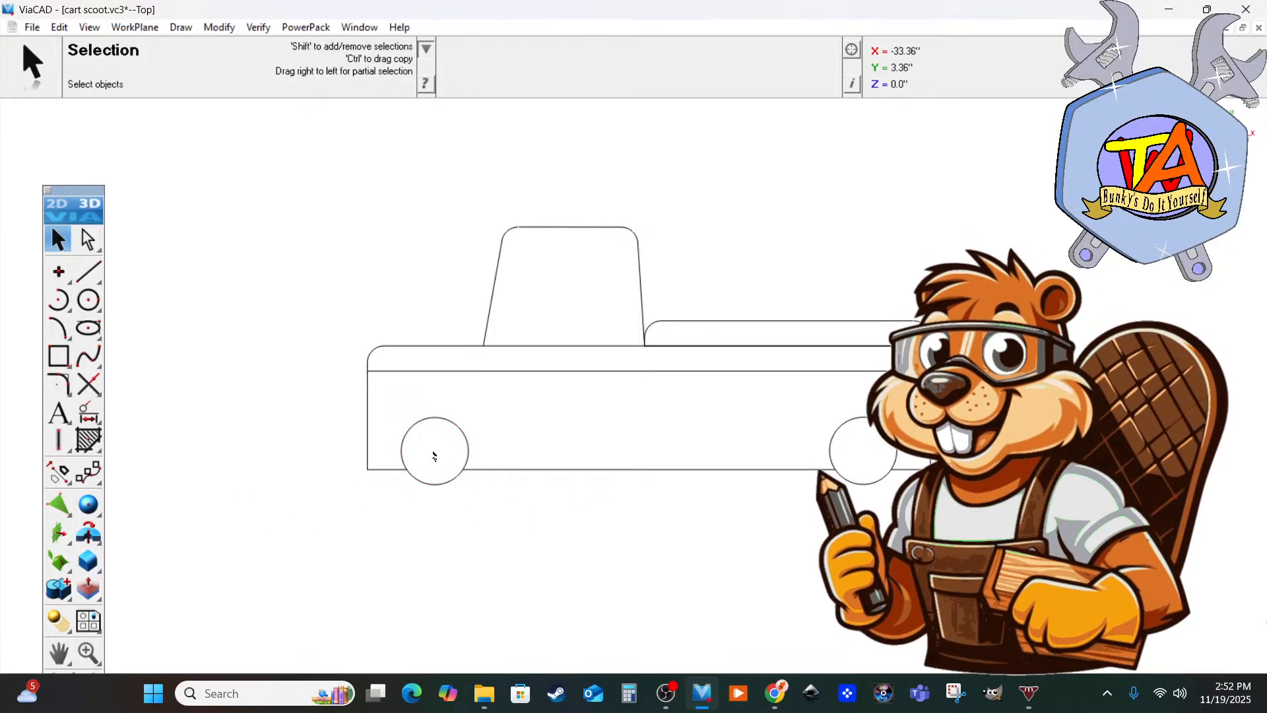
click(447, 417)
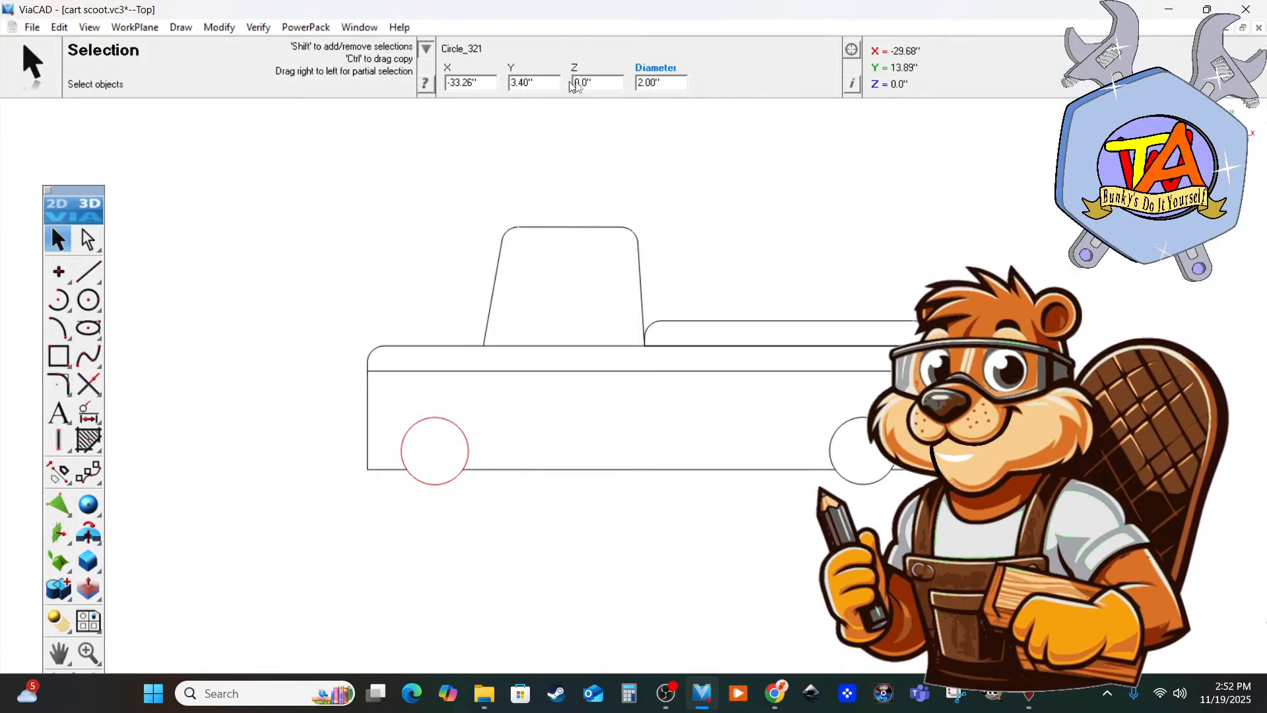
double_click(640, 83)
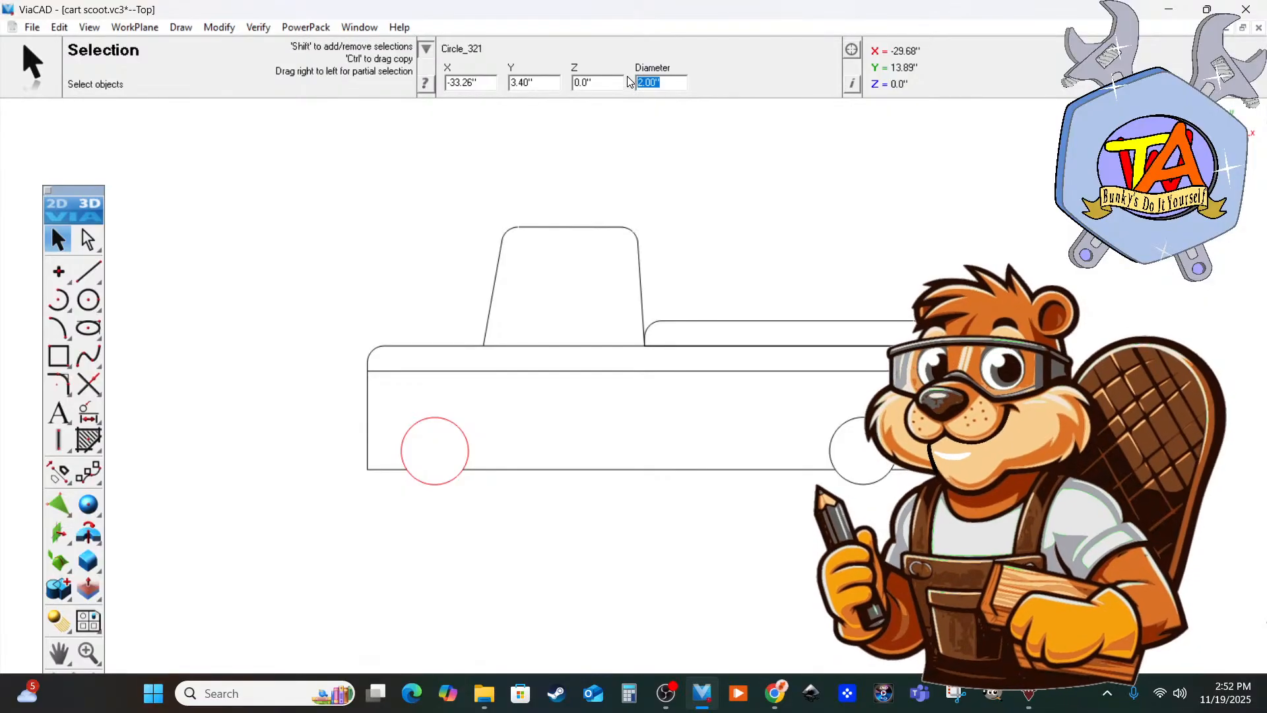
text(5)
key(Return)
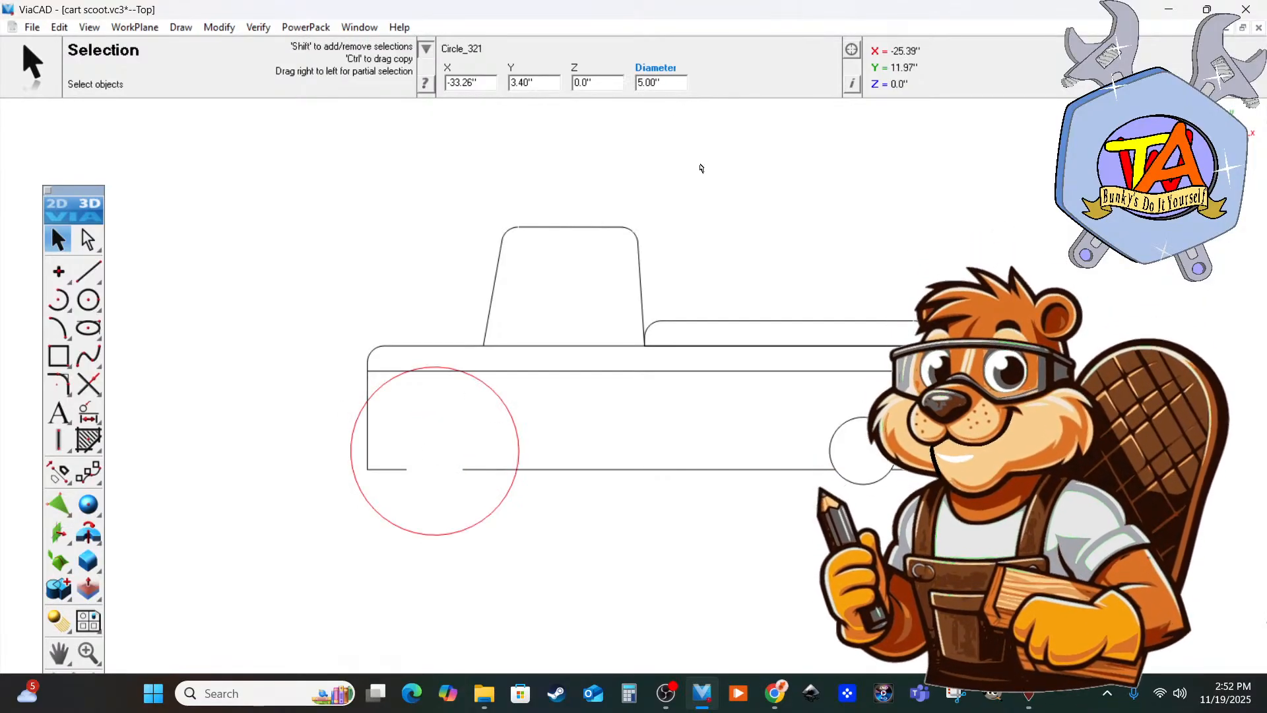
key(ctrl+z)
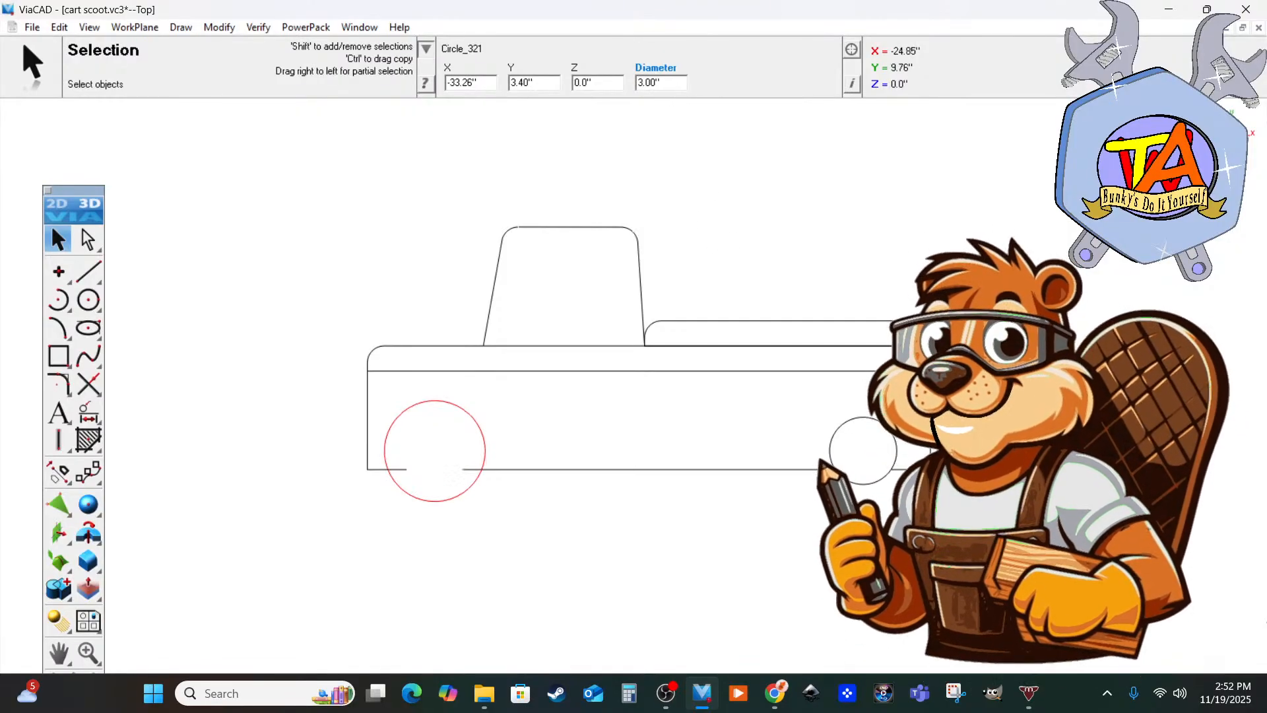
Set the rear wheel circle's diameter to 3 inches.
click(841, 428)
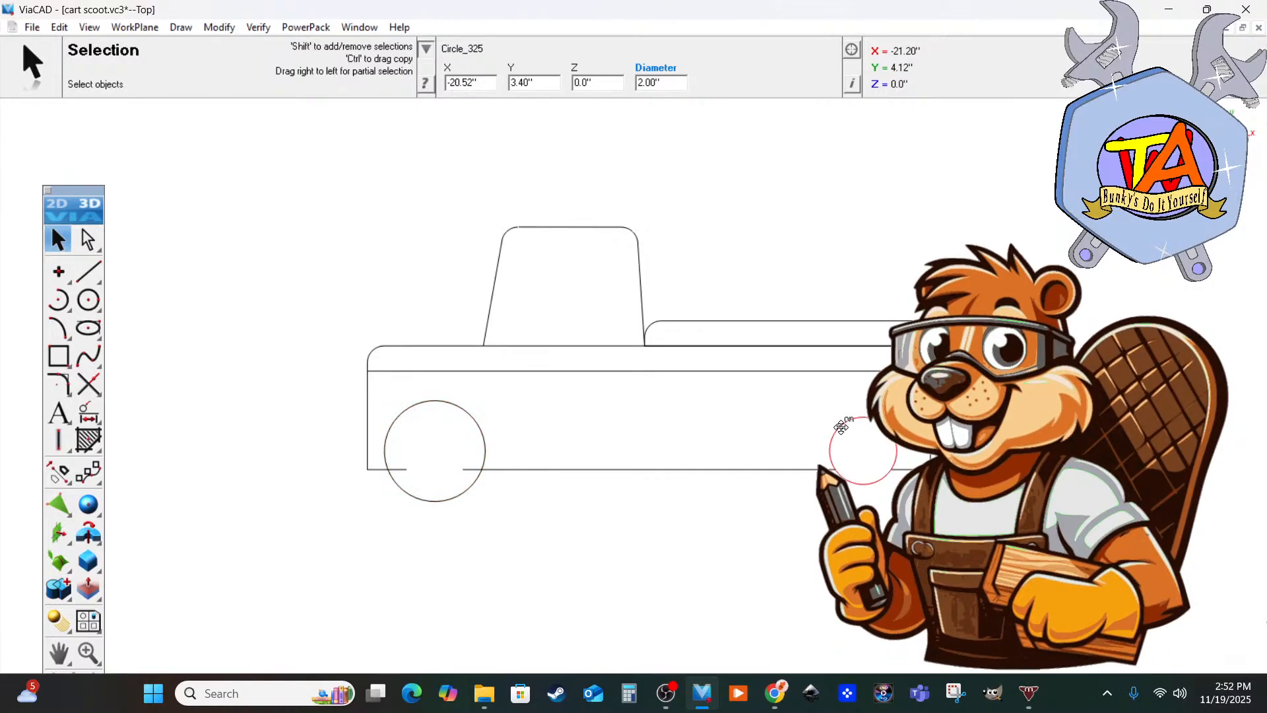
drag(665, 83, 632, 80)
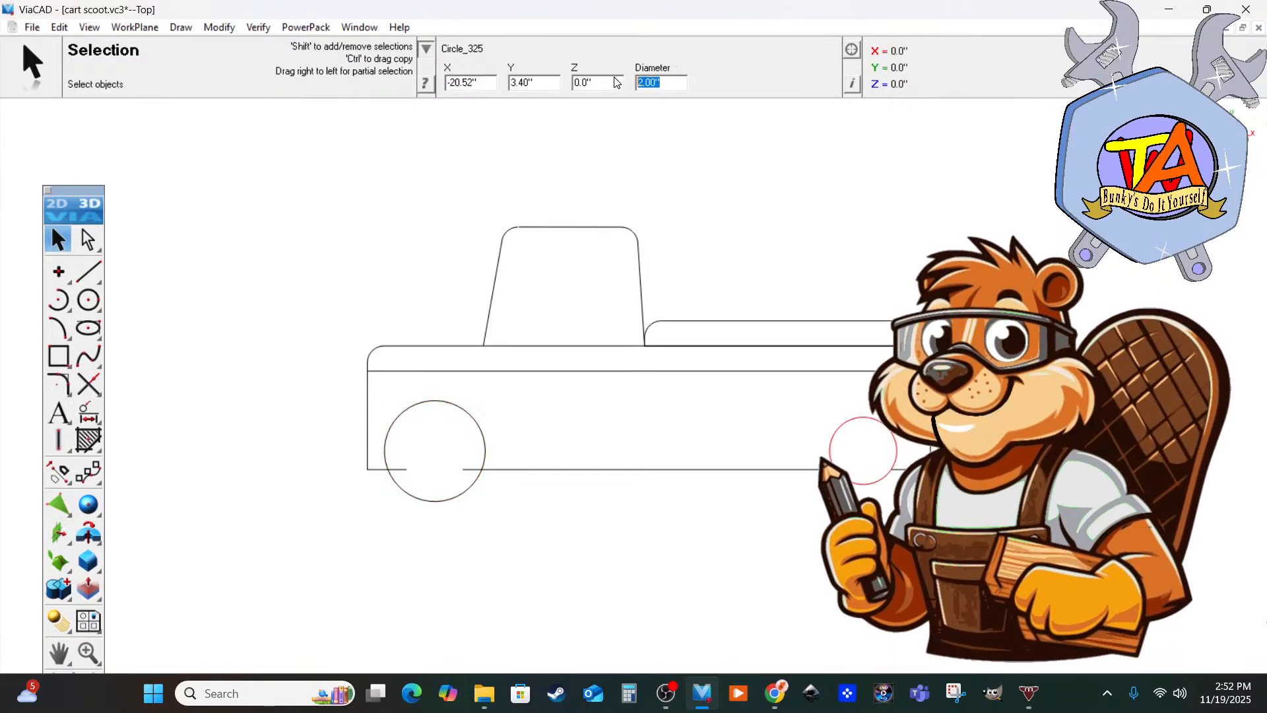
text(3)
key(Return)
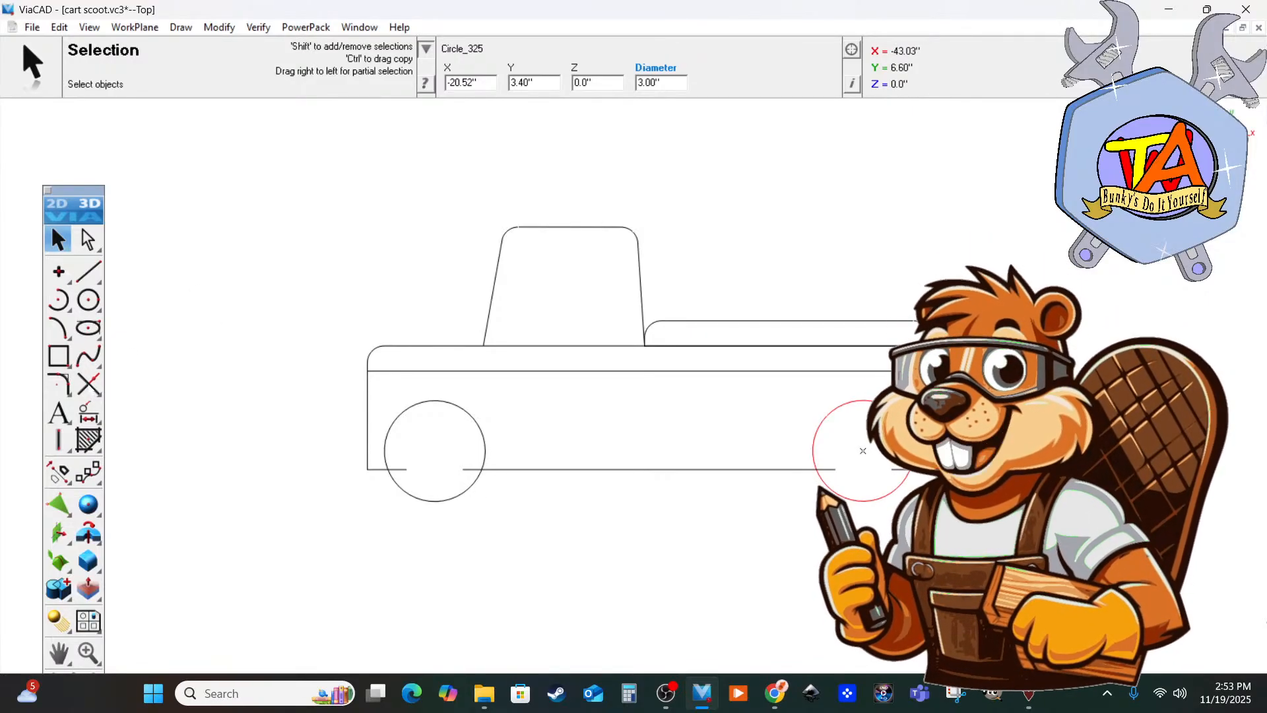
Trim away the body's bottom-edge segments inside the wheels, using the wheel circles as boundaries.
click(88, 384)
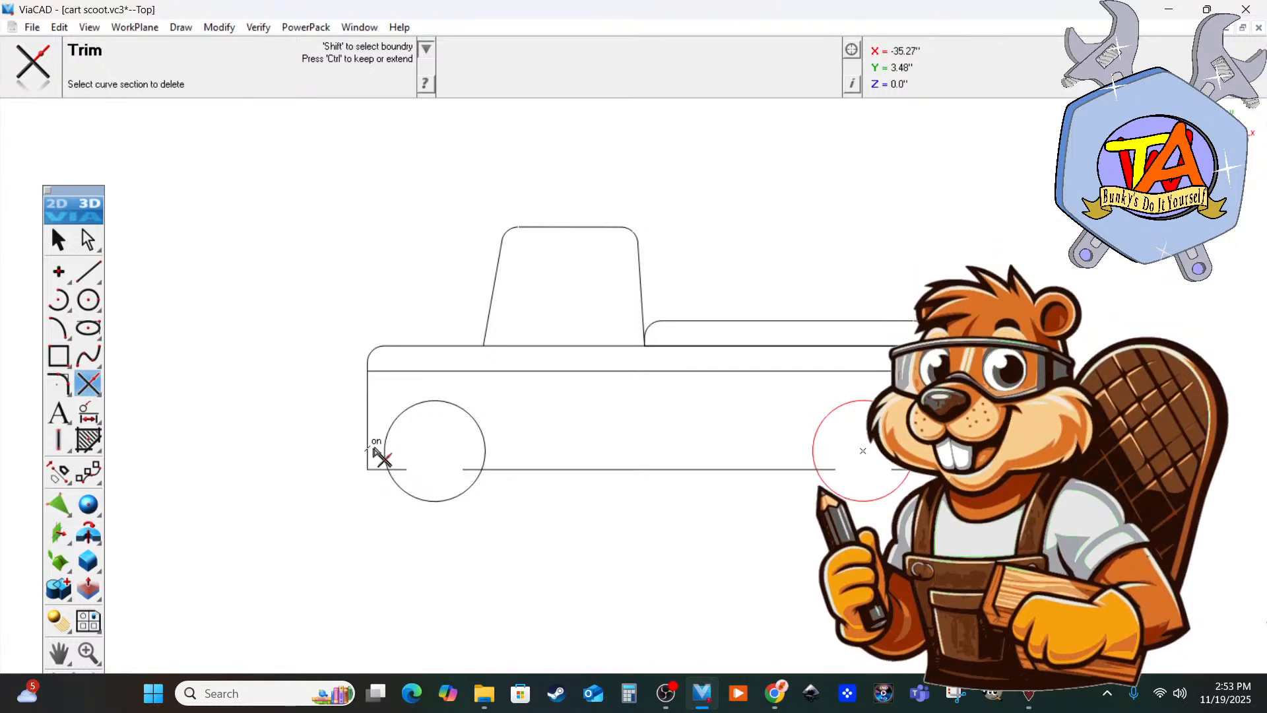
shift+click(384, 452)
click(401, 469)
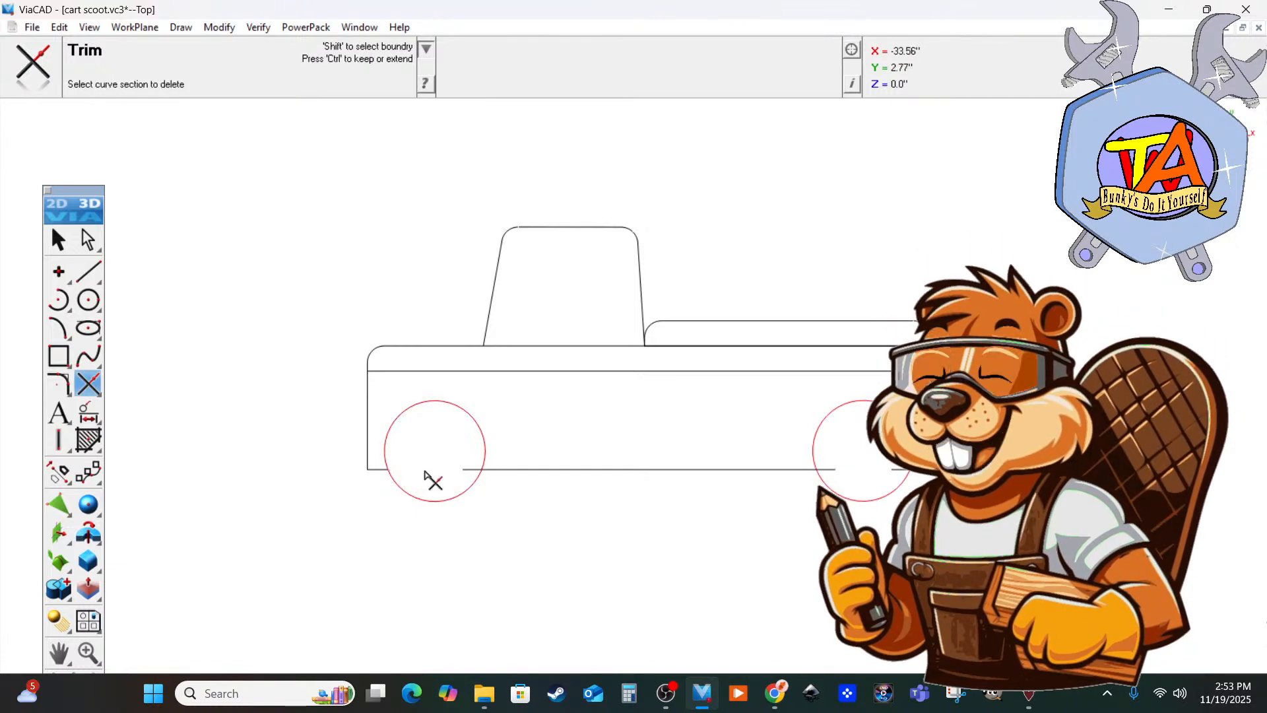
click(474, 470)
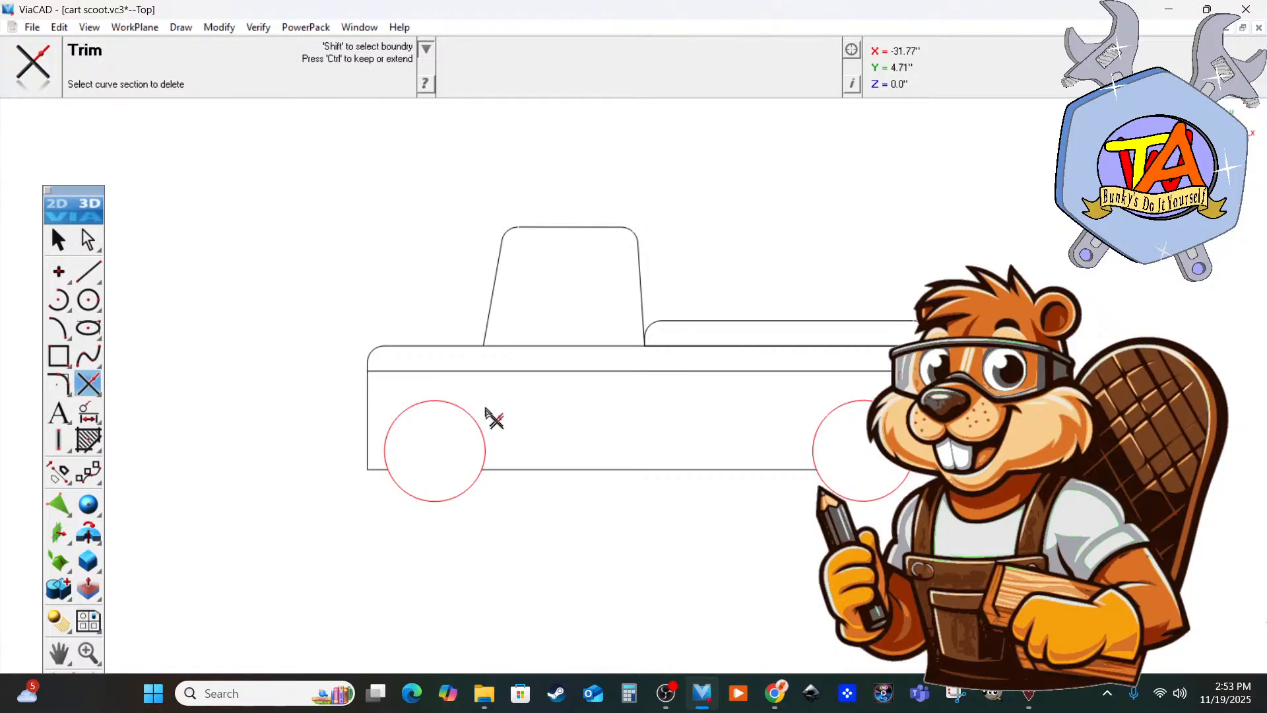
Draw a circle about 0.73 inch in diameter inside the upper cab and move its center to about X -30.16, Y 9.25.
scroll(488, 396, down, 2)
scroll(501, 363, up, 4)
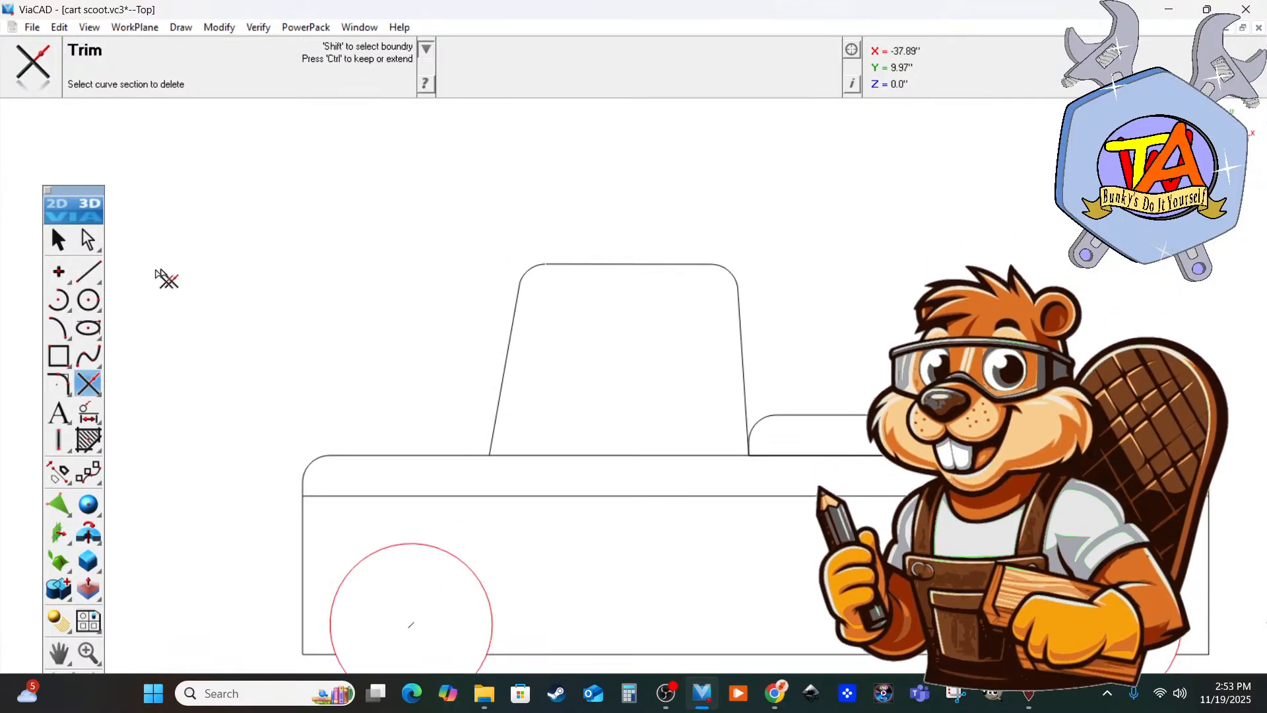
click(92, 273)
click(88, 300)
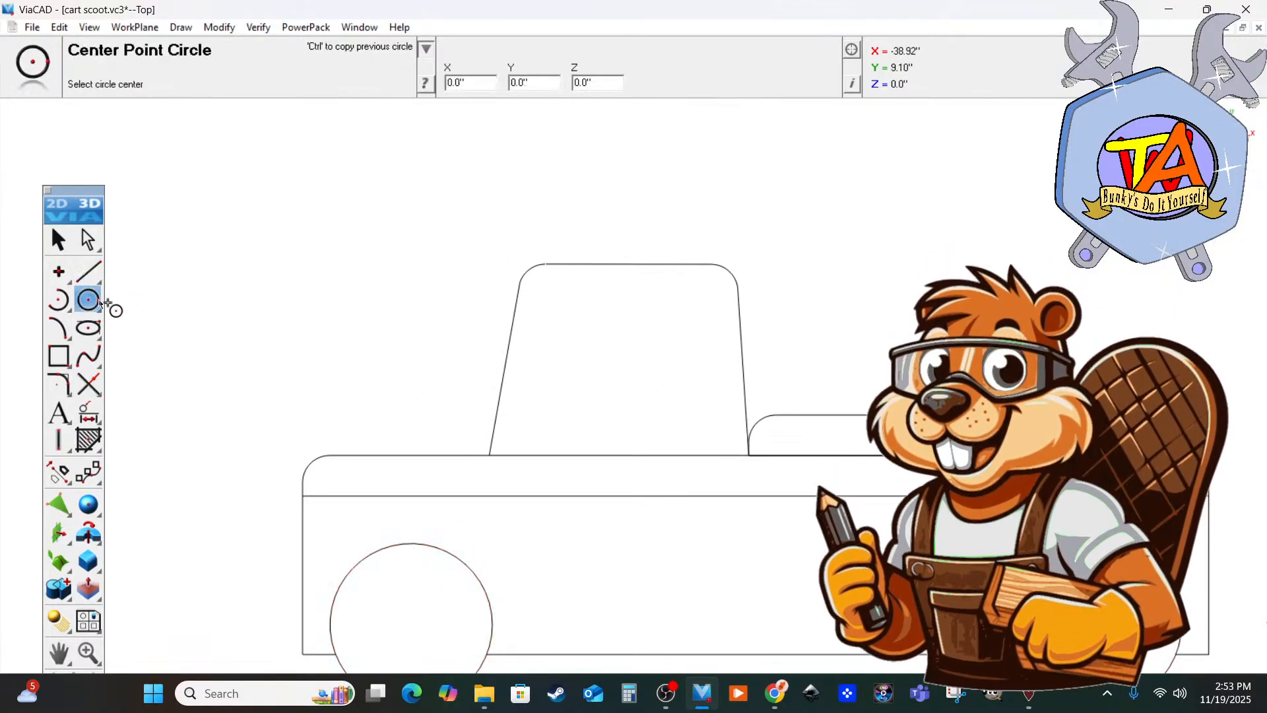
click(593, 295)
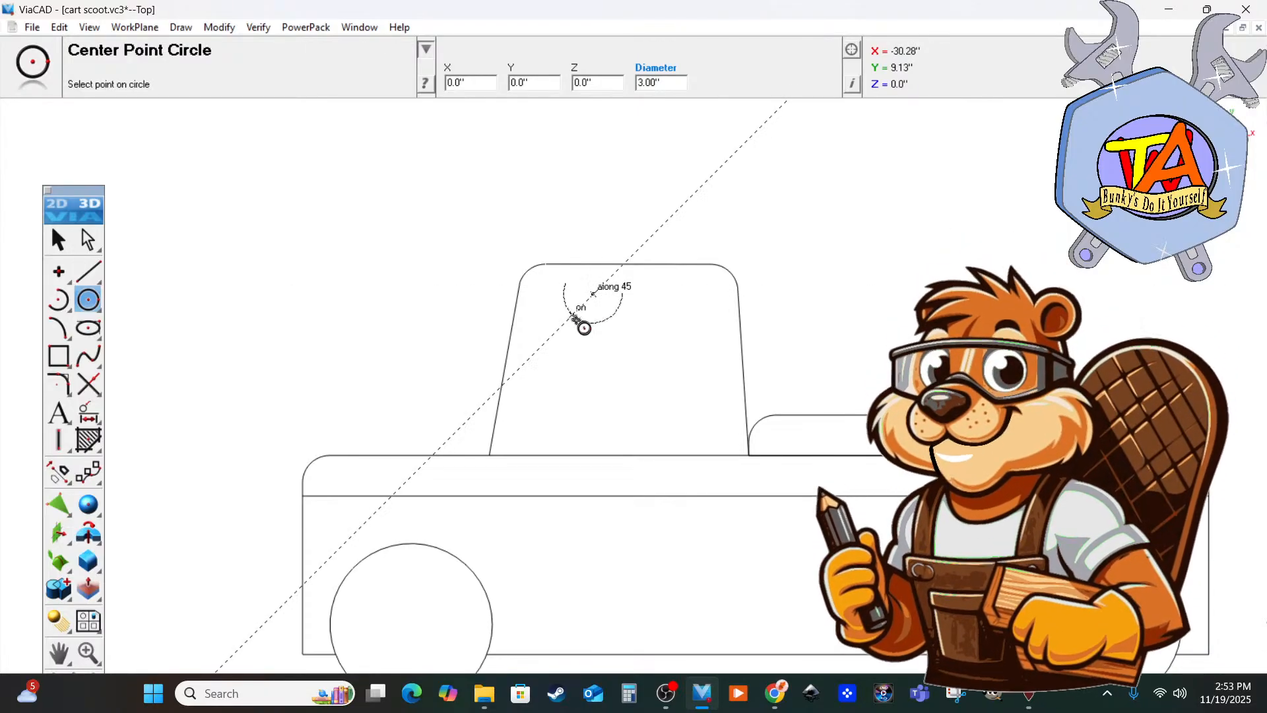
click(586, 315)
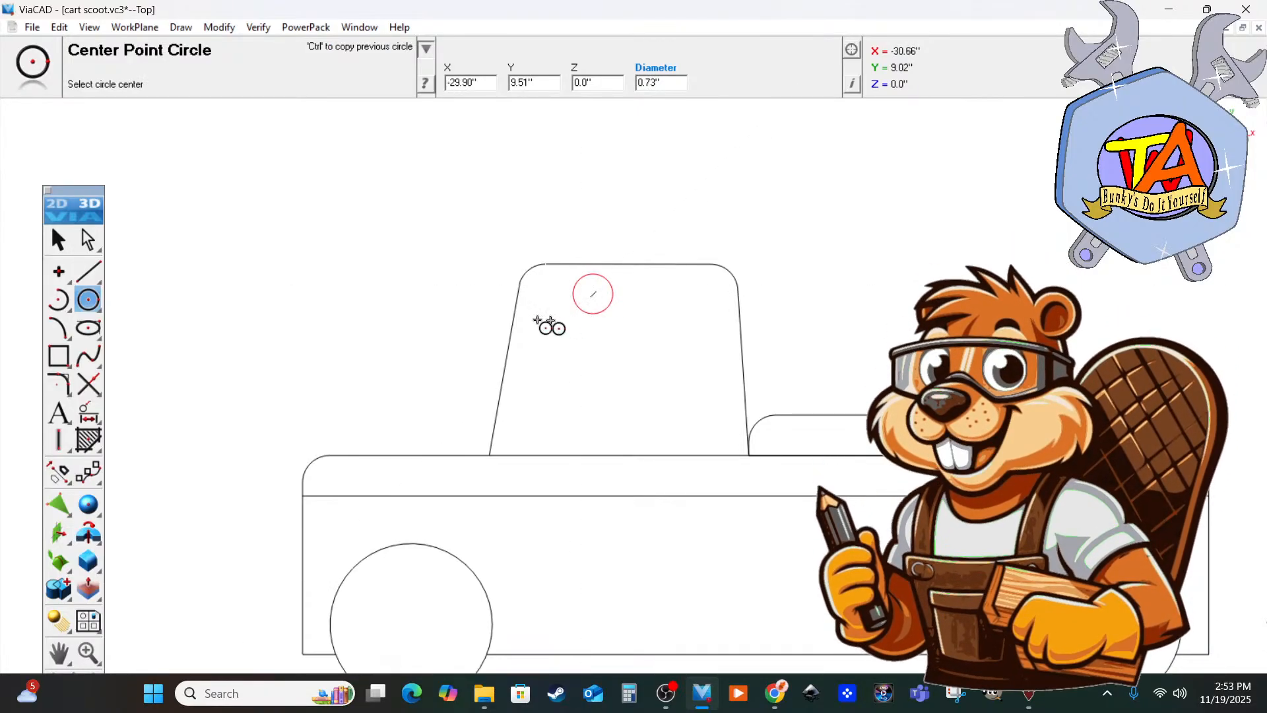
click(58, 240)
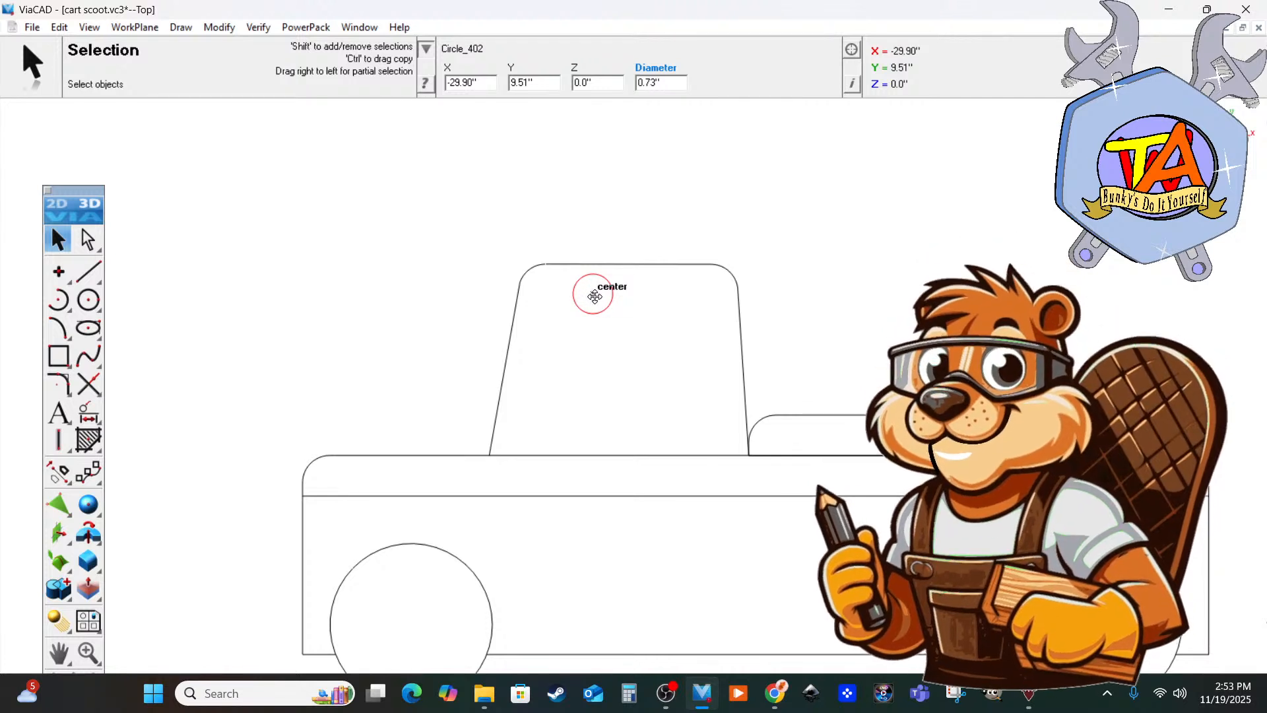
drag(593, 294, 583, 311)
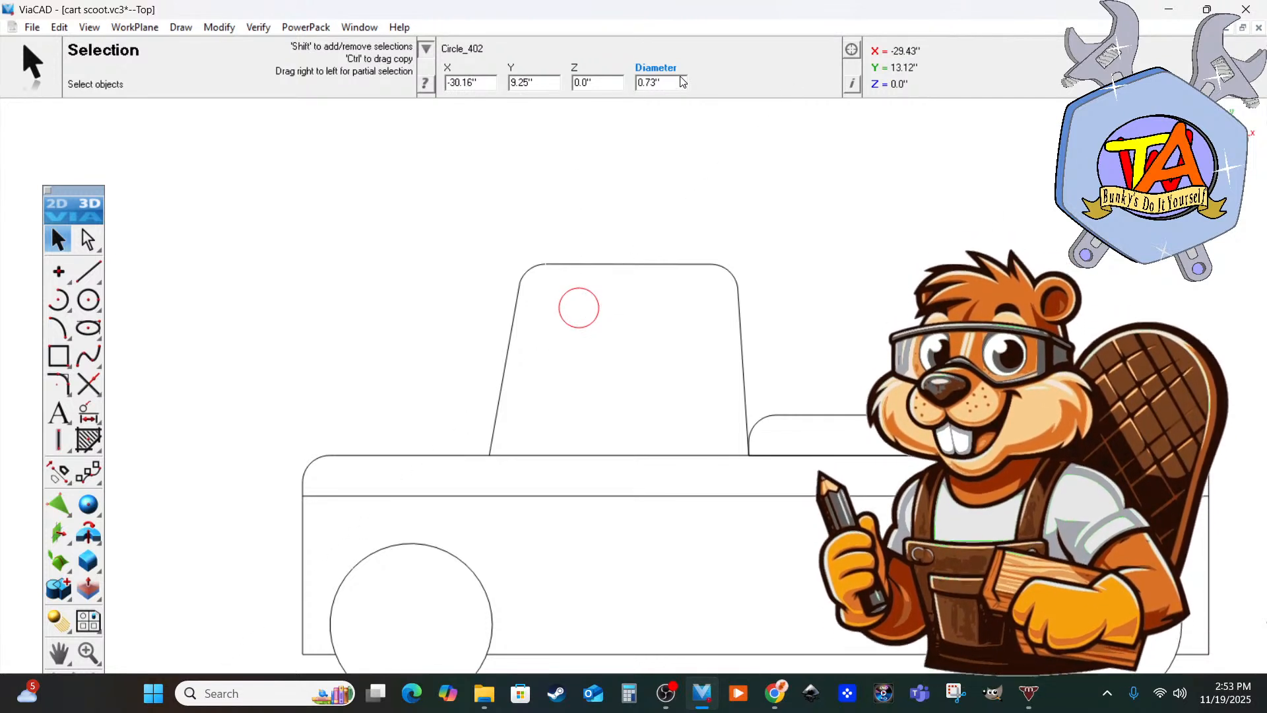
click(680, 82)
text(75)
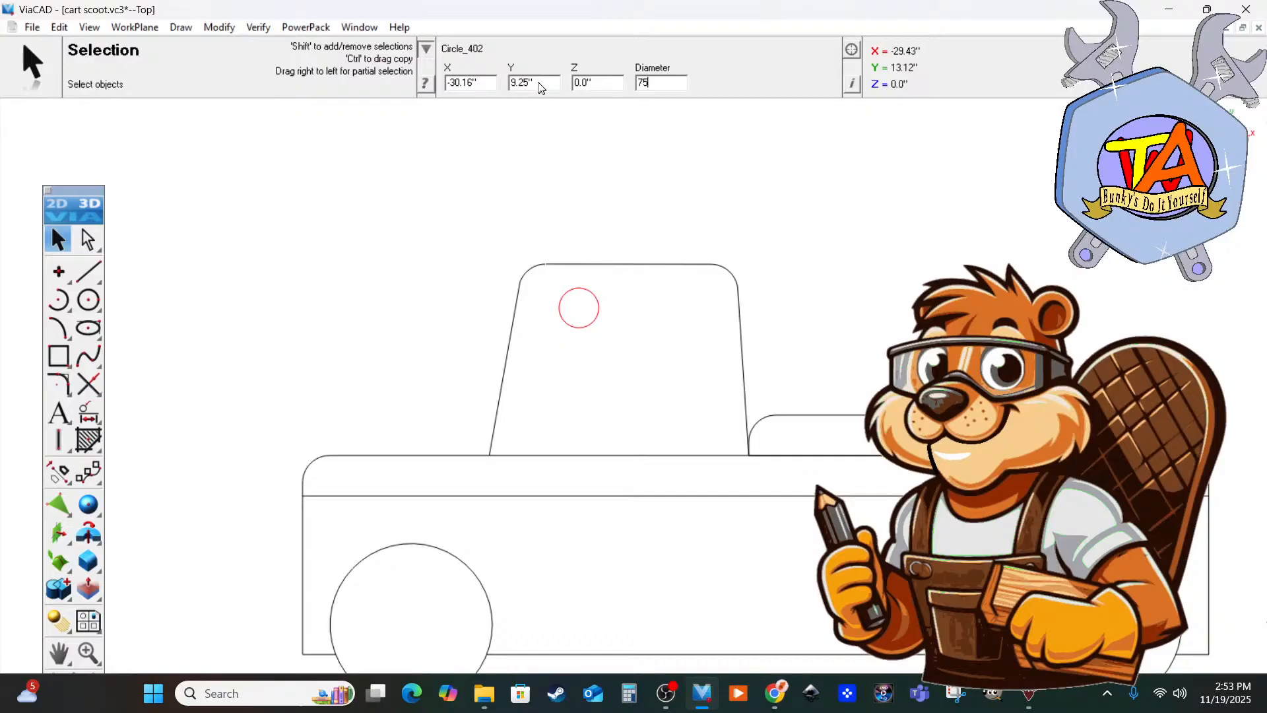
key(Return)
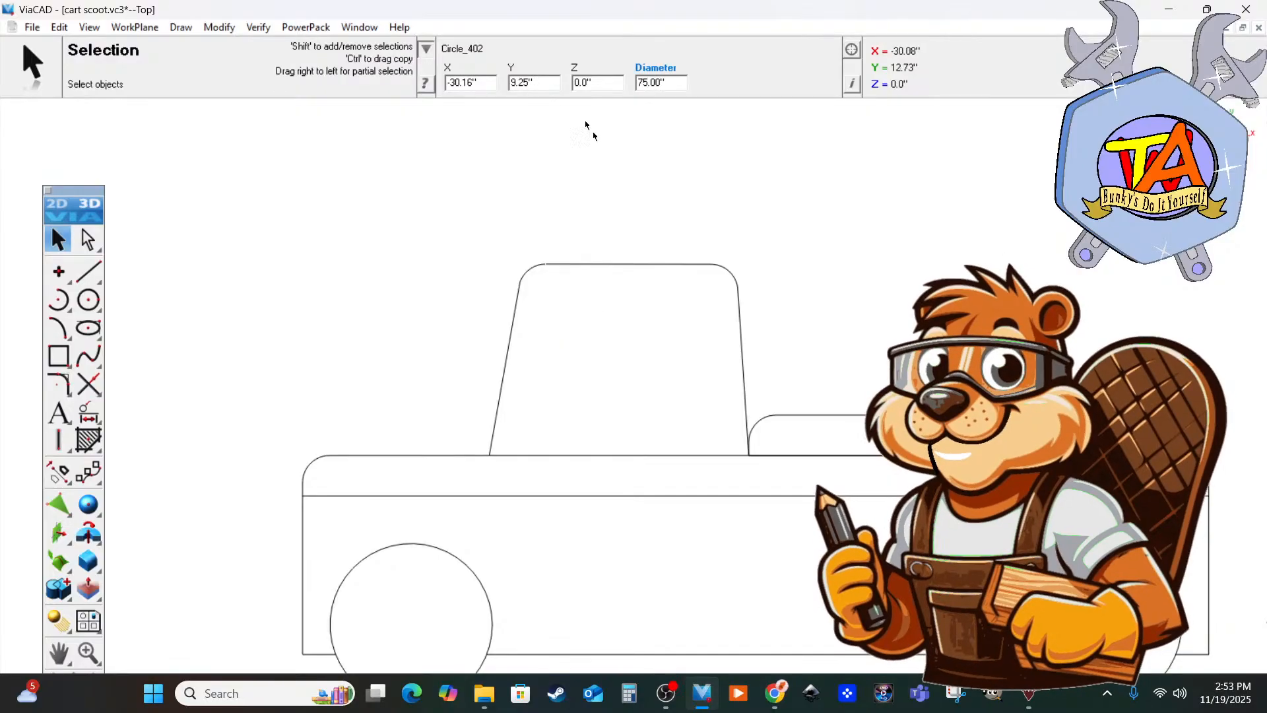
Set the cab circle's diameter to 0.75 inch and move it down to about Y 8.99.
click(673, 82)
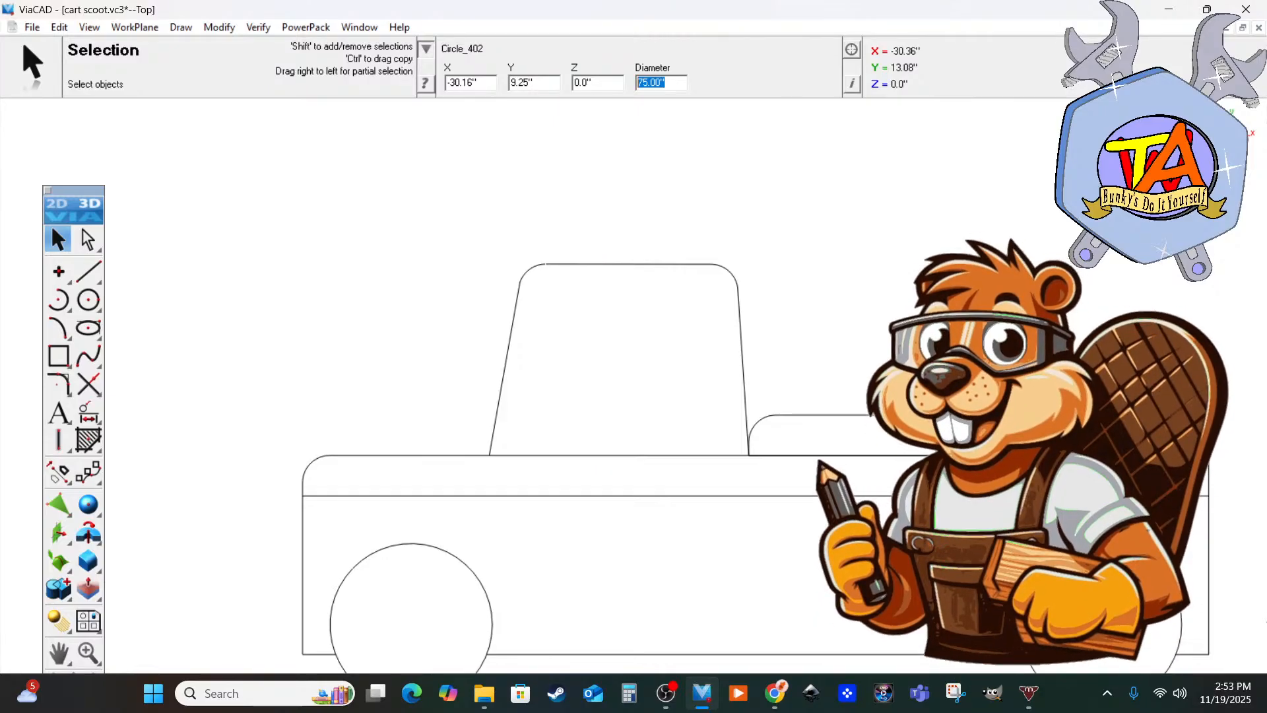
text(.75)
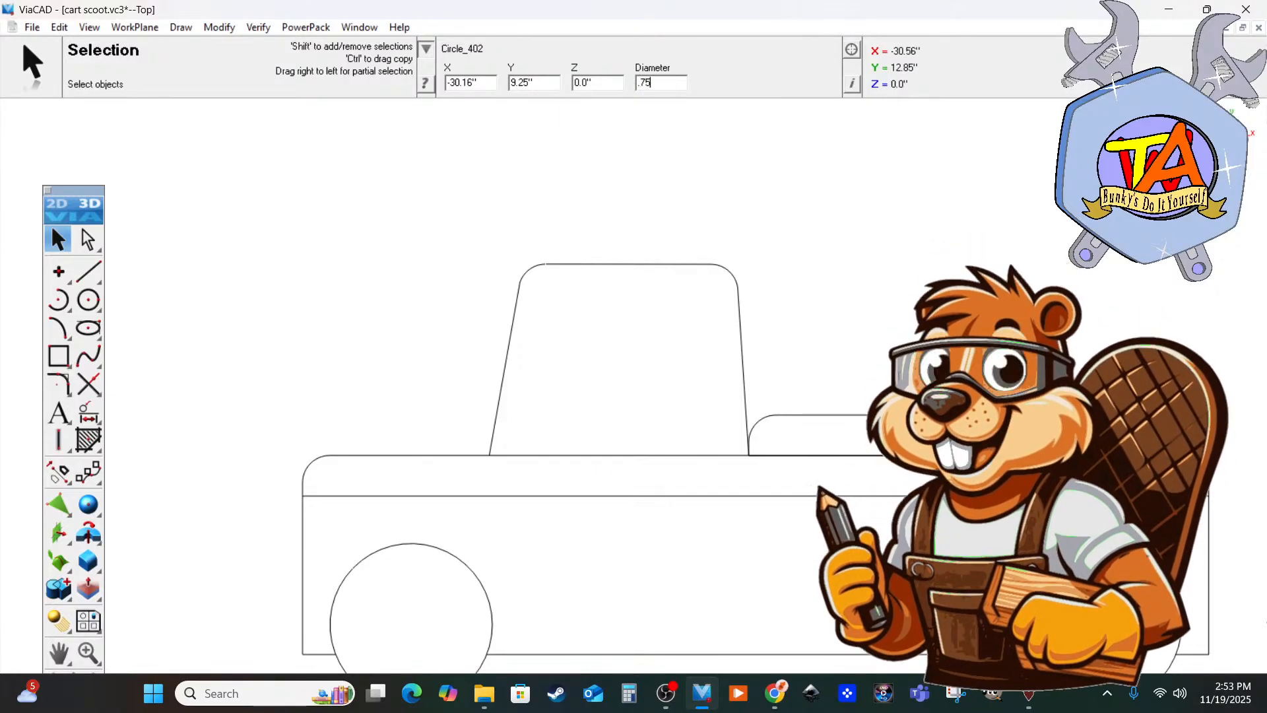
key(Return)
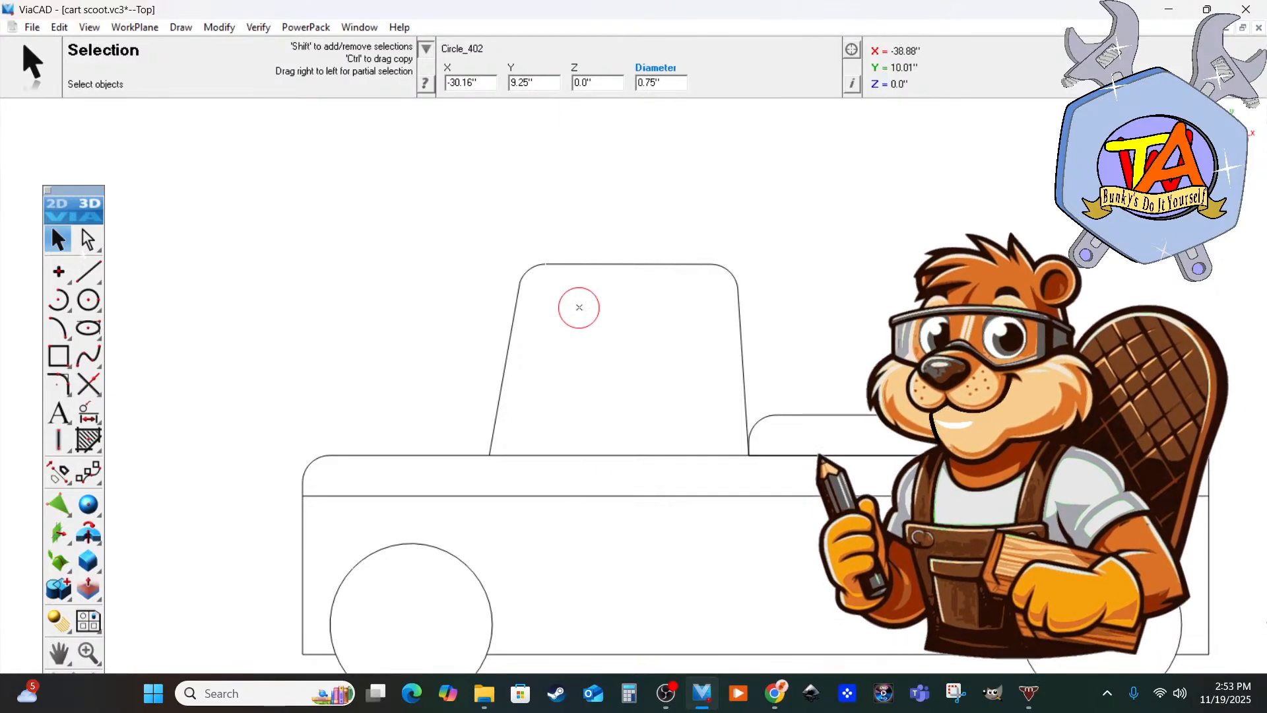
drag(542, 278, 584, 333)
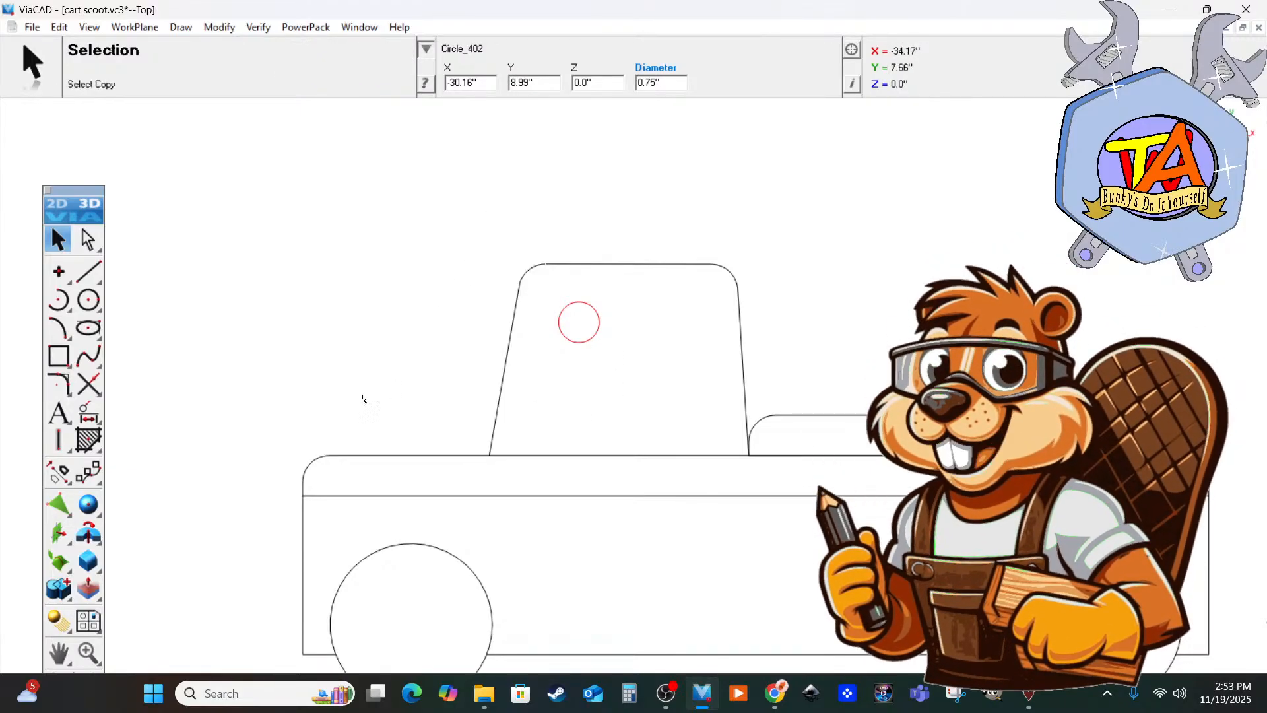
Shift the front and rear wheel circles slightly inward along the body, together with the bottom-edge endpoints that meet them.
scroll(357, 392, up, 3)
scroll(353, 391, down, 6)
scroll(359, 587, down, 1)
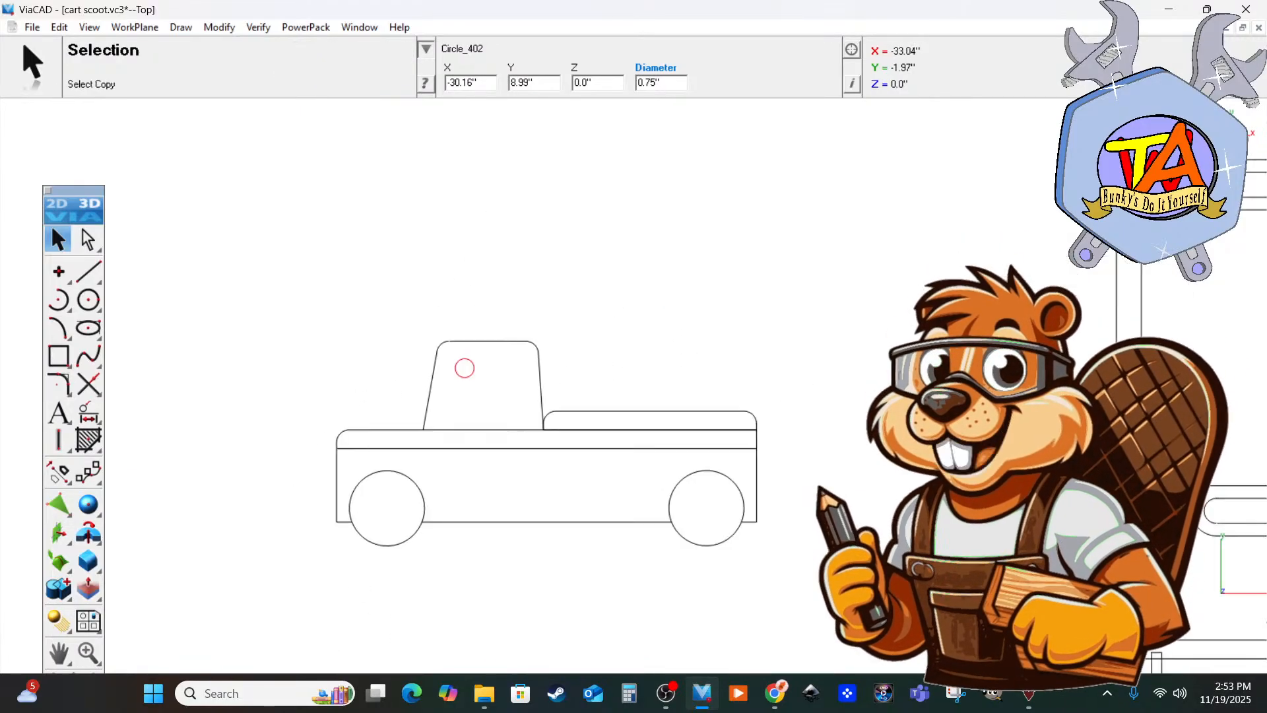
scroll(422, 607, up, 2)
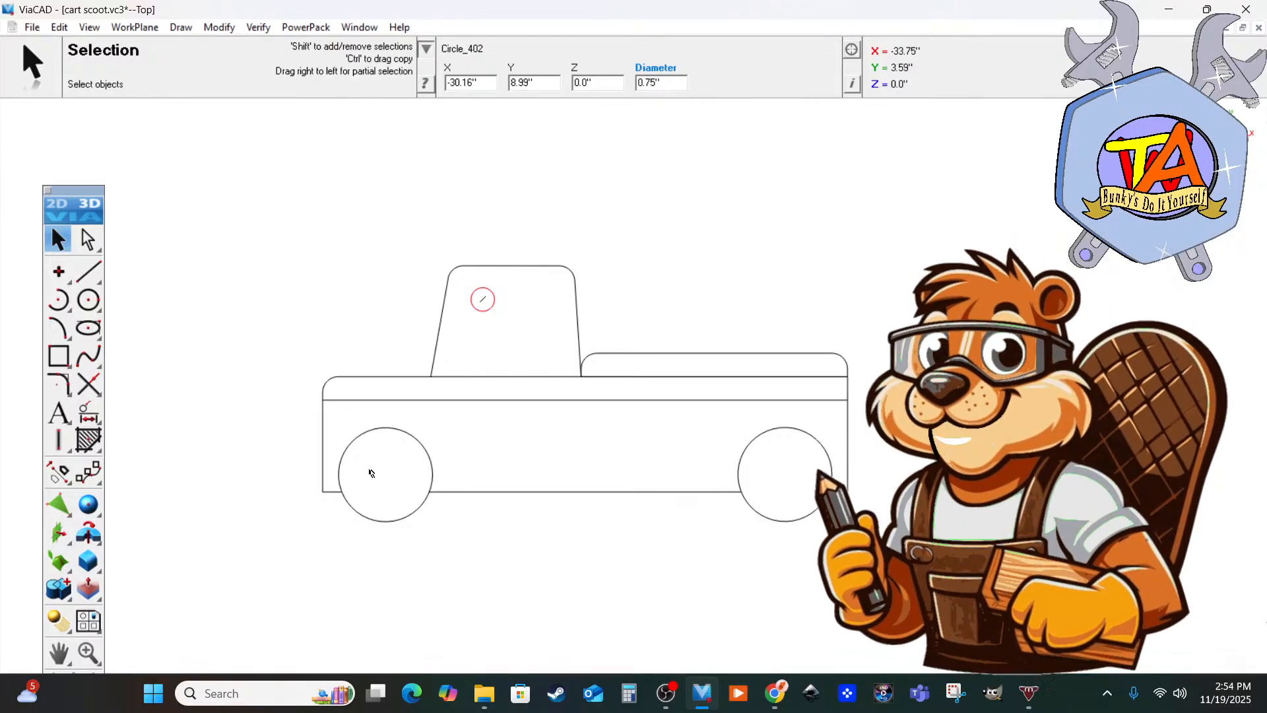
drag(336, 432, 445, 545)
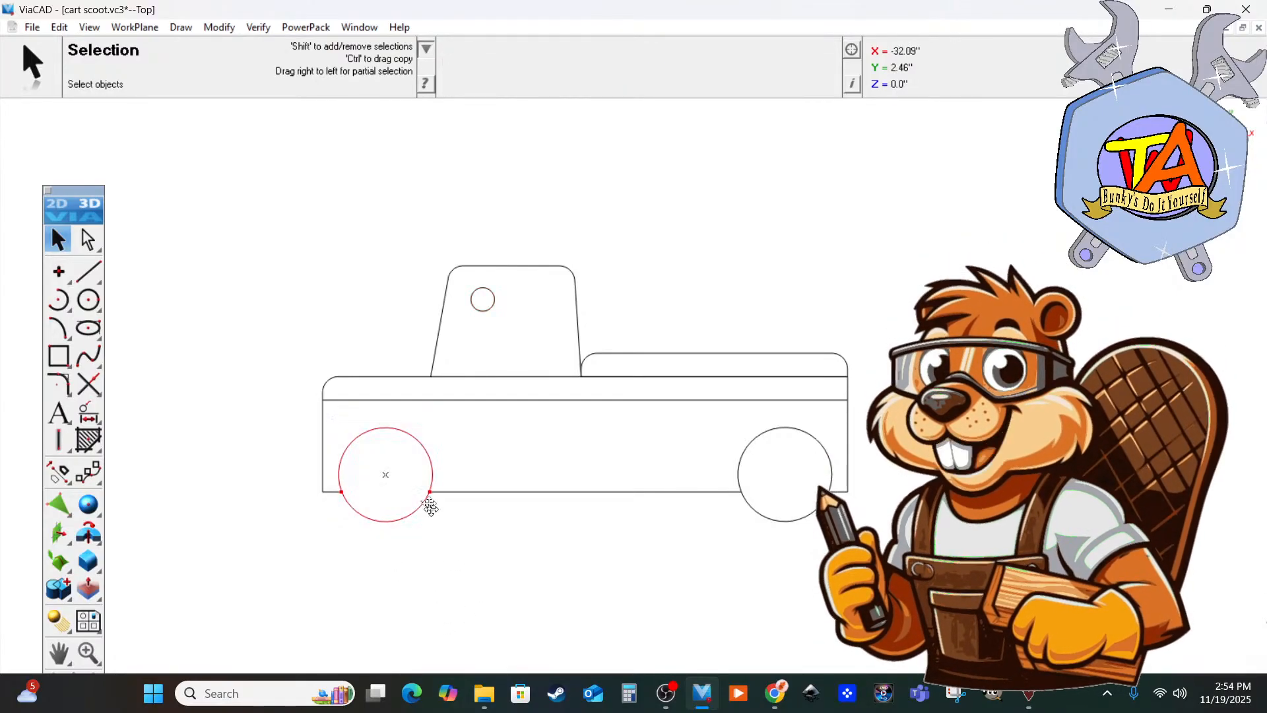
drag(441, 467, 445, 470)
drag(701, 415, 835, 538)
drag(736, 470, 723, 470)
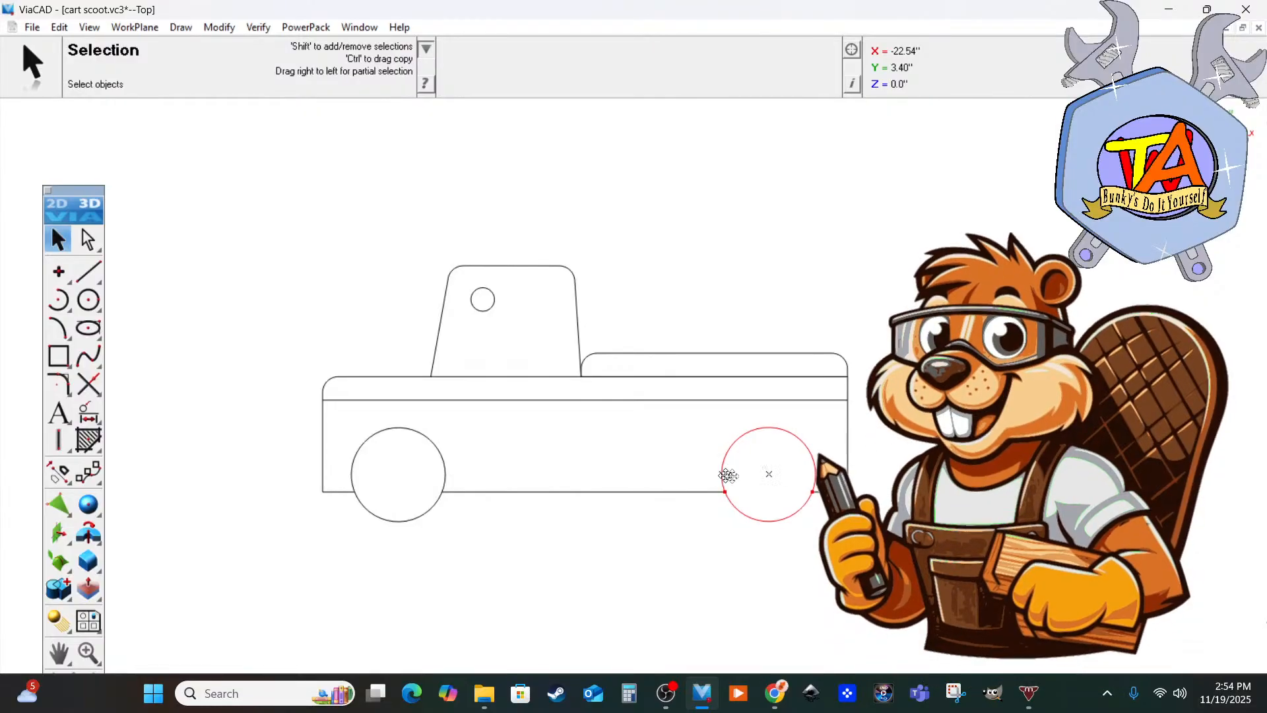
scroll(967, 478, up, 2)
scroll(924, 518, down, 8)
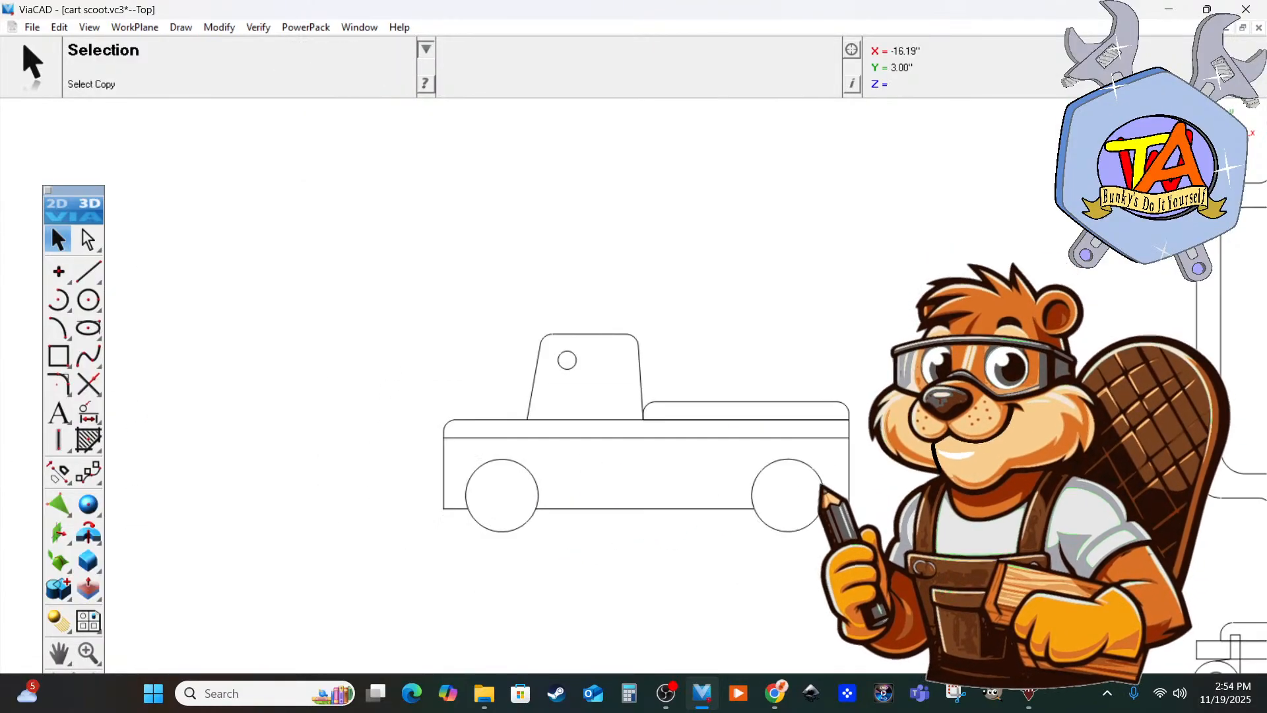
scroll(846, 539, up, 4)
mouse_move(781, 690)
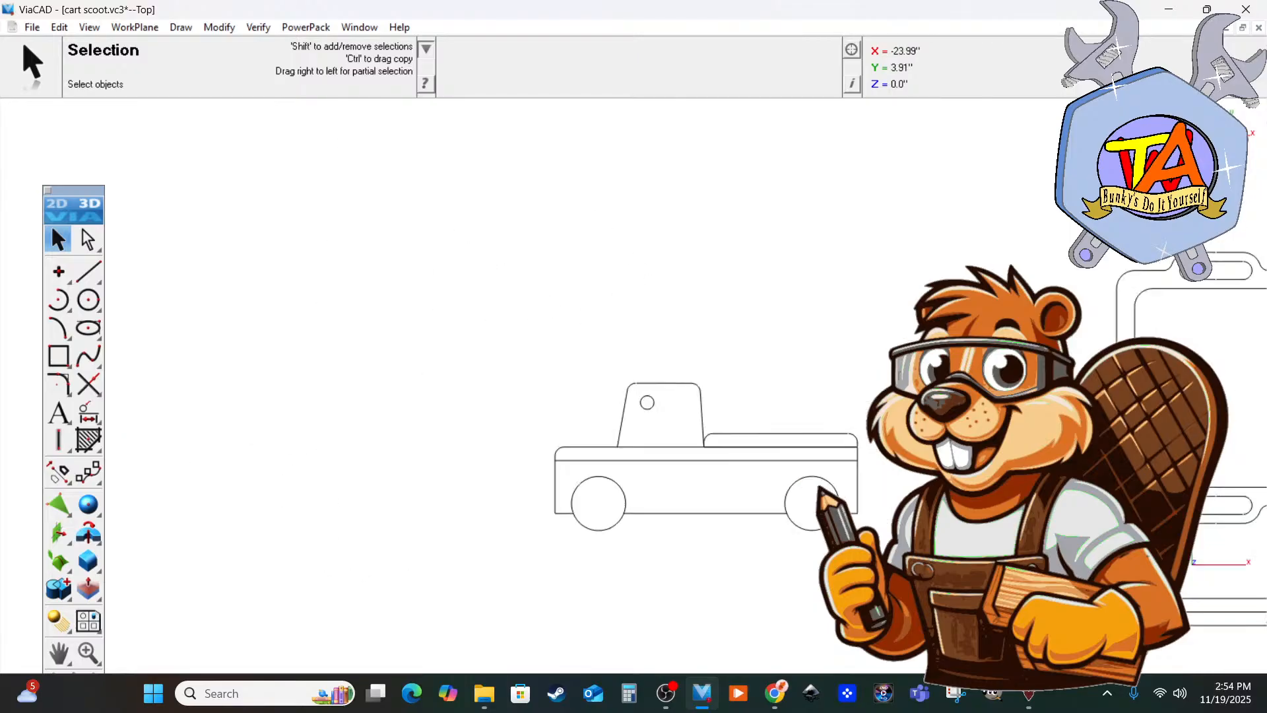
Draw a rectangle about 1.16 inches wide and 3.15 inches high ahead of the truck, and check the length of the body's front edge.
scroll(737, 565, down, 3)
scroll(732, 660, up, 3)
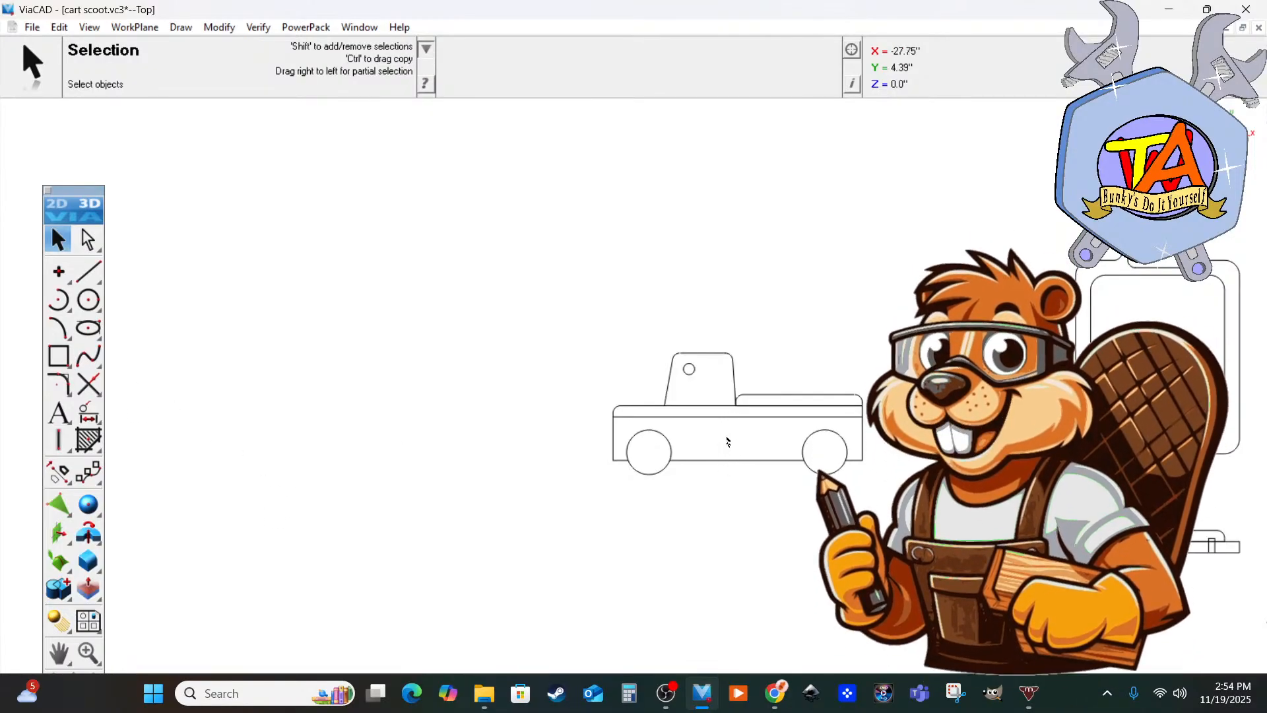
click(58, 356)
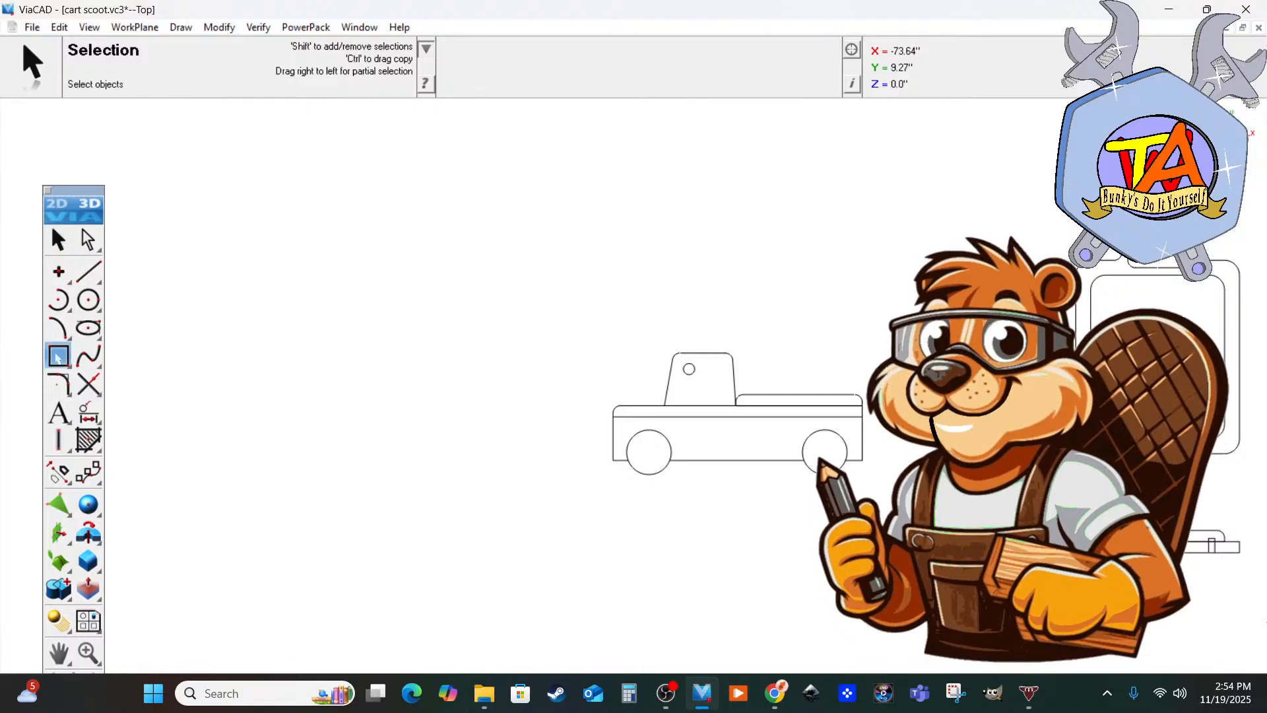
click(494, 417)
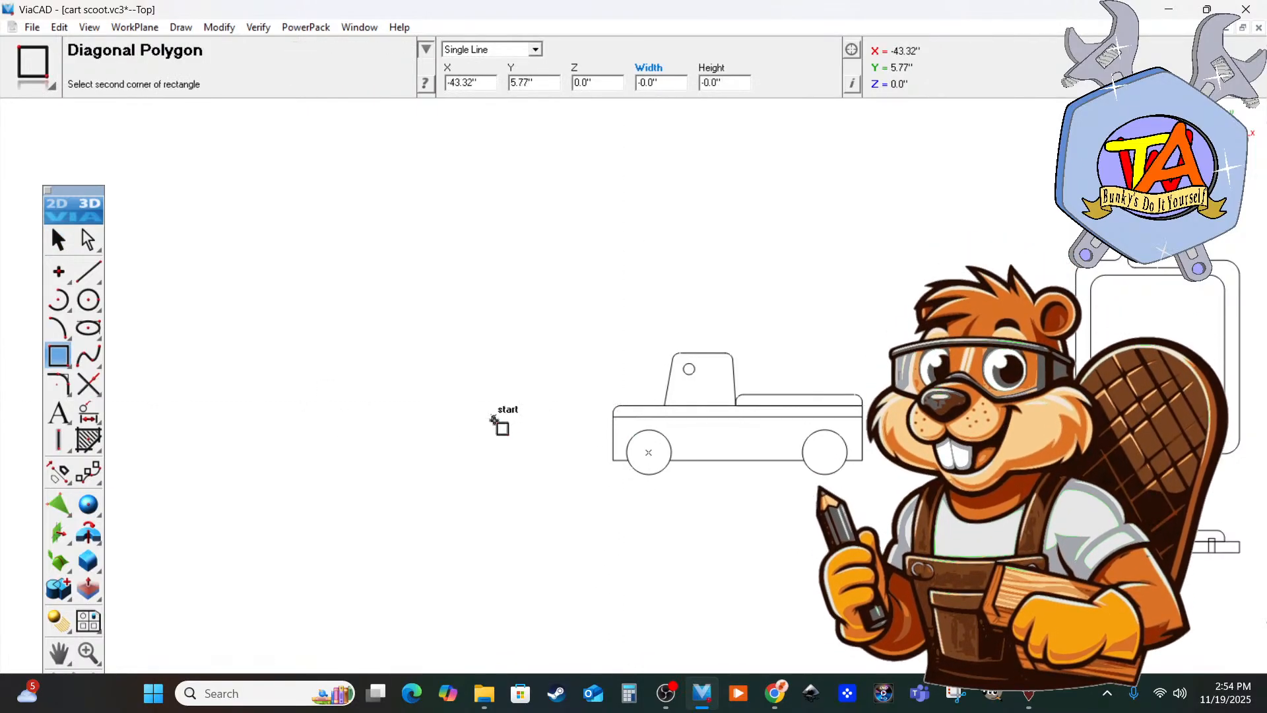
click(511, 464)
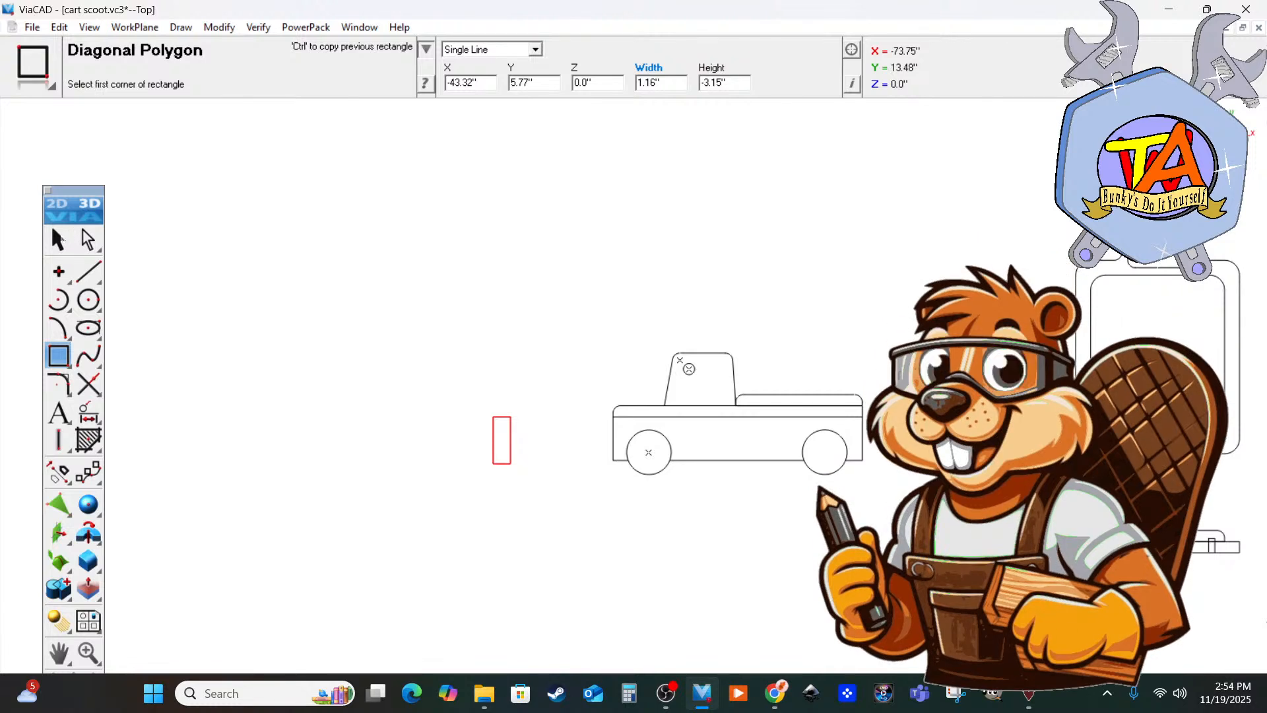
click(58, 240)
click(613, 439)
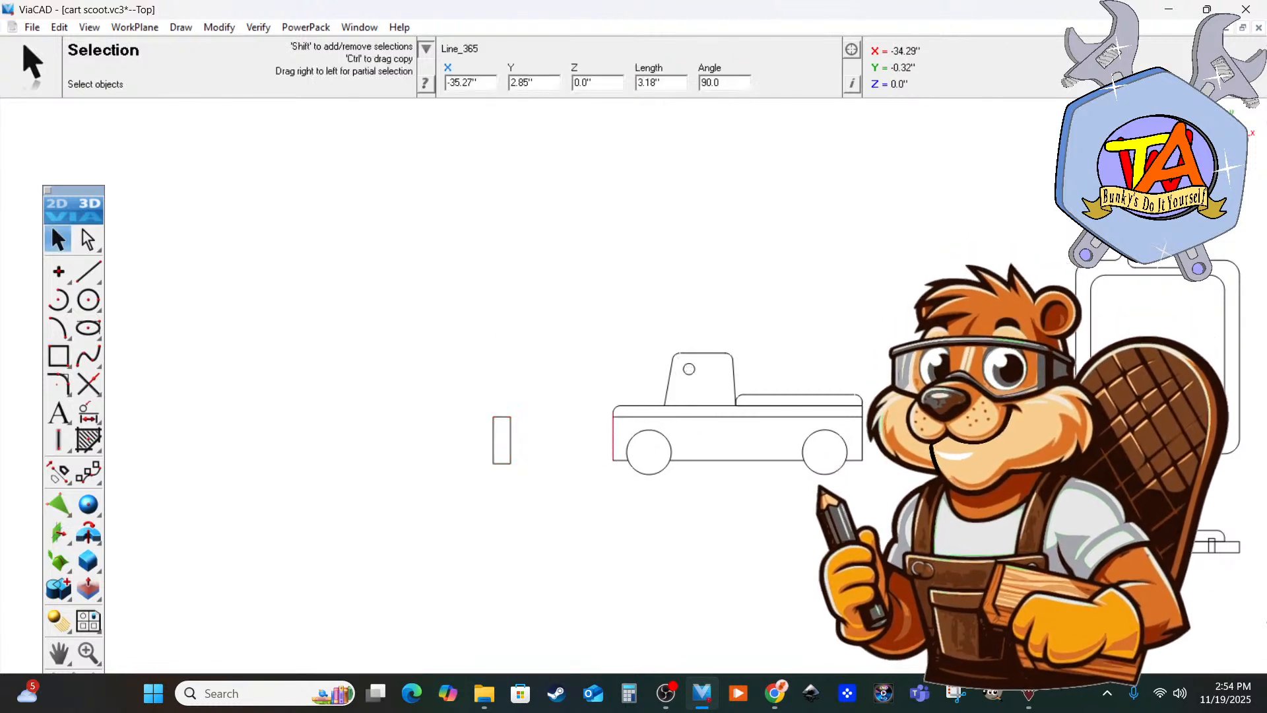
click(542, 461)
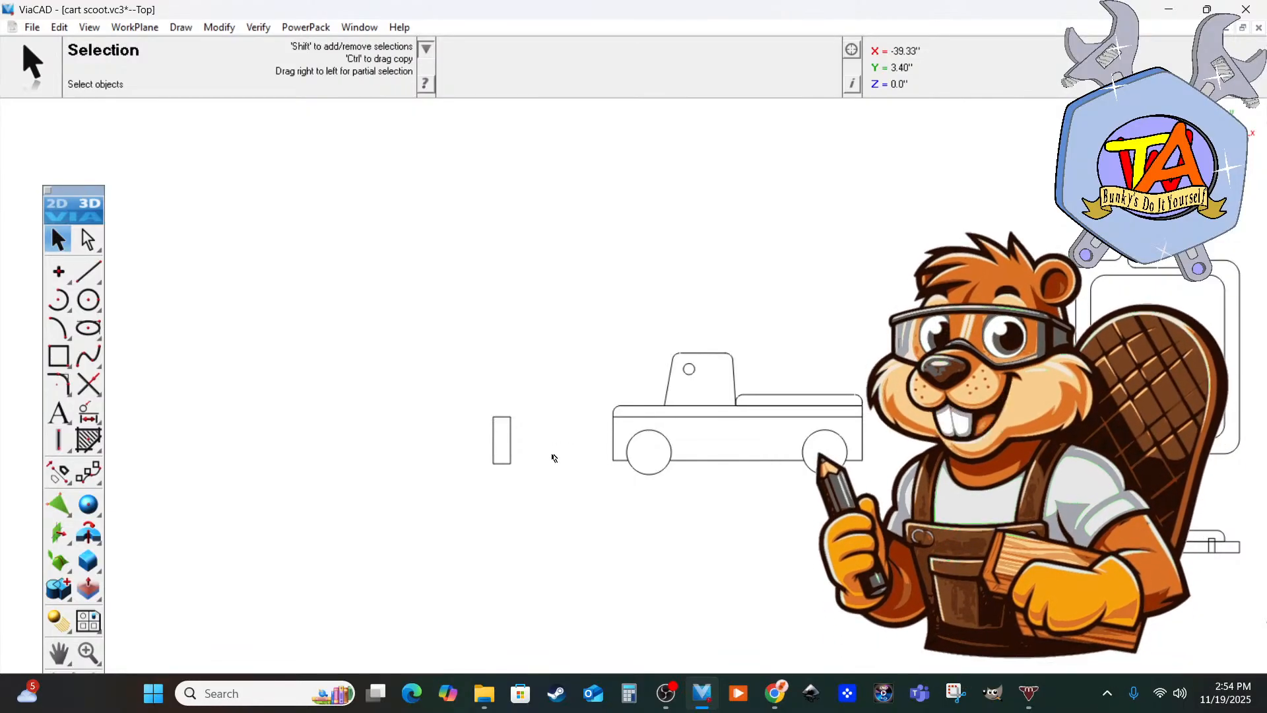
Try to move the rectangle flush against the body's front edge, level with its bottom corner.
scroll(568, 512, down, 3)
scroll(416, 462, up, 5)
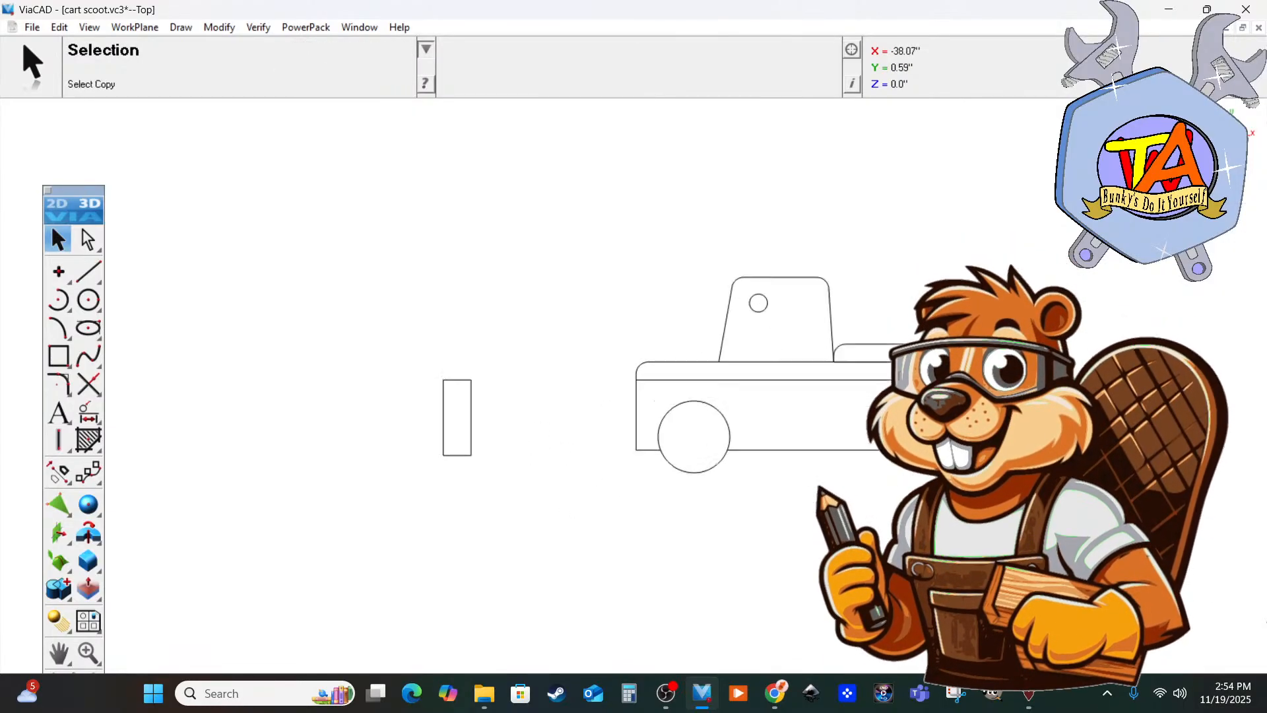
drag(446, 443, 655, 436)
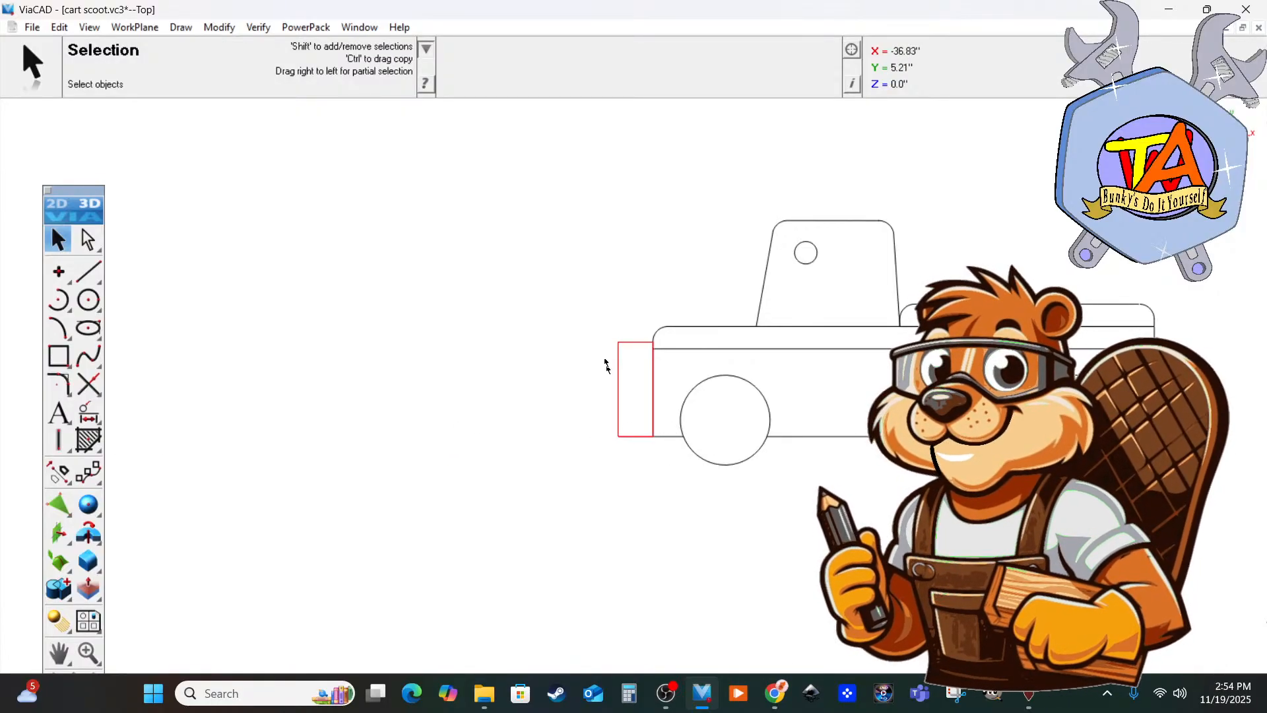
drag(592, 321, 656, 346)
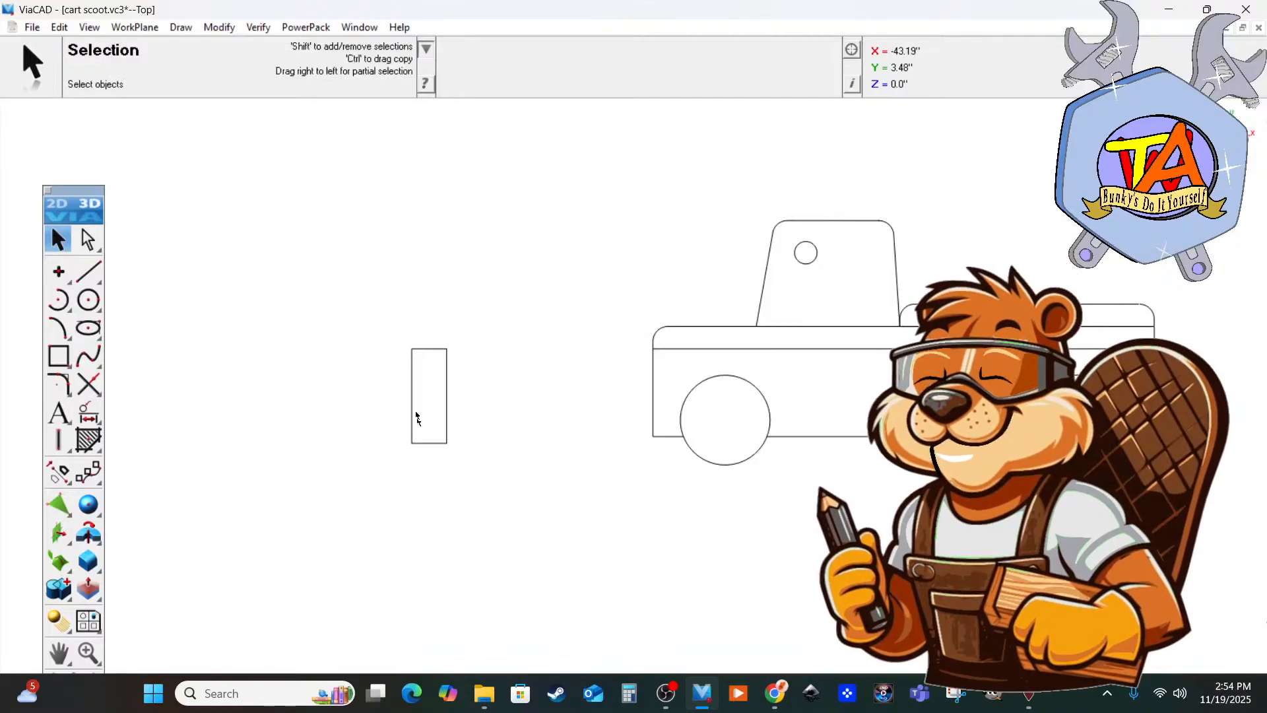
Move the rectangle closer to the truck, level with the body's bottom edge, and lower its top edge to the body's dividing line.
drag(378, 322, 482, 490)
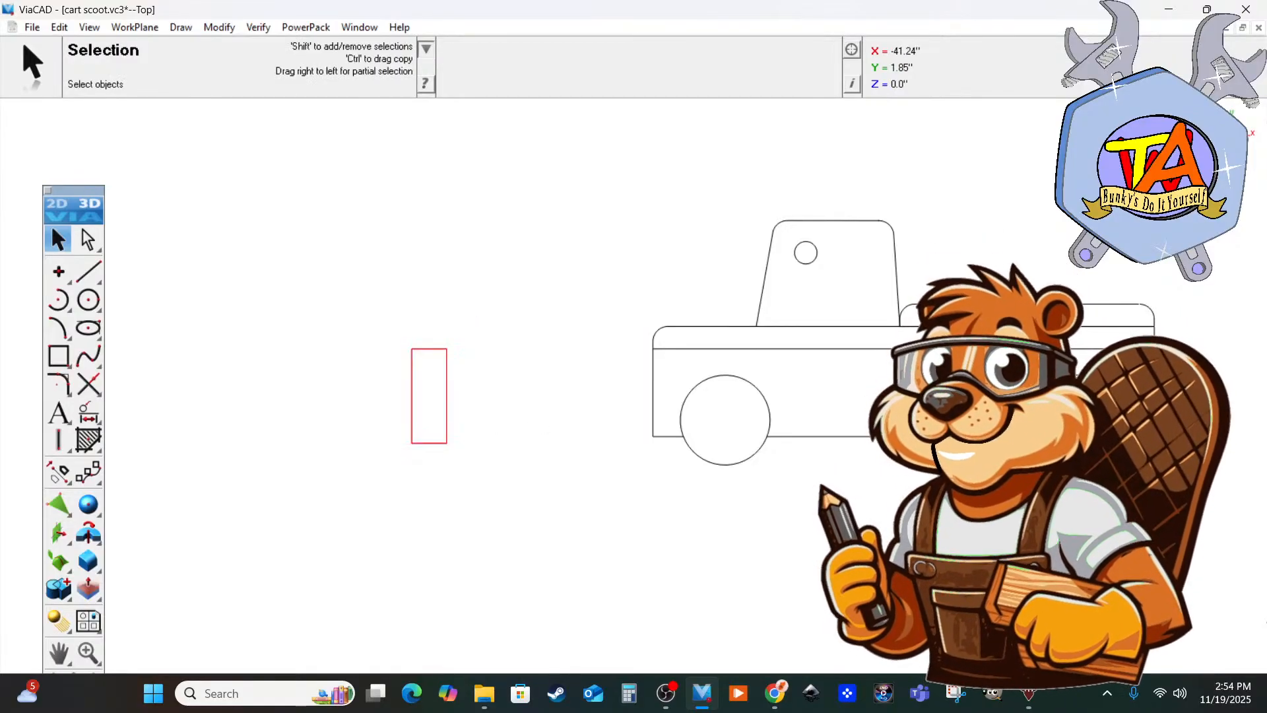
drag(473, 429, 592, 432)
drag(531, 328, 614, 362)
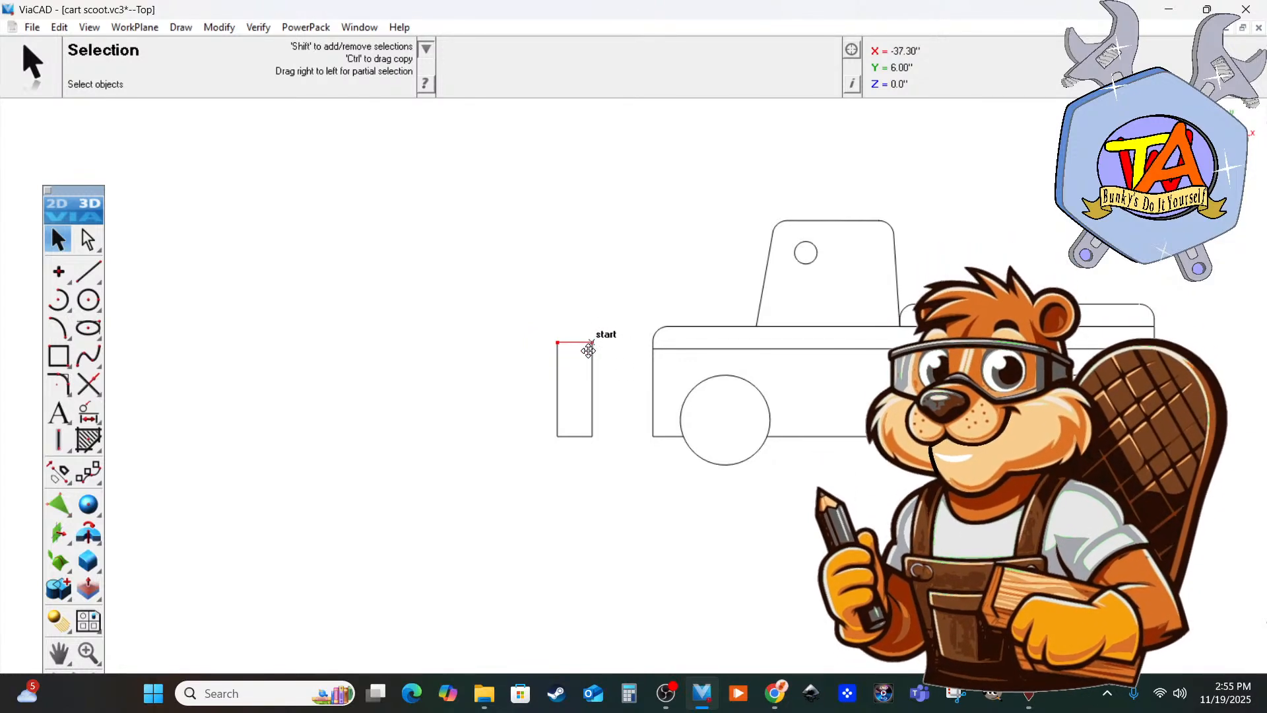
mouse_move(593, 346)
mouse_down()
mouse_move(650, 349)
mouse_move(592, 348)
mouse_up()
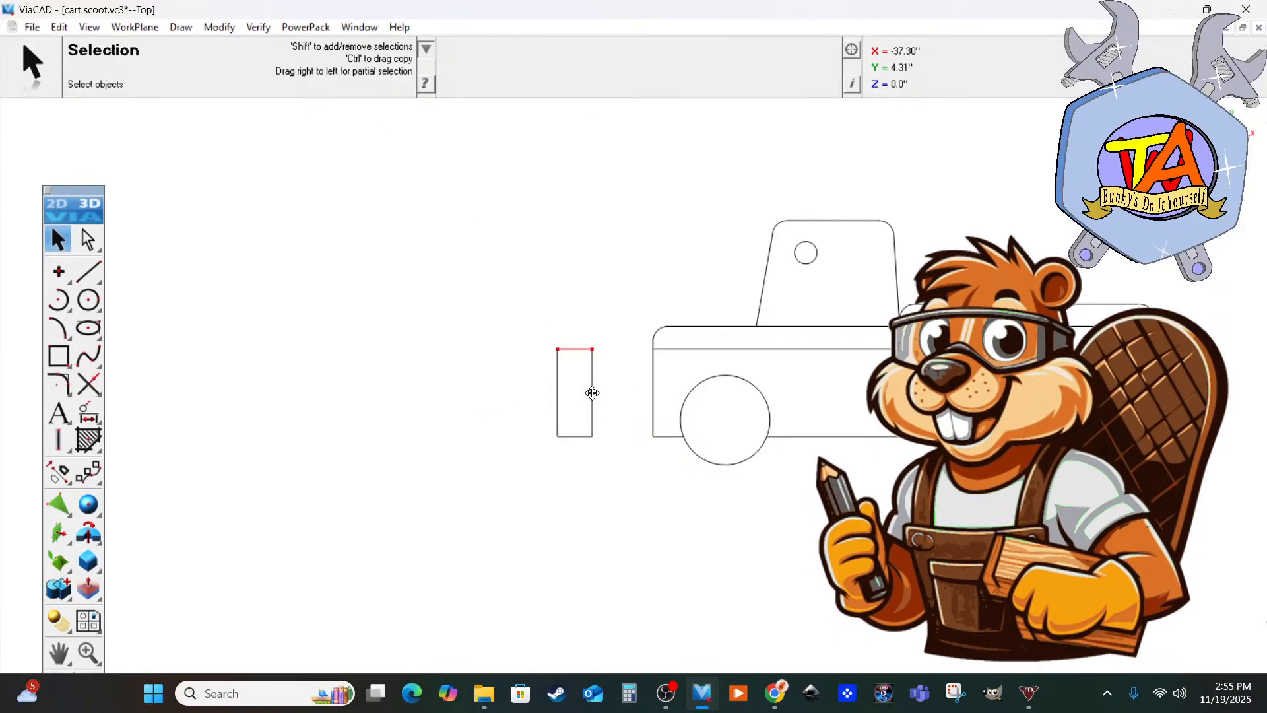
Set the rectangle's truck-facing side to 3 inches long and lower the rectangle's bottom edge to the side's new endpoint.
click(592, 404)
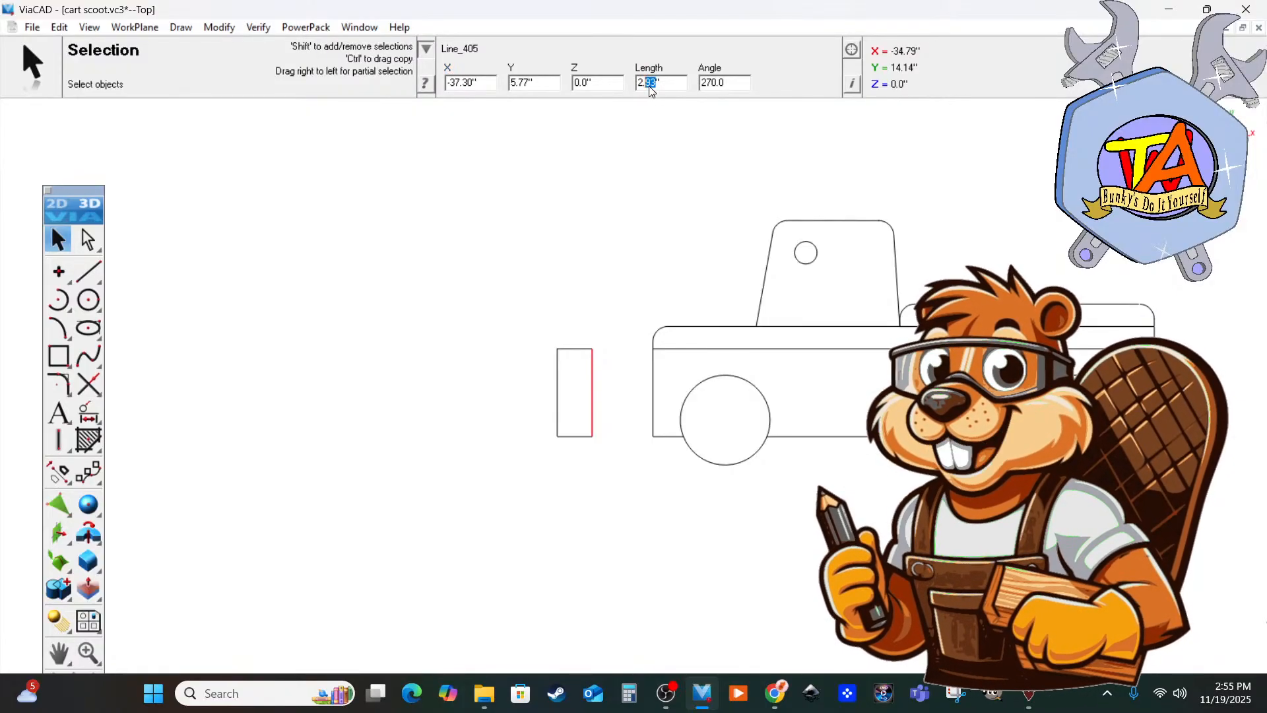
click(660, 83)
double_click(660, 83)
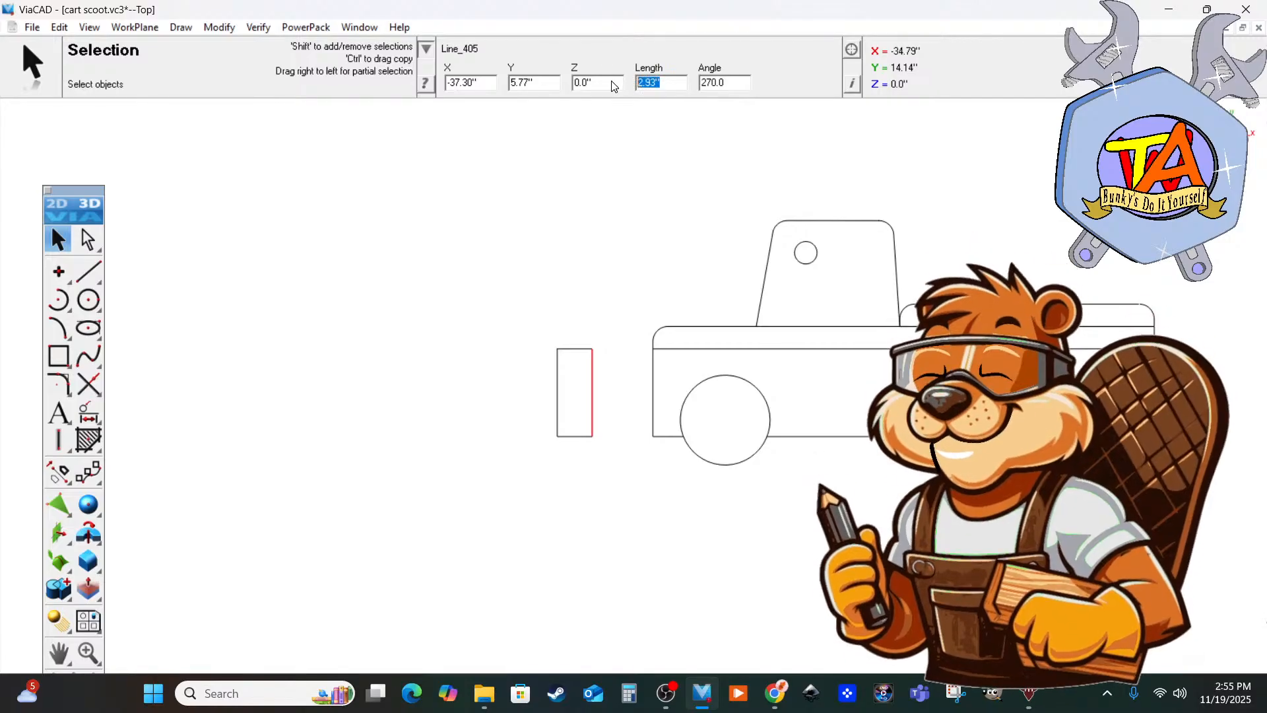
text(3)
key(Return)
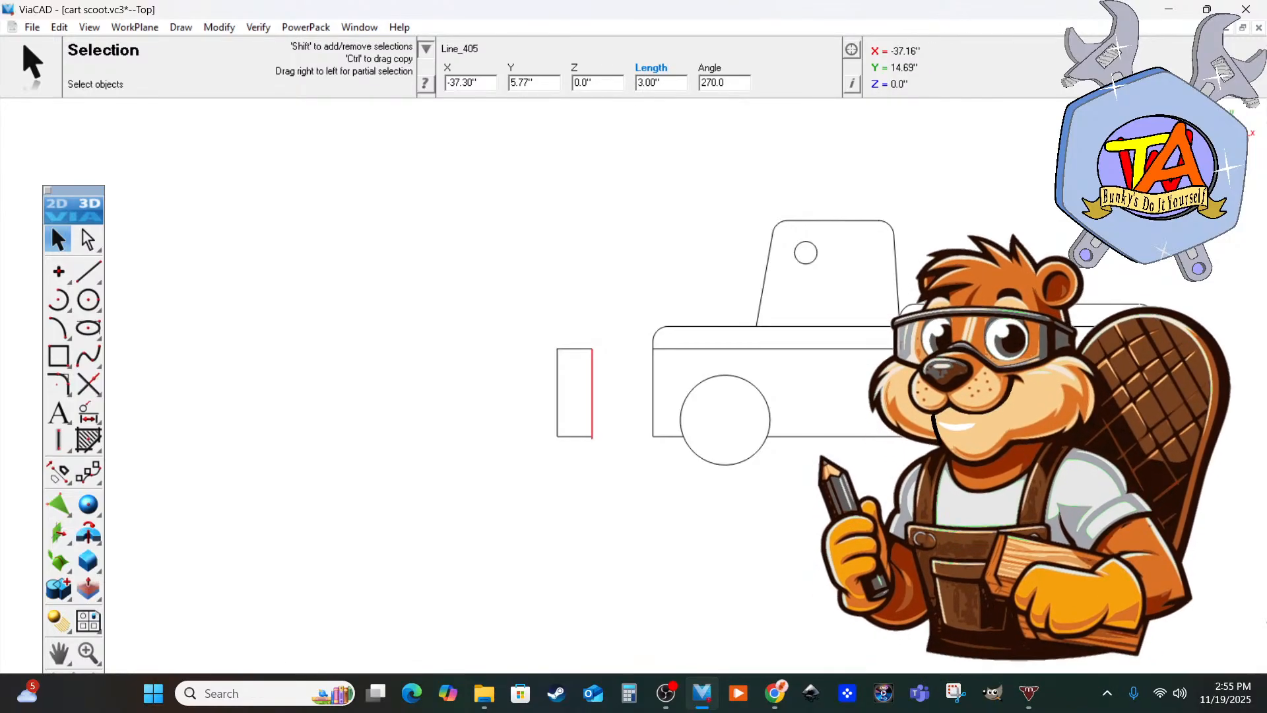
scroll(551, 461, up, 5)
drag(559, 269, 728, 287)
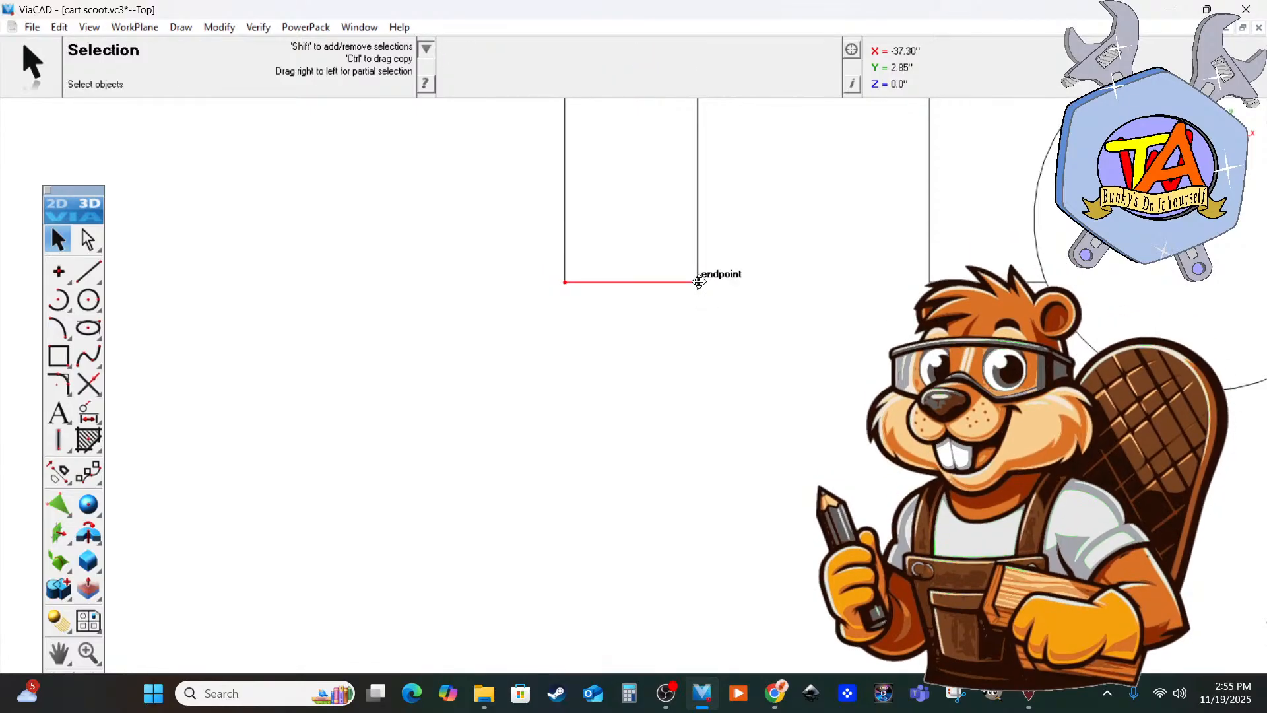
Check the length of the body's vertical front edge.
scroll(754, 324, down, 4)
scroll(796, 369, down, 3)
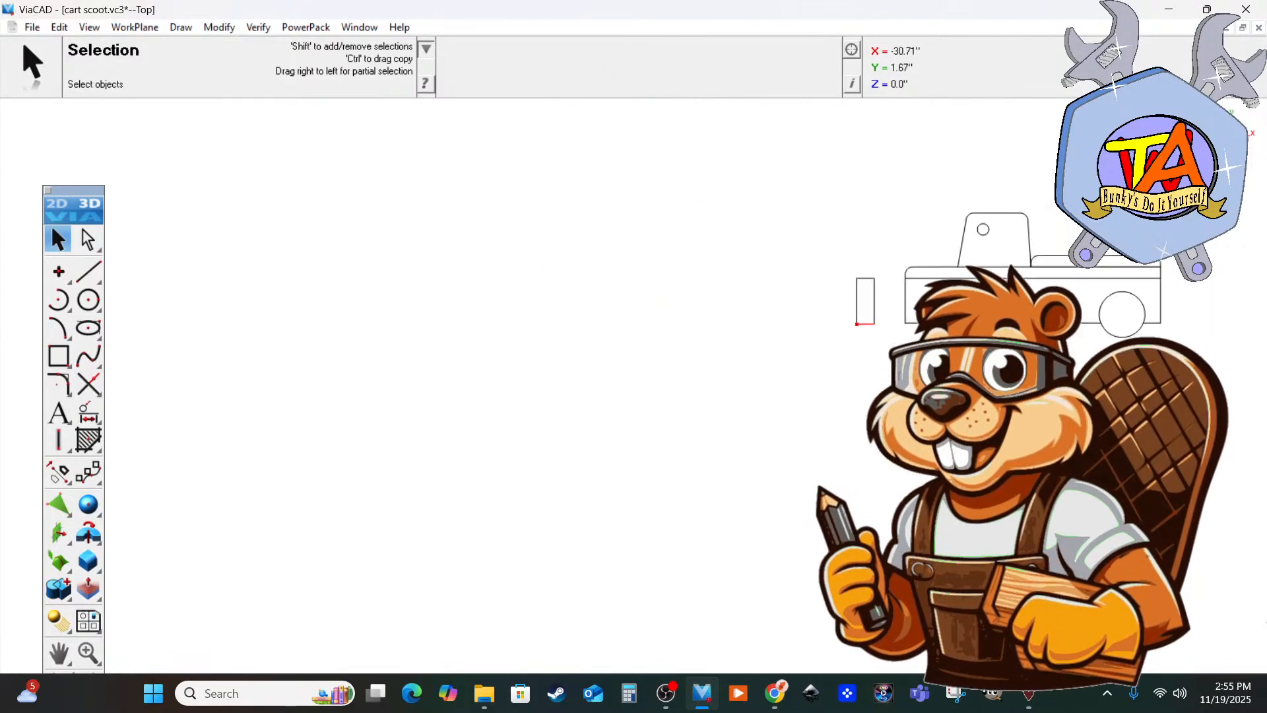
scroll(478, 341, up, 3)
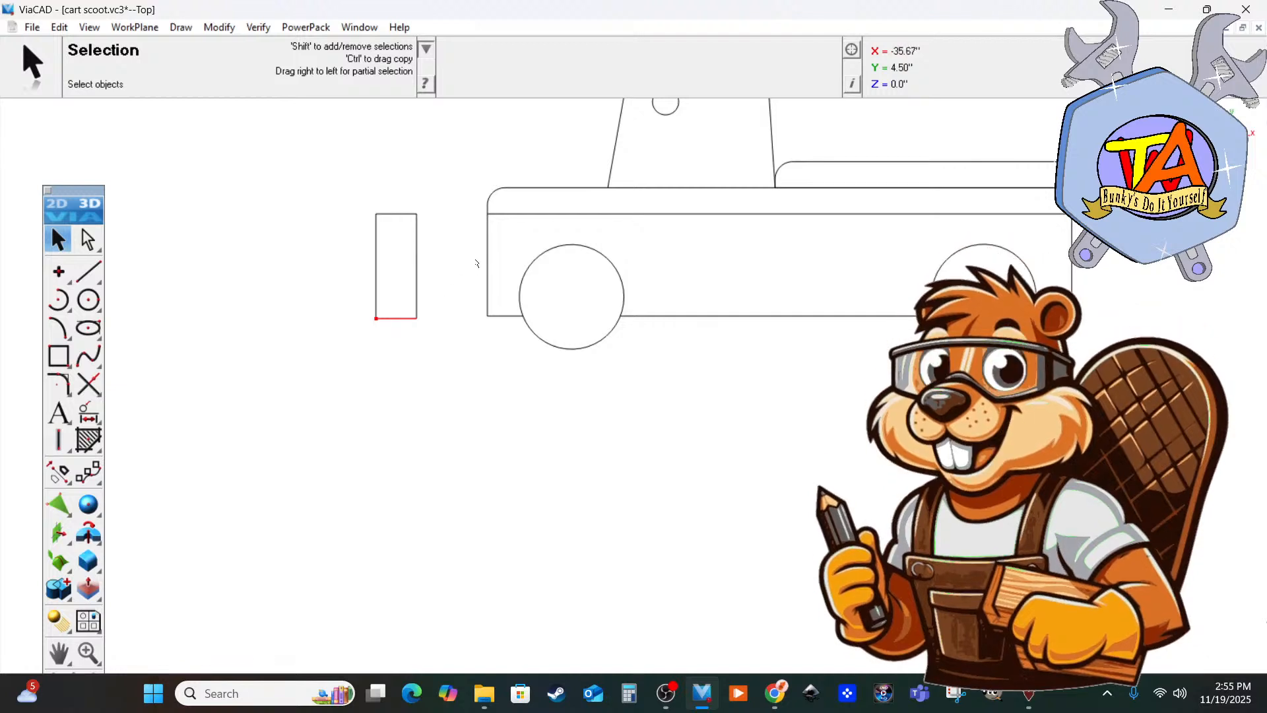
click(487, 257)
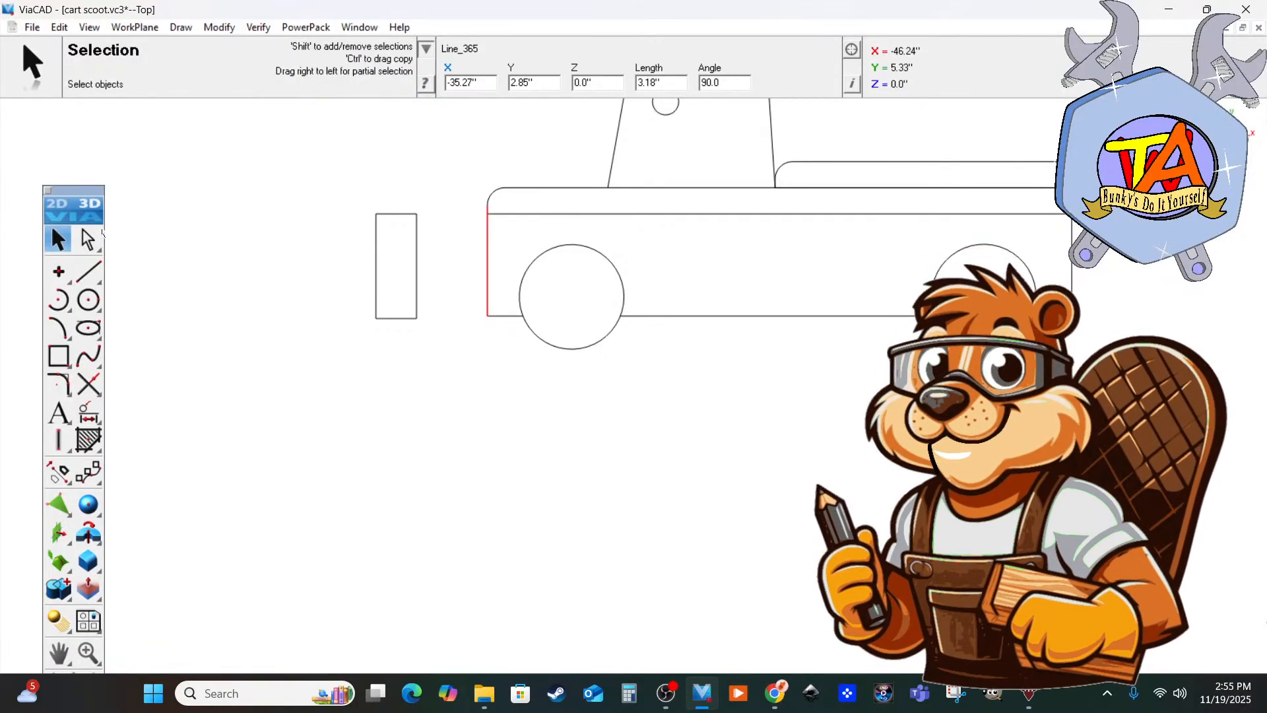
Try to draw a near-vertical line about 2.93 inches long across the body, between its dividing line and bottom edge.
click(87, 270)
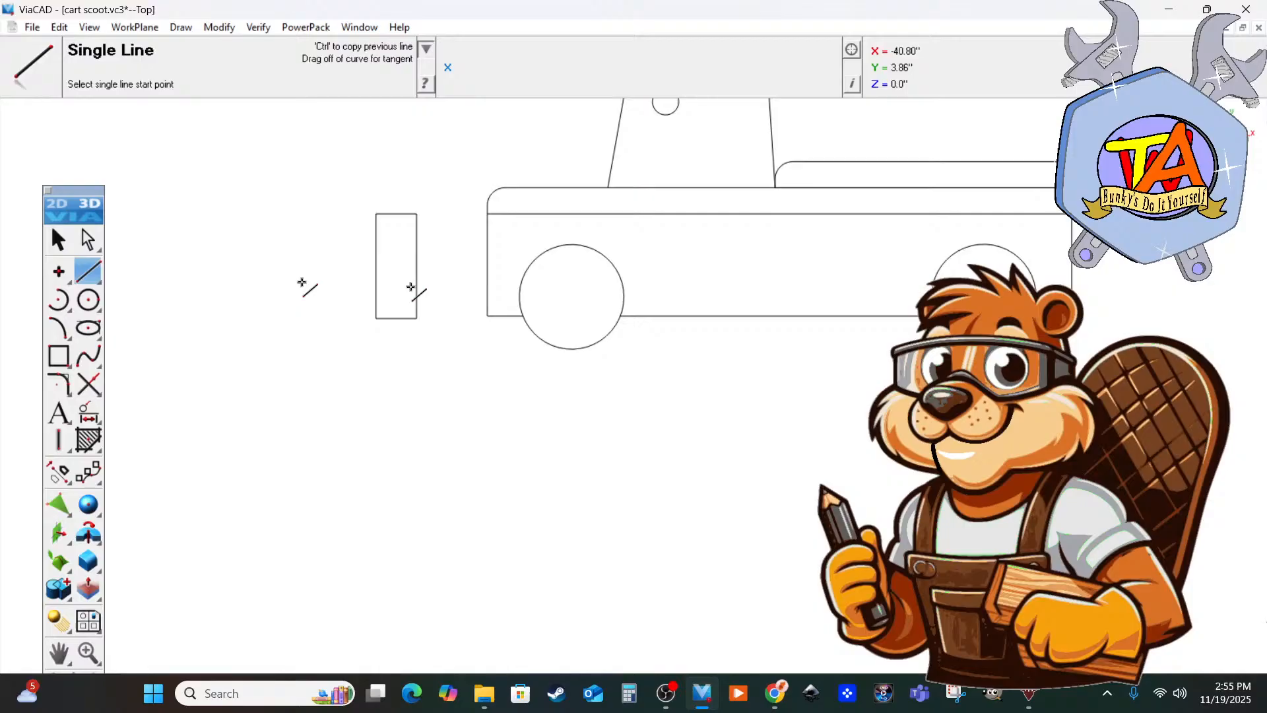
click(779, 315)
click(785, 212)
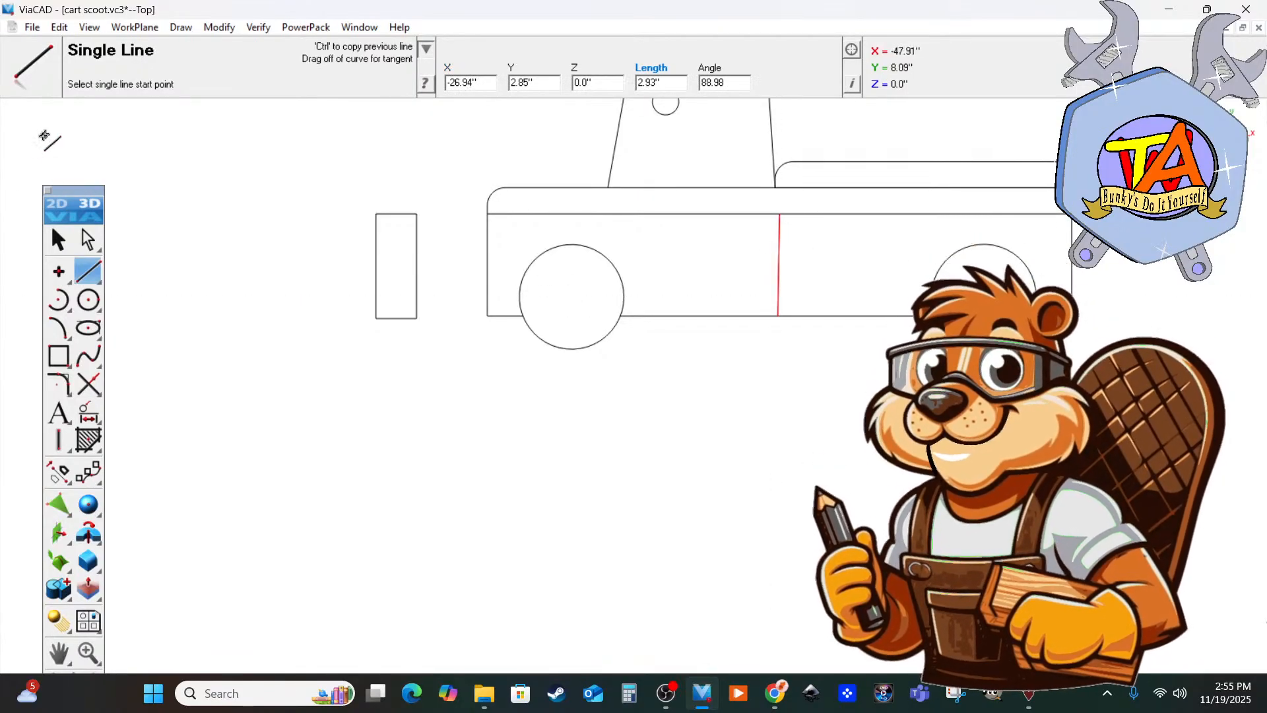
click(780, 214)
click(781, 315)
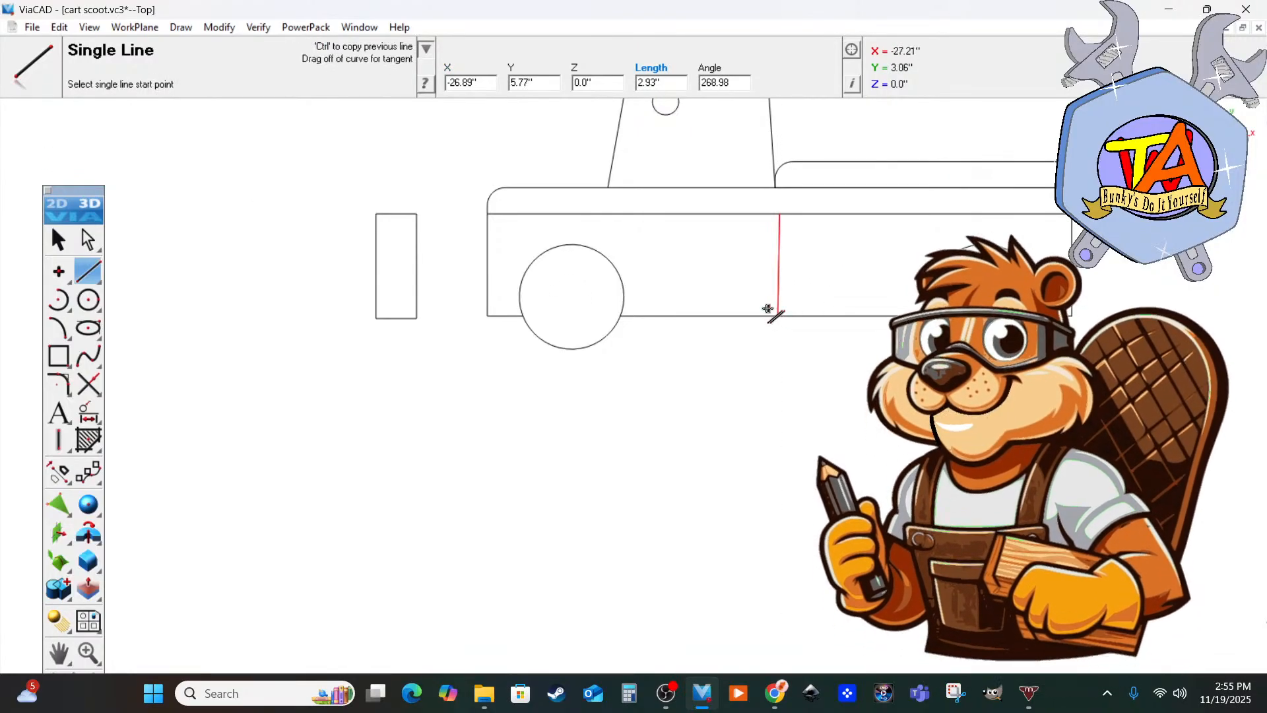
key(ctrl+z)
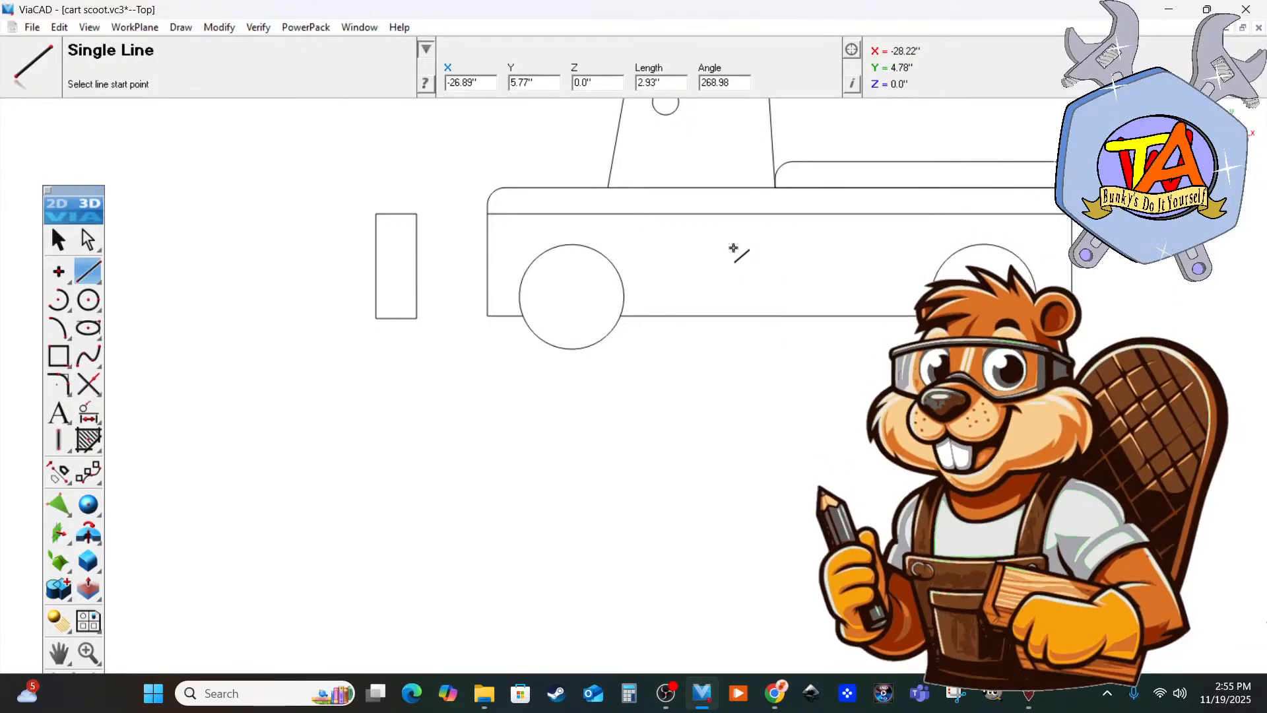
Switch the drawing workspace to 2D mode.
click(58, 203)
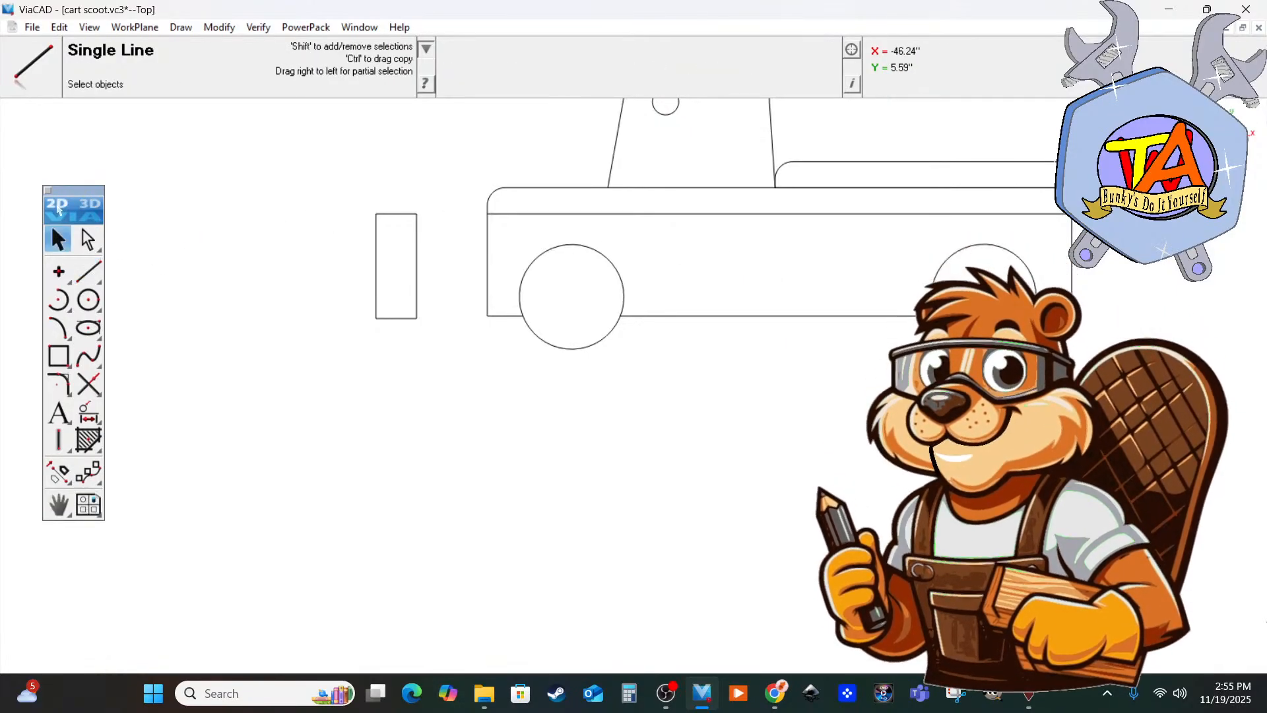
scroll(633, 369, up, 5)
scroll(634, 370, down, 10)
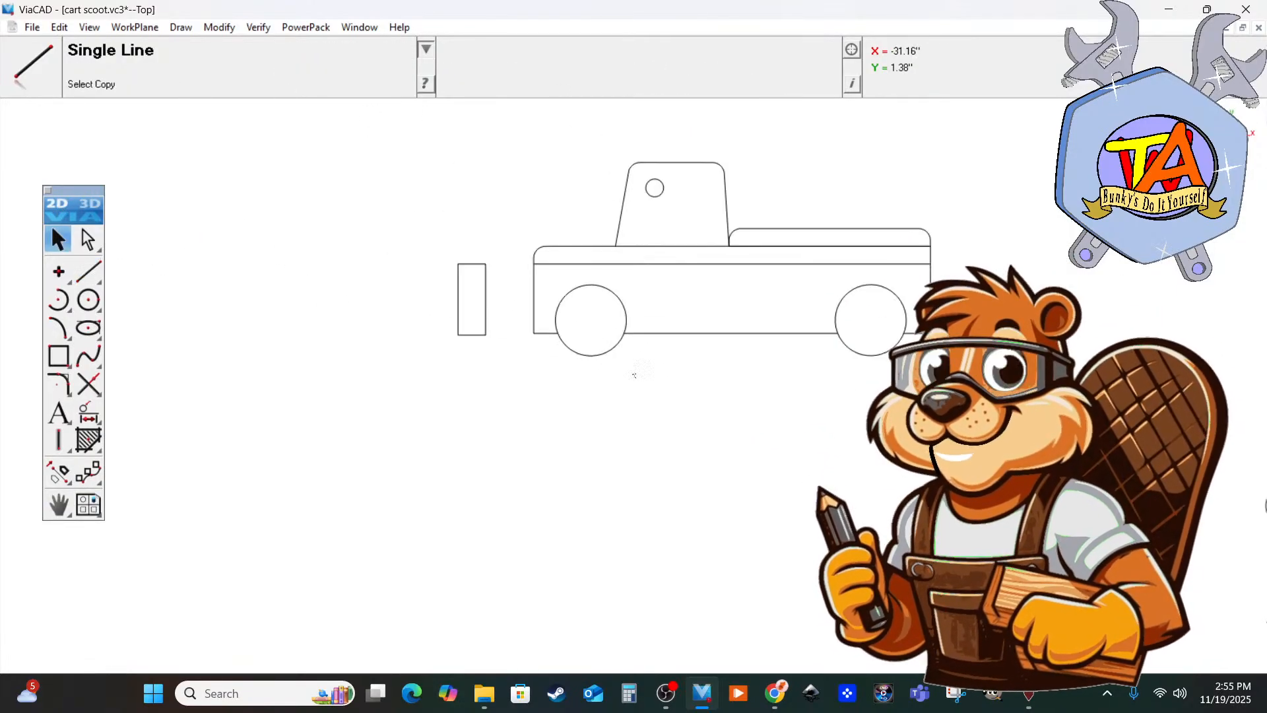
scroll(745, 342, up, 2)
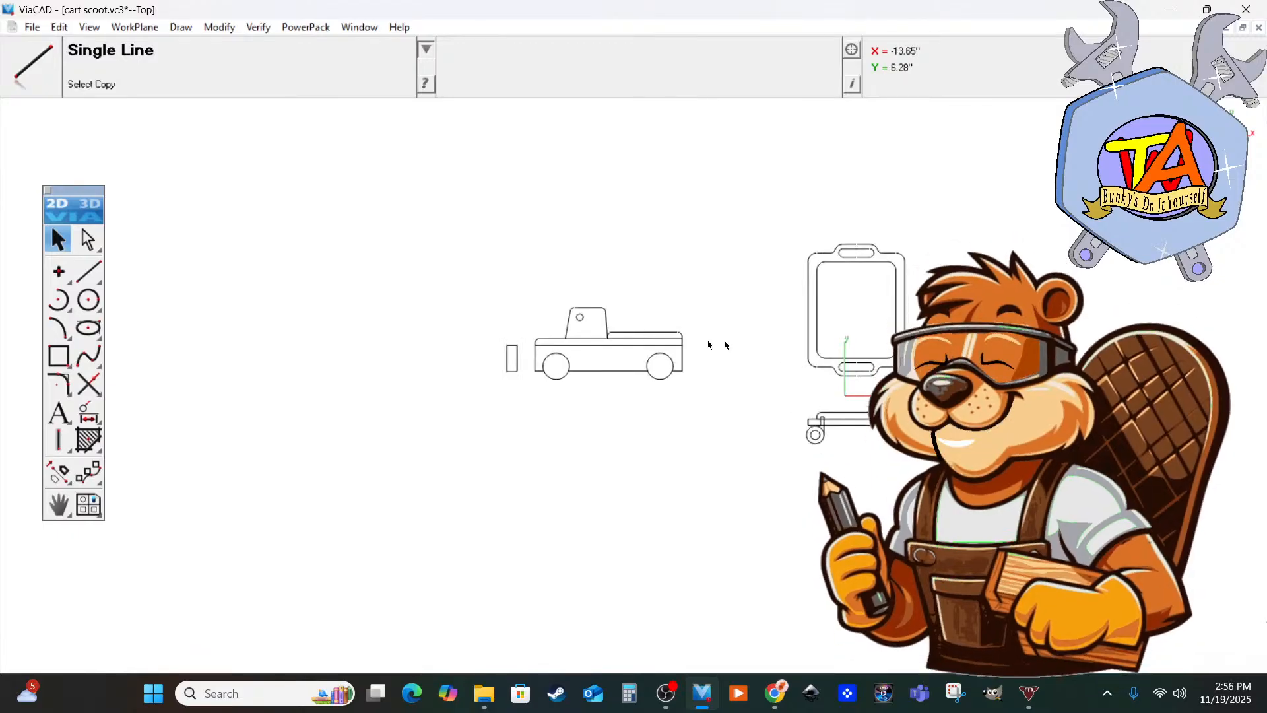
scroll(725, 345, up, 5)
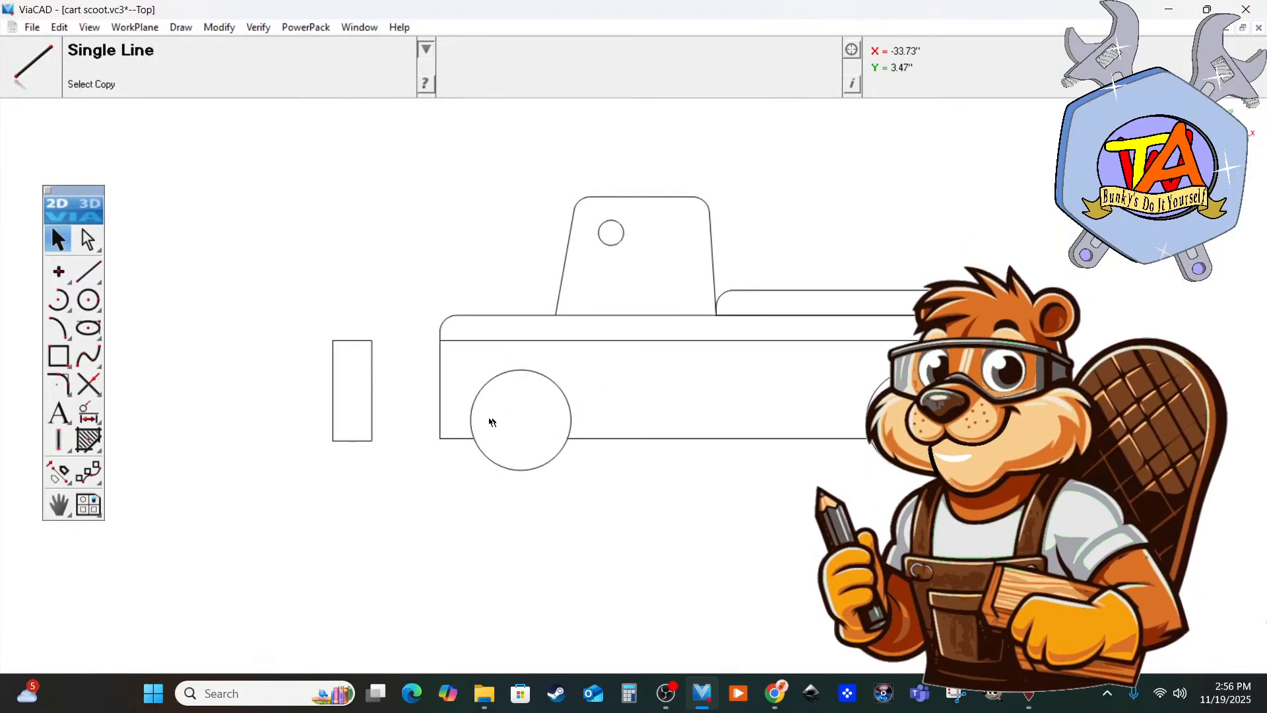
scroll(492, 421, up, 1)
key(Escape)
Shorten the body's front edge so that it runs only from the dividing line down to the bottom corner.
click(429, 389)
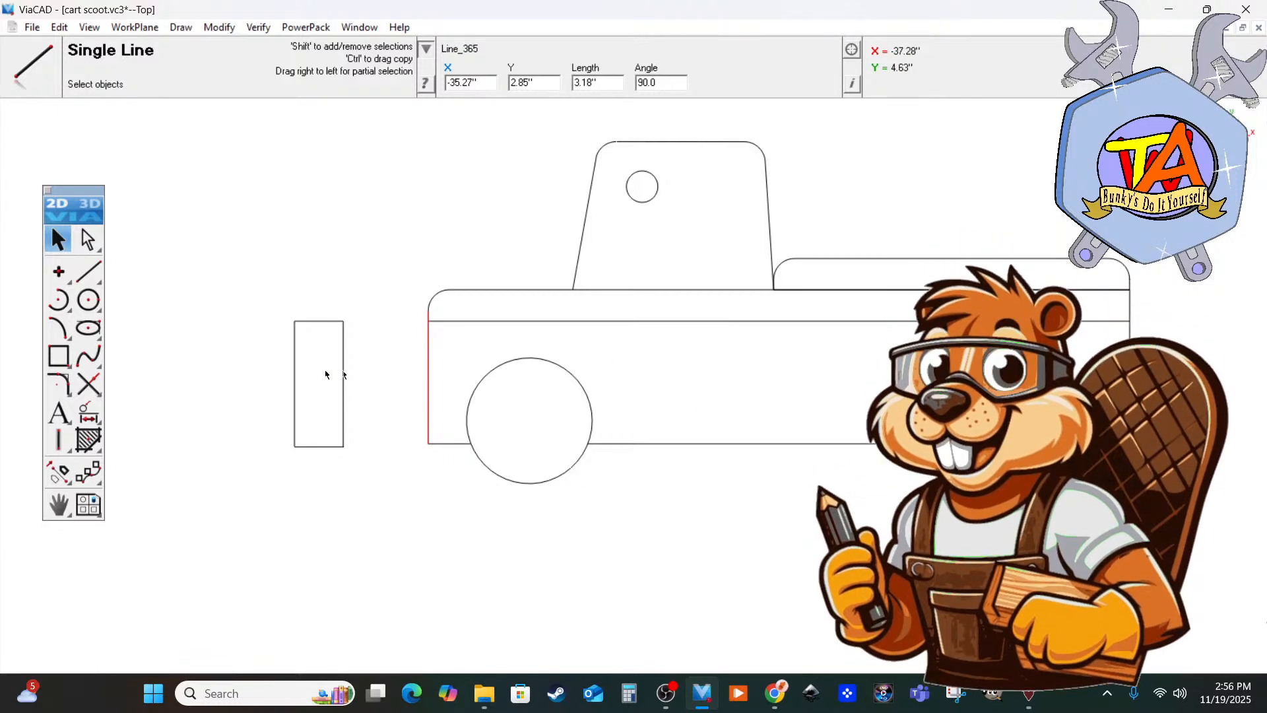
scroll(320, 374, up, 1)
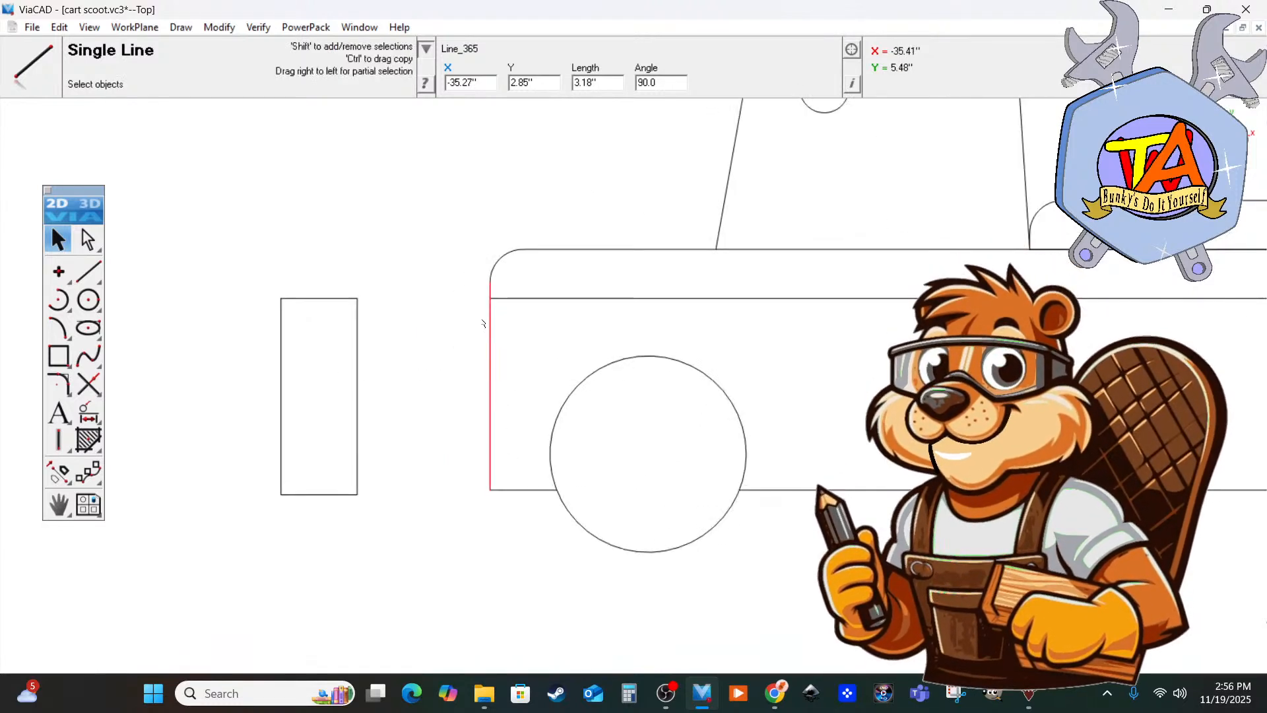
drag(490, 281, 488, 300)
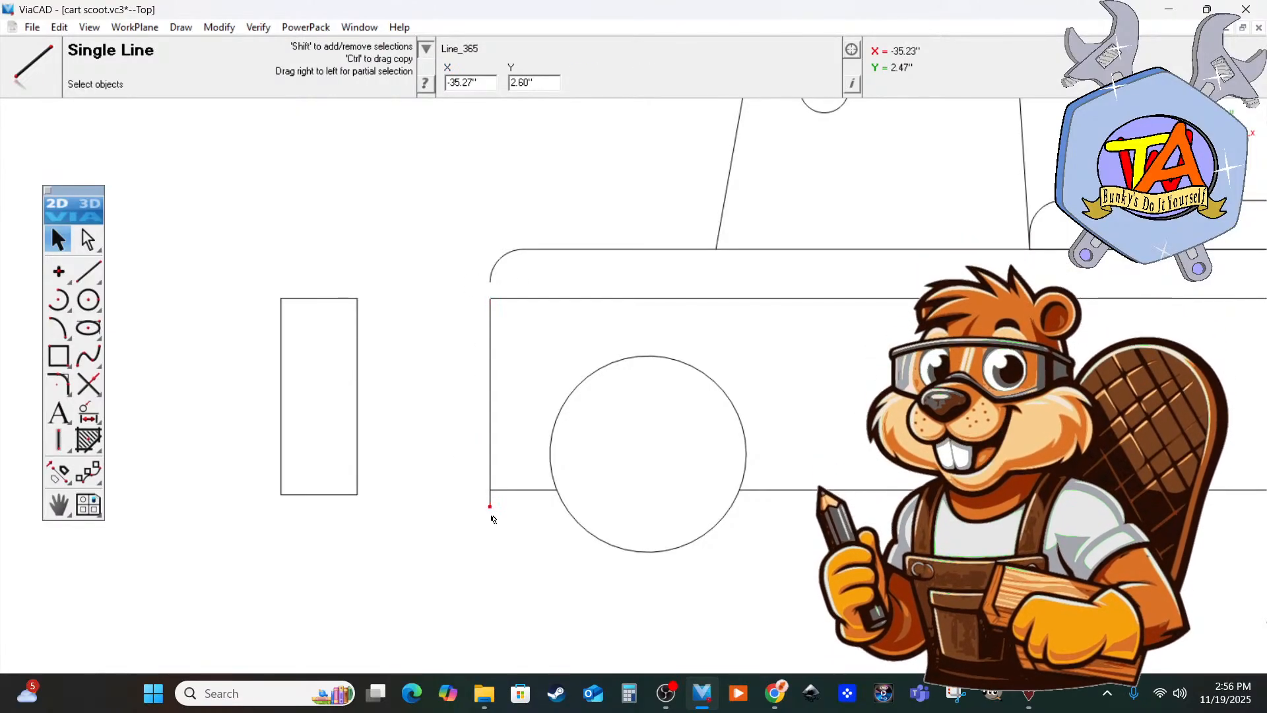
click(490, 493)
Draw a vertical line 0.25 inch long joining the dividing line's front end to the rounded front corner above it.
click(88, 271)
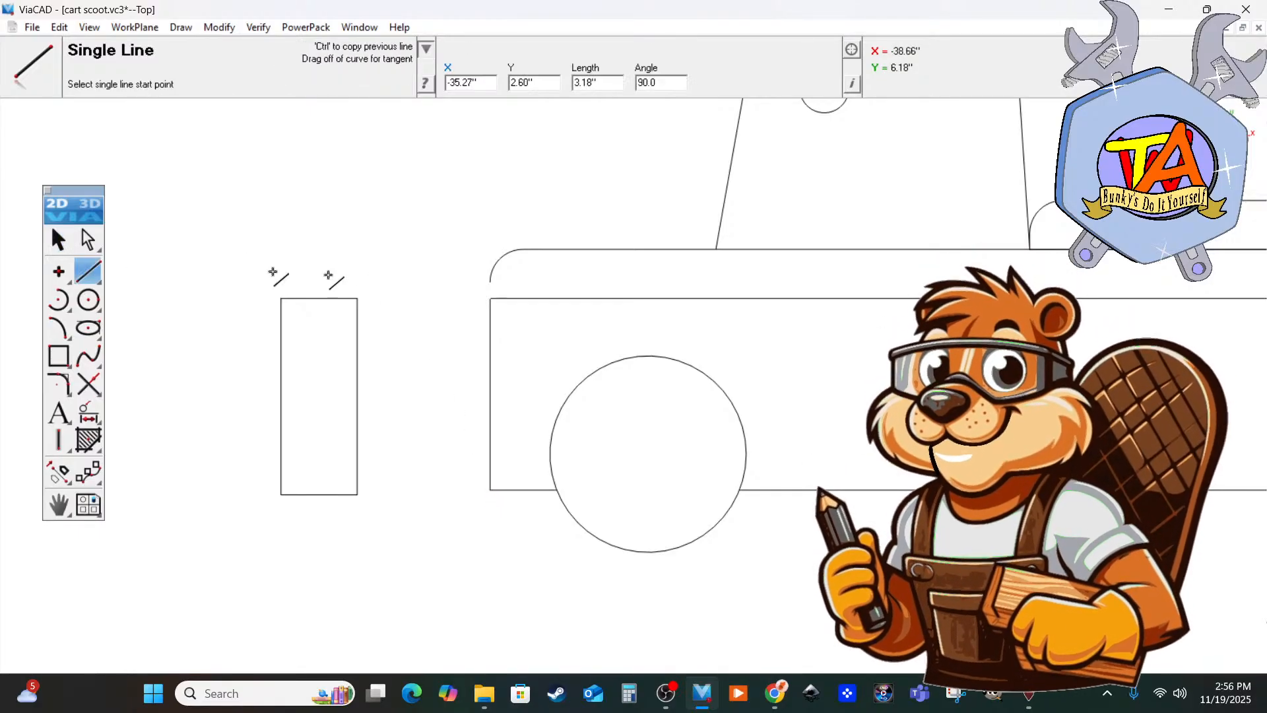
click(492, 296)
click(492, 283)
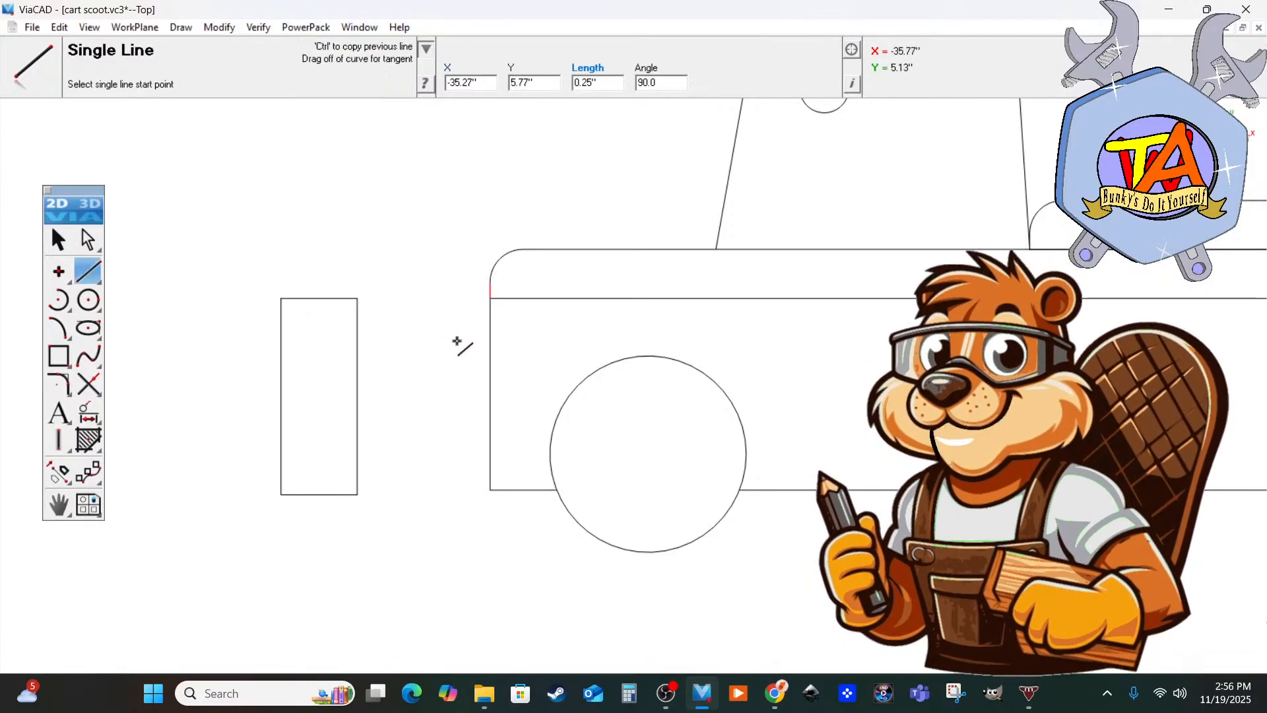
click(58, 240)
Set the length of the body's front edge to 3 inches and move it down so its upper end meets the dividing line.
scroll(349, 437, down, 2)
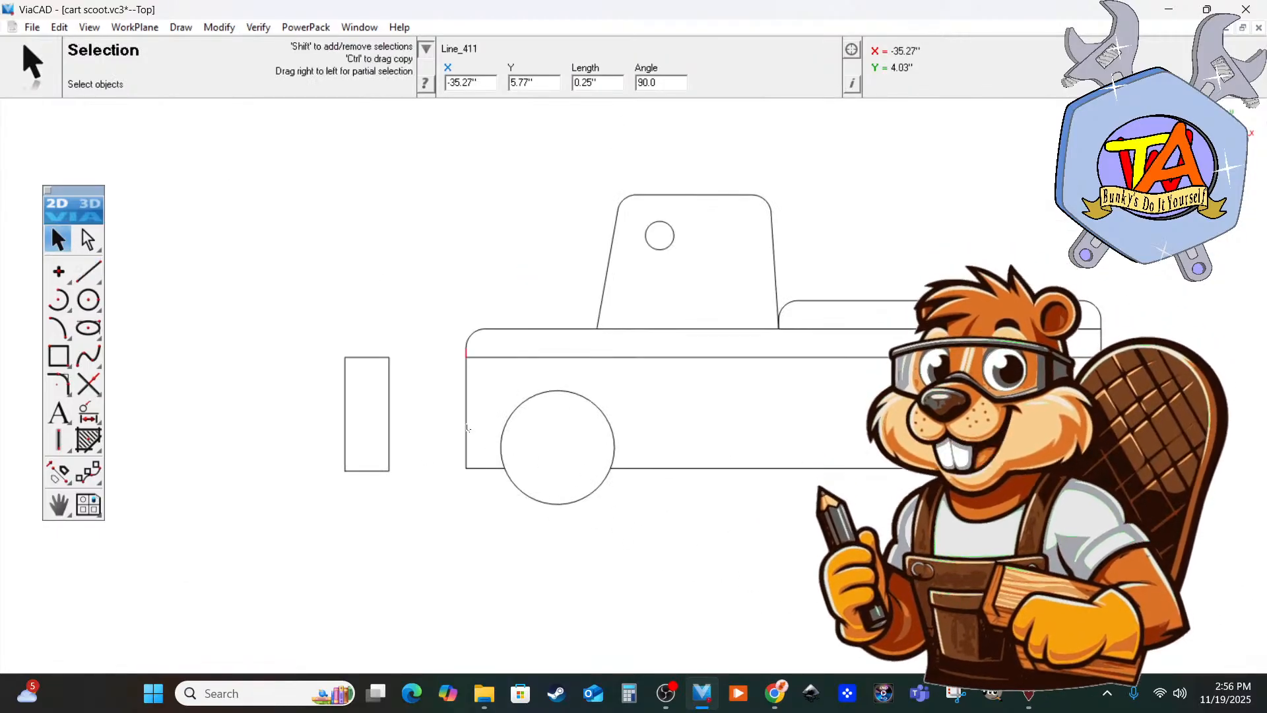
click(465, 428)
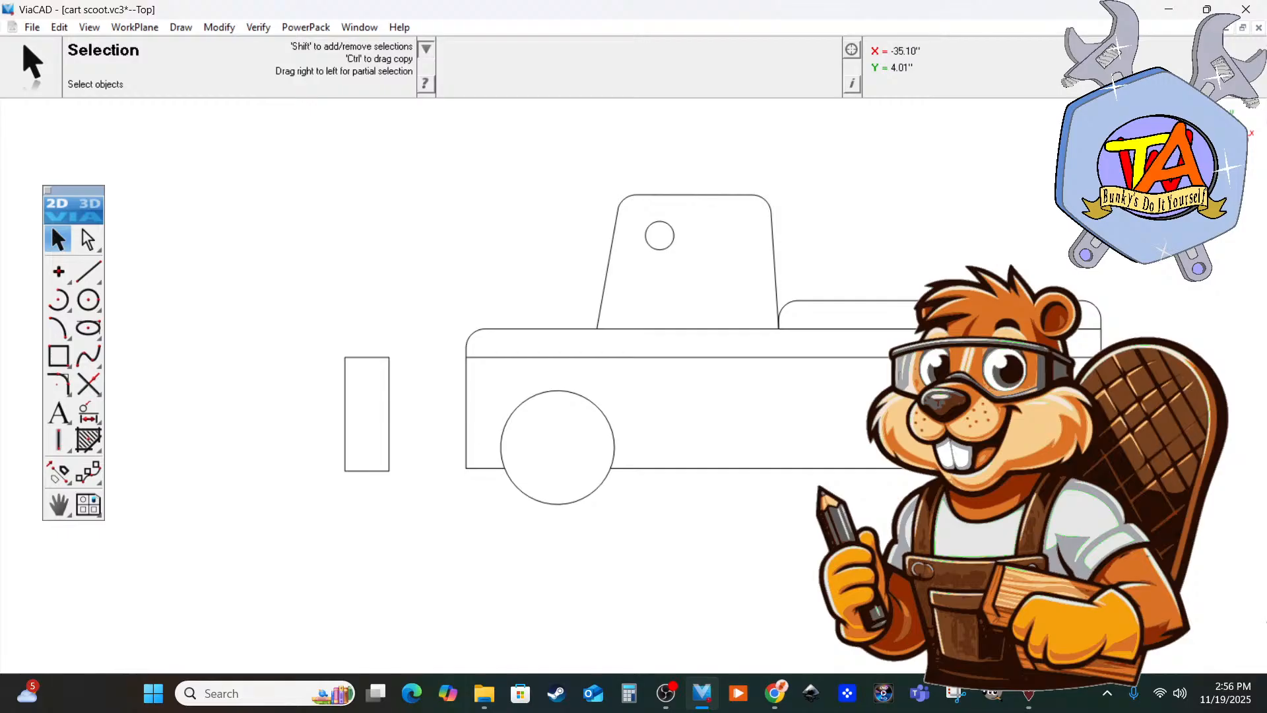
click(466, 418)
drag(596, 84, 571, 91)
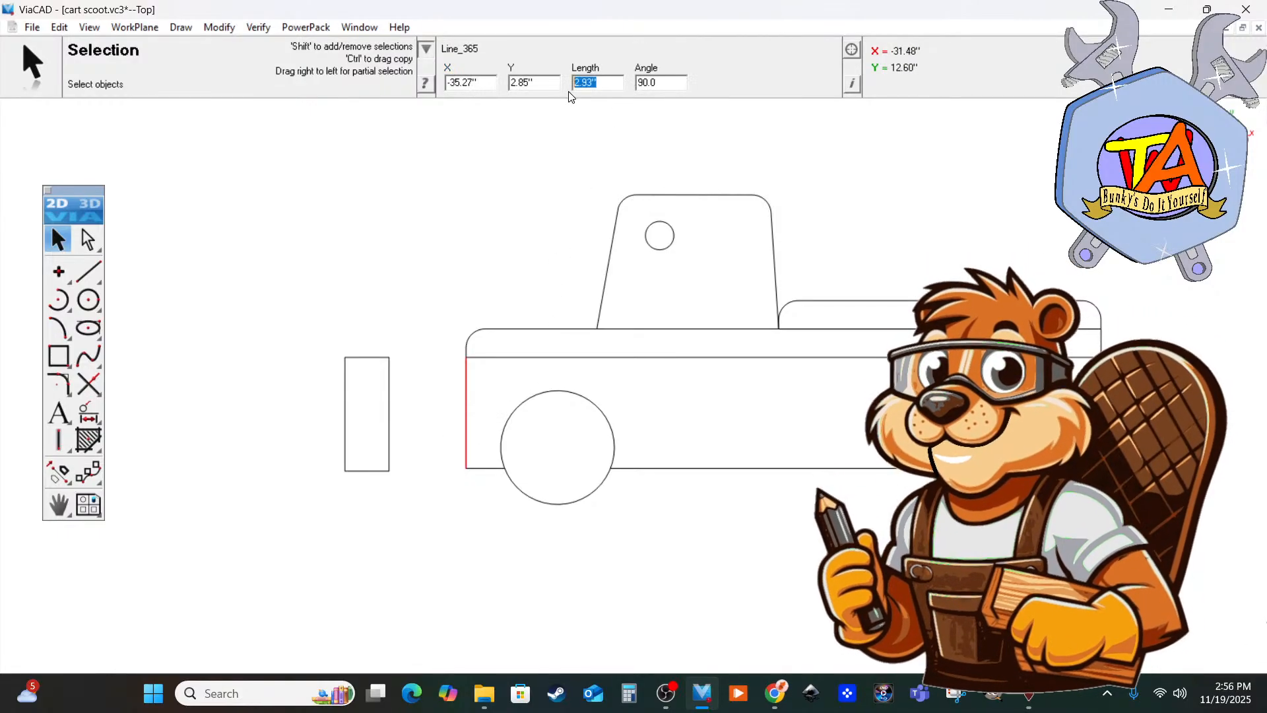
text(3)
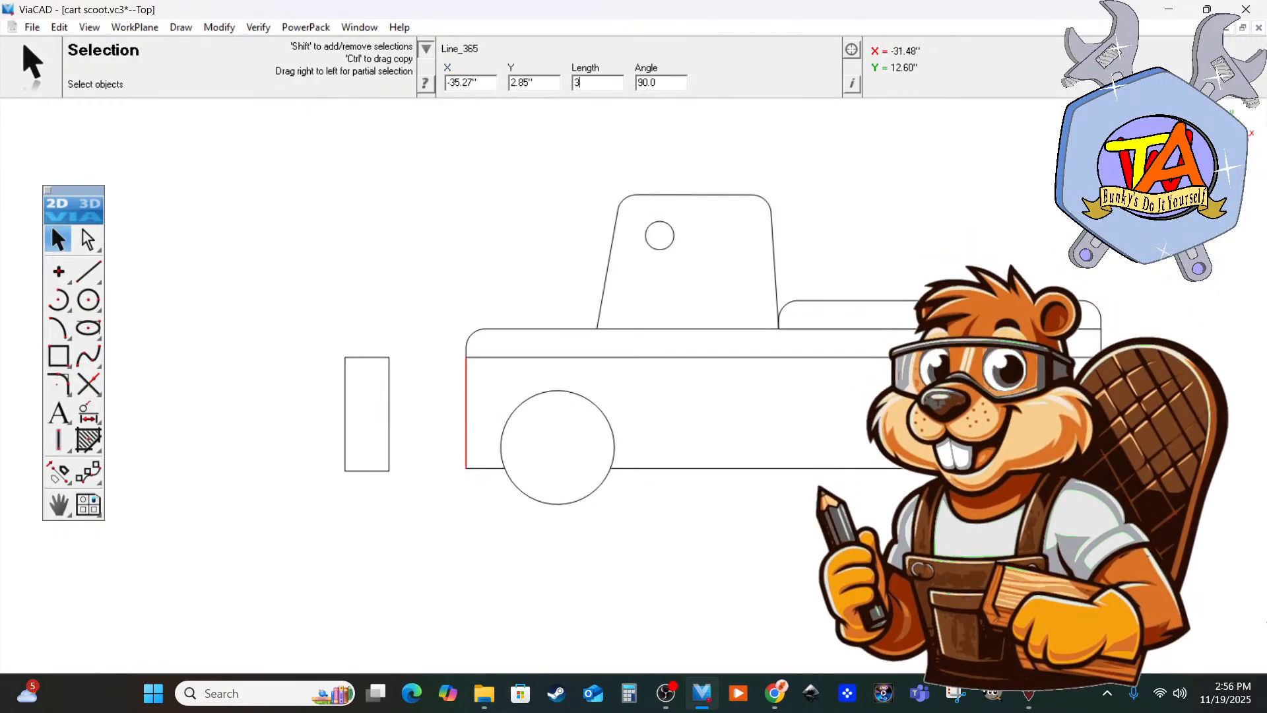
key(Return)
scroll(464, 459, up, 2)
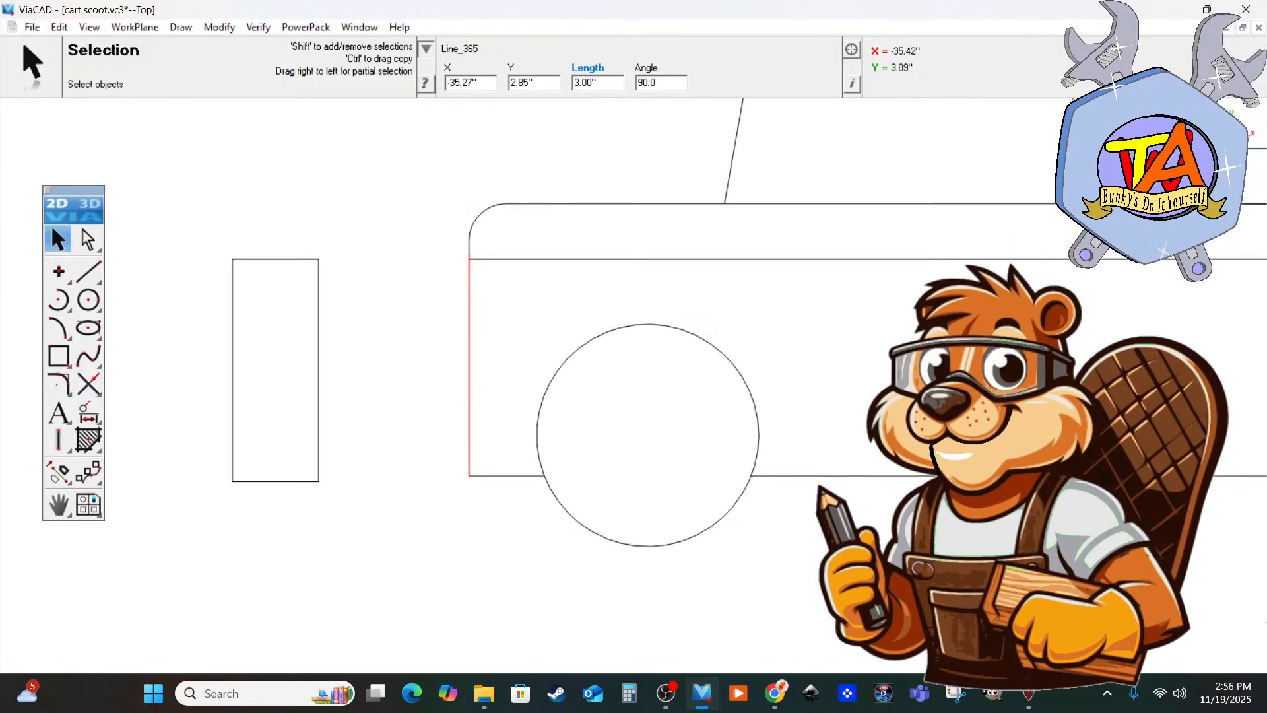
drag(469, 254, 469, 260)
scroll(551, 387, down, 4)
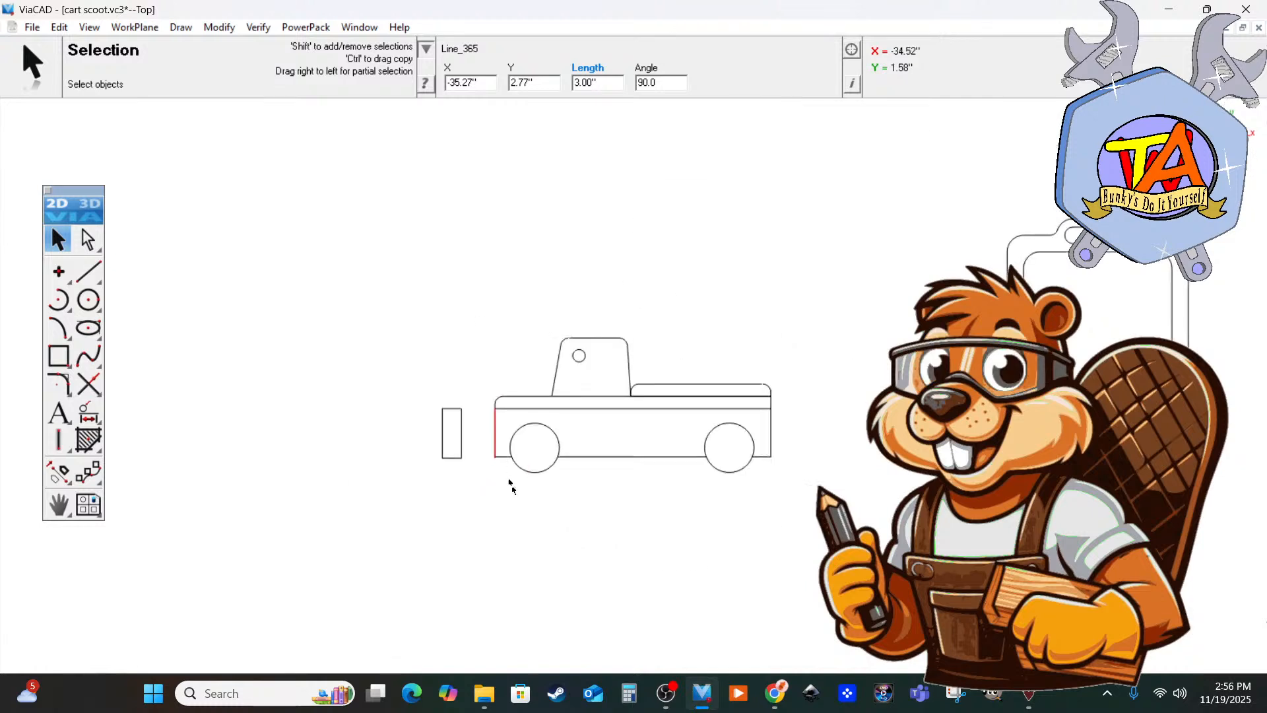
Move the body's bottom edge, both wheels and the rear edge's lower end down to the lower end of the front edge.
scroll(530, 499, up, 2)
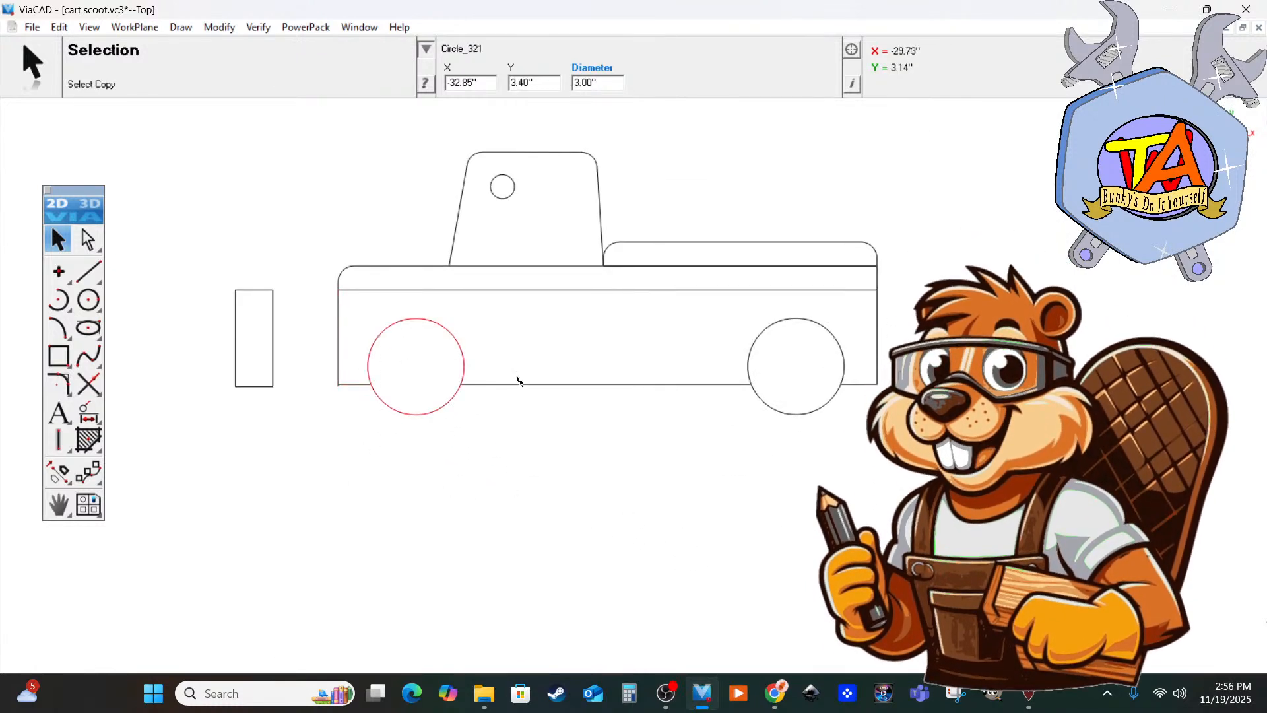
click(354, 384)
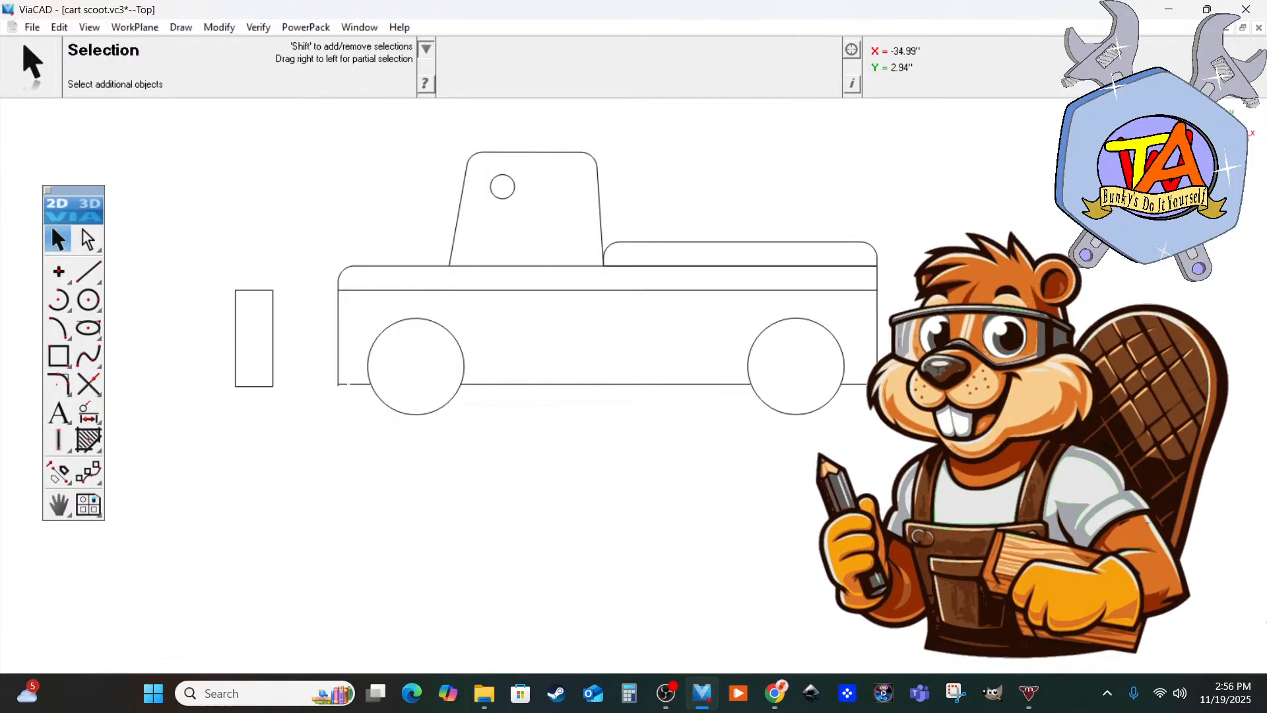
click(373, 342)
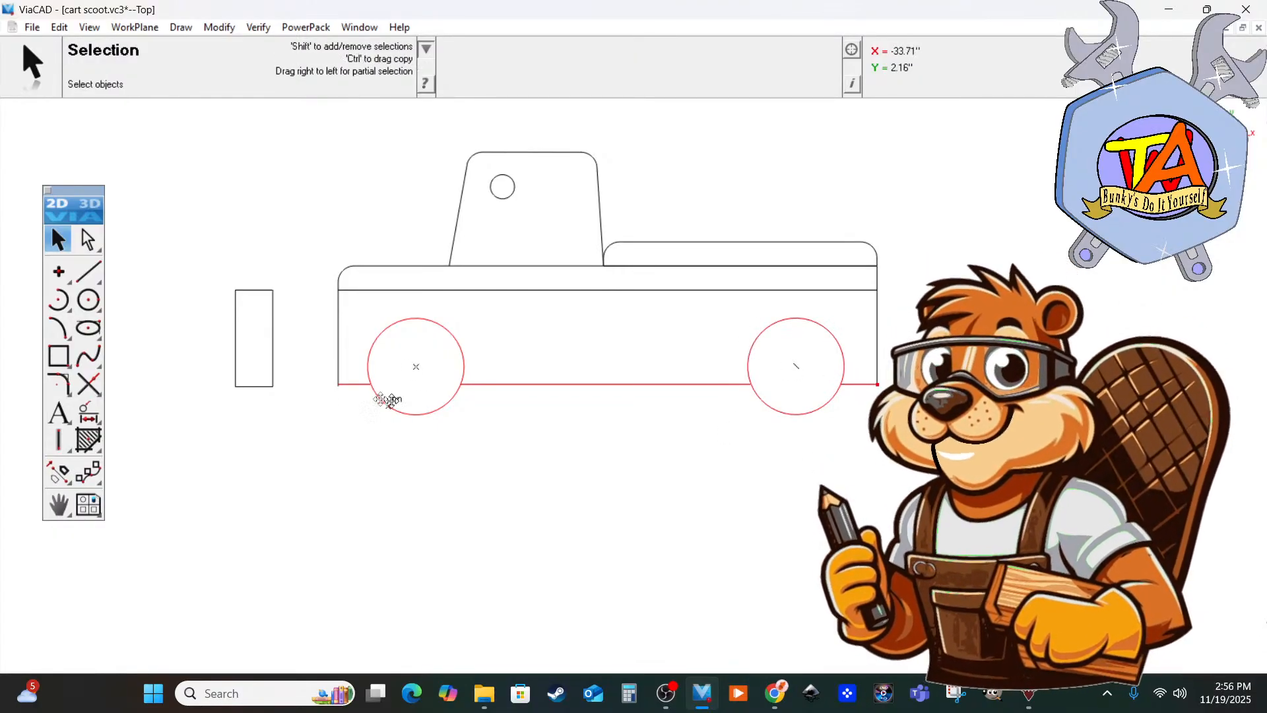
scroll(330, 402, down, 3)
scroll(328, 410, up, 3)
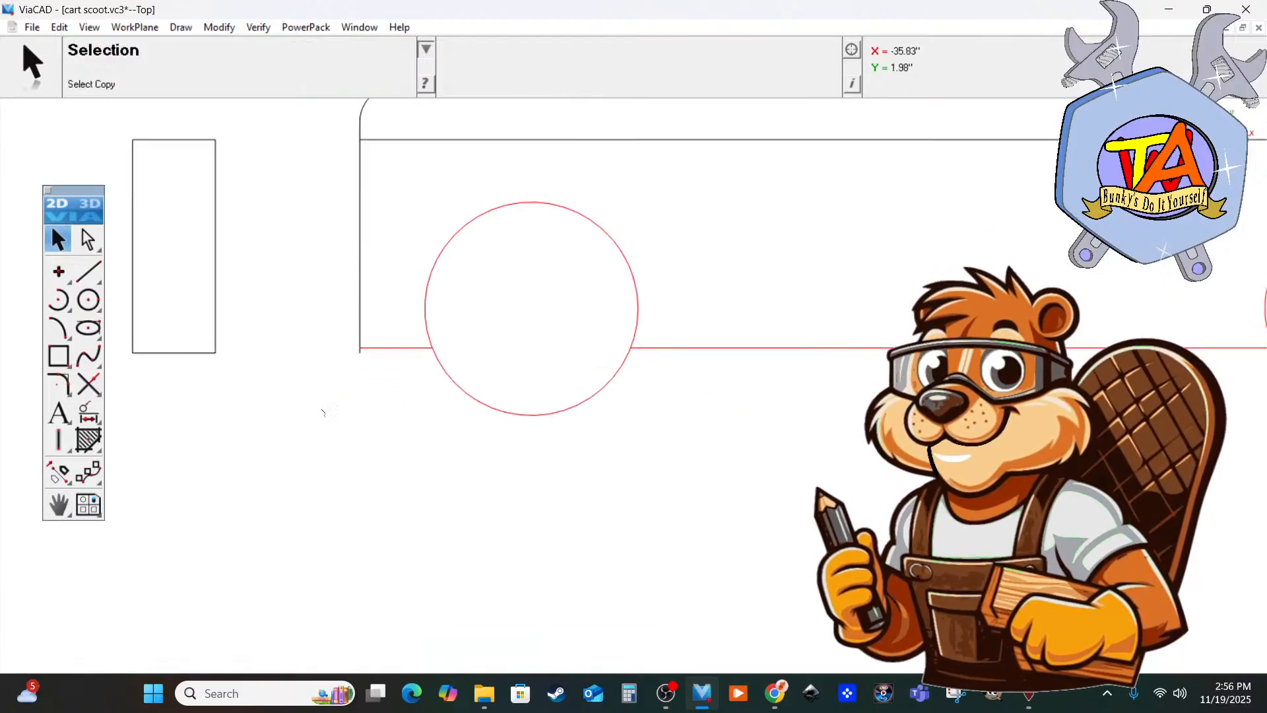
scroll(344, 367, up, 2)
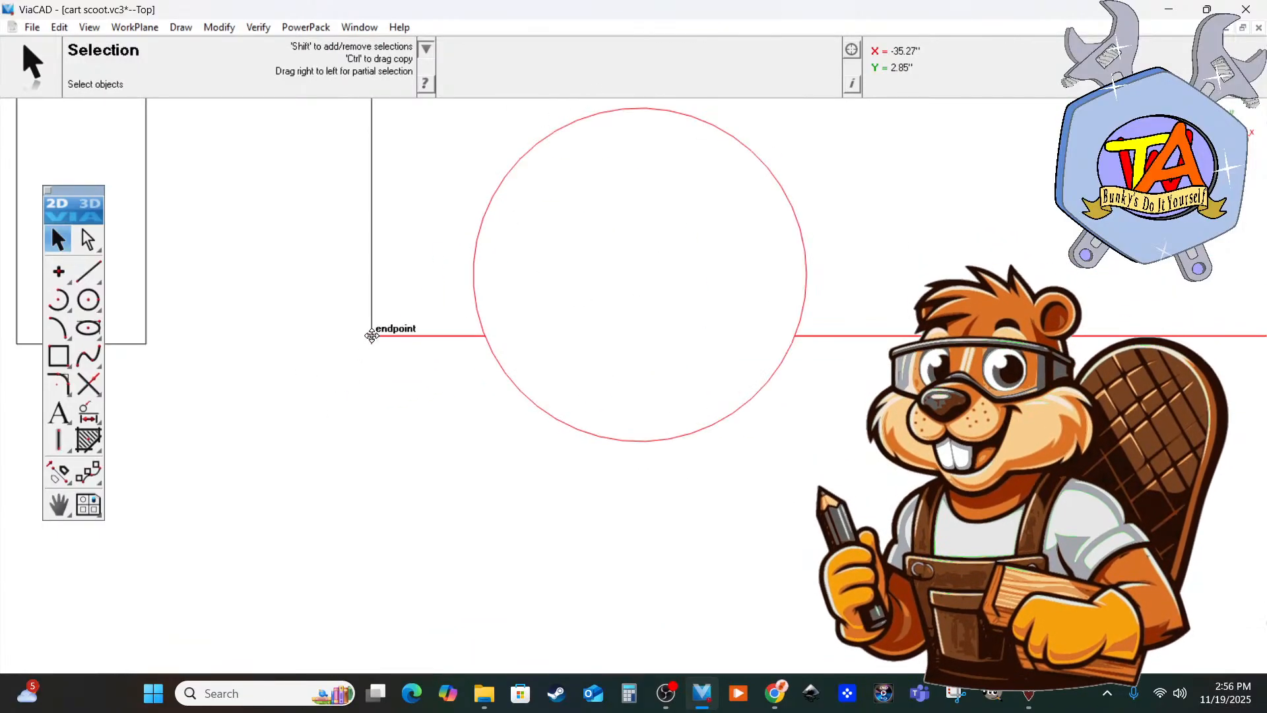
drag(371, 335, 368, 346)
scroll(367, 348, down, 2)
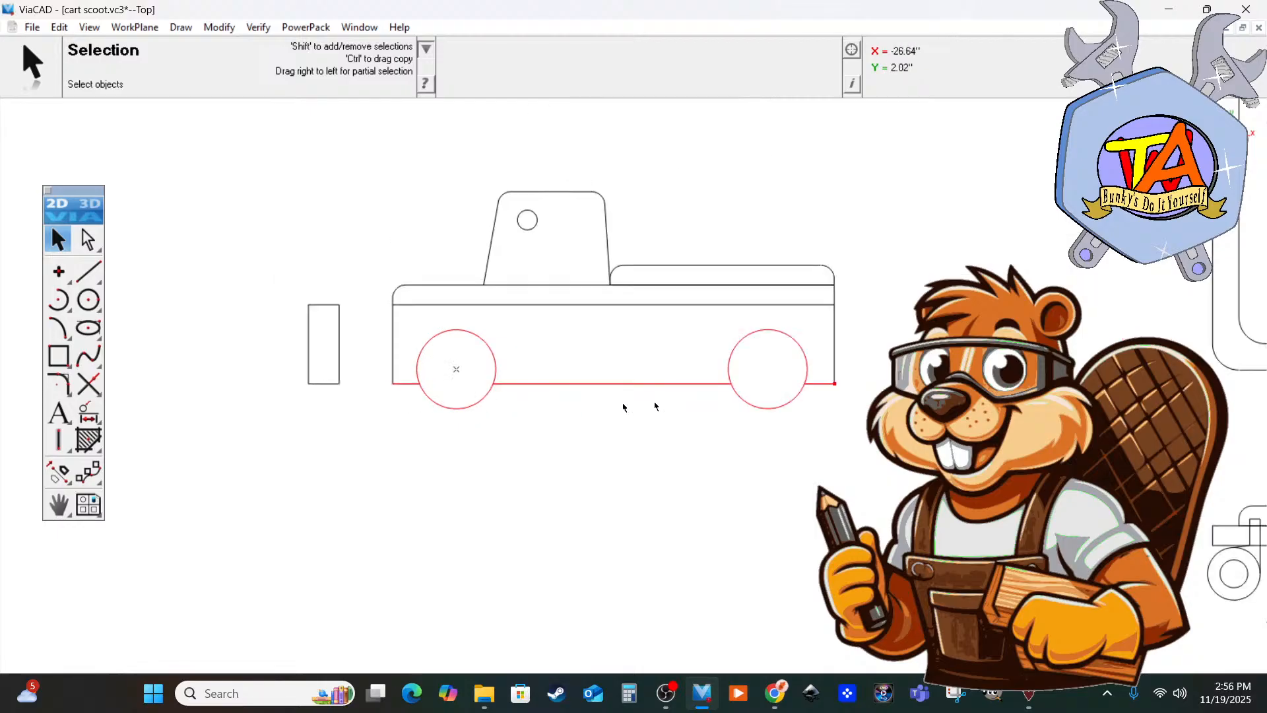
click(827, 406)
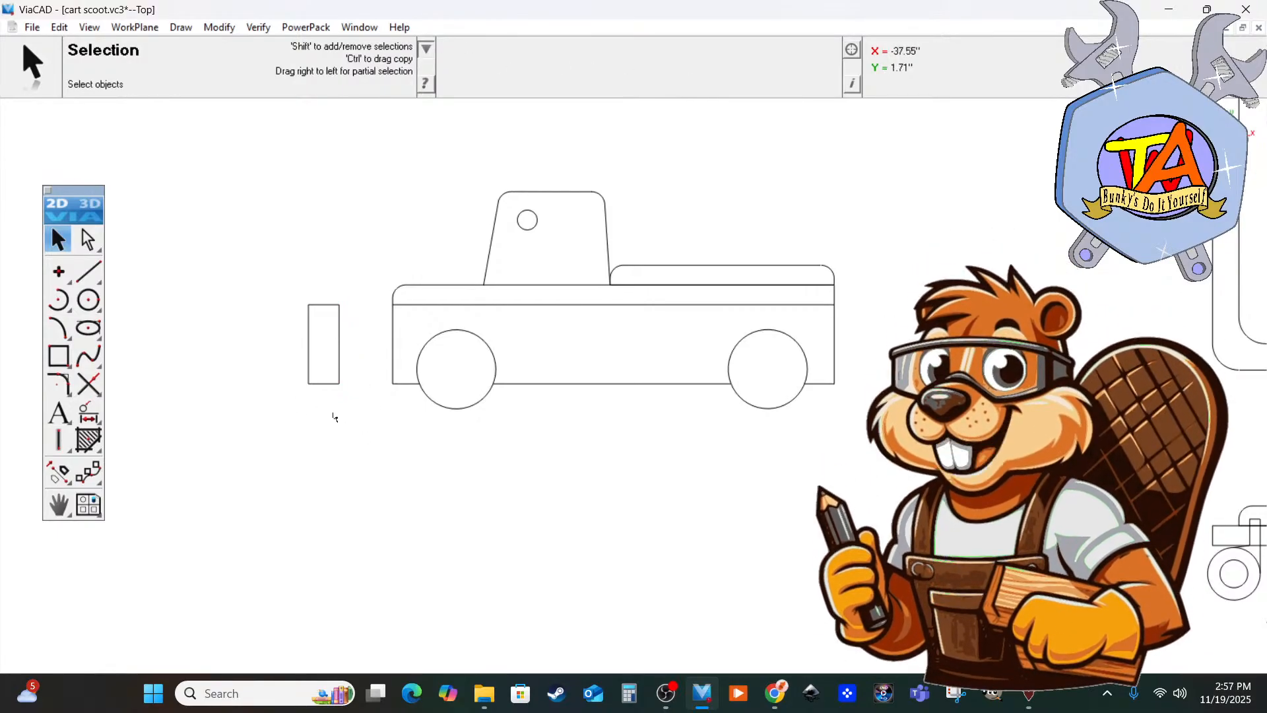
Fillet the front and rear lower corners of the truck body with a 0.50-inch radius.
scroll(279, 413, down, 2)
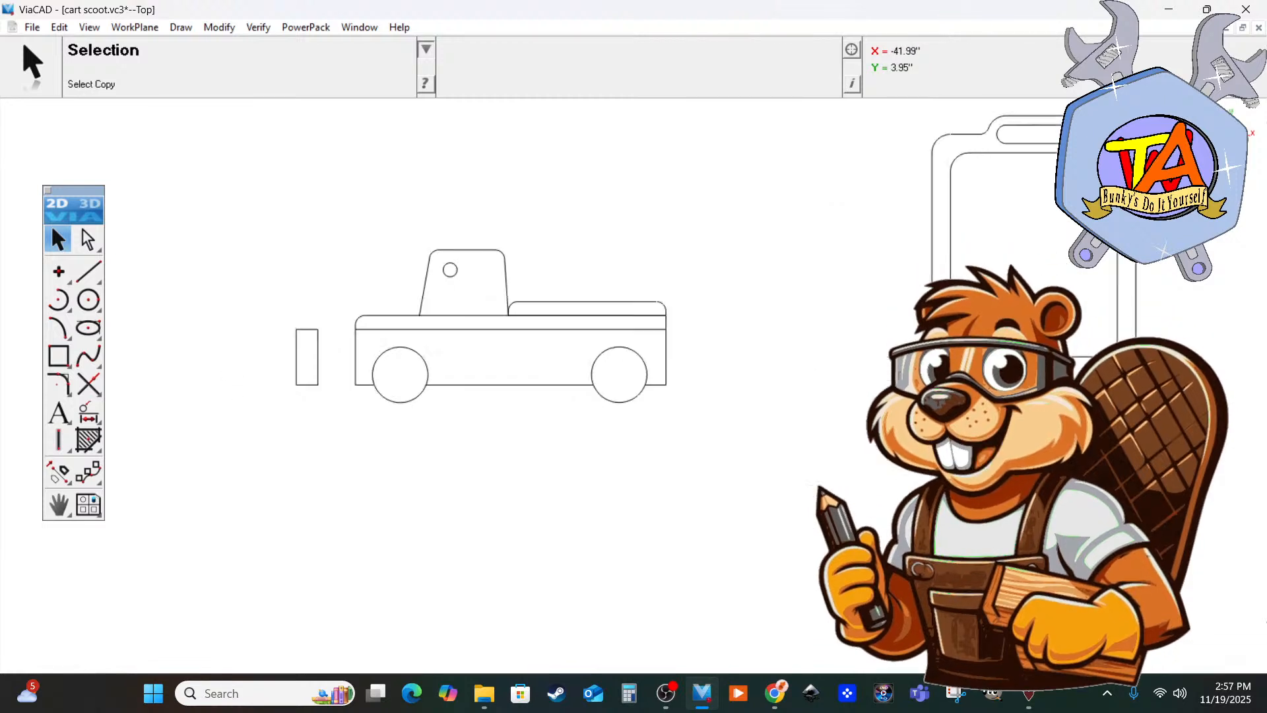
scroll(230, 365, up, 2)
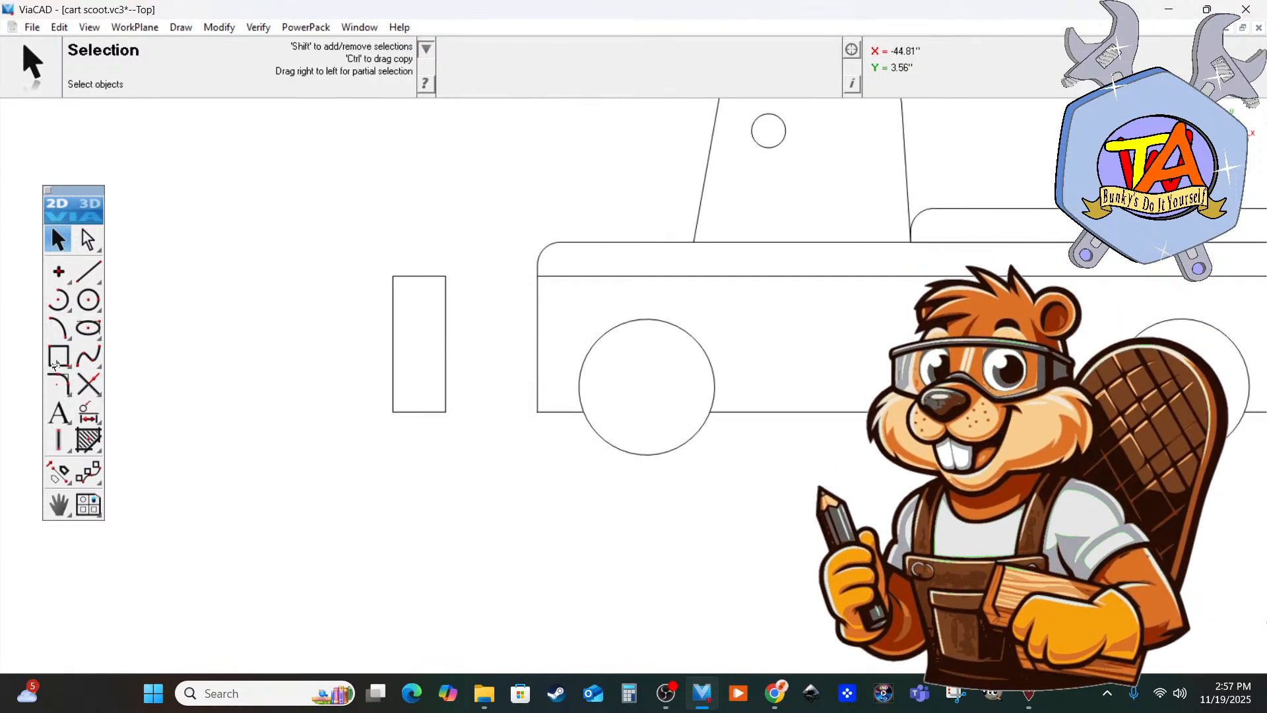
click(65, 389)
click(562, 411)
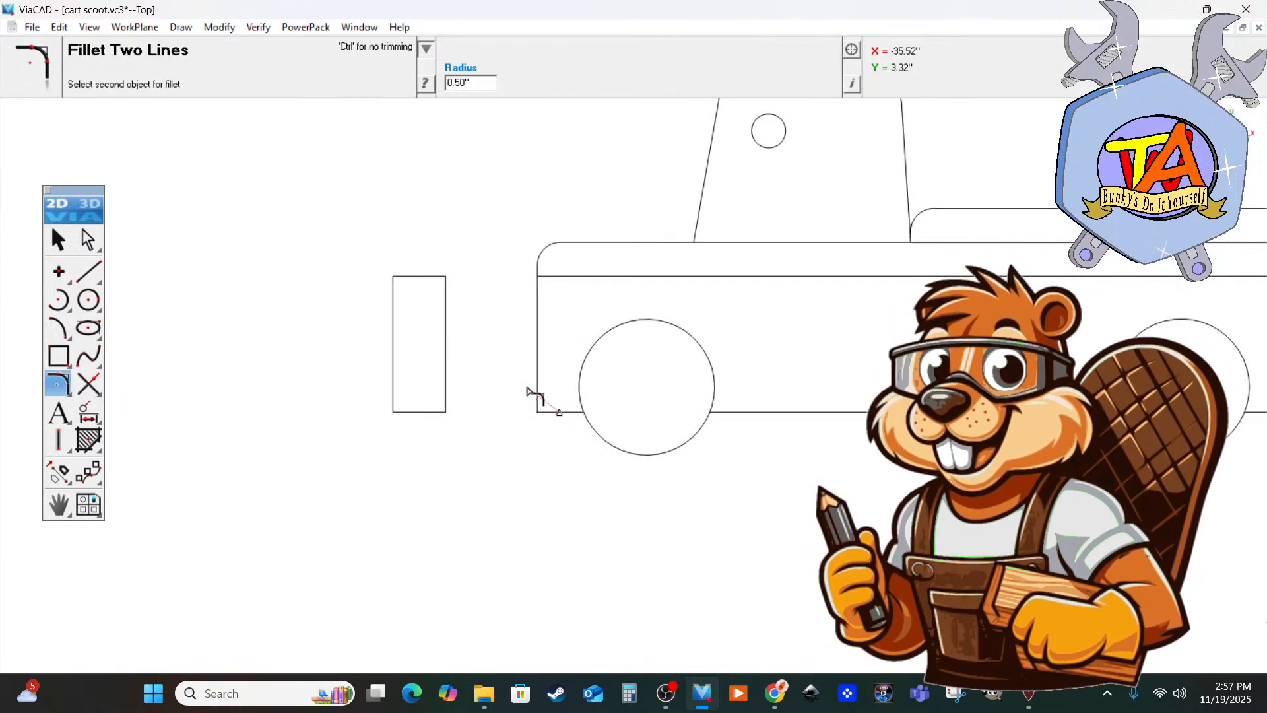
click(538, 390)
scroll(638, 421, up, 2)
scroll(637, 421, down, 4)
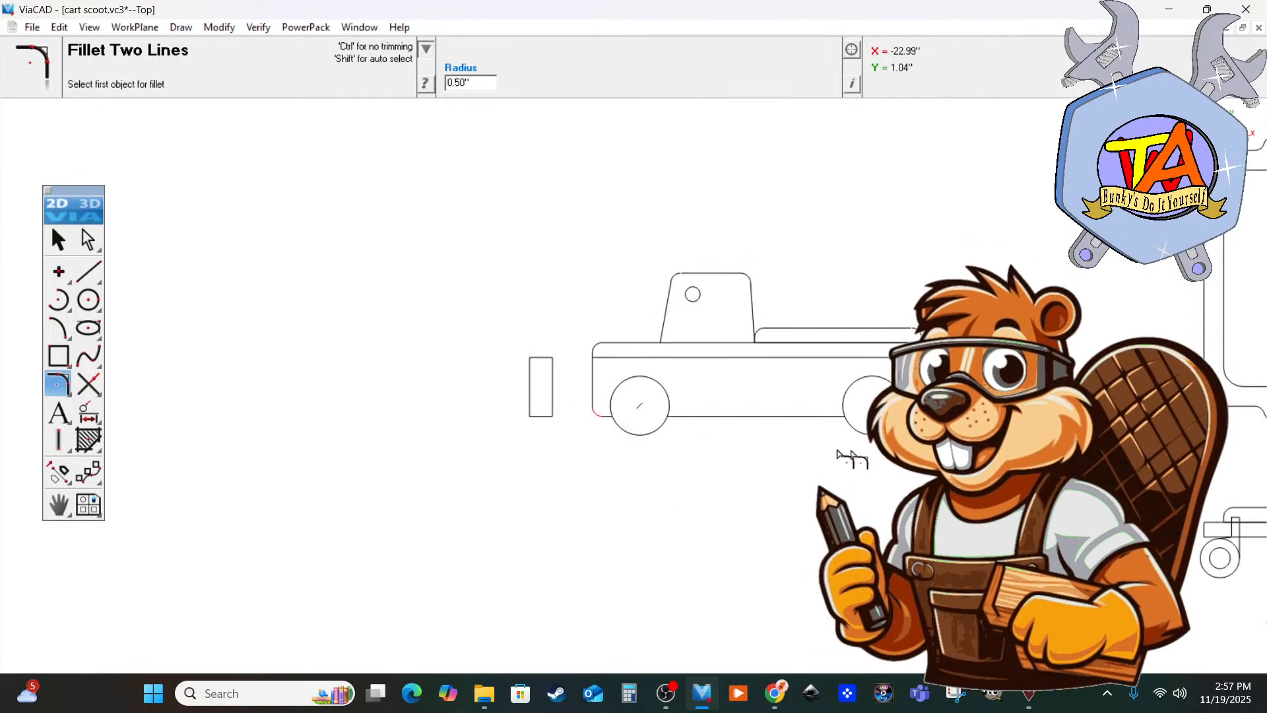
click(910, 416)
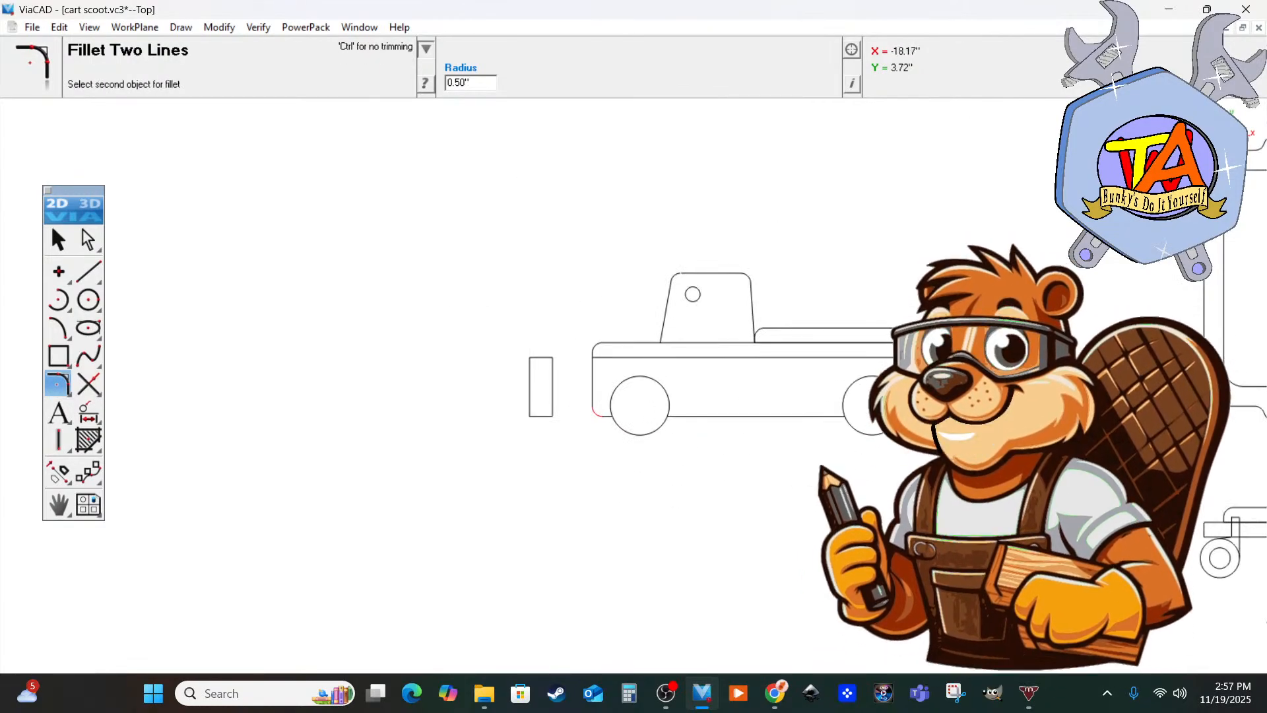
click(923, 394)
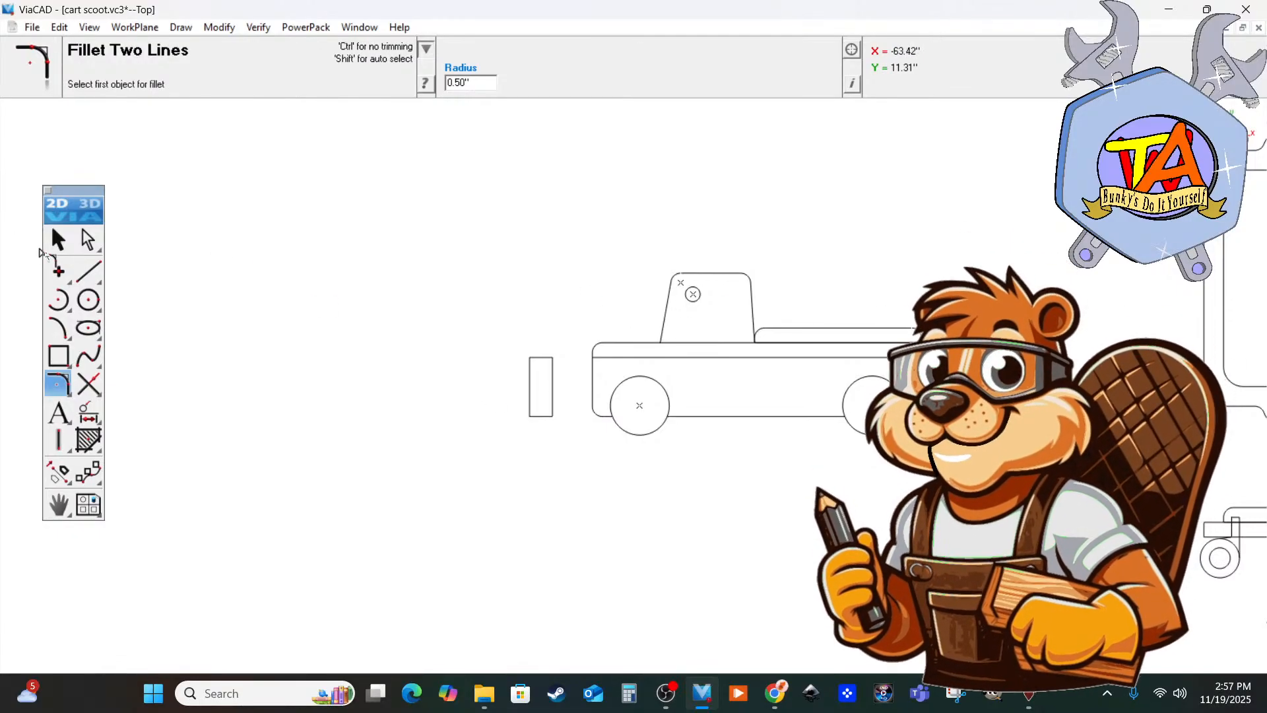
click(58, 241)
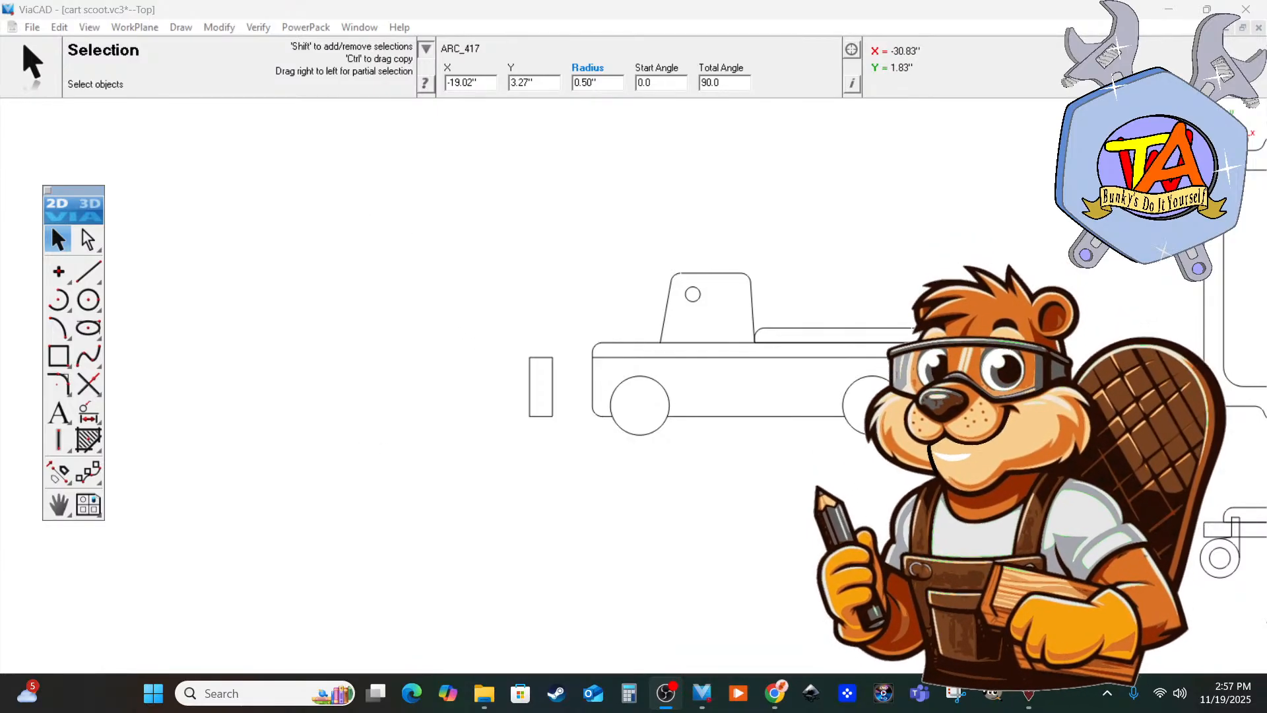
scroll(465, 423, up, 5)
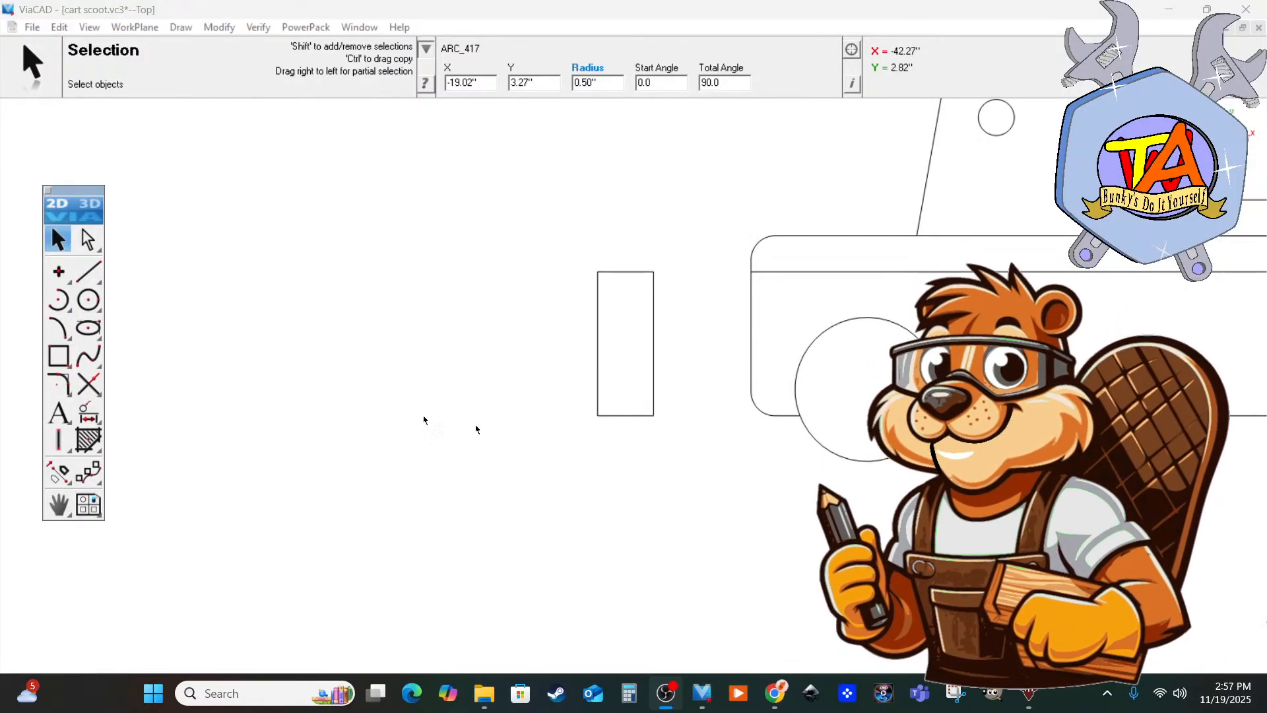
click(89, 300)
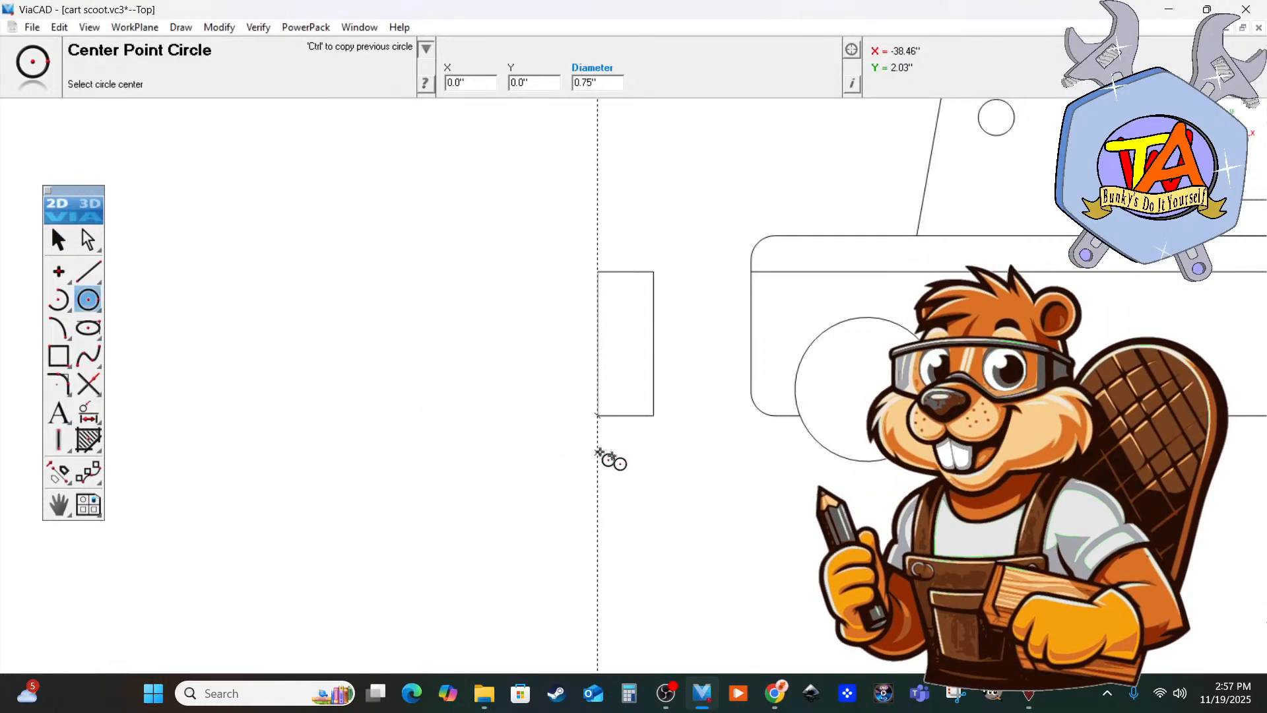
click(656, 461)
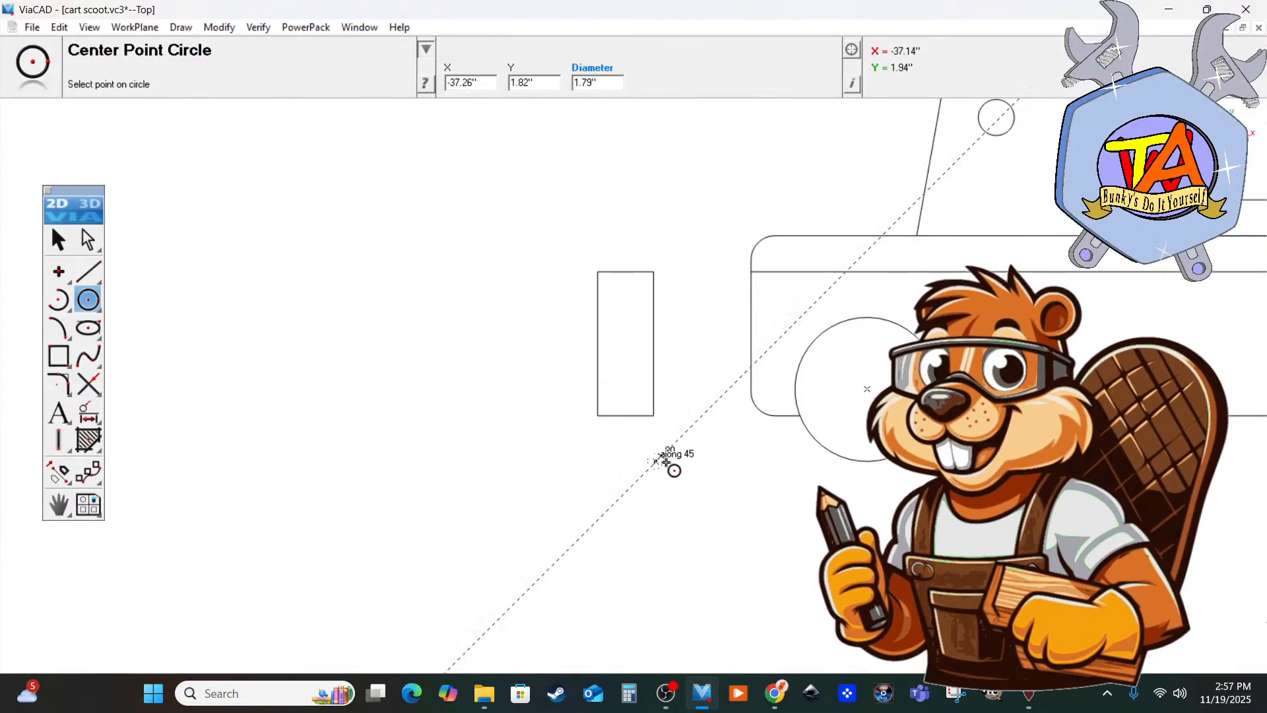
key(Escape)
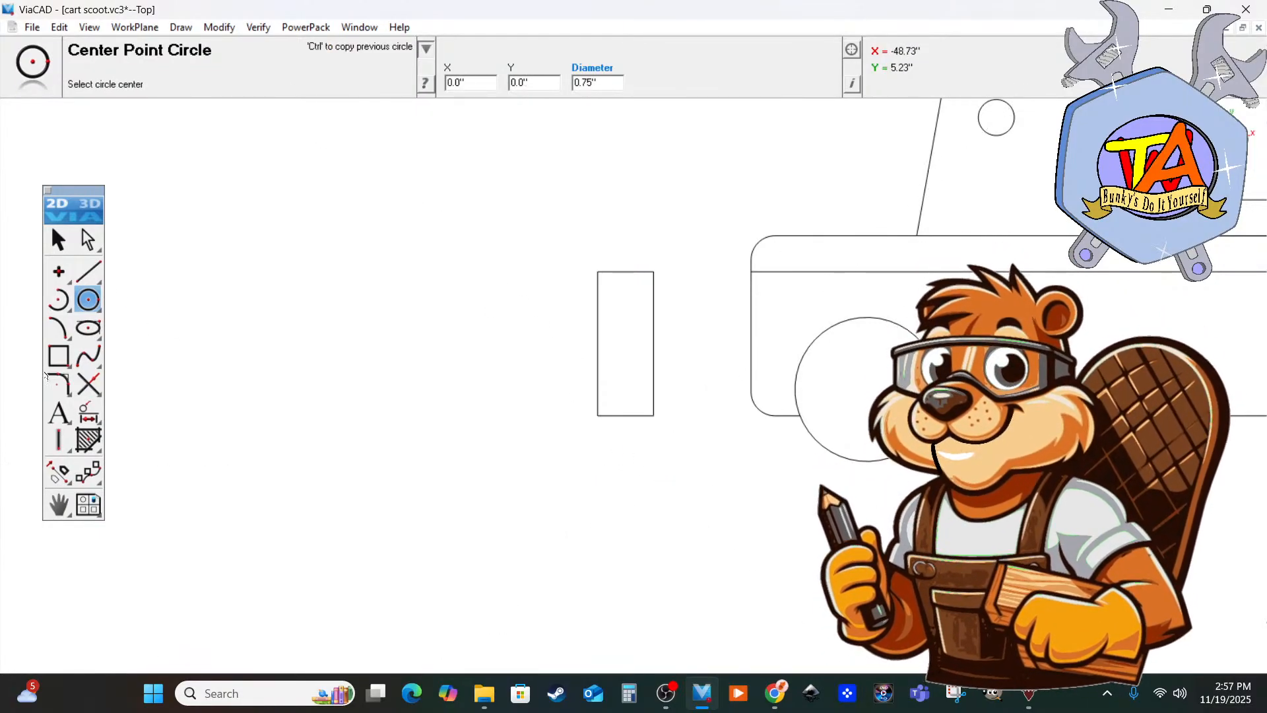
Draw a rectangle about 0.85 inch wide and 3 inches high against the front rectangle's truck-facing side, level with the wheel's top and bottom.
click(58, 355)
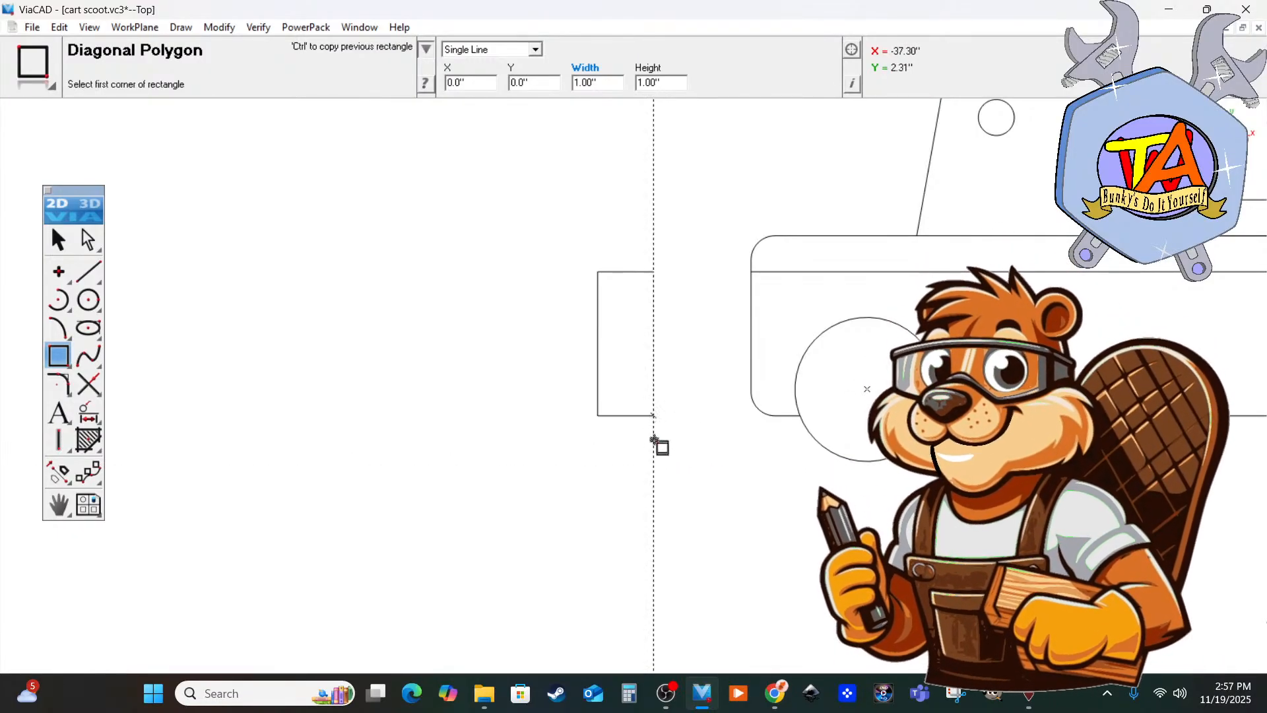
click(653, 460)
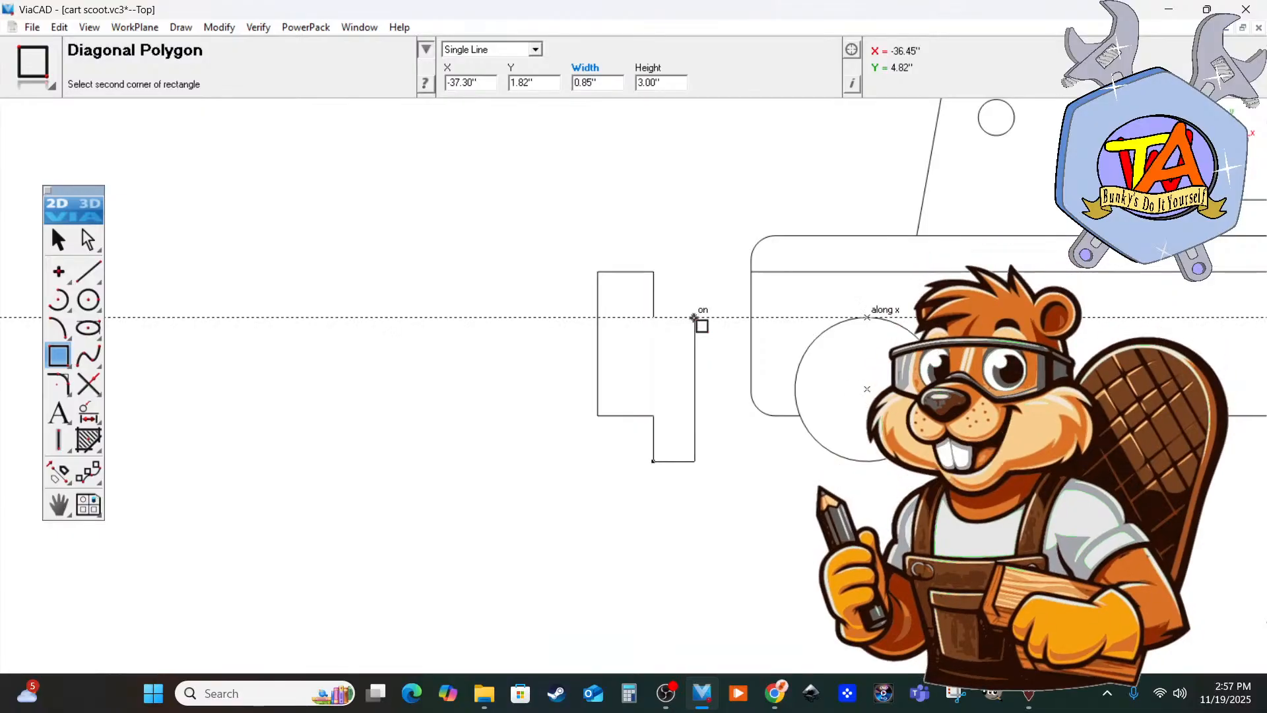
click(694, 318)
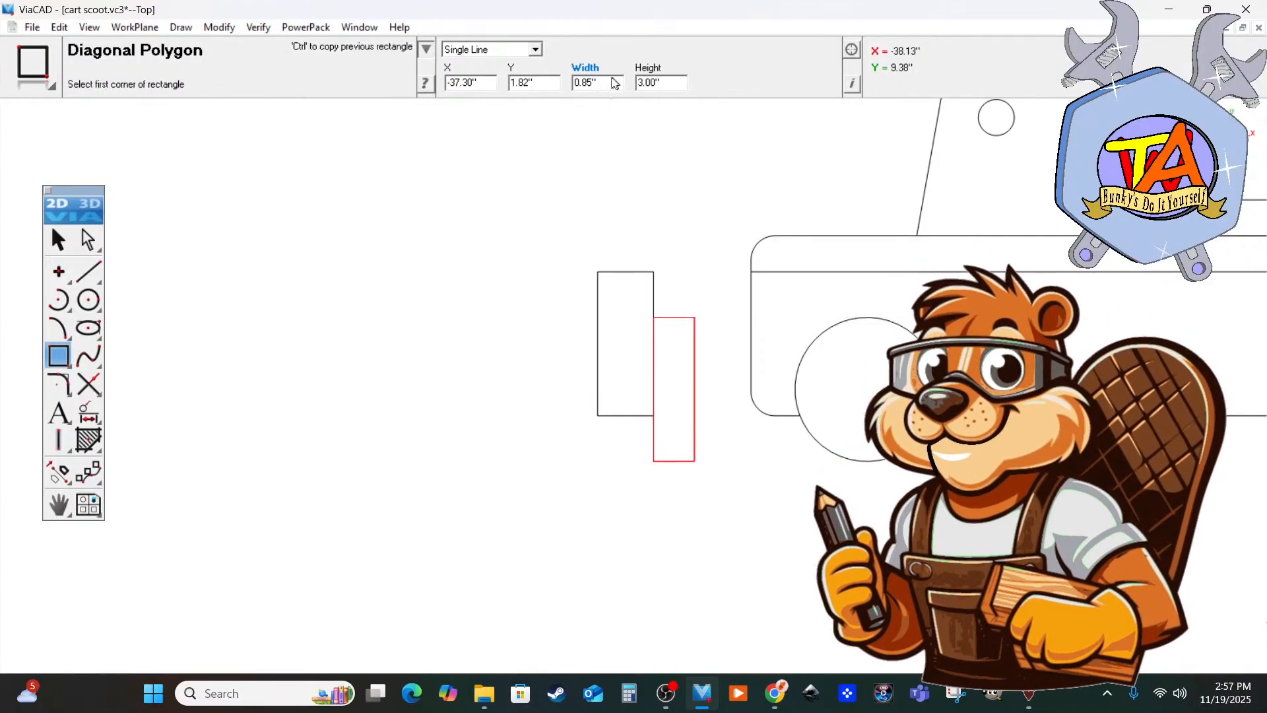
drag(589, 82, 573, 82)
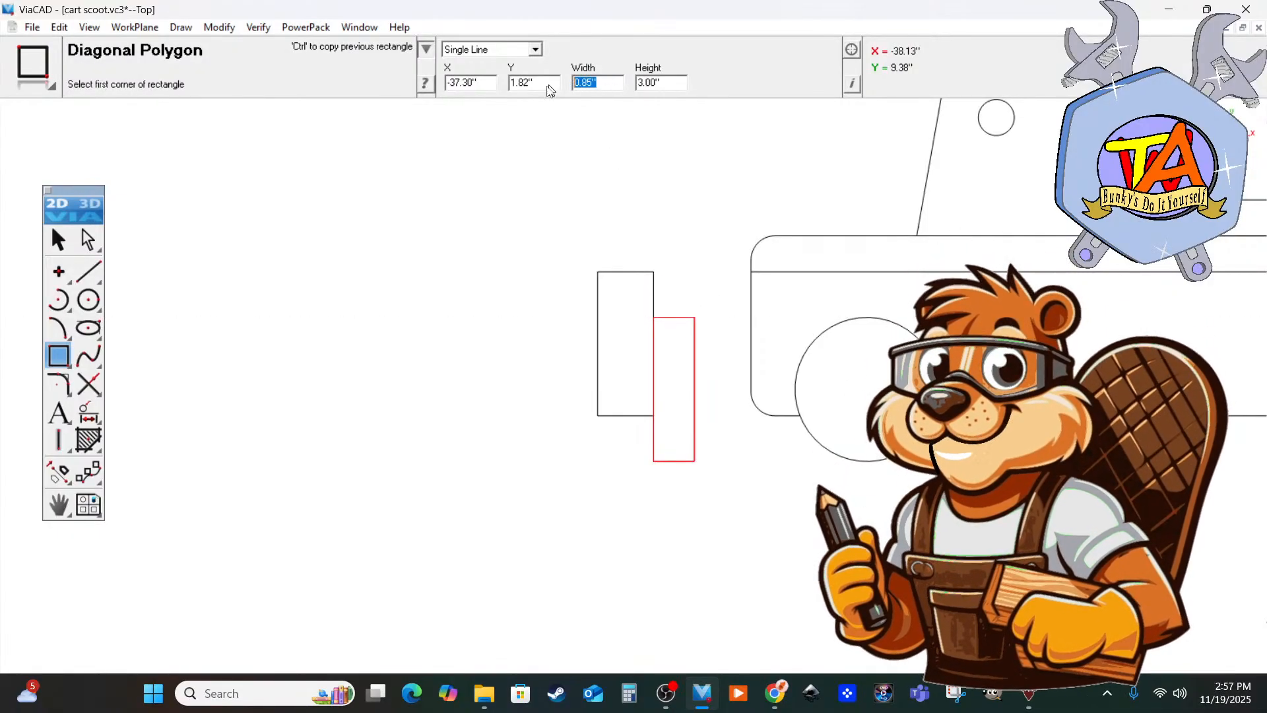
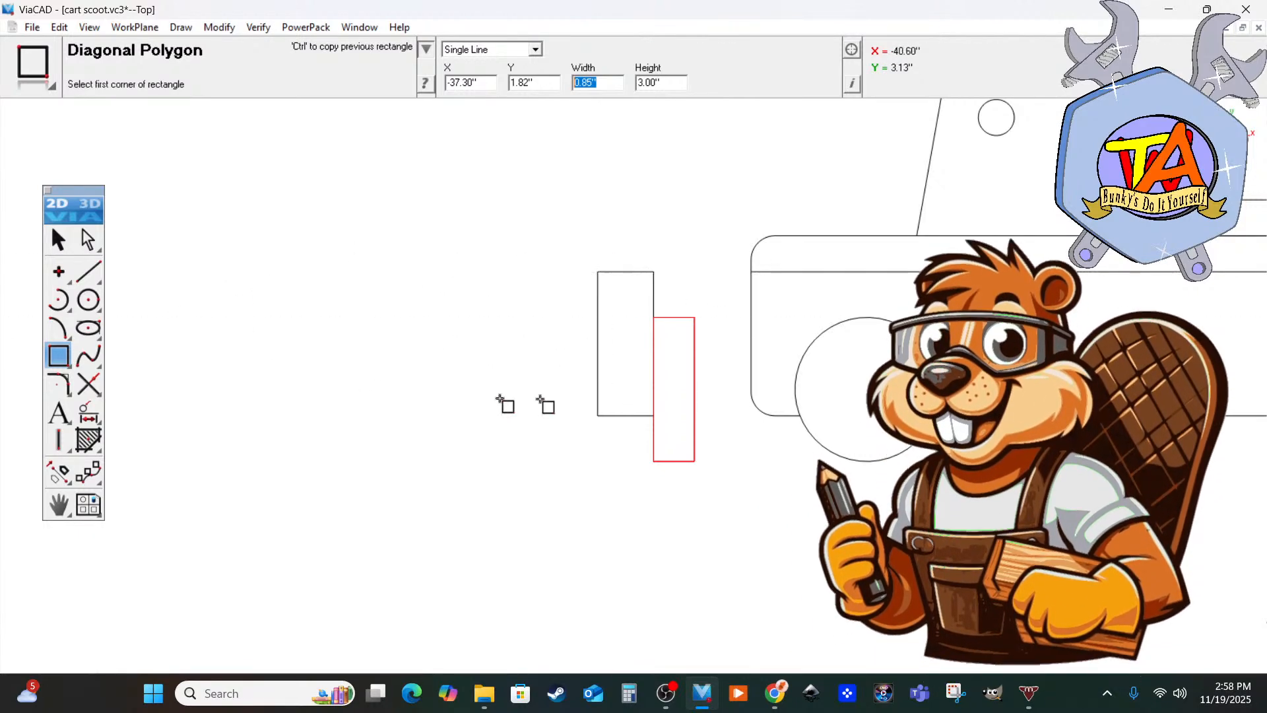
Draw a horizontal line 1.16 inches long across the front rectangle at the height of the wheel's center.
click(93, 271)
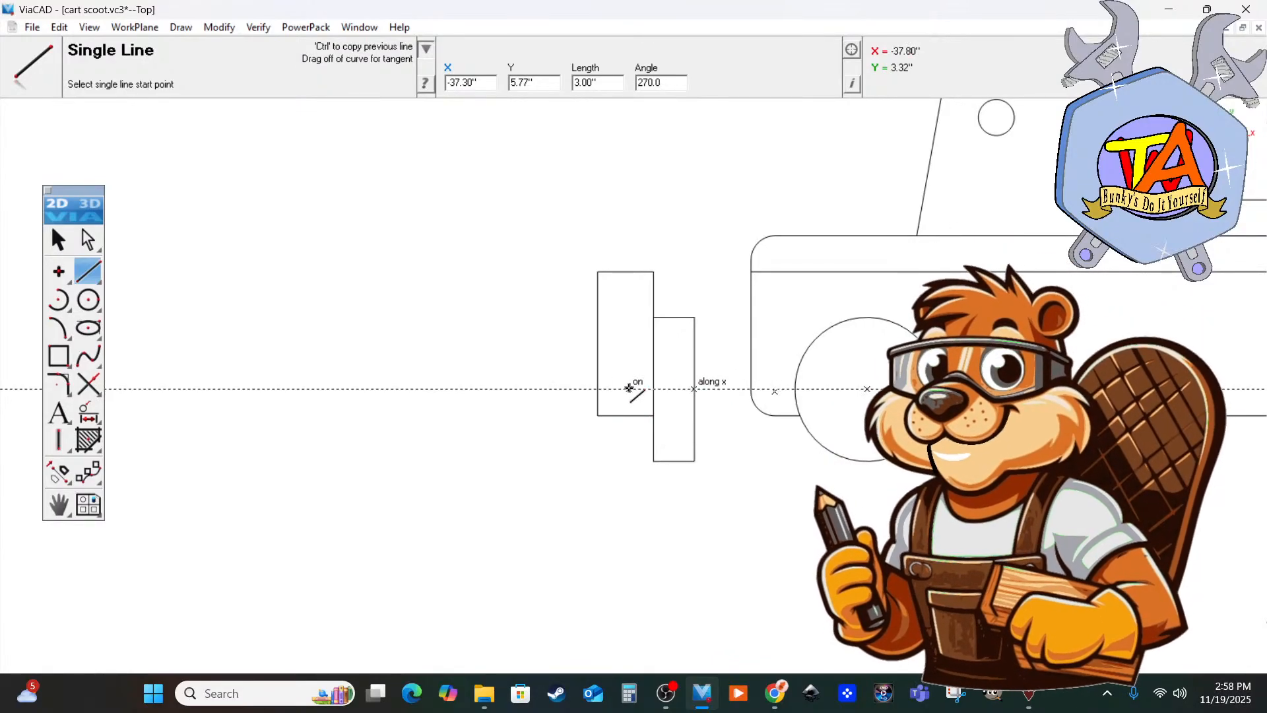
click(599, 388)
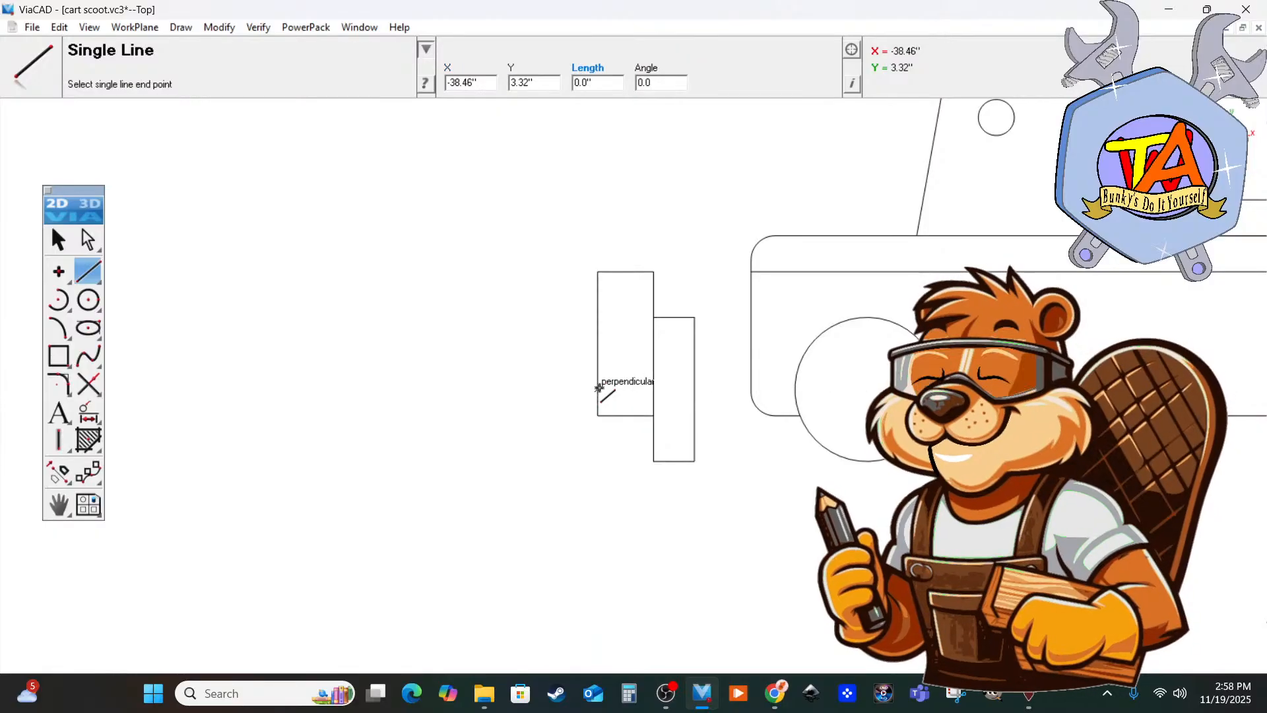
click(653, 388)
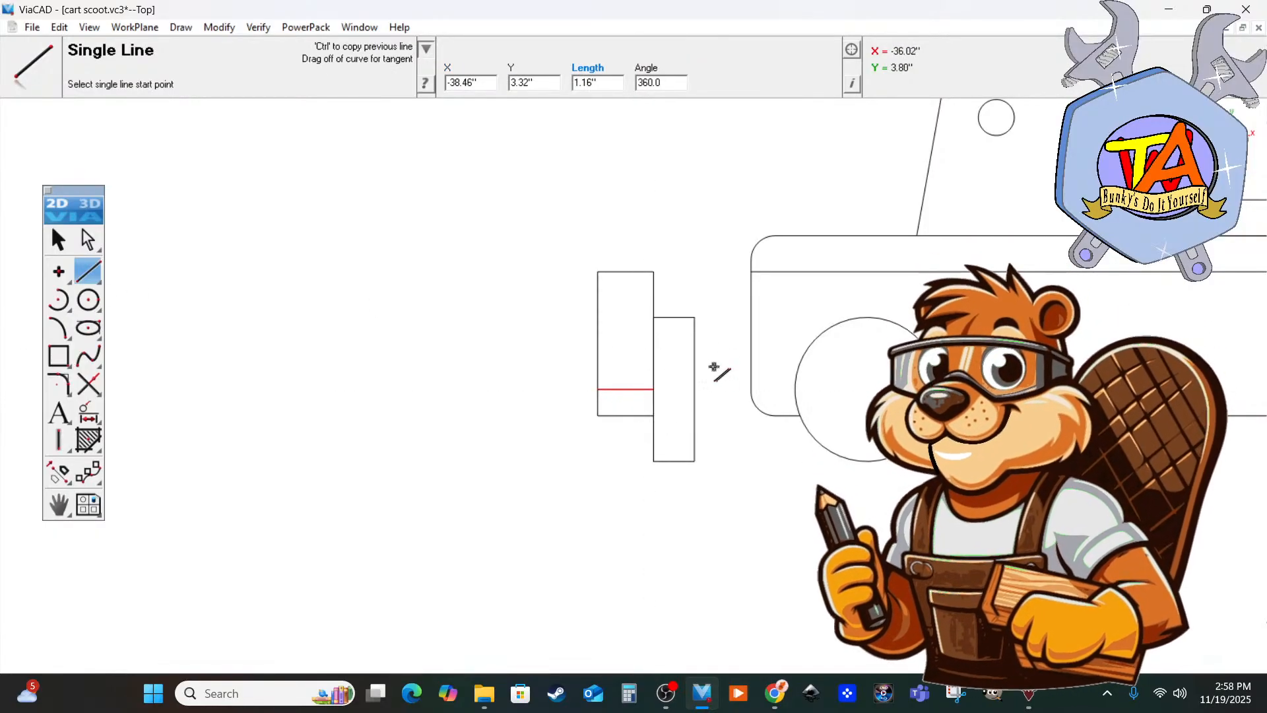
Move the wheel rectangle away from the front body rectangle horizontally, leaving a gap of about 0.13 inch between them.
scroll(722, 409, up, 3)
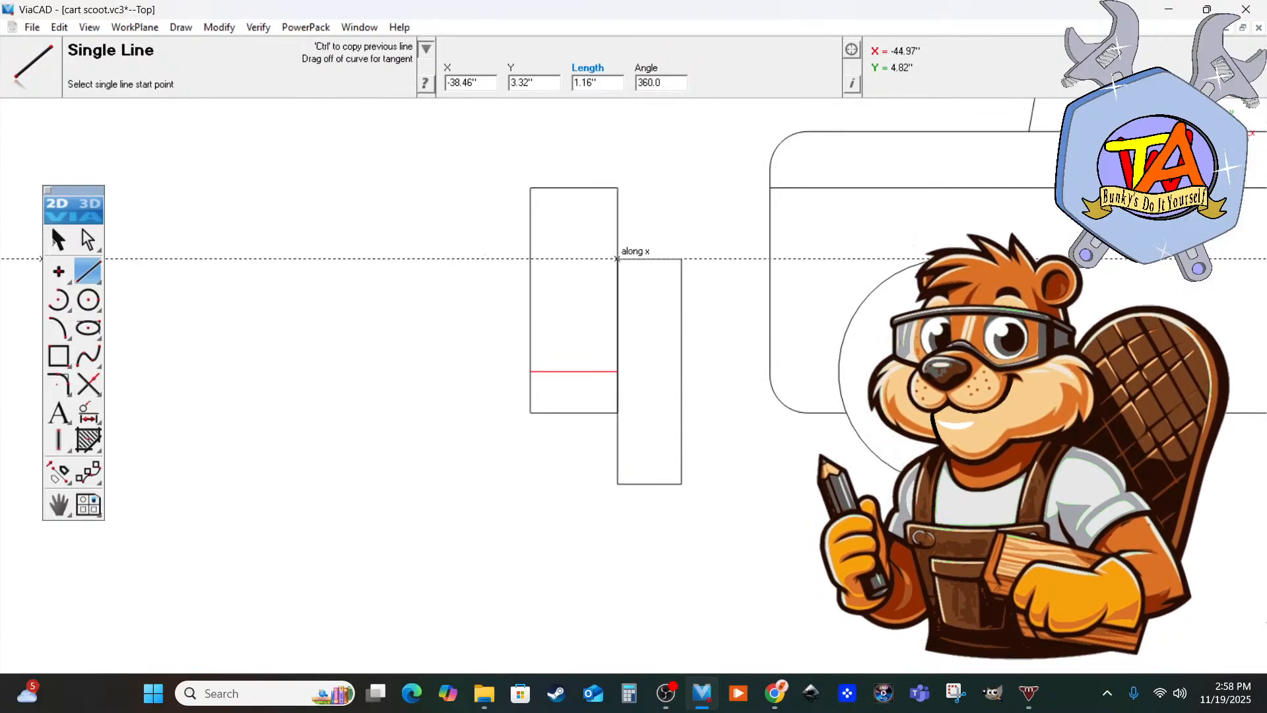
click(57, 240)
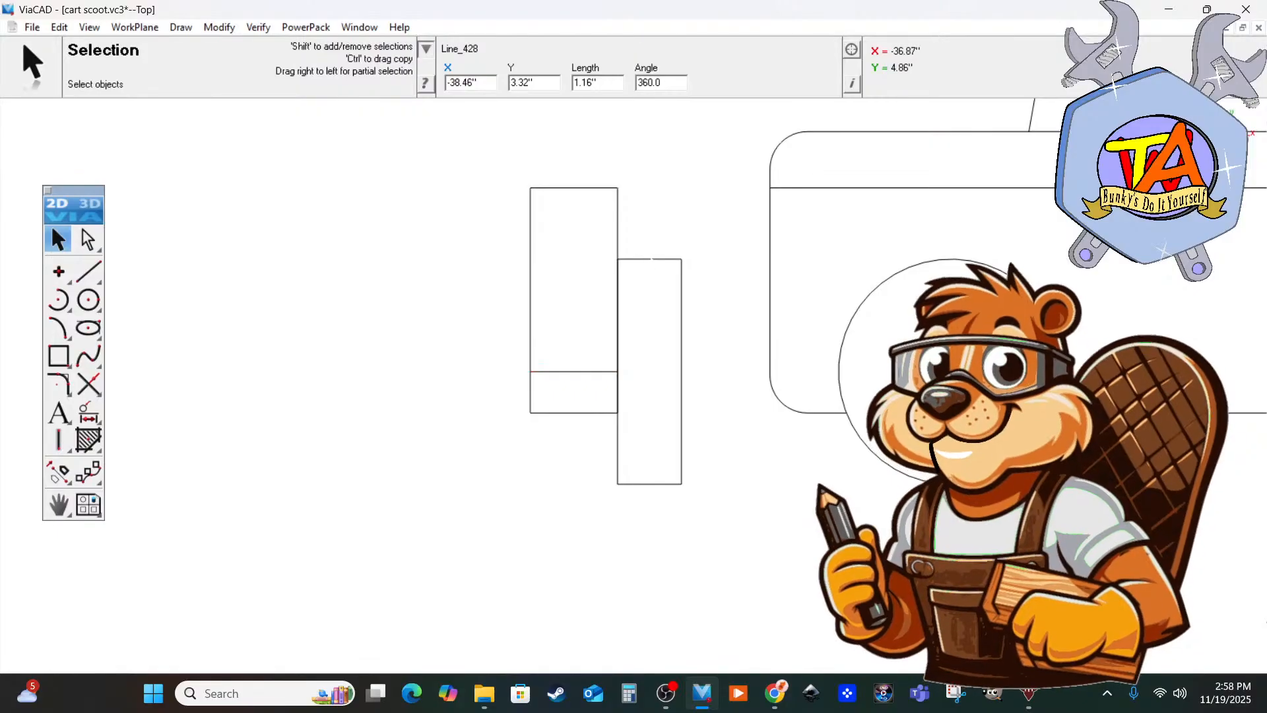
click(652, 259)
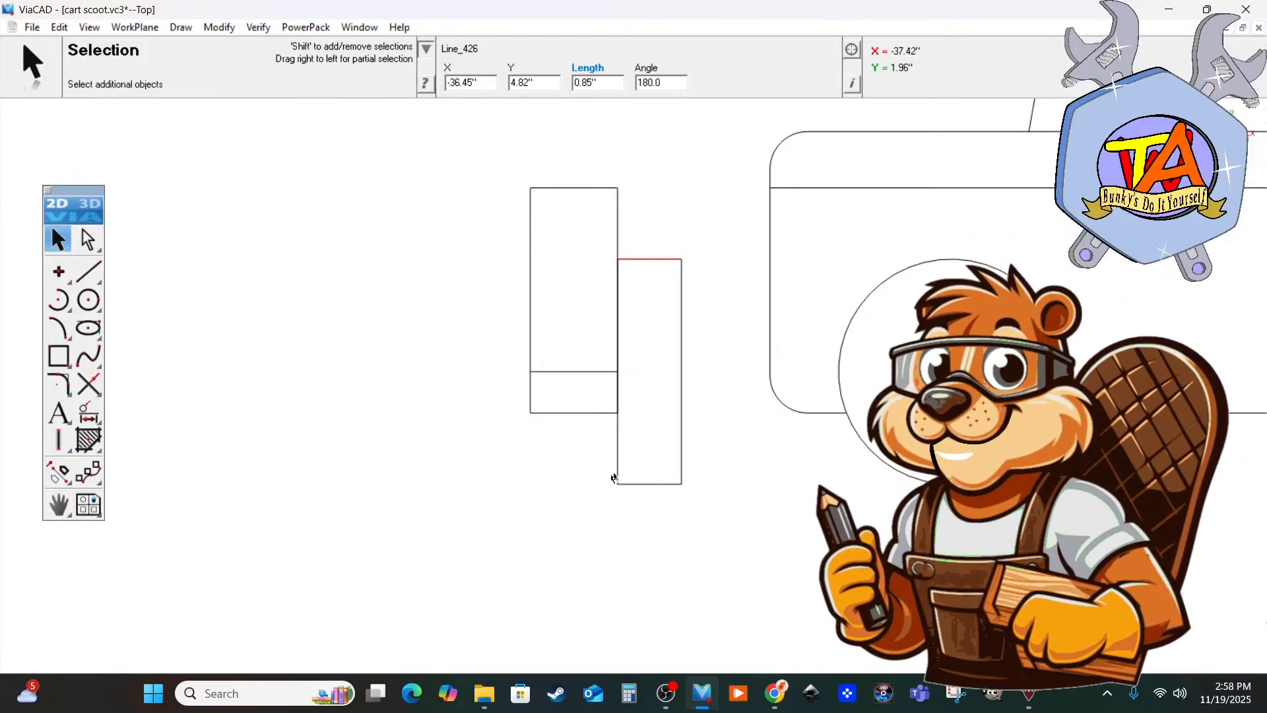
shift+click(619, 462)
shift+click(653, 484)
shift+click(681, 424)
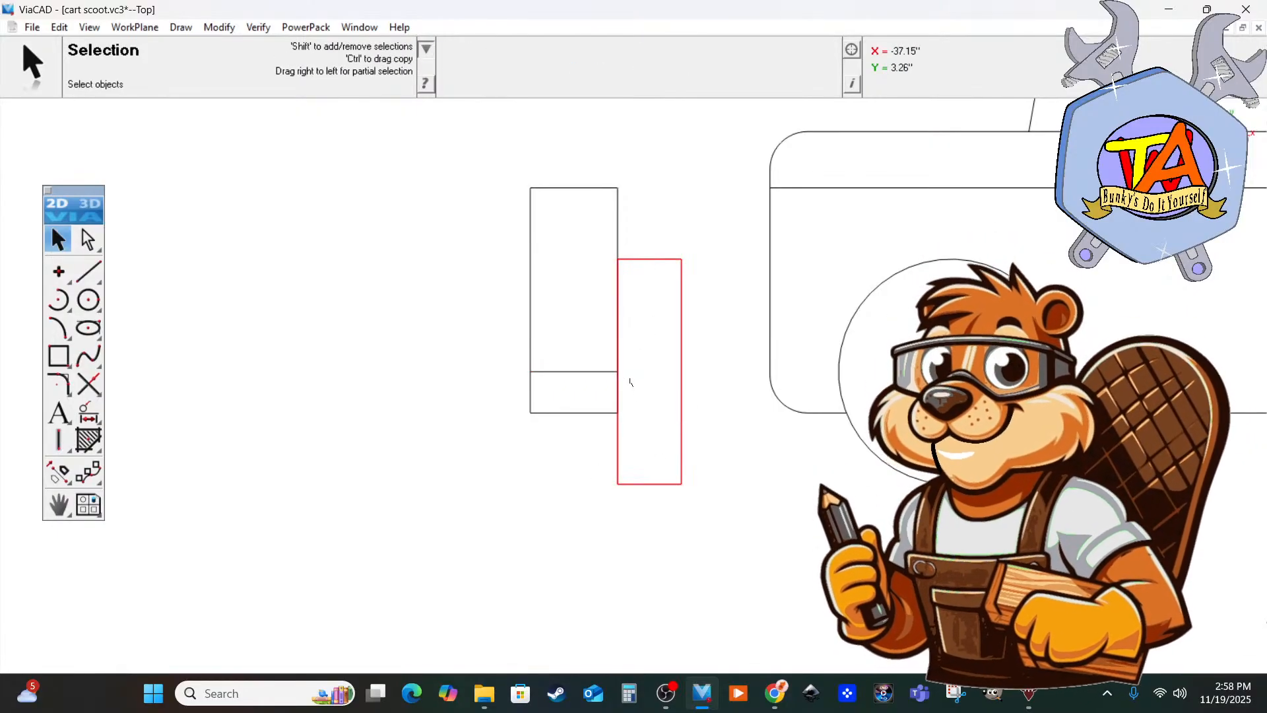
drag(617, 371, 627, 374)
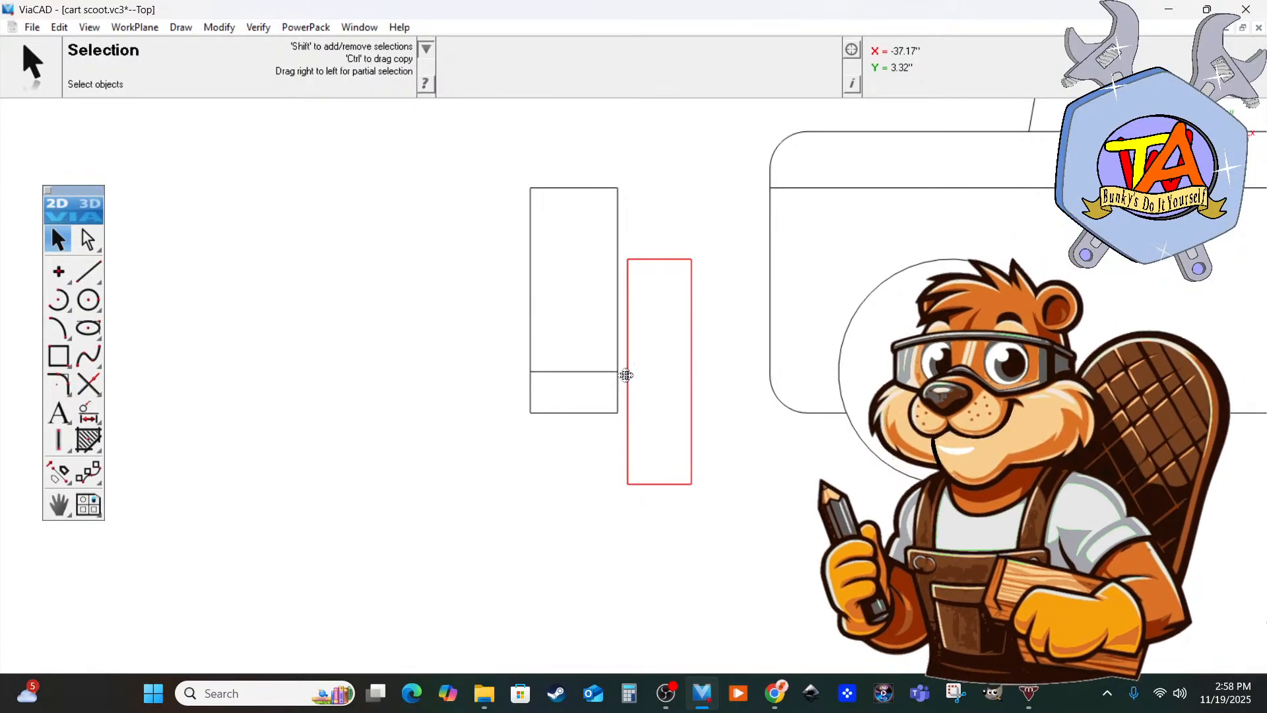
Stretch the horizontal line's wheel-side end to the near edge of the wheel rectangle, keeping its other end on the body's far edge.
click(612, 373)
click(620, 372)
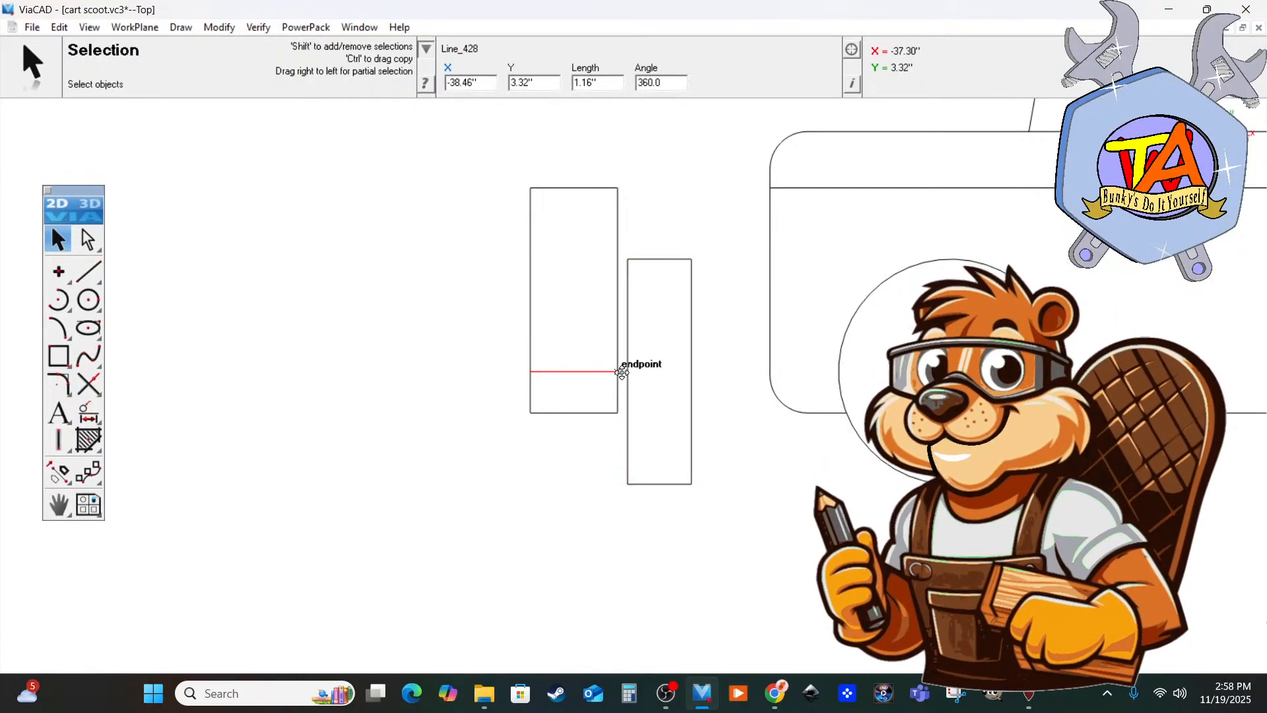
drag(618, 372, 627, 371)
drag(541, 369, 531, 372)
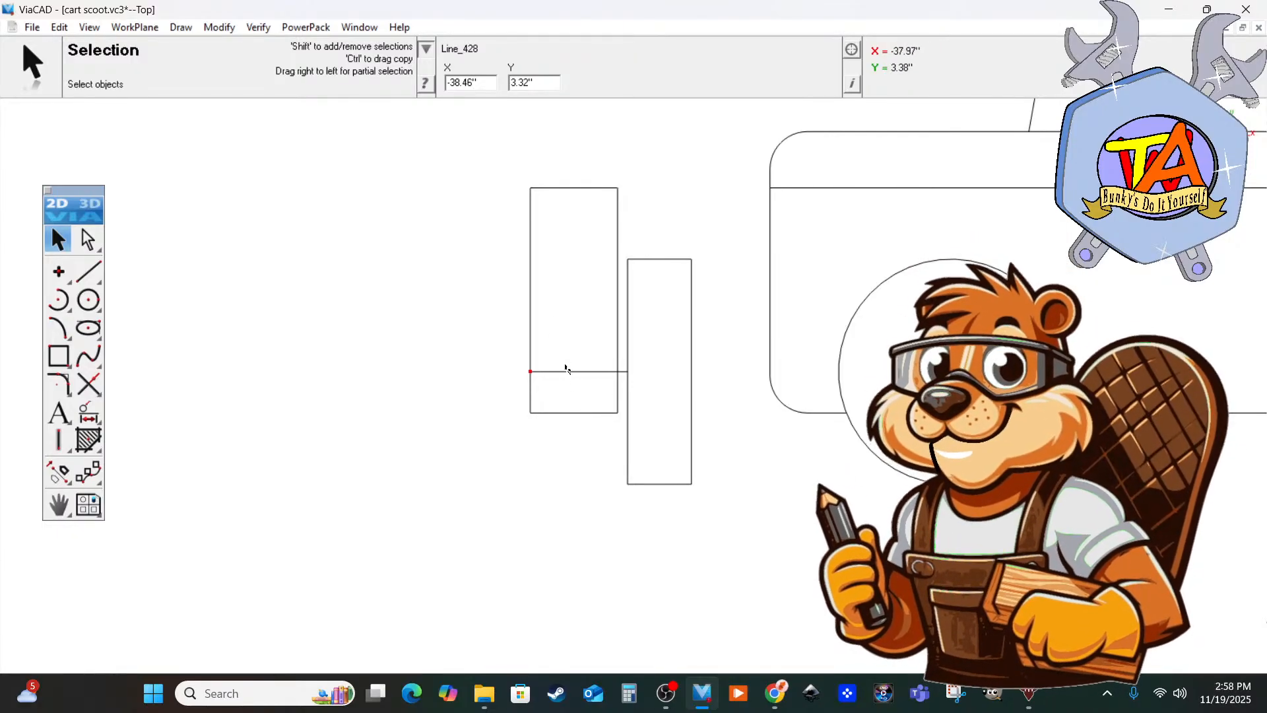
click(555, 388)
Set the horizontal line's length to 1.50 inches and shift it so its end meets the wheel rectangle's near edge.
click(585, 372)
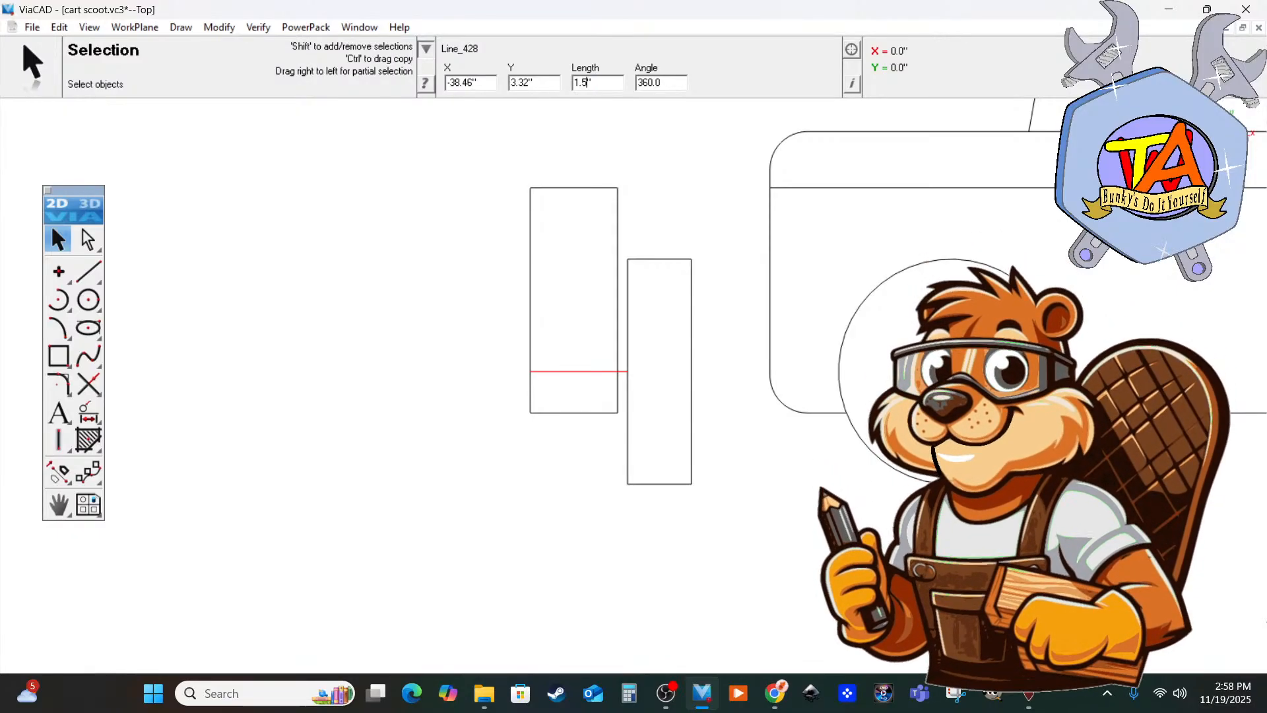
key(Return)
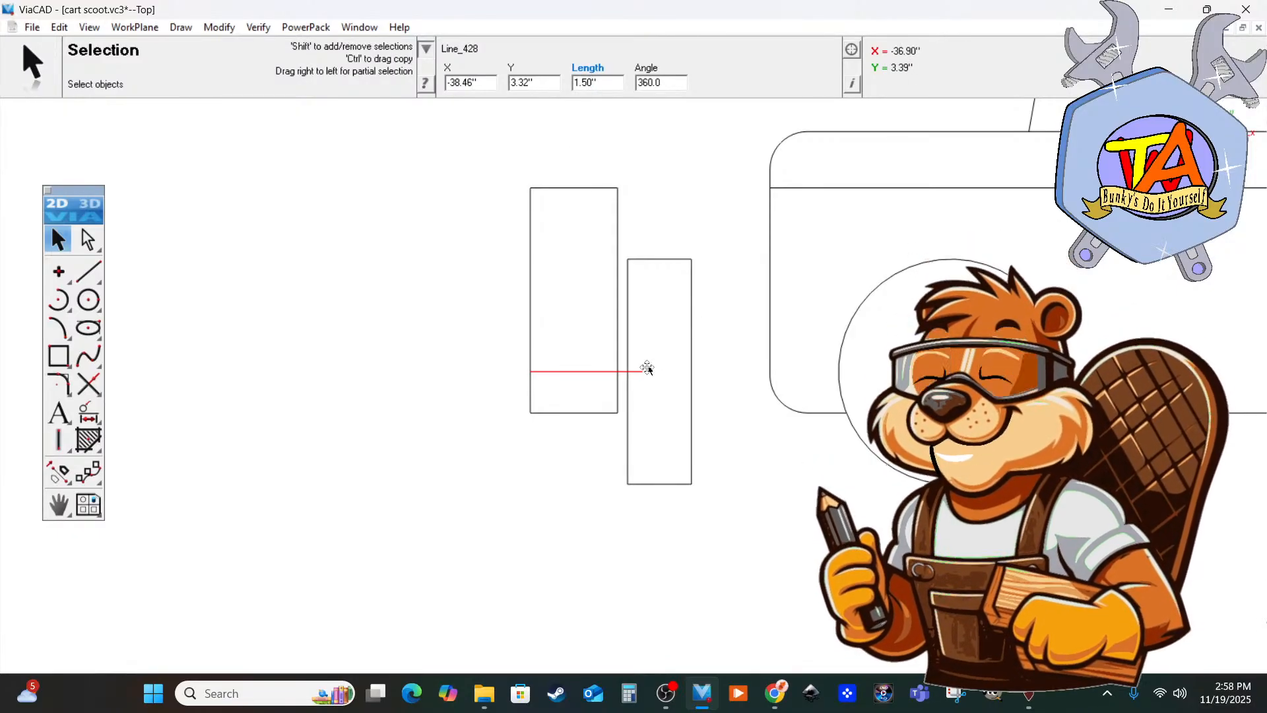
drag(647, 368, 628, 370)
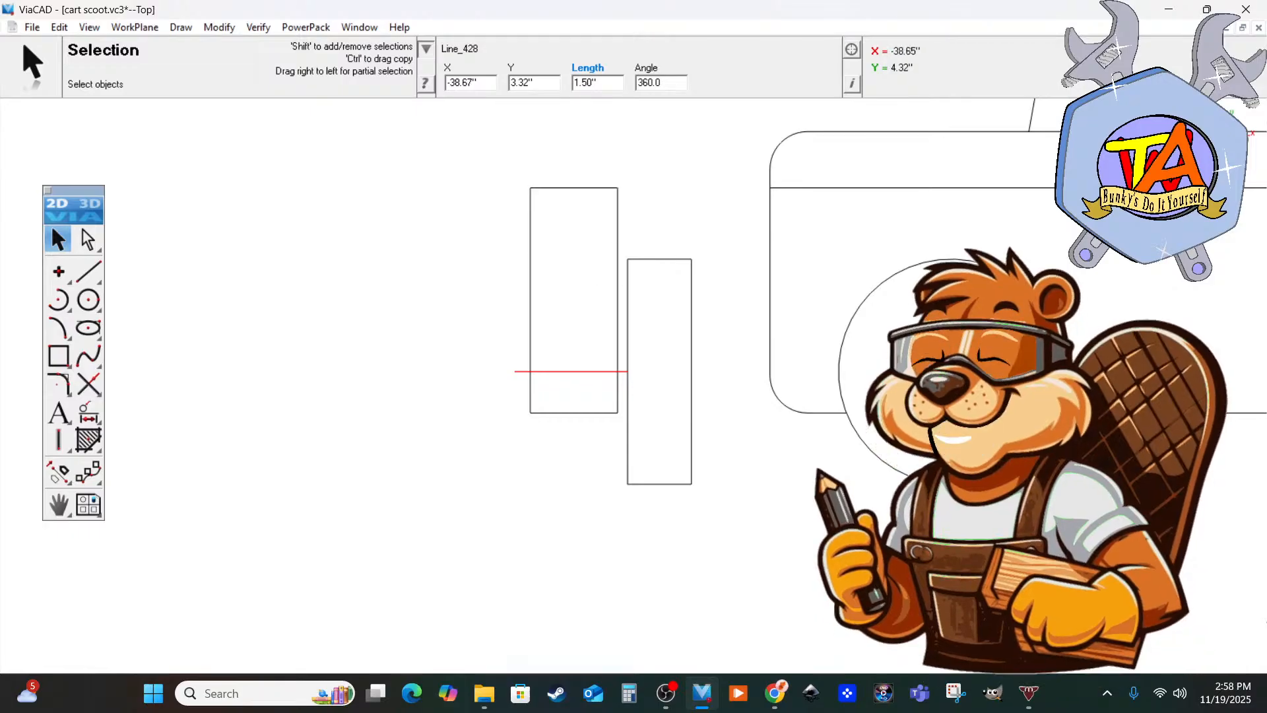
Remove the horizontal line crossing the front body rectangle.
key(Escape)
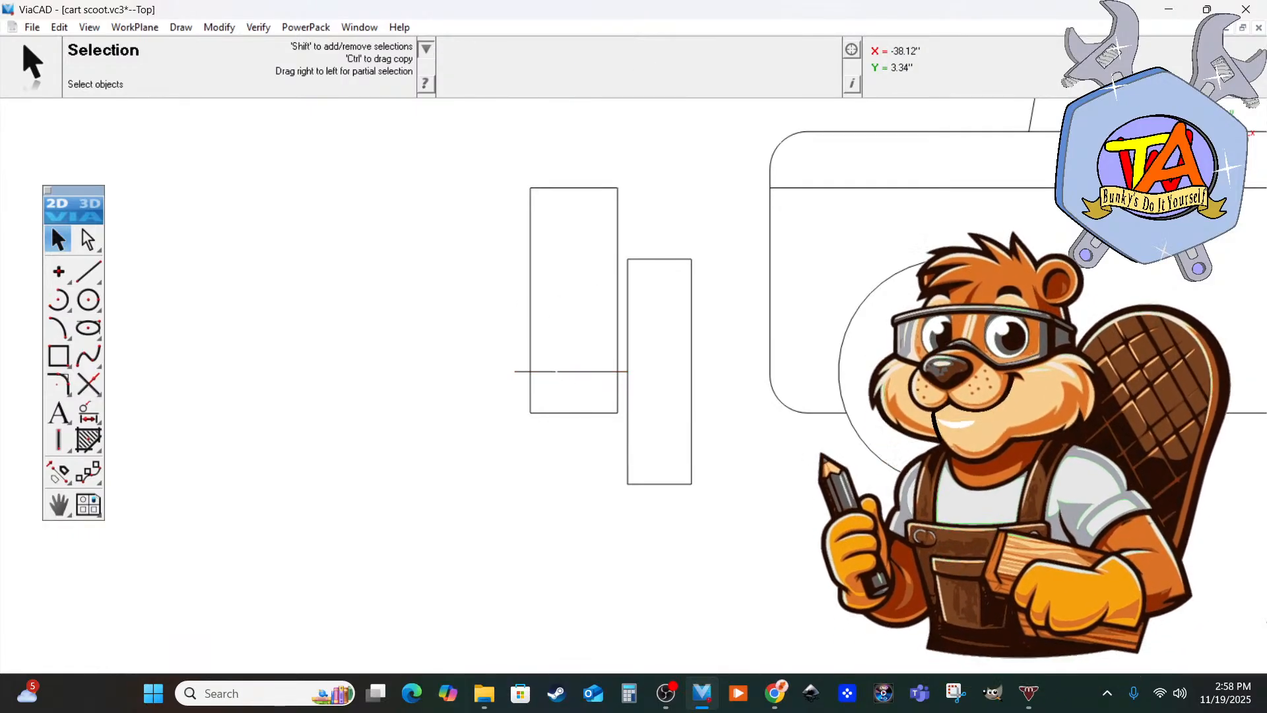
key(ctrl+z)
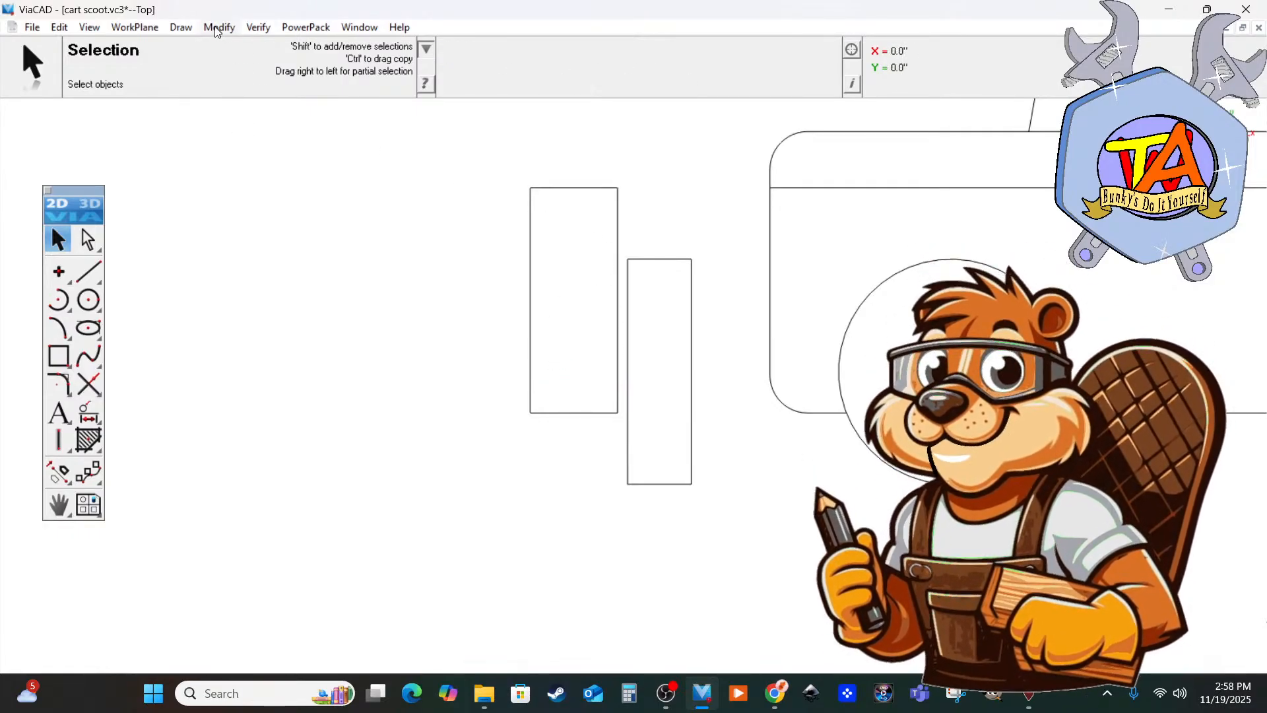
Mirror a copy of the wheel rectangle across the front body rectangle's vertical centerline, using the midpoints of its top and bottom edges.
drag(628, 240, 720, 538)
click(227, 32)
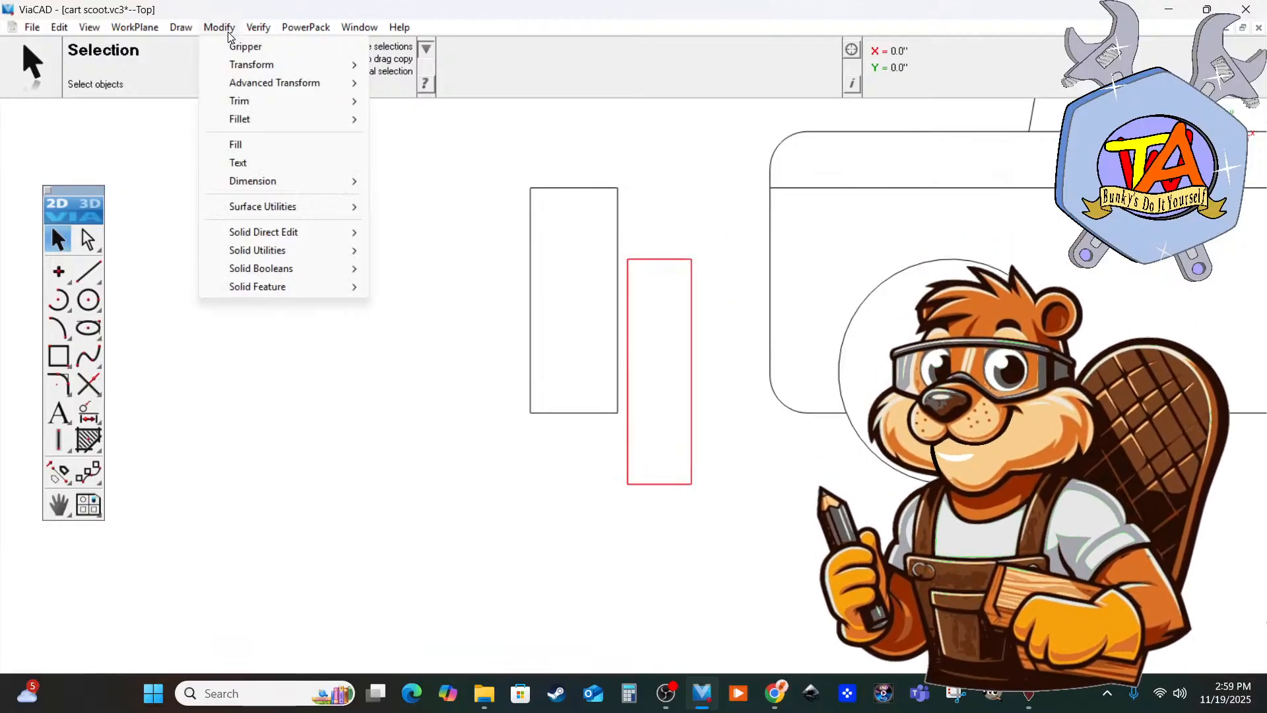
mouse_move(252, 70)
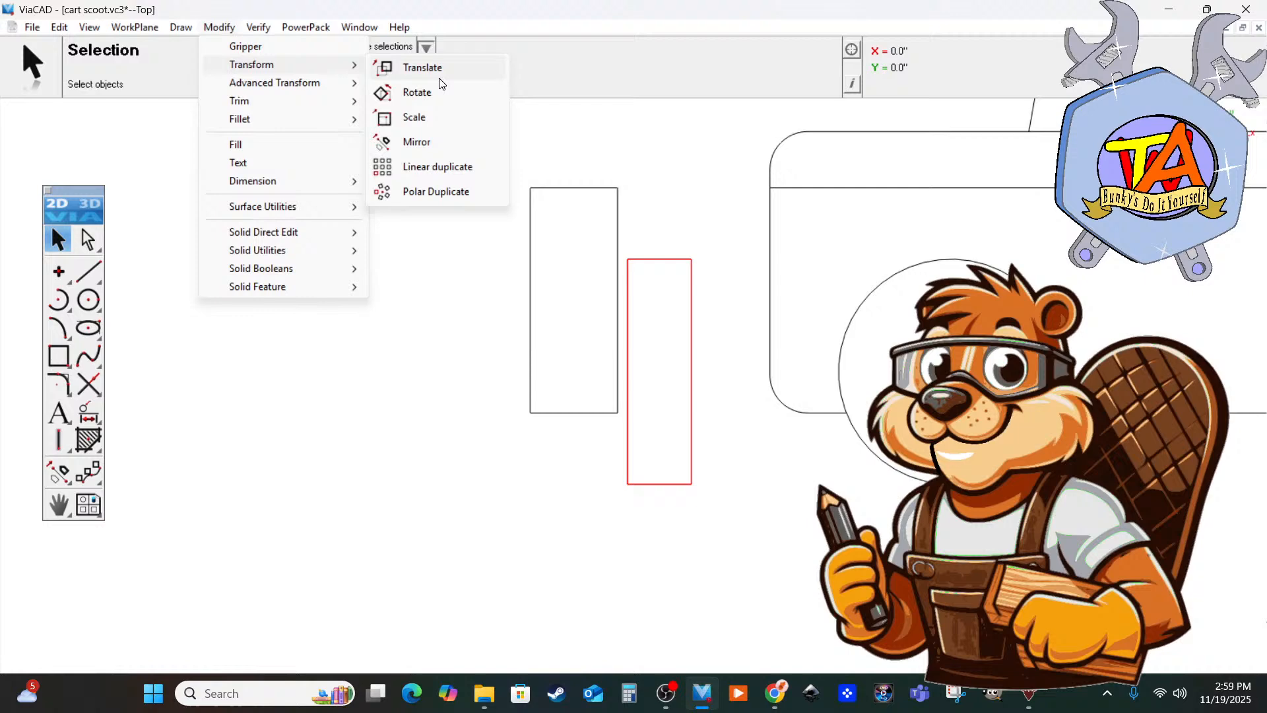
click(427, 141)
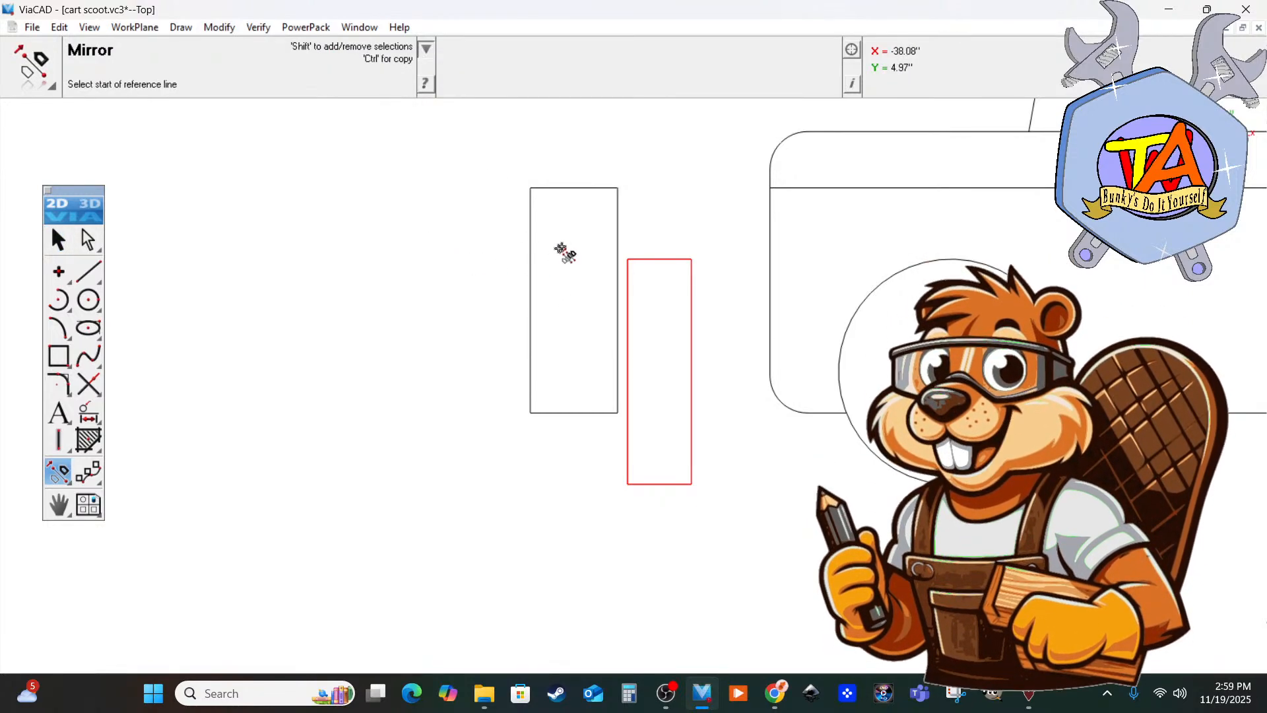
click(572, 189)
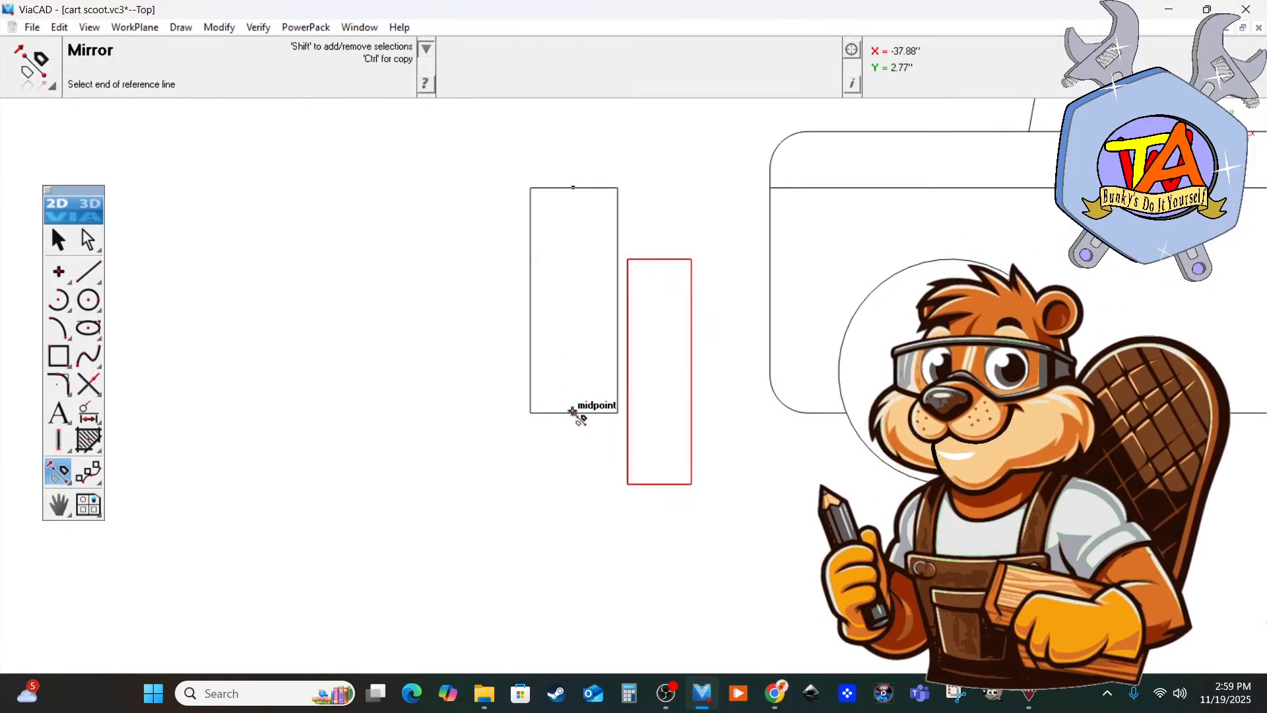
click(572, 412)
click(58, 239)
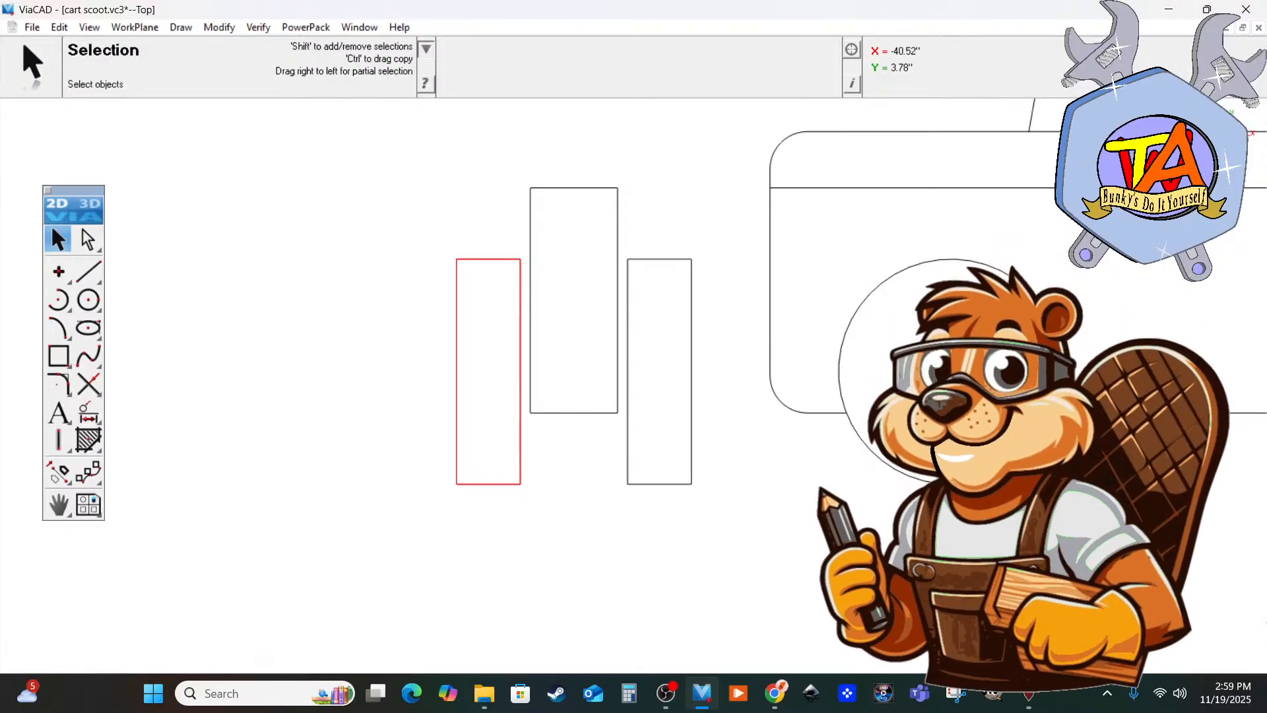
click(389, 359)
Draw a 1.43-inch horizontal line between the inner edges of the two wheel rectangles at their mid-height.
scroll(410, 356, down, 5)
scroll(372, 291, up, 2)
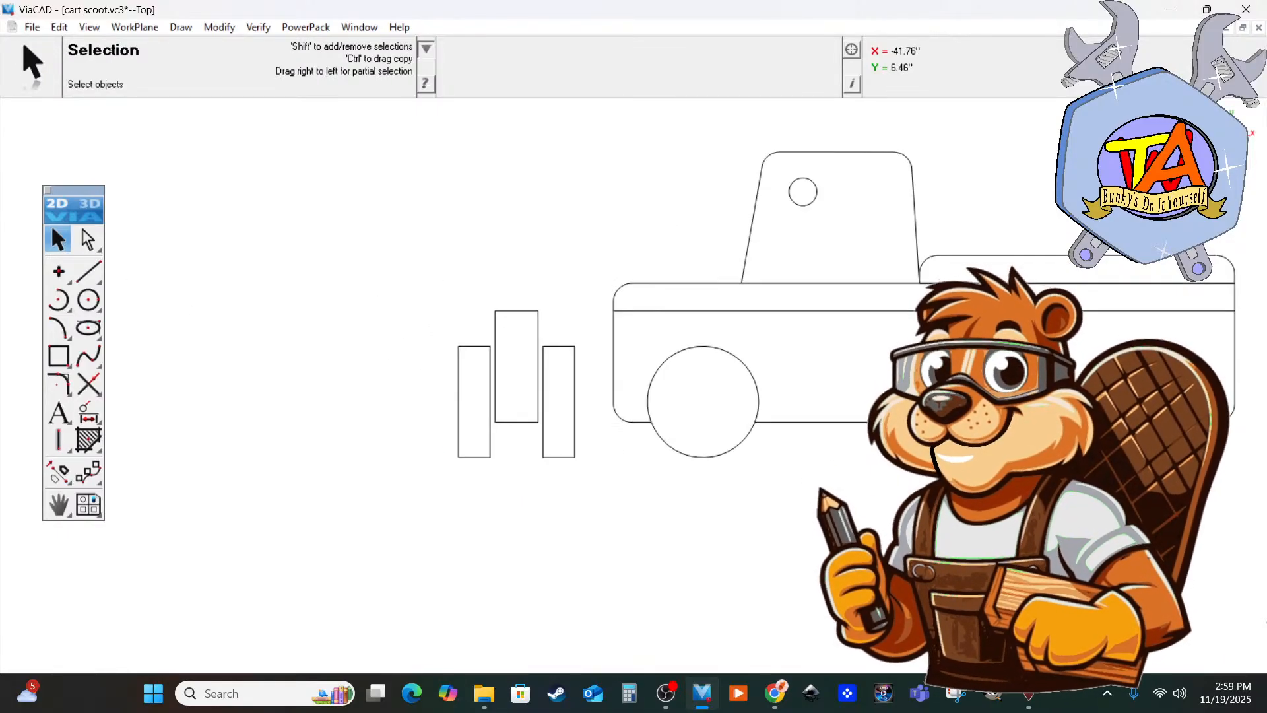
scroll(372, 304, down, 1)
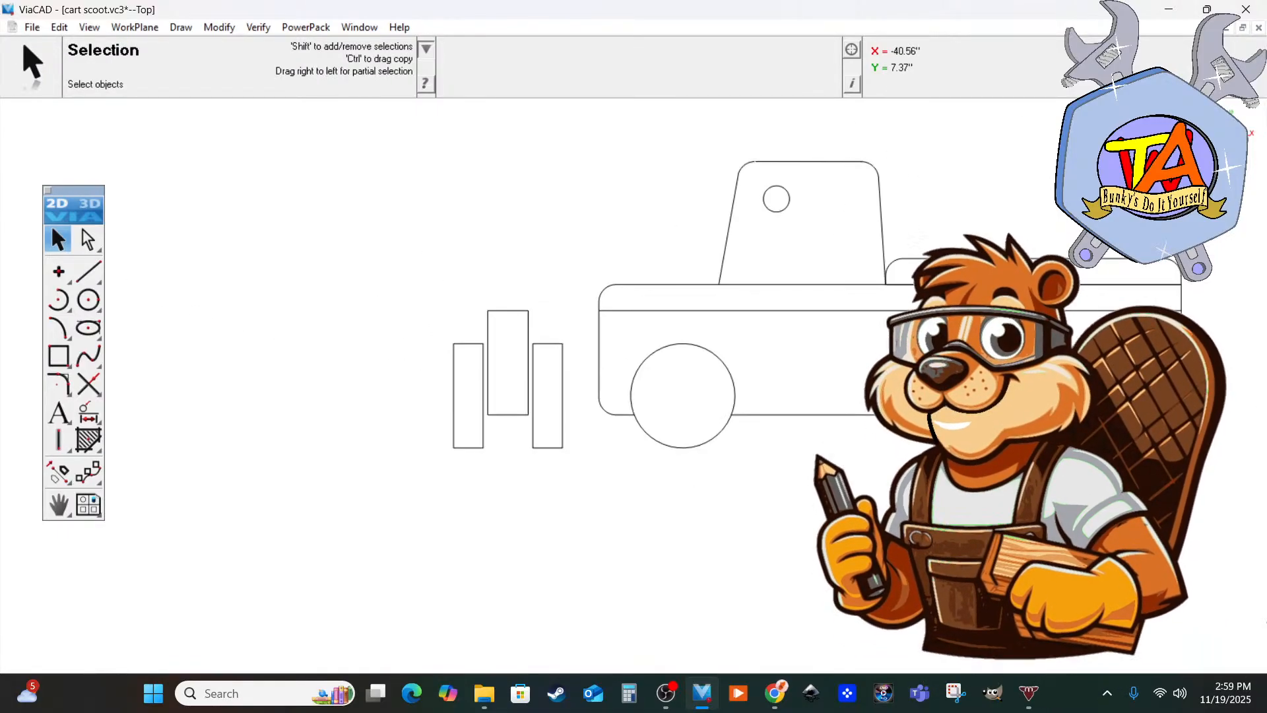
scroll(416, 260, up, 1)
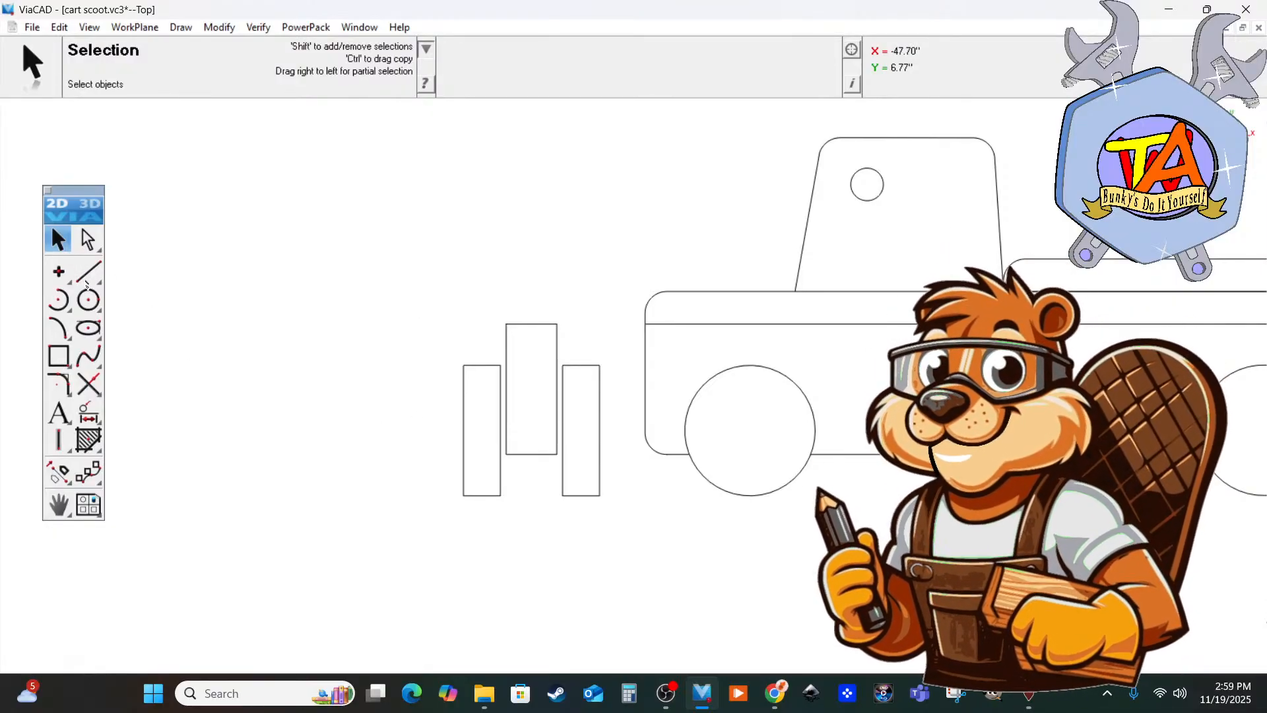
click(87, 279)
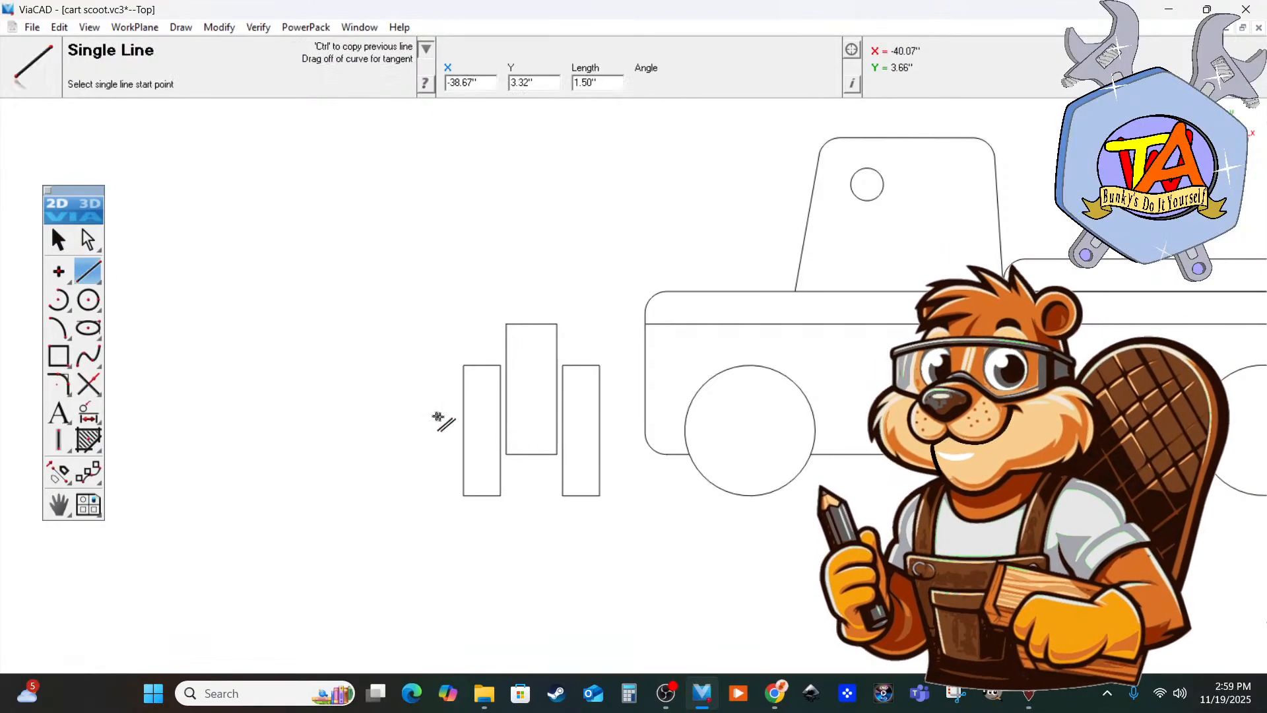
click(499, 429)
click(561, 431)
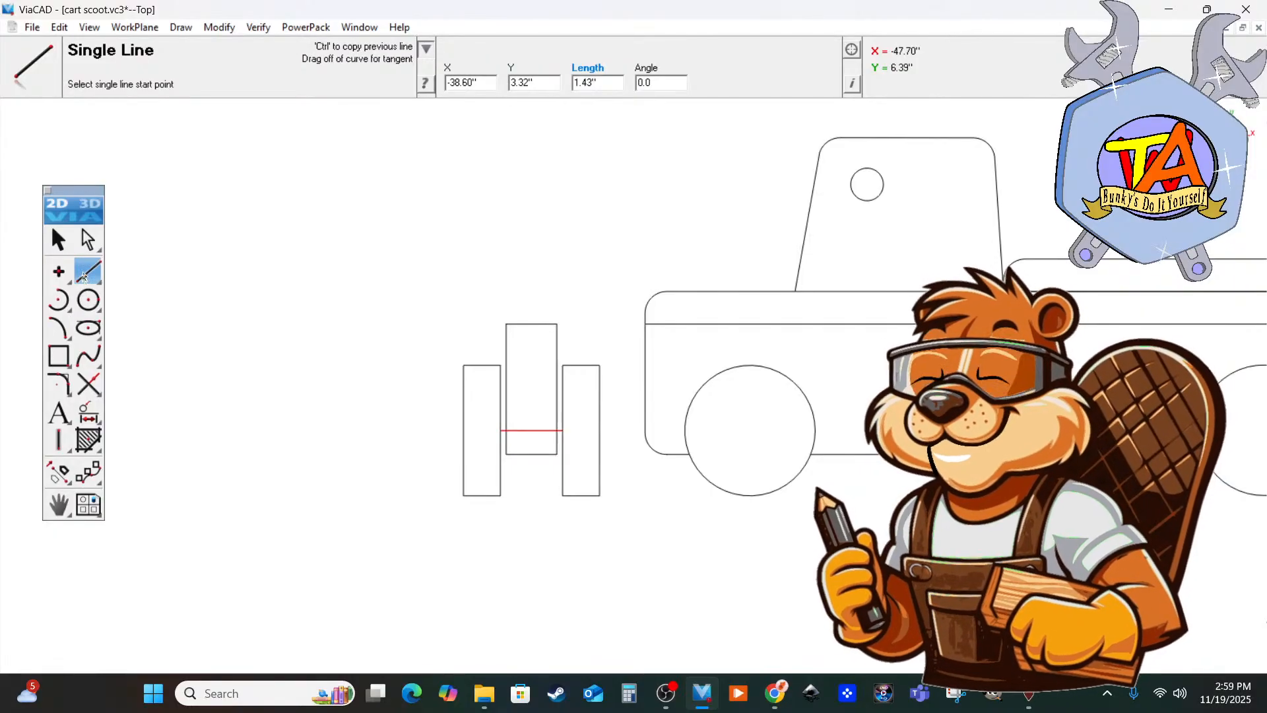
Draw a vertical helper line 0.125 inch long upward from the midpoint of the horizontal axle line.
scroll(581, 429, up, 5)
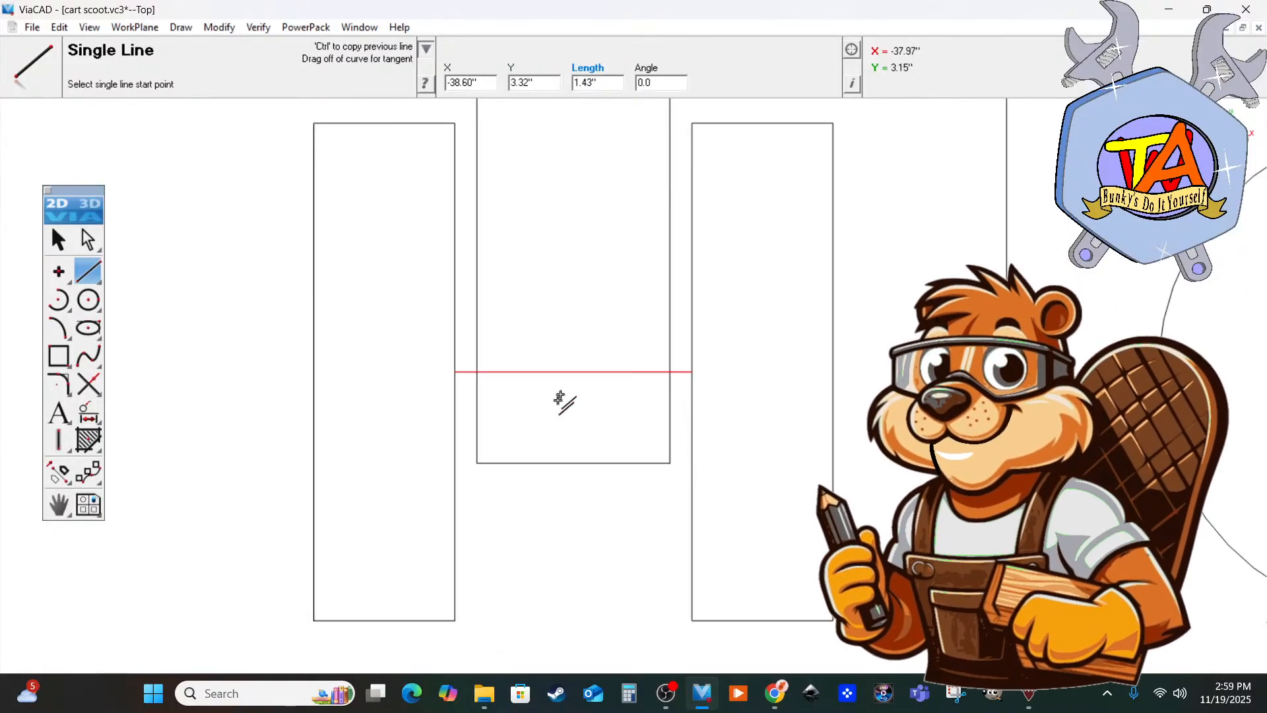
click(573, 372)
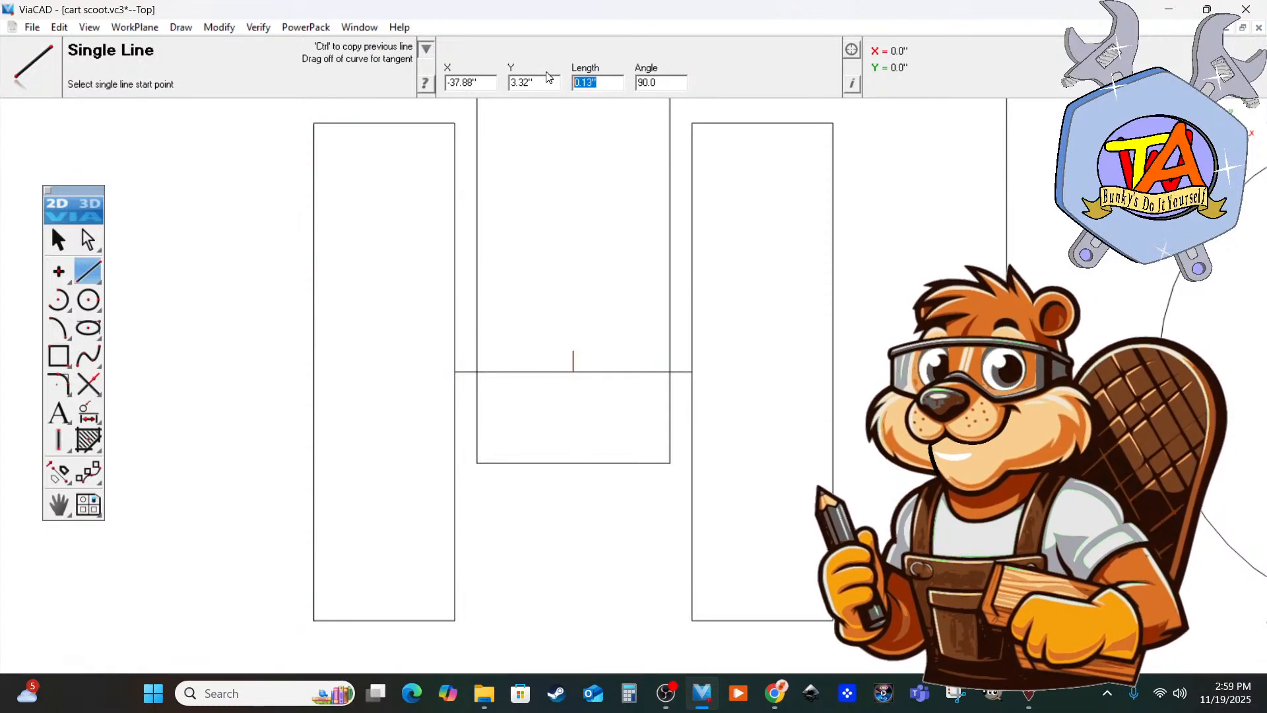
text(125)
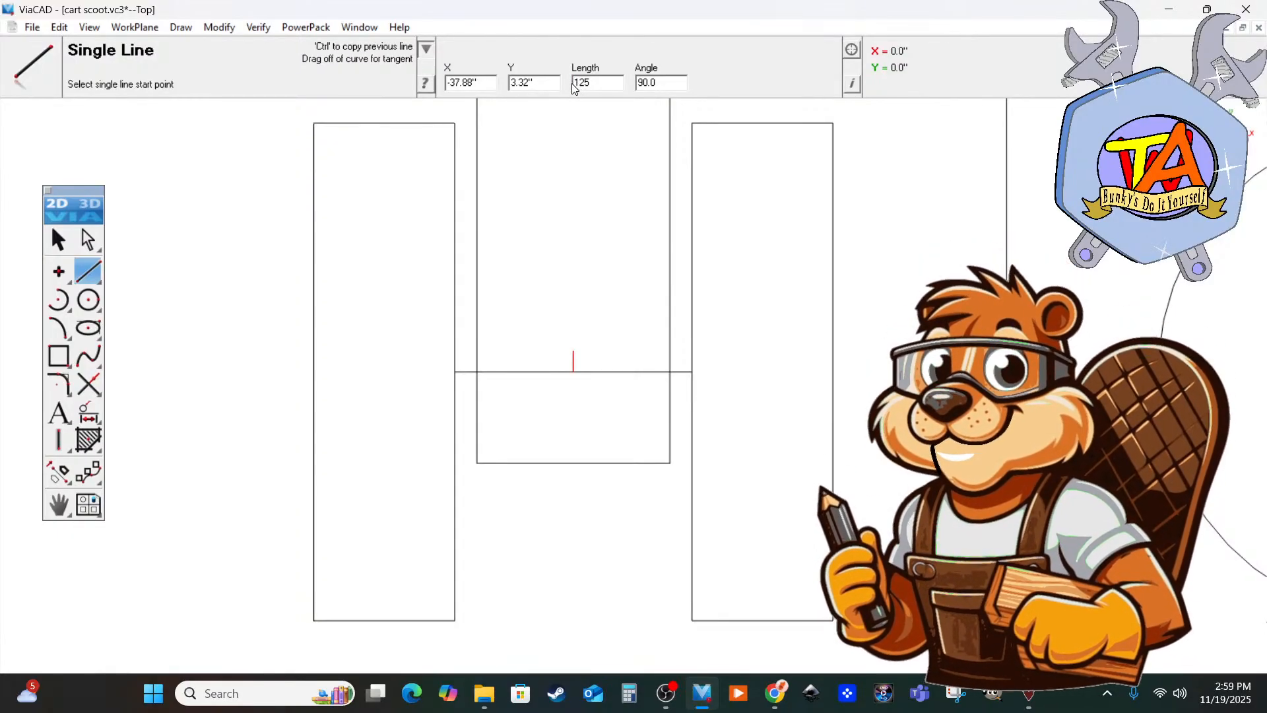
key(Return)
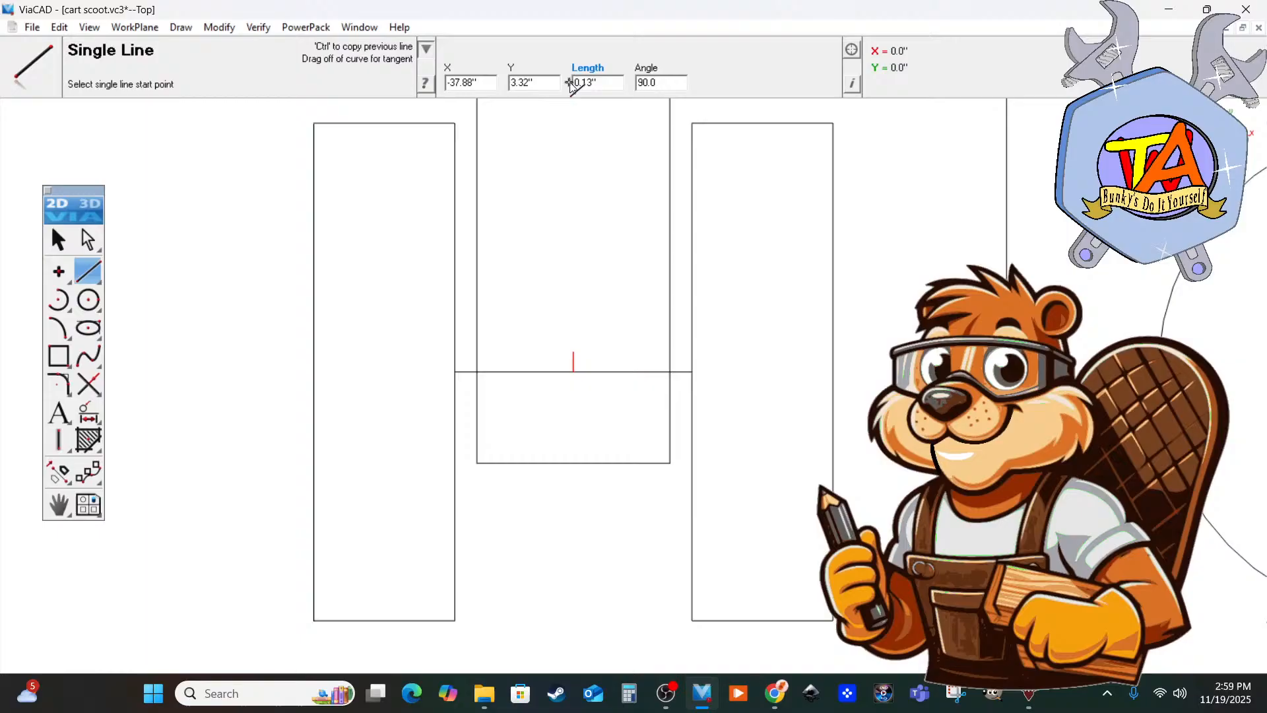
Draw a parallel horizontal line between the wheels at the helper line's upper end, and delete the helper line.
click(455, 351)
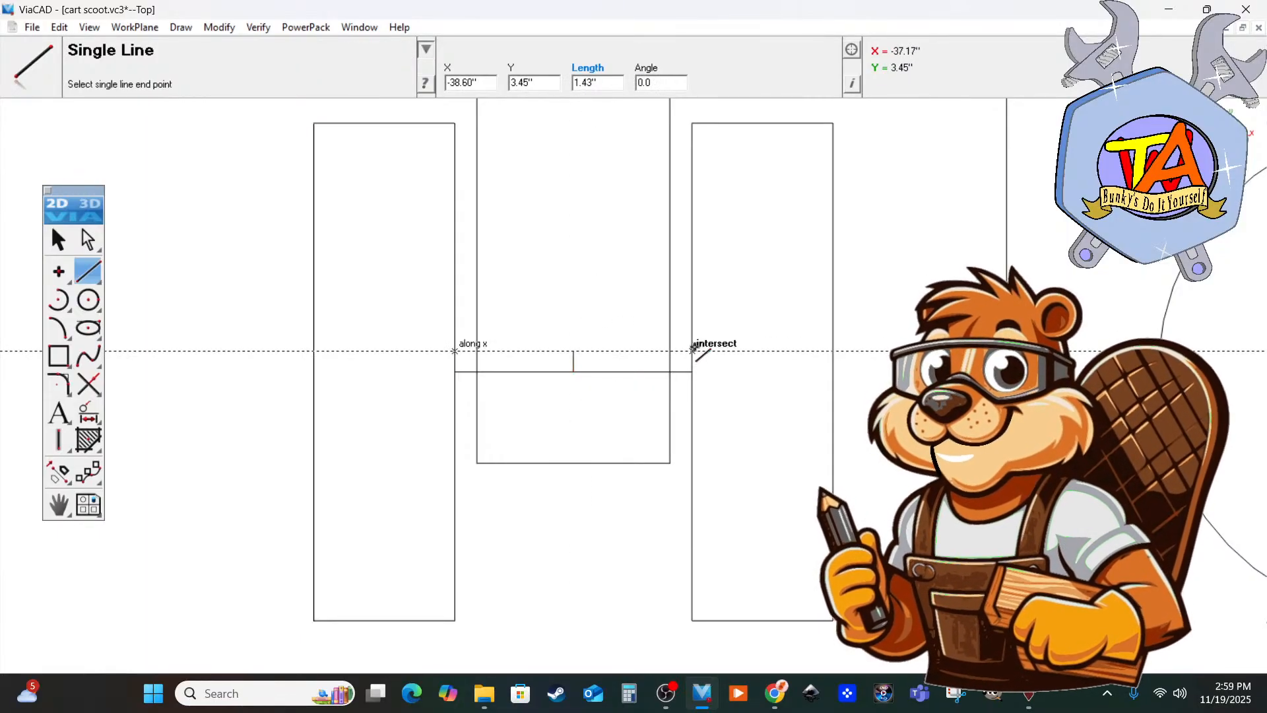
click(694, 350)
click(58, 240)
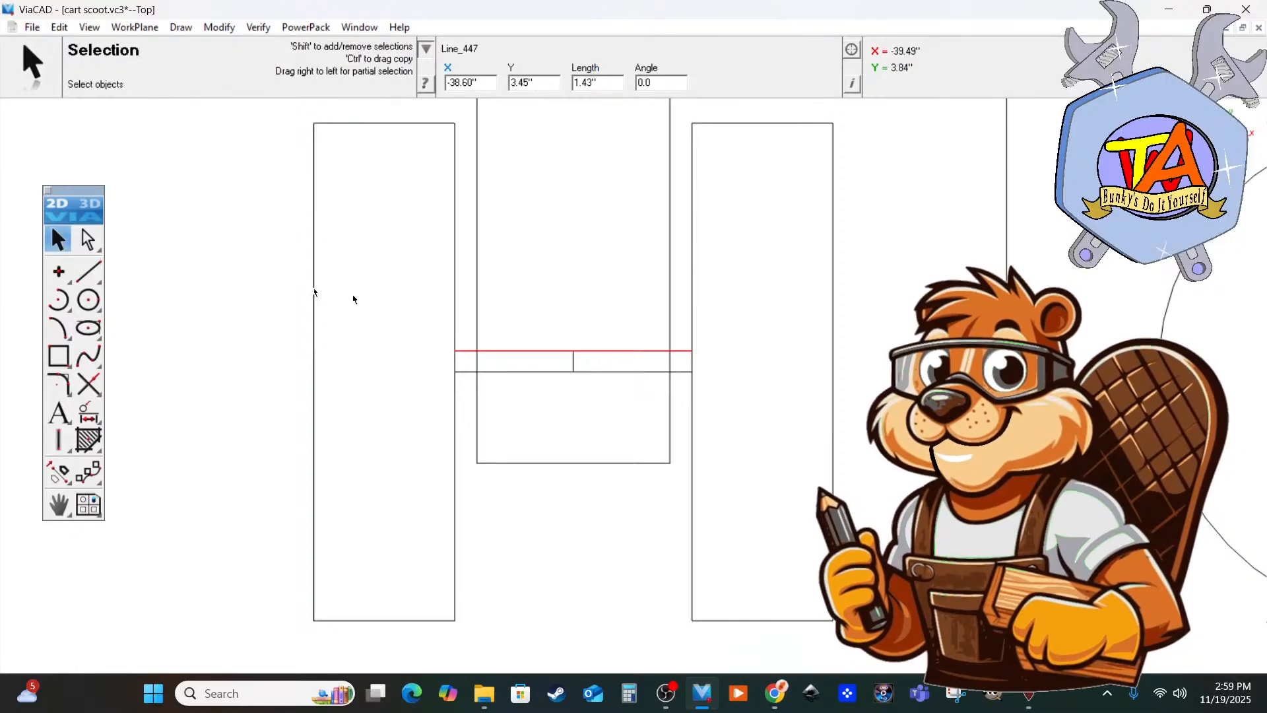
click(573, 361)
key(Delete)
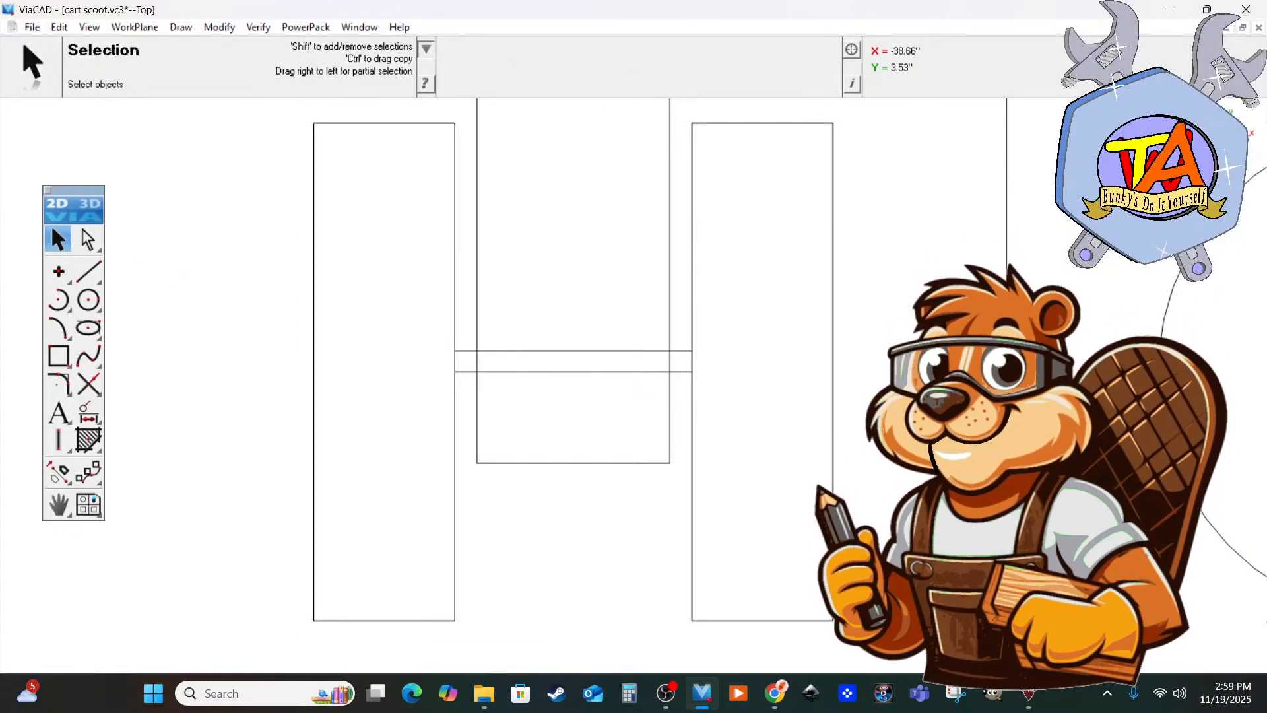
Close both ends of the axle with short vertical lines joining its two horizontal lines.
click(88, 271)
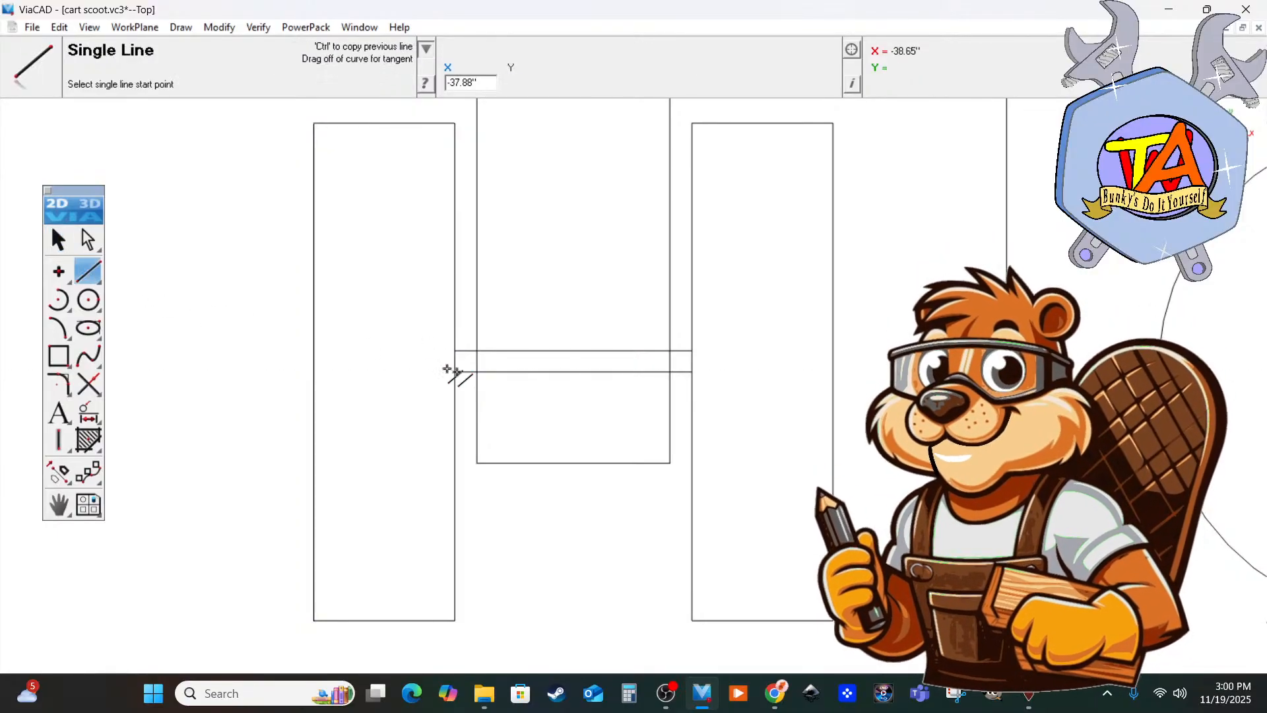
click(455, 352)
click(454, 373)
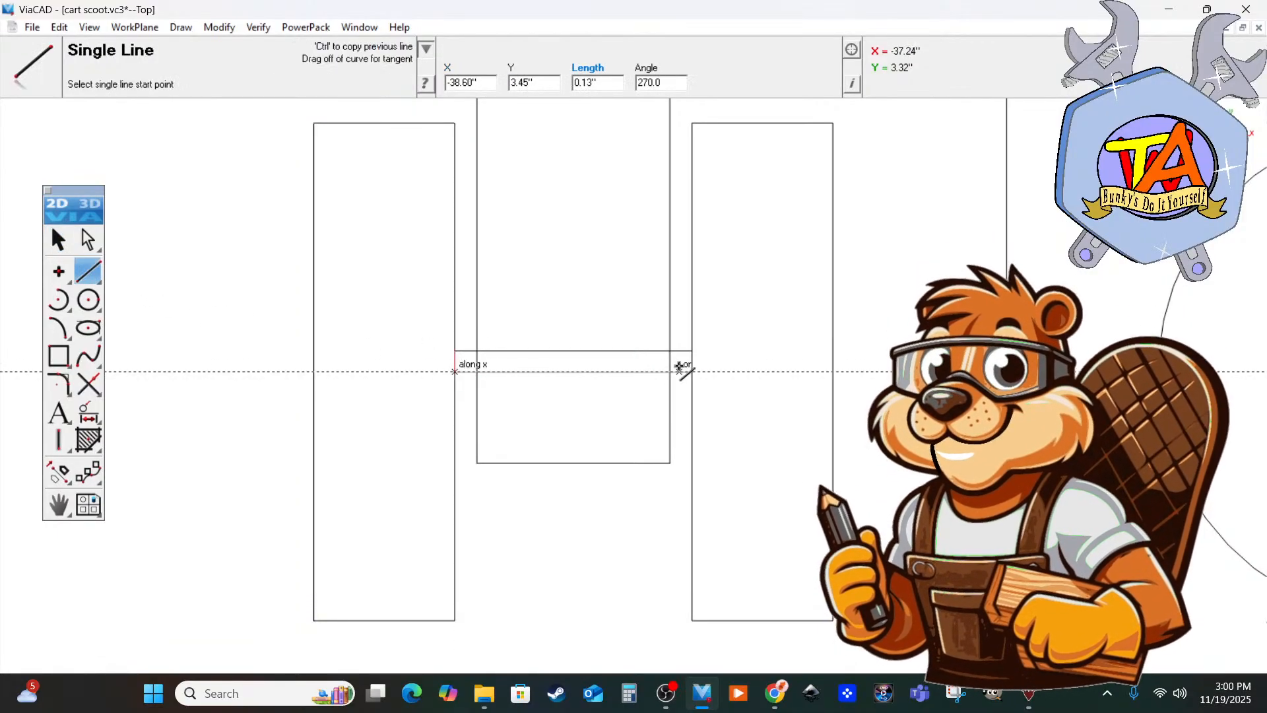
click(692, 350)
click(692, 371)
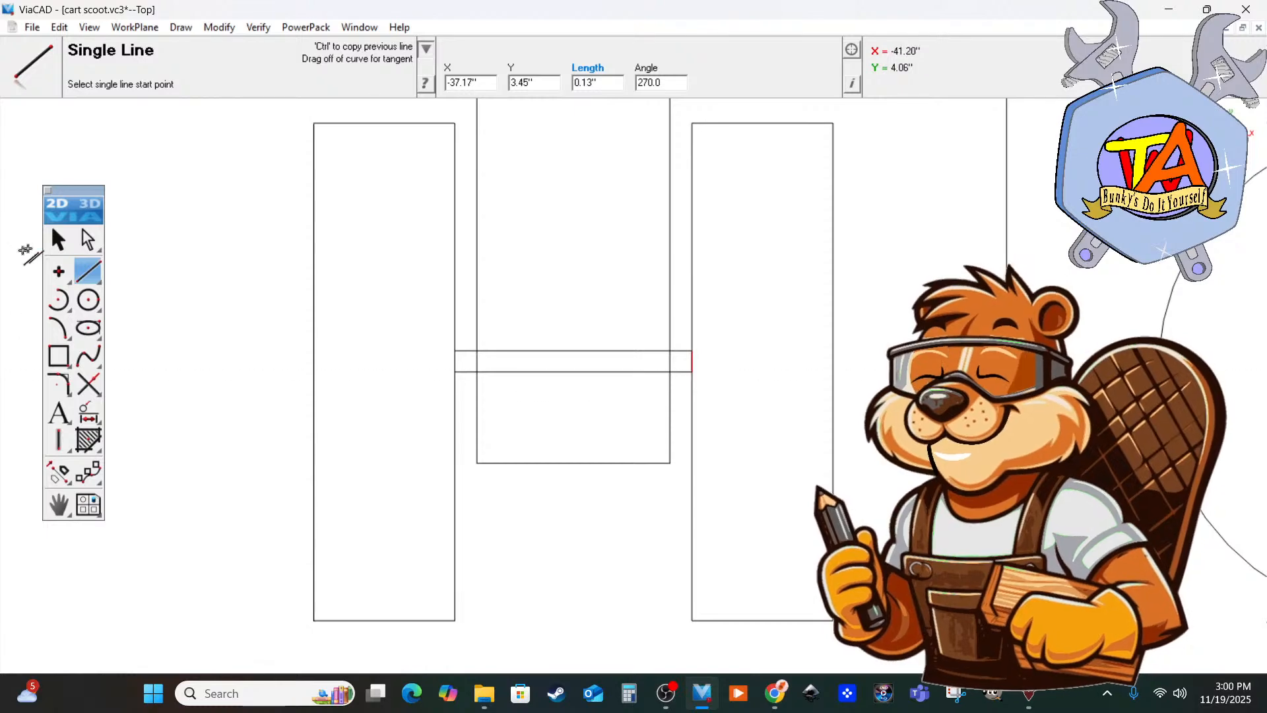
Move the whole axle rectangle down by half its height so it is centered on the wheels' mid-height.
click(60, 241)
drag(410, 322, 741, 396)
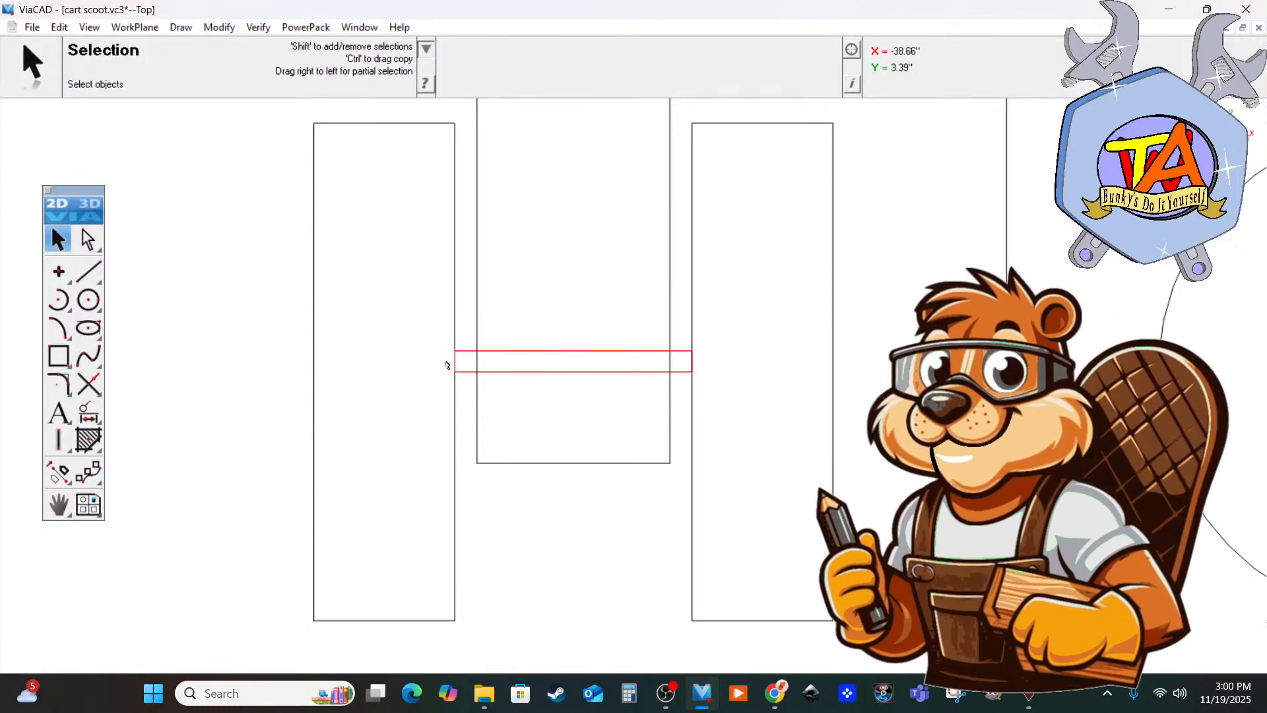
drag(446, 364, 453, 375)
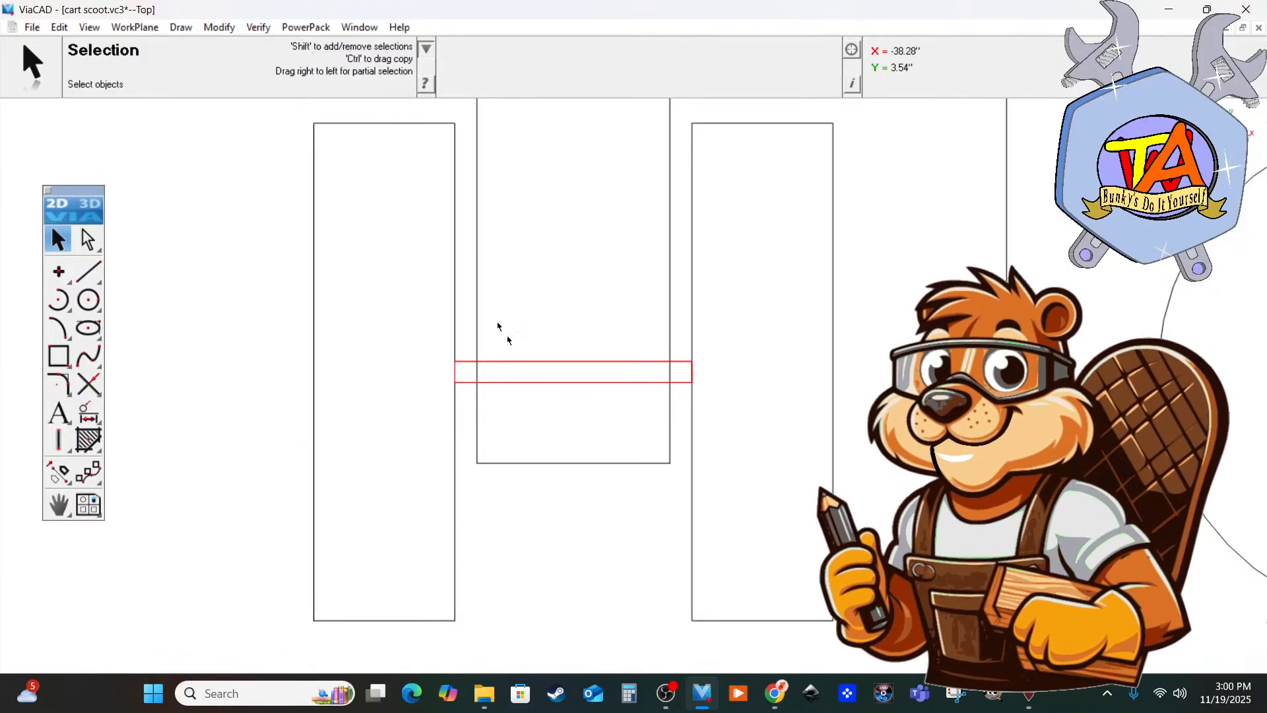
click(497, 323)
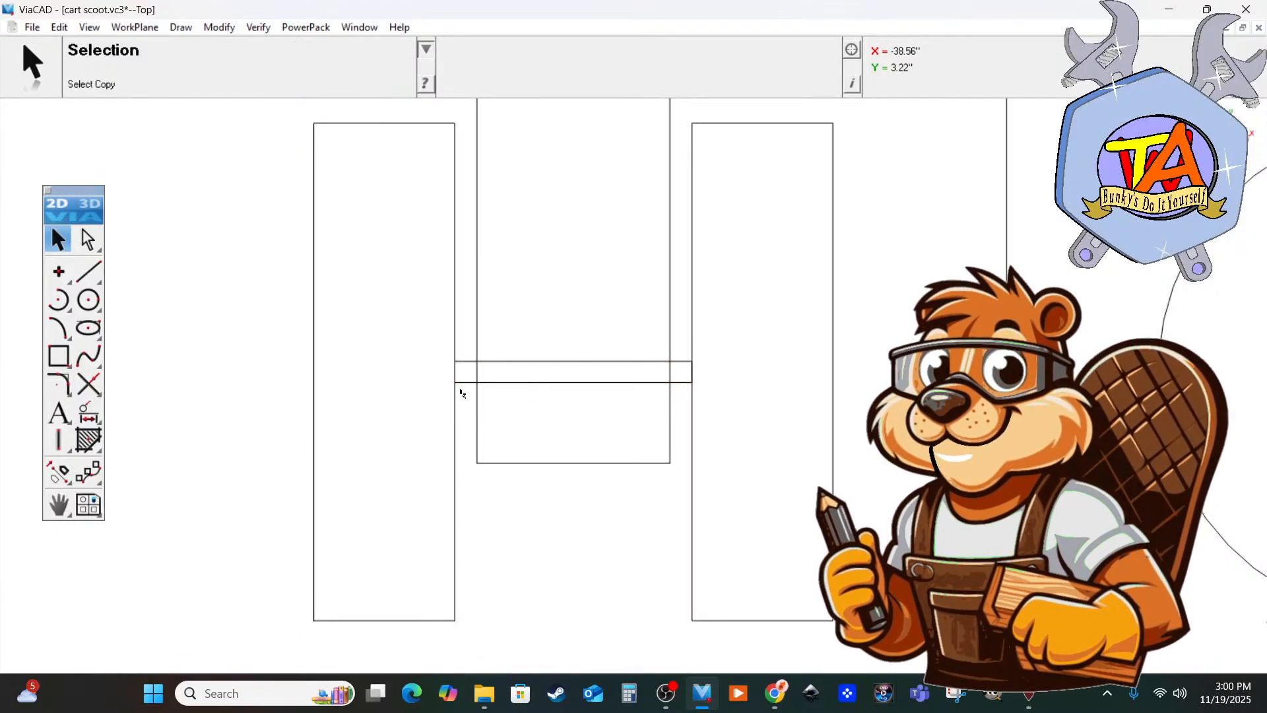
Draw a horizontal line along the front-view body's top edge, spanning the wheels' outer edges, and align its left end with the left wheel.
ctrl+scroll(460, 394, up, 5)
ctrl+scroll(464, 393, down, 12)
ctrl+scroll(466, 362, up, 6)
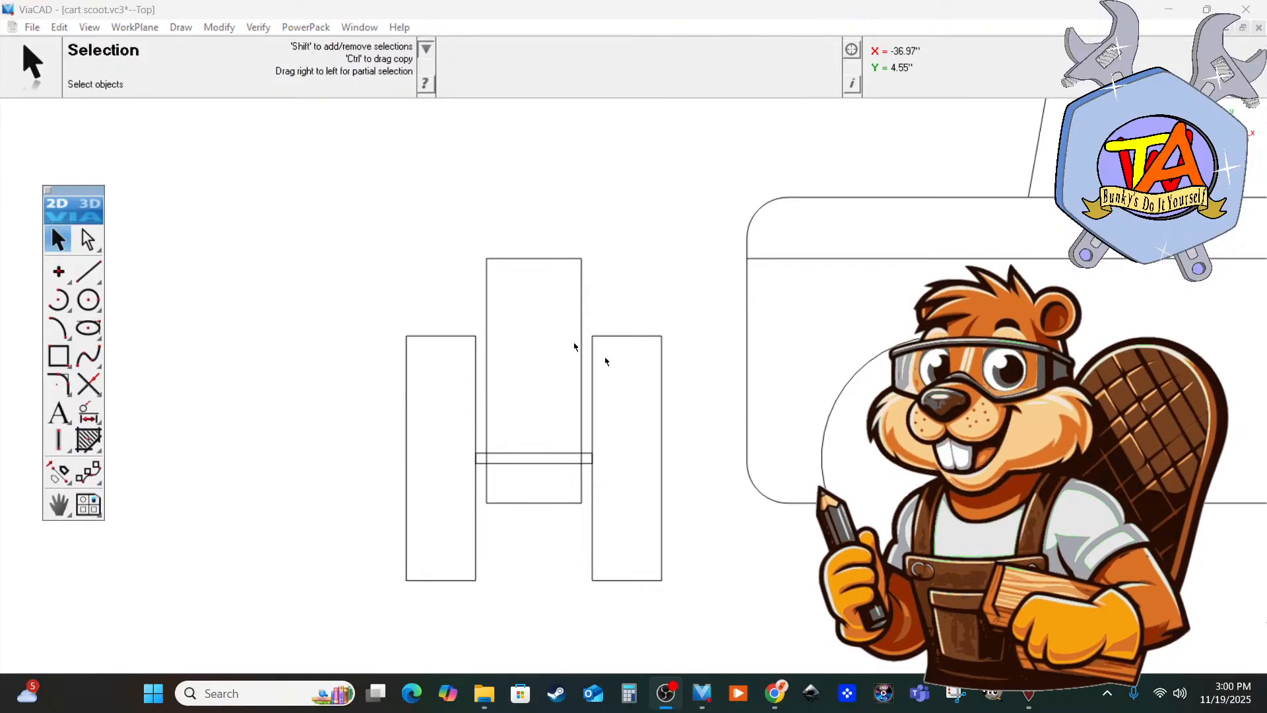
scroll(438, 305, down, 4)
scroll(427, 264, up, 3)
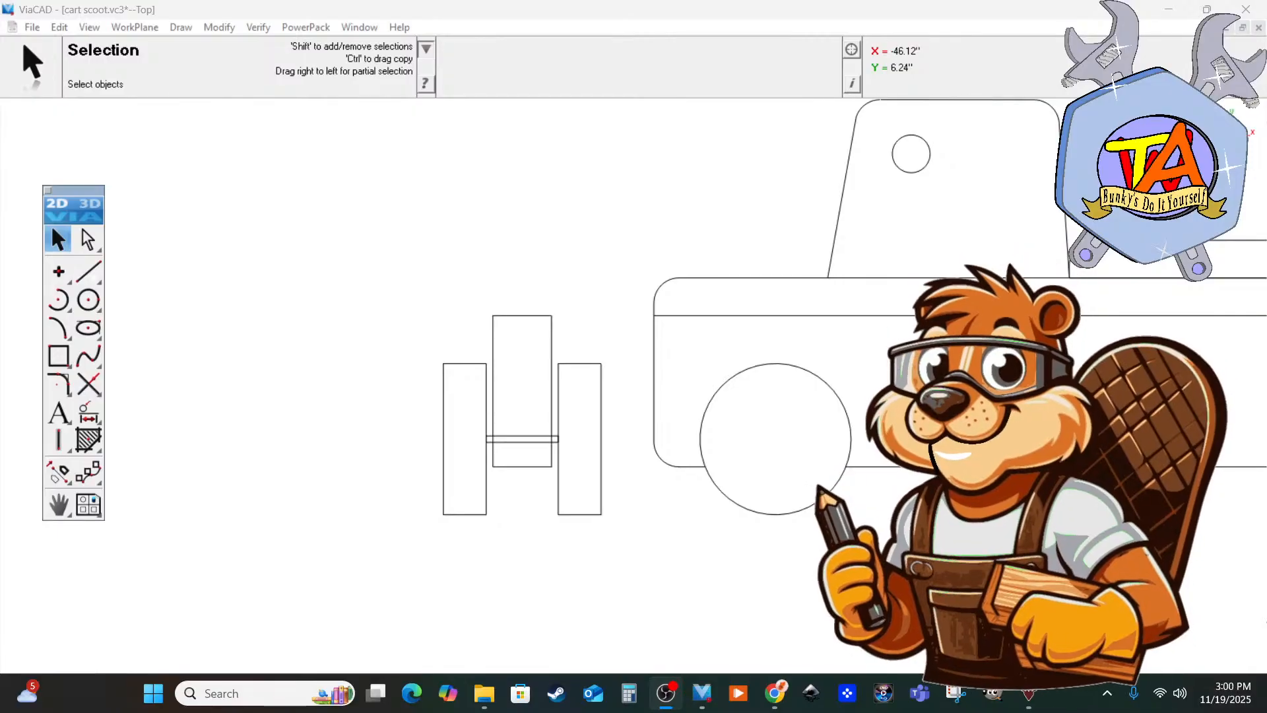
click(88, 271)
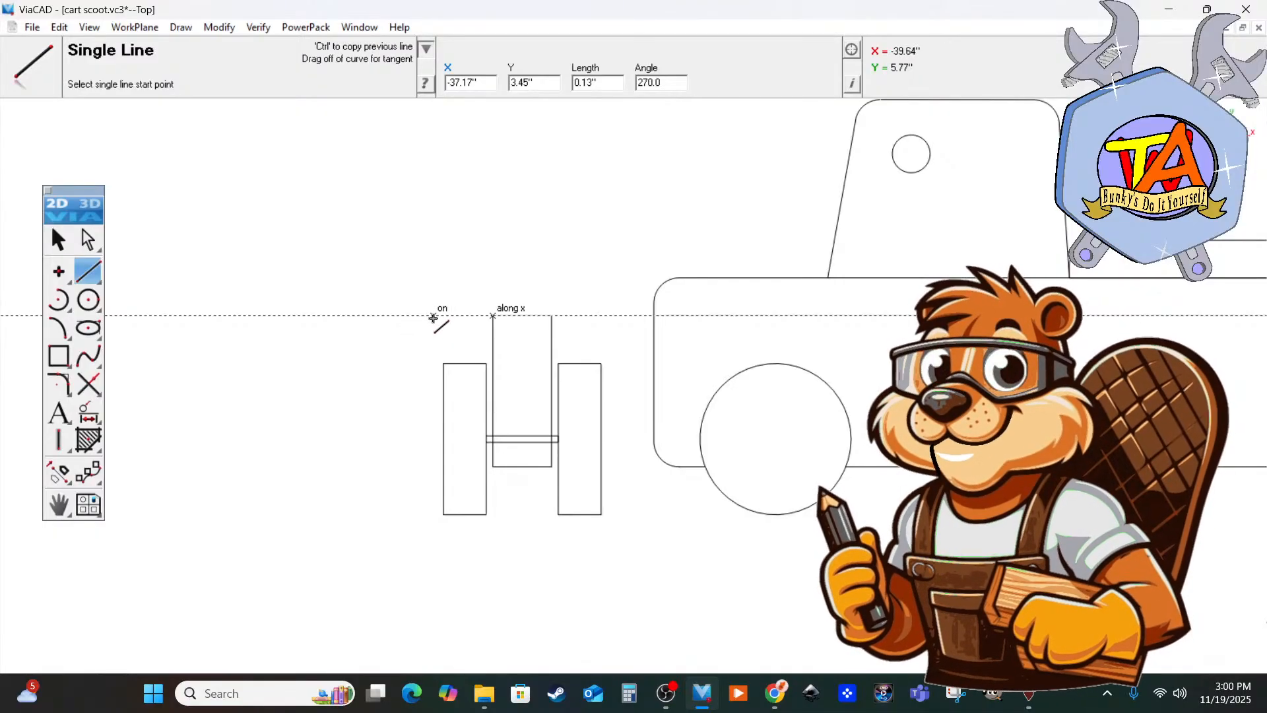
click(433, 317)
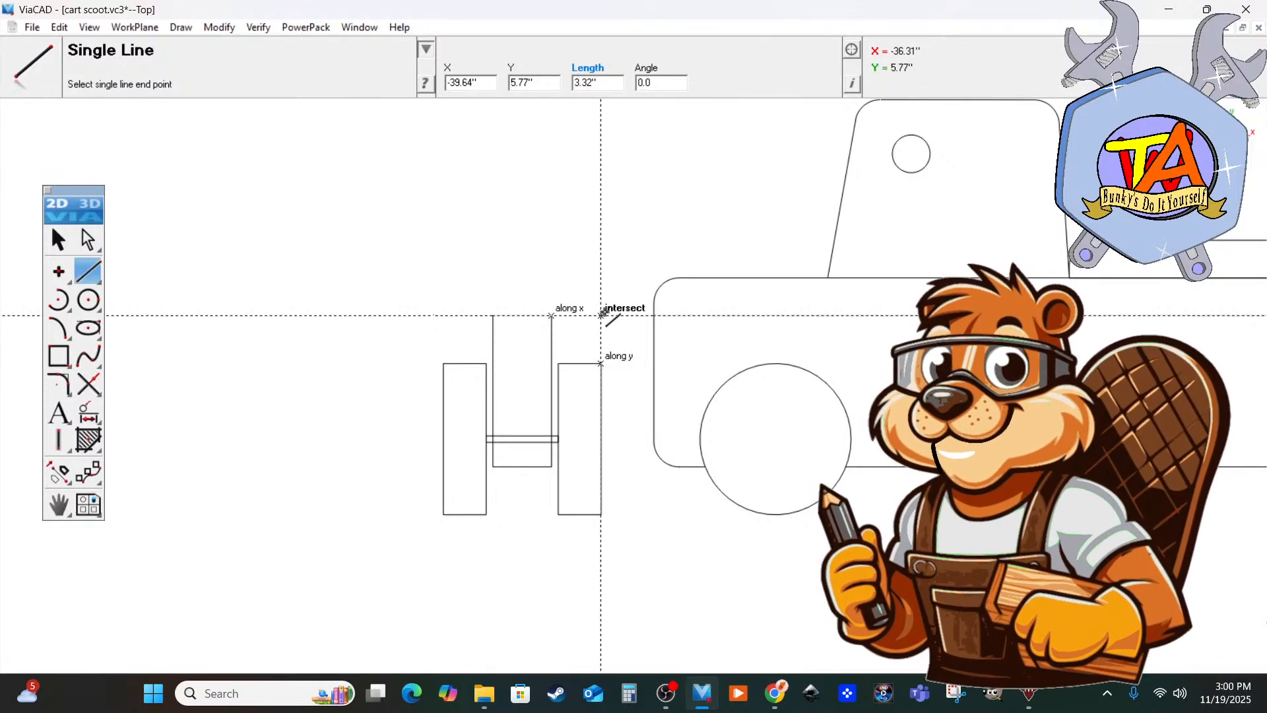
click(602, 315)
click(57, 239)
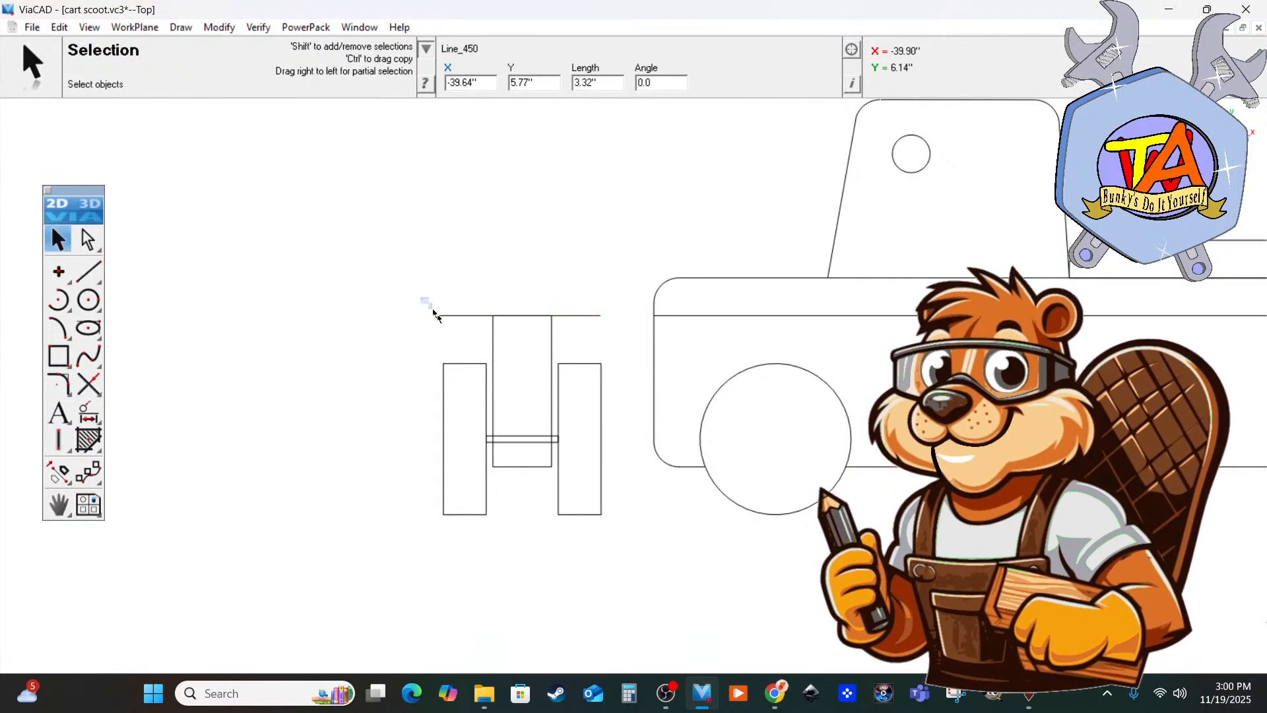
mouse_move(434, 310)
mouse_down()
mouse_move(441, 354)
mouse_move(444, 315)
mouse_up()
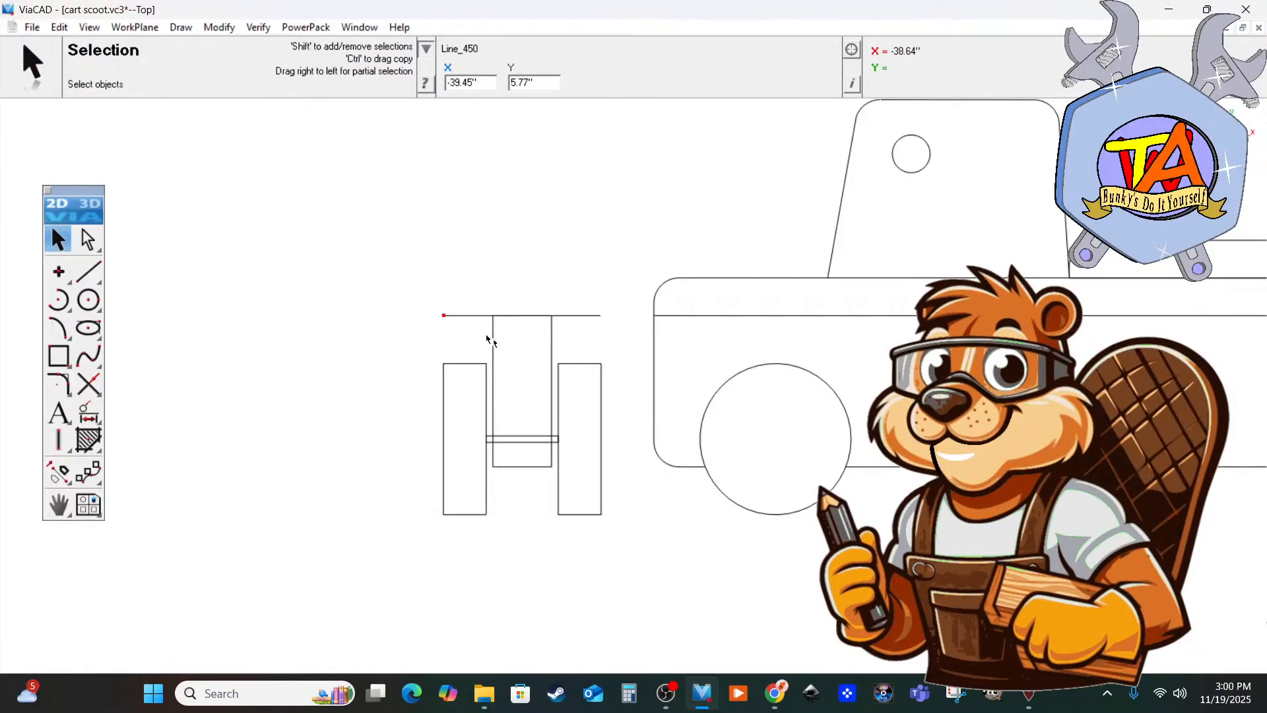
Close a 0.75 inch high rectangle above this line, with its top level with the hood in the side view.
click(87, 270)
scroll(452, 328, up, 2)
scroll(429, 317, down, 1)
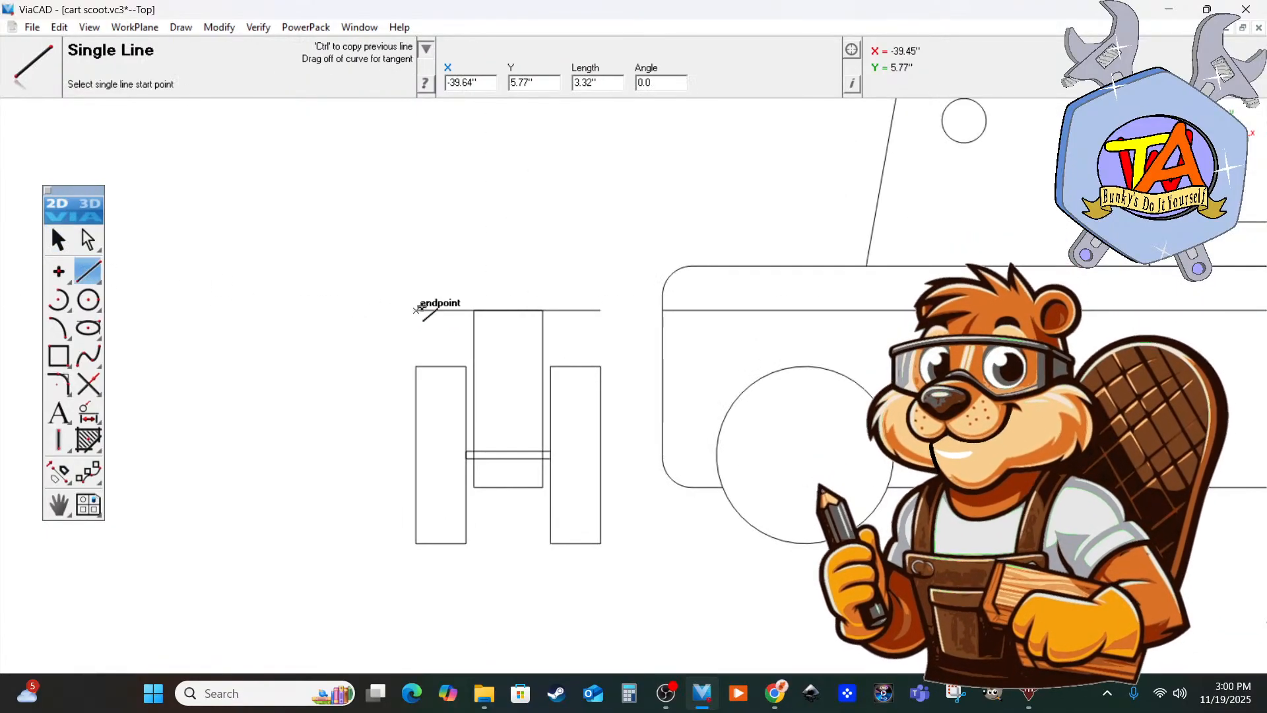
click(417, 309)
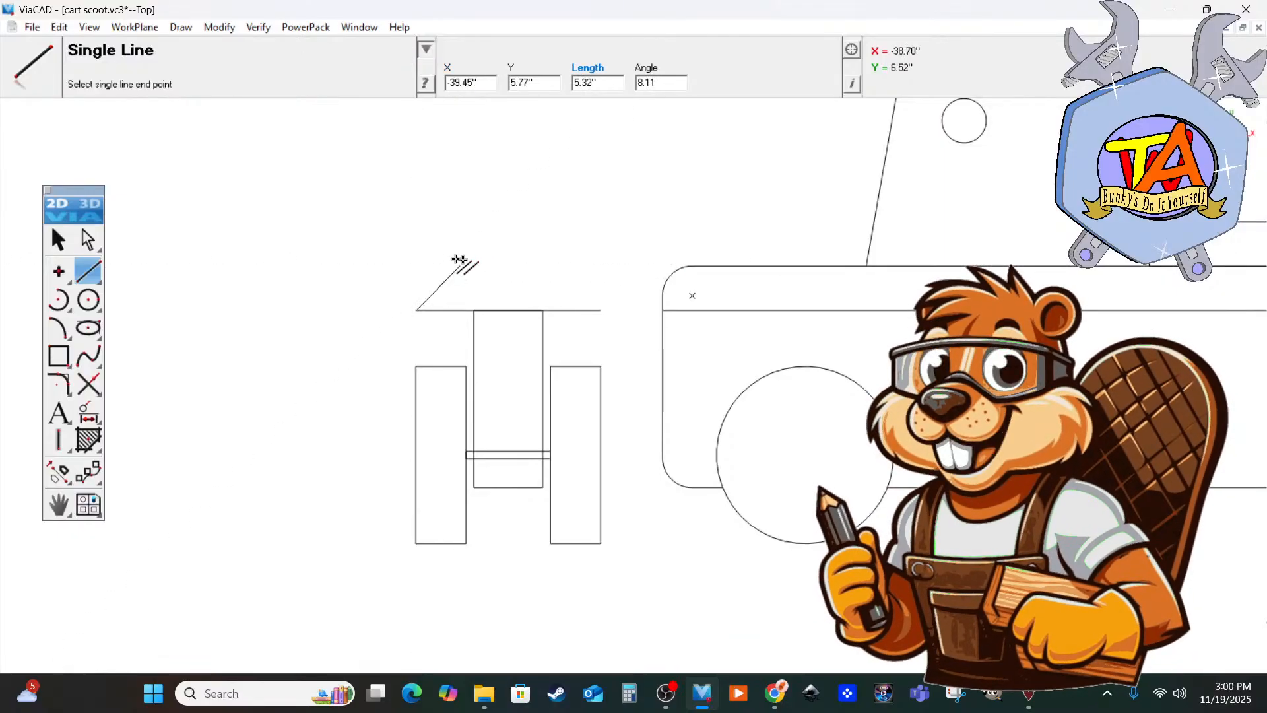
click(420, 267)
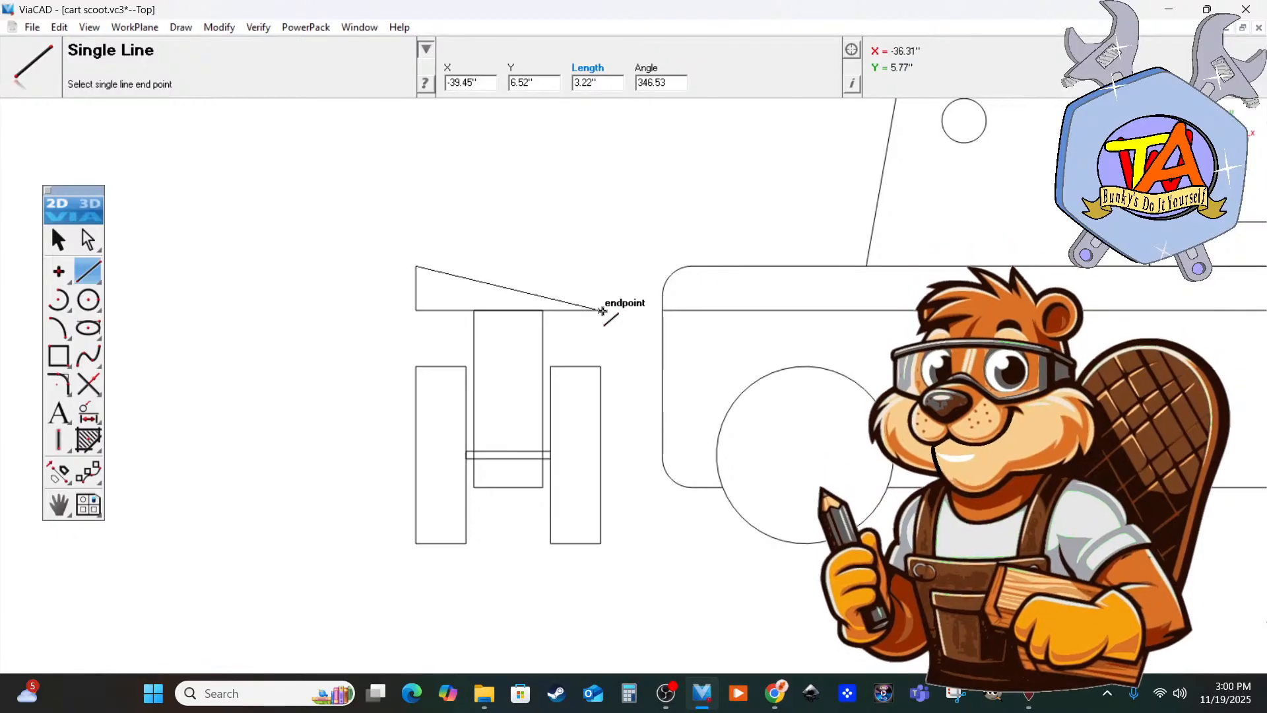
click(600, 267)
click(600, 267)
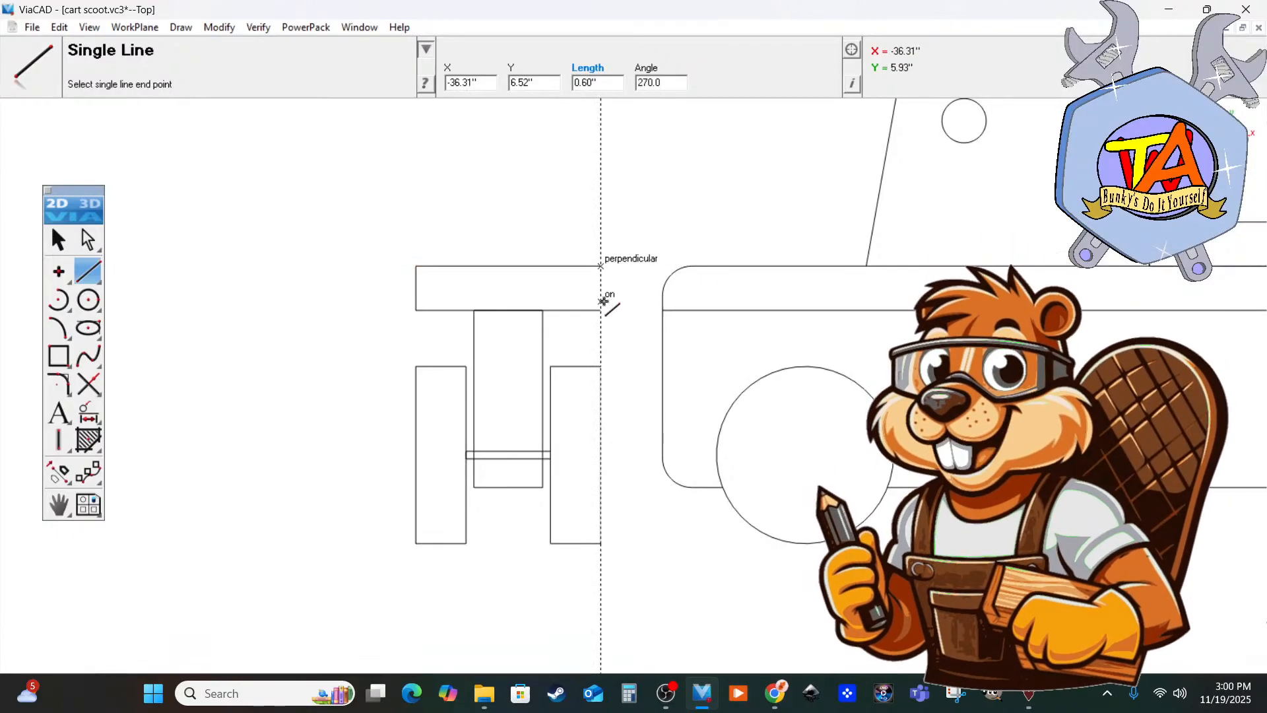
click(600, 310)
Draw the cab outline on top of the rectangle at the same width, with 3.44 inch sides and a closing top line.
scroll(557, 346, down, 1)
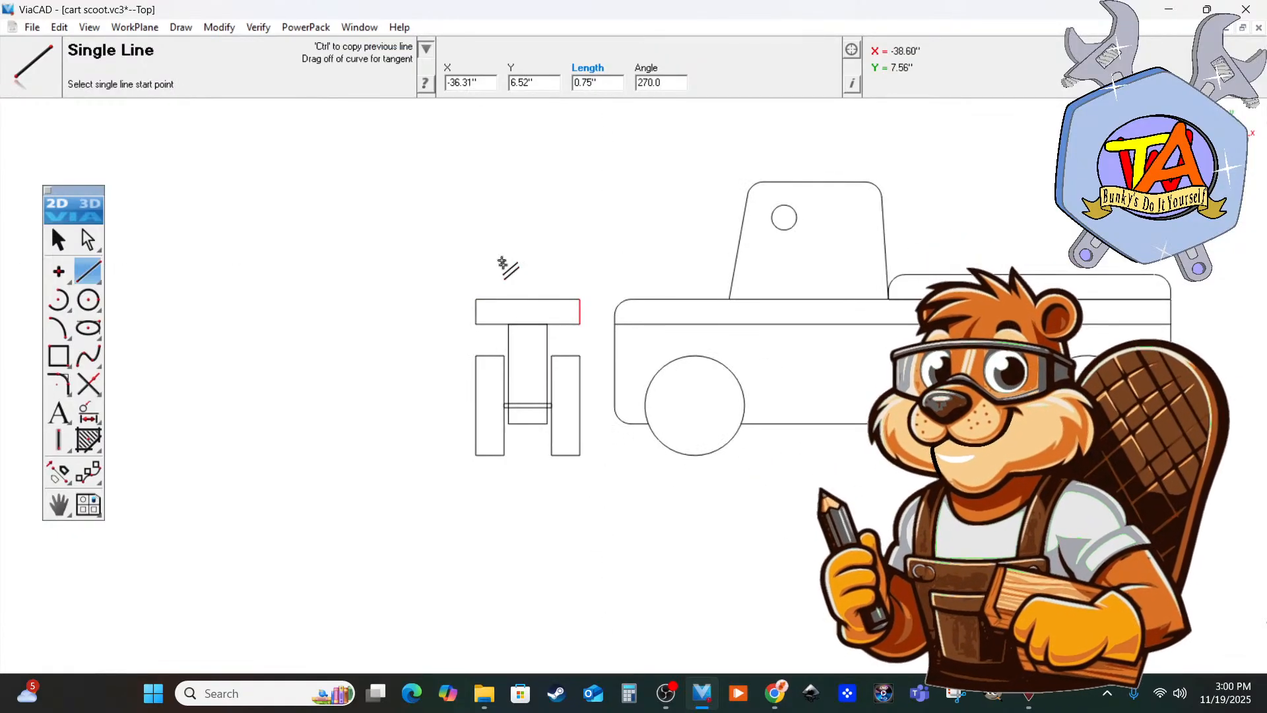
scroll(498, 254, down, 1)
scroll(500, 254, up, 1)
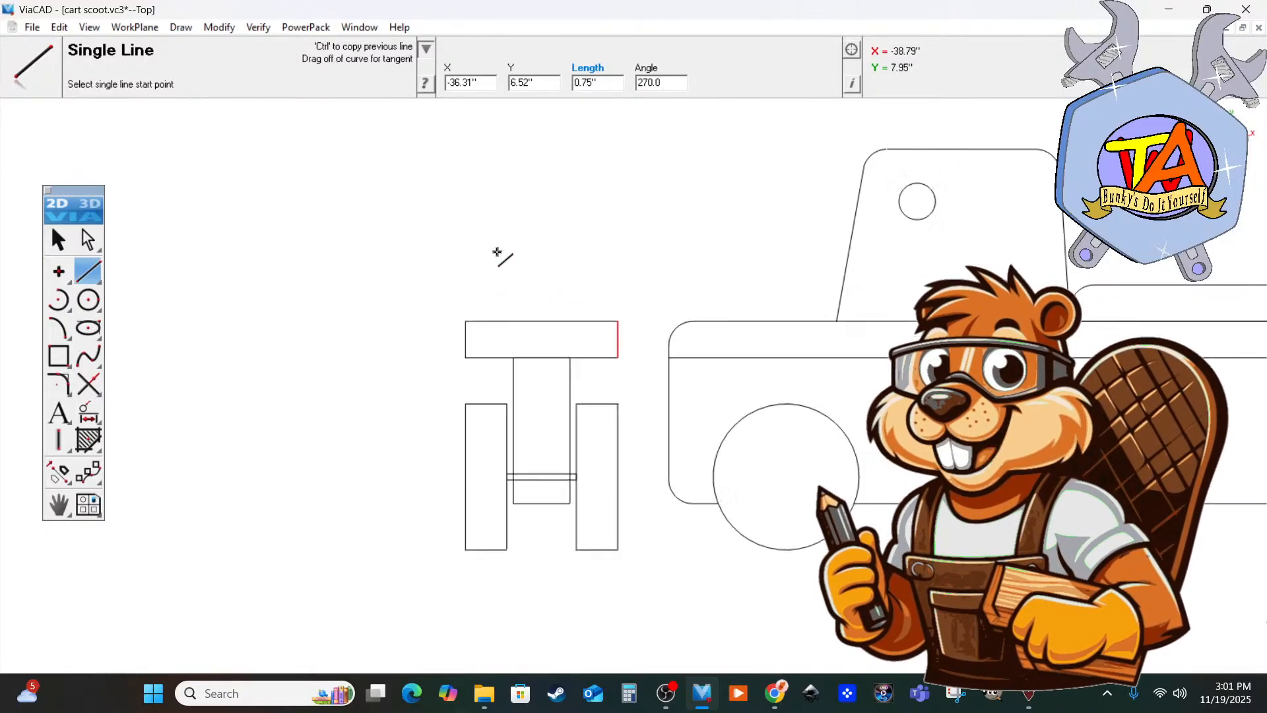
scroll(505, 260, down, 1)
scroll(497, 211, down, 1)
scroll(493, 207, up, 2)
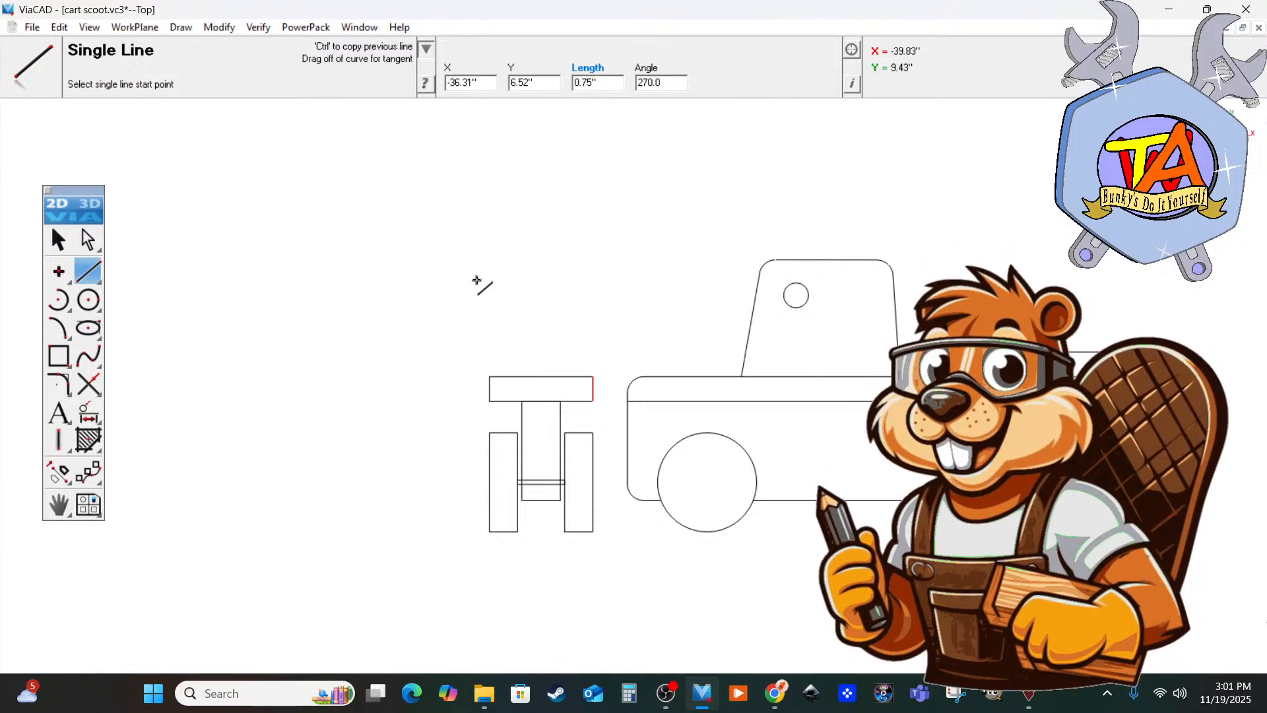
click(490, 376)
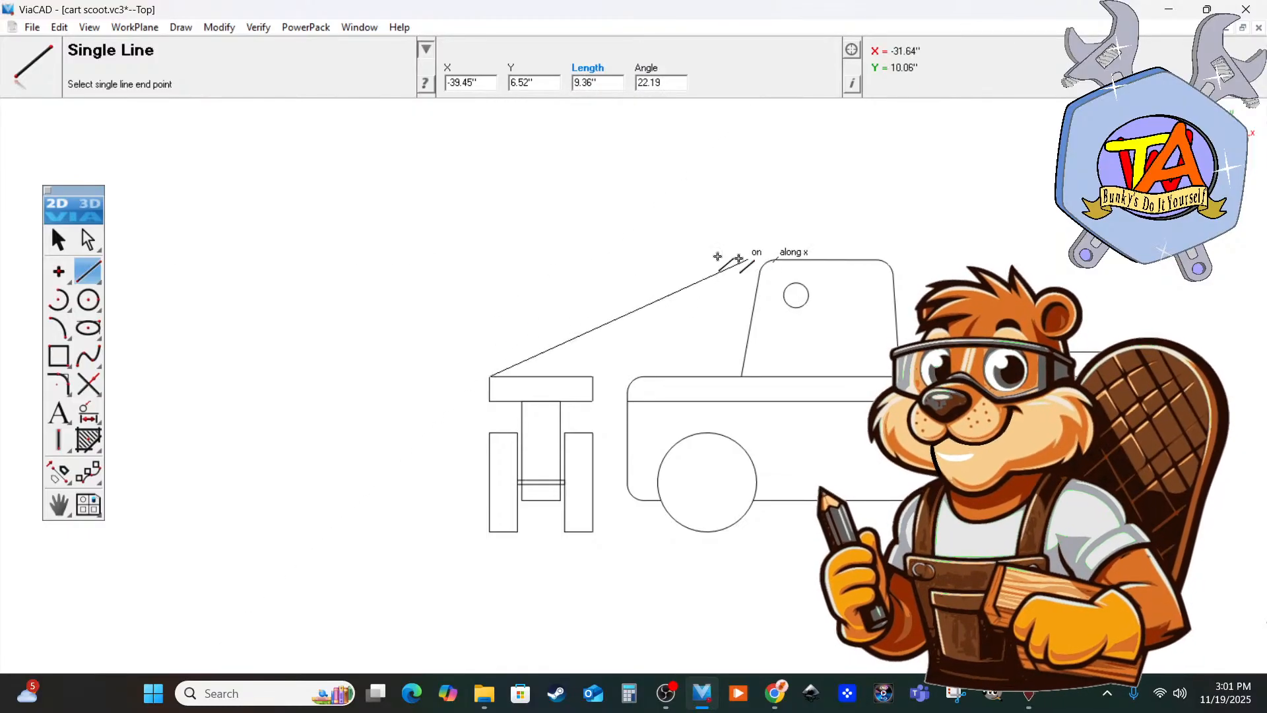
click(492, 264)
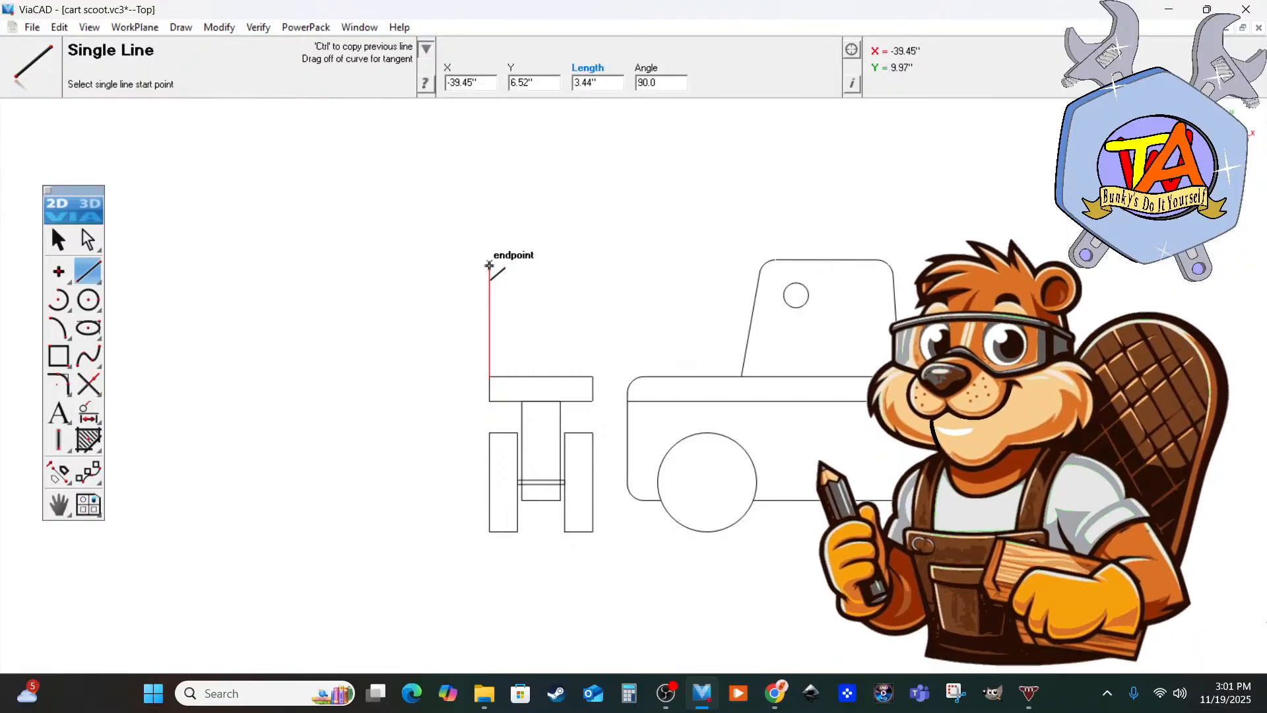
click(489, 265)
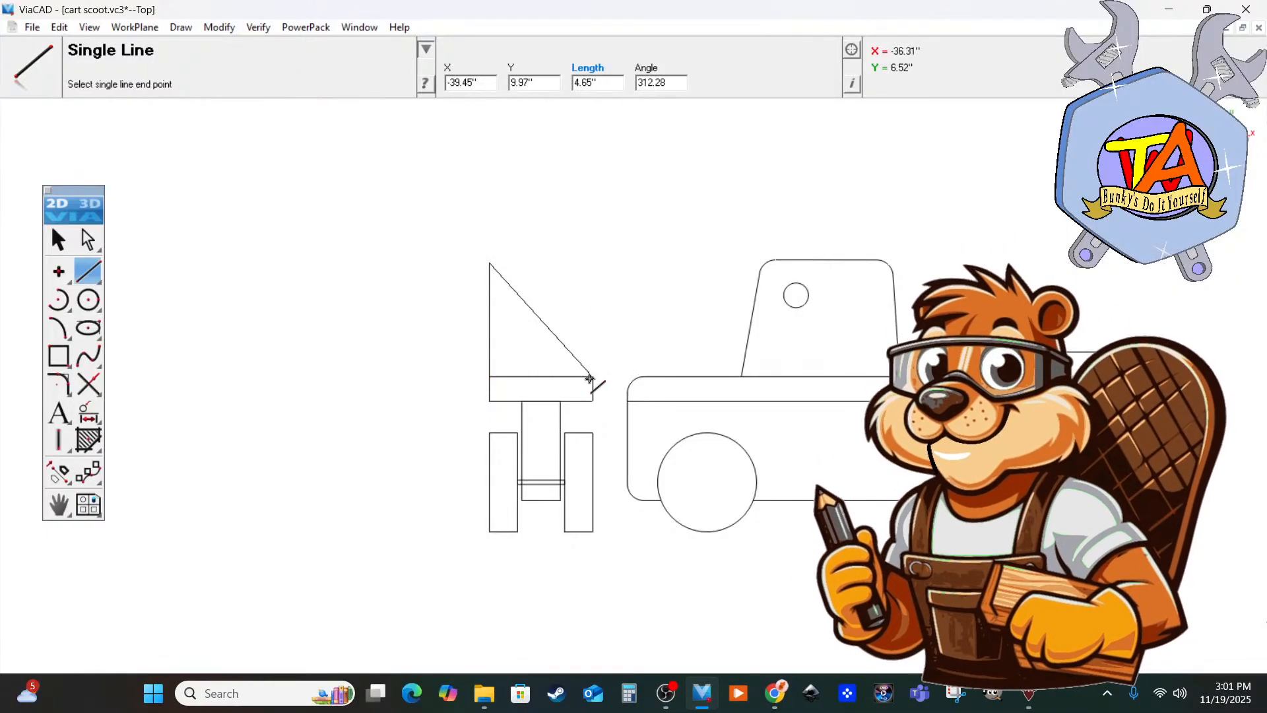
click(593, 264)
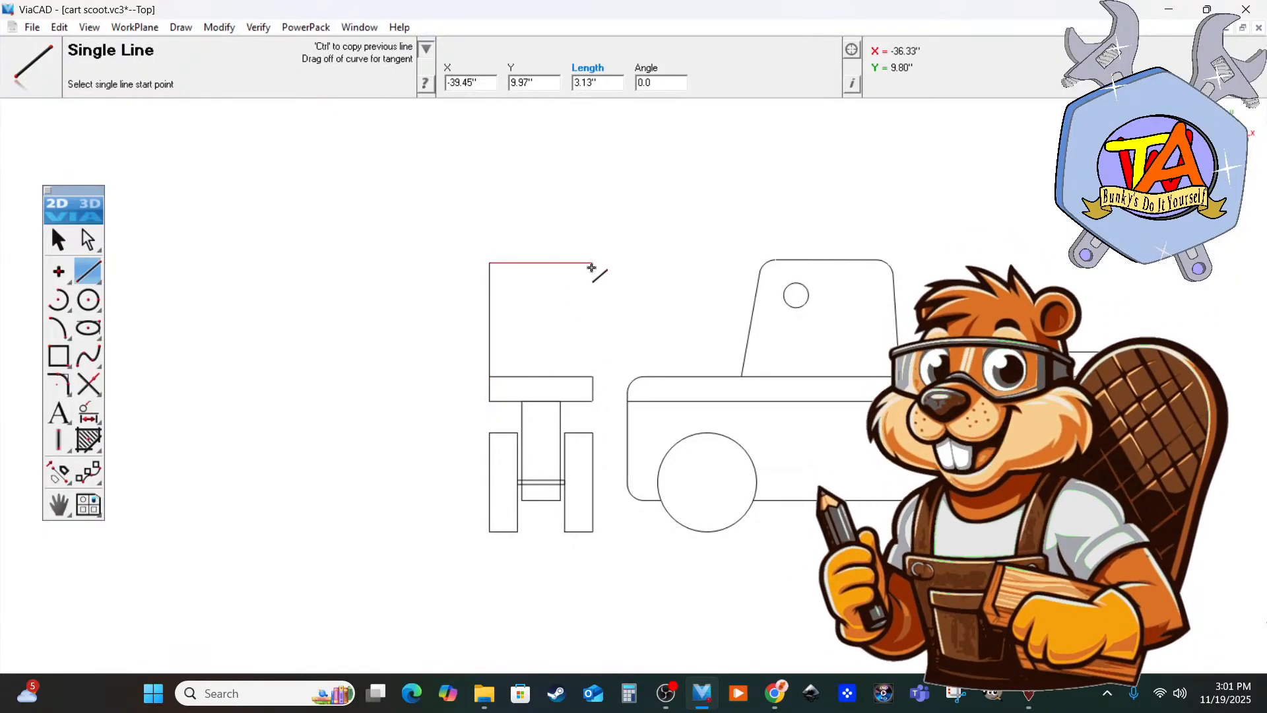
click(592, 263)
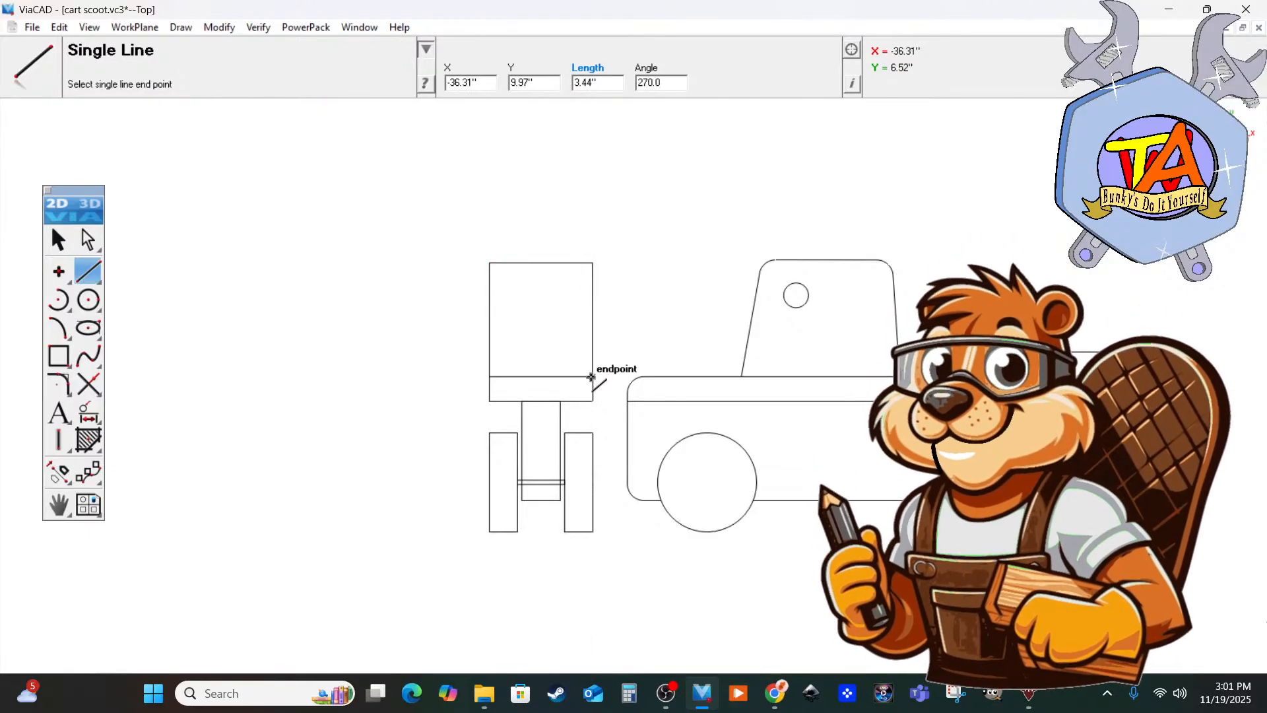
click(591, 377)
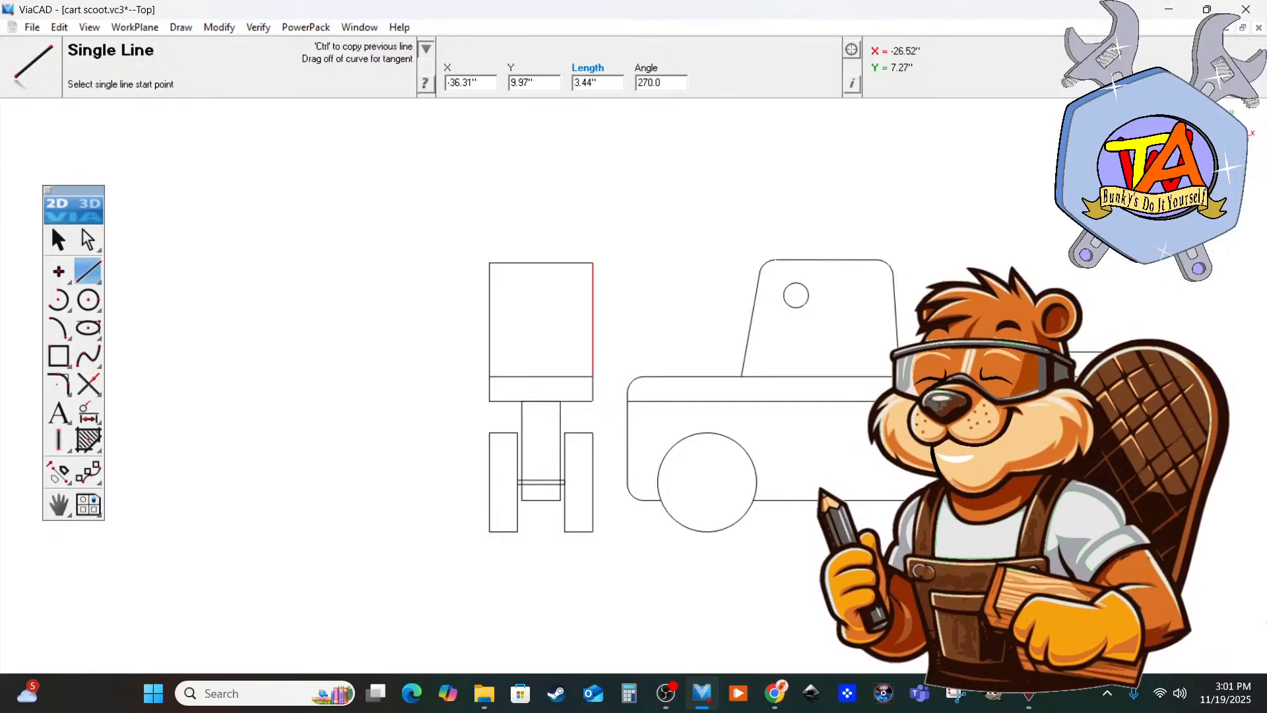
Draw a horizontal line across the full width of the cab, about 0.6 inch above its base.
click(489, 357)
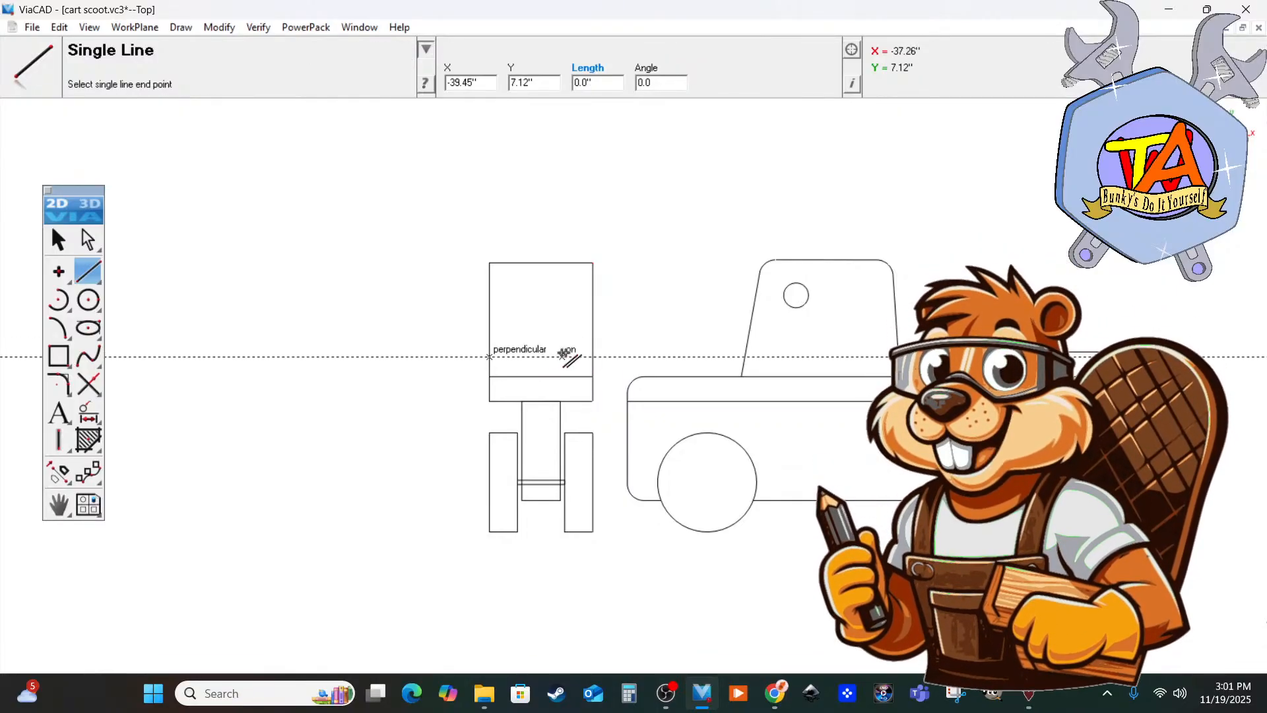
click(592, 356)
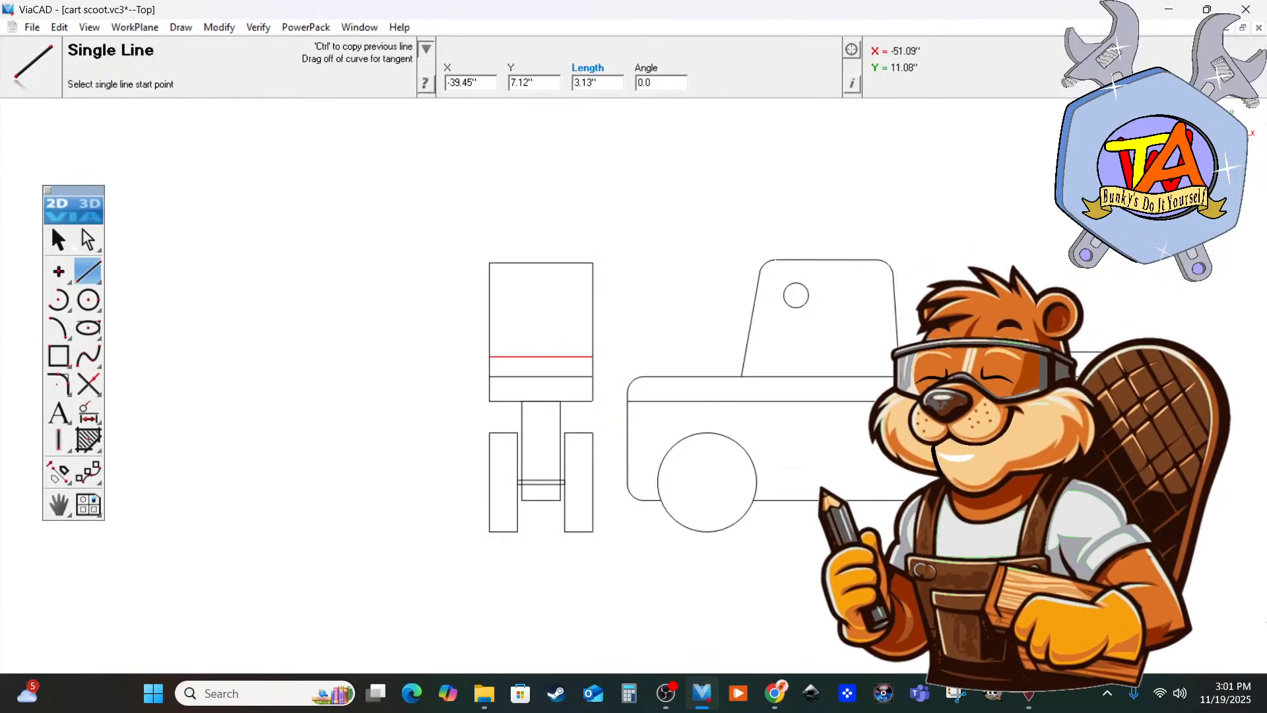
key(Escape)
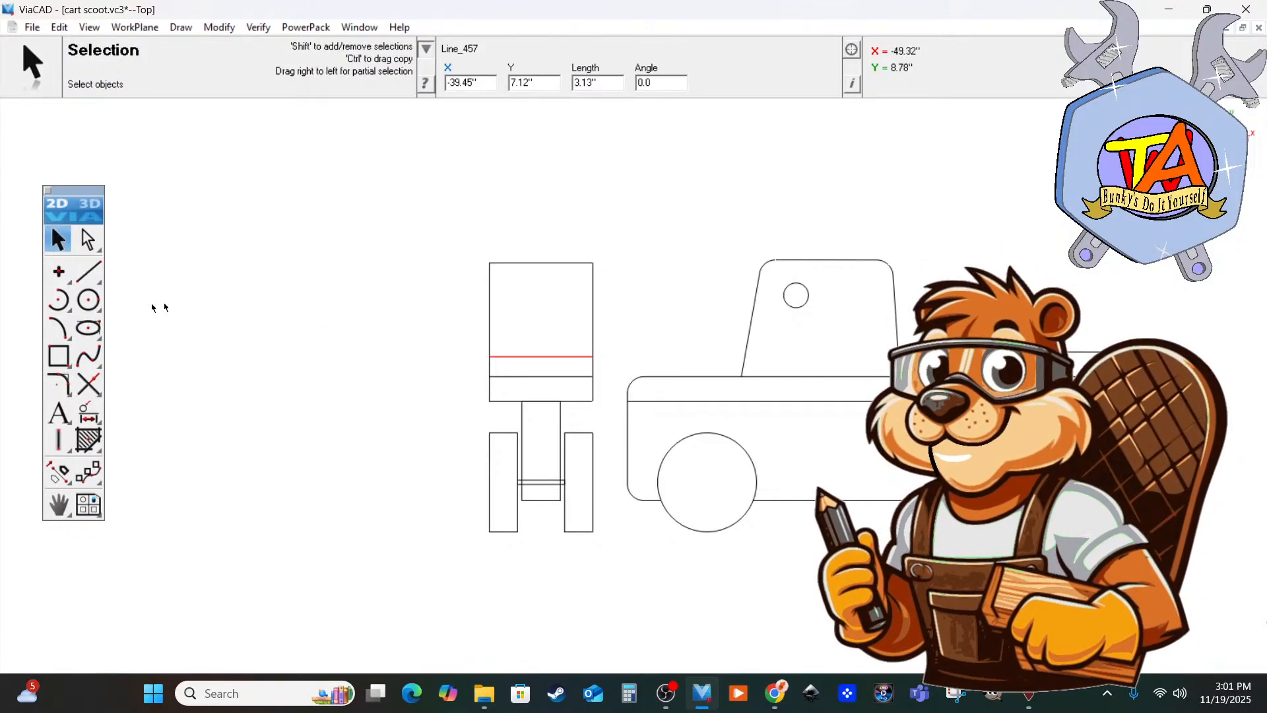
Fillet both ends of the lower cab line into the cab's sides with a 0.50 inch radius.
click(60, 385)
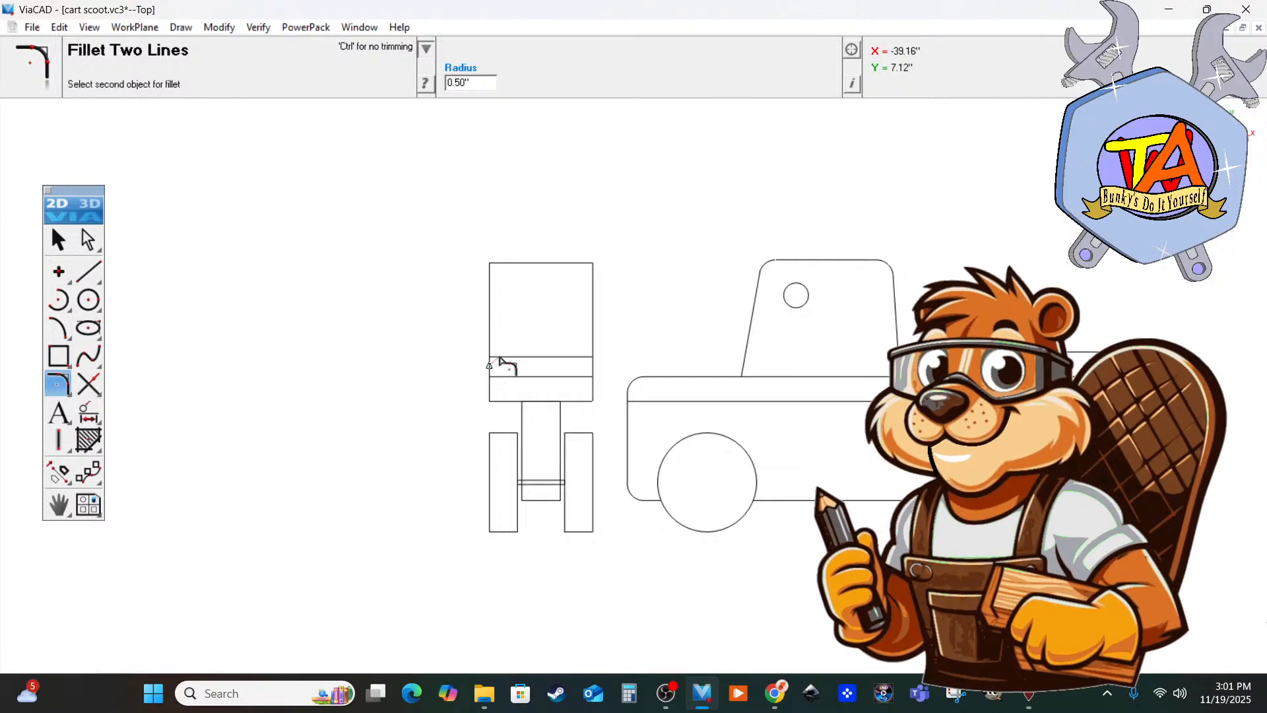
click(489, 365)
click(586, 357)
click(592, 368)
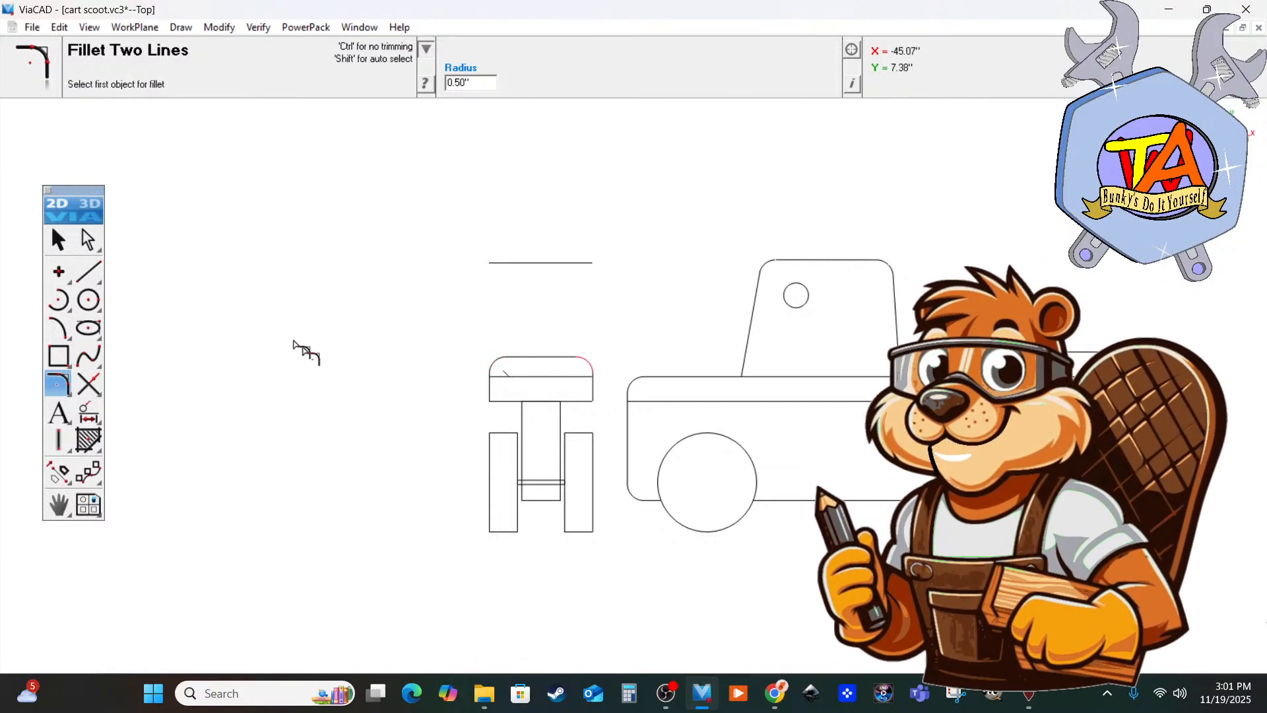
Redraw the cab's two vertical sides, 3.44 inch long, from the ends of the top line down to the base rectangle.
click(89, 270)
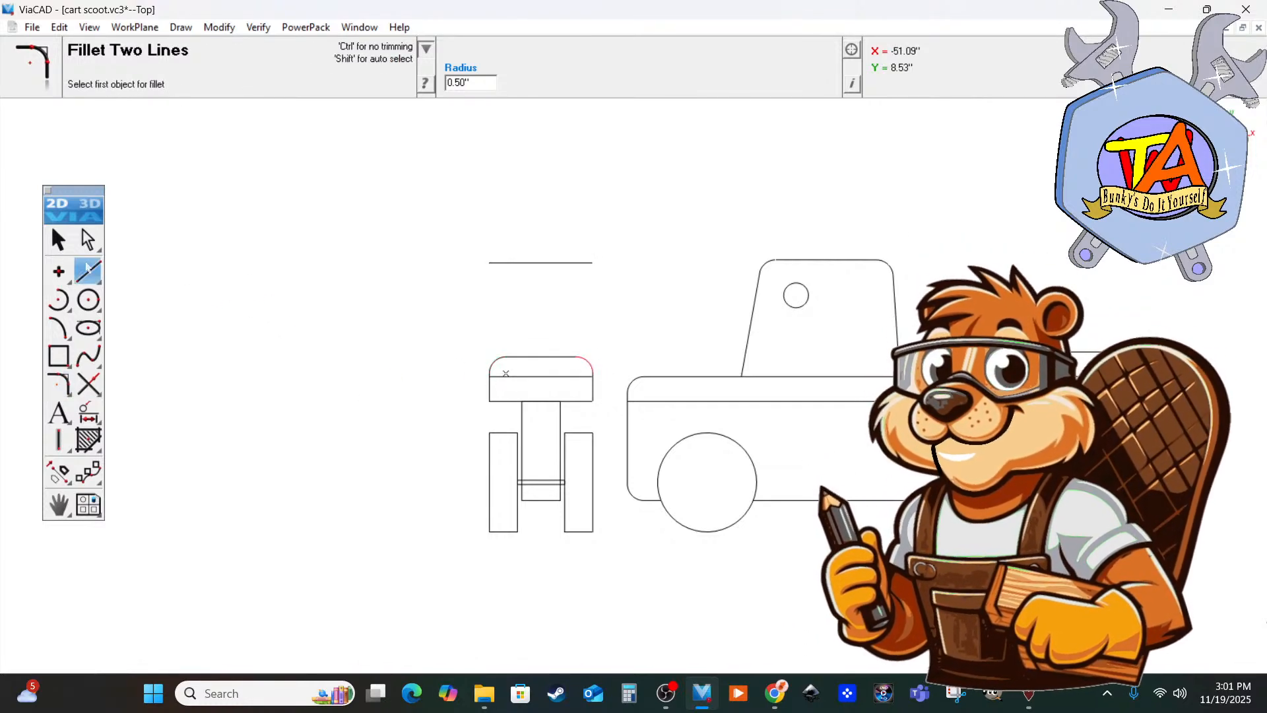
click(489, 262)
click(488, 375)
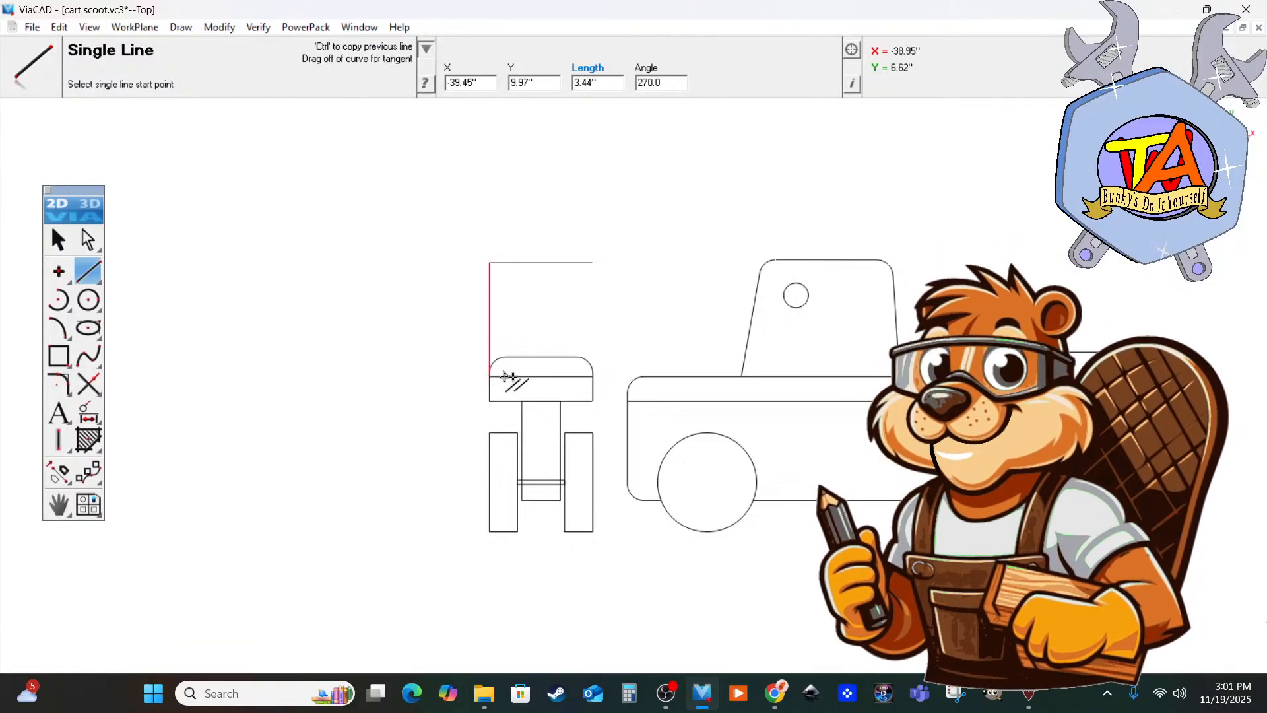
click(592, 264)
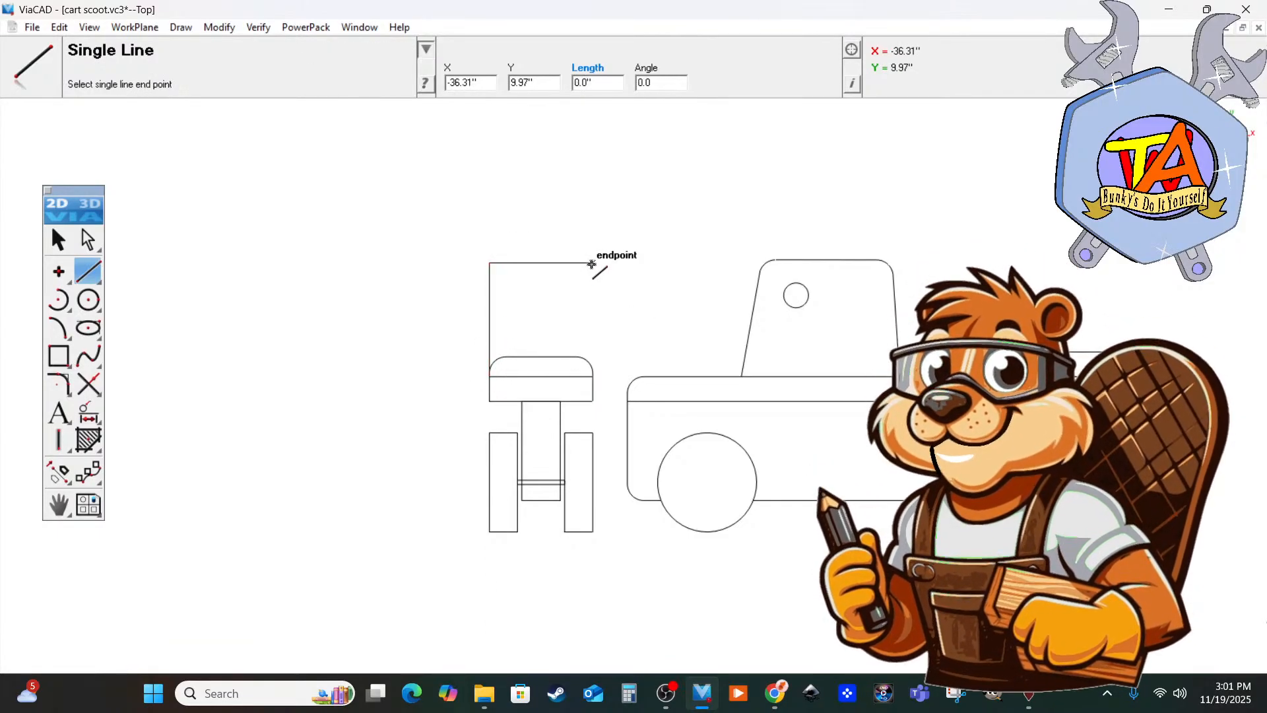
click(592, 374)
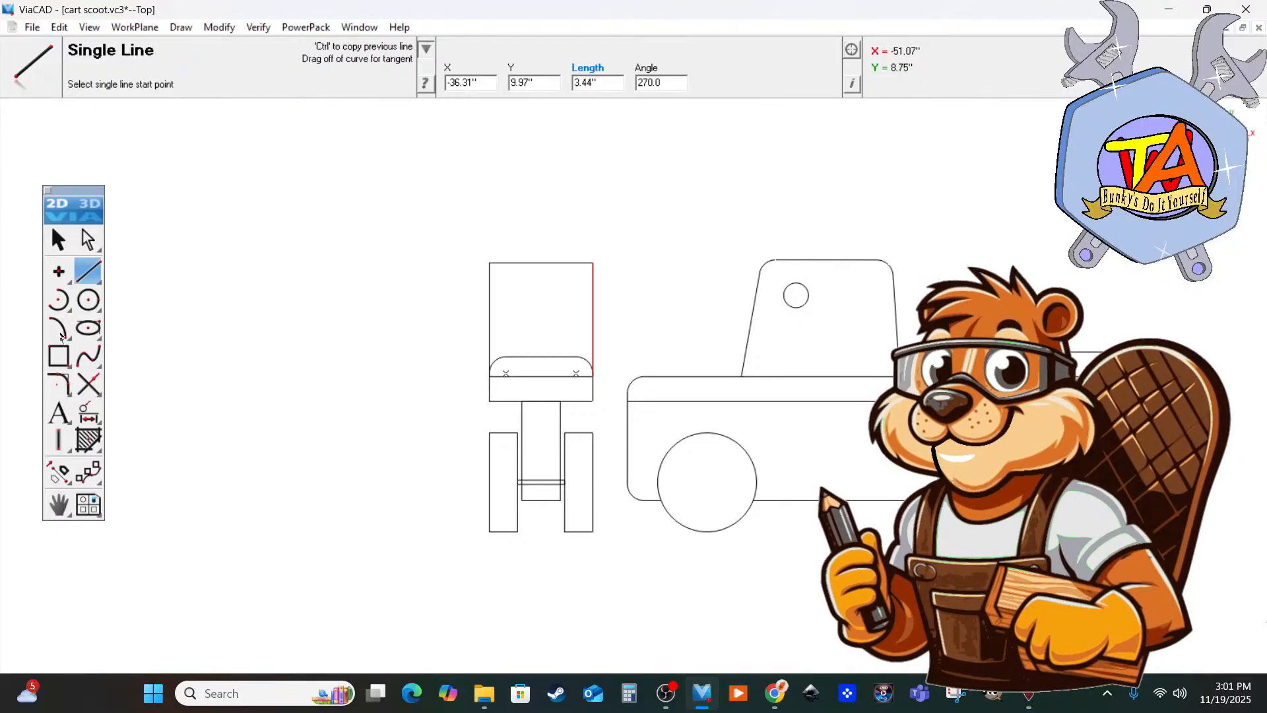
Round both upper corners of the cab with 0.50 inch fillets.
click(58, 383)
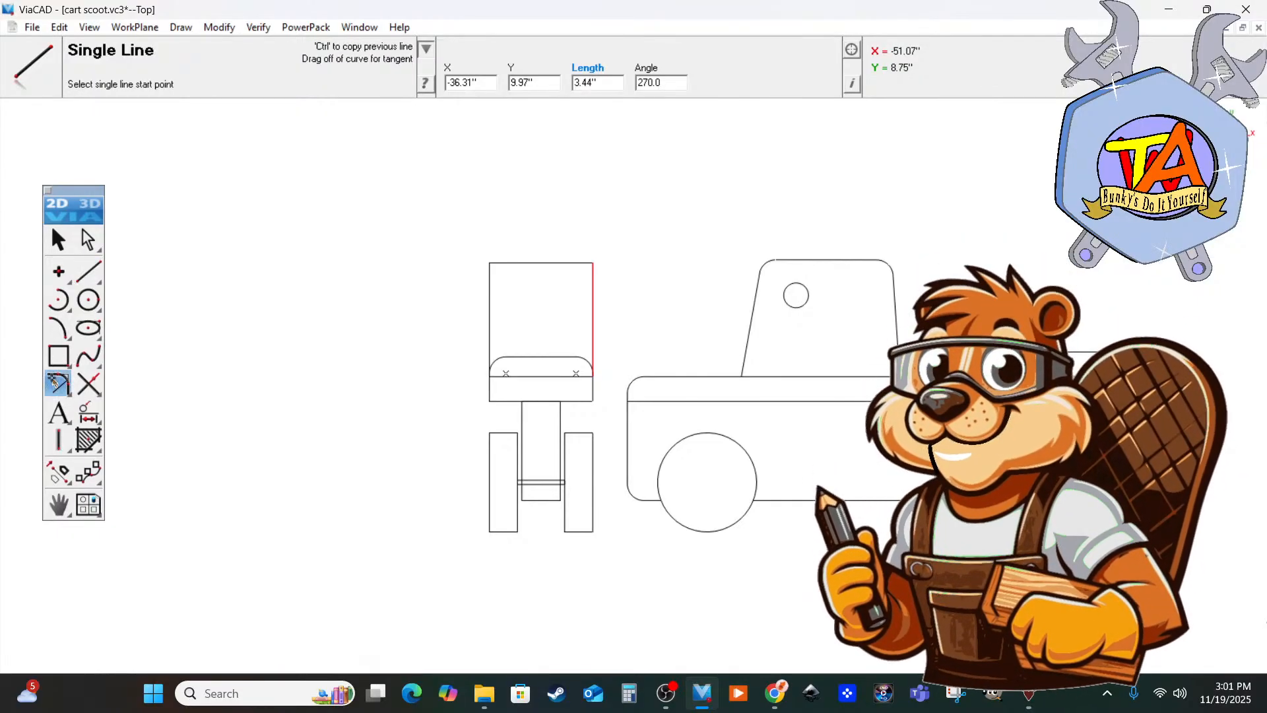
click(490, 272)
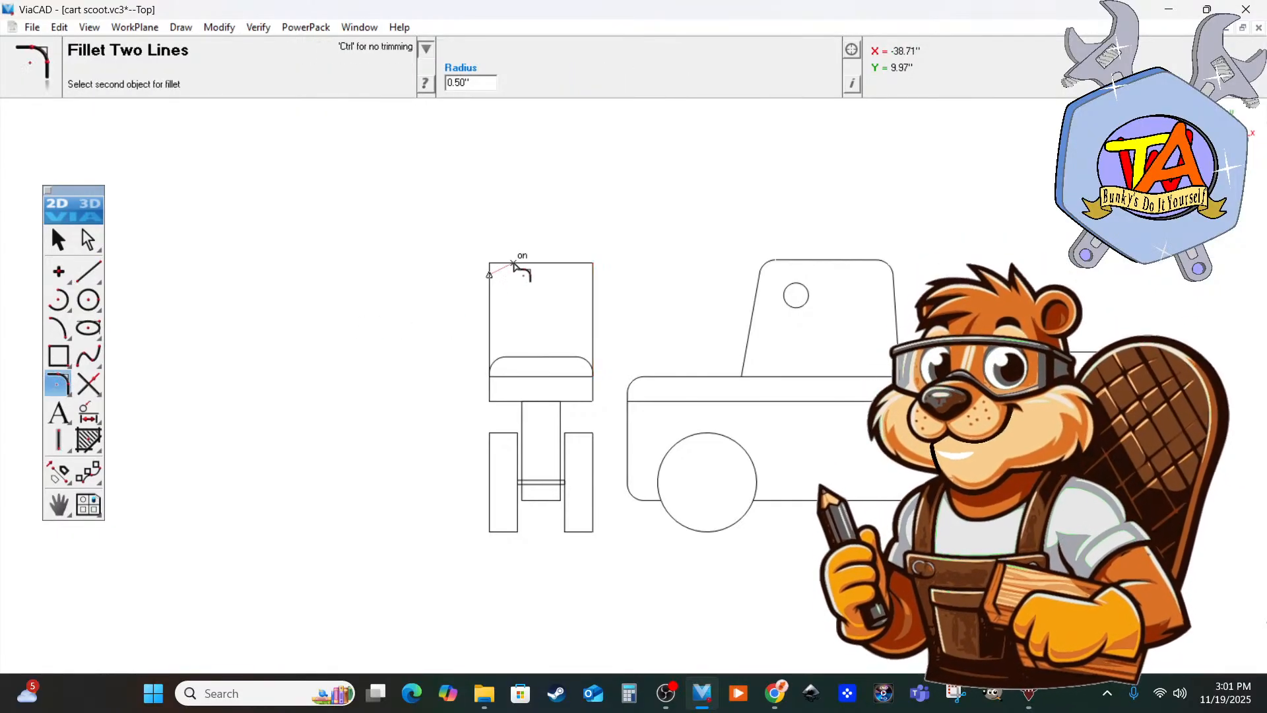
click(510, 263)
click(571, 263)
click(592, 278)
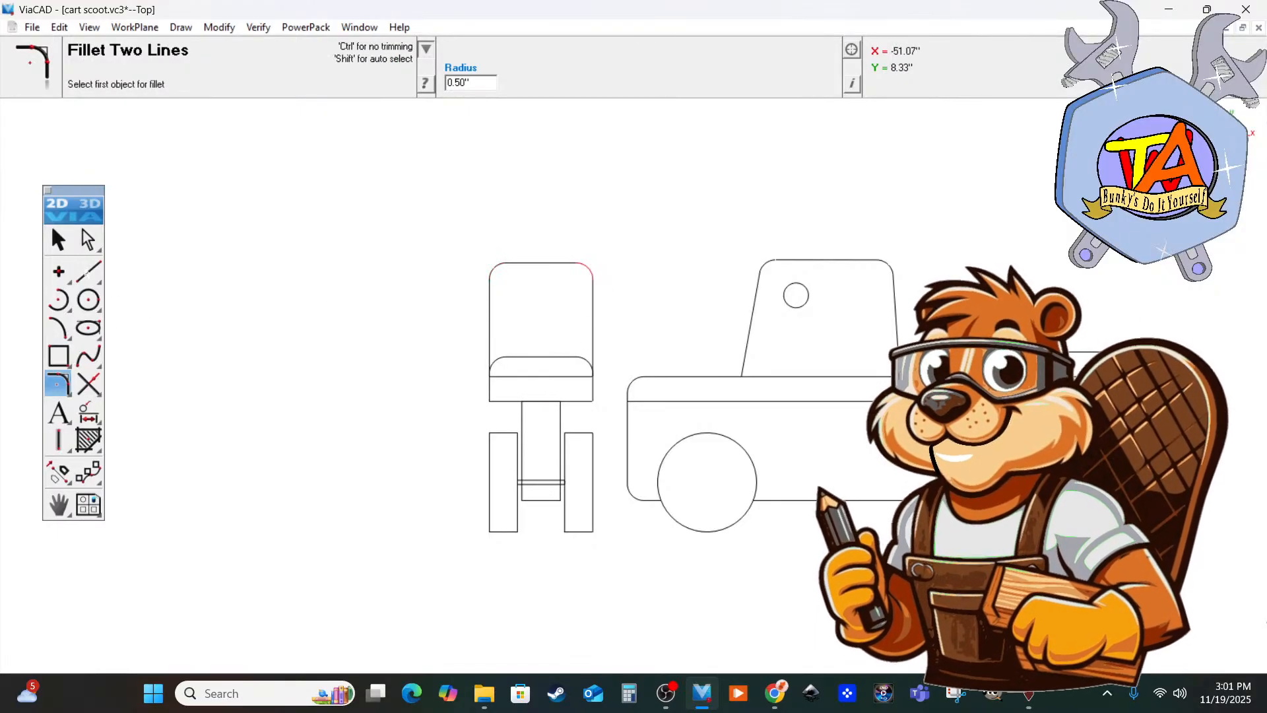
Draw a circle about 0.74 inch in diameter just right of the front-view cab, centered level with the side view's cab hole.
click(88, 299)
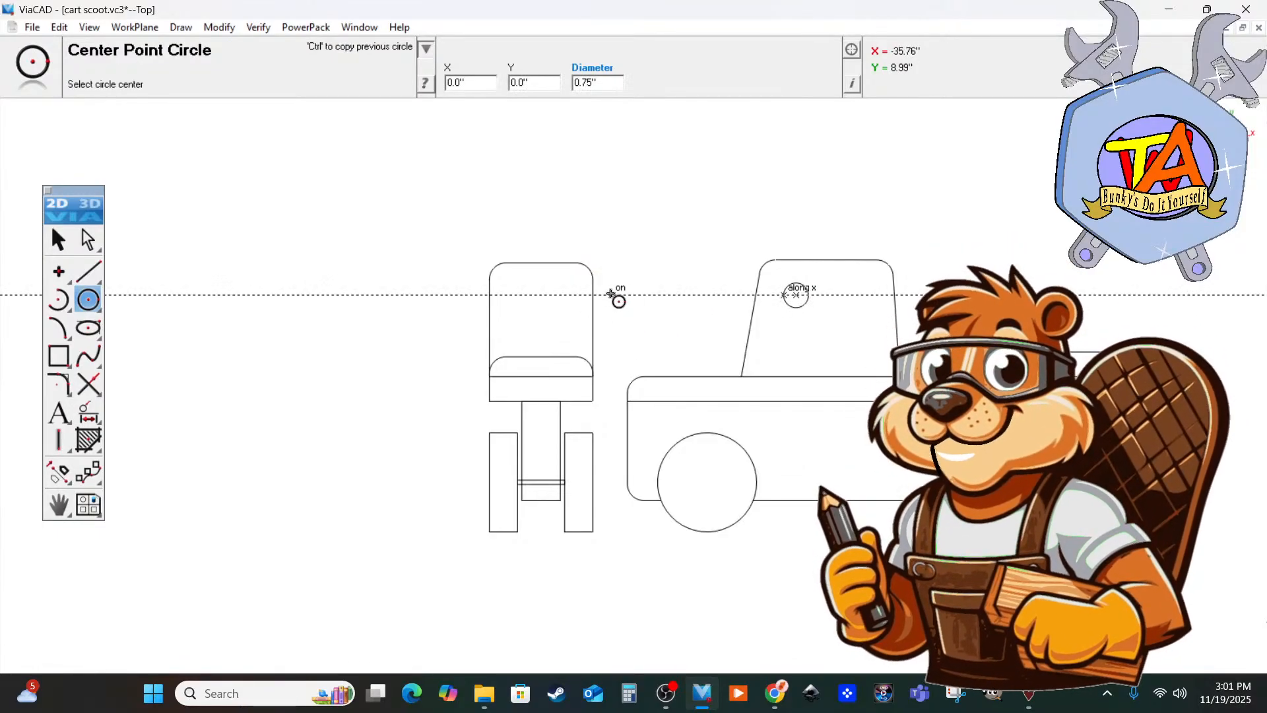
click(616, 295)
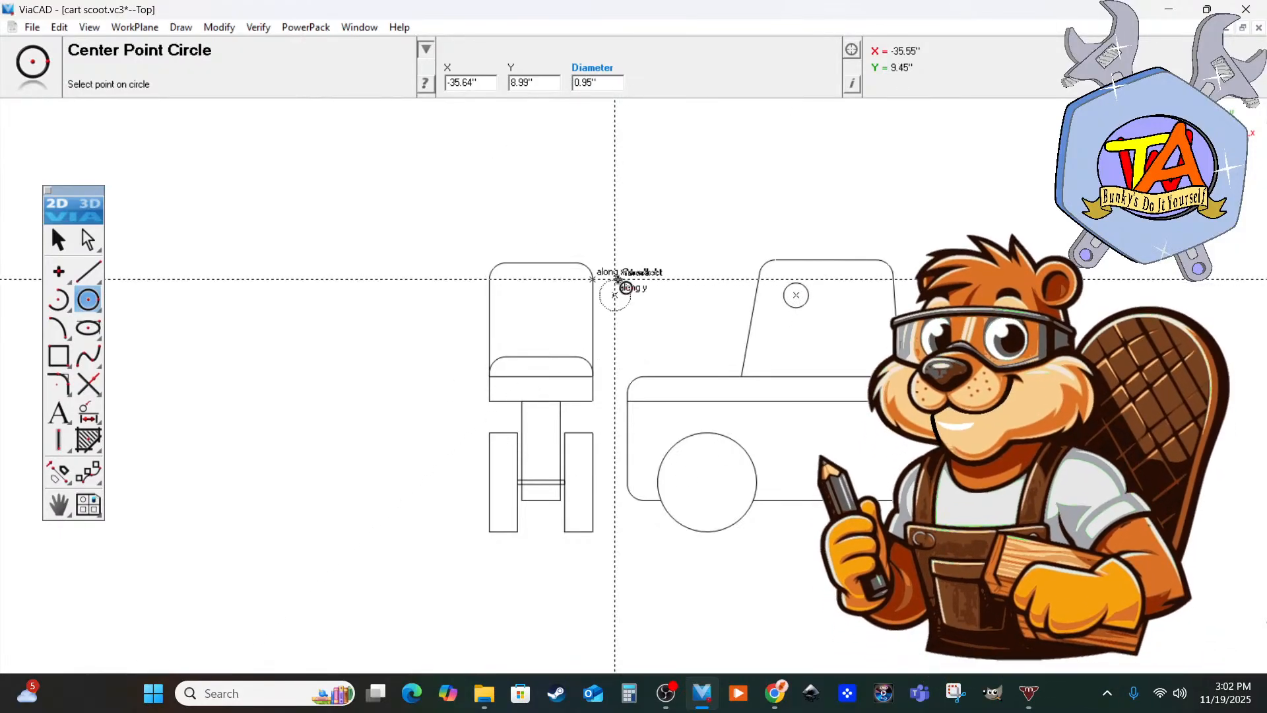
click(625, 289)
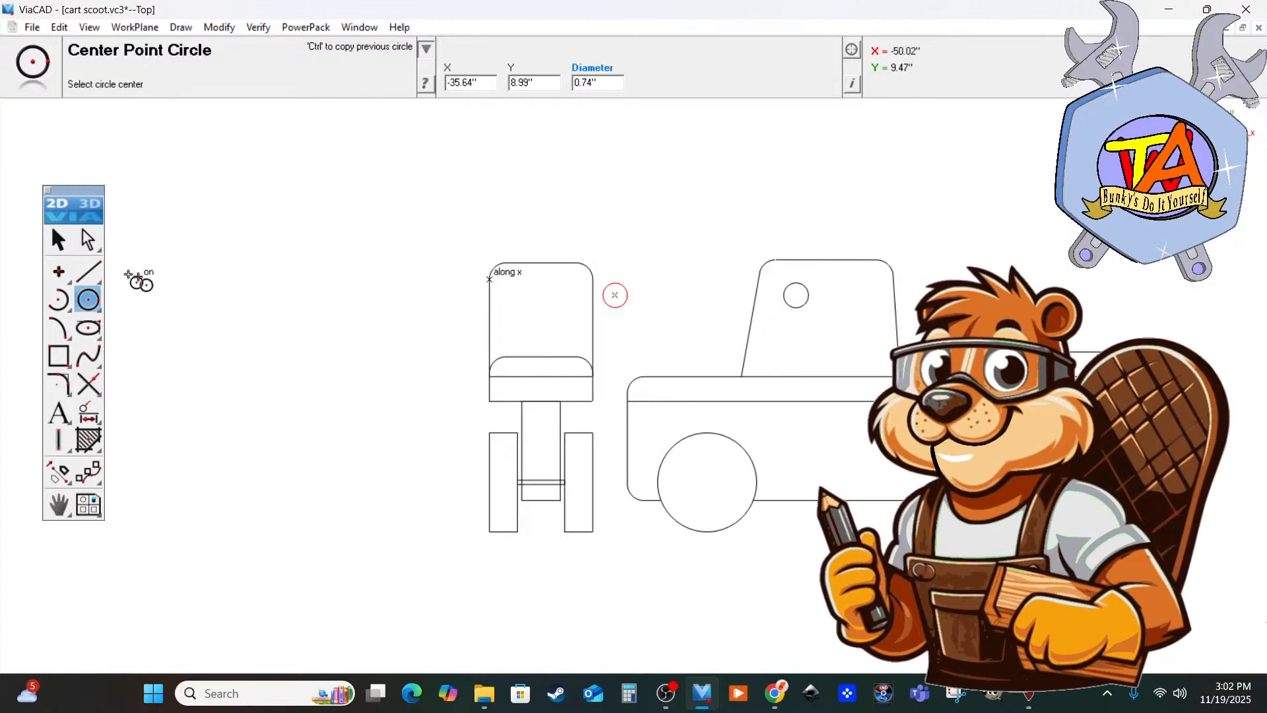
Draw two horizontal lines 0.68 inch long from the small circle's uppermost and lowermost points to the cab's right side.
click(88, 270)
click(614, 284)
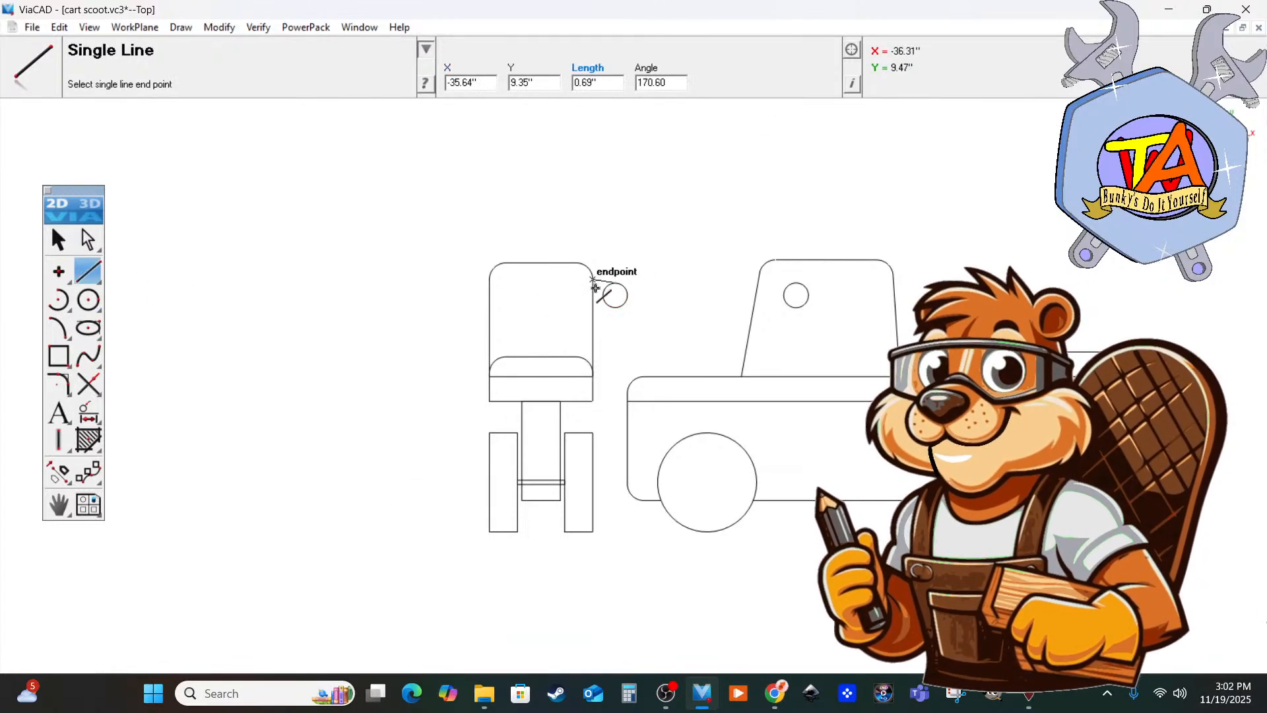
scroll(595, 284, up, 3)
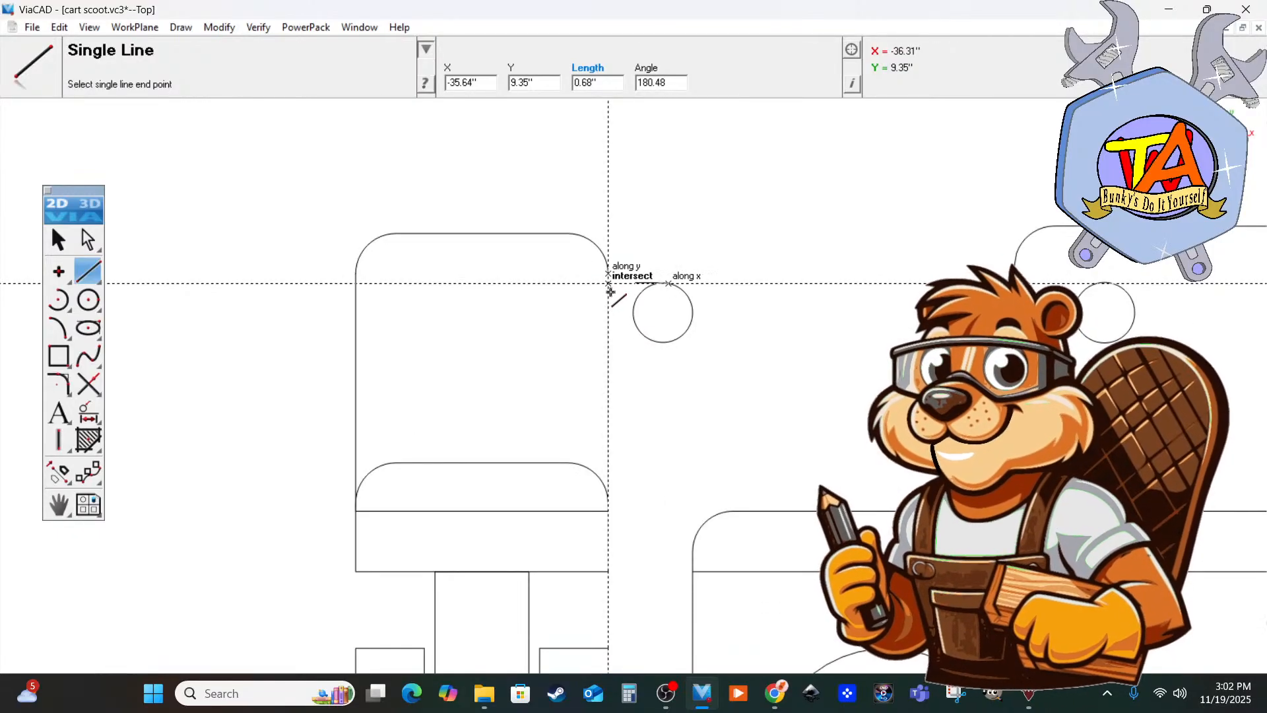
click(610, 290)
click(664, 343)
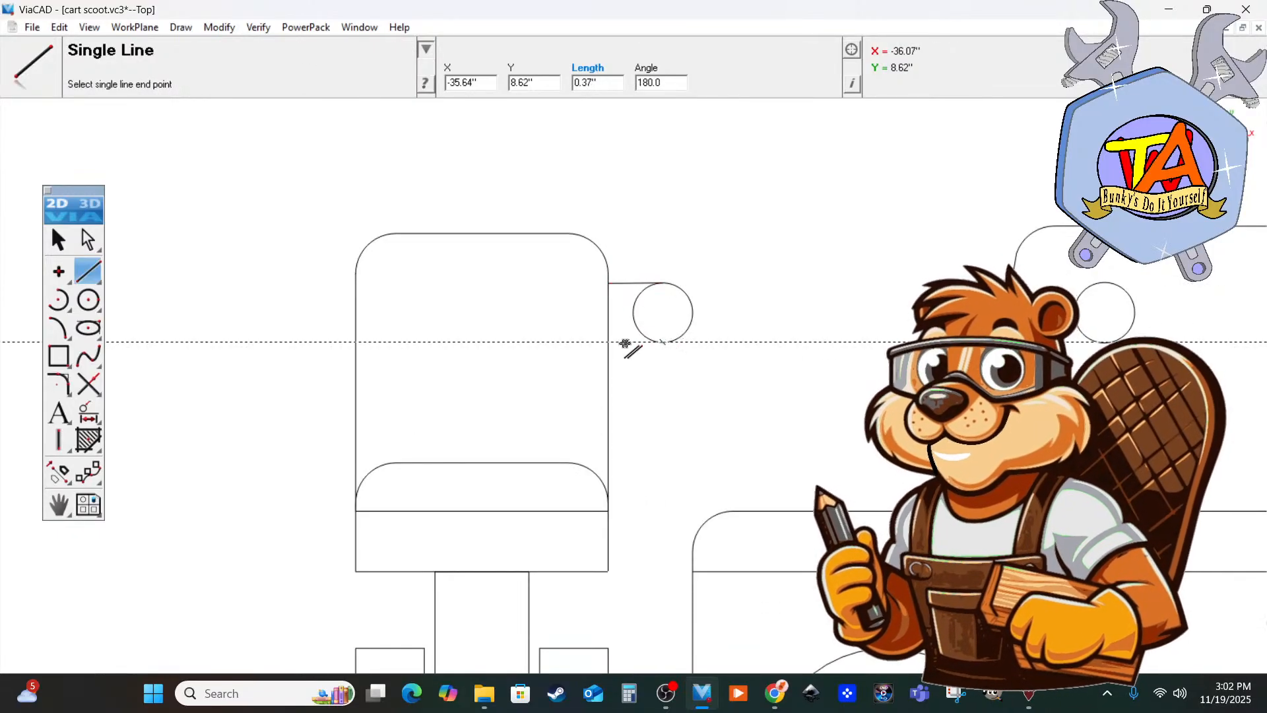
click(612, 343)
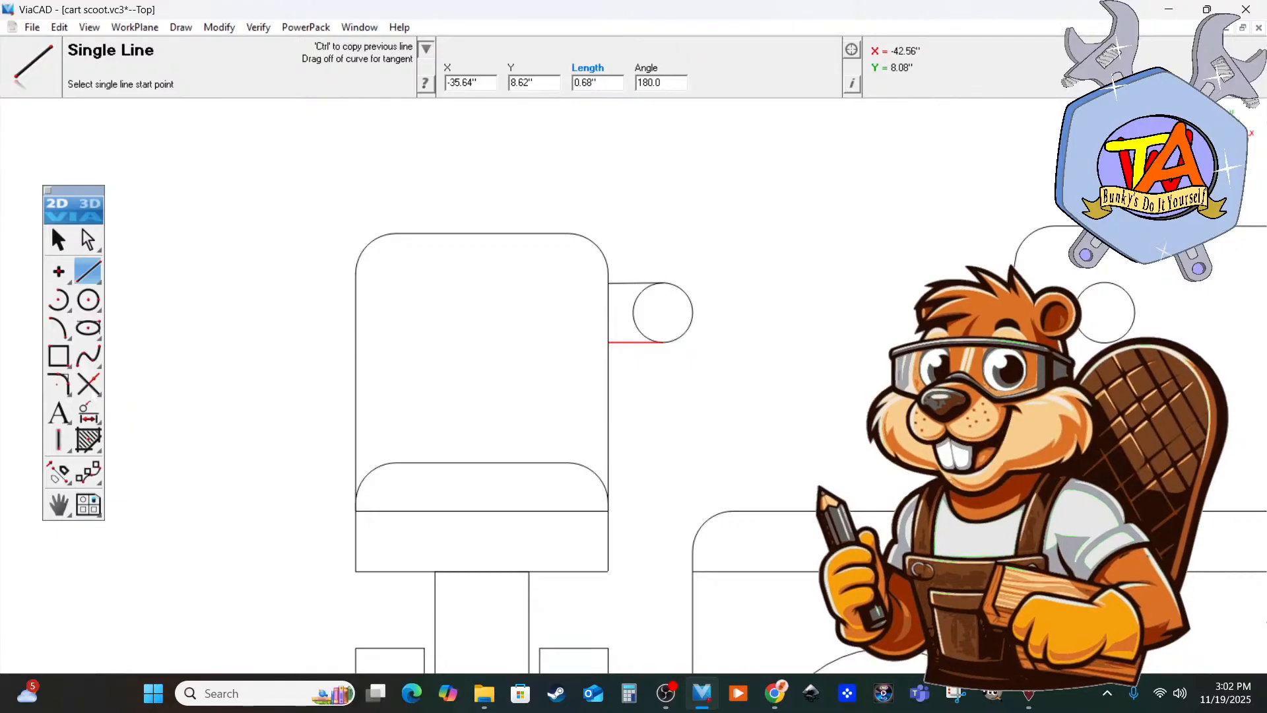
Trim away the circle's inner half between the two horizontal lines to leave a round-ended handle.
click(88, 384)
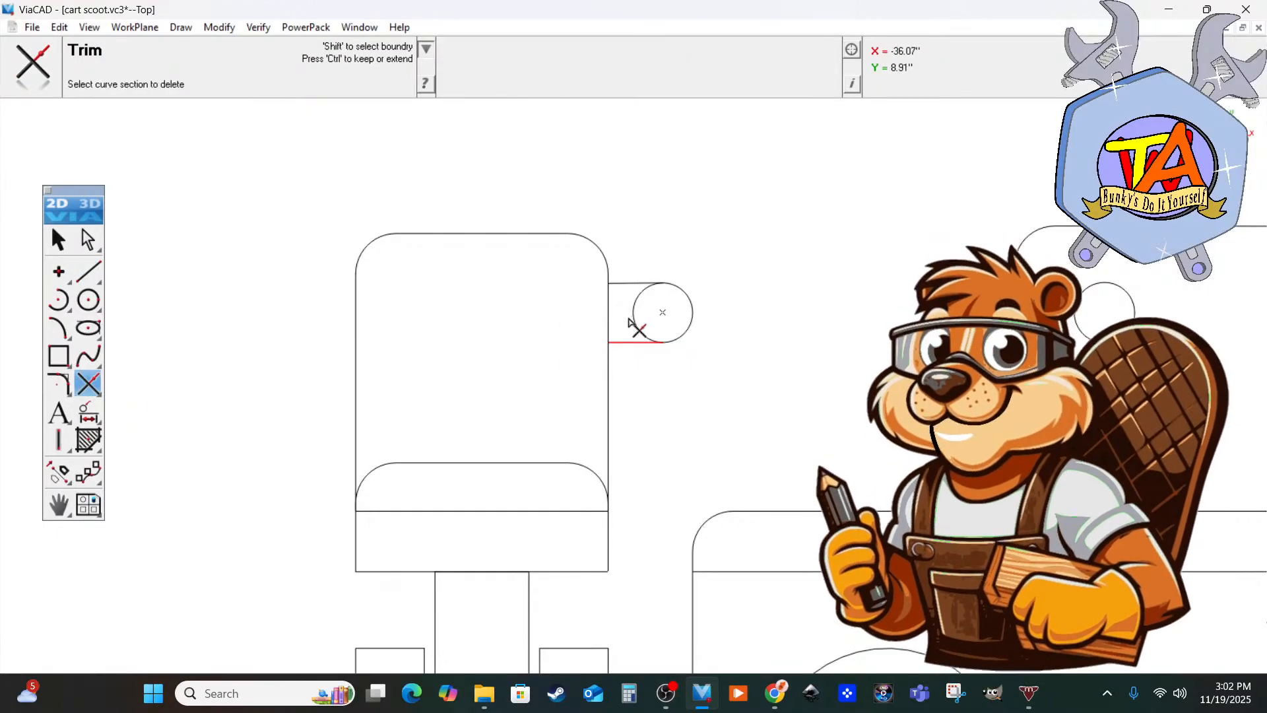
click(655, 303)
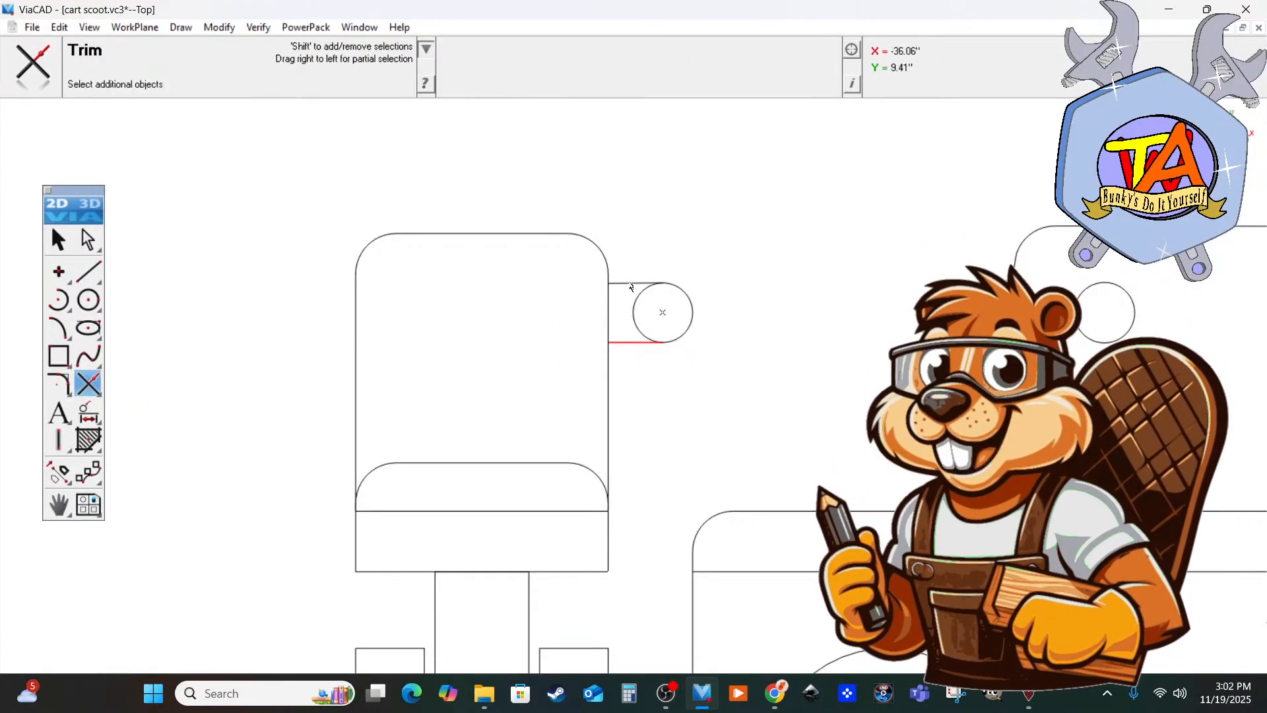
click(634, 283)
key(Return)
click(635, 313)
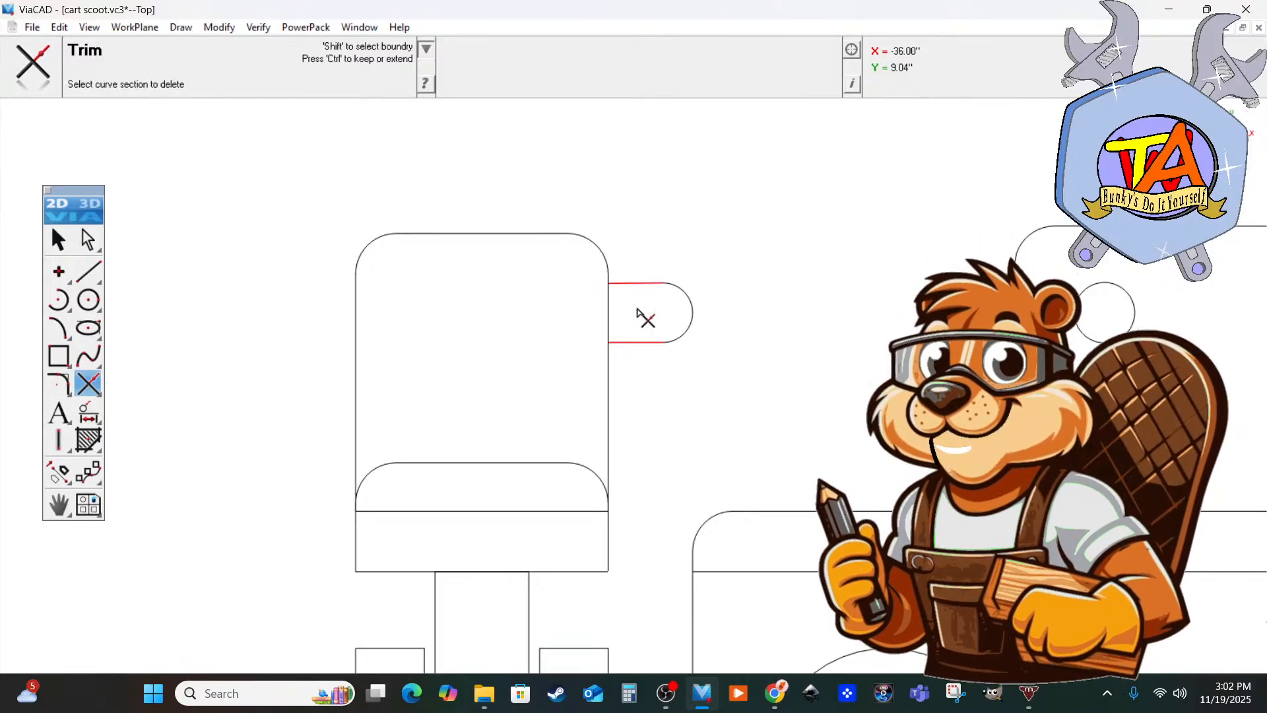
Duplicate the round-ended handle outline, both lines and the end arc, in place.
click(58, 240)
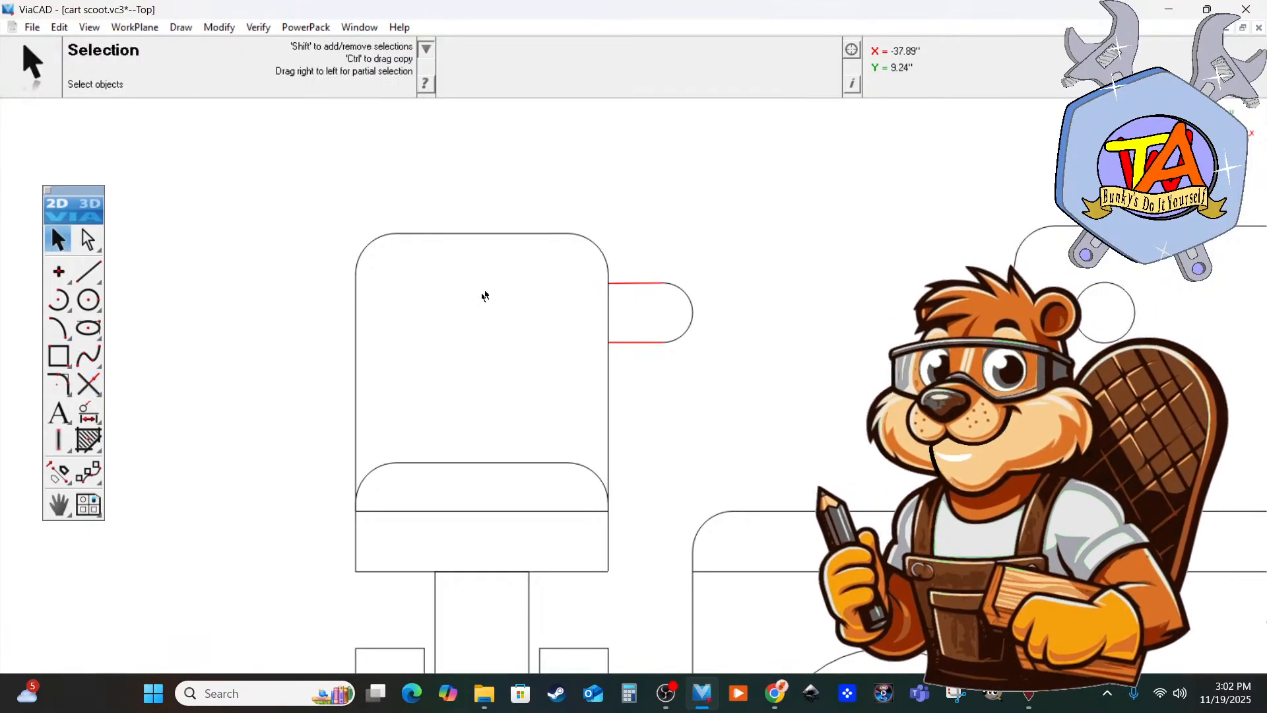
click(627, 253)
drag(564, 199, 724, 370)
click(696, 362)
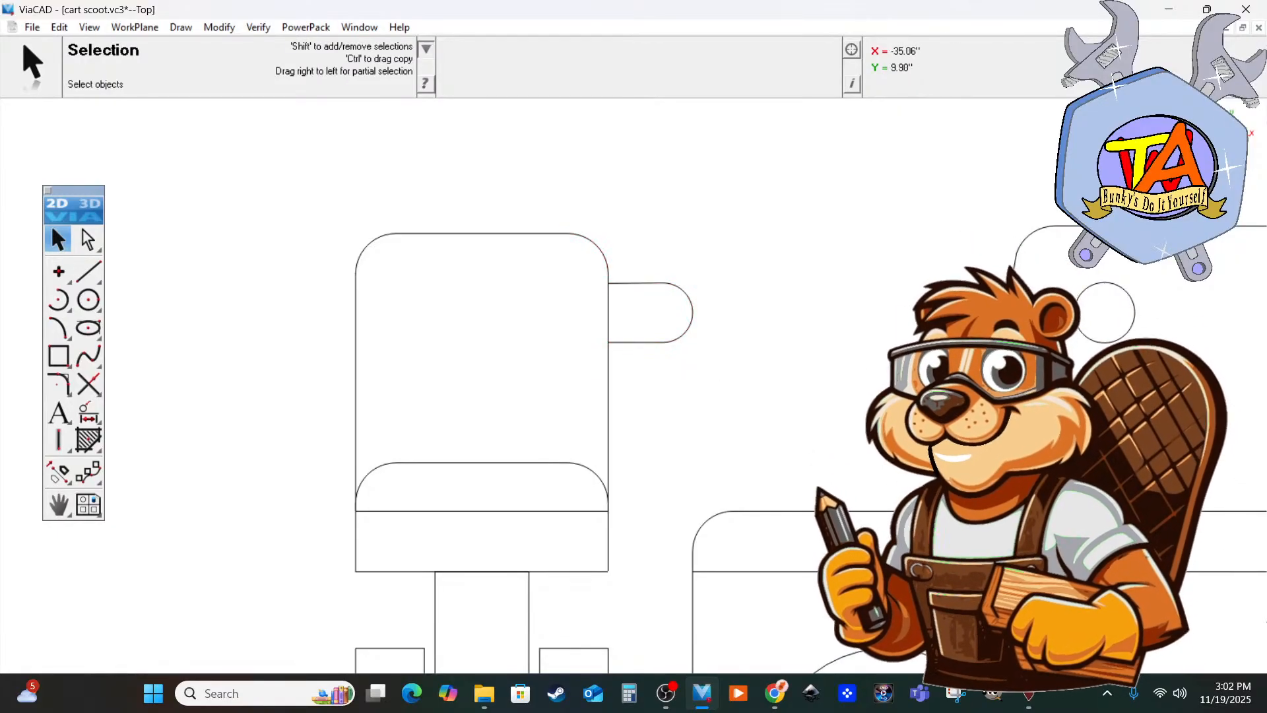
drag(726, 240, 608, 356)
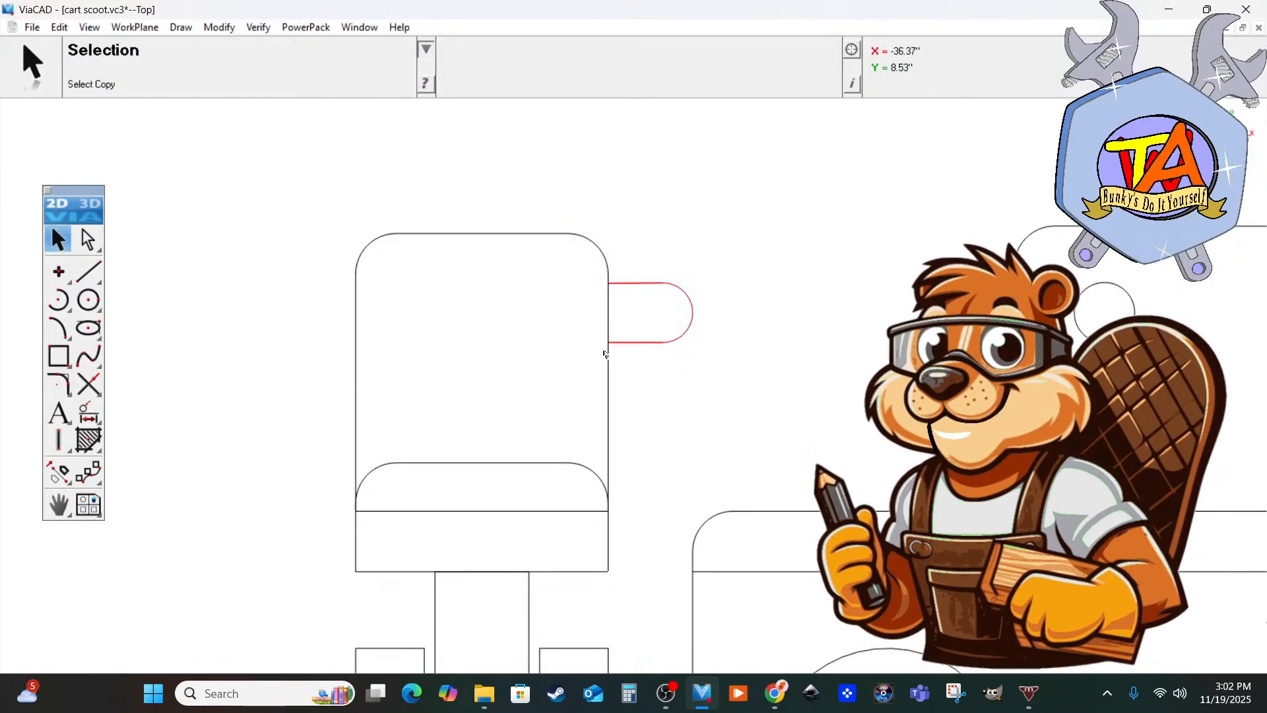
key(ctrl+c)
key(ctrl+v)
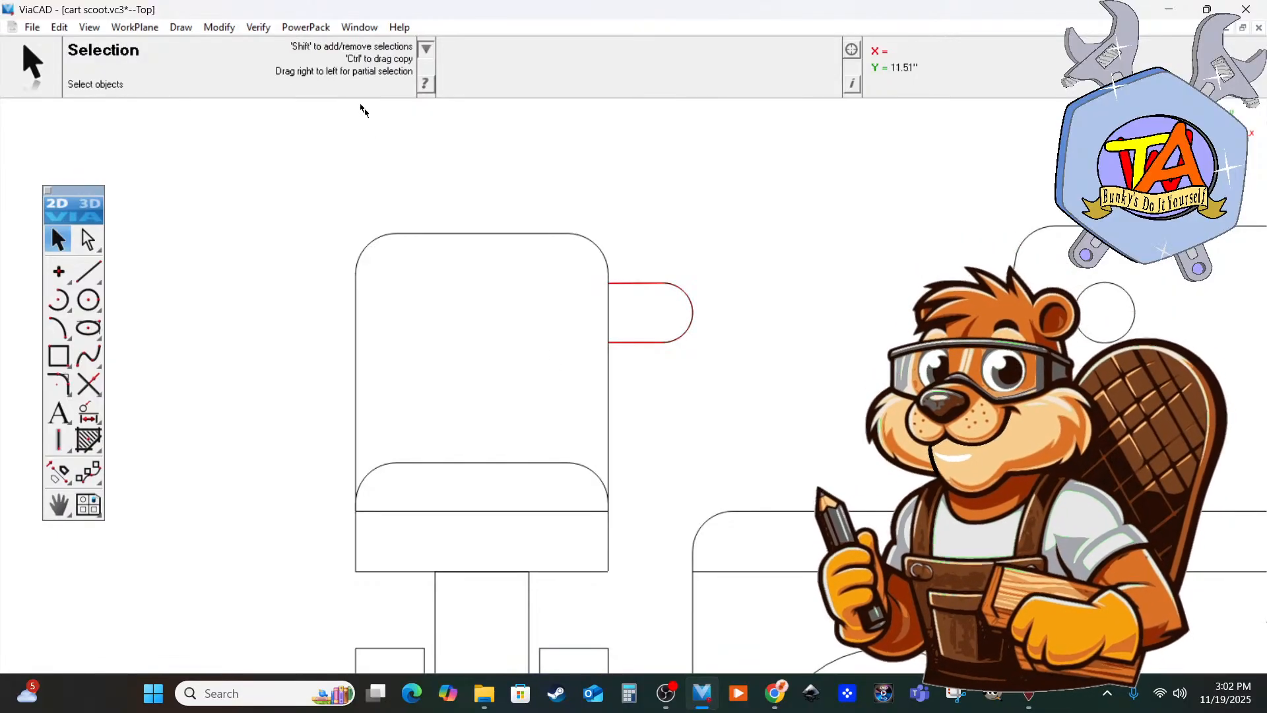
Mirror the duplicated handle to the cab's left side across the front view's vertical centerline.
click(221, 29)
mouse_move(254, 30)
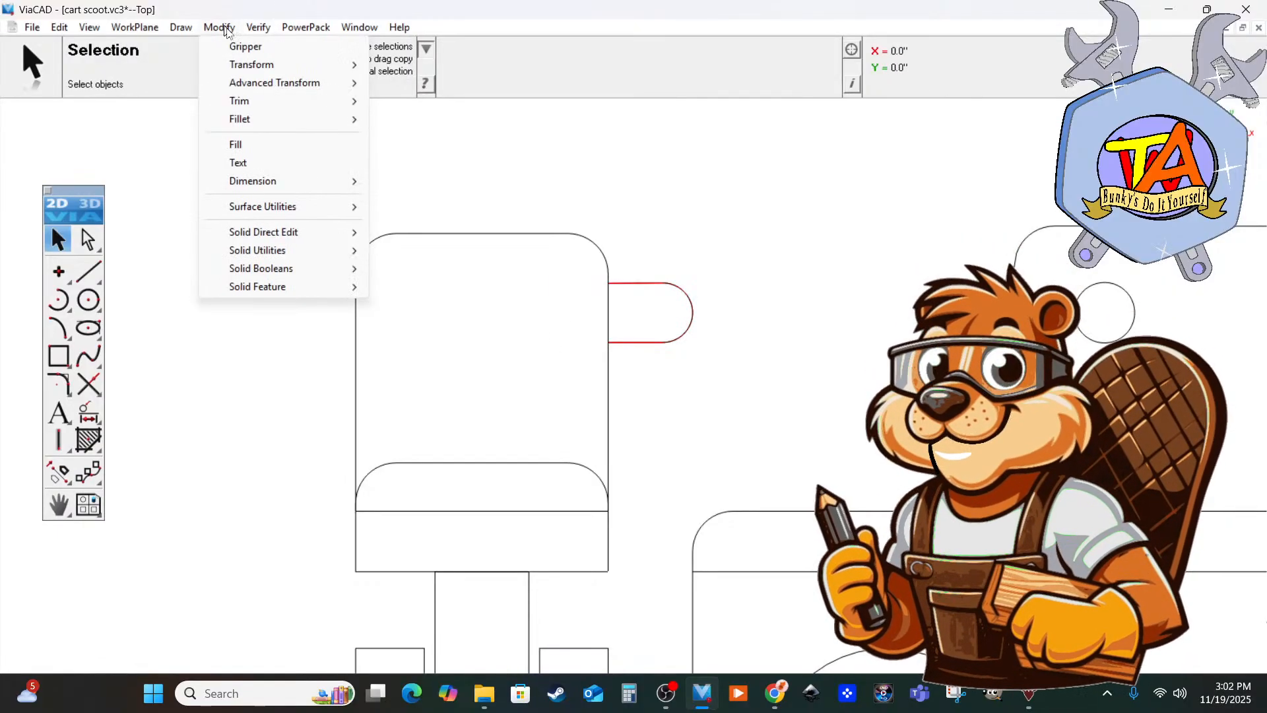
mouse_move(252, 65)
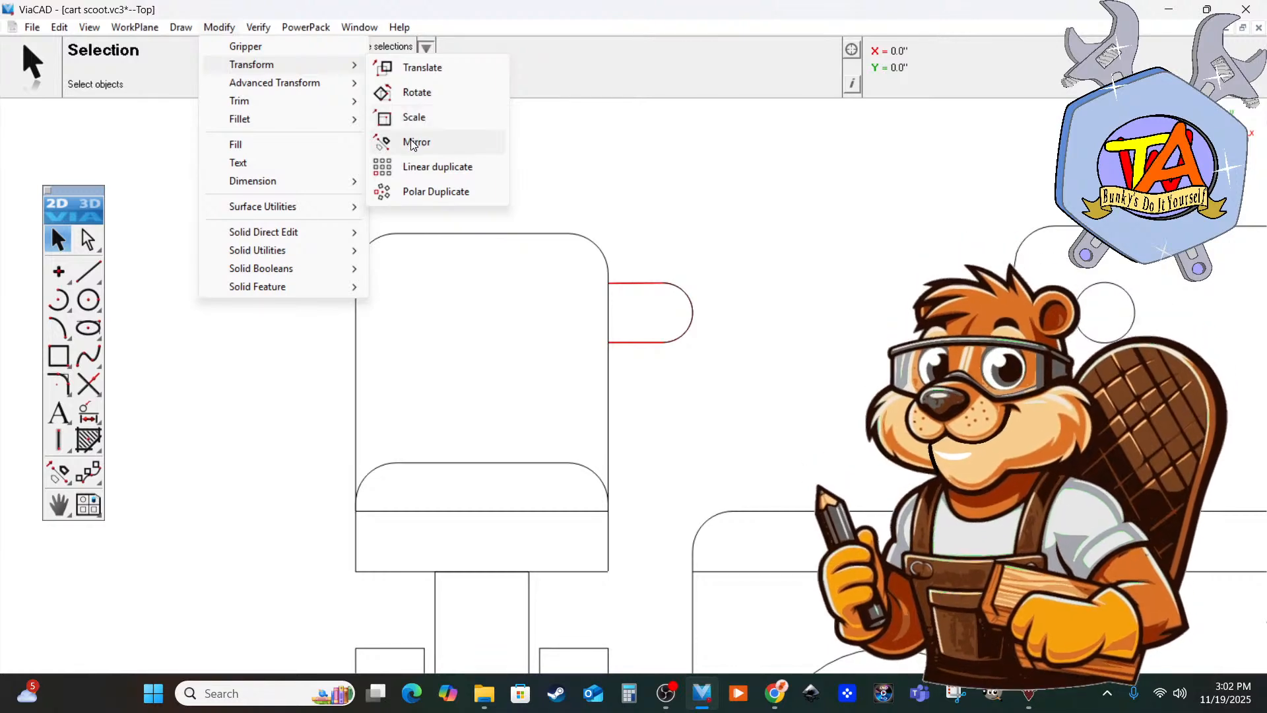
click(417, 143)
click(483, 235)
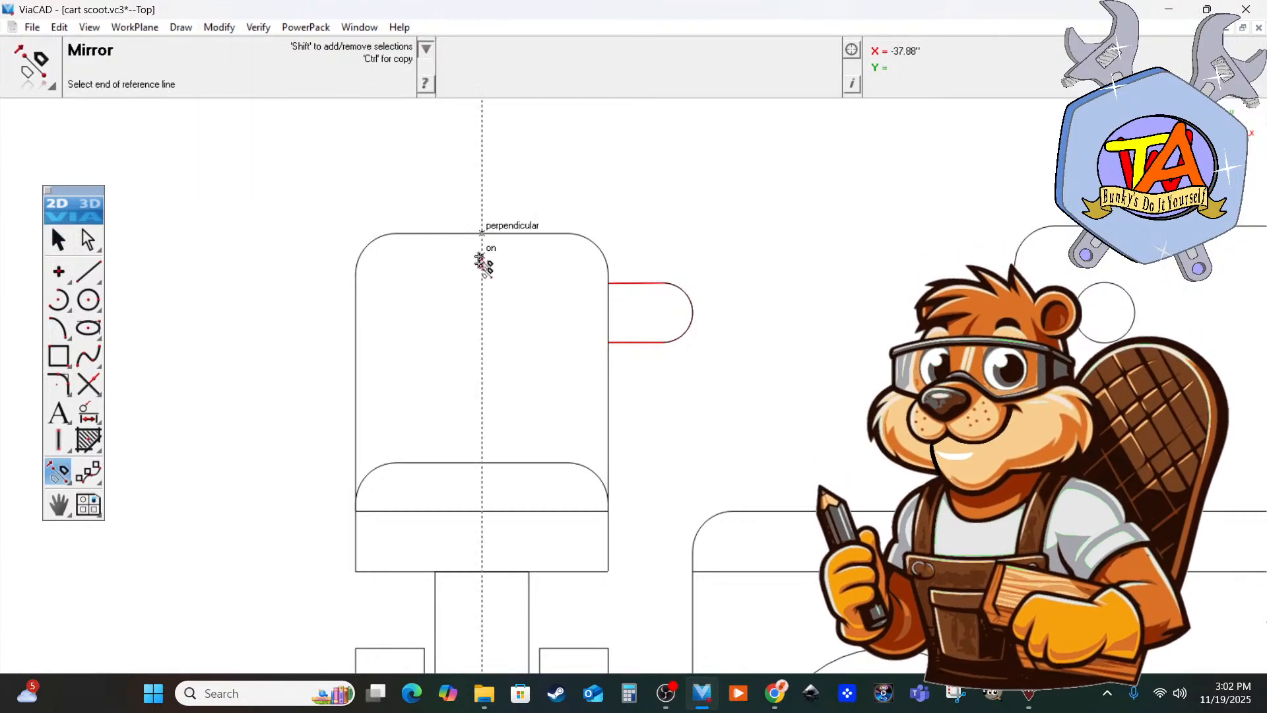
click(483, 572)
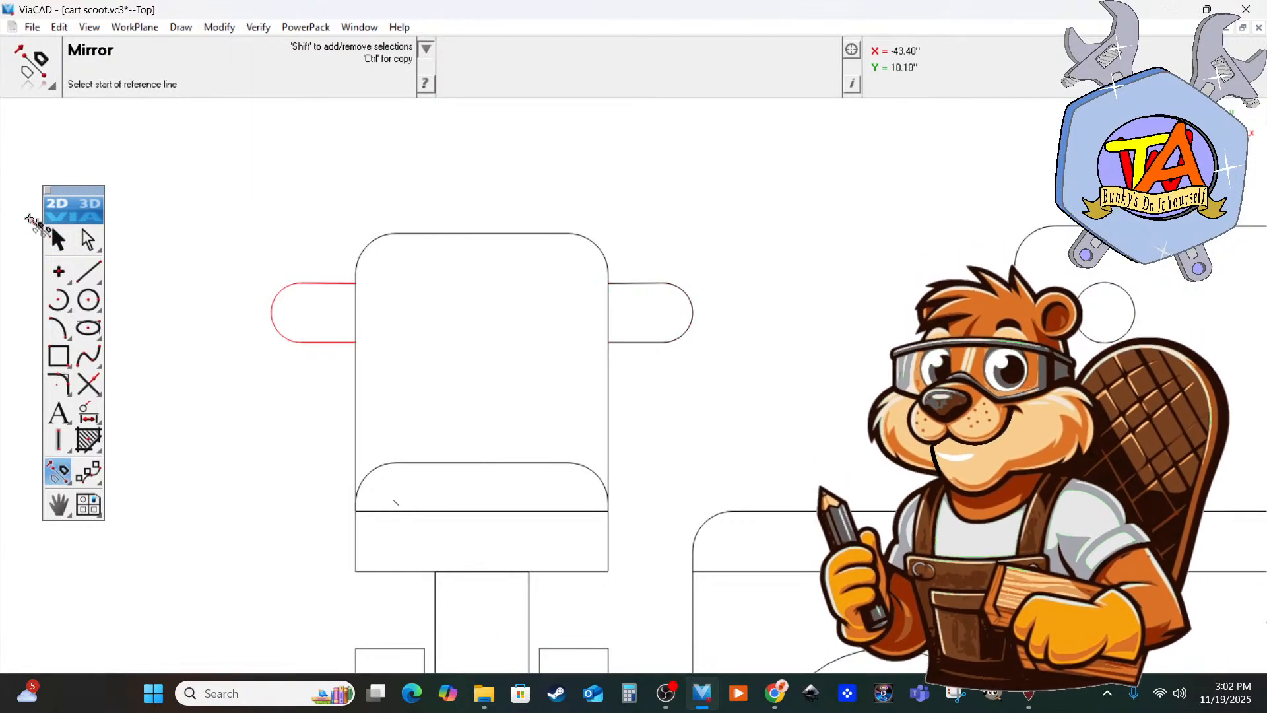
click(58, 239)
Widen the front view to 5.13 inches by lengthening the hood's base line leftward from the right edge and stretching the left half to its end.
scroll(553, 369, down, 5)
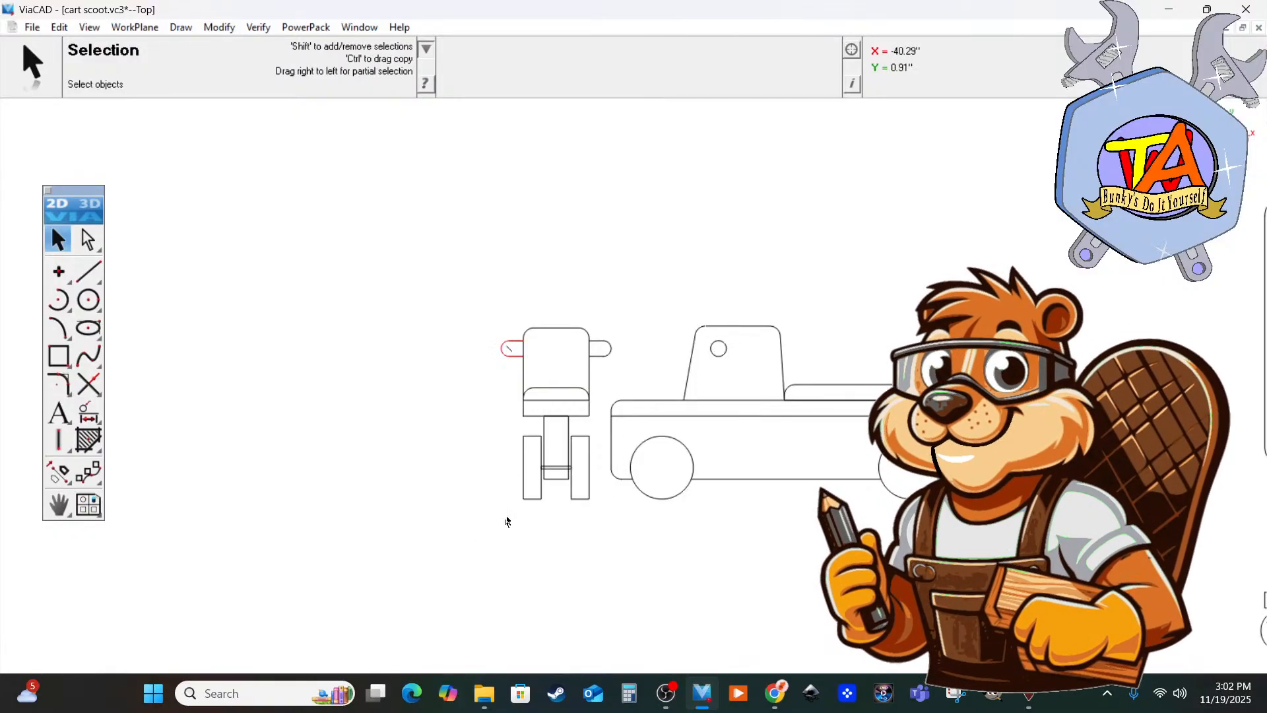
scroll(430, 473, up, 2)
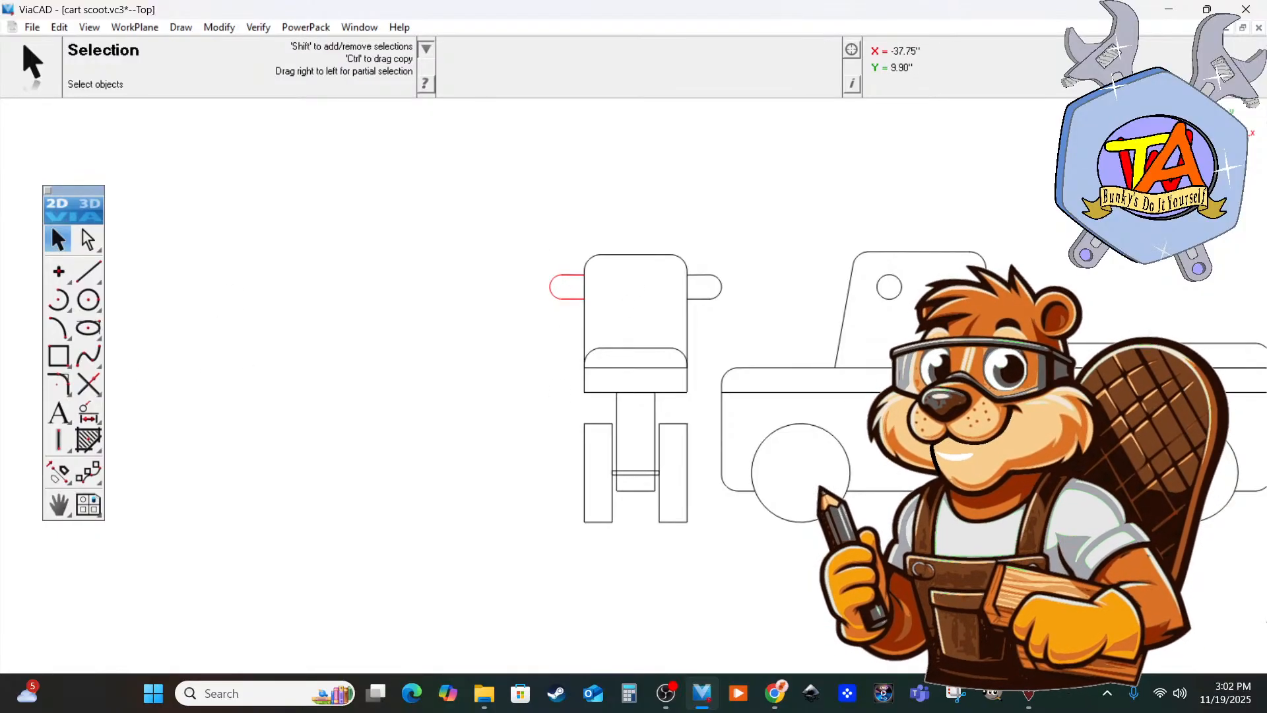
click(632, 369)
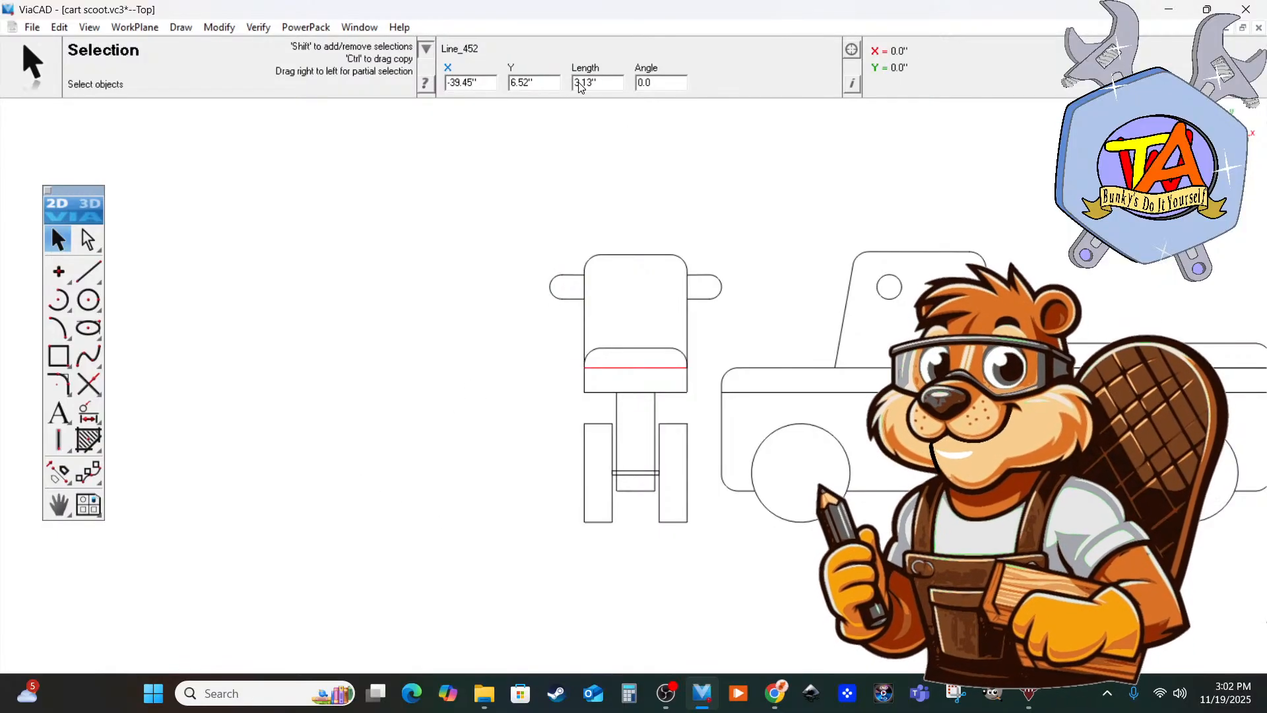
text(5)
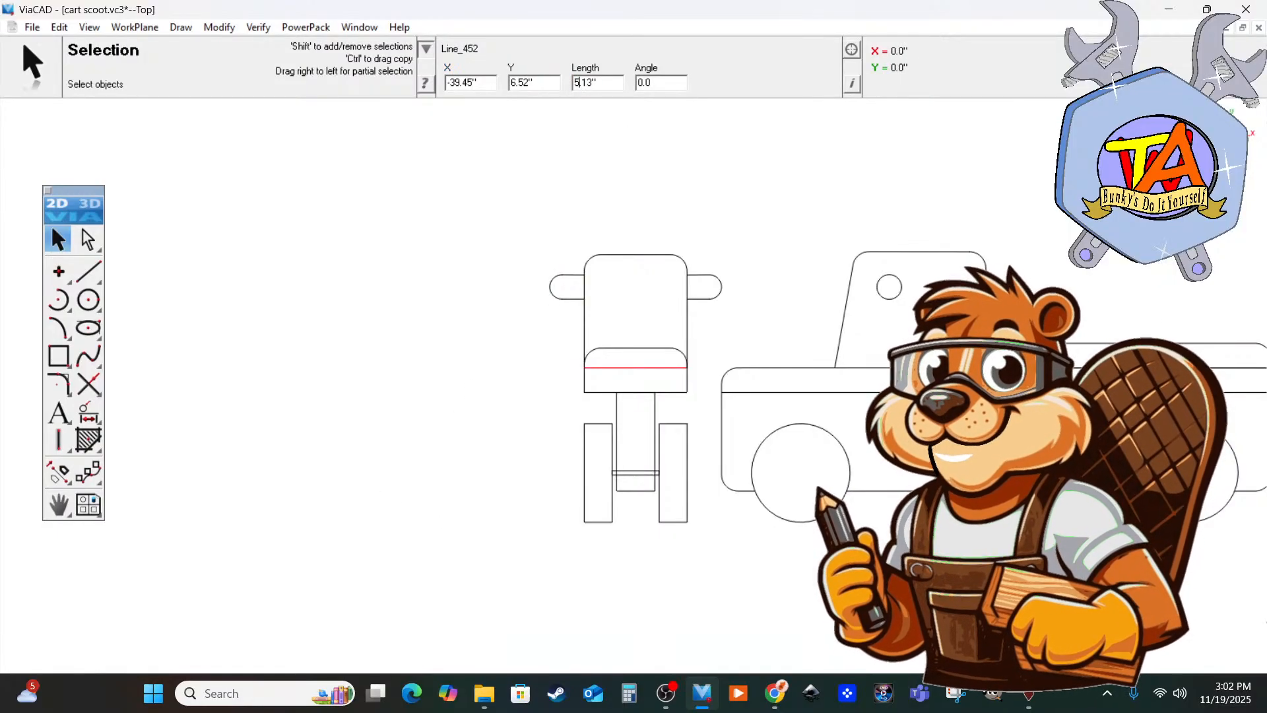
key(Return)
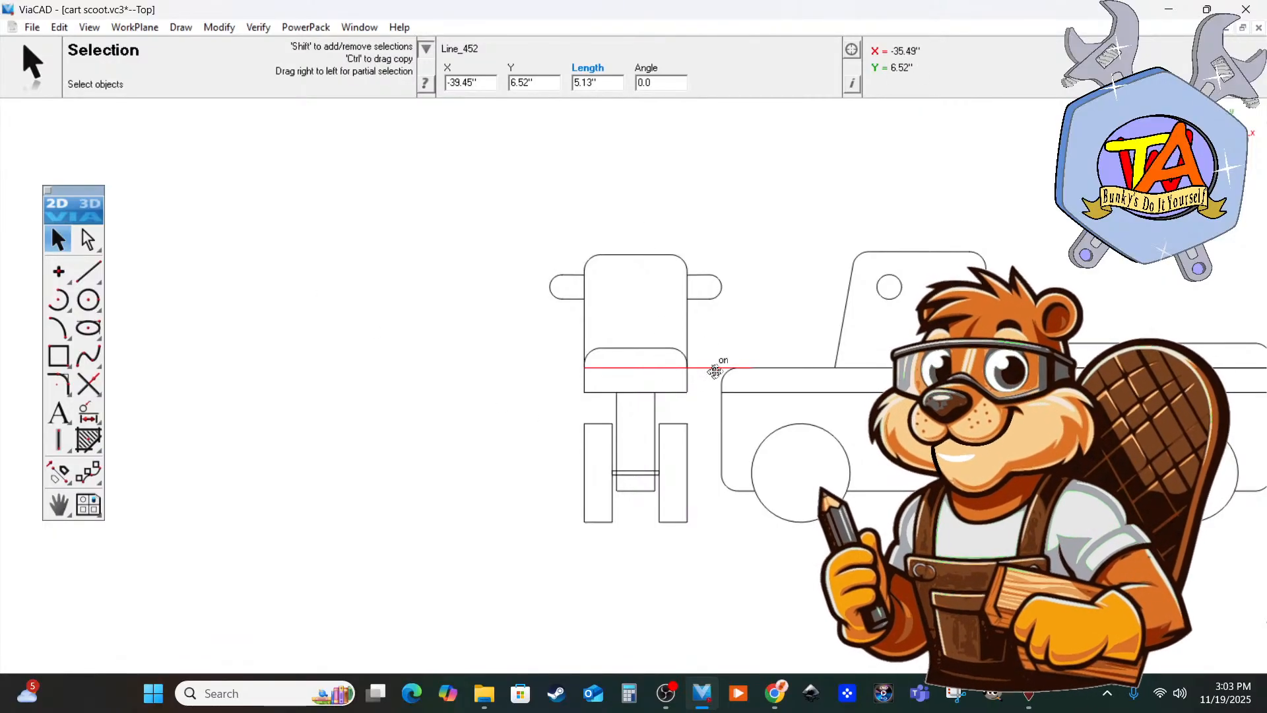
drag(750, 367, 687, 367)
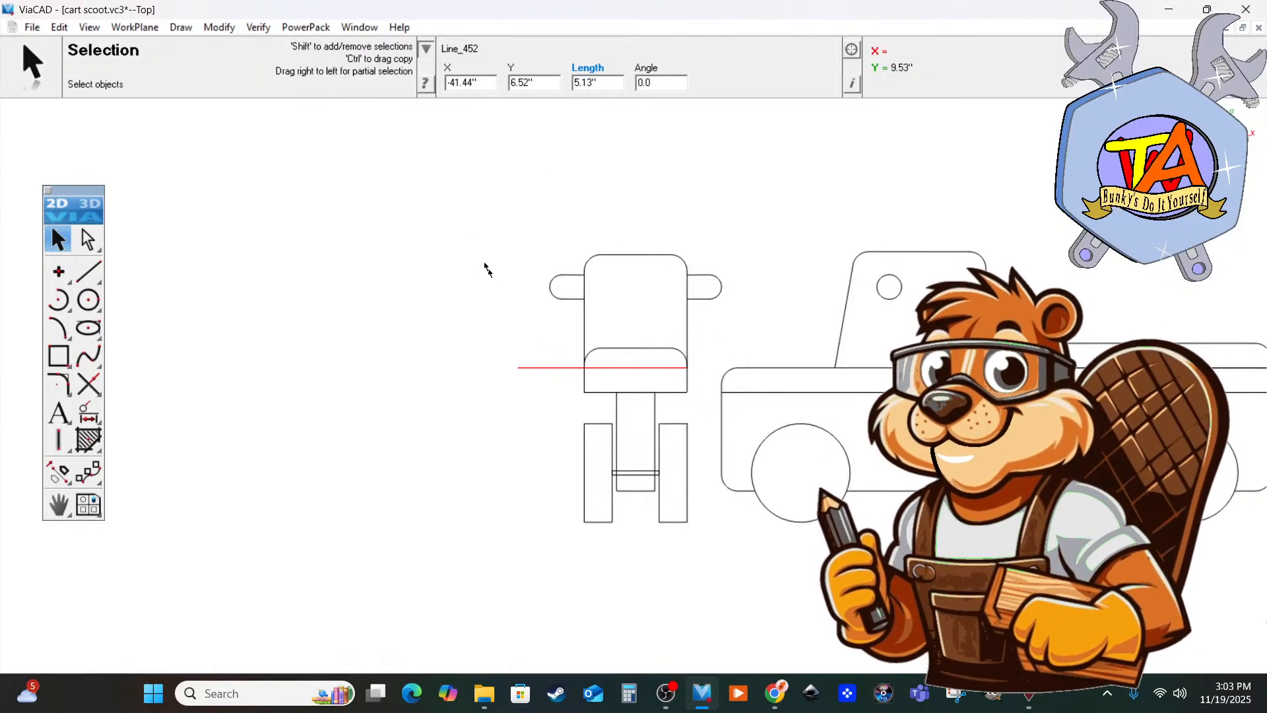
drag(535, 224, 637, 547)
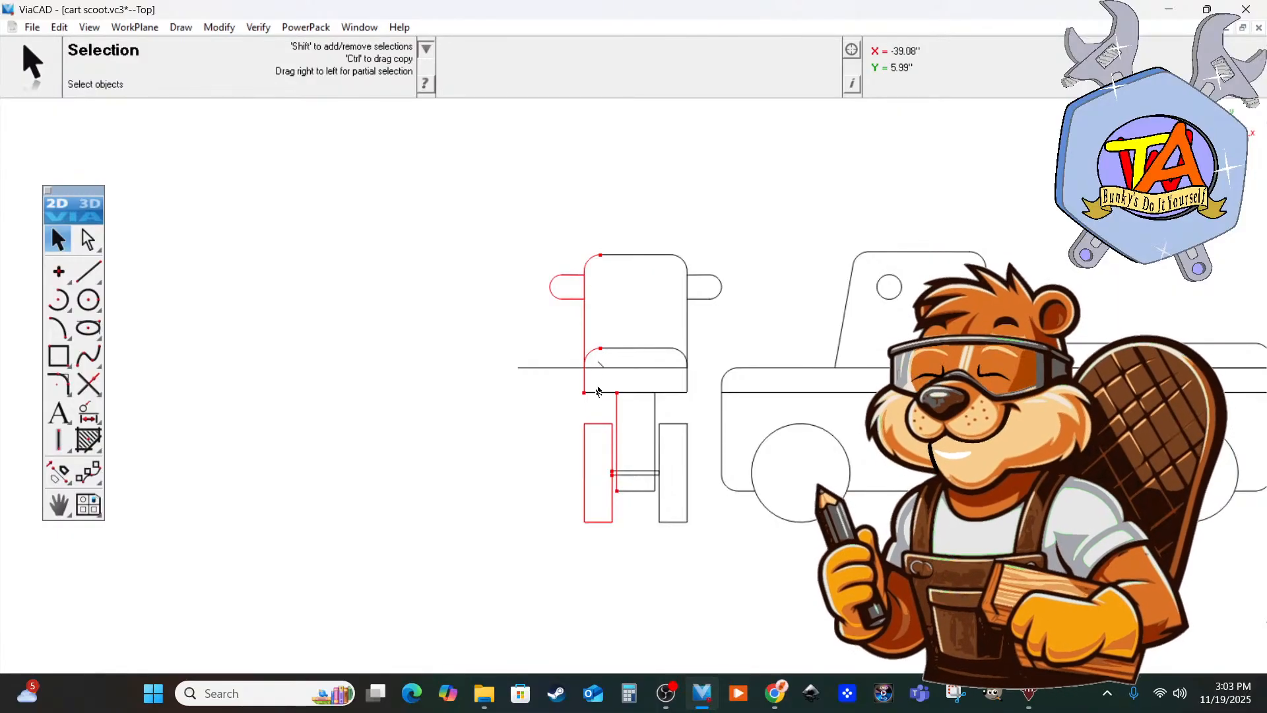
drag(584, 367, 519, 368)
click(634, 579)
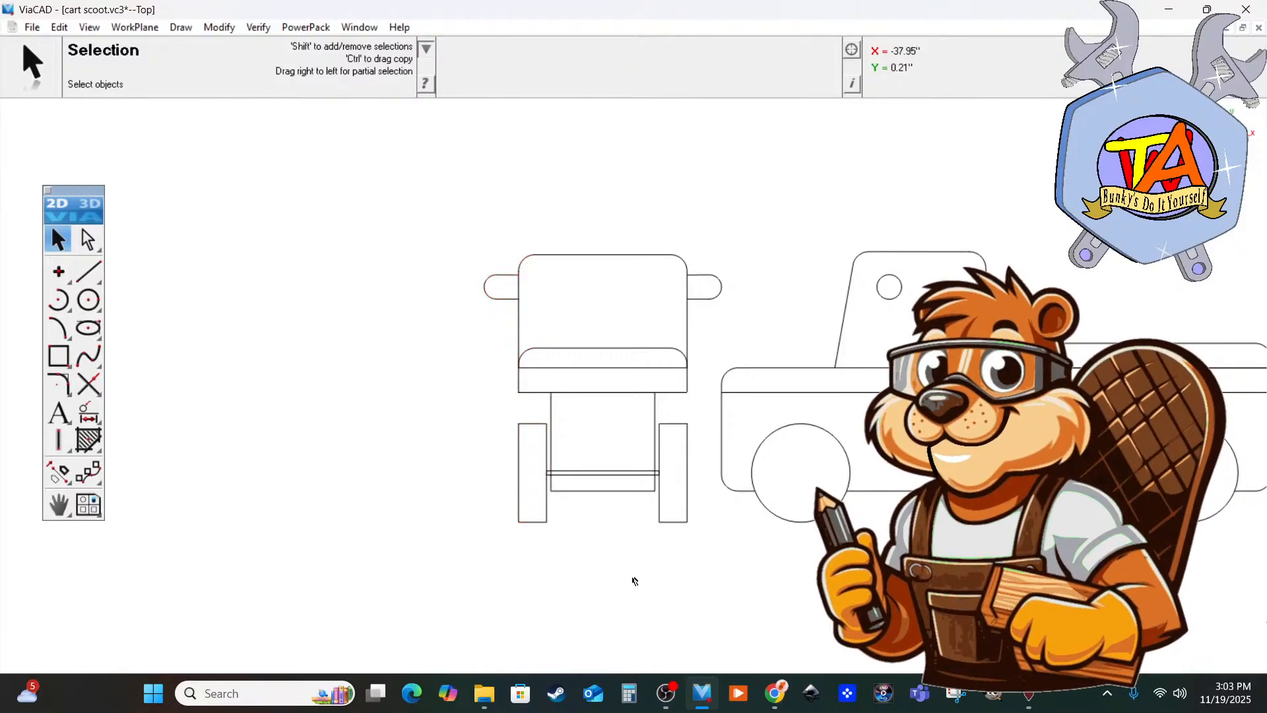
Examine the widened front view beside the side view and check the lengths of both views' horizontal body lines.
scroll(631, 521, up, 1)
scroll(627, 518, down, 1)
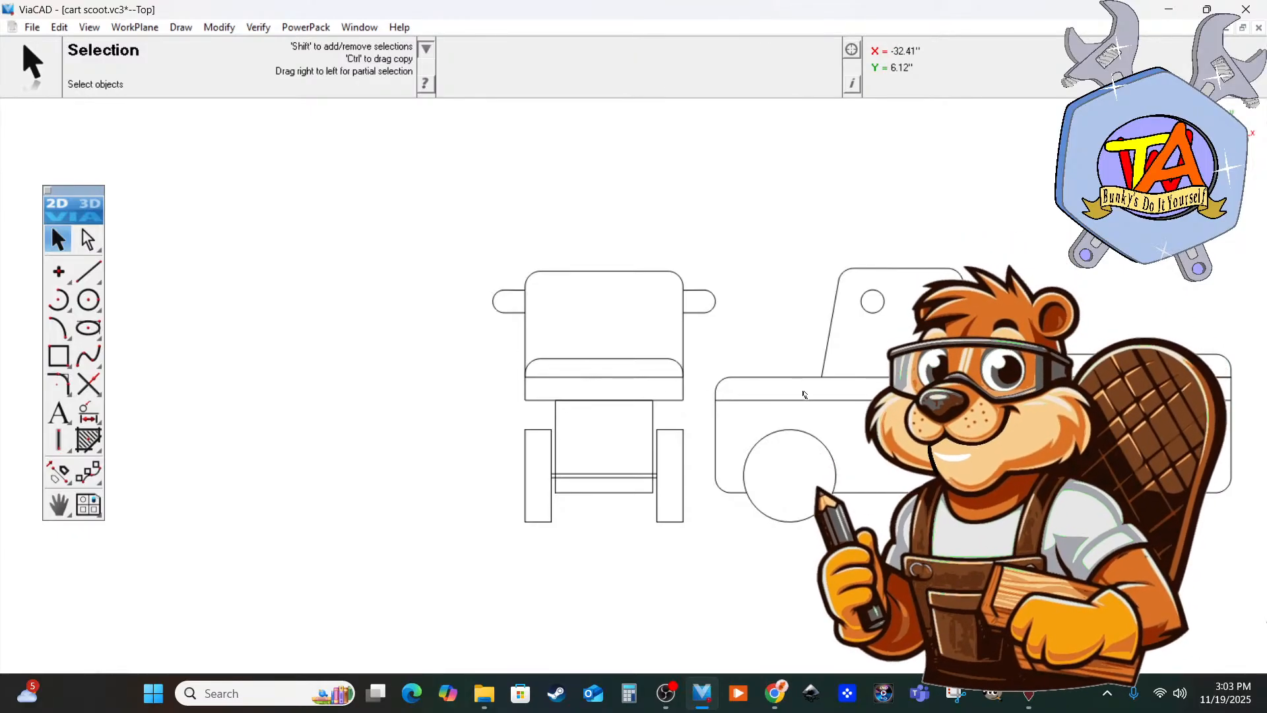
scroll(673, 382, down, 3)
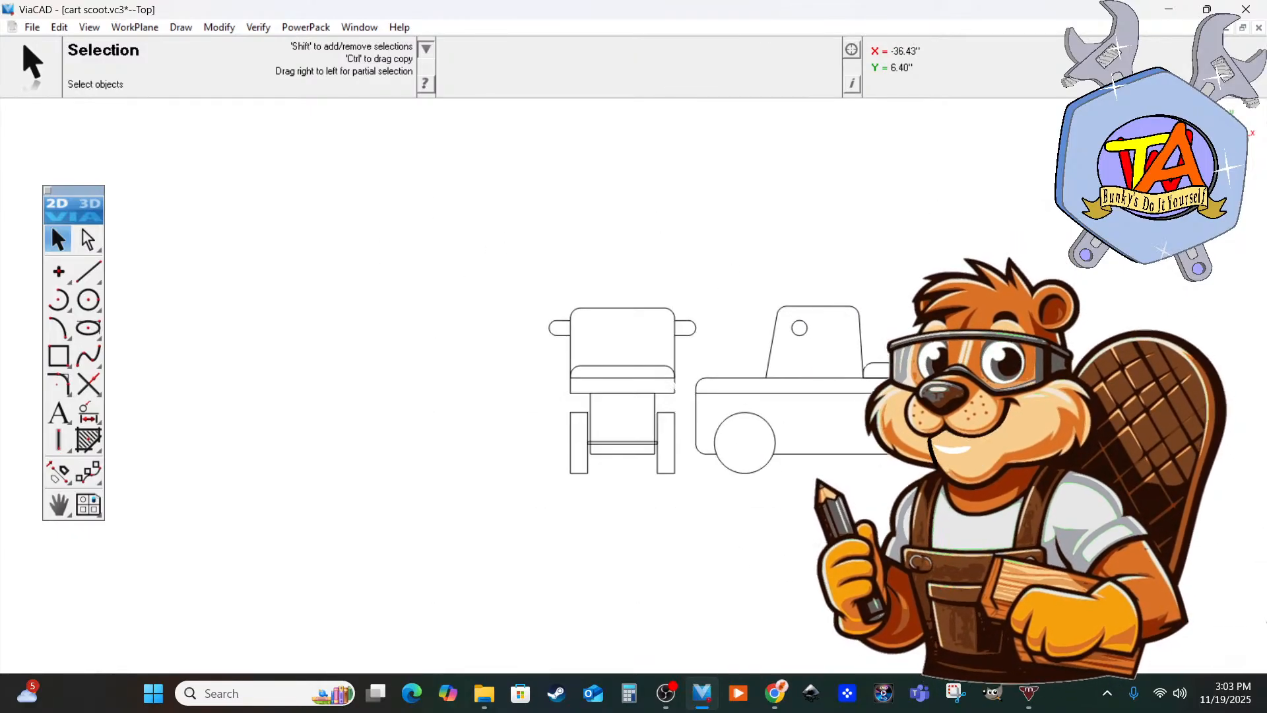
scroll(673, 382, up, 3)
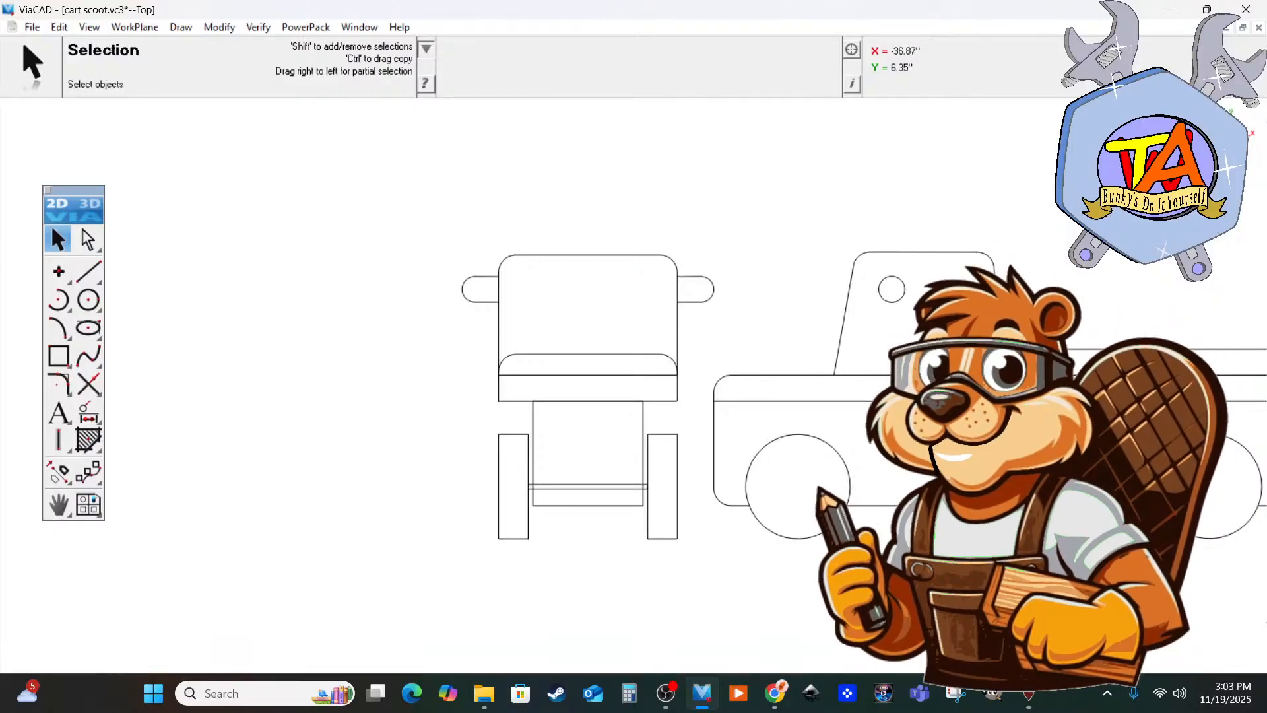
scroll(647, 375, down, 3)
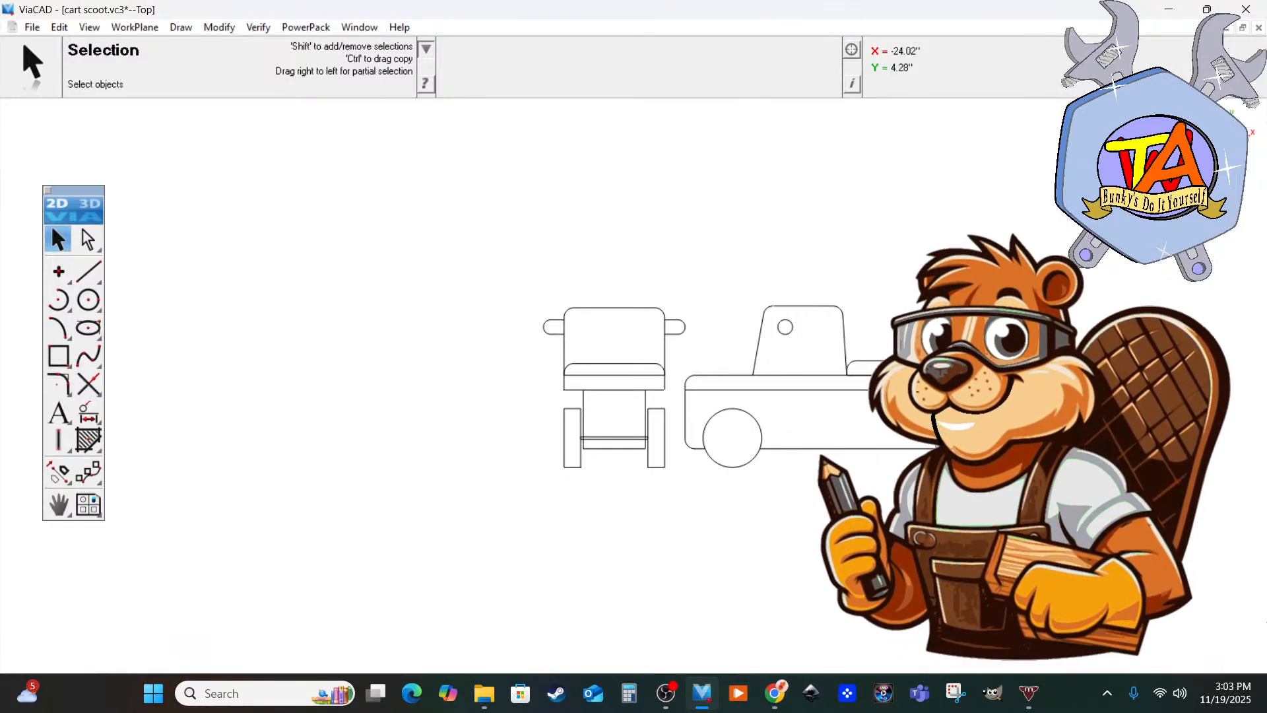
scroll(861, 449, up, 1)
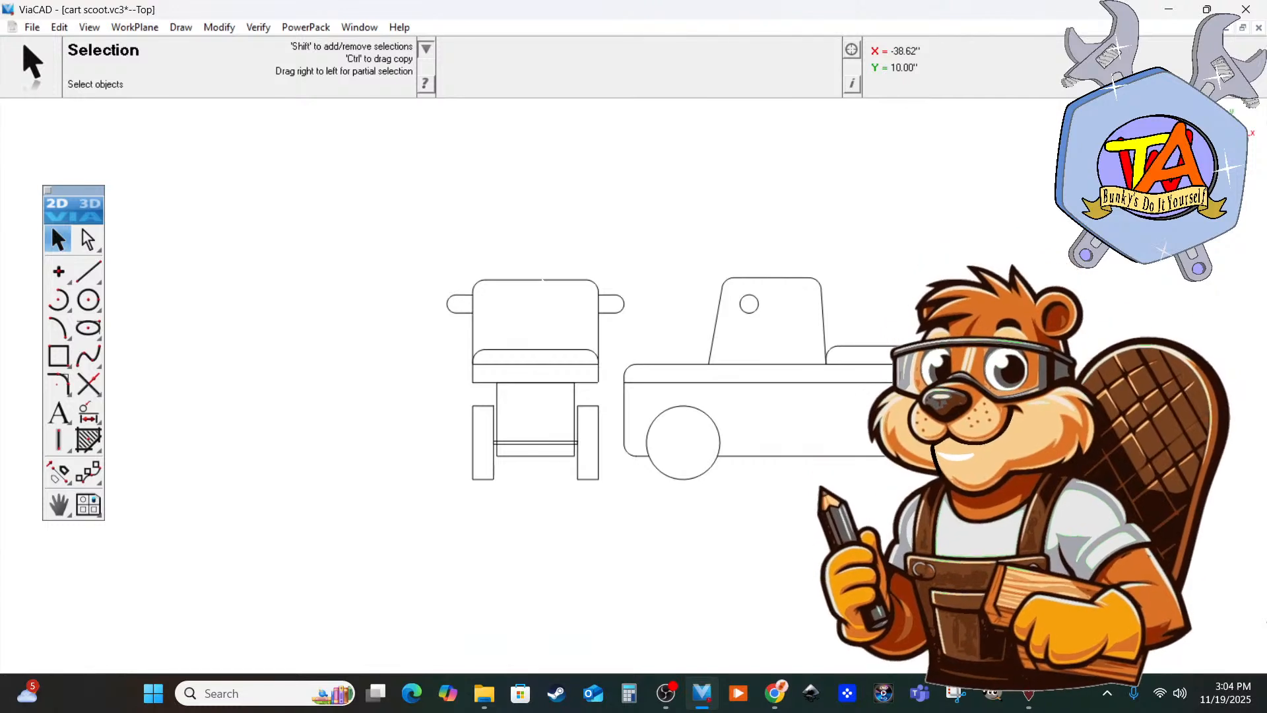
click(540, 364)
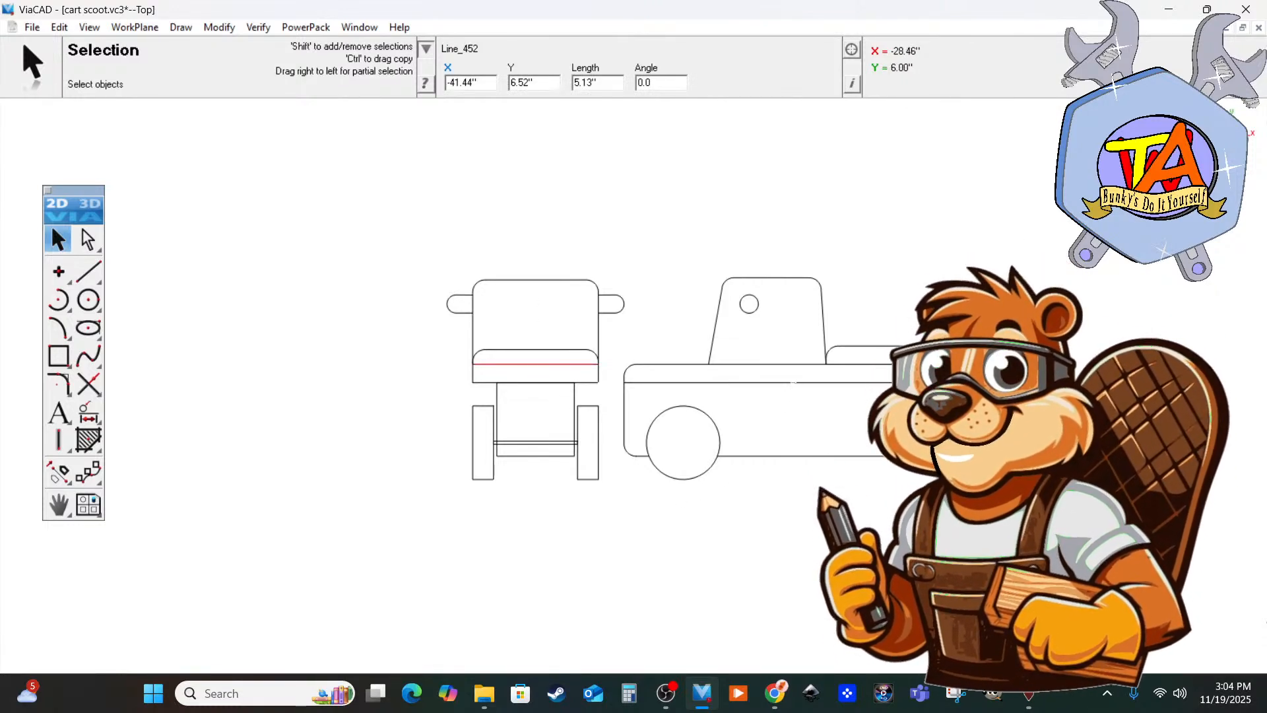
click(794, 382)
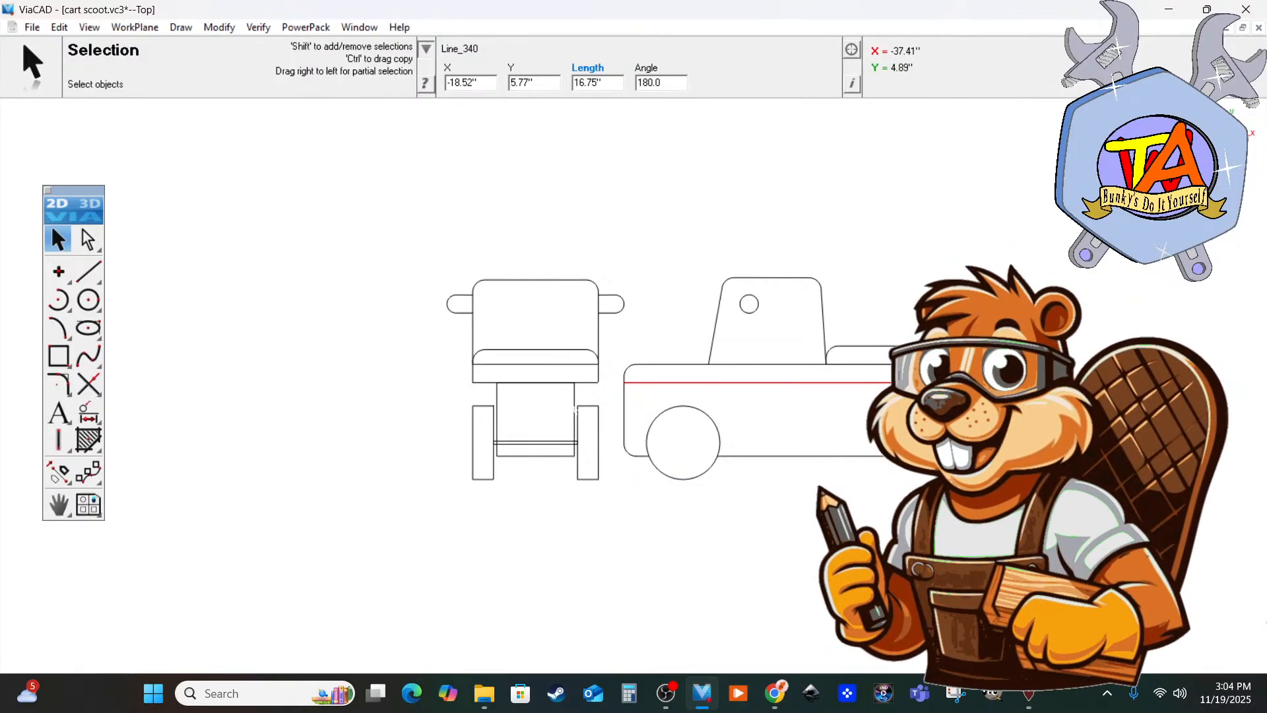
click(627, 496)
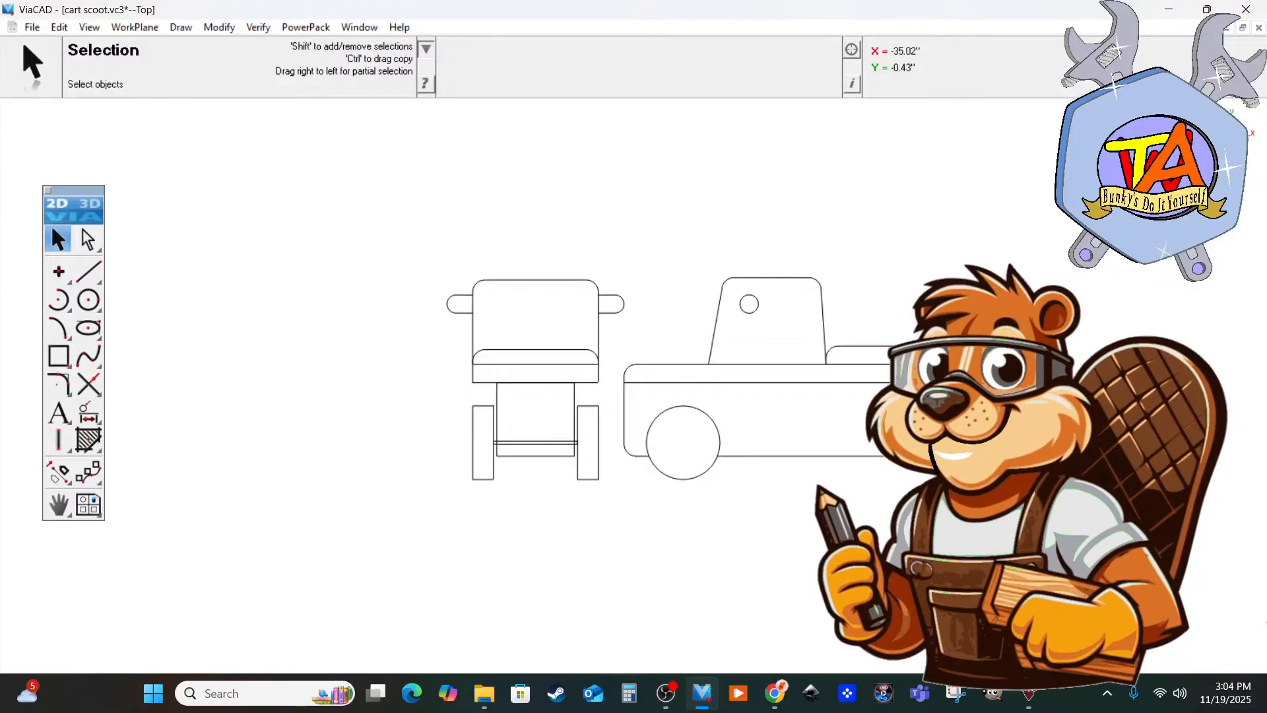
Widen the front view to 10 inches by lengthening the hood's base line leftward from the right edge and stretching the left half to its end.
click(512, 362)
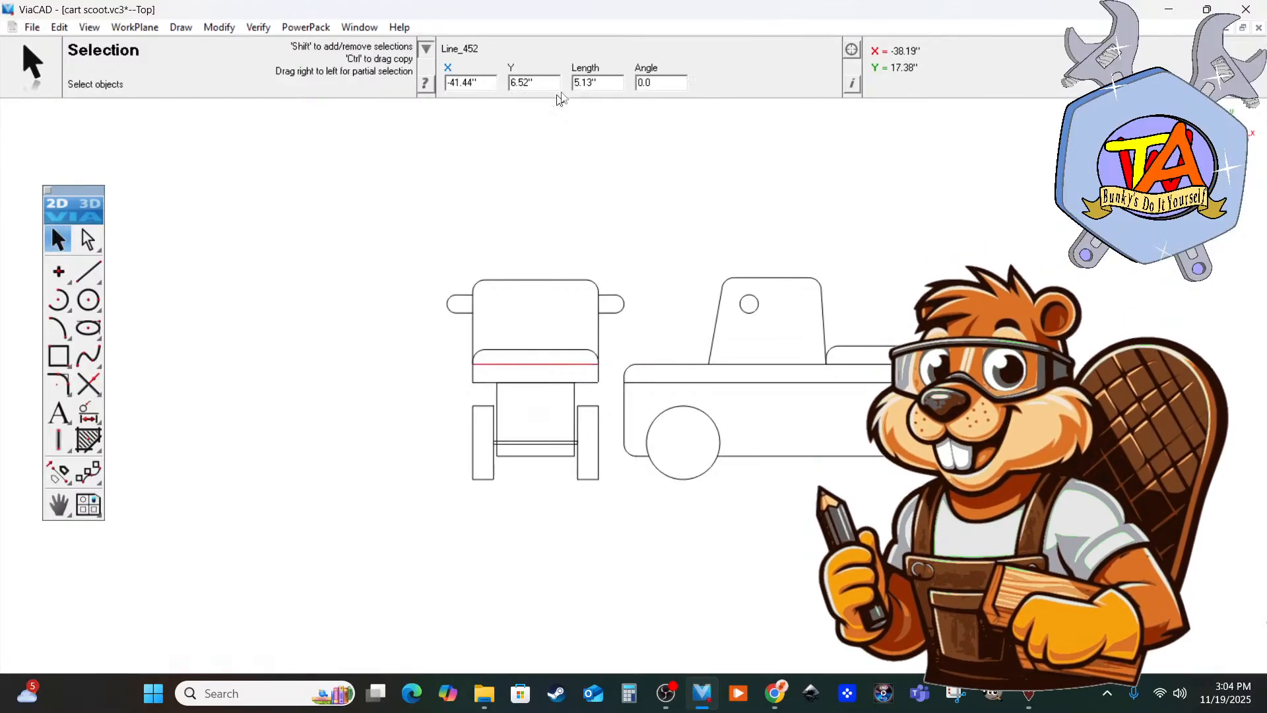
double_click(610, 82)
text(10)
key(Return)
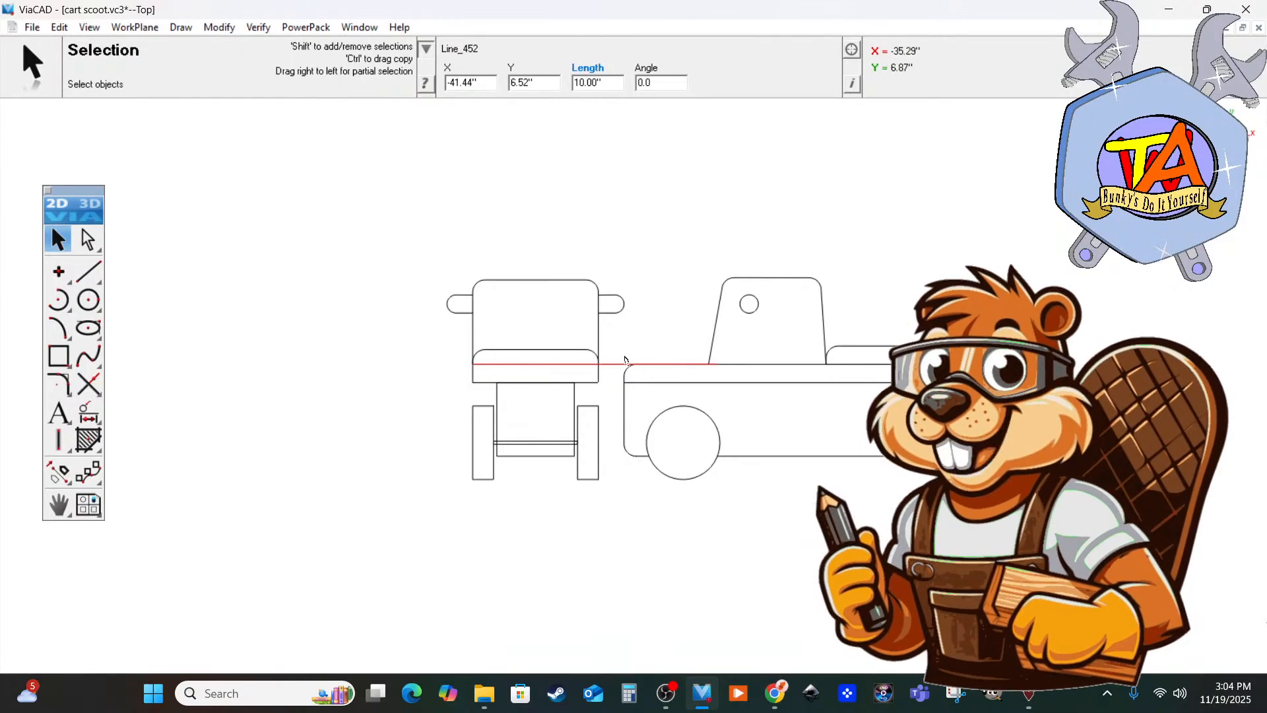
drag(615, 364, 579, 364)
drag(438, 246, 538, 496)
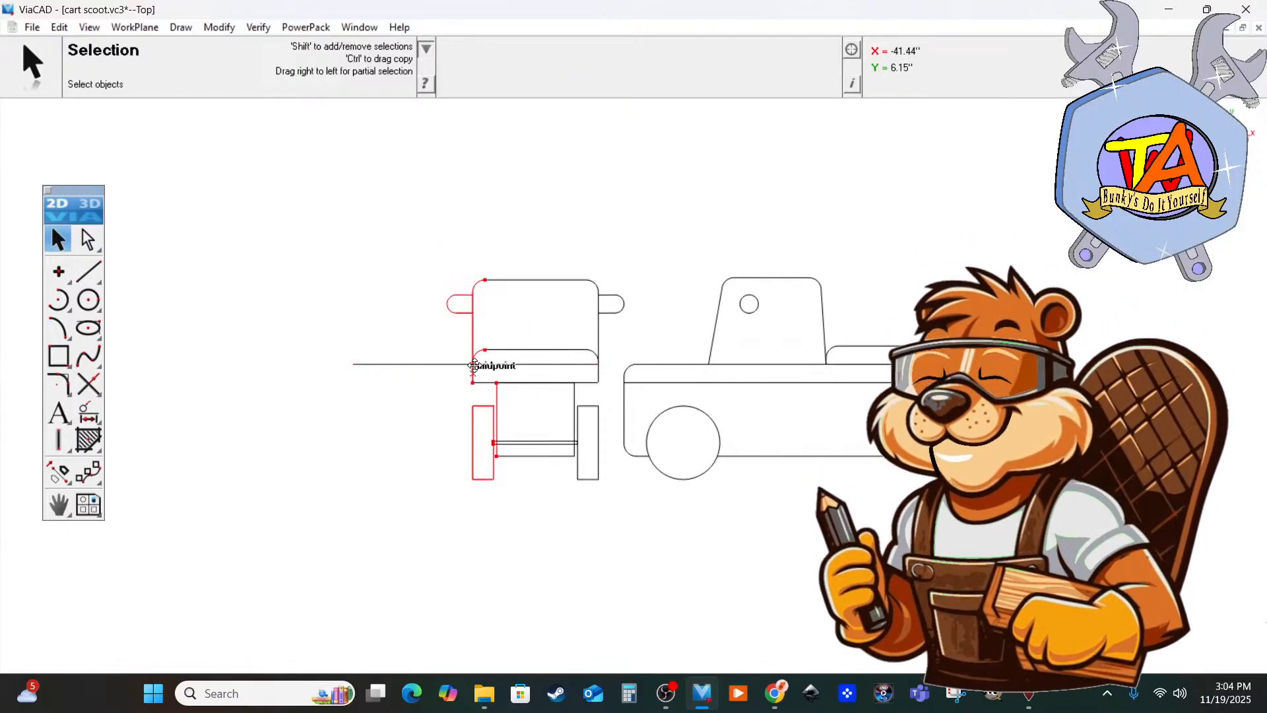
drag(475, 362, 355, 371)
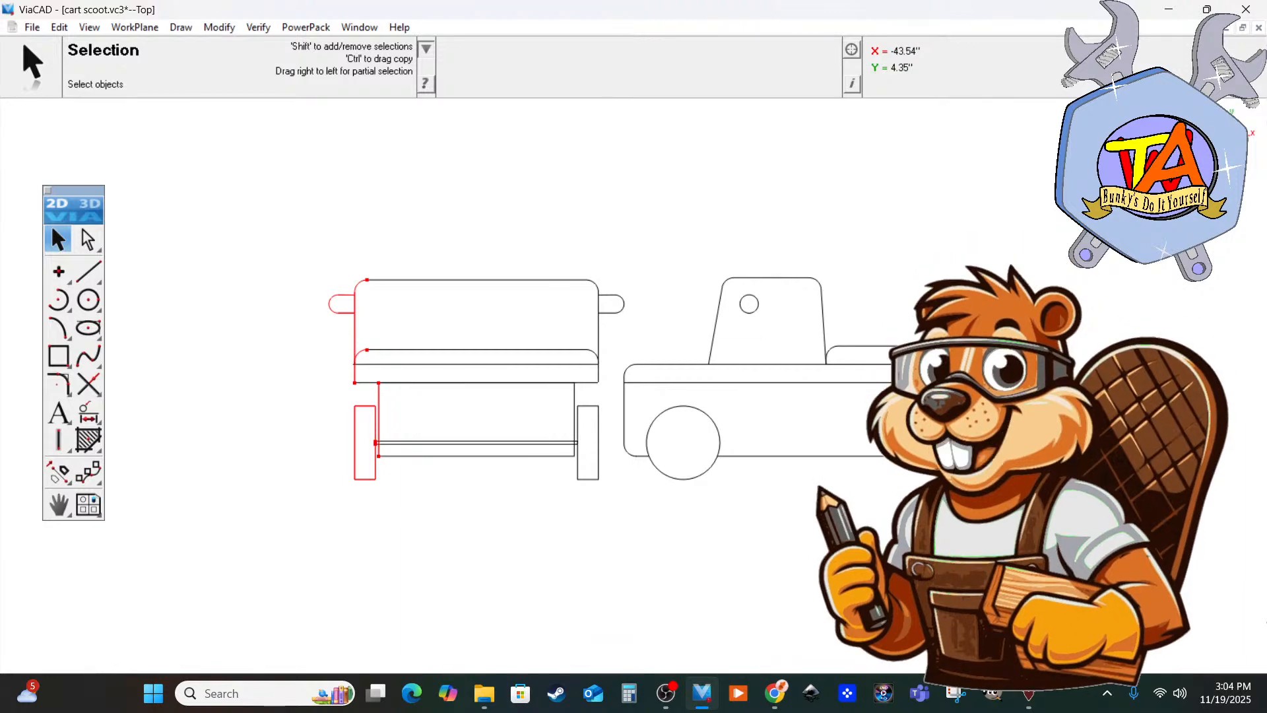
Undo the front view's 10-inch stretch and try setting the hood's base line to 8 inches.
key(ctrl+z)
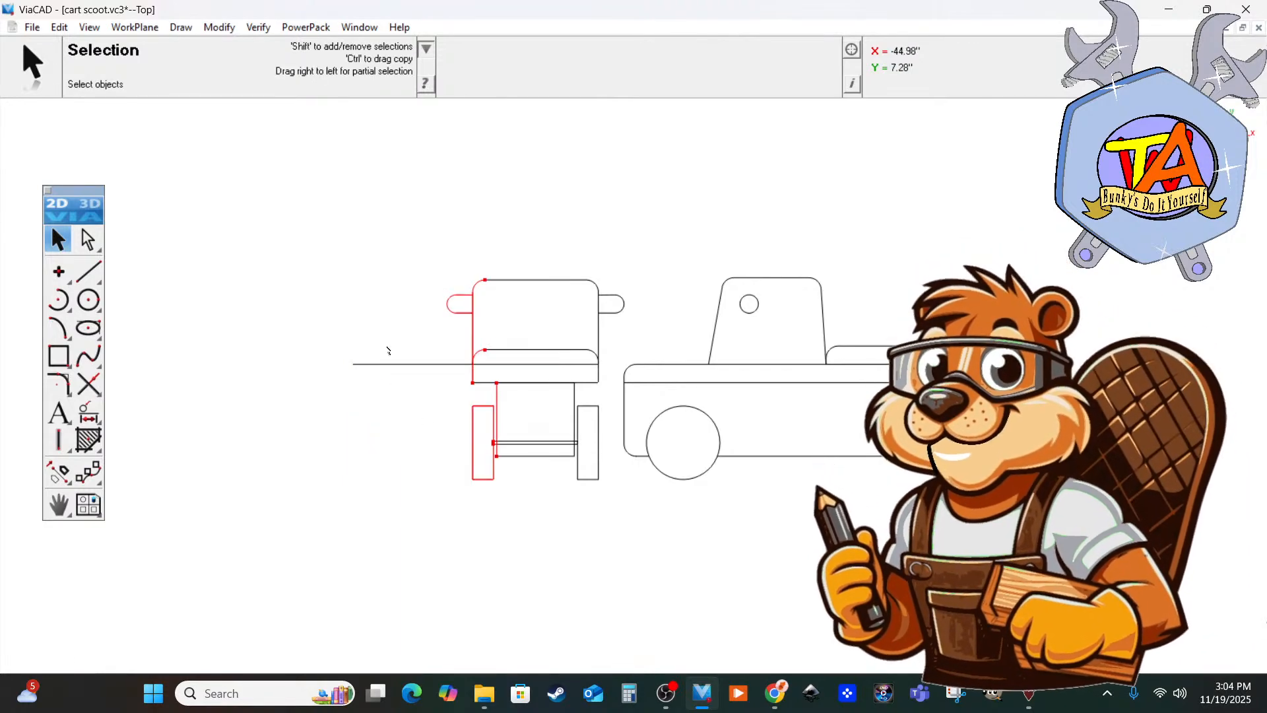
click(398, 362)
double_click(597, 82)
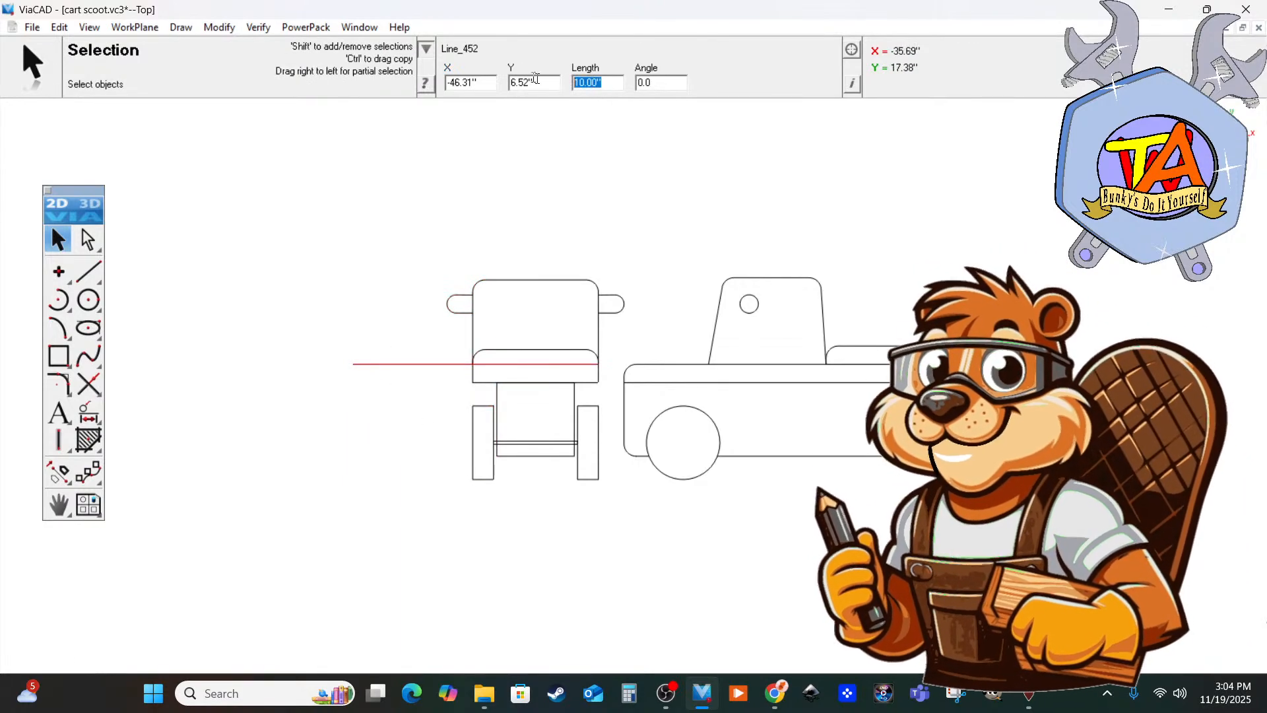
text(8)
key(Return)
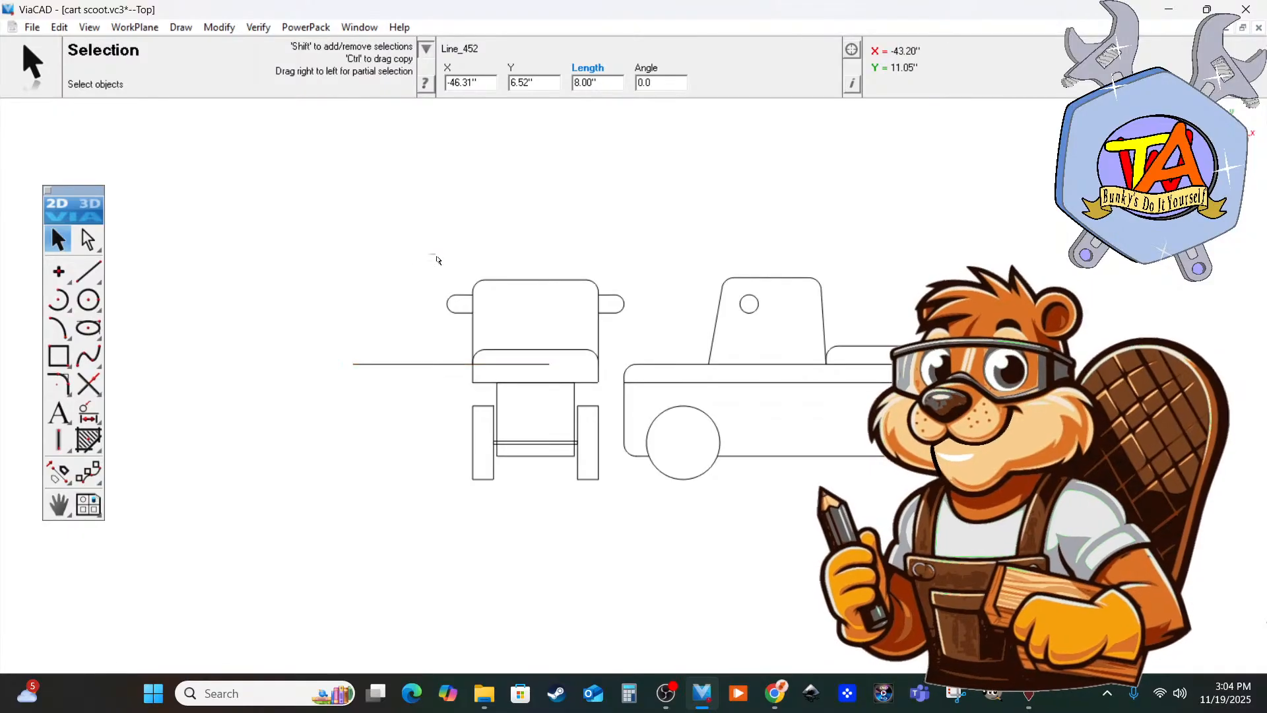
drag(437, 256, 446, 271)
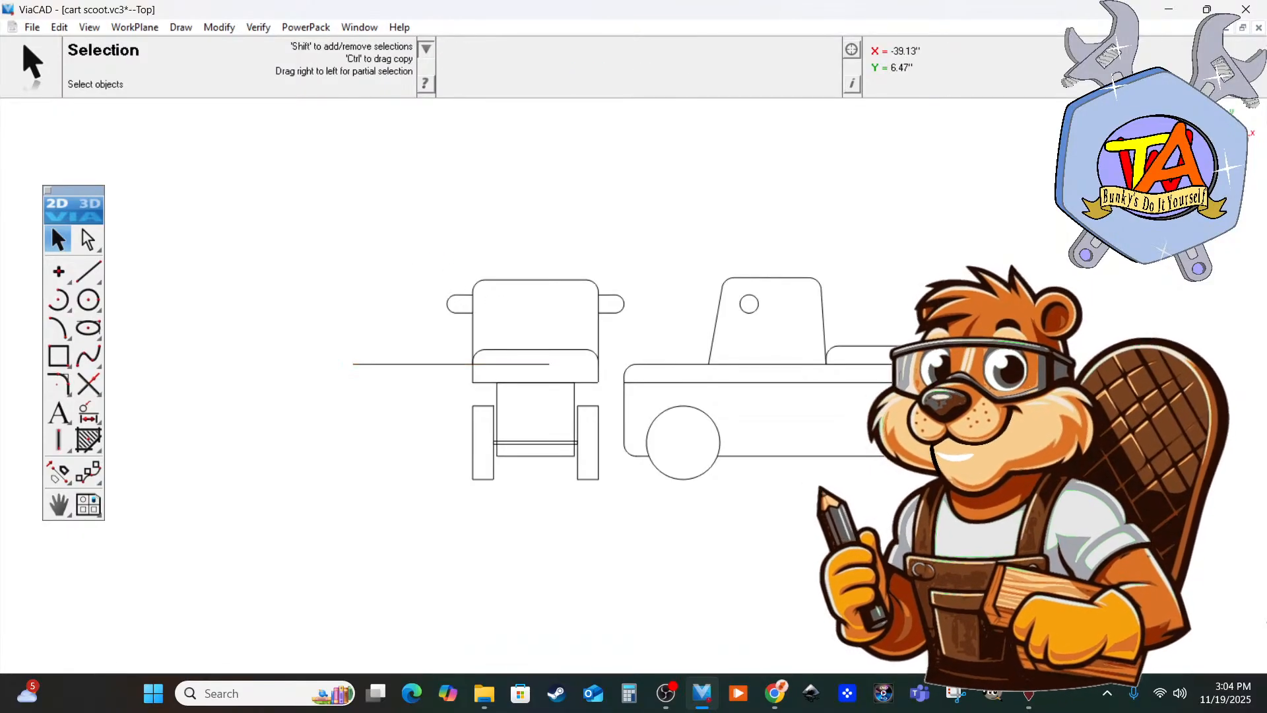
click(528, 364)
Undo the length and position changes made to the front view's hood base line.
key(ctrl+z)
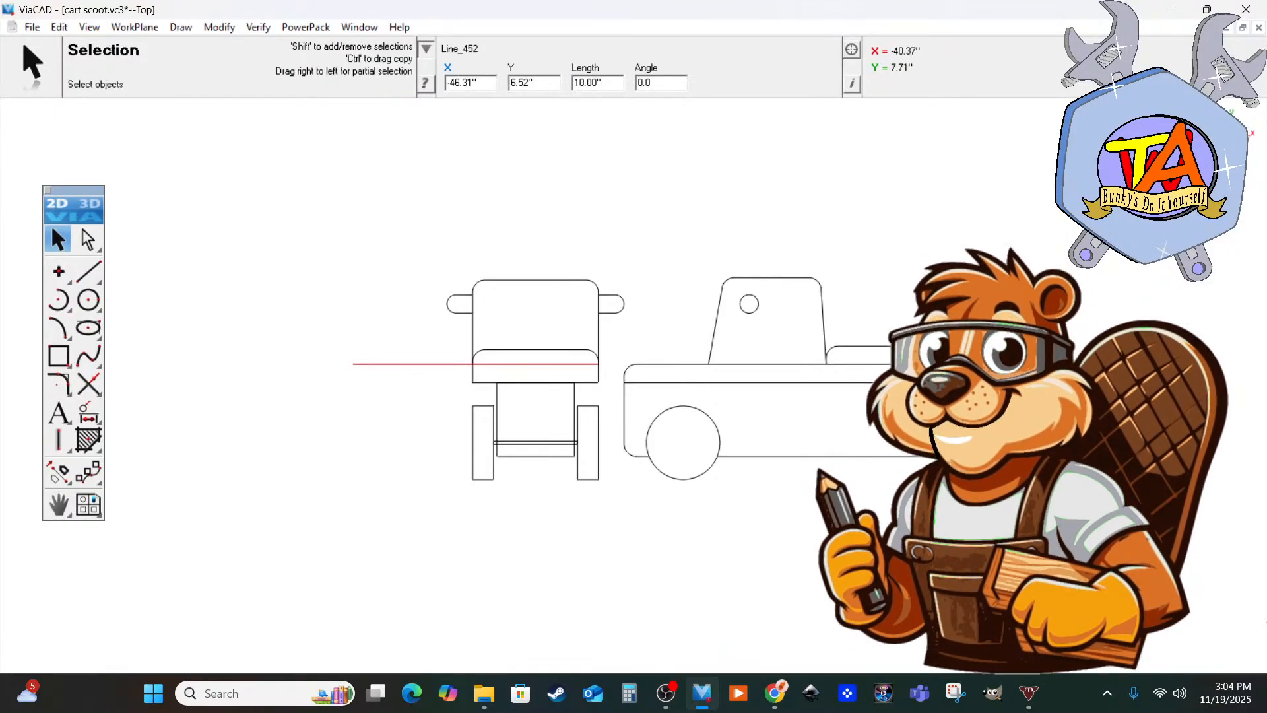
key(ctrl+z)
key(ctrl+z)
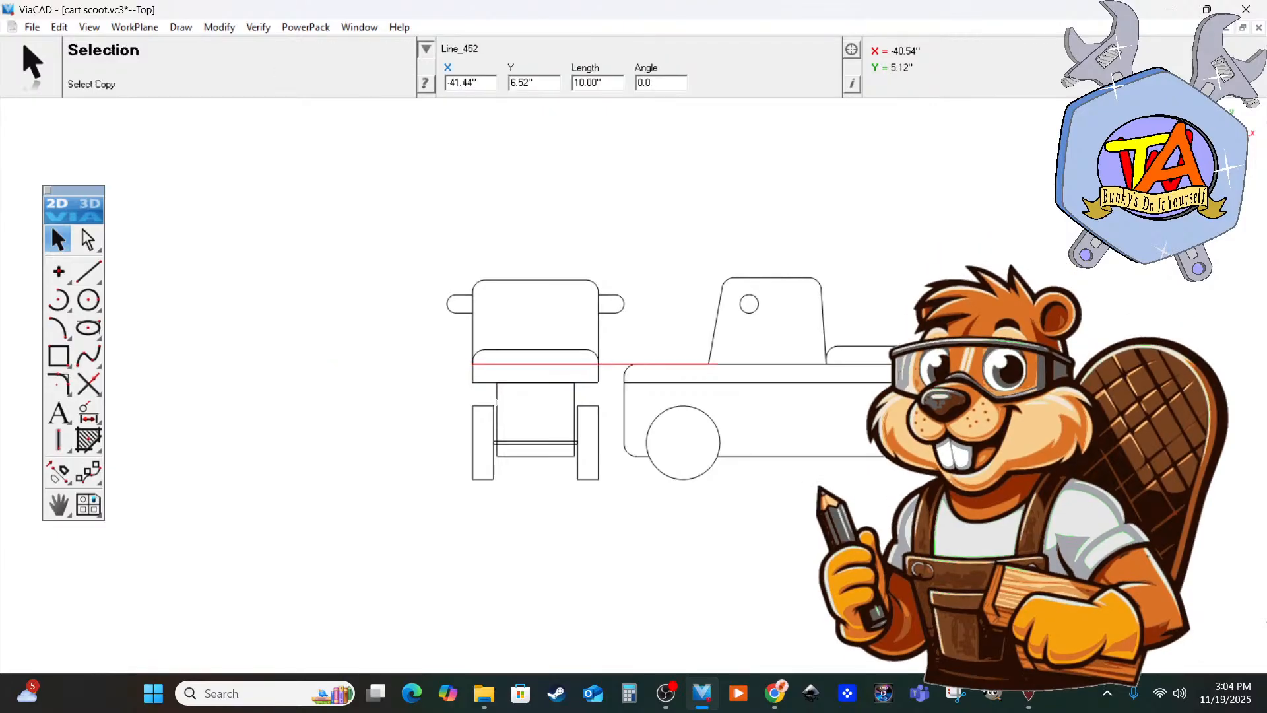
key(ctrl+z)
Widen the front view to 8 inches by lengthening the line below the hood base leftward from the right edge and stretching the left half.
click(488, 383)
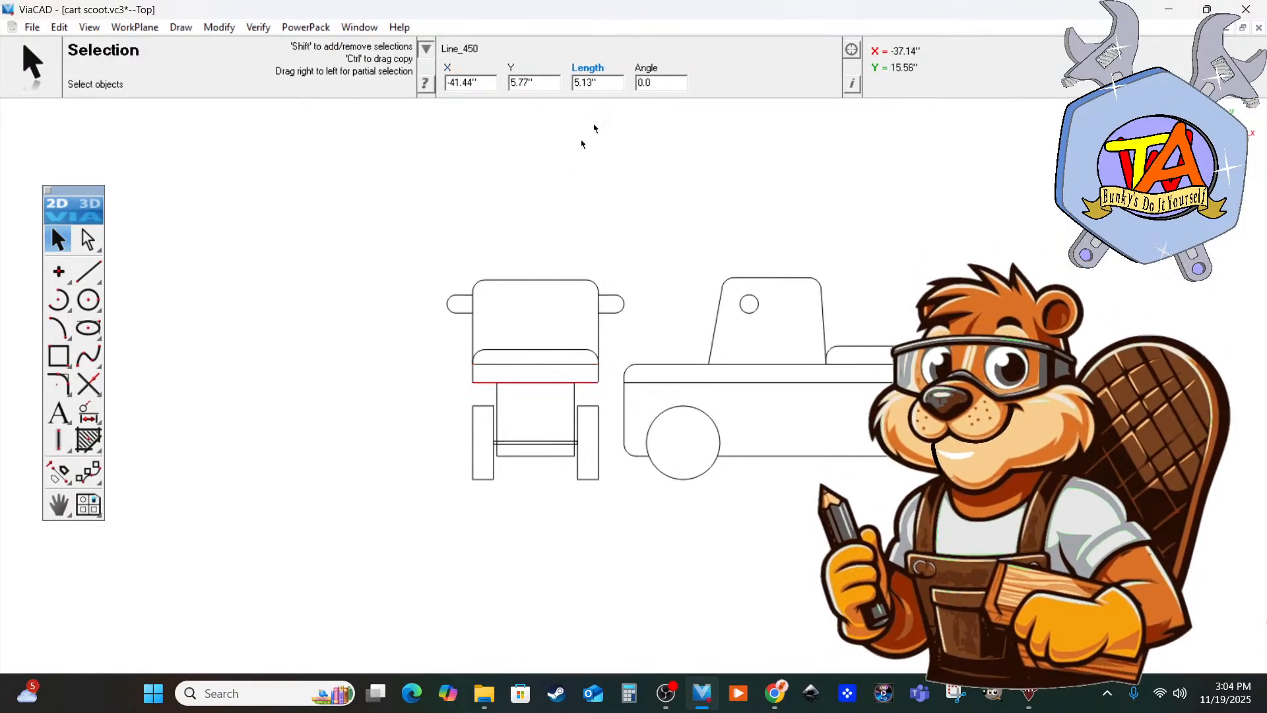
click(607, 82)
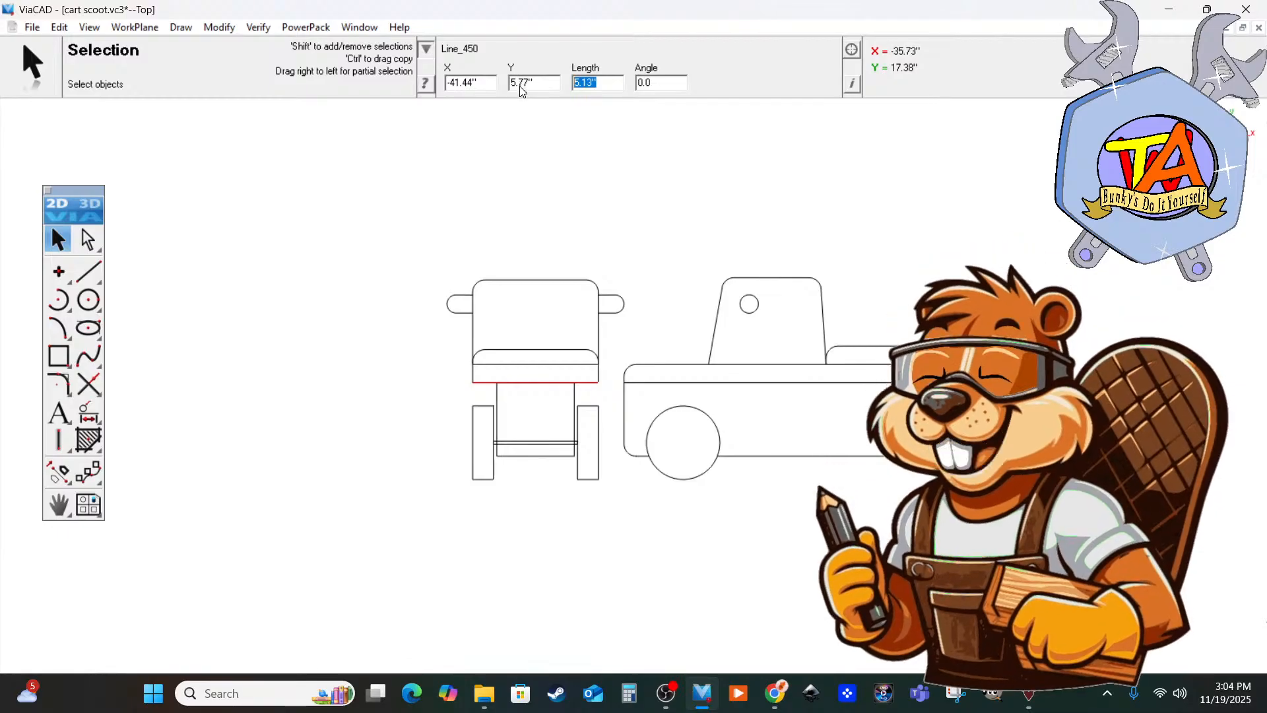
text(8)
key(Return)
drag(671, 383, 599, 382)
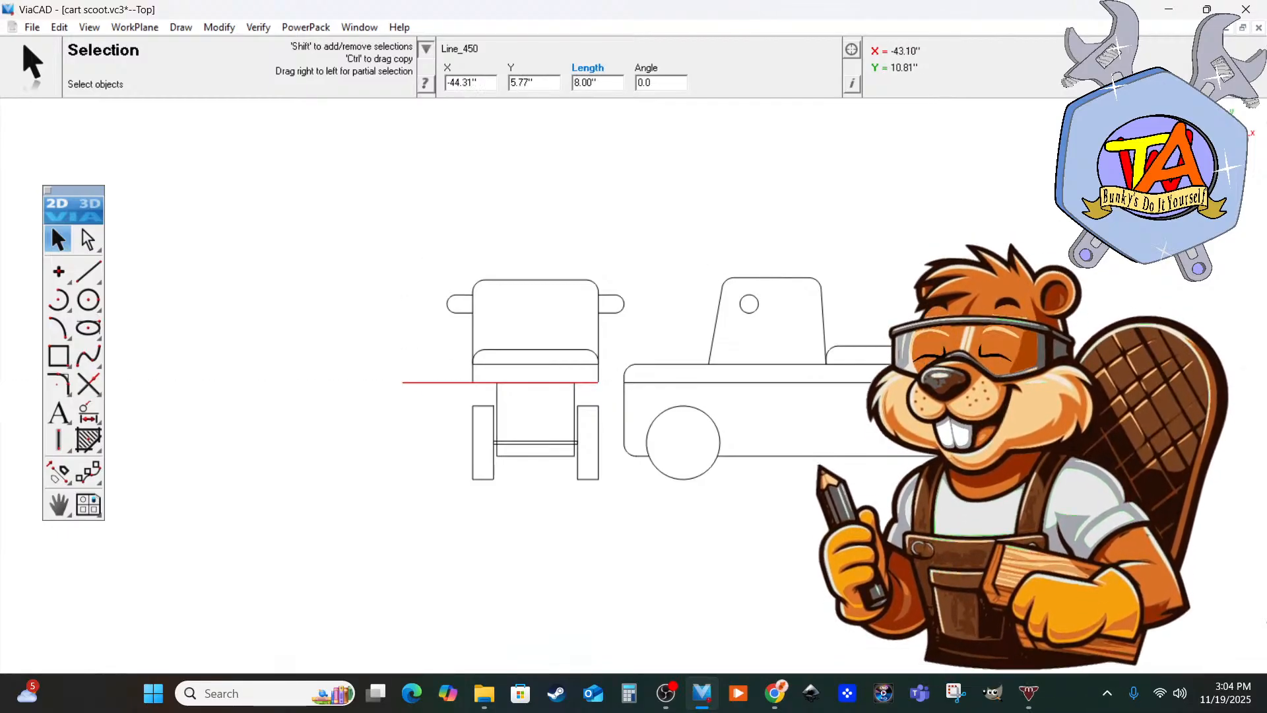
drag(433, 259, 542, 511)
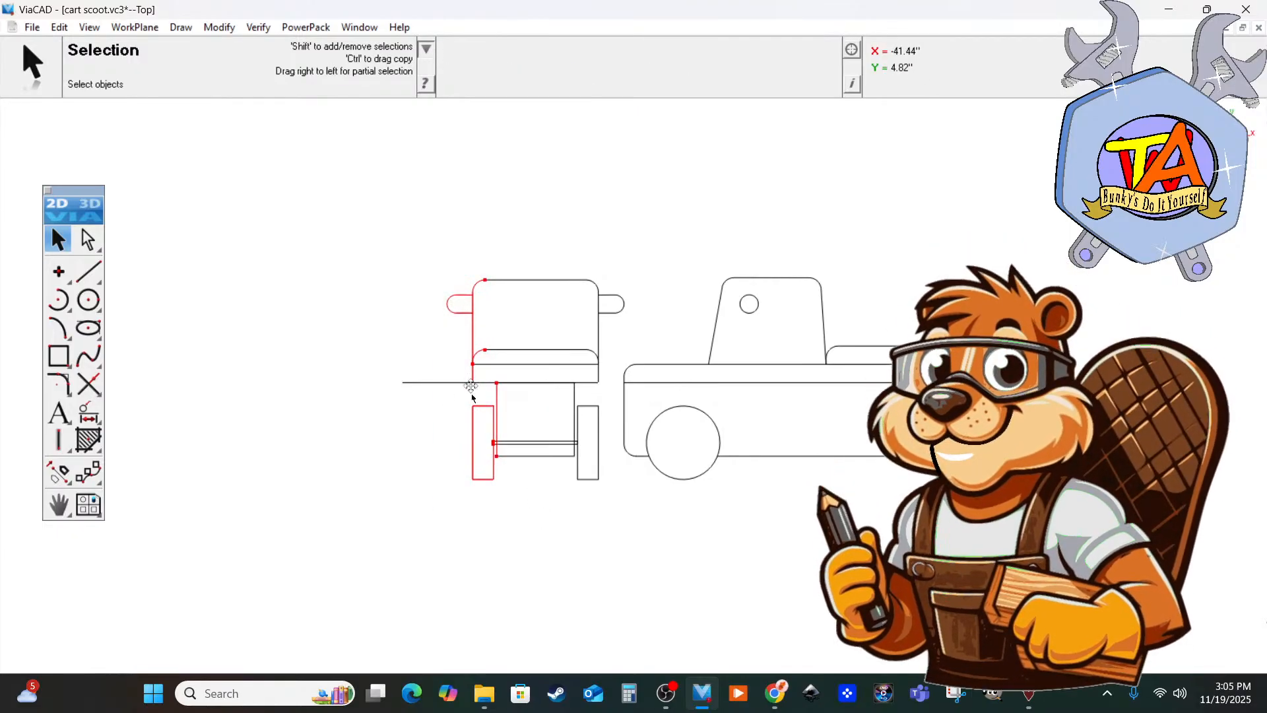
drag(473, 382, 403, 382)
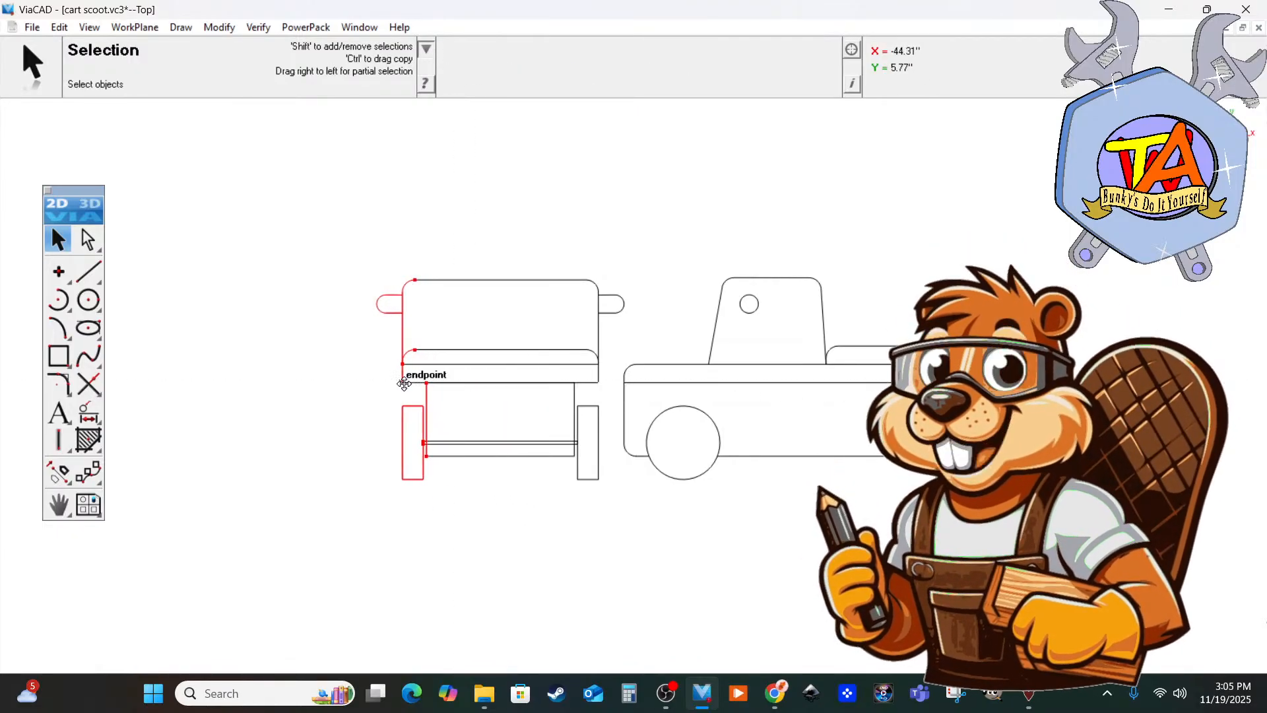
click(531, 528)
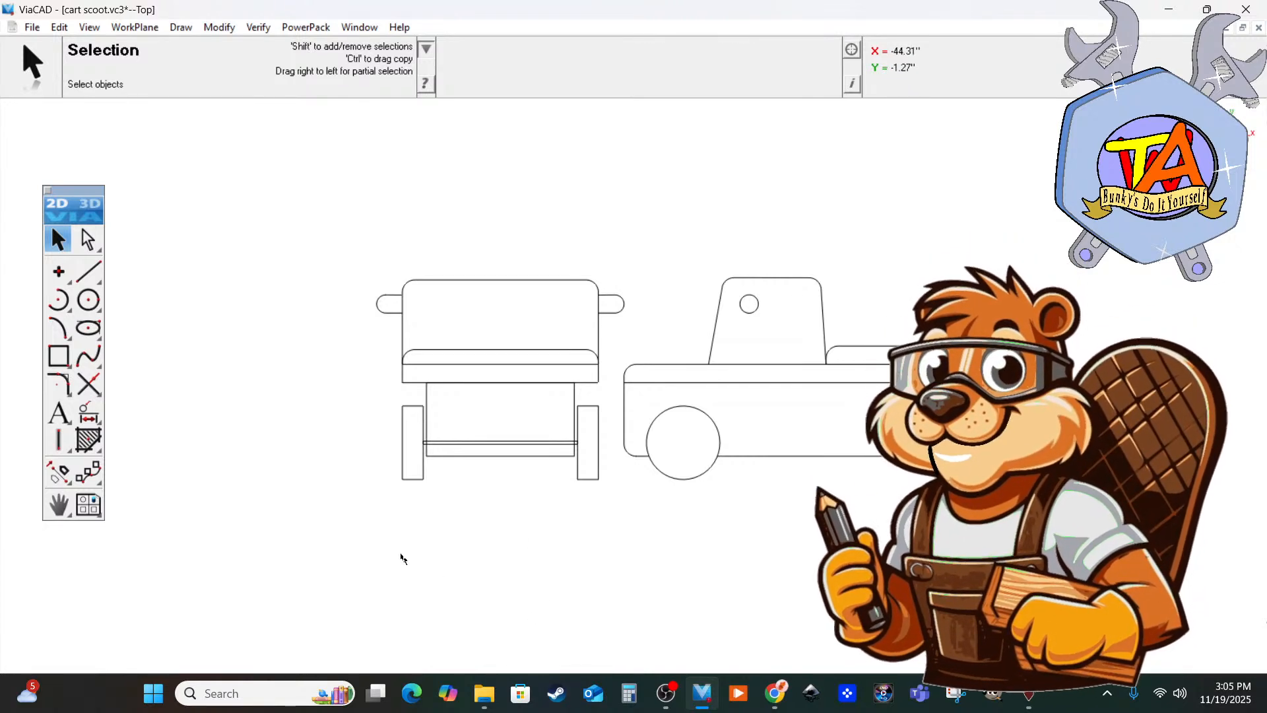
Examine the front view's new proportions beside the side view and check the side view's rear top line.
scroll(592, 533, down, 1)
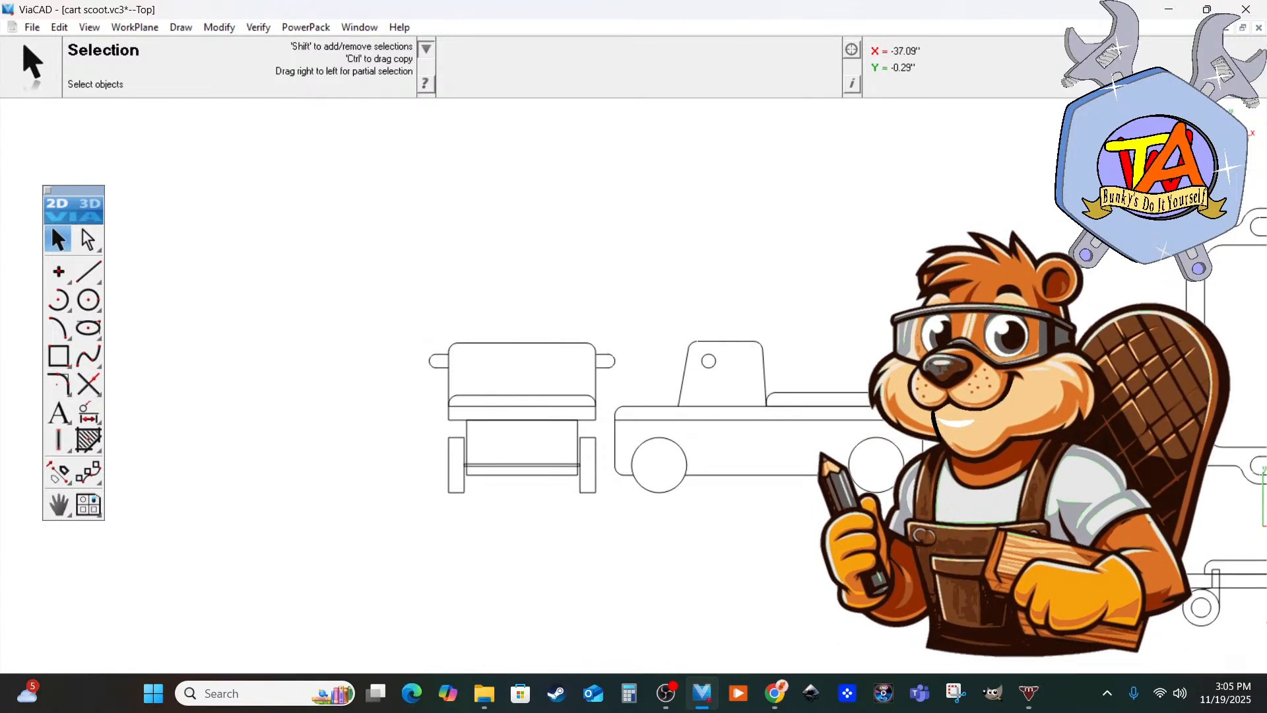
ctrl+scroll(708, 564, up, 1)
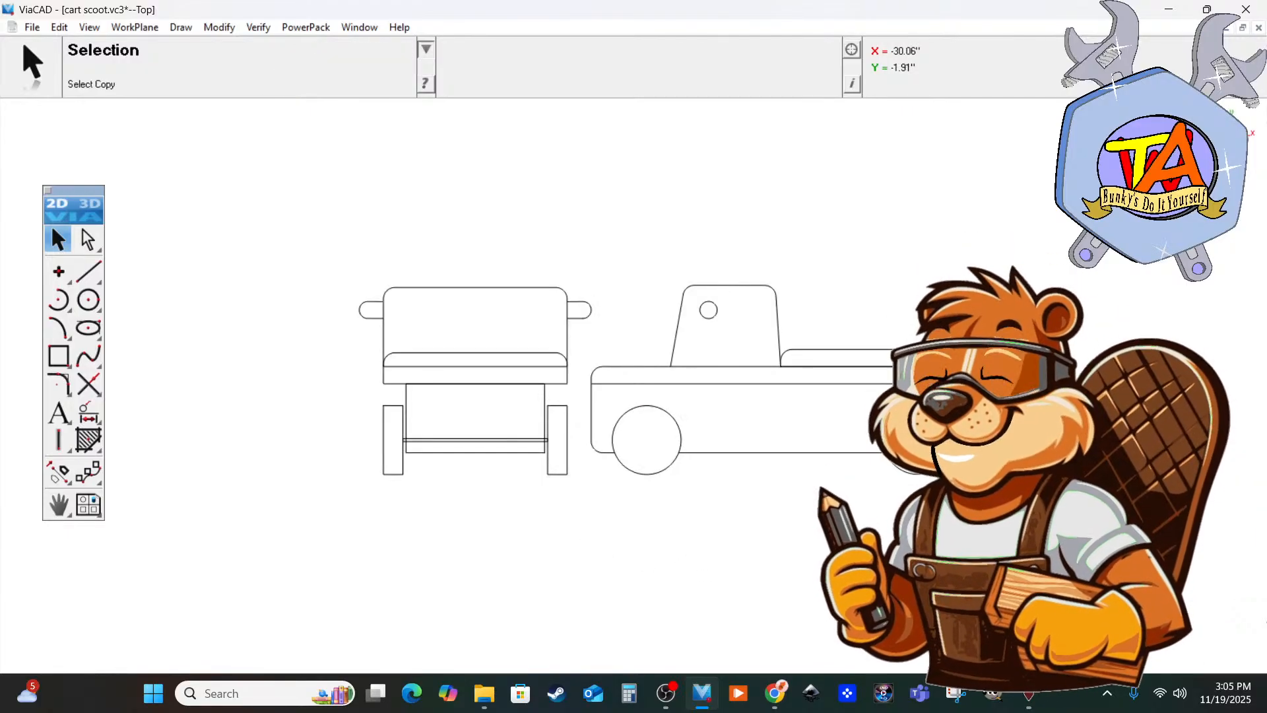
ctrl+scroll(749, 550, up, 1)
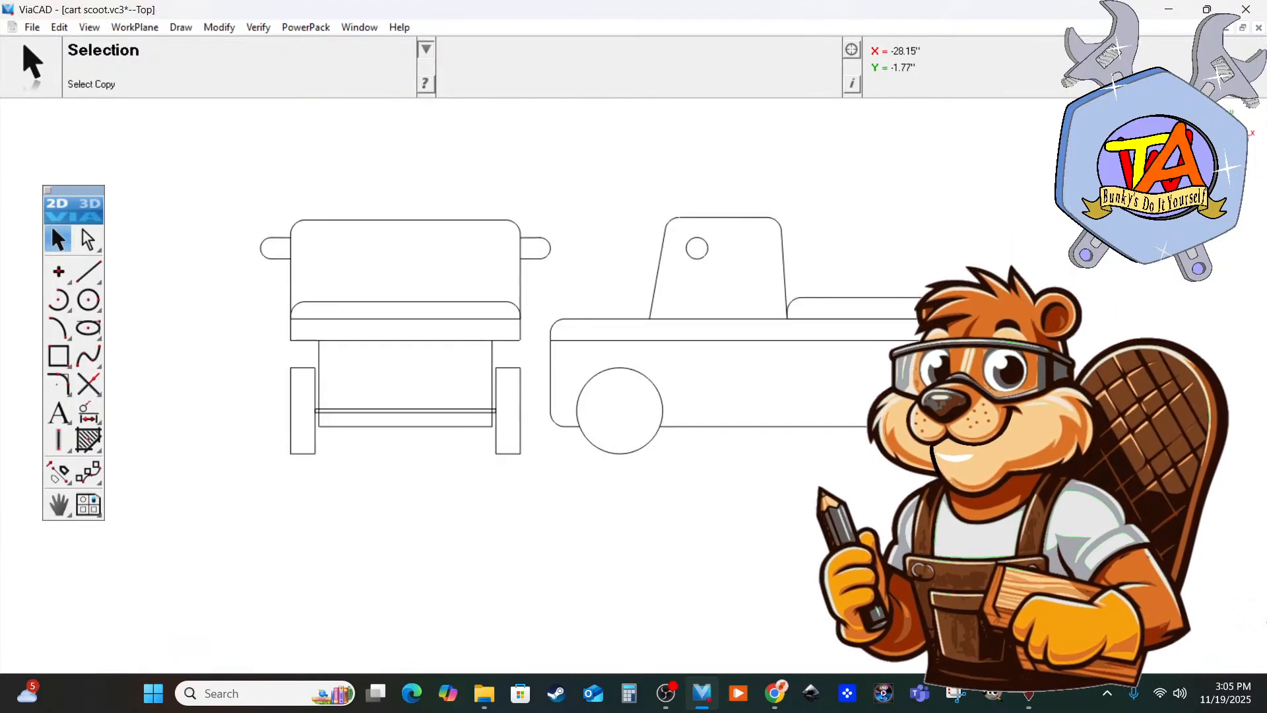
ctrl+scroll(764, 557, down, 1)
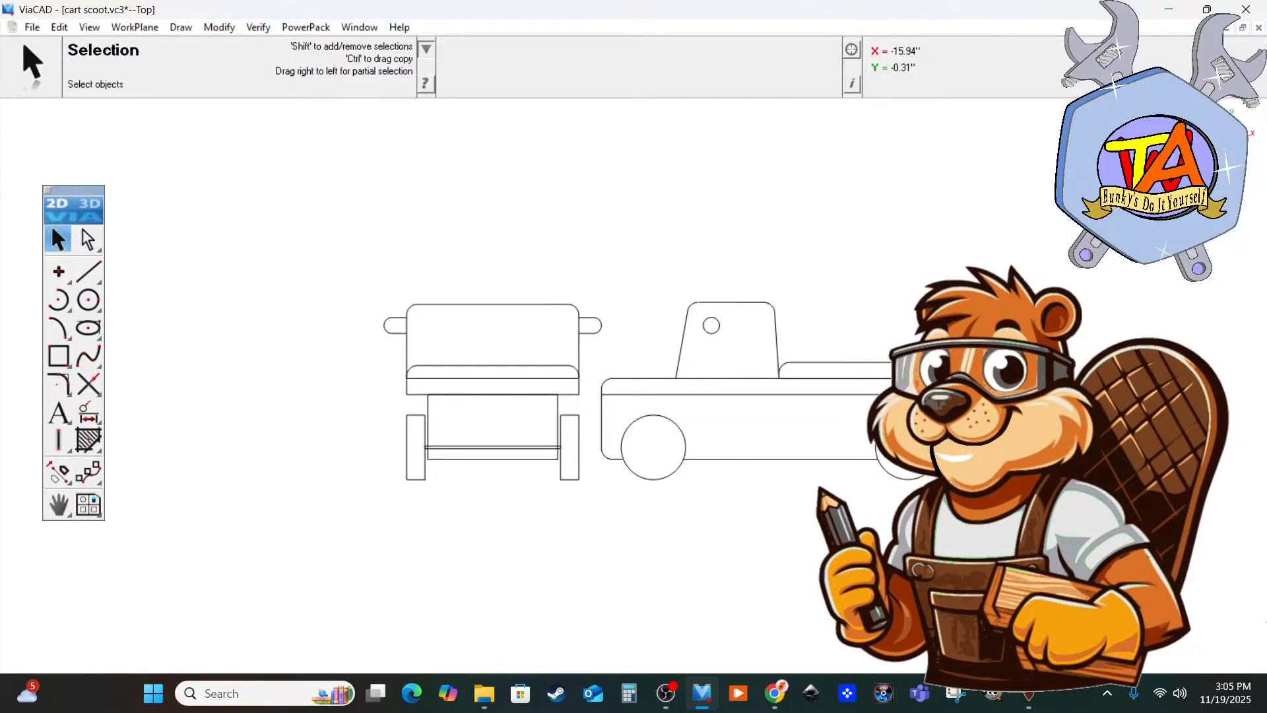
scroll(1022, 524, down, 1)
scroll(1022, 518, up, 1)
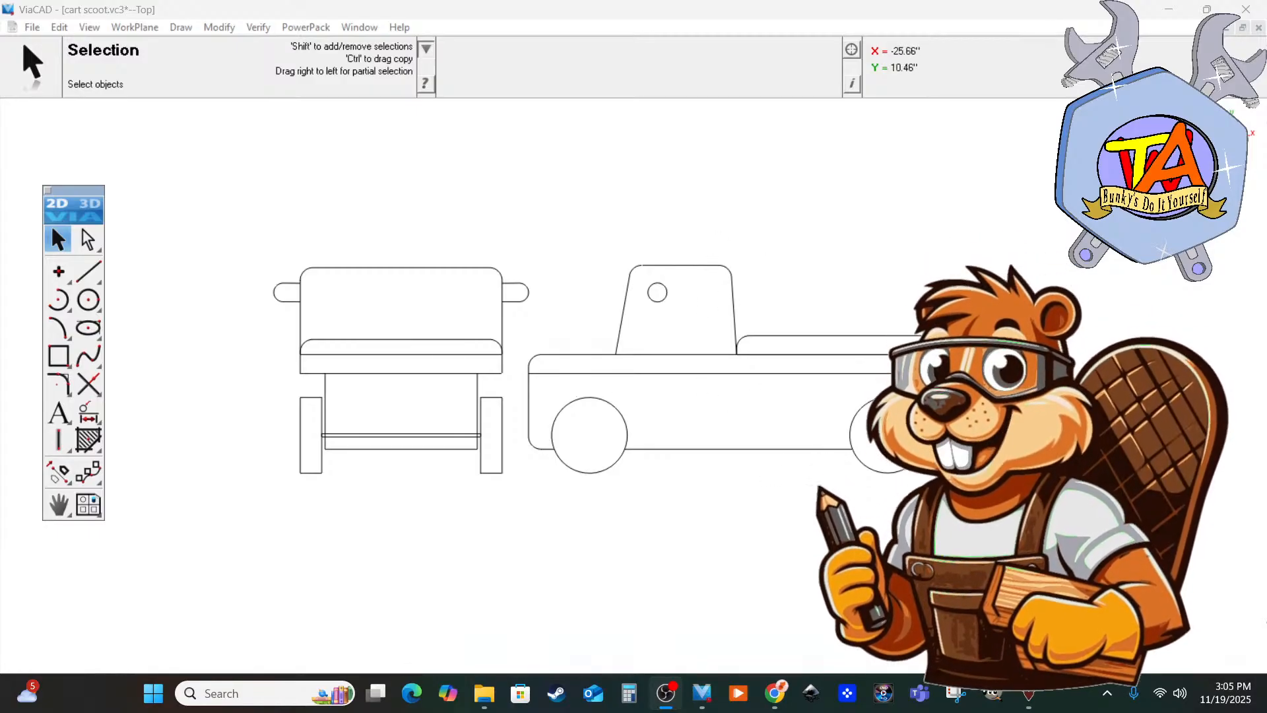
click(805, 336)
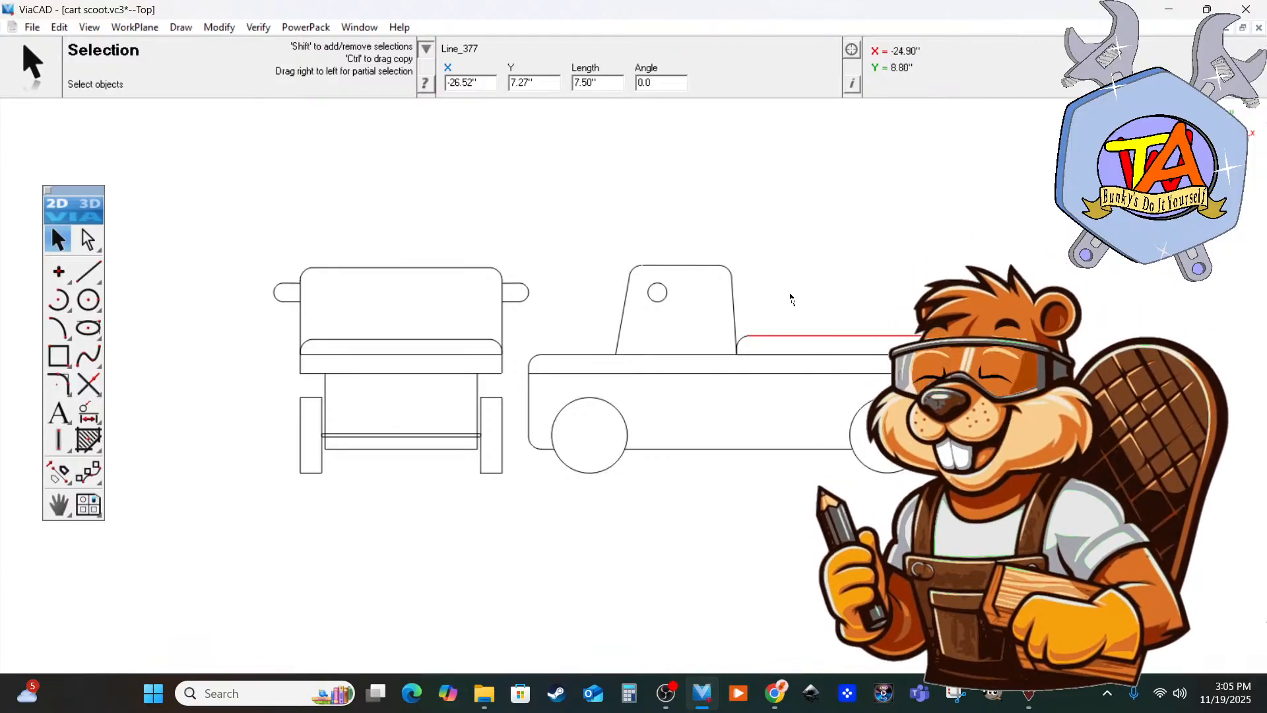
drag(809, 303, 930, 480)
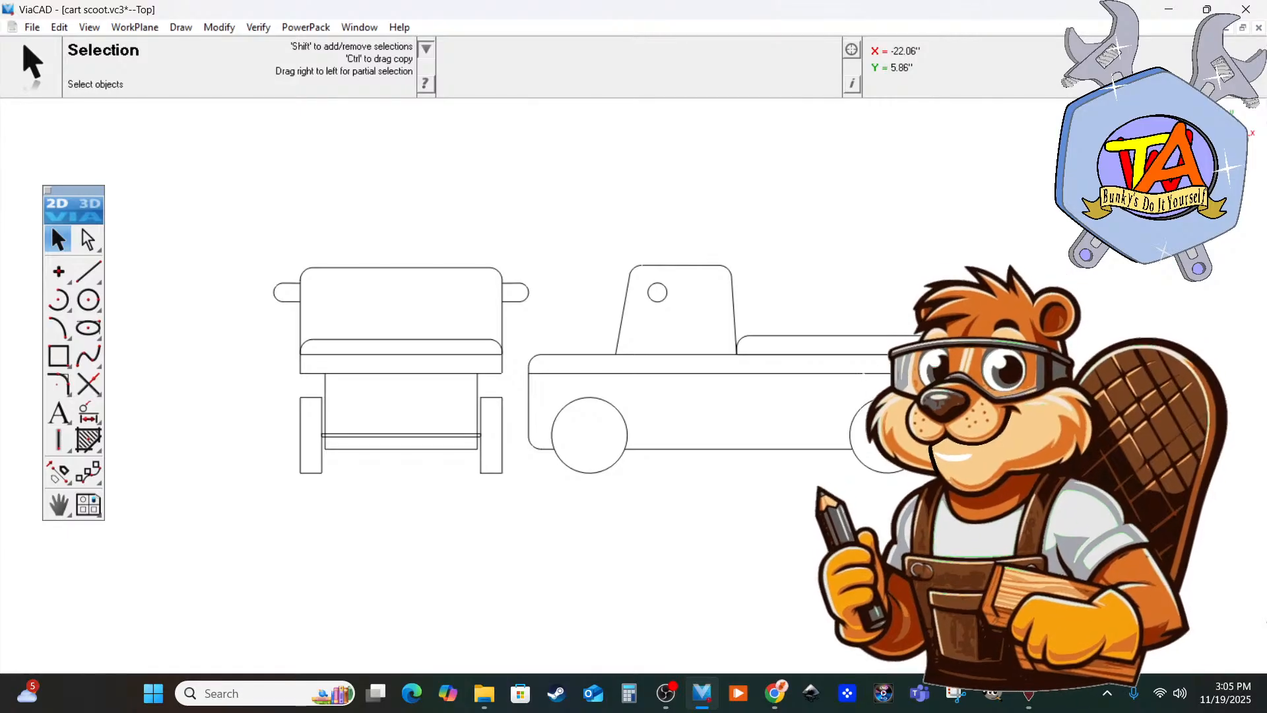
Lengthen the side view to 20 inches by extending its inner horizontal body line rightward from the left edge and stretching the right end.
click(863, 373)
drag(605, 83, 513, 73)
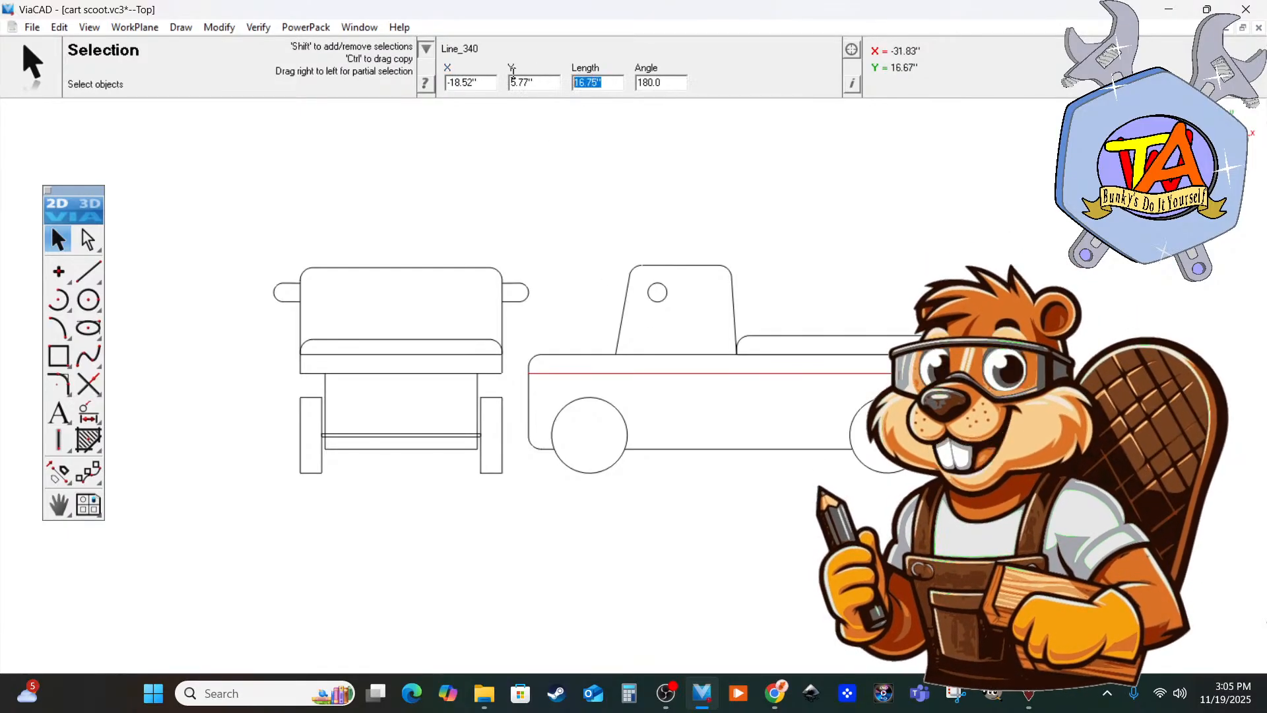
text(80)
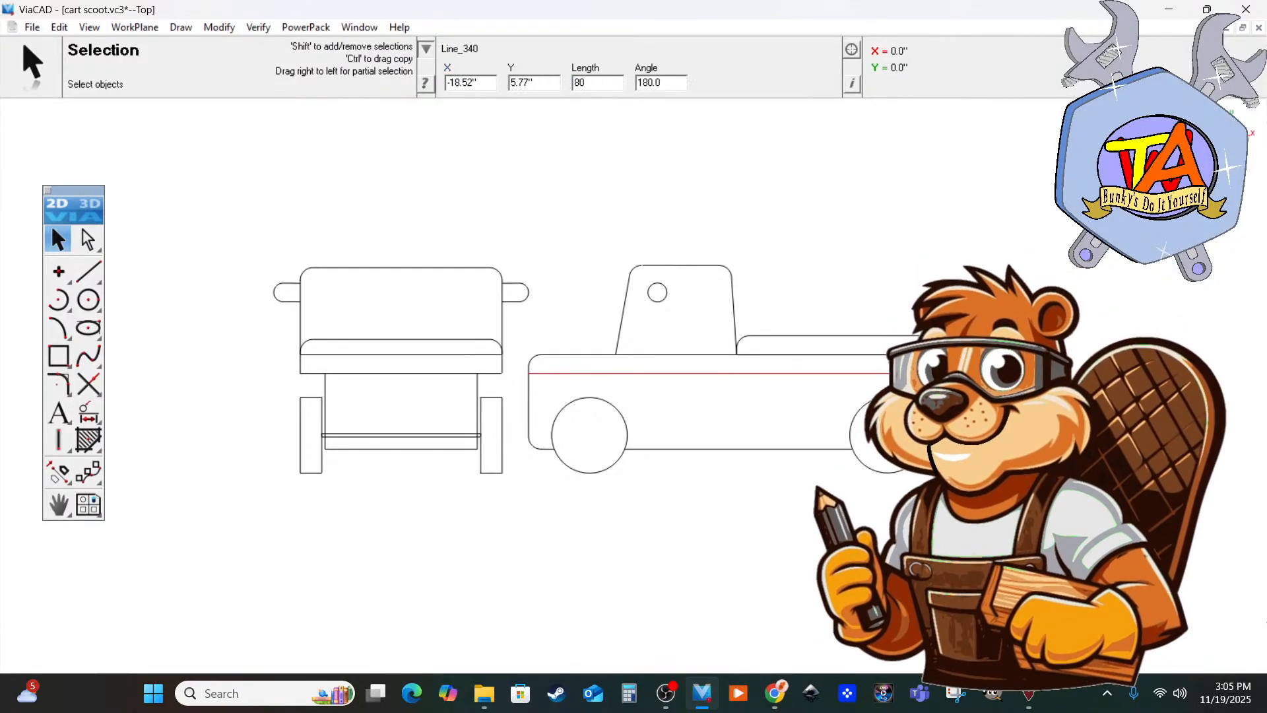
key(Return)
drag(604, 84, 565, 84)
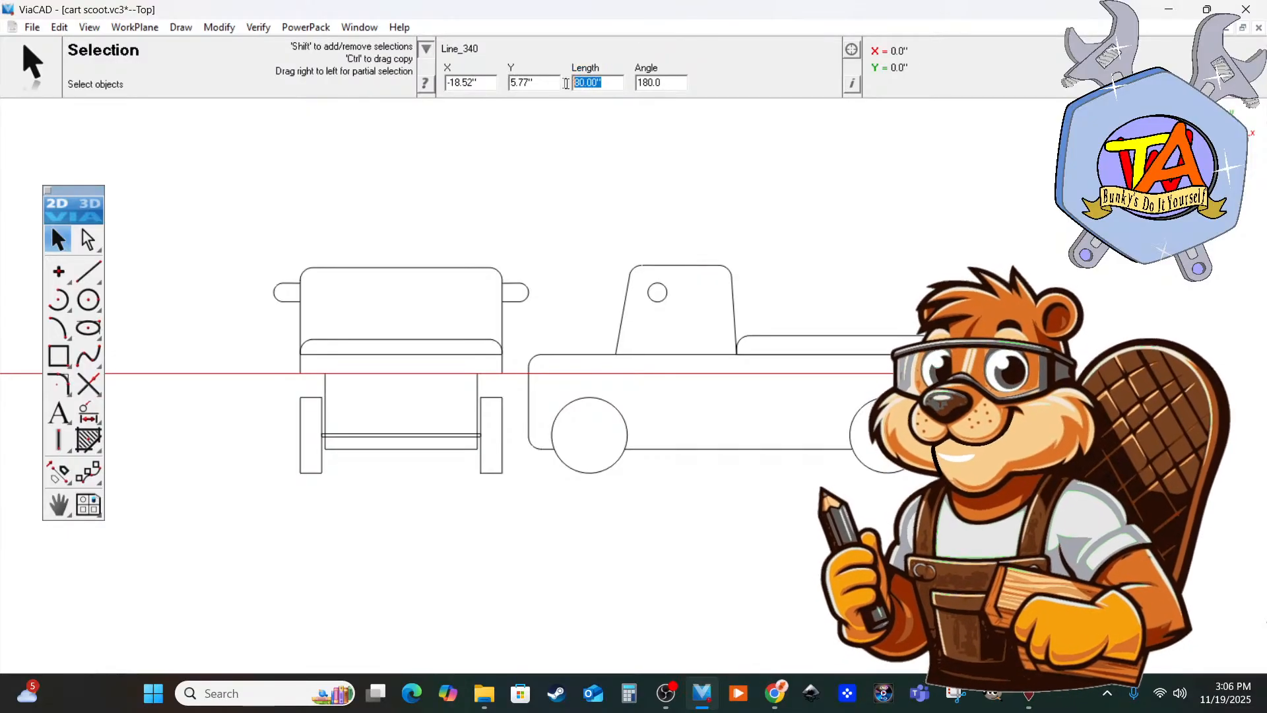
text(20)
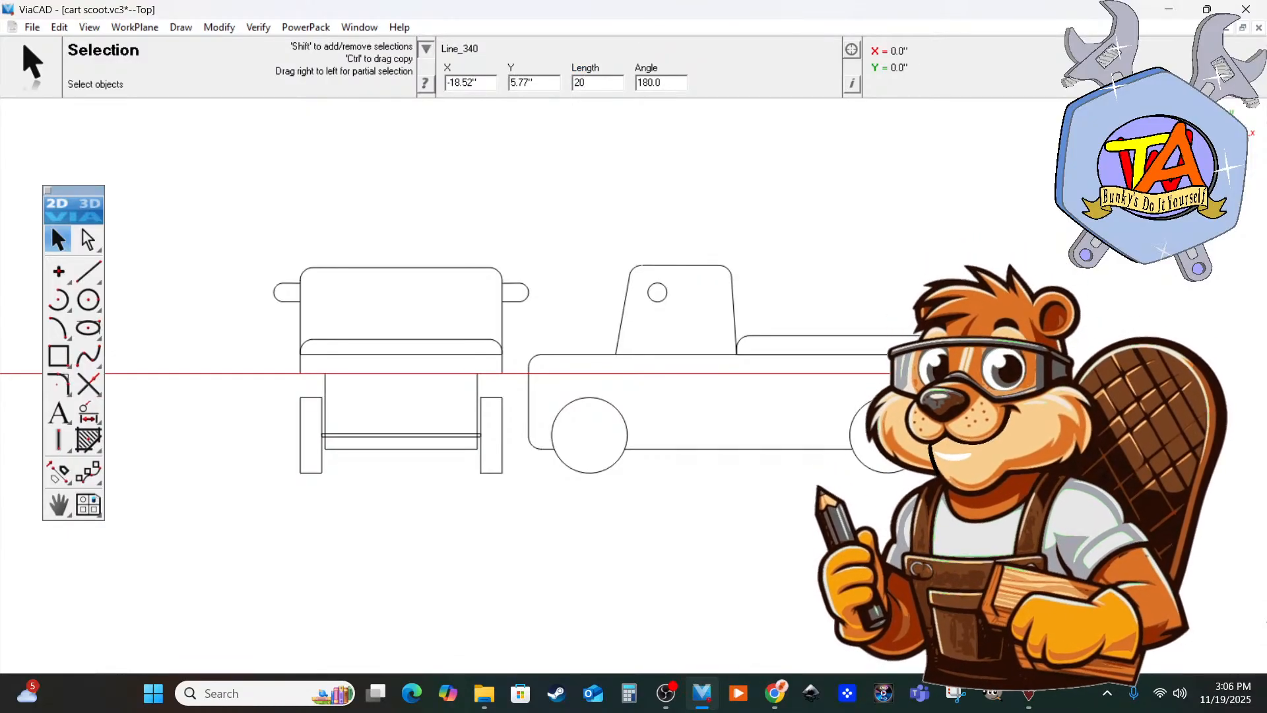
key(Return)
drag(446, 374, 529, 373)
drag(822, 309, 911, 498)
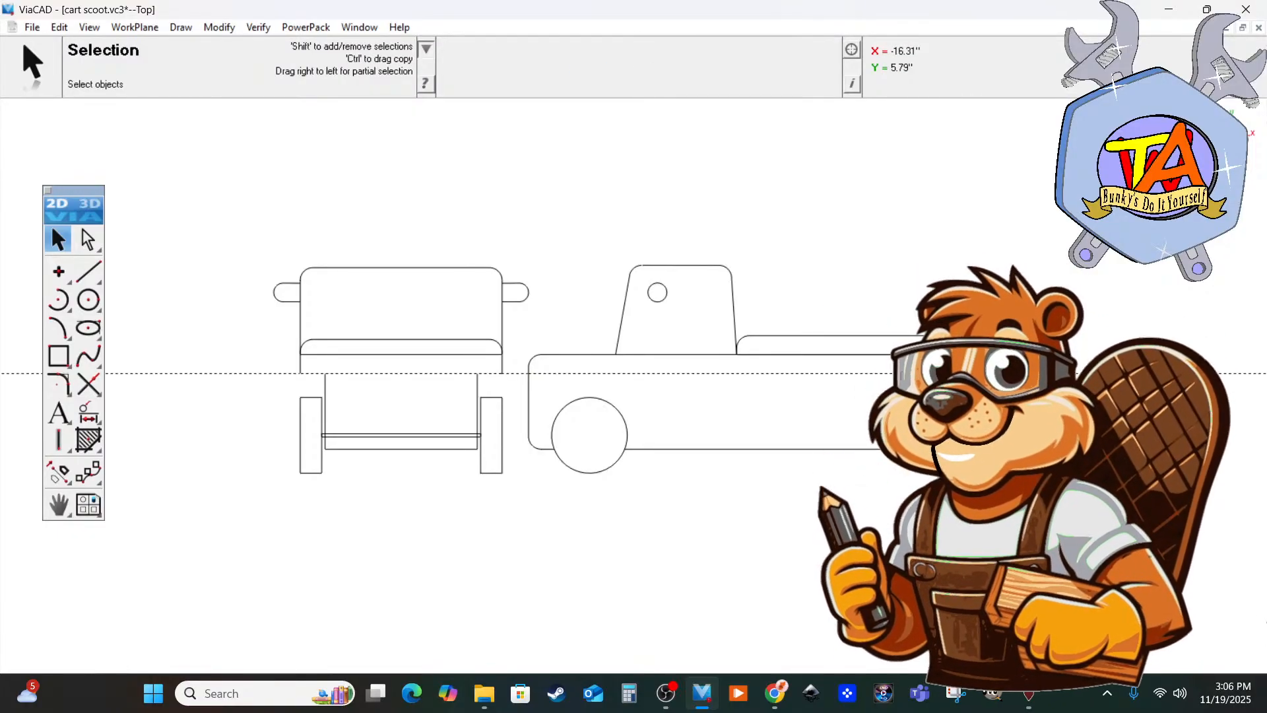
key(Delete)
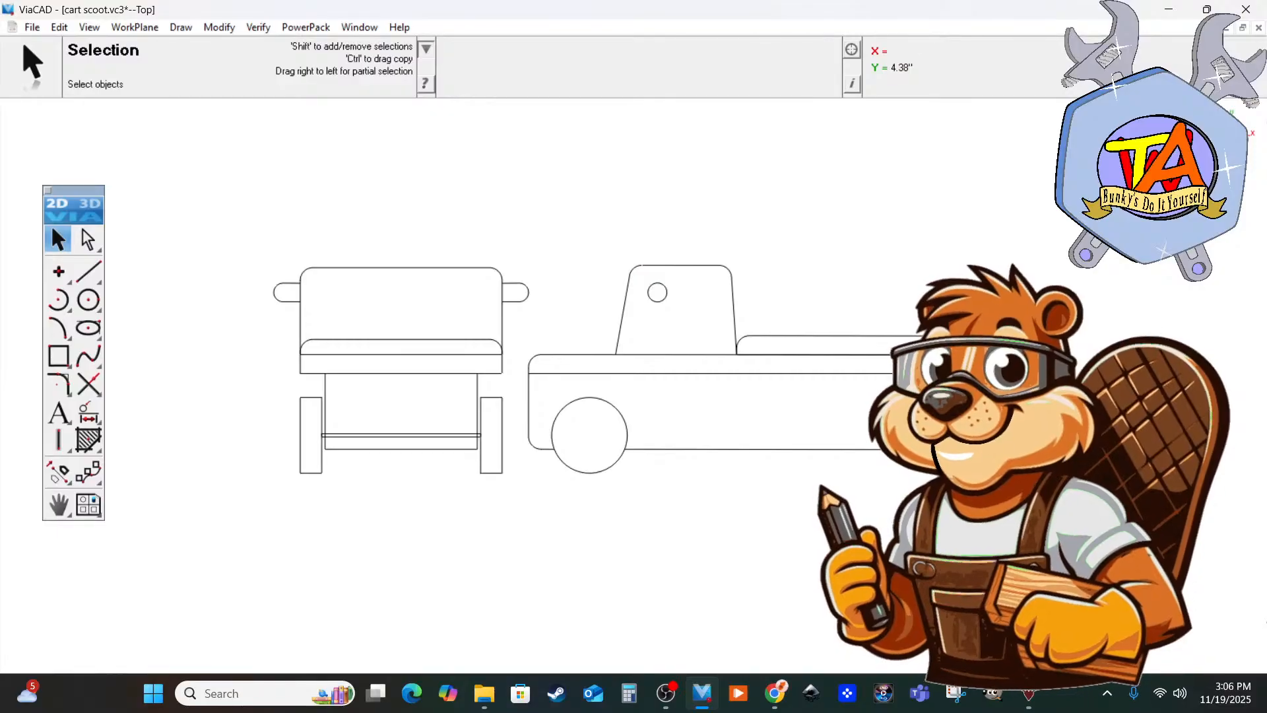
Draw a 0.75-inch vertical line downward from the left end of the side view's inner horizontal body line.
scroll(823, 518, up, 1)
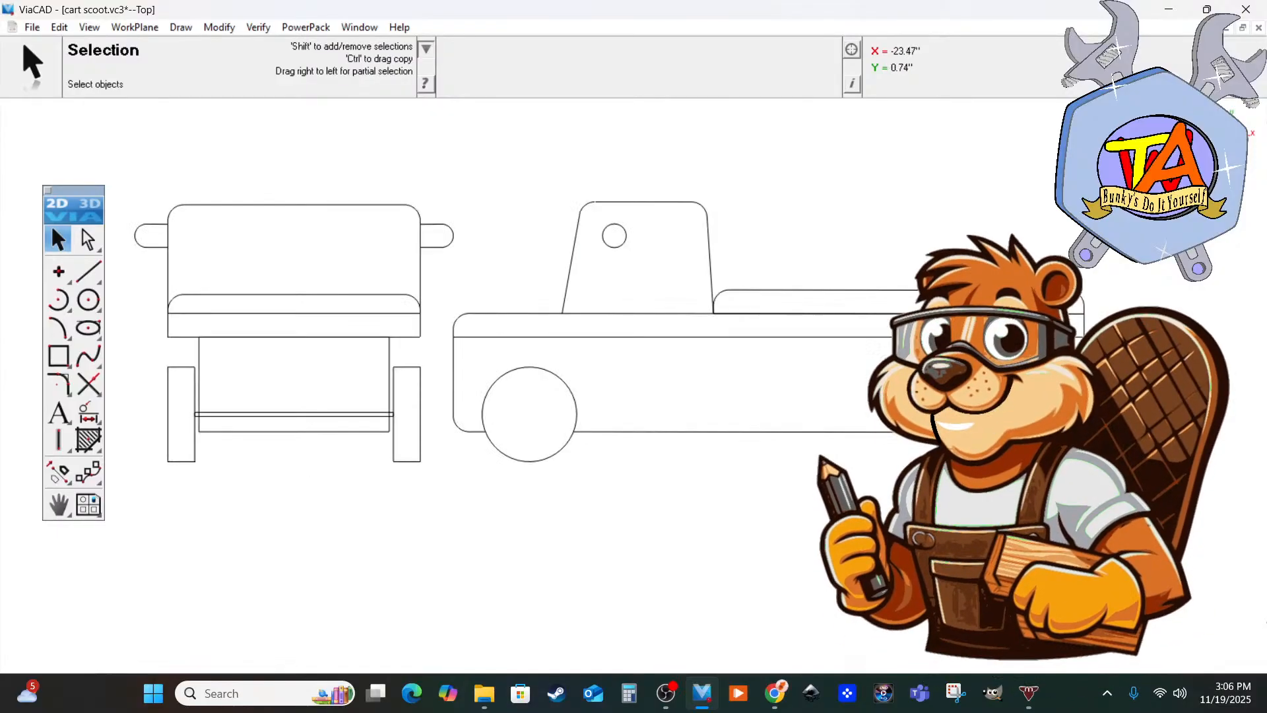
ctrl+scroll(759, 541, up, 1)
ctrl+scroll(792, 491, down, 3)
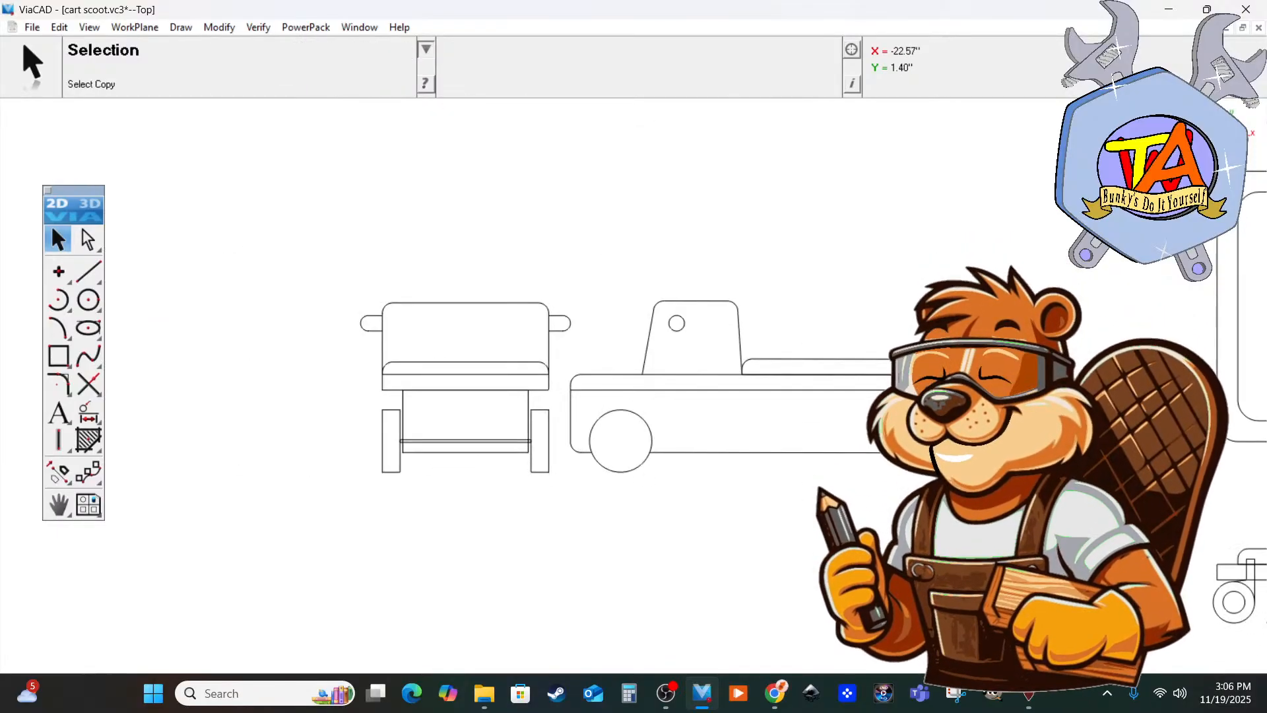
ctrl+scroll(836, 484, up, 1)
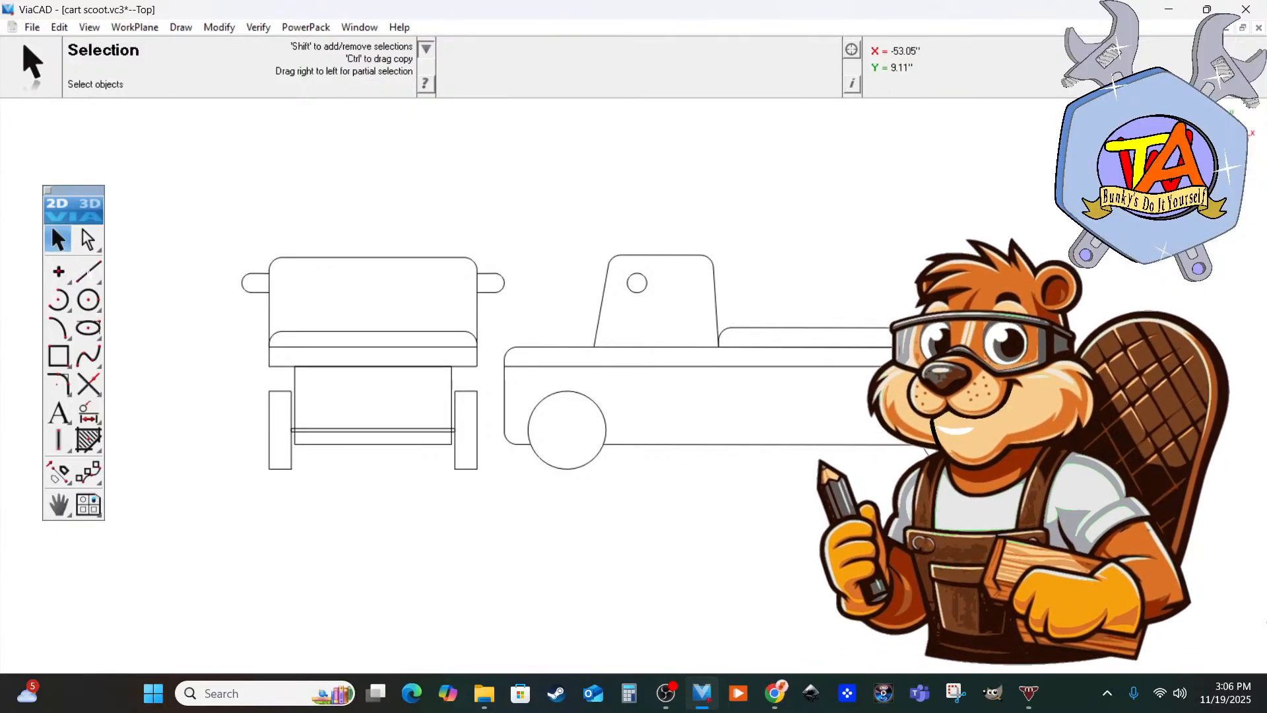
click(88, 271)
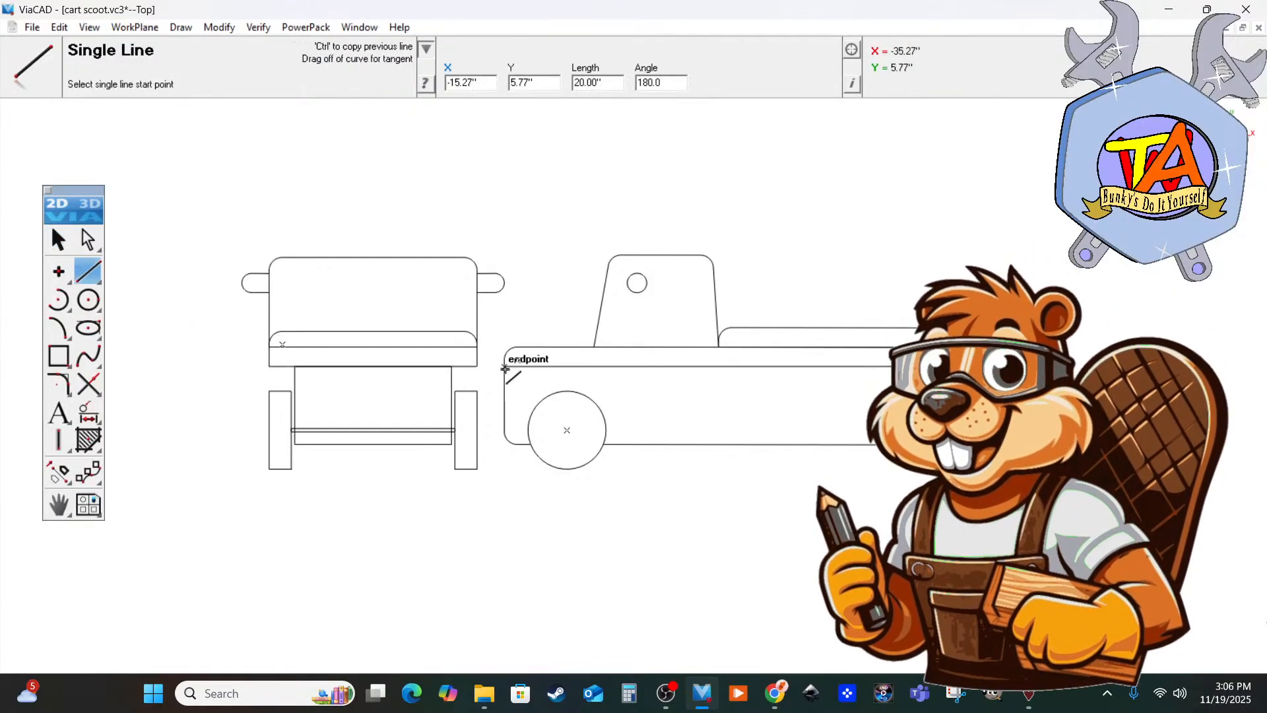
click(507, 368)
click(504, 394)
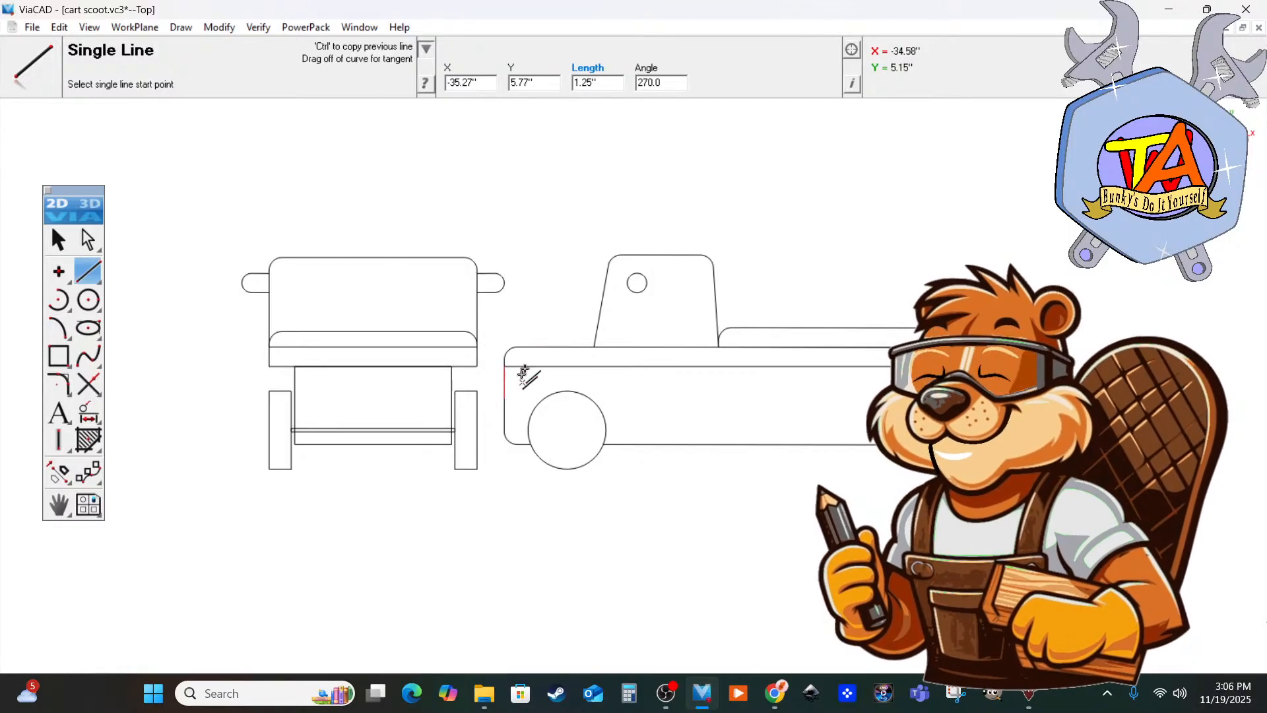
double_click(590, 82)
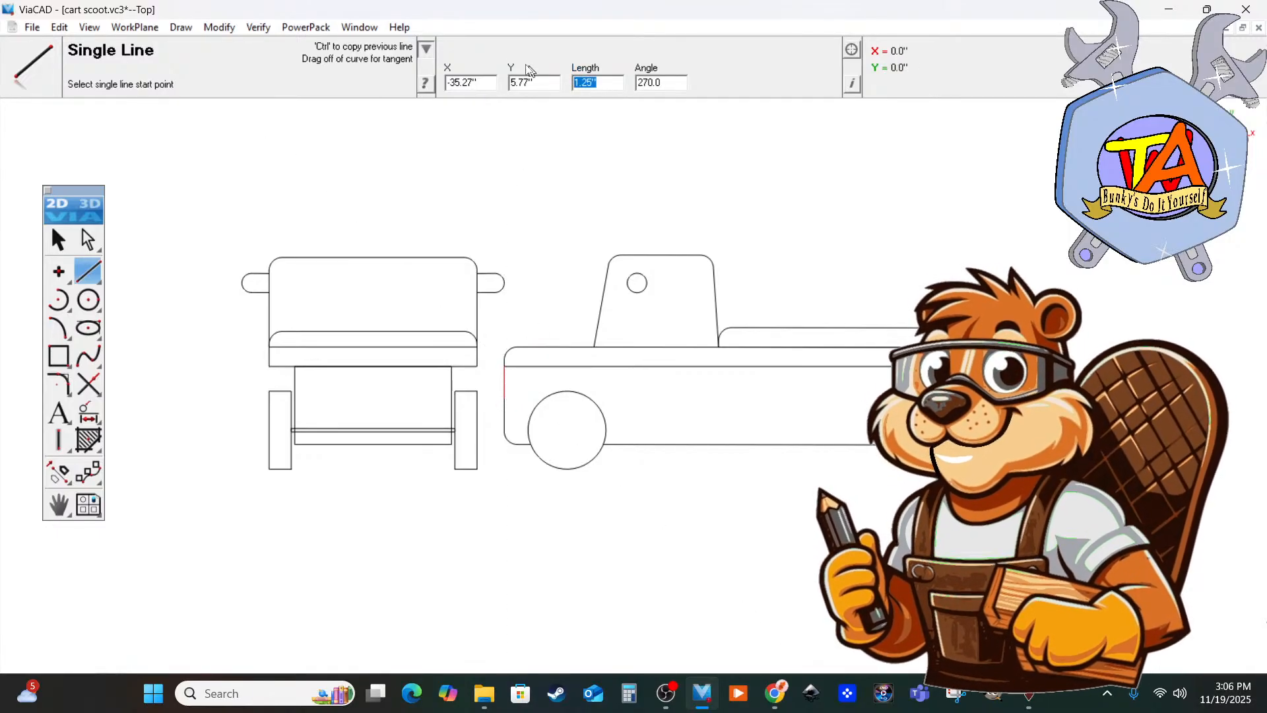
key(BackSpace)
text(.75)
key(Return)
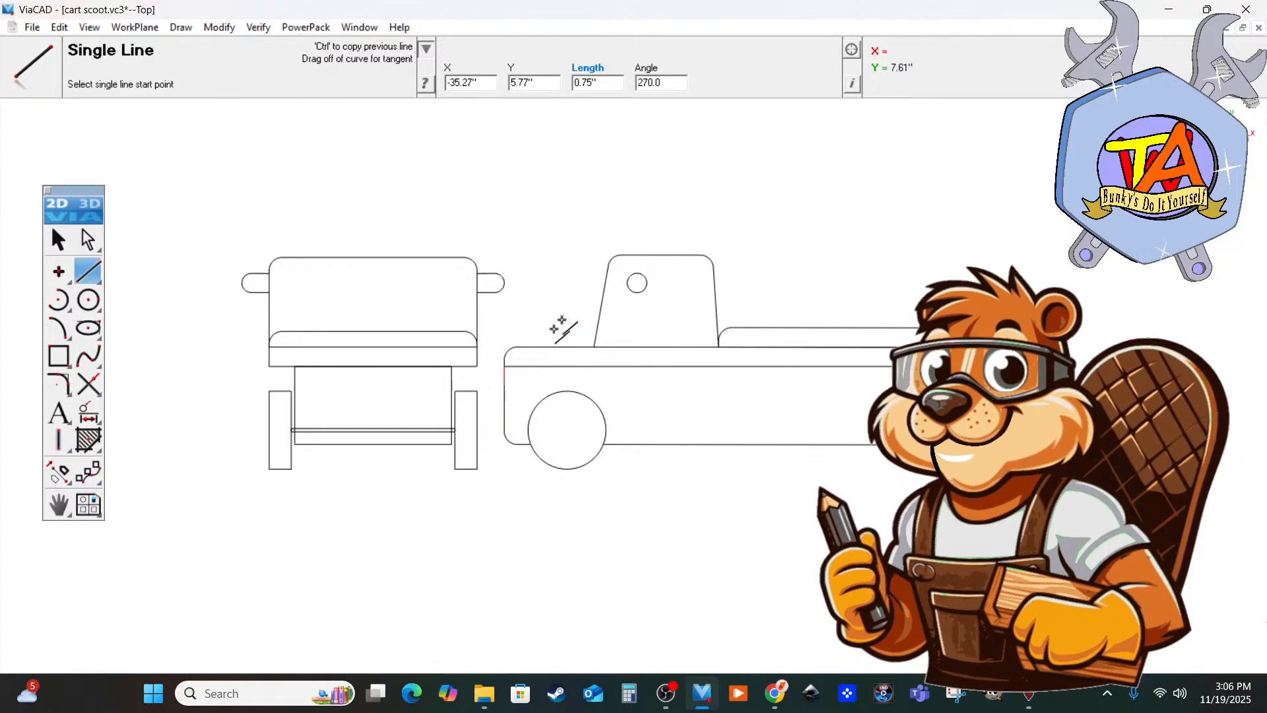
click(504, 384)
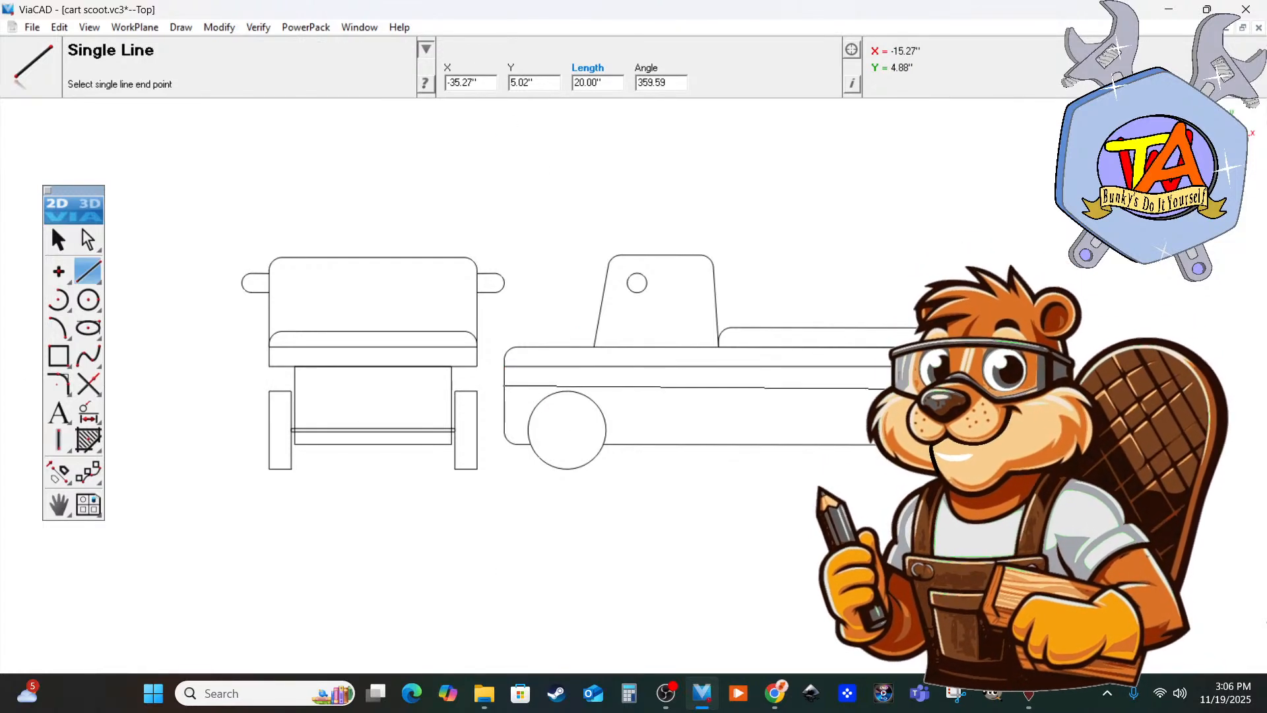
click(1023, 388)
key(ctrl+z)
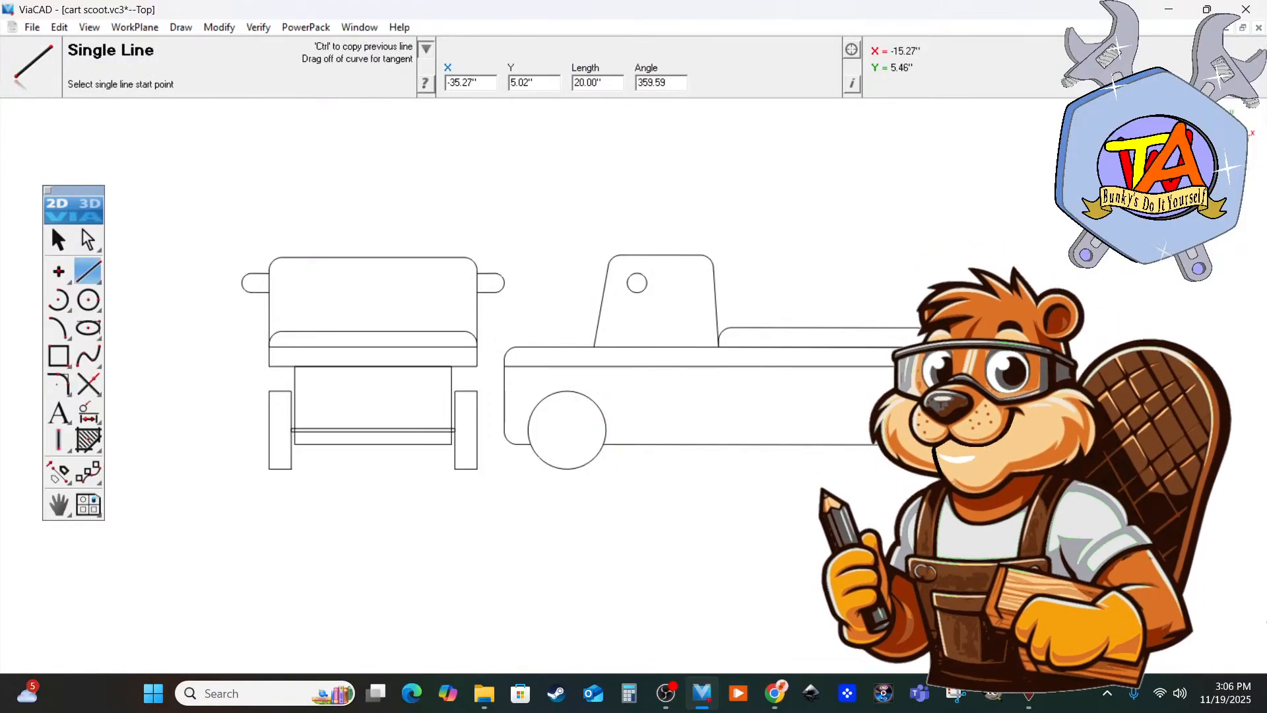
Draw a 20-inch horizontal line across the side view from the lower end of the 0.75-inch vertical line to the right edge.
click(503, 385)
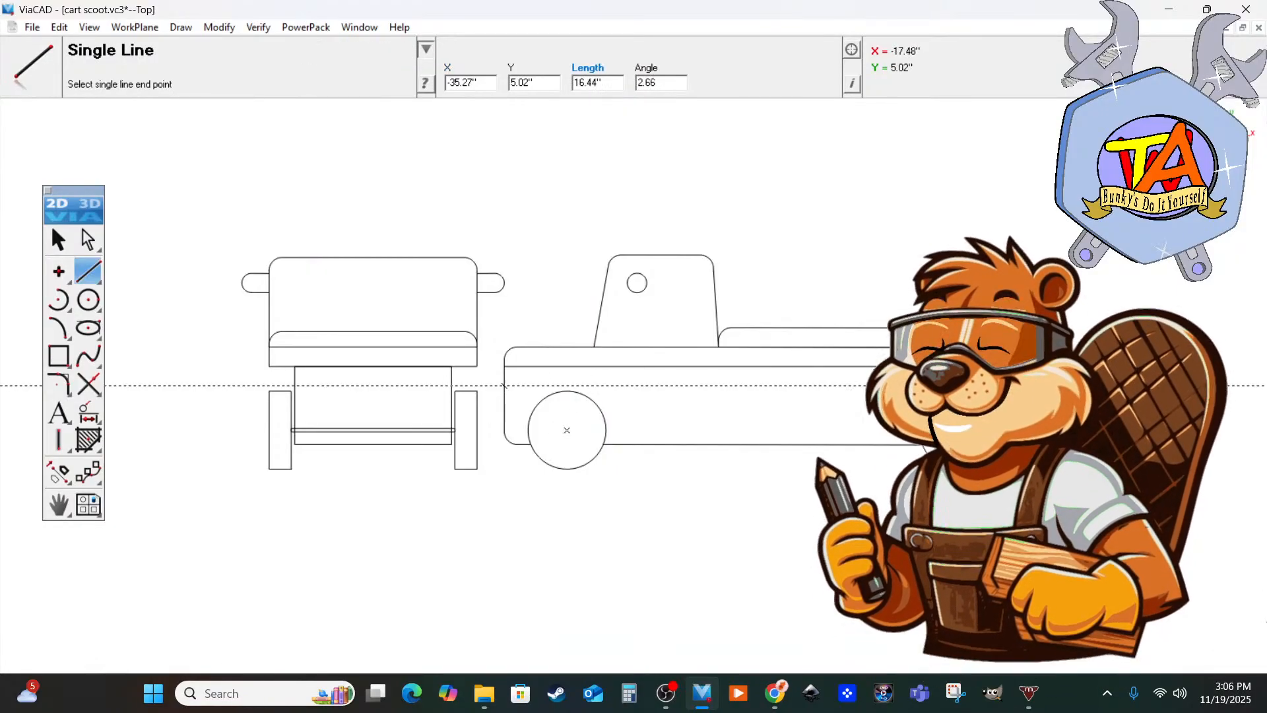
click(1023, 387)
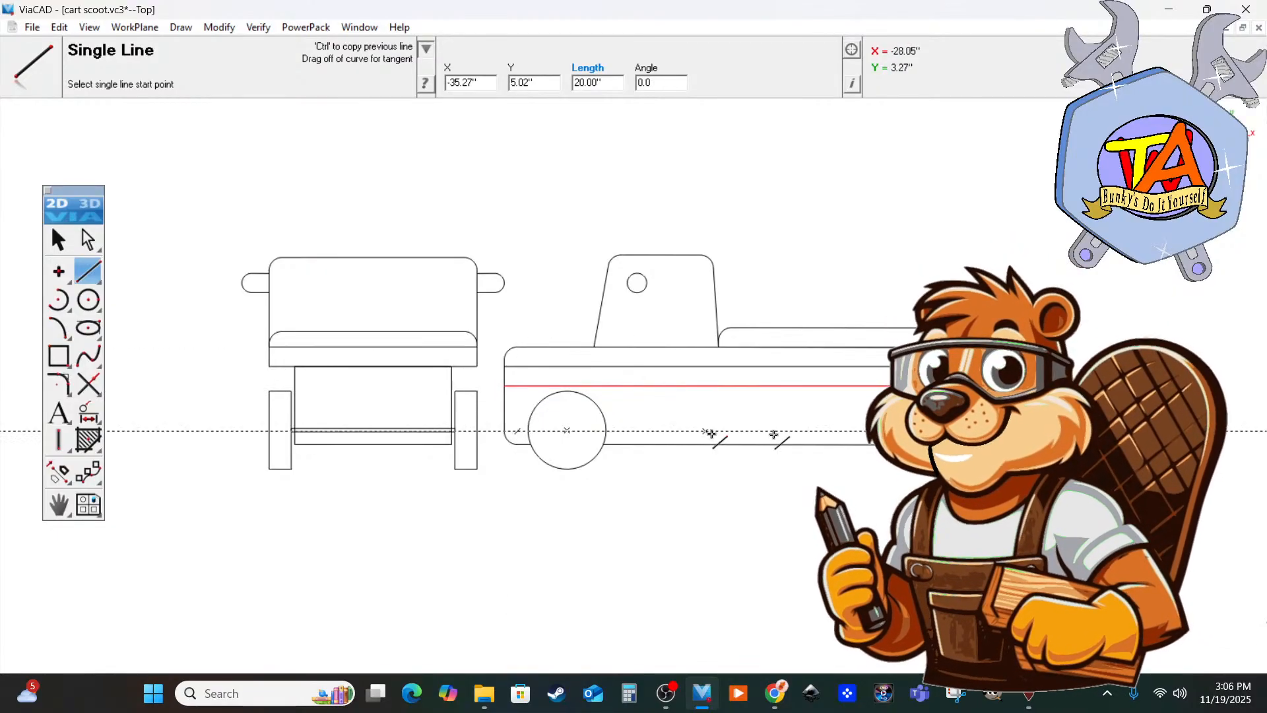
scroll(706, 437, up, 1)
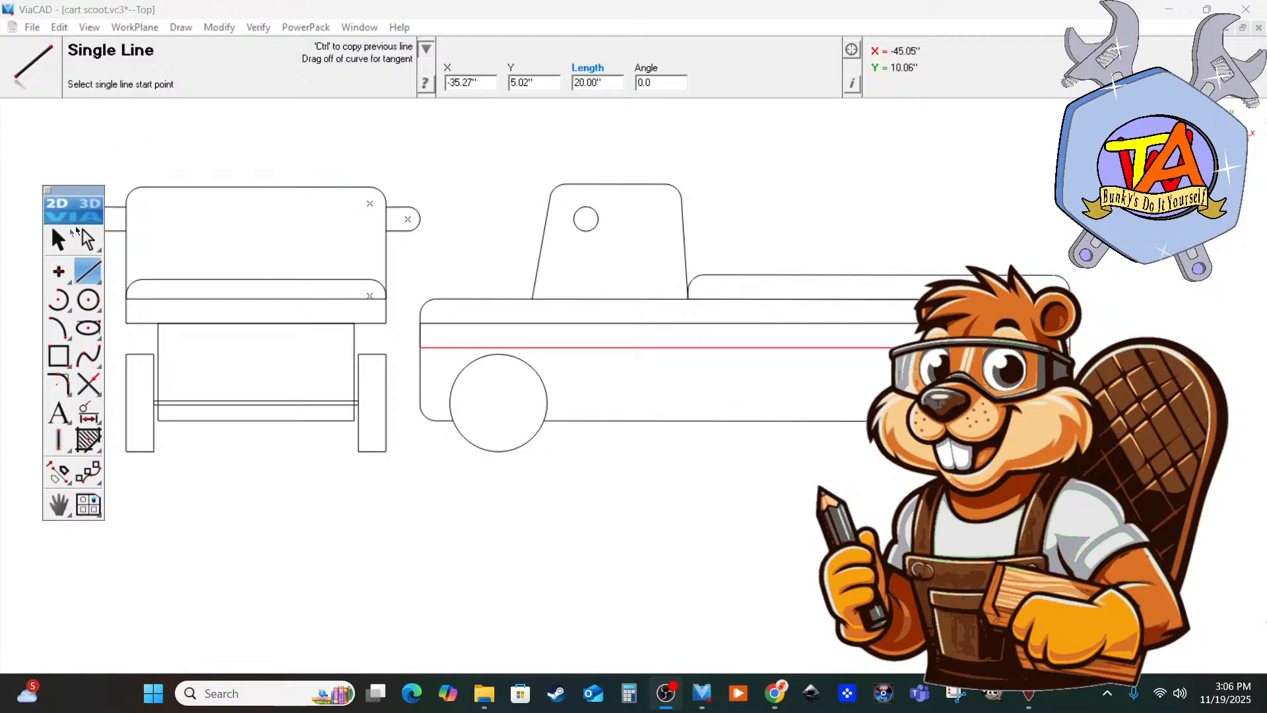
click(58, 237)
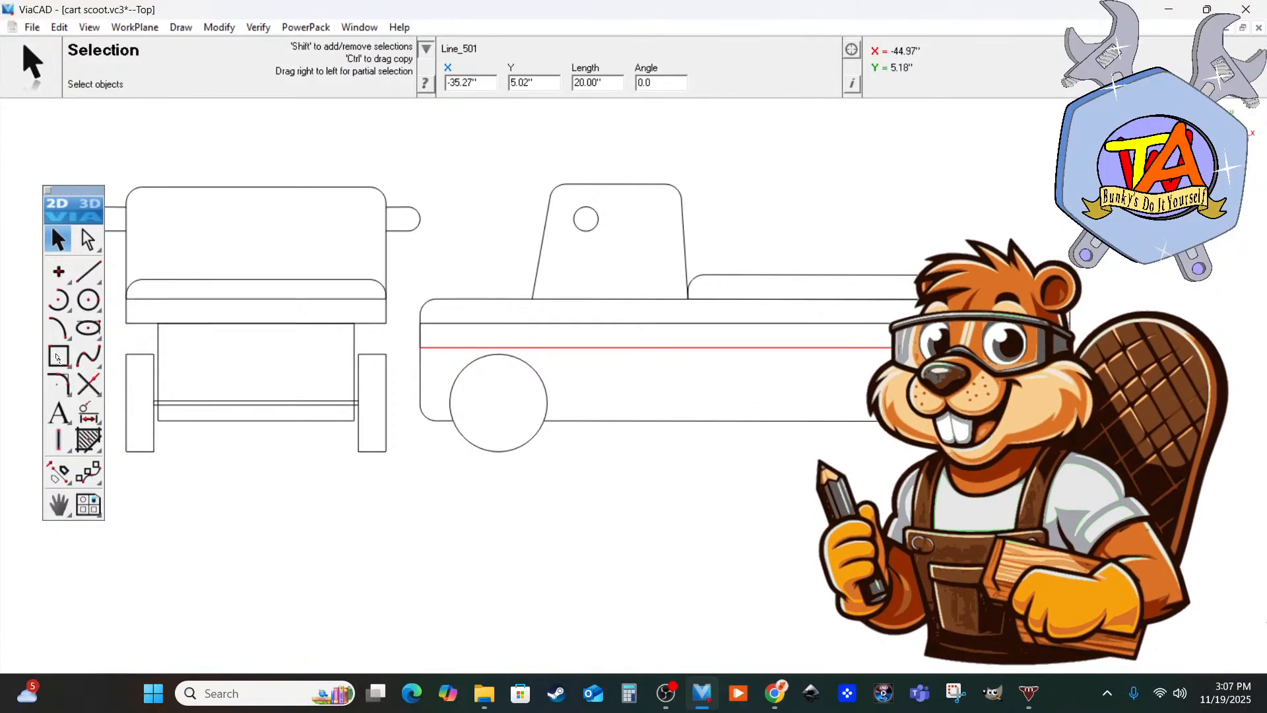
Round the lower corners of the side view's new horizontal band with 0.50-inch fillets.
click(58, 383)
click(430, 344)
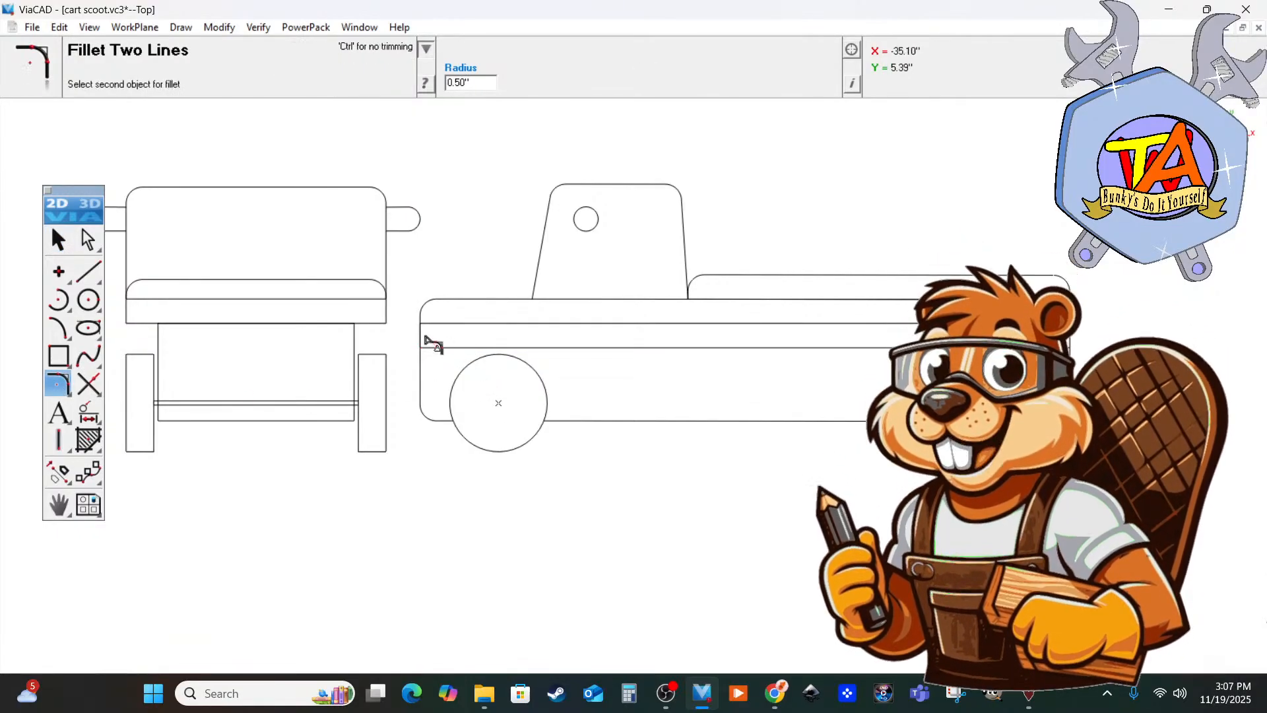
click(423, 336)
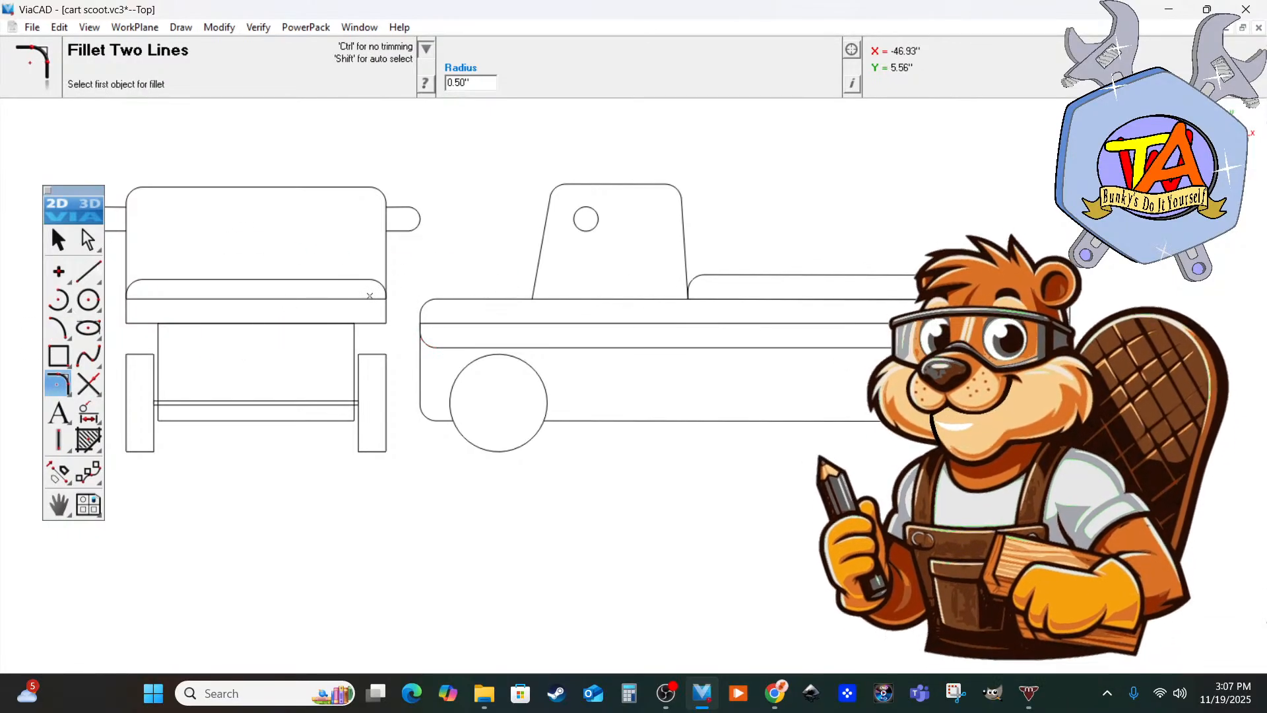
Draw a vertical line about 2.28 inches long up the side view's right edge, from above the lower corner to the band's fillet.
click(88, 271)
click(1070, 405)
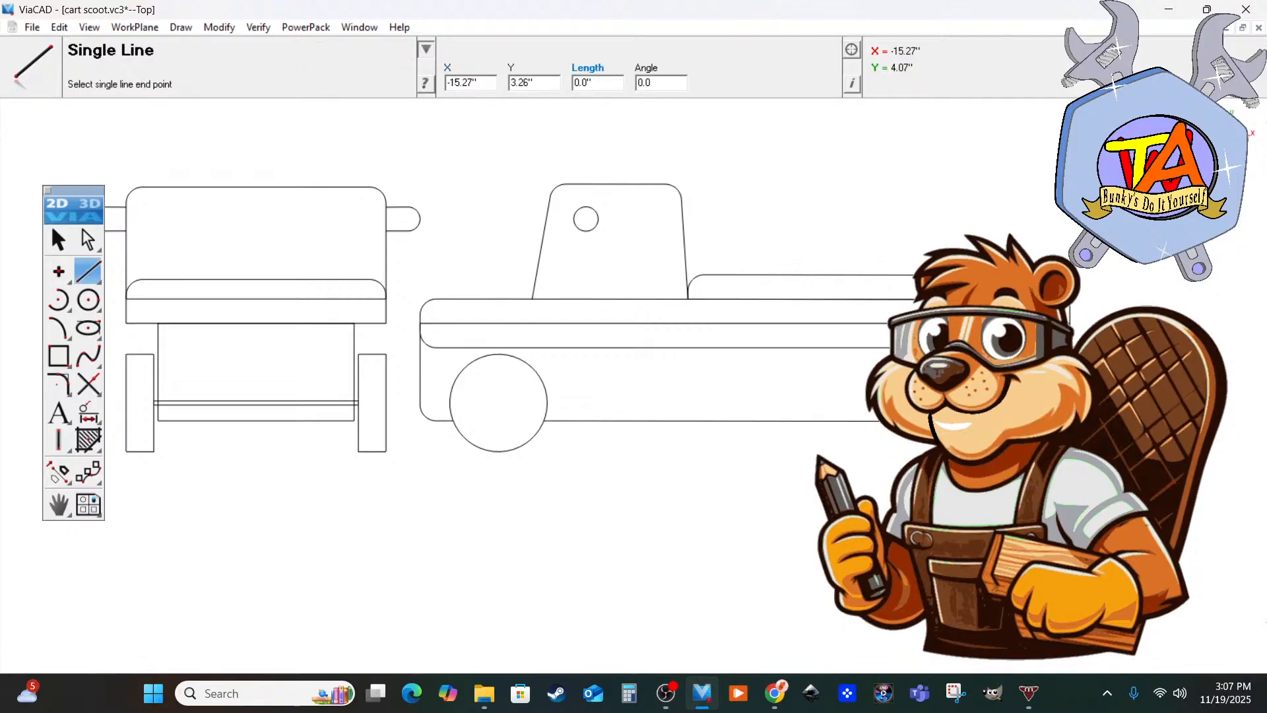
click(1073, 332)
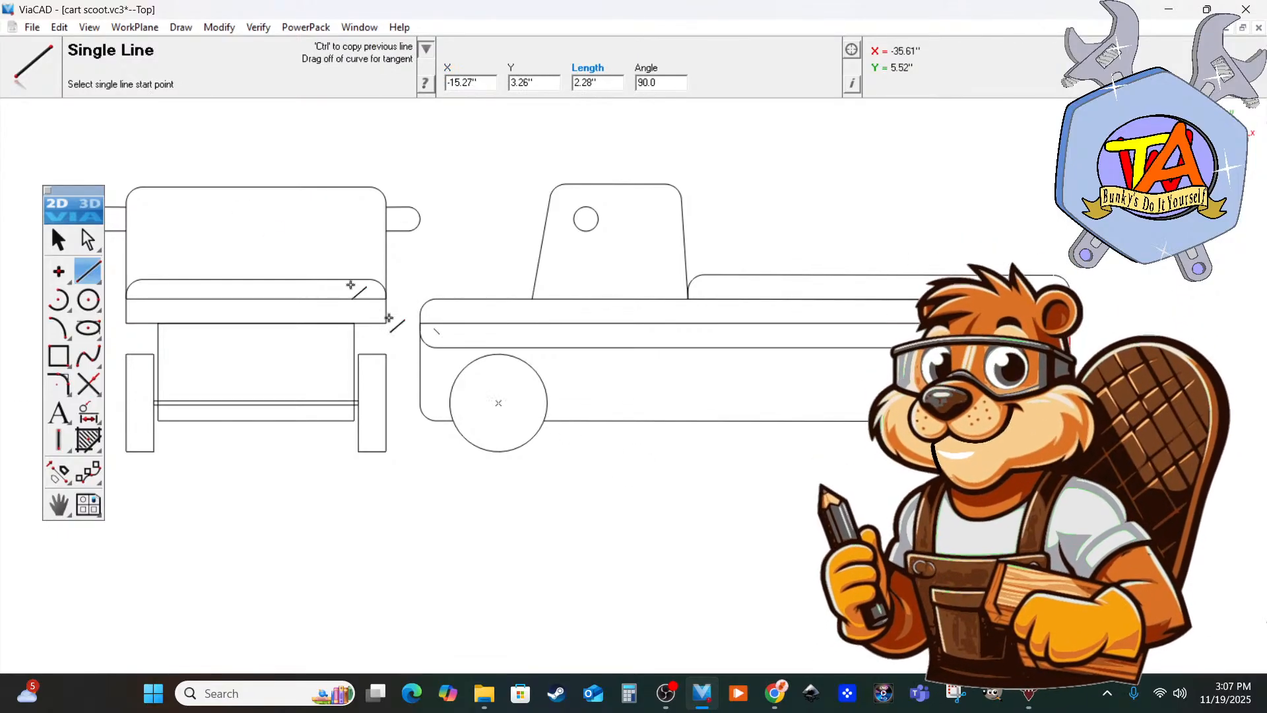
click(61, 242)
click(844, 514)
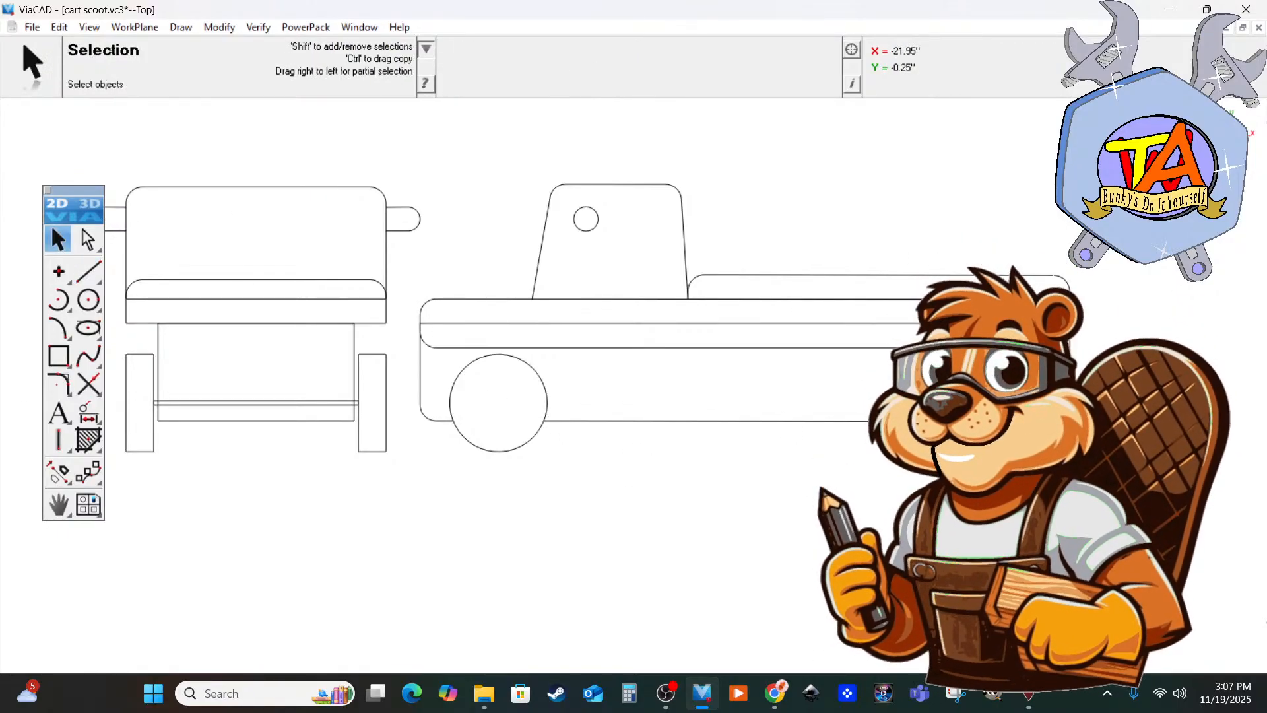
Set the length of the side view's left vertical edge line below the band to 3 inches.
scroll(568, 505, down, 1)
scroll(314, 433, down, 2)
scroll(247, 421, up, 2)
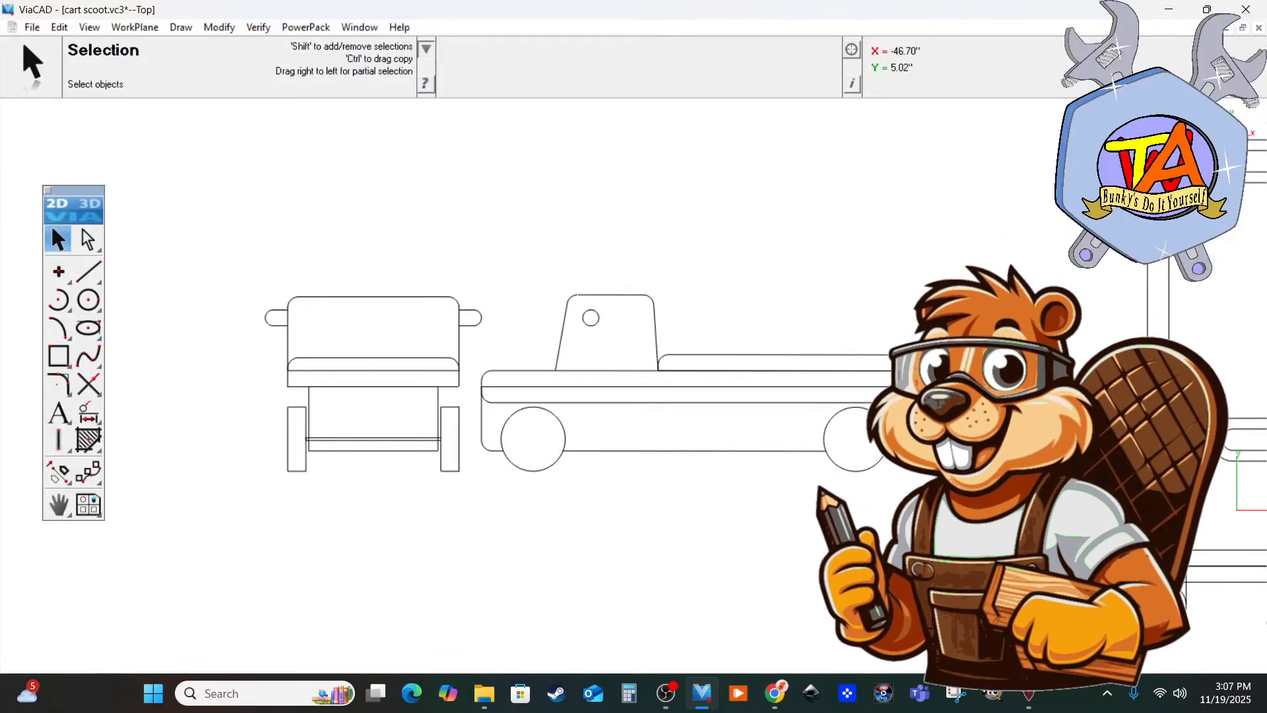
scroll(294, 408, up, 1)
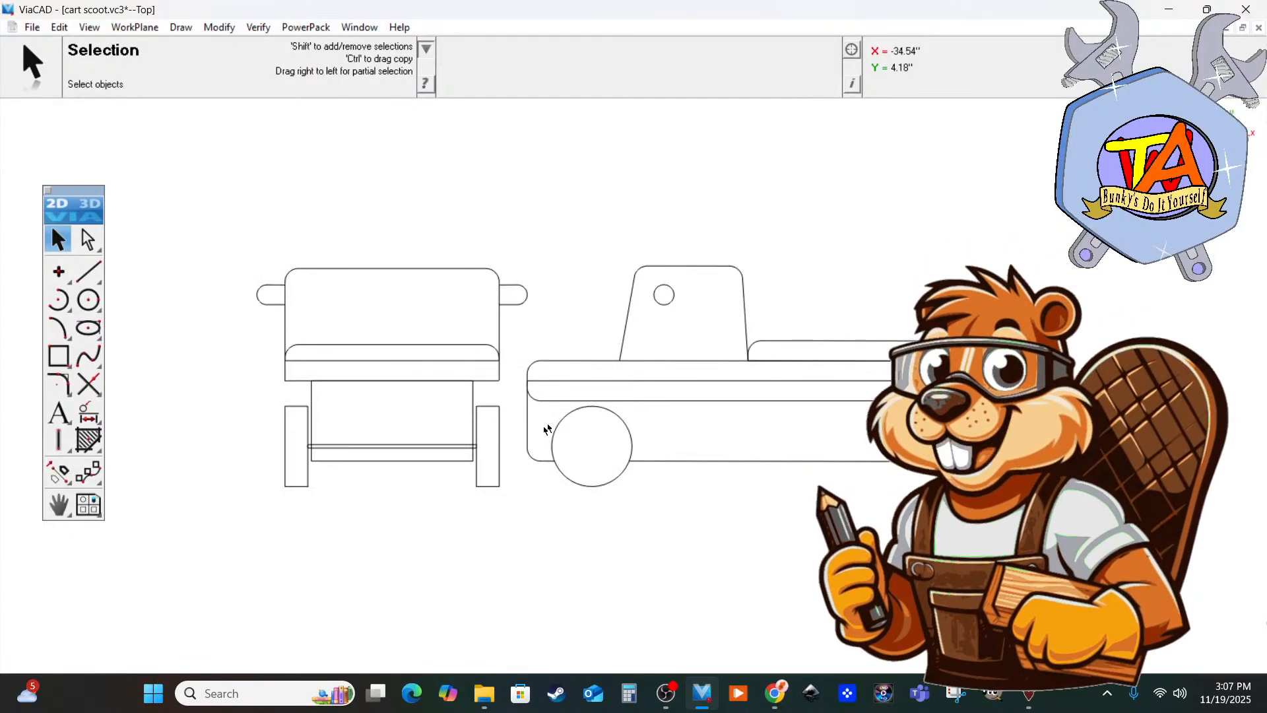
click(528, 422)
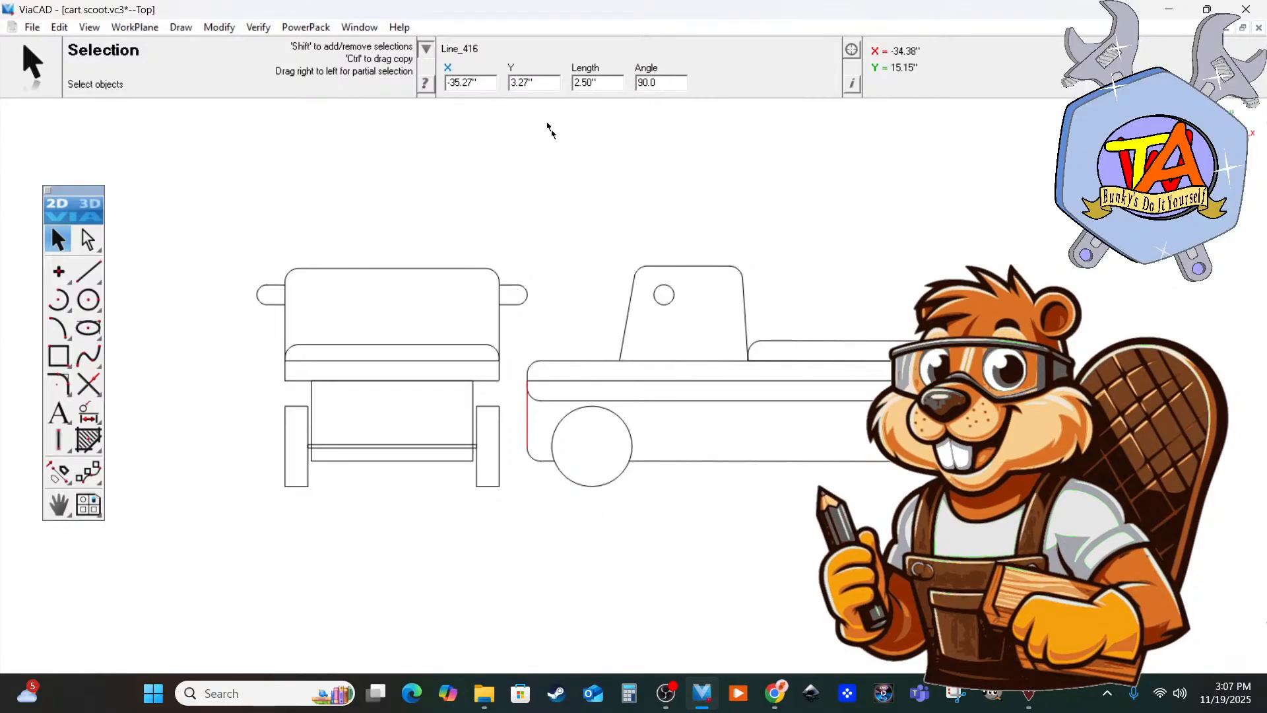
drag(602, 83, 565, 84)
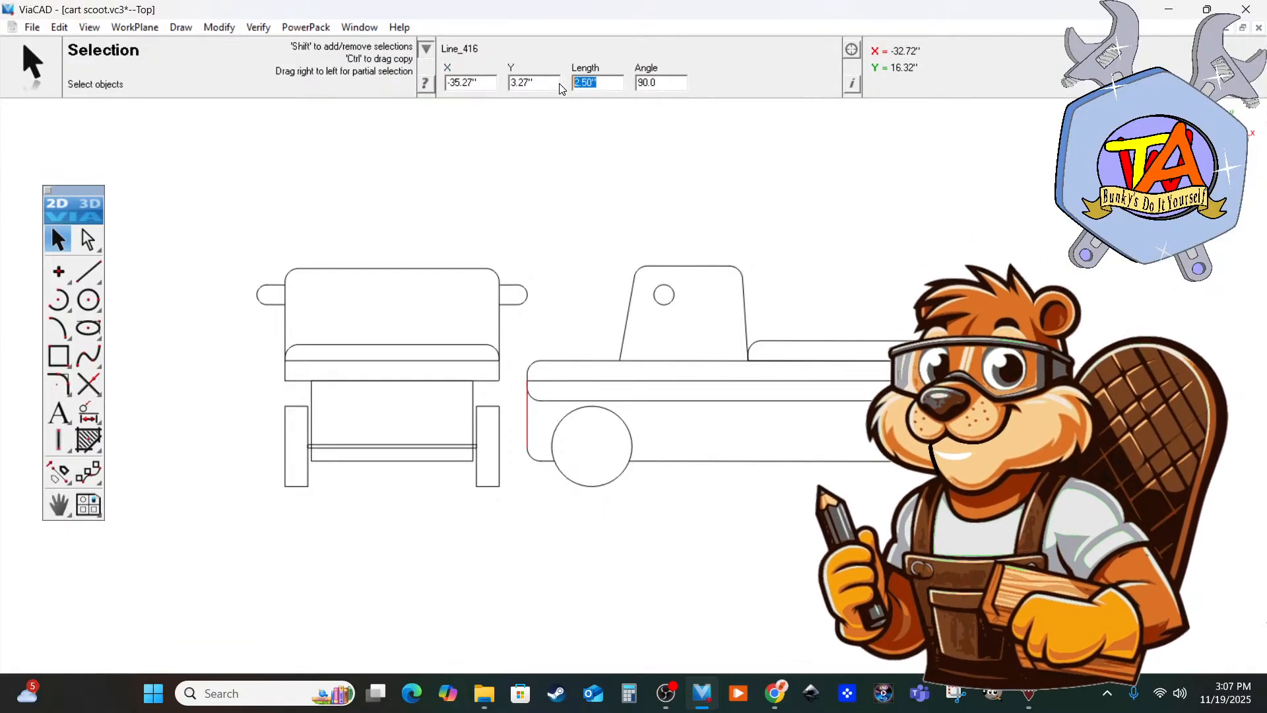
text(3)
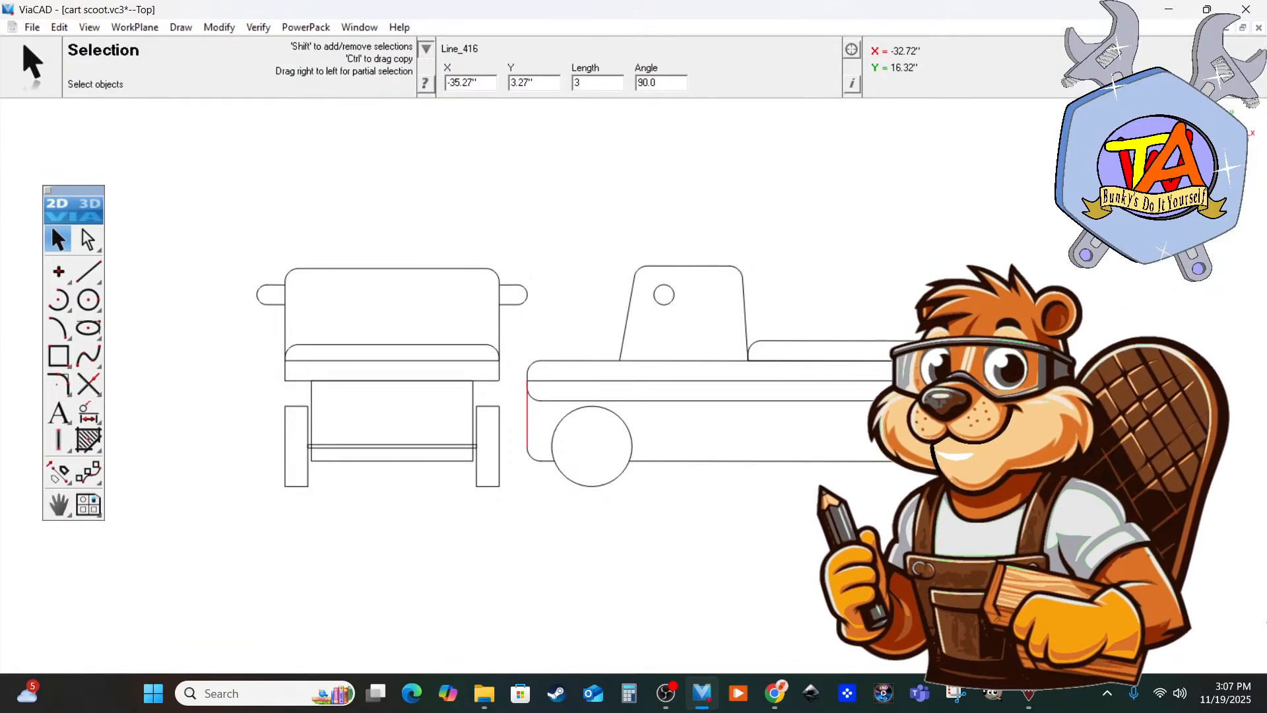
key(Return)
scroll(678, 370, up, 1)
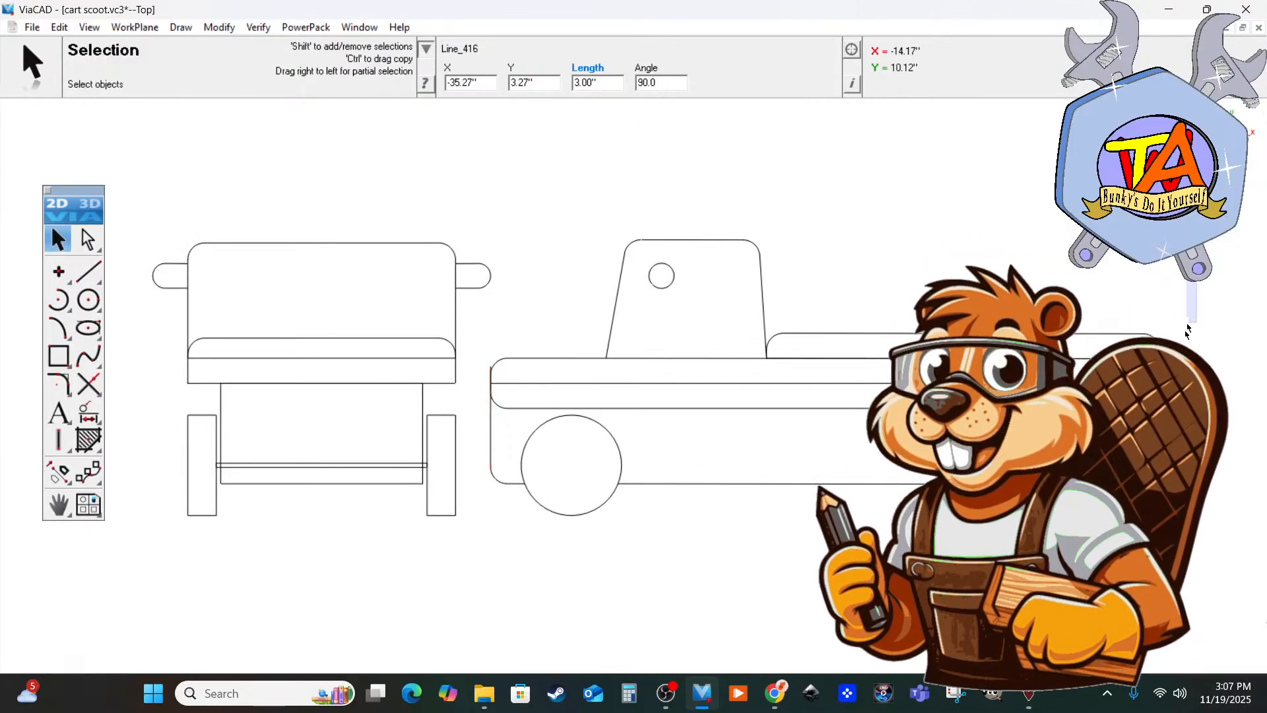
Move the side view's upper body, including cab, bed and horizontal band, straight up to the top end of the lengthened left edge line.
drag(1196, 238, 485, 412)
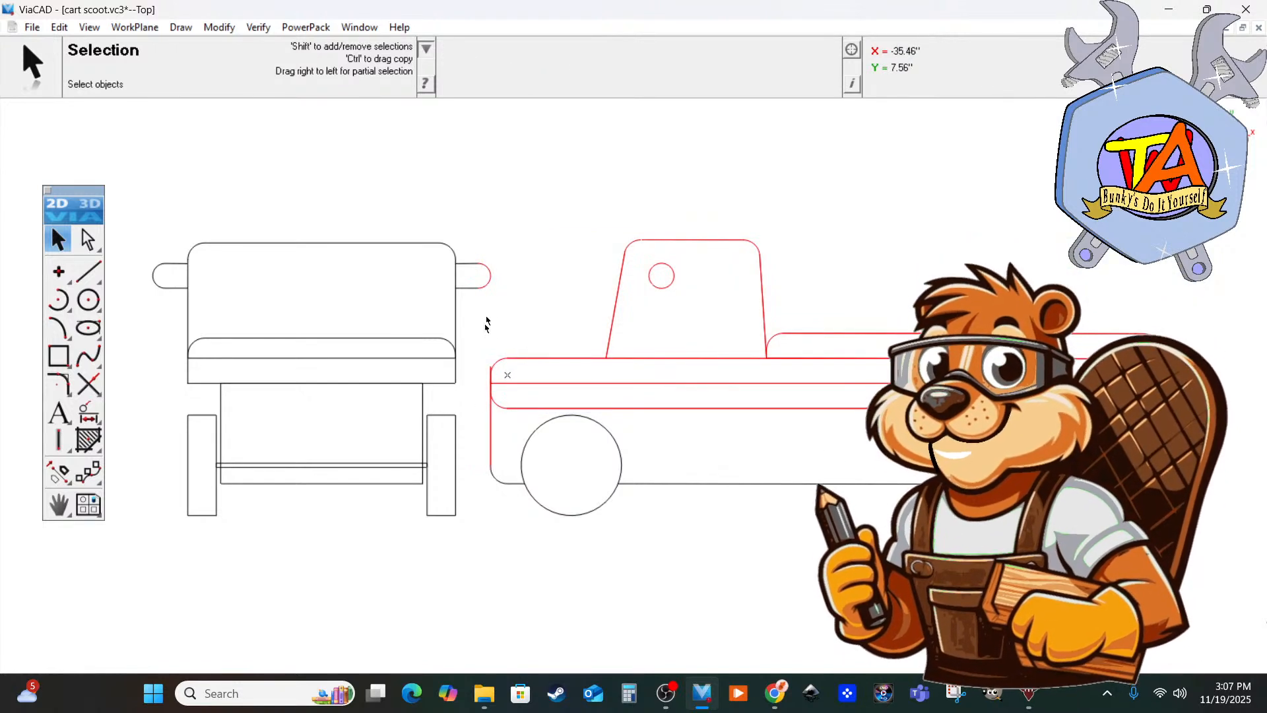
key(shift)
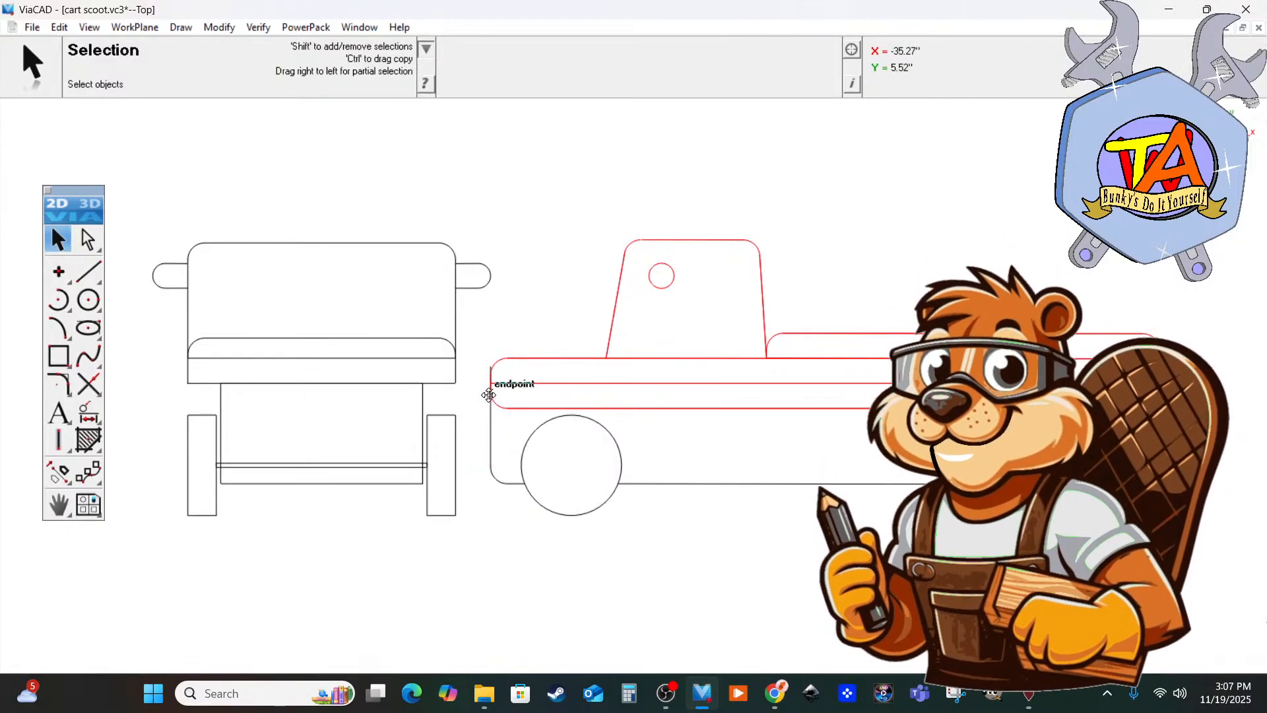
scroll(488, 394, up, 3)
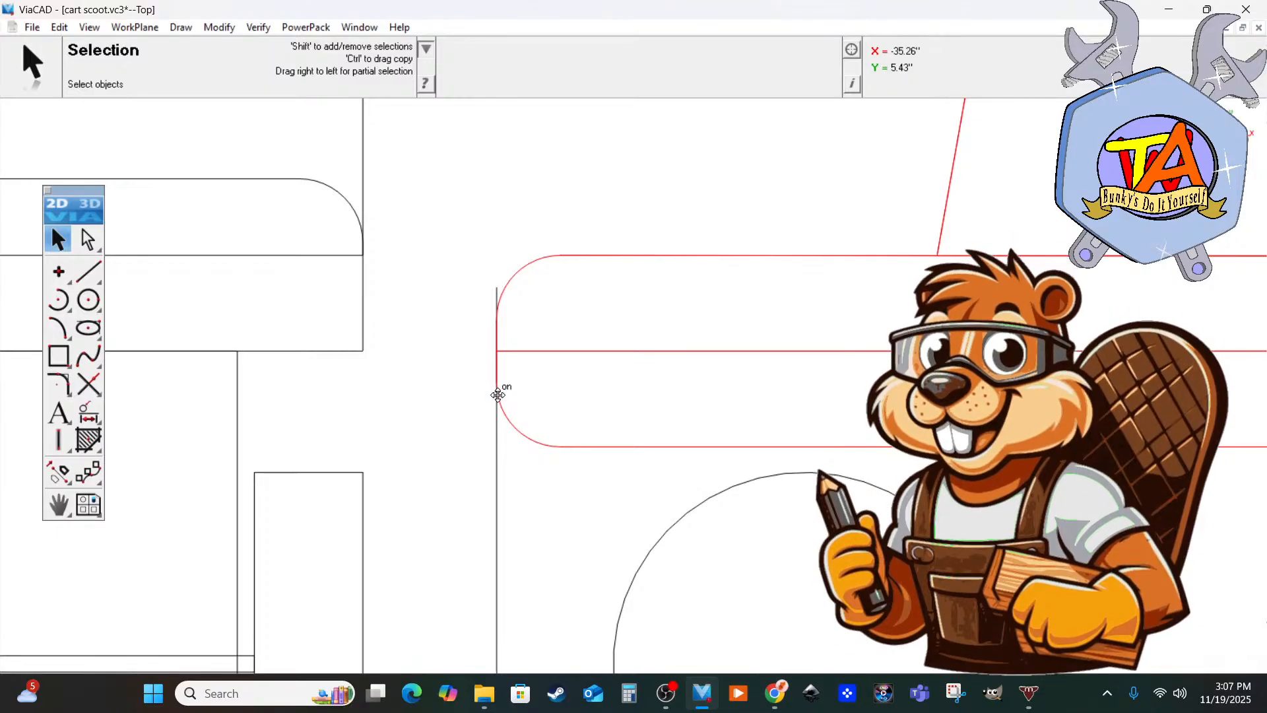
drag(497, 395, 501, 297)
click(461, 412)
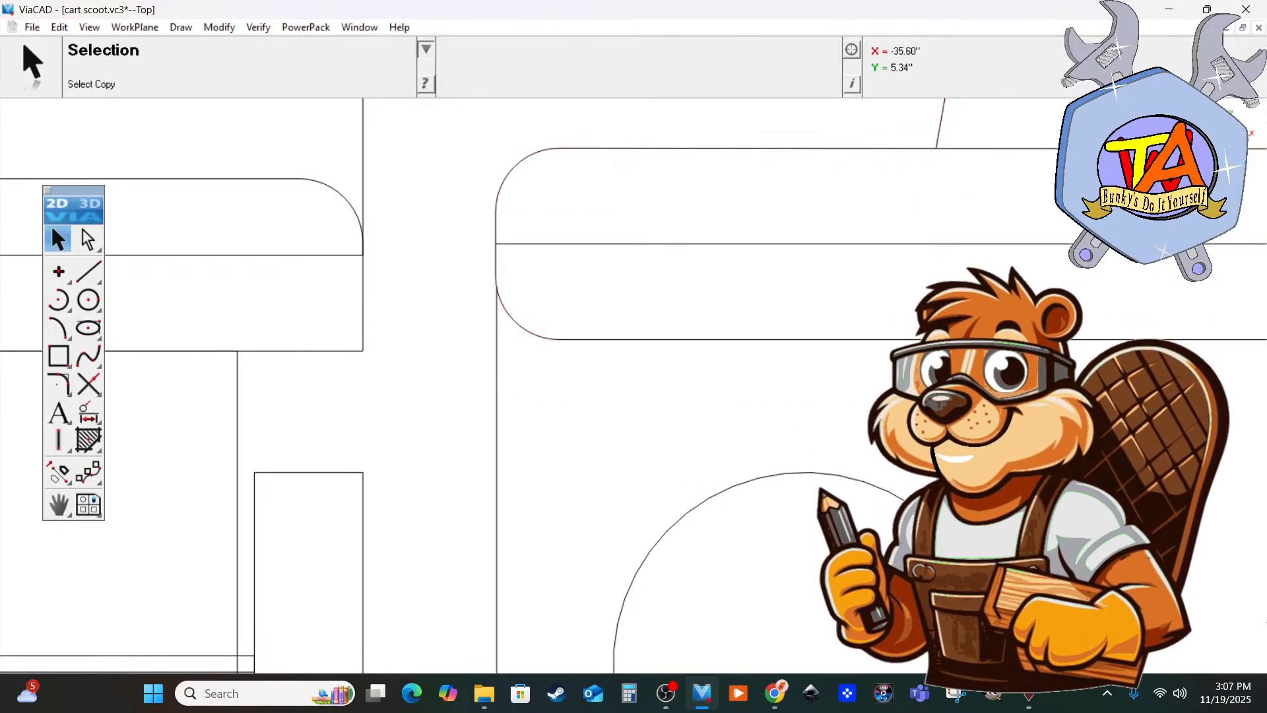
scroll(462, 413, down, 4)
scroll(303, 396, down, 2)
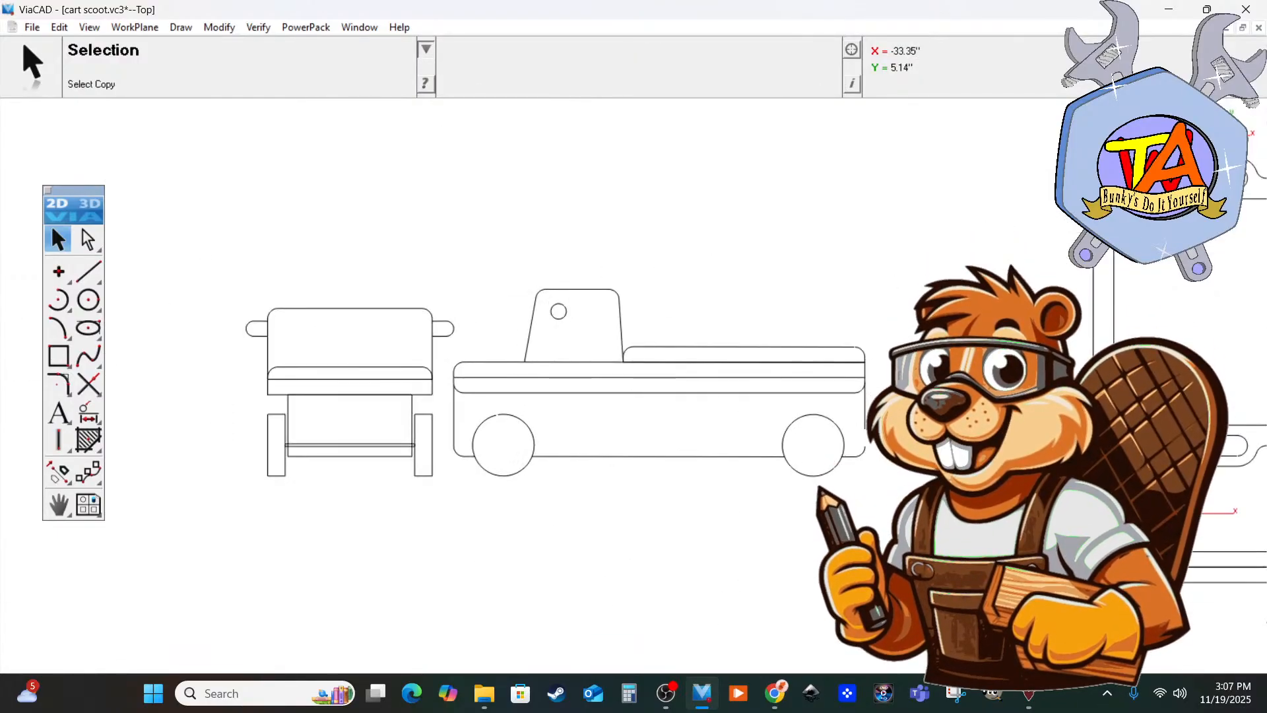
Draw a vertical line downward from the side view's inner horizontal body line and set its length to 3.50 inches.
scroll(744, 417, up, 1)
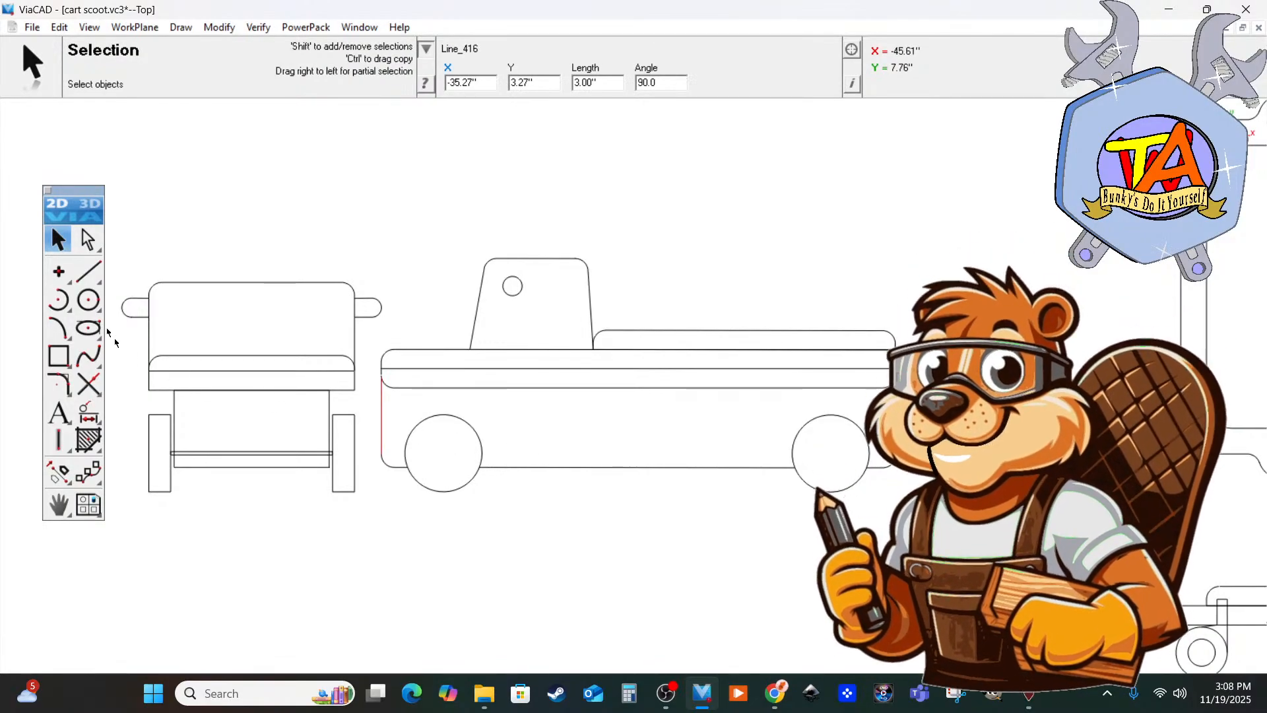
click(88, 271)
click(599, 368)
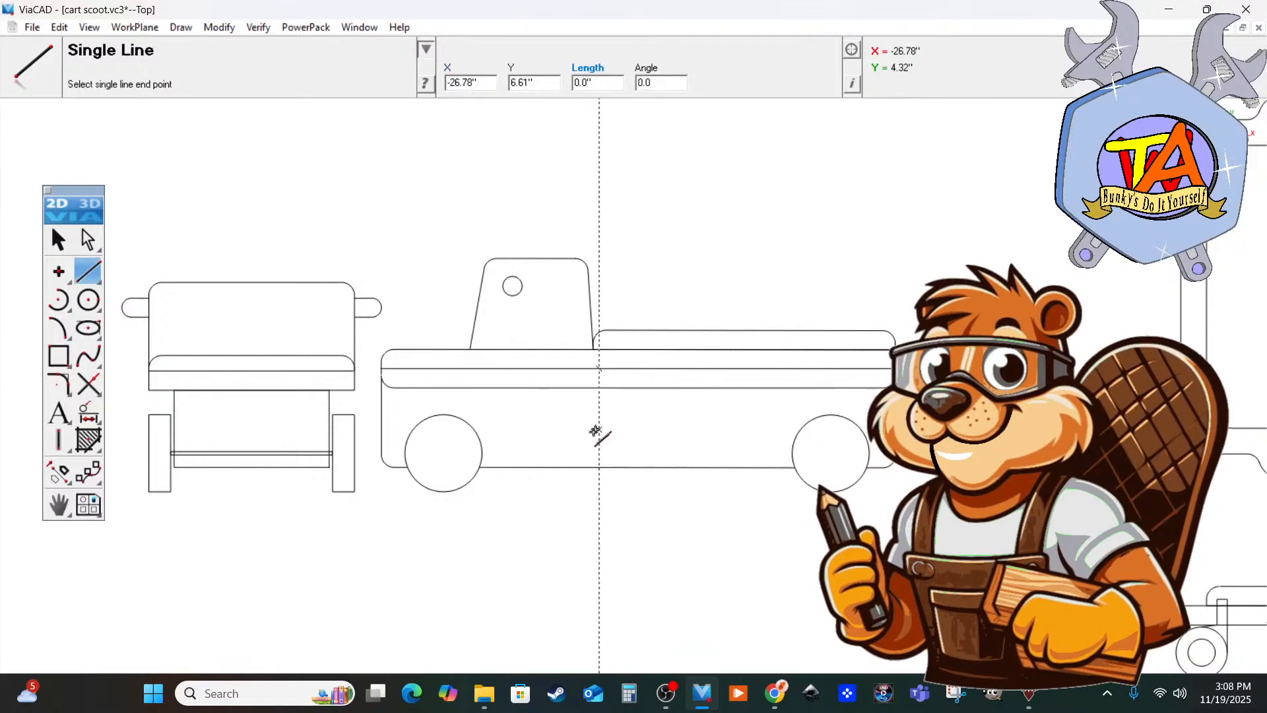
click(599, 466)
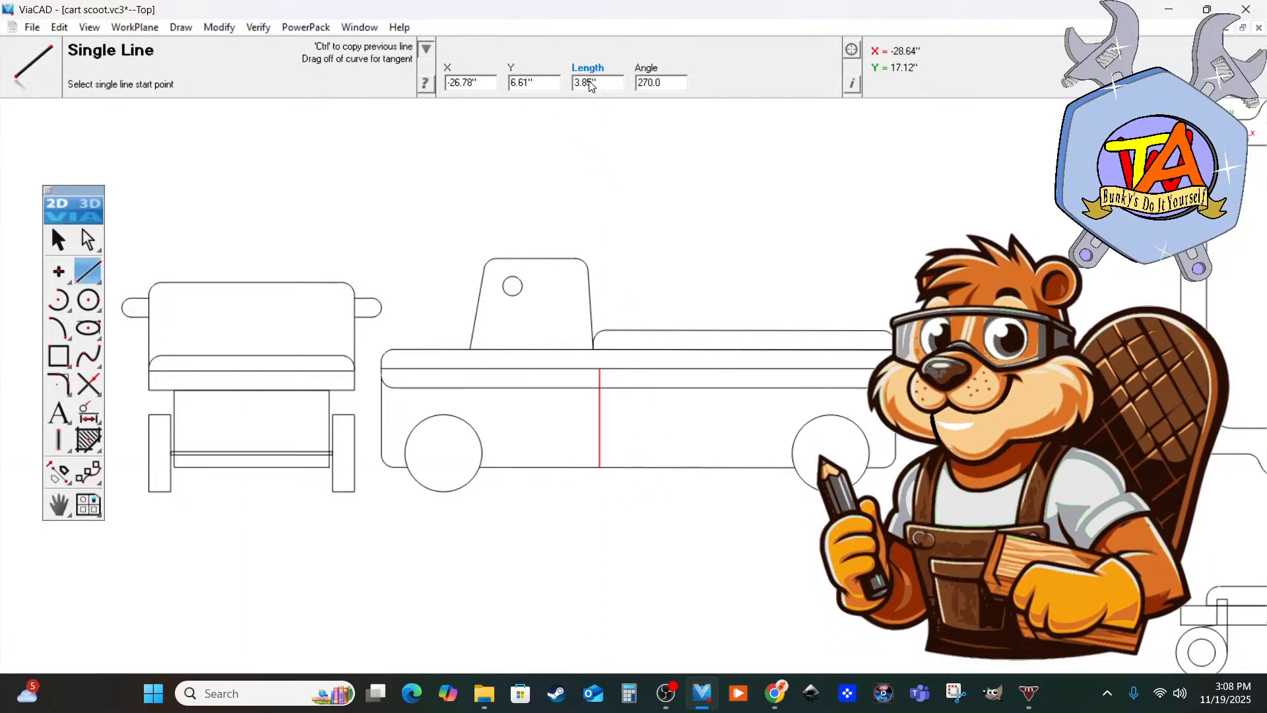
drag(596, 84, 584, 87)
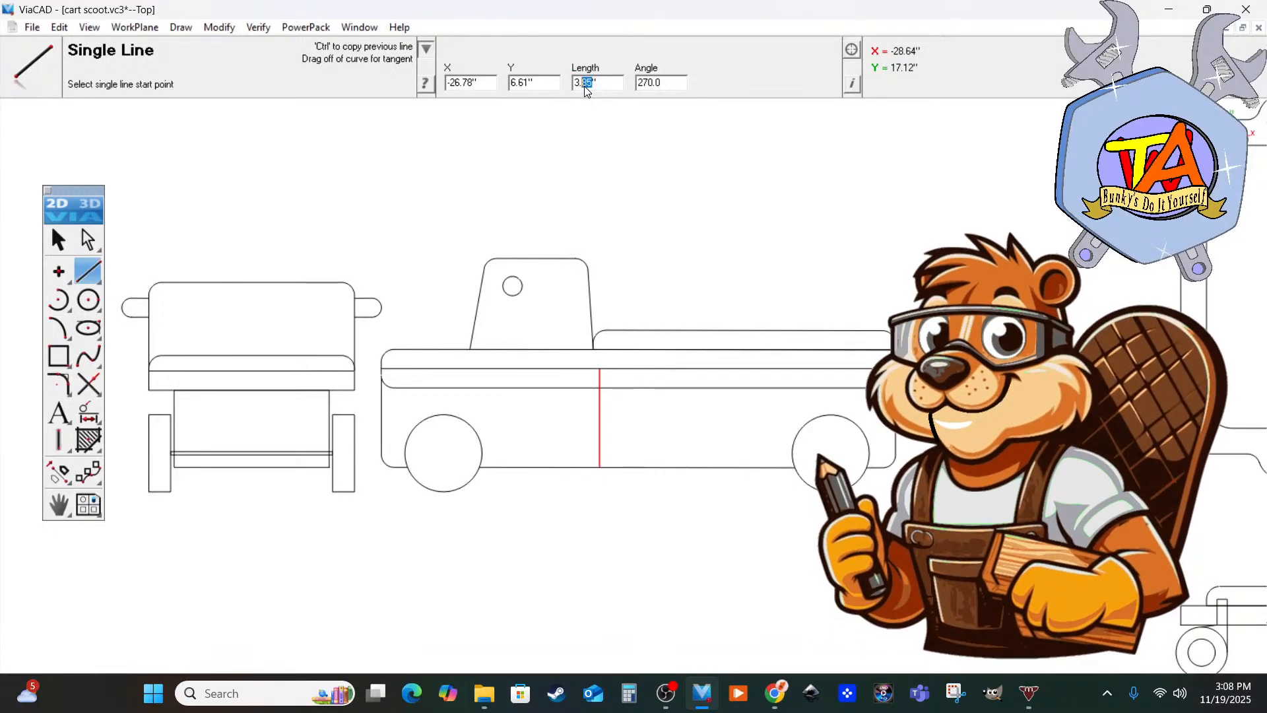
text(50)
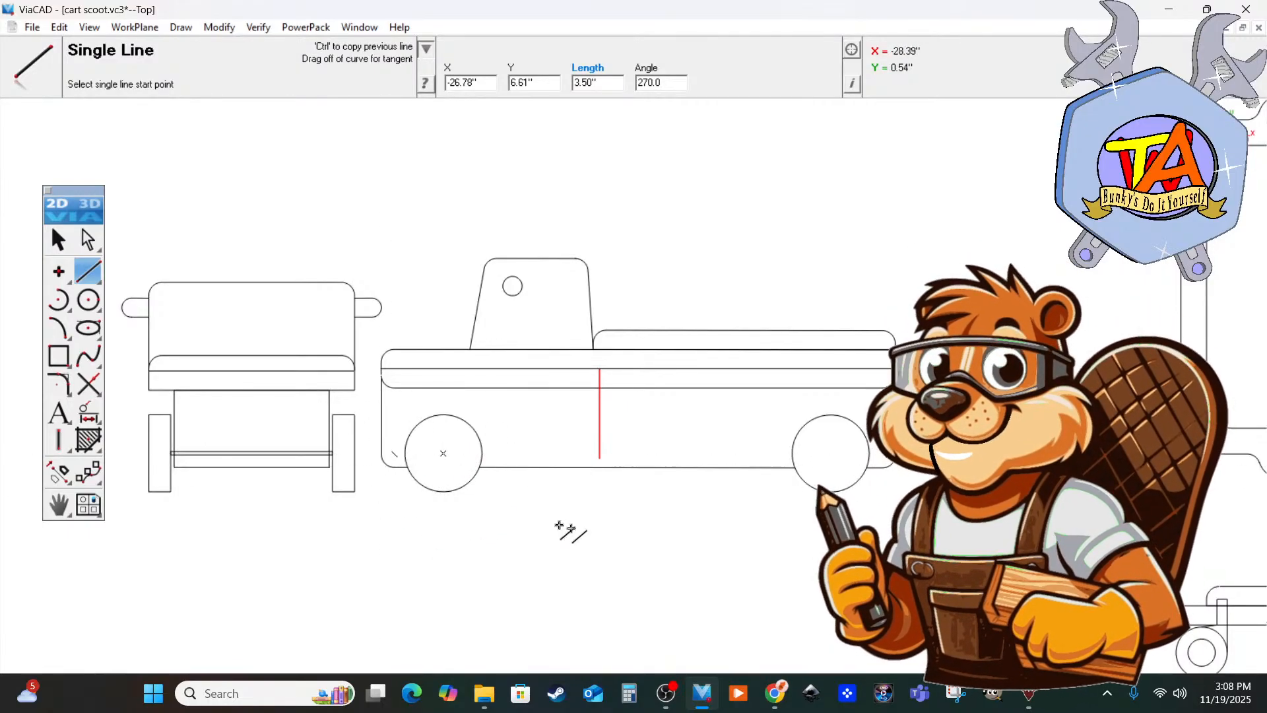
Move the 3.50-inch vertical line rightward along the inner horizontal body line to its midpoint.
key(Escape)
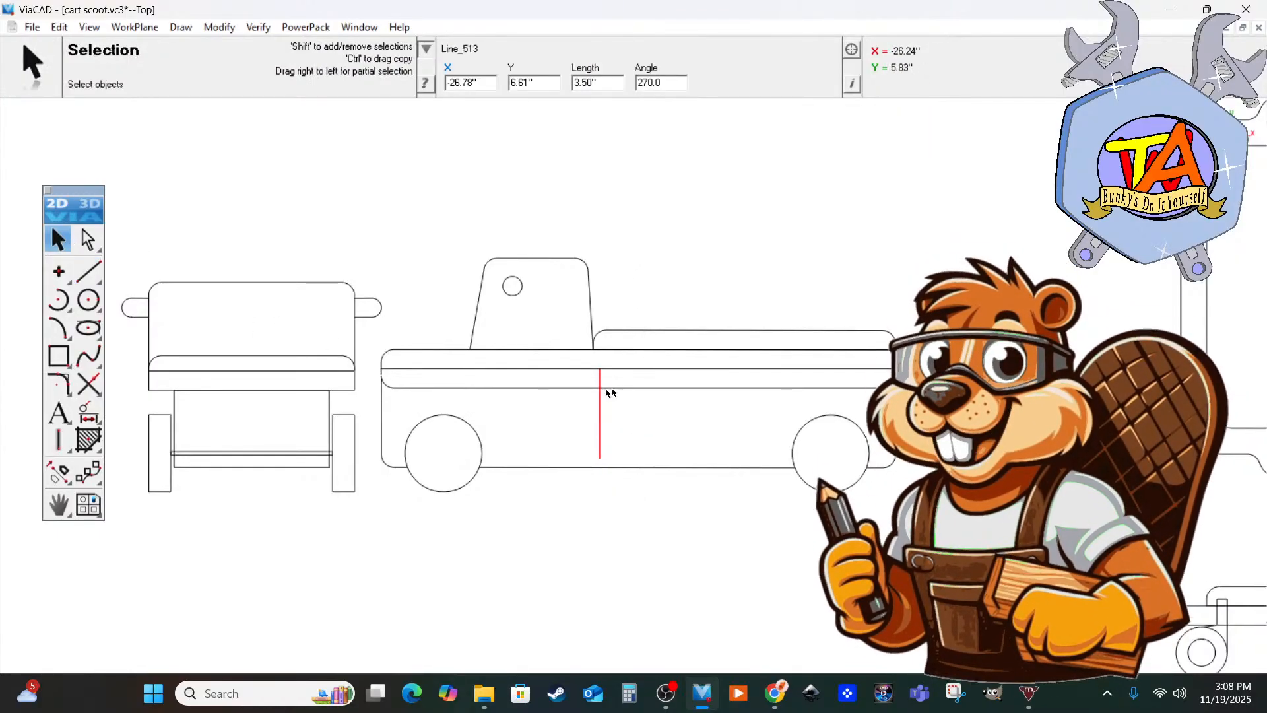
key(Escape)
click(599, 373)
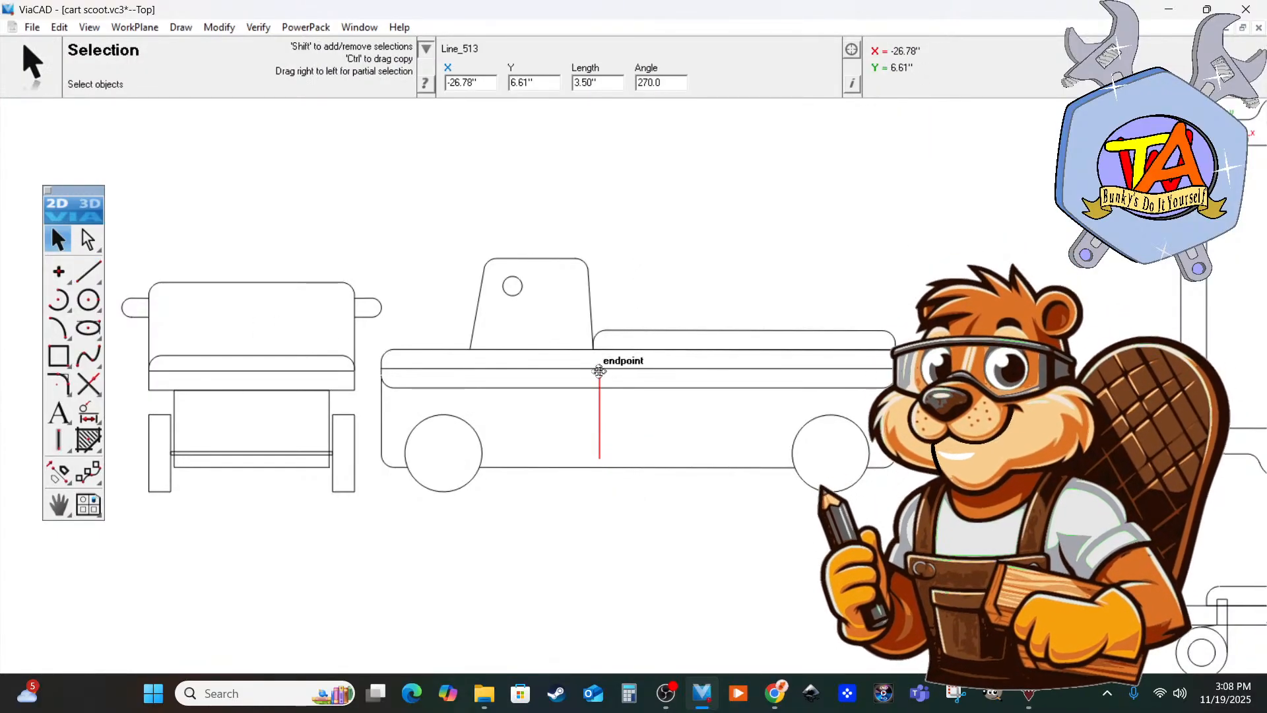
drag(599, 369, 638, 369)
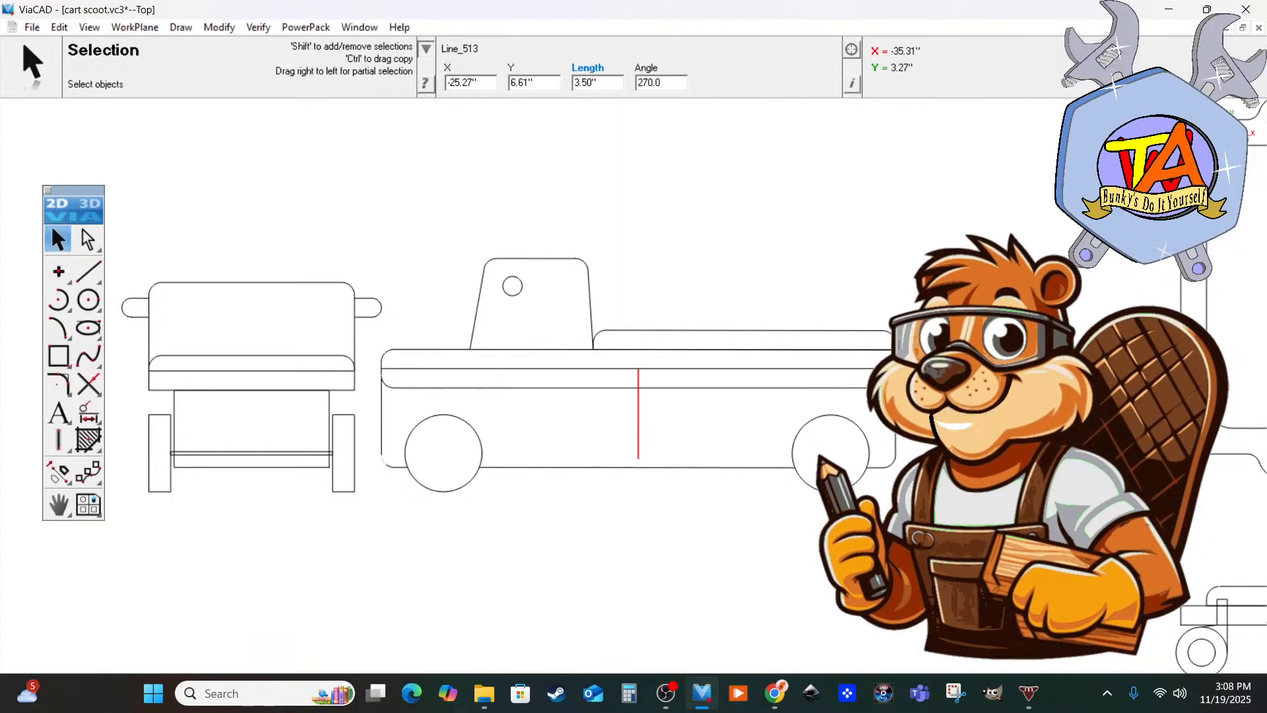
Move the side view's bottom line, lower corner arcs and both wheels up to the lower end of the 3.50-inch vertical line.
key(shift)
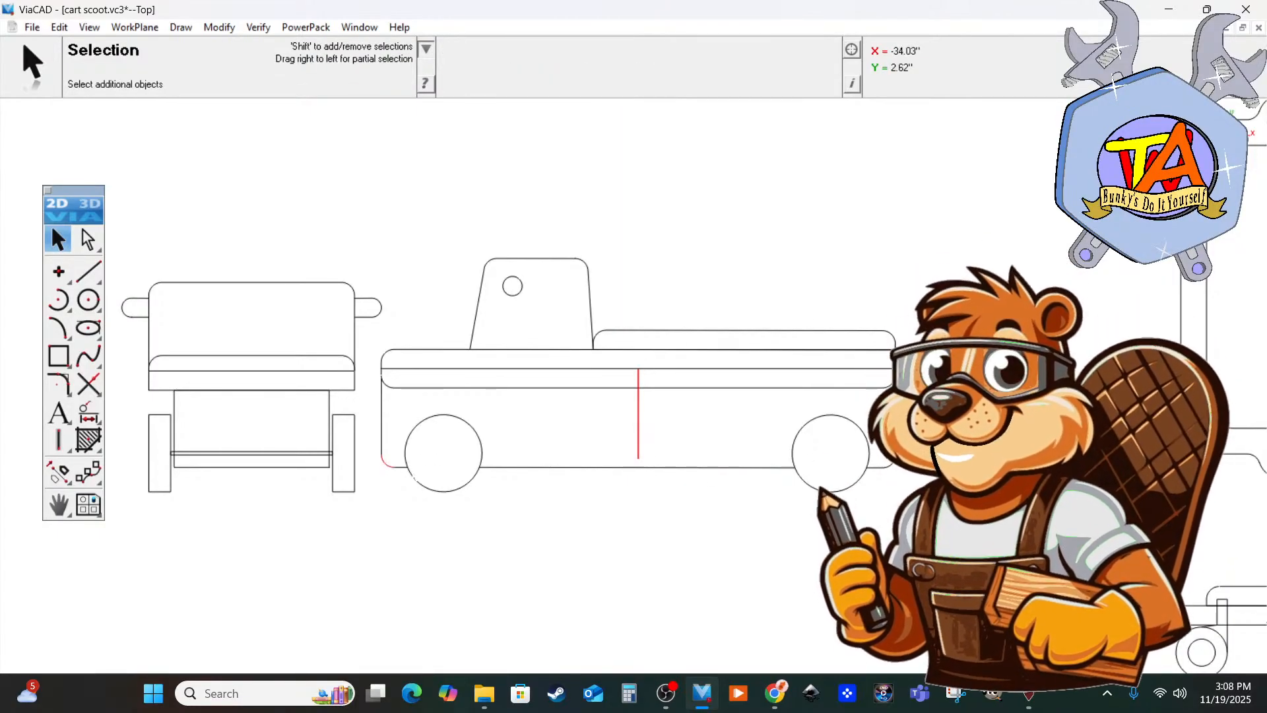
shift+click(401, 467)
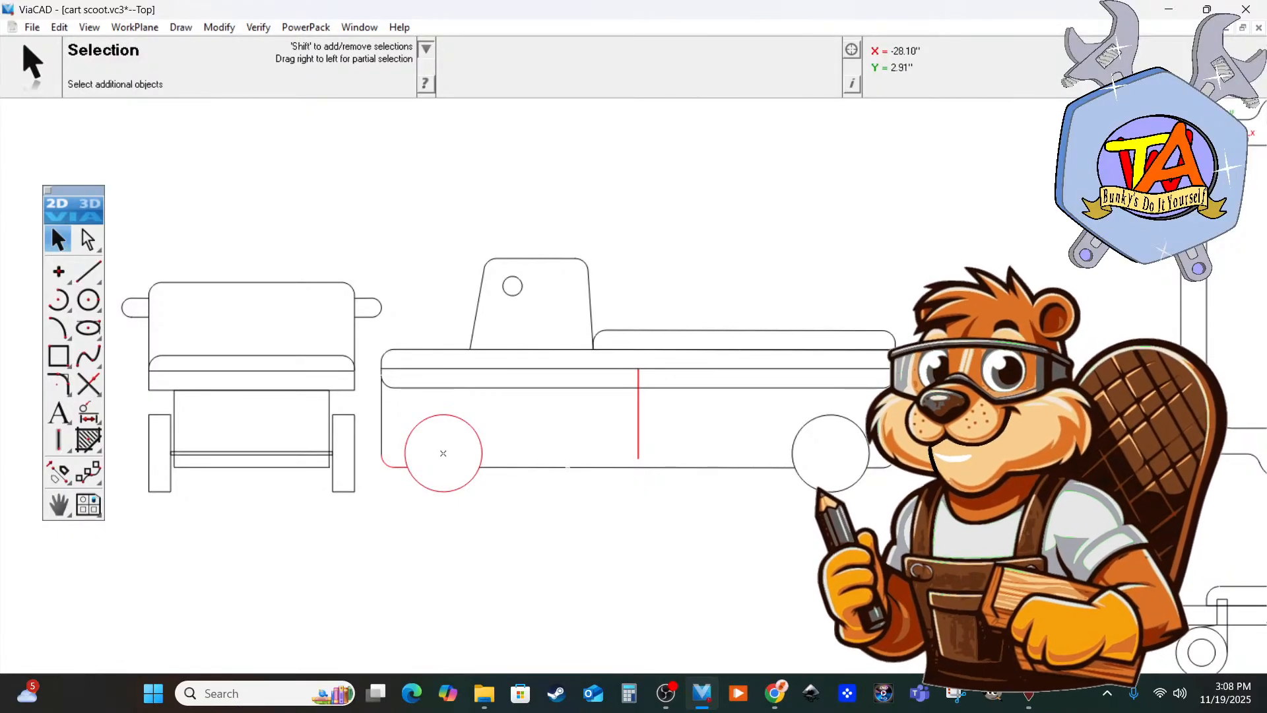
shift+click(659, 468)
shift+click(797, 436)
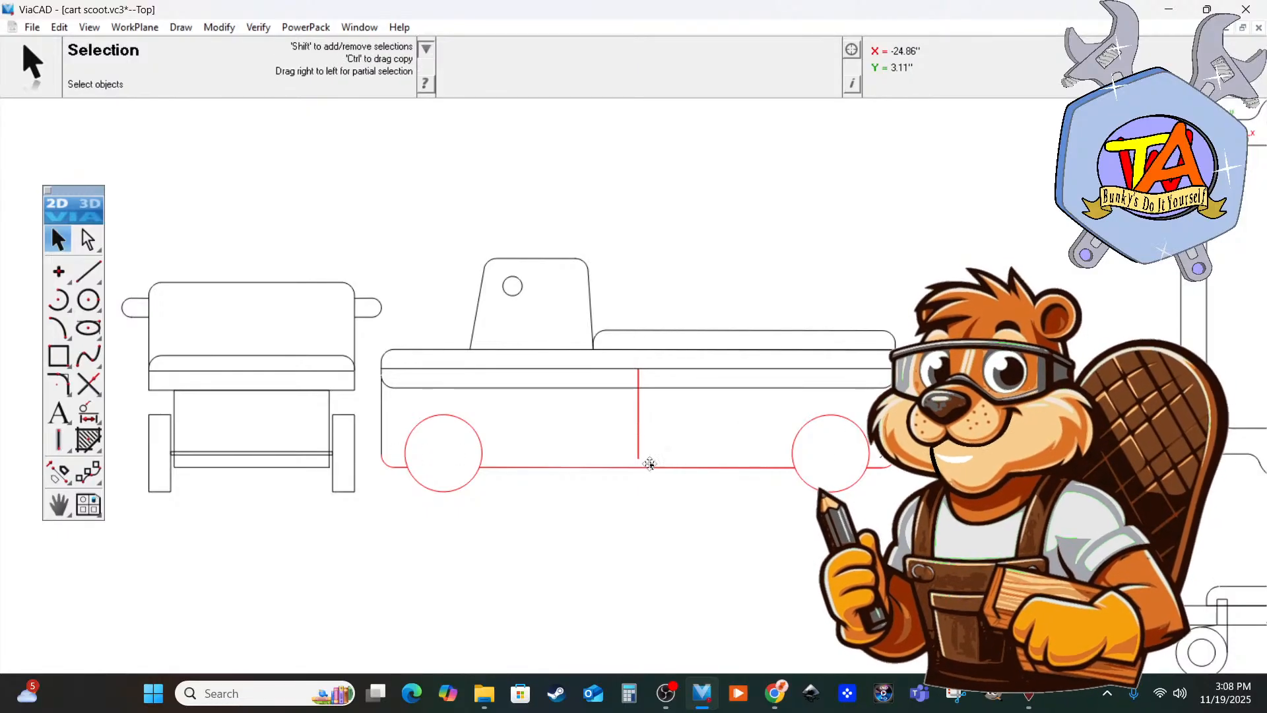
shift+click(638, 426)
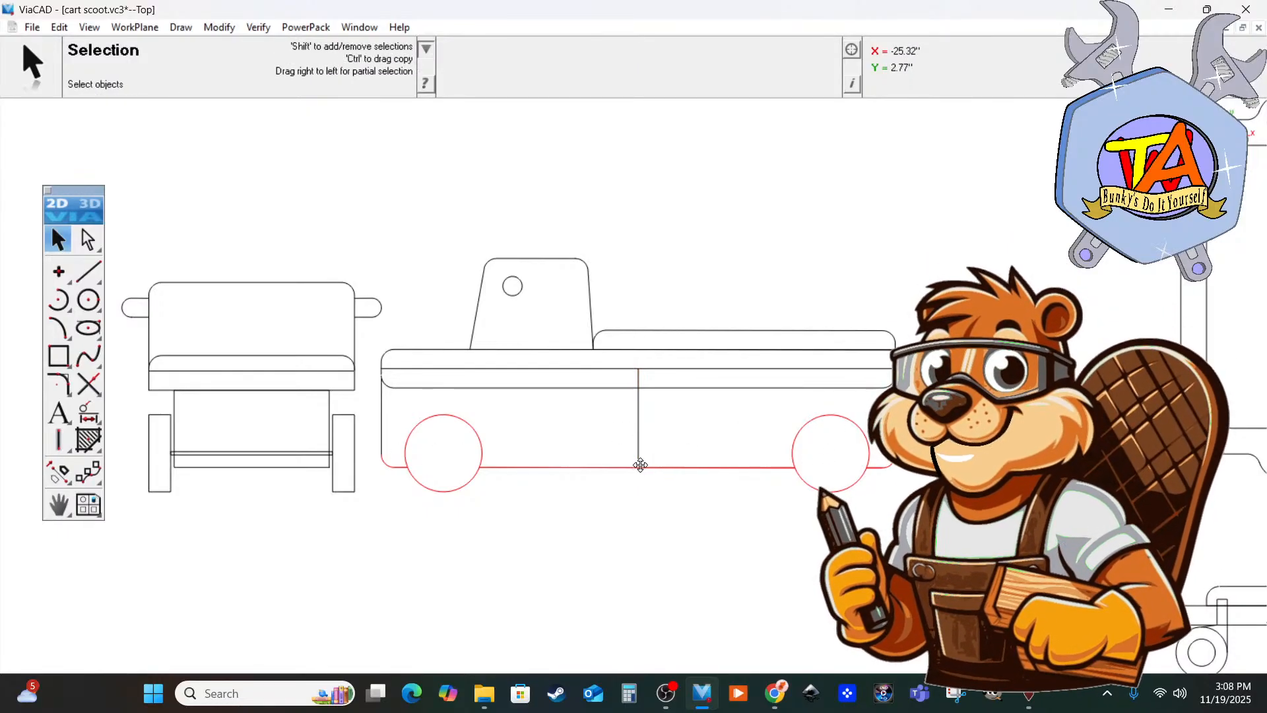
drag(640, 467, 642, 457)
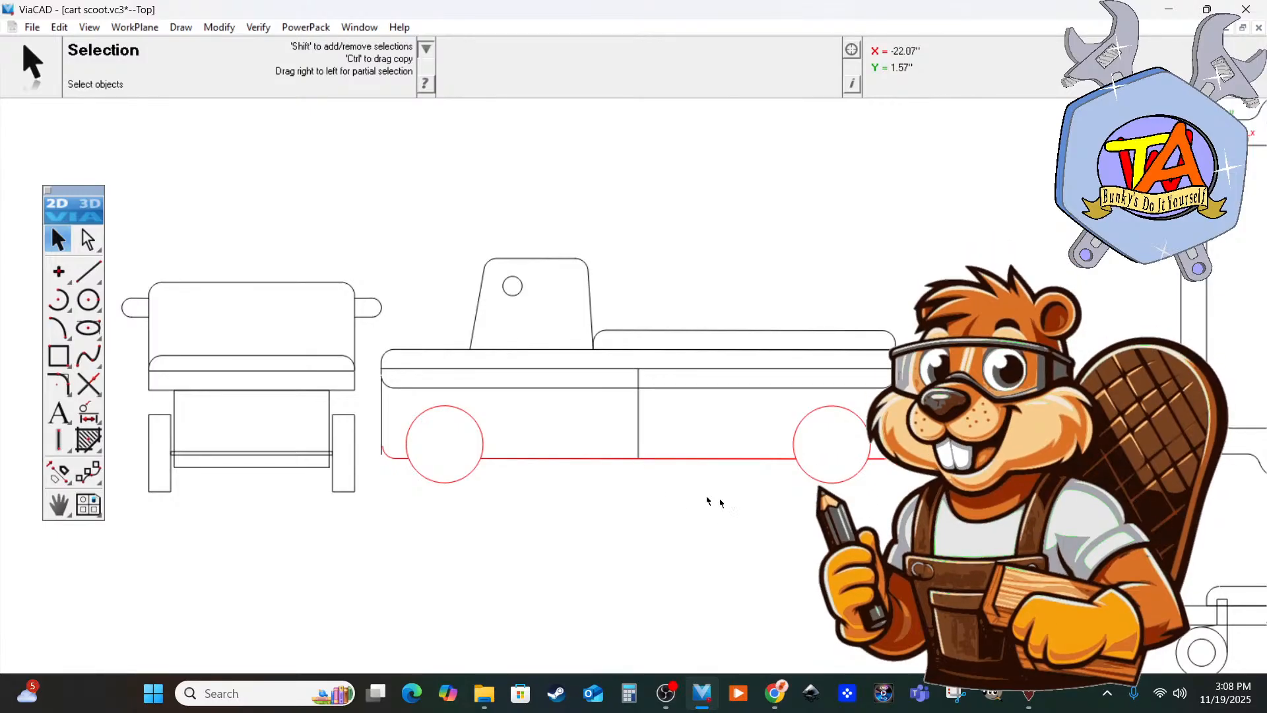
Stretch the lower end of the side view's left edge line to meet the start of the lower left corner arc.
click(374, 555)
ctrl+scroll(373, 494, up, 5)
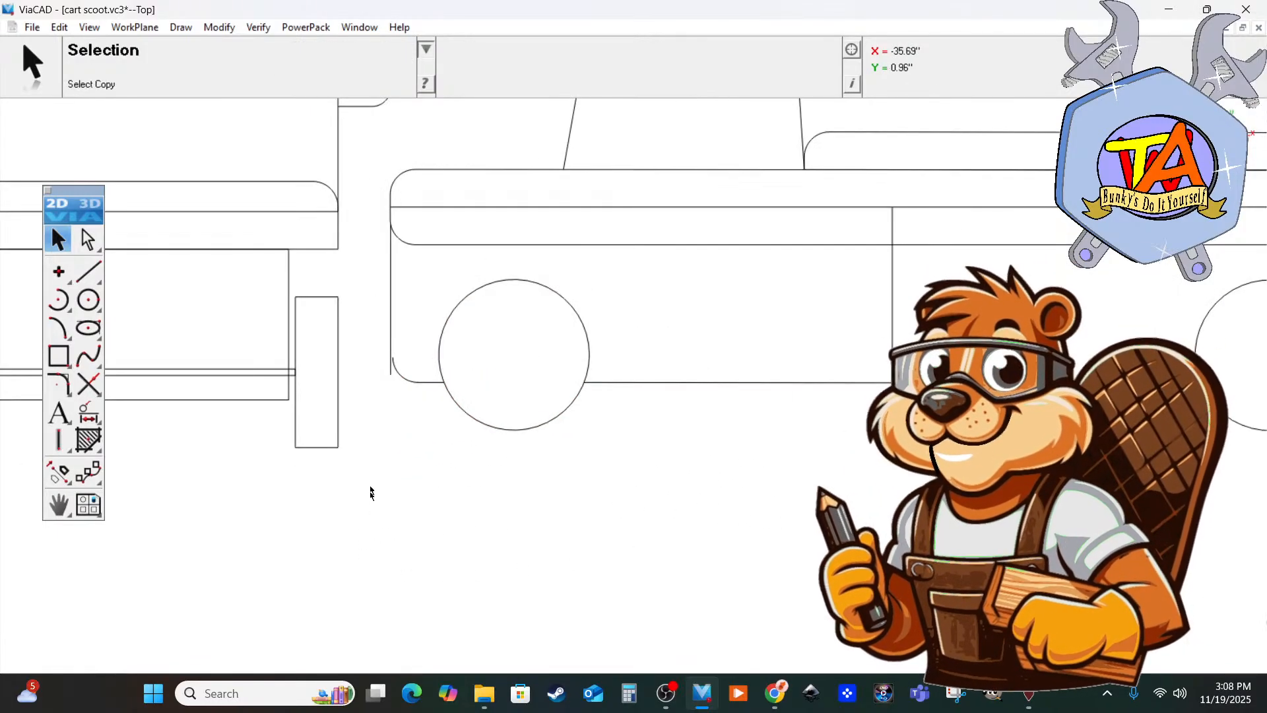
scroll(400, 335, up, 1)
scroll(400, 334, down, 4)
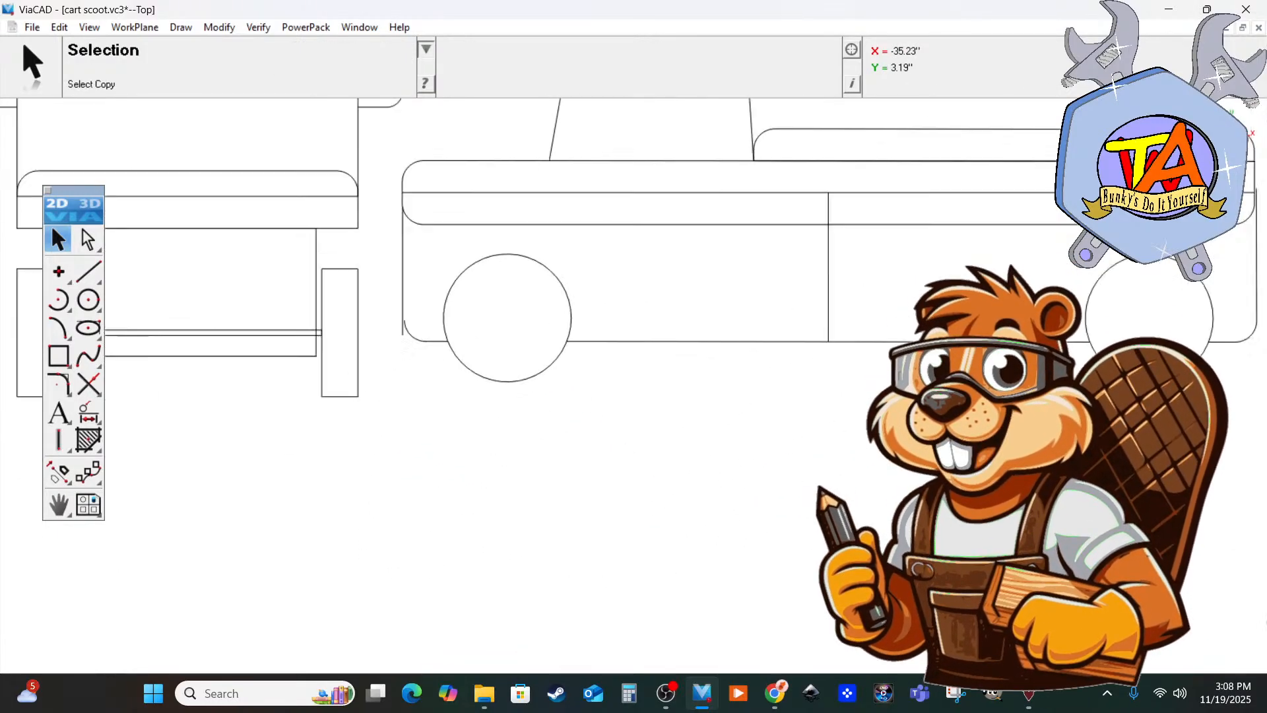
scroll(402, 329, up, 1)
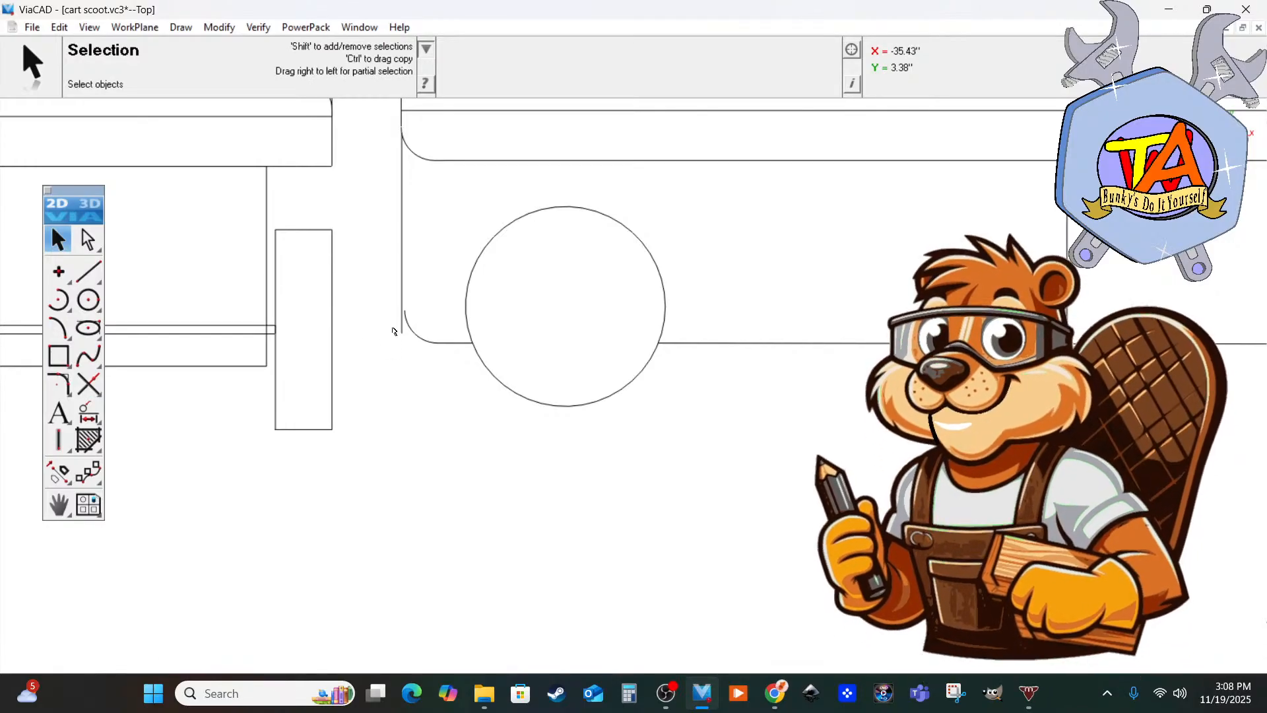
drag(393, 329, 437, 358)
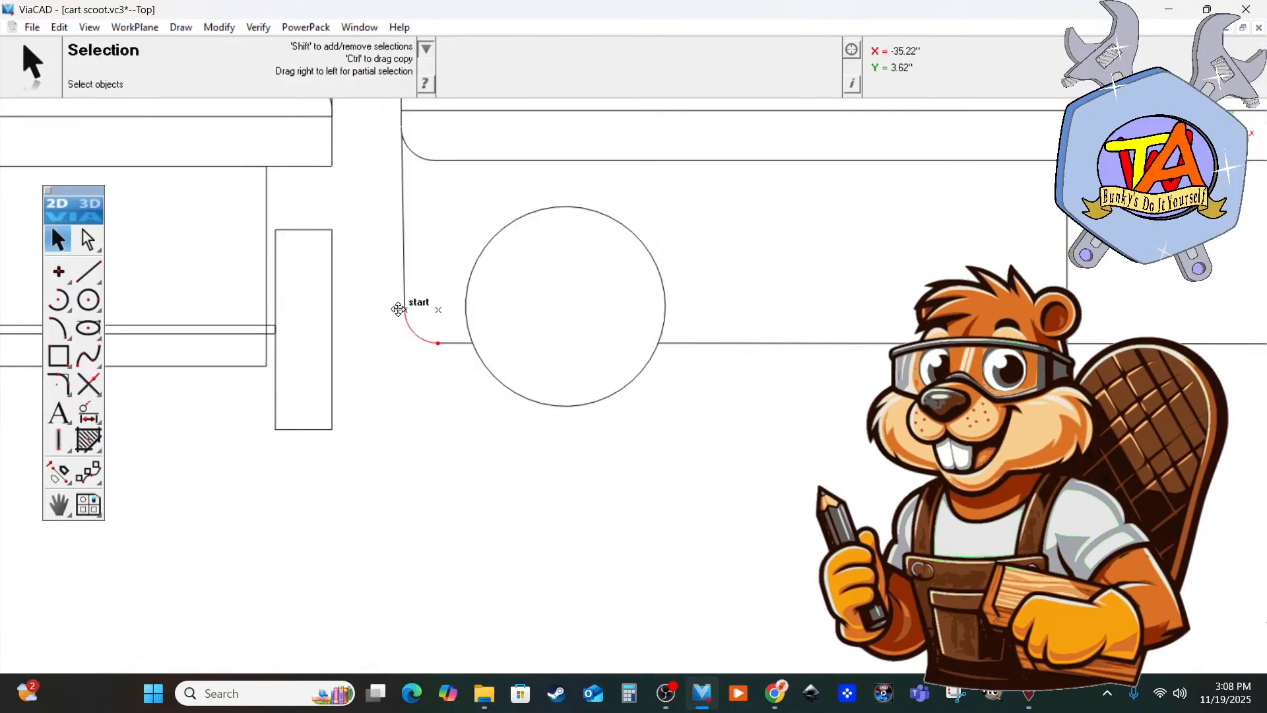
mouse_move(399, 309)
mouse_down()
mouse_move(391, 282)
mouse_move(396, 312)
mouse_up()
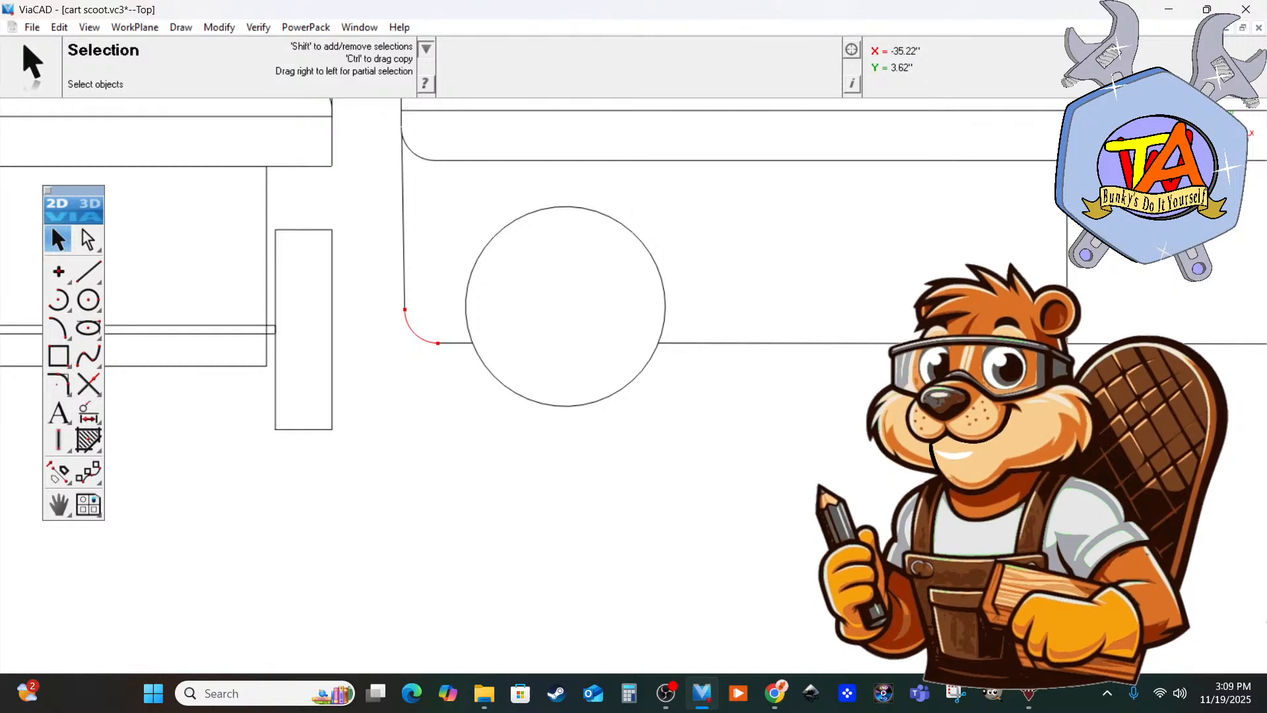
scroll(560, 392, down, 2)
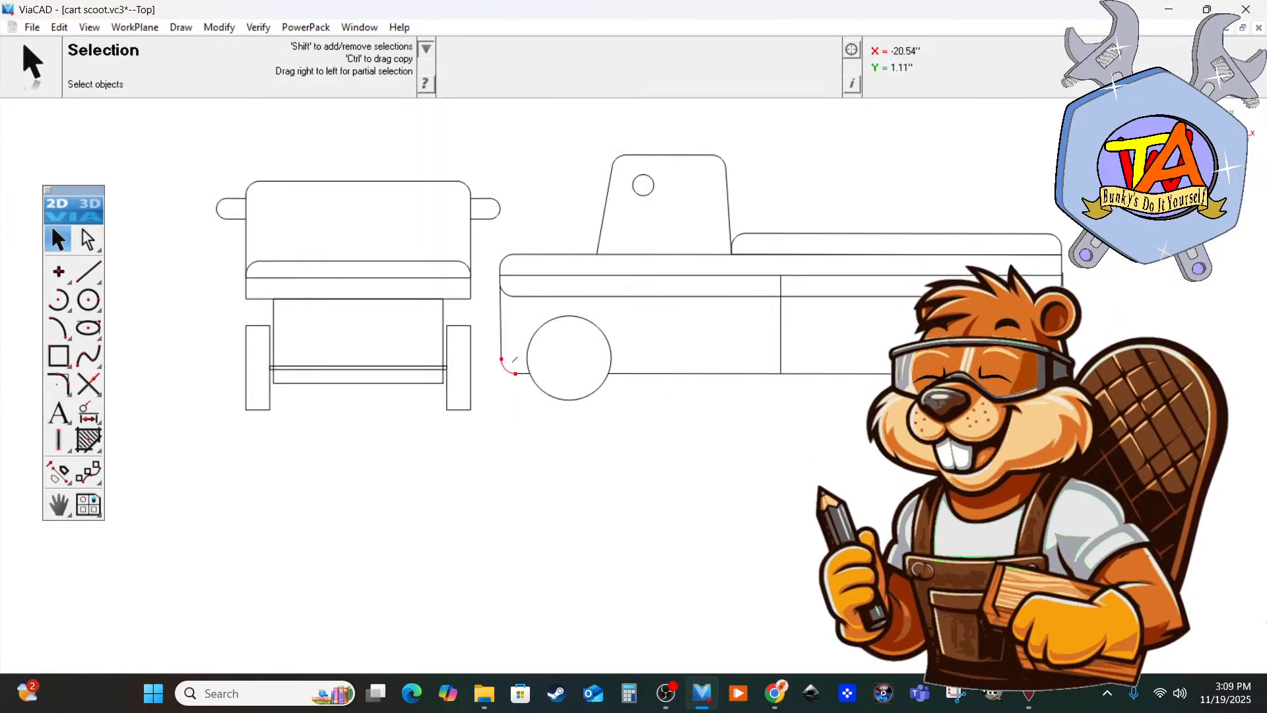
Try to move the side view's right edge line so its upper end snaps to the end of the horizontal band.
scroll(972, 426, up, 2)
scroll(1121, 373, down, 4)
scroll(1151, 324, up, 7)
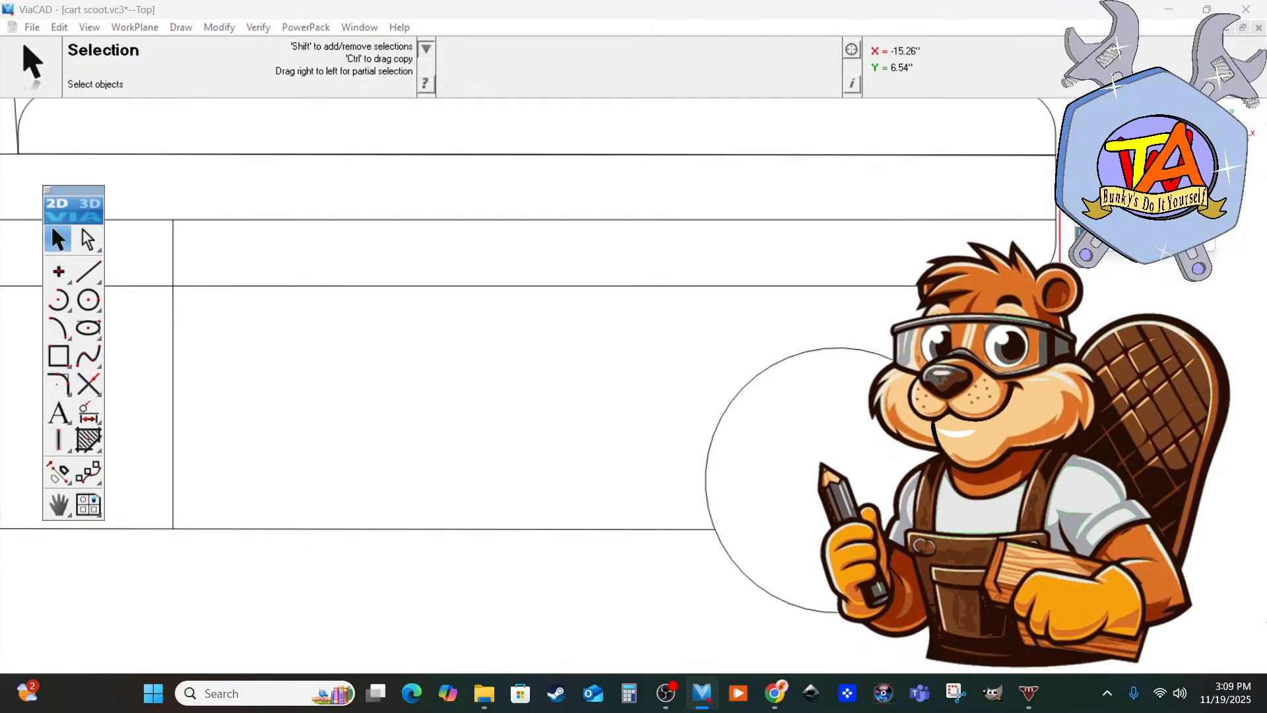
click(1060, 237)
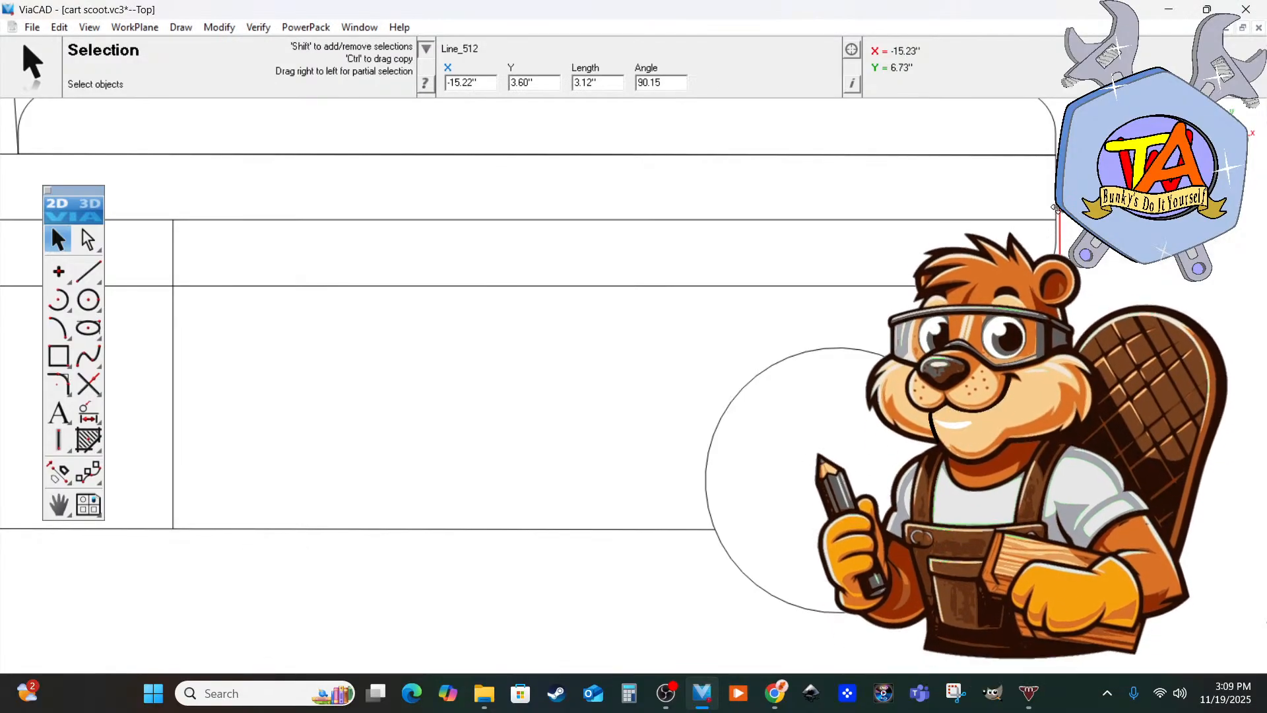
drag(1060, 221, 1066, 239)
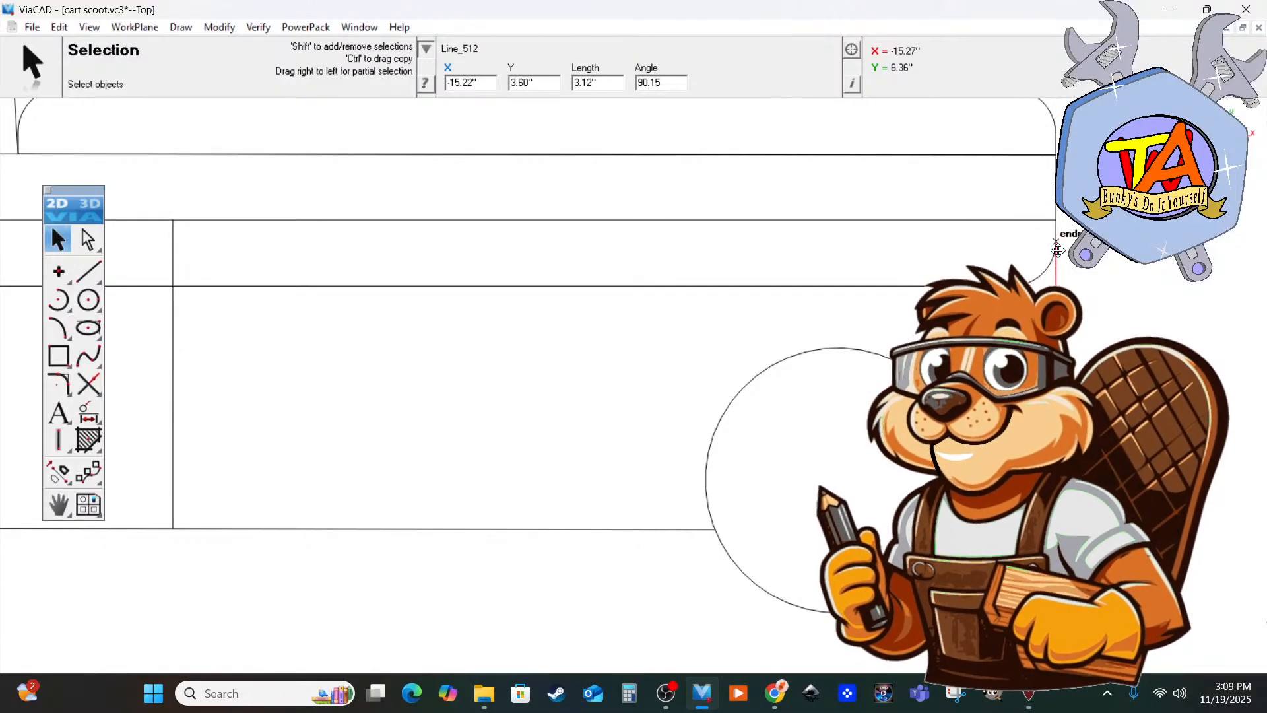
drag(1057, 250, 1057, 256)
scroll(1046, 542, up, 4)
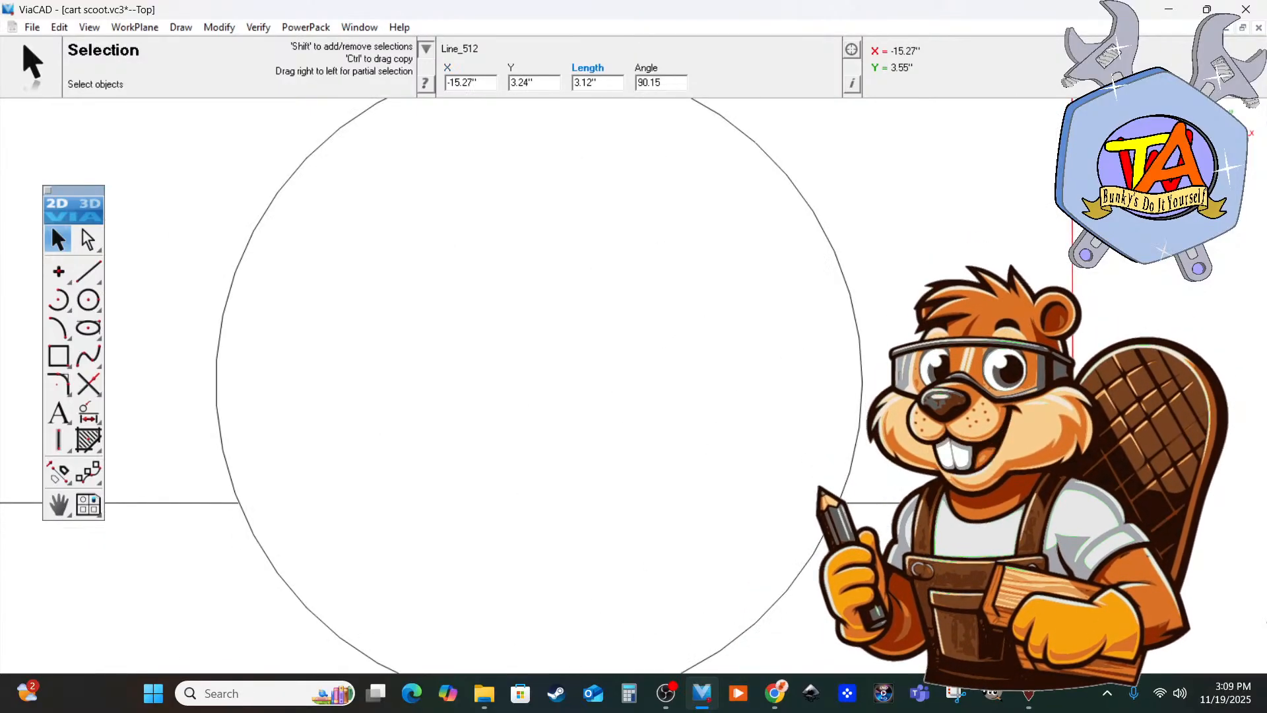
Try to join the side view's lower right corner arc and the right edge line end to end.
click(1089, 389)
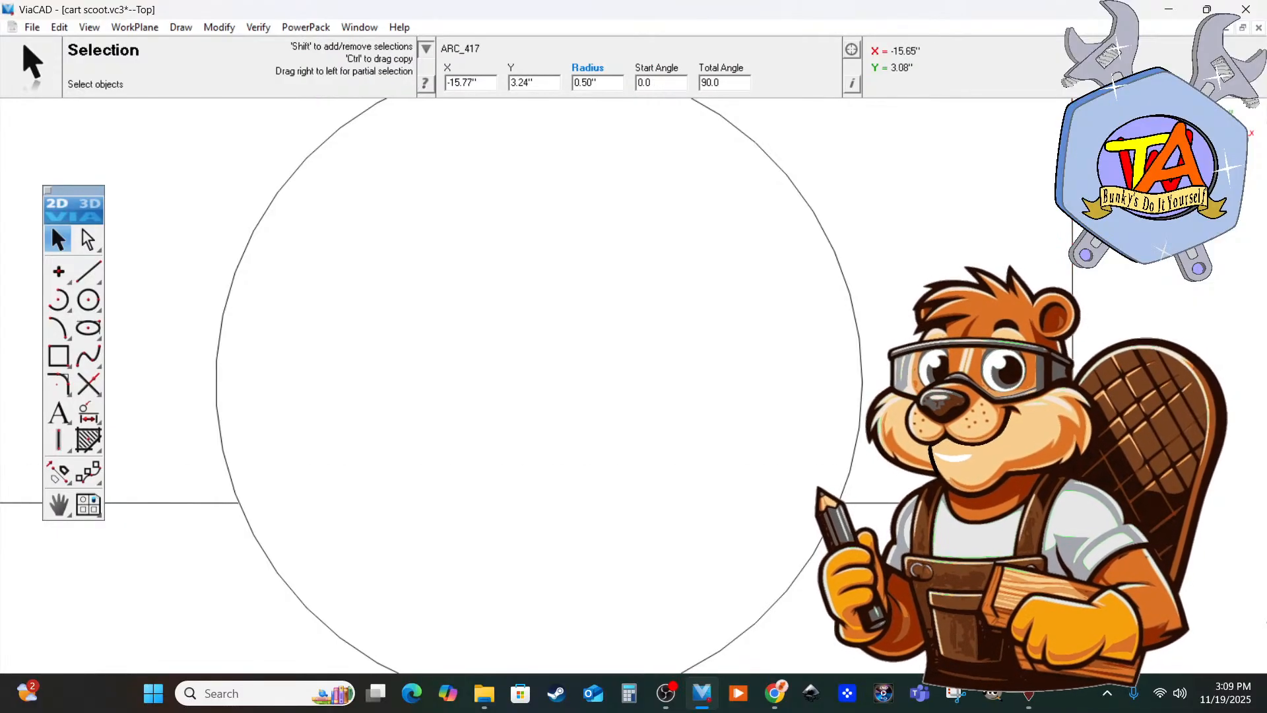
ctrl+scroll(910, 529, down, 5)
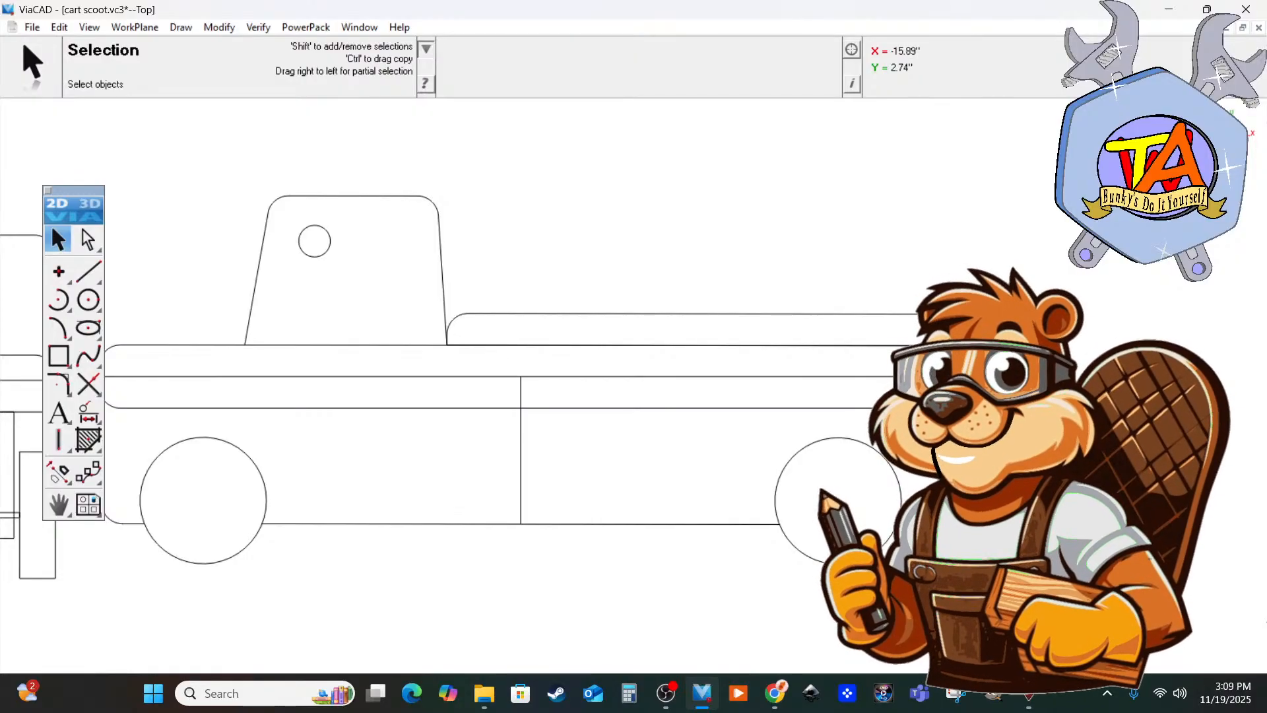
click(923, 524)
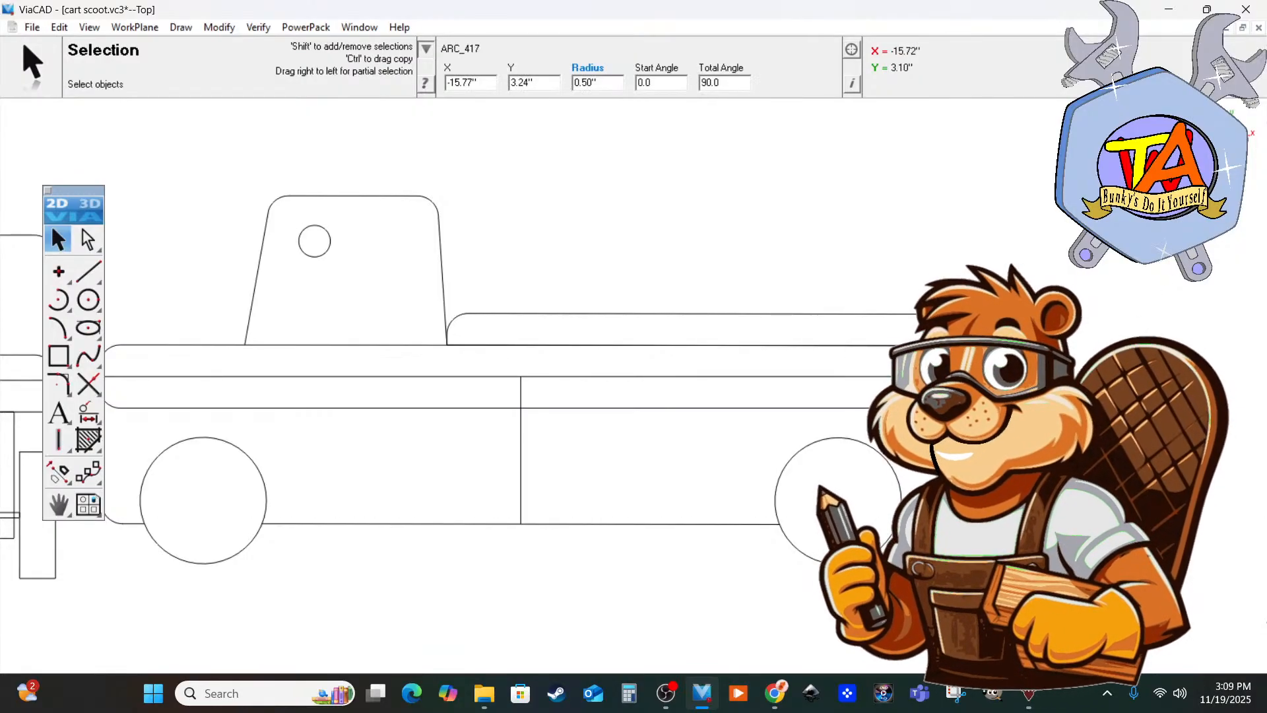
click(942, 476)
scroll(944, 522, up, 5)
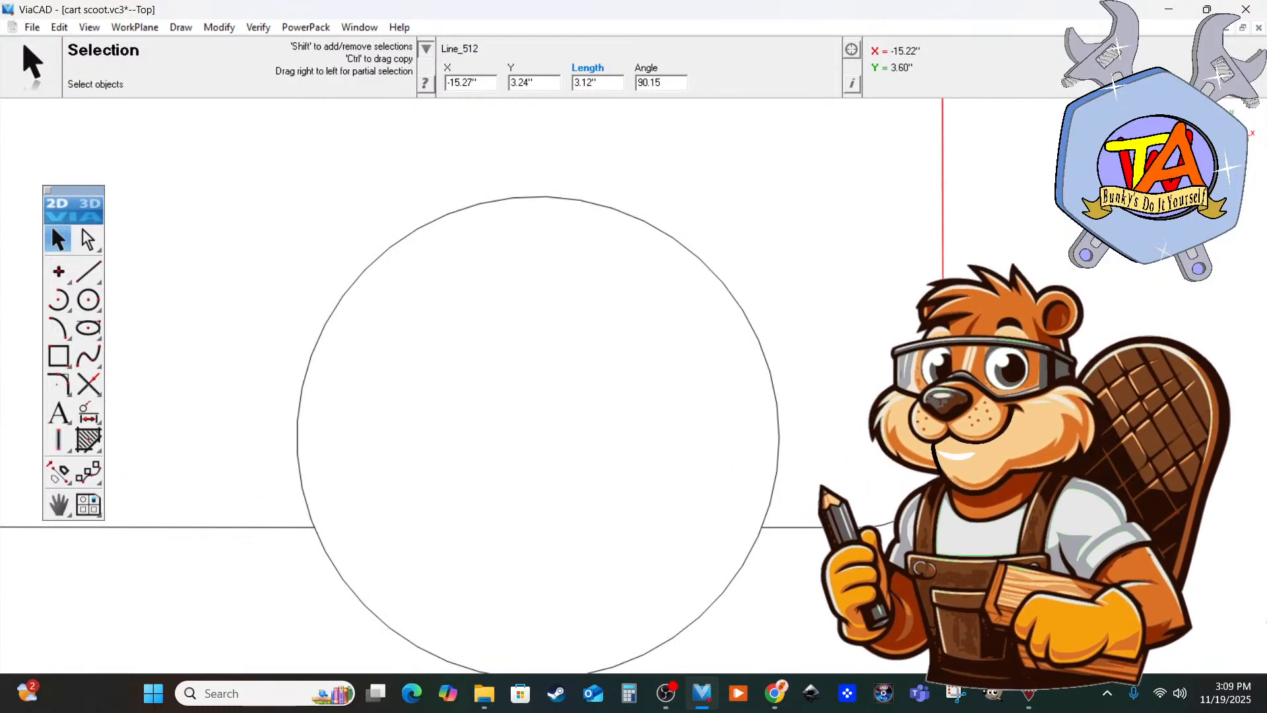
scroll(943, 462, down, 3)
scroll(819, 434, up, 4)
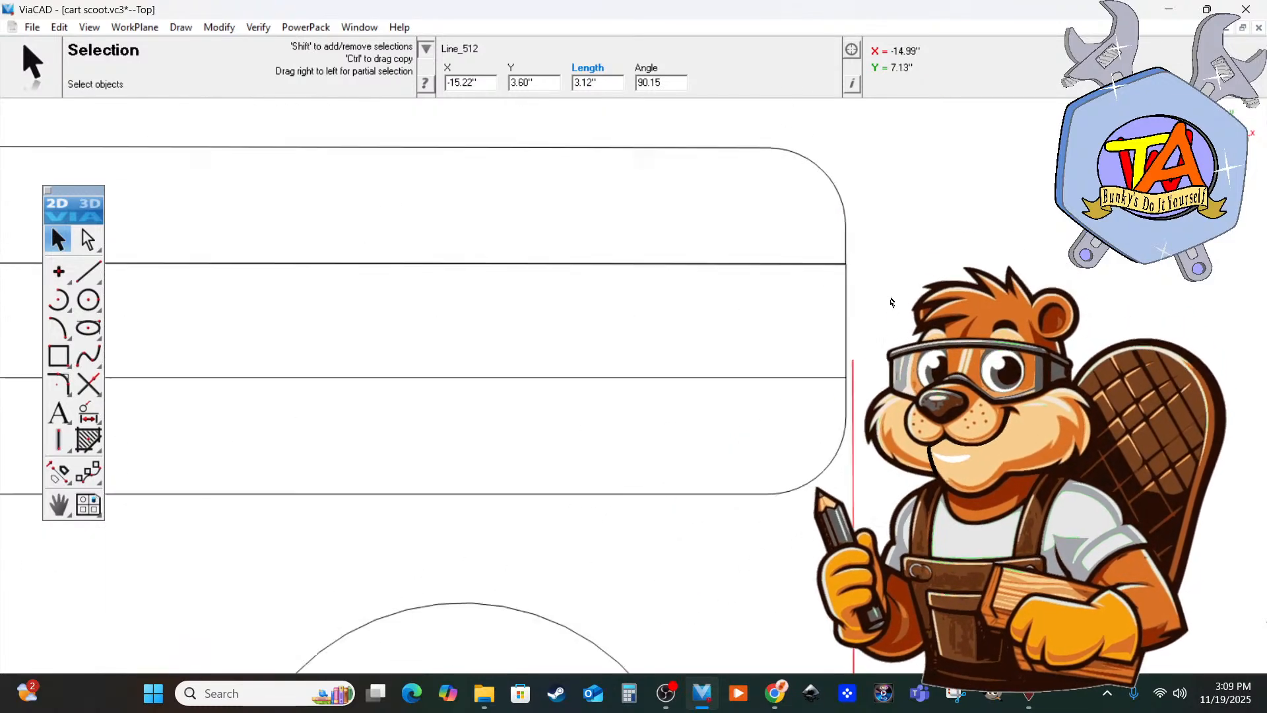
Move the side view's right edge line so its upper end meets the right end of the inner horizontal body line.
click(833, 399)
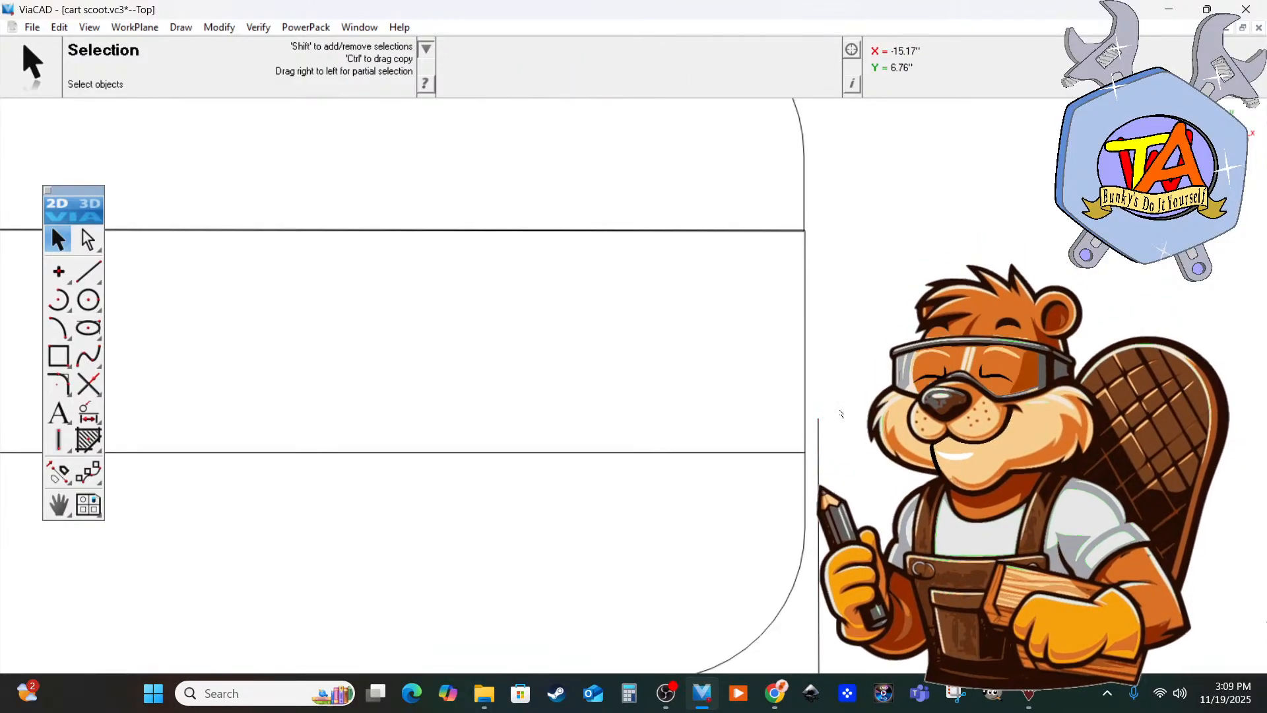
drag(818, 419, 799, 452)
scroll(841, 490, down, 5)
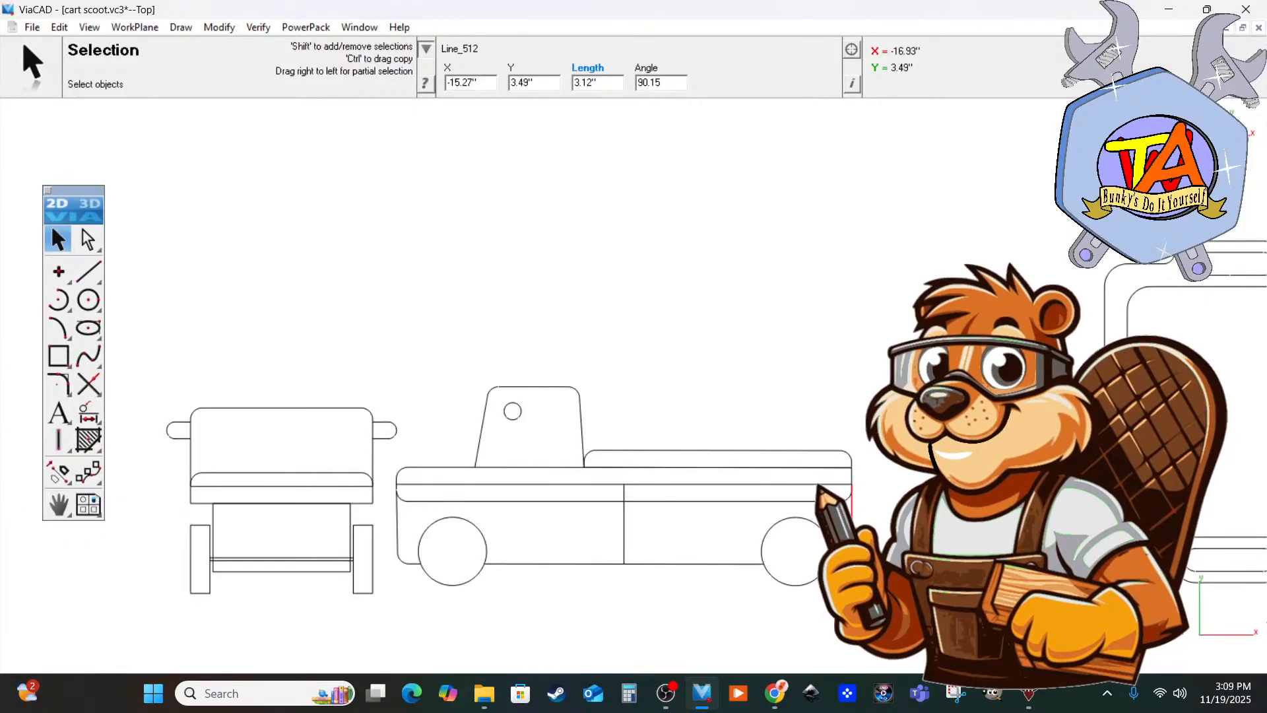
Try to shift the lower right corner arc onto the right edge line, and undo the move.
scroll(841, 489, up, 1)
scroll(852, 558, up, 5)
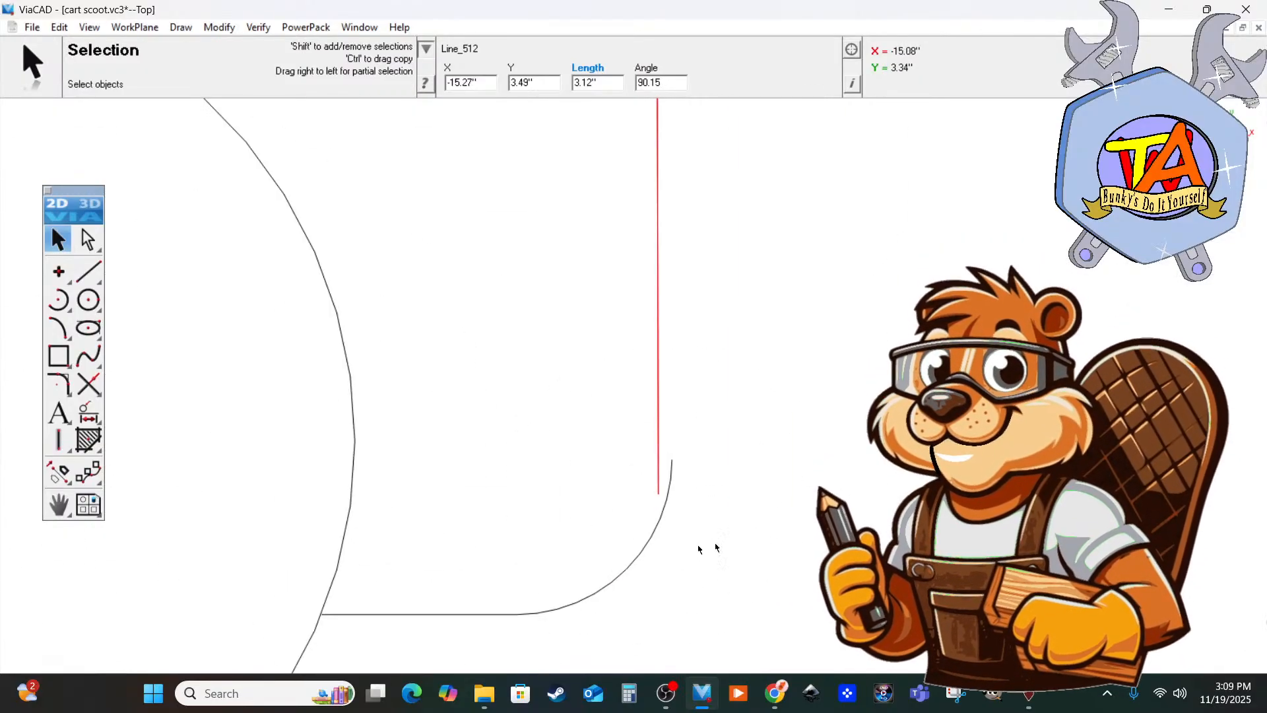
click(669, 502)
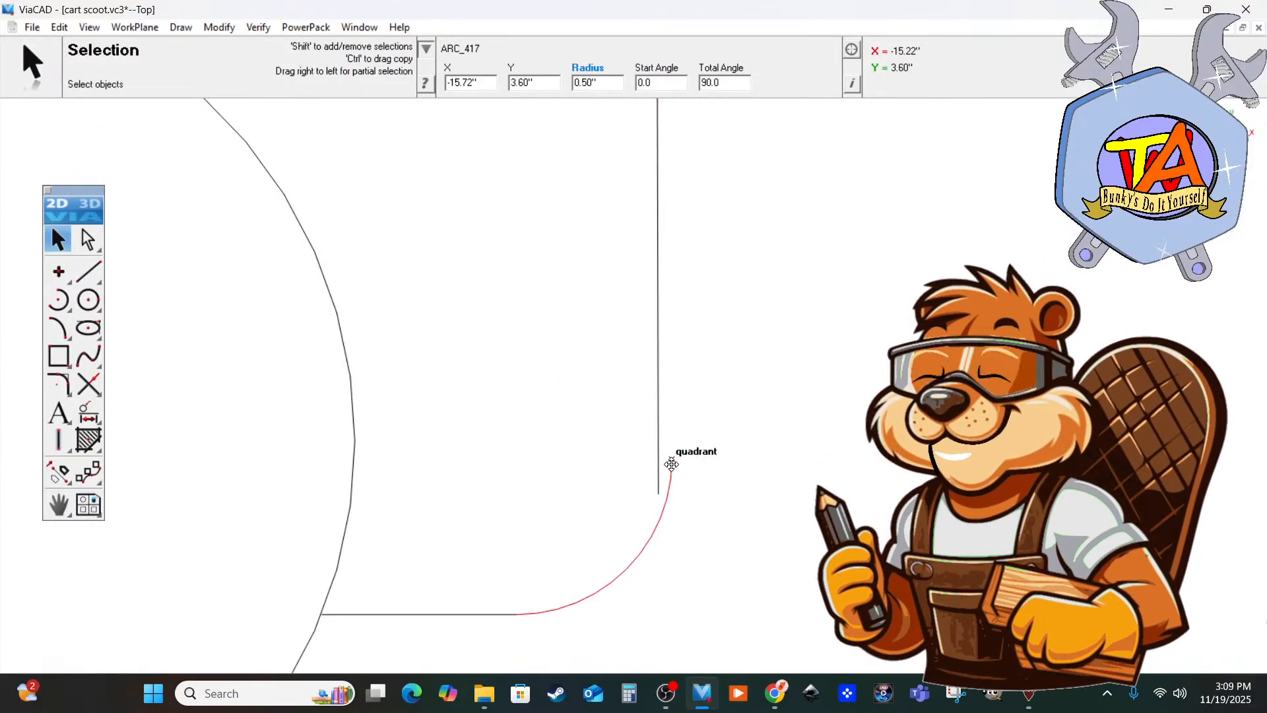
mouse_move(671, 464)
mouse_down()
mouse_move(659, 461)
mouse_move(658, 484)
mouse_up()
key(ctrl+z)
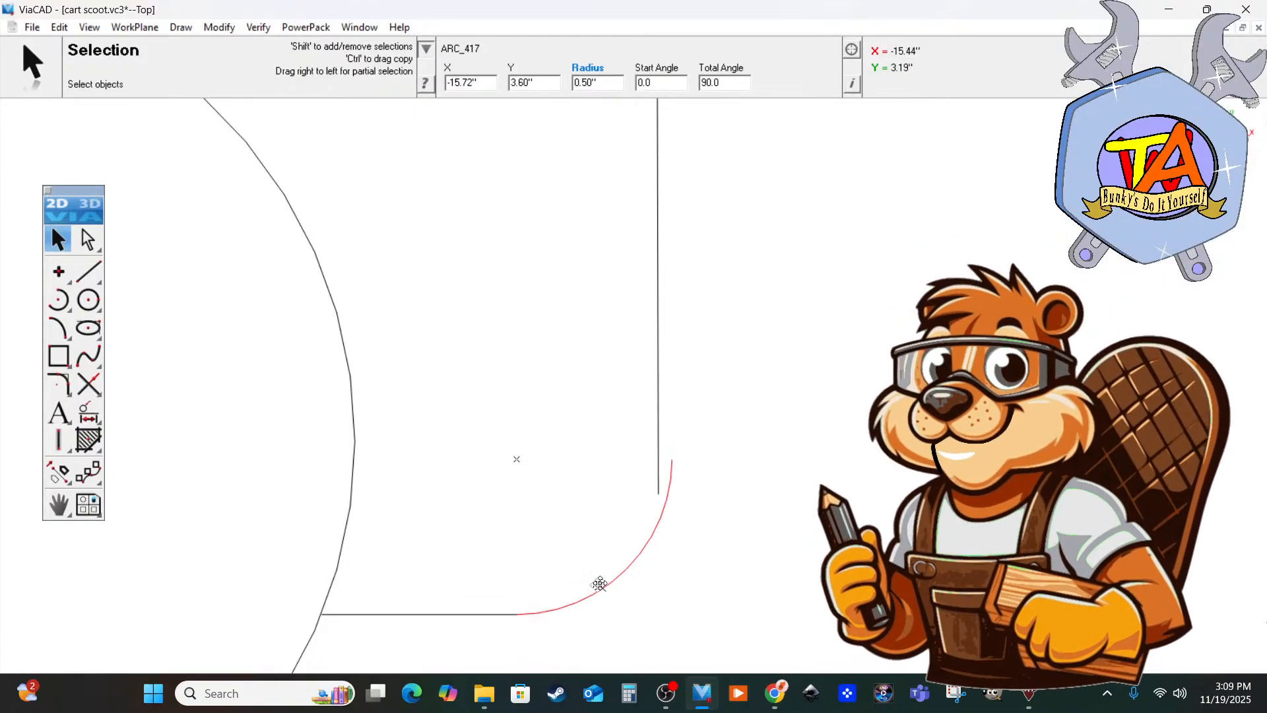
Stretch only the lower end of the side view's right edge line to the upper end of the lower right corner arc.
scroll(654, 435, down, 3)
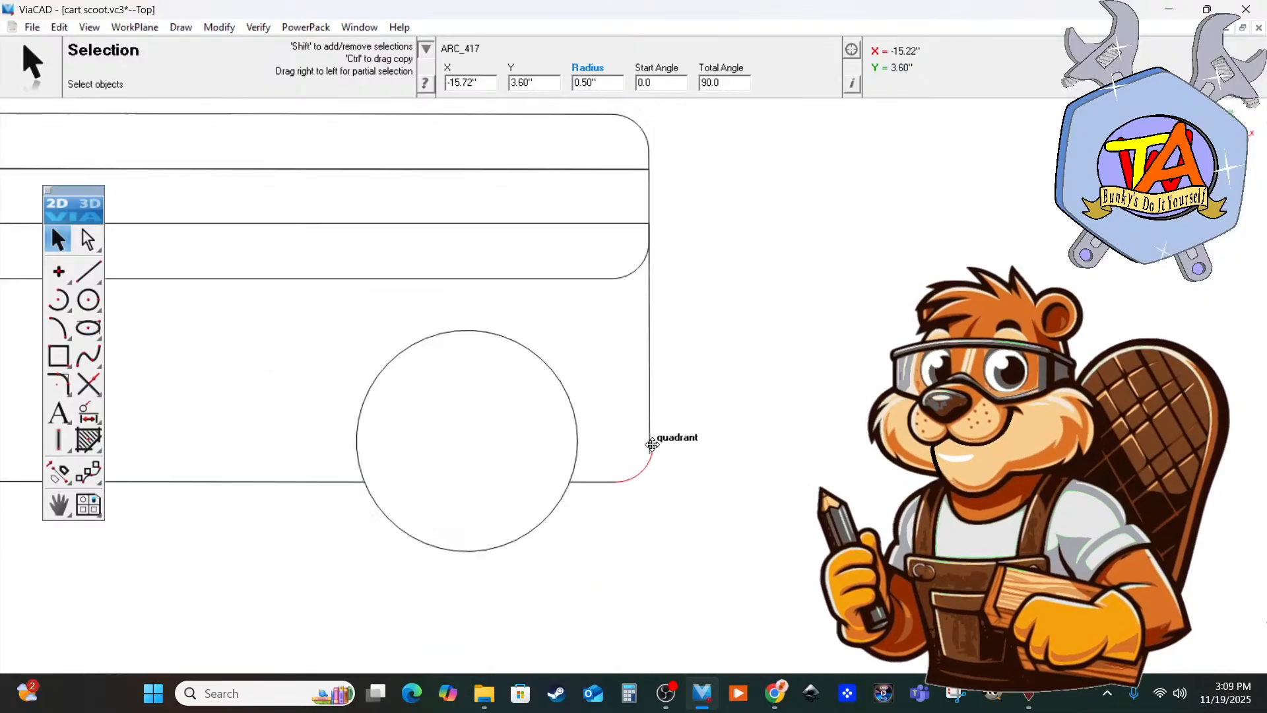
click(651, 398)
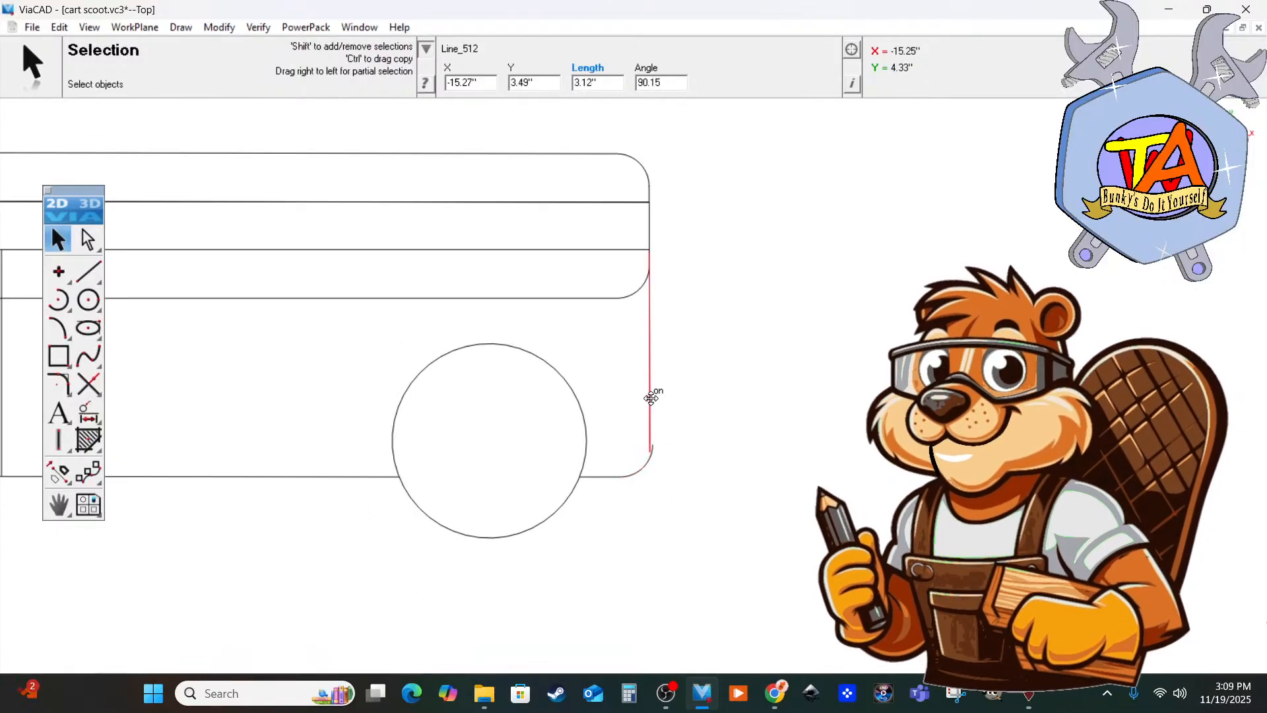
click(715, 440)
scroll(655, 460, up, 3)
scroll(665, 455, up, 2)
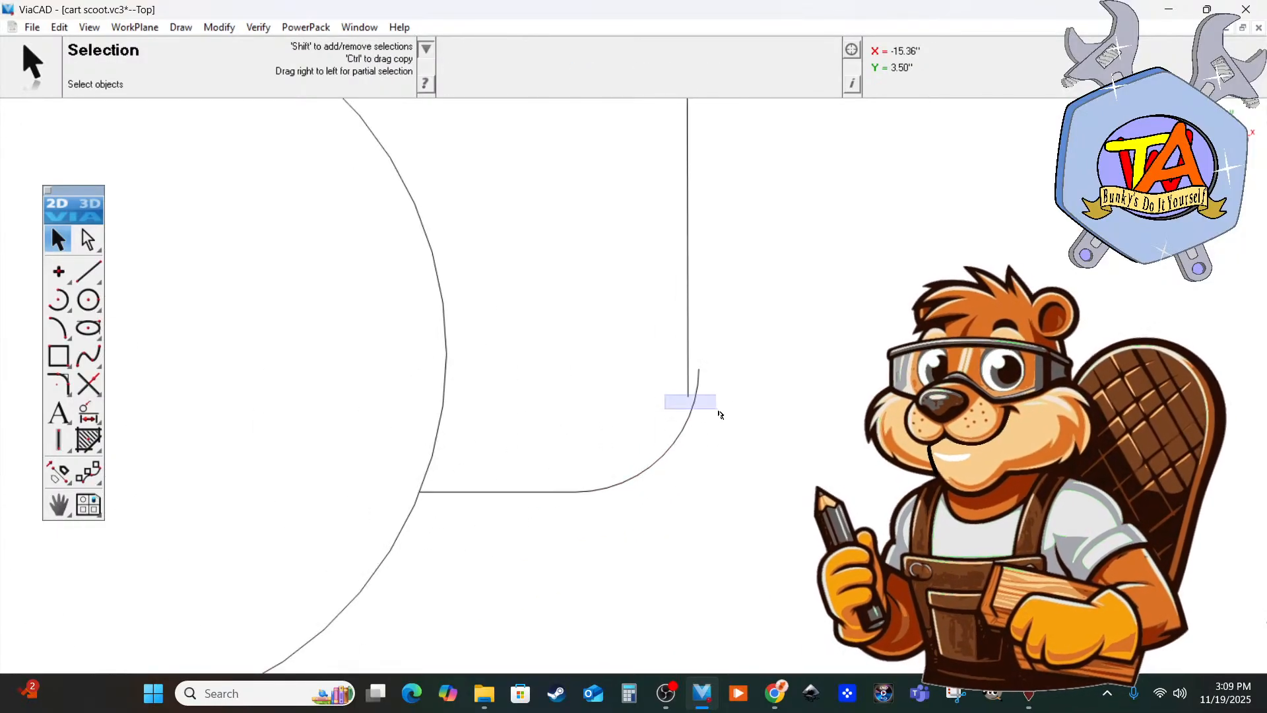
scroll(701, 369, down, 3)
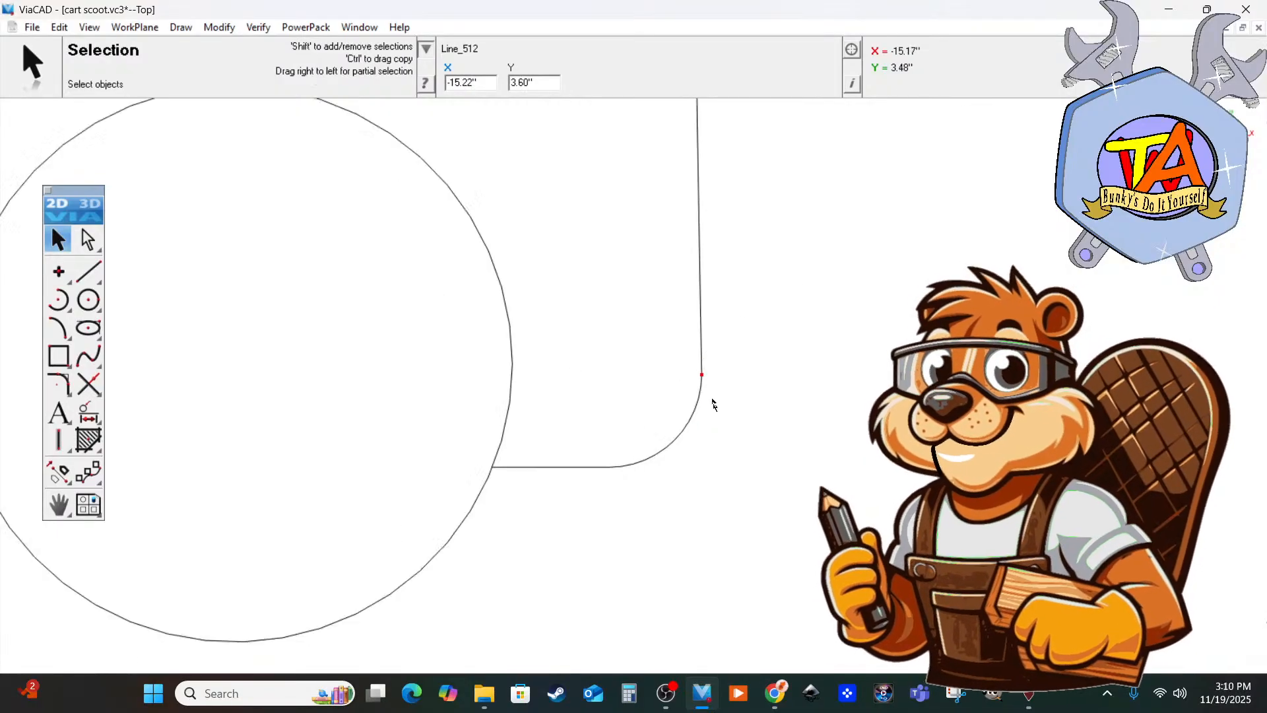
Examine both lower corners of the side view and its overall outline beside the front view.
scroll(710, 420, down, 4)
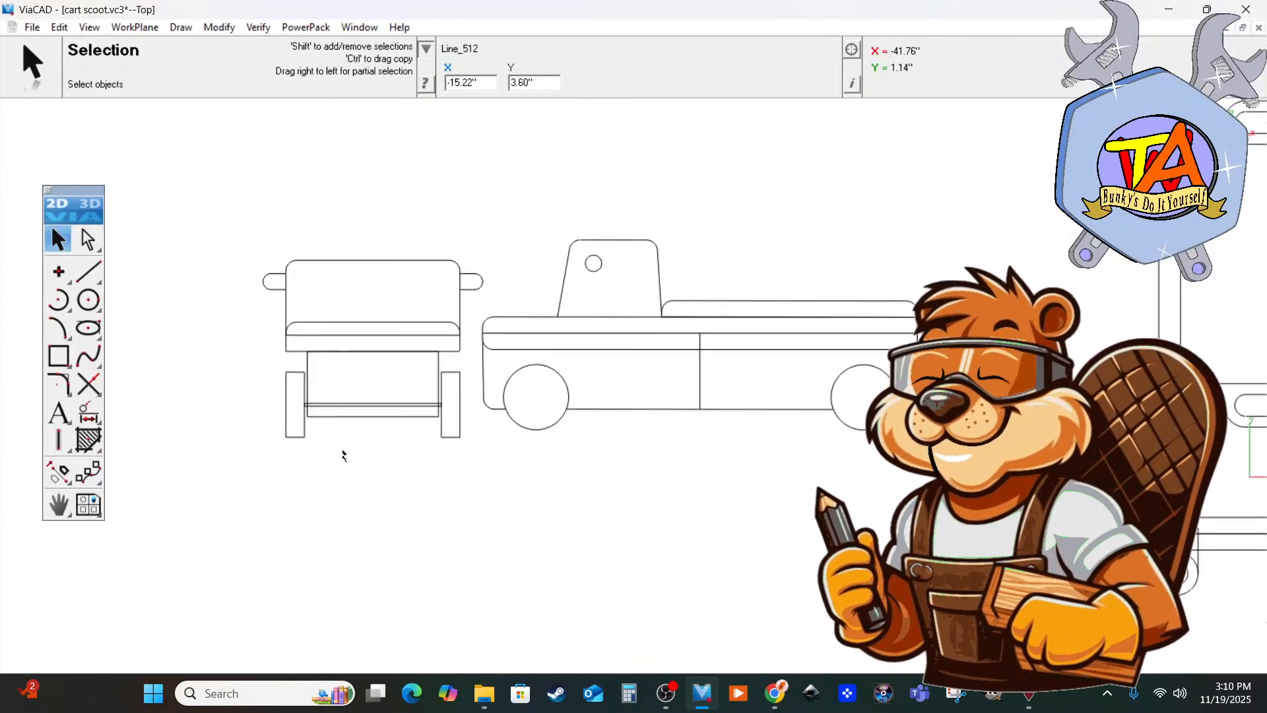
scroll(342, 453, up, 4)
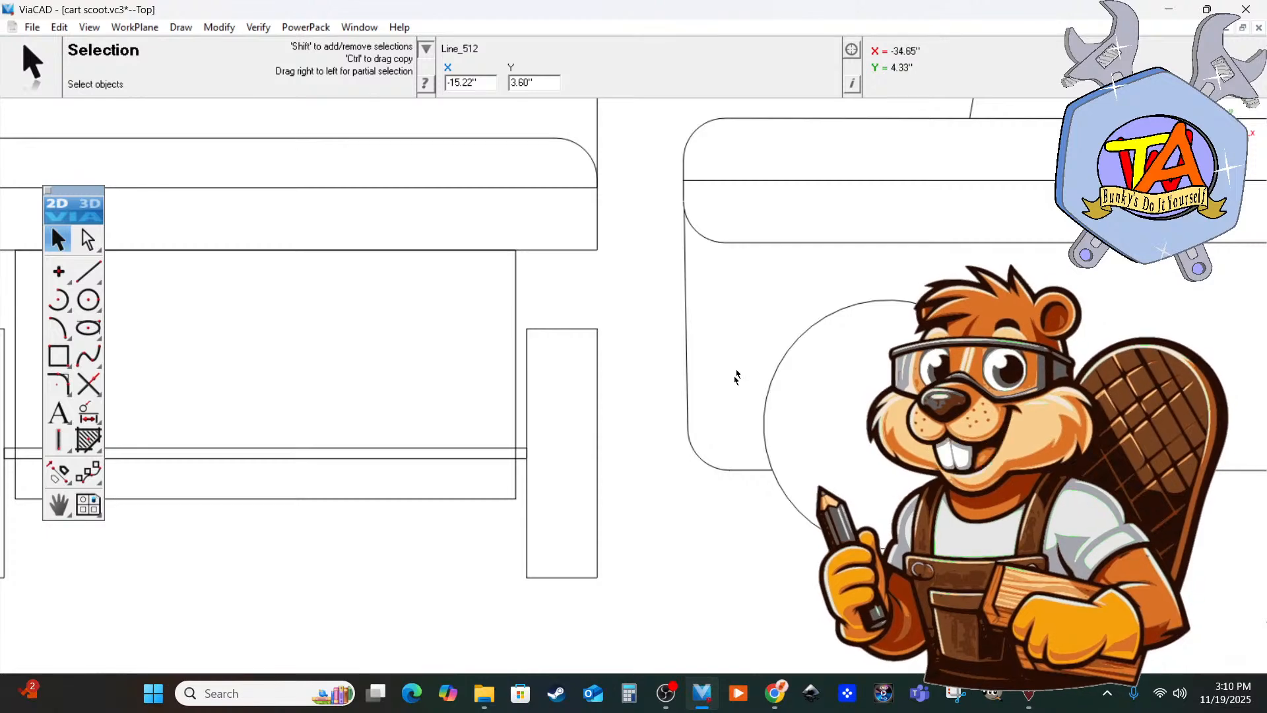
scroll(688, 432, down, 8)
scroll(1188, 425, up, 4)
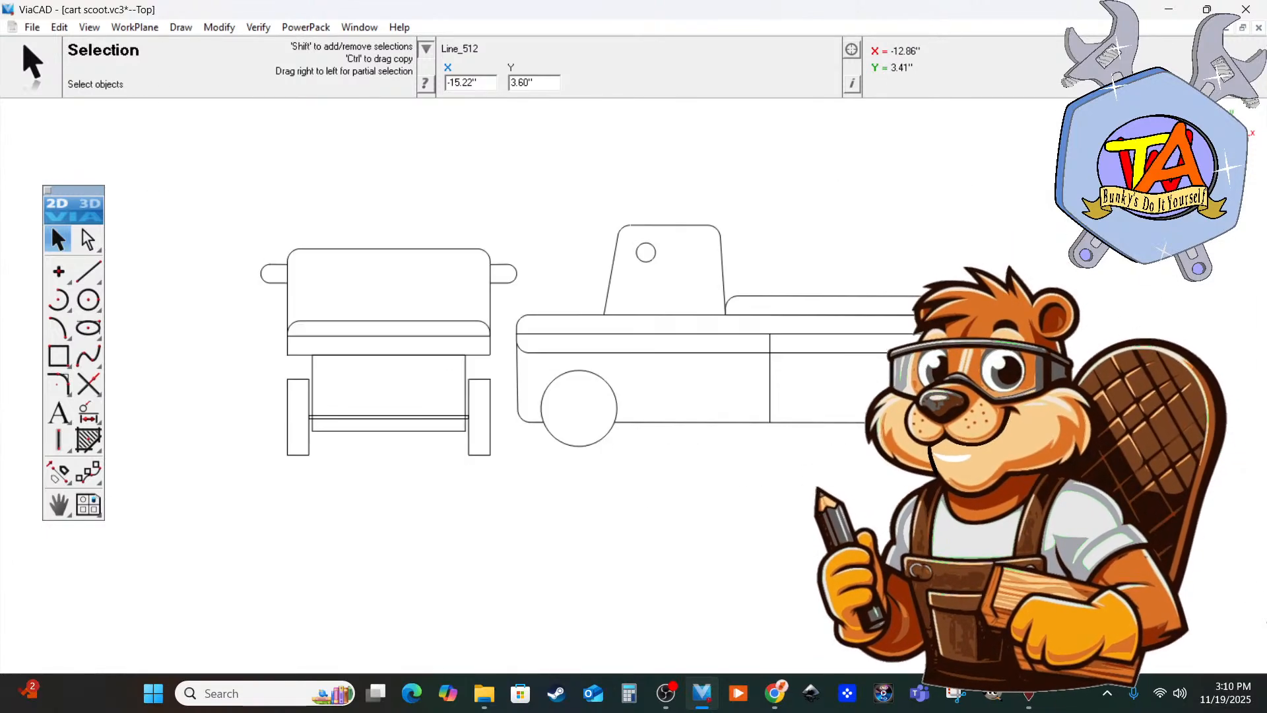
scroll(1009, 411, up, 1)
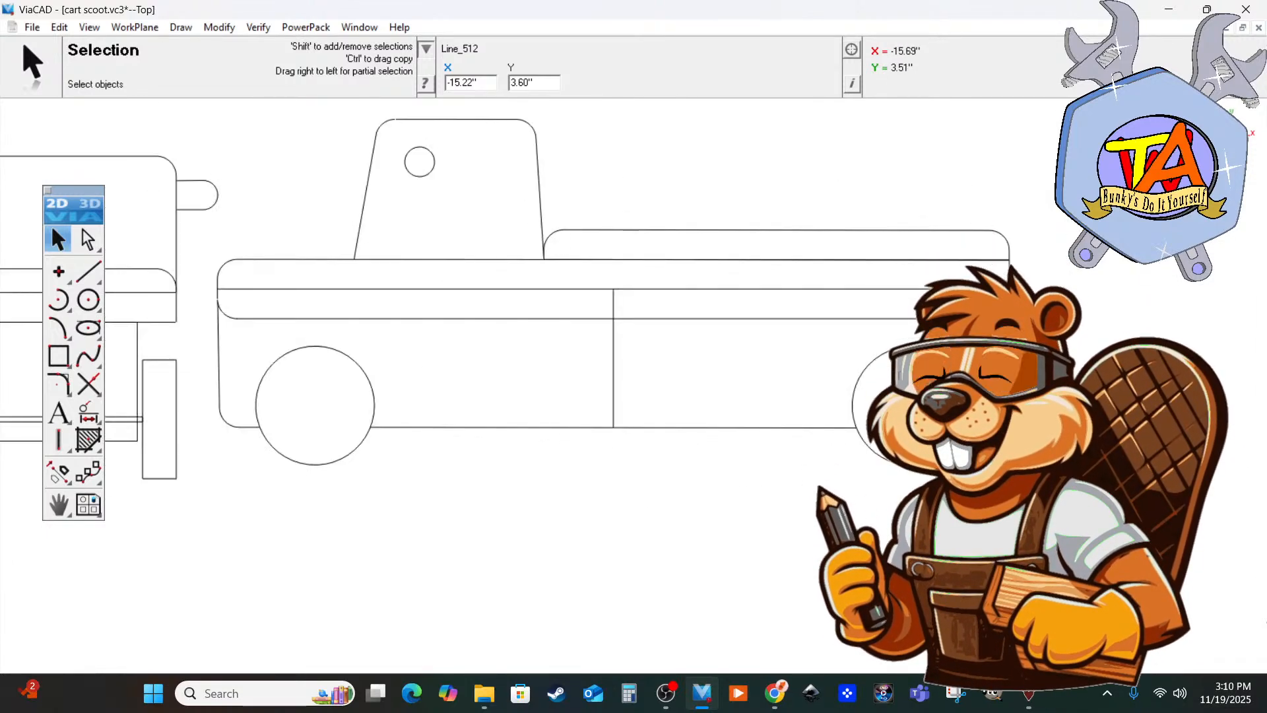
click(637, 483)
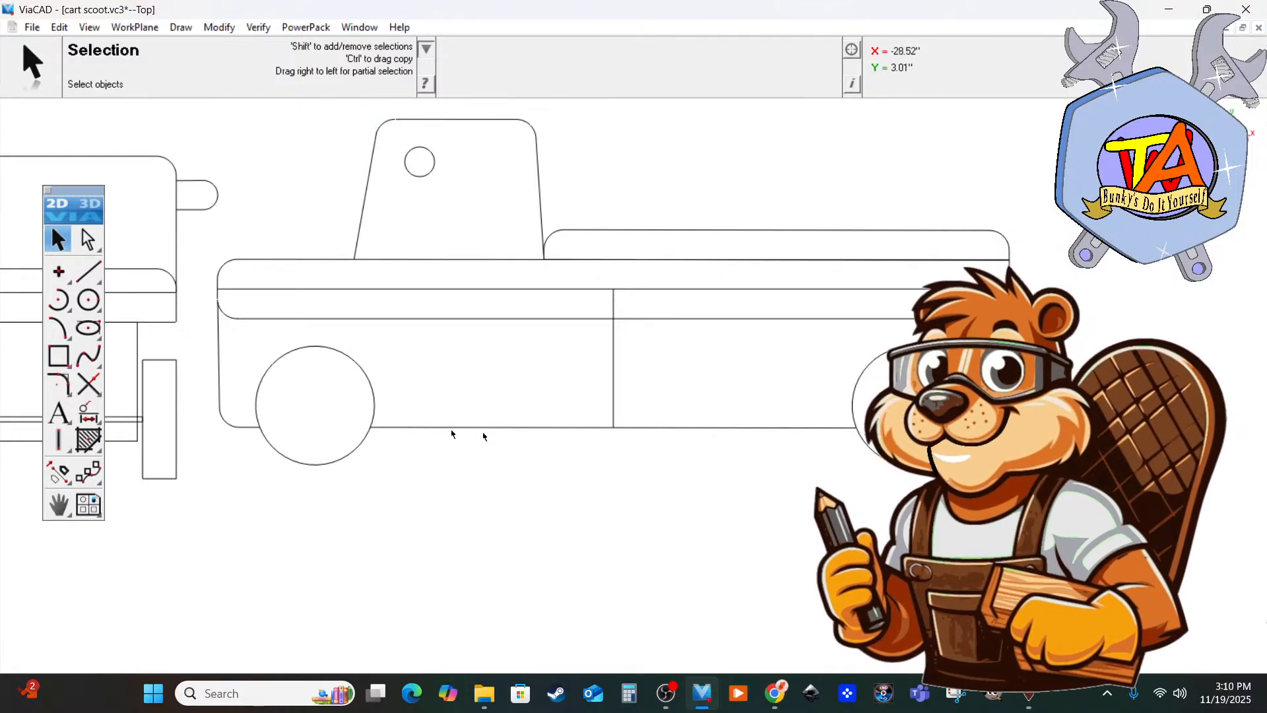
Delete the vertical construction line at the middle of the side view's lower body.
scroll(365, 444, down, 5)
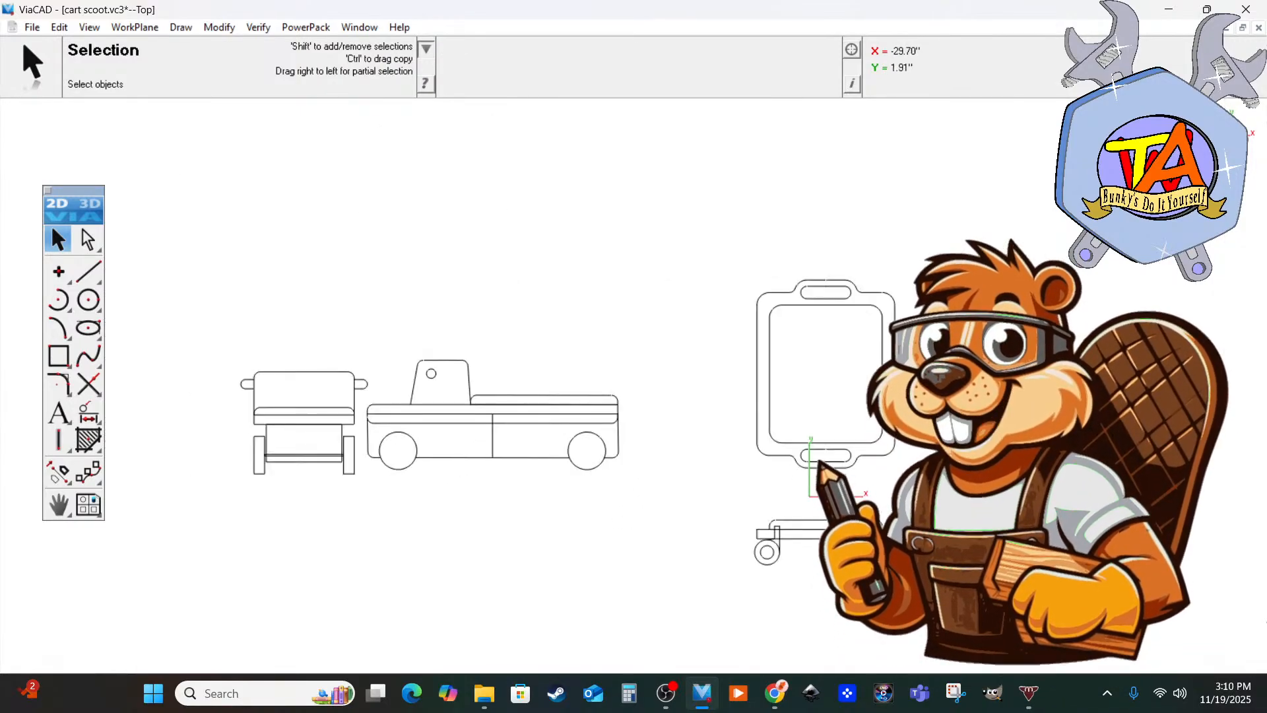
scroll(263, 466, up, 3)
scroll(271, 417, up, 1)
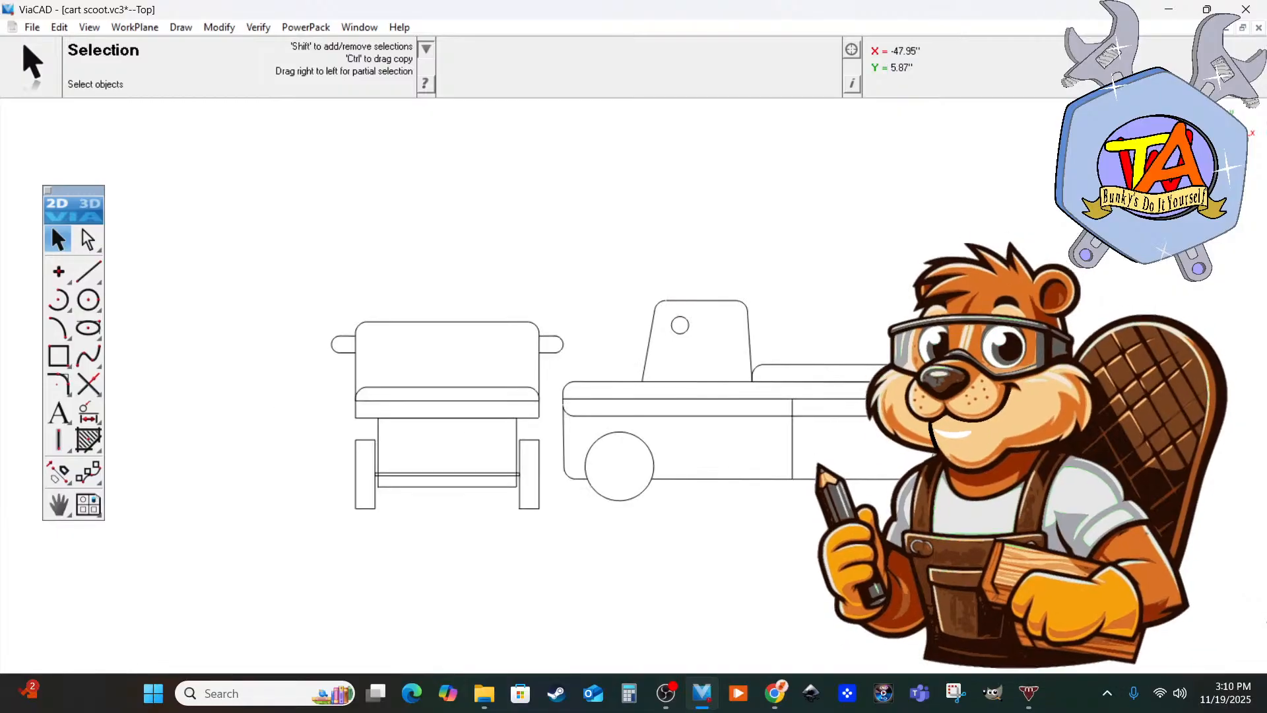
click(793, 444)
key(Delete)
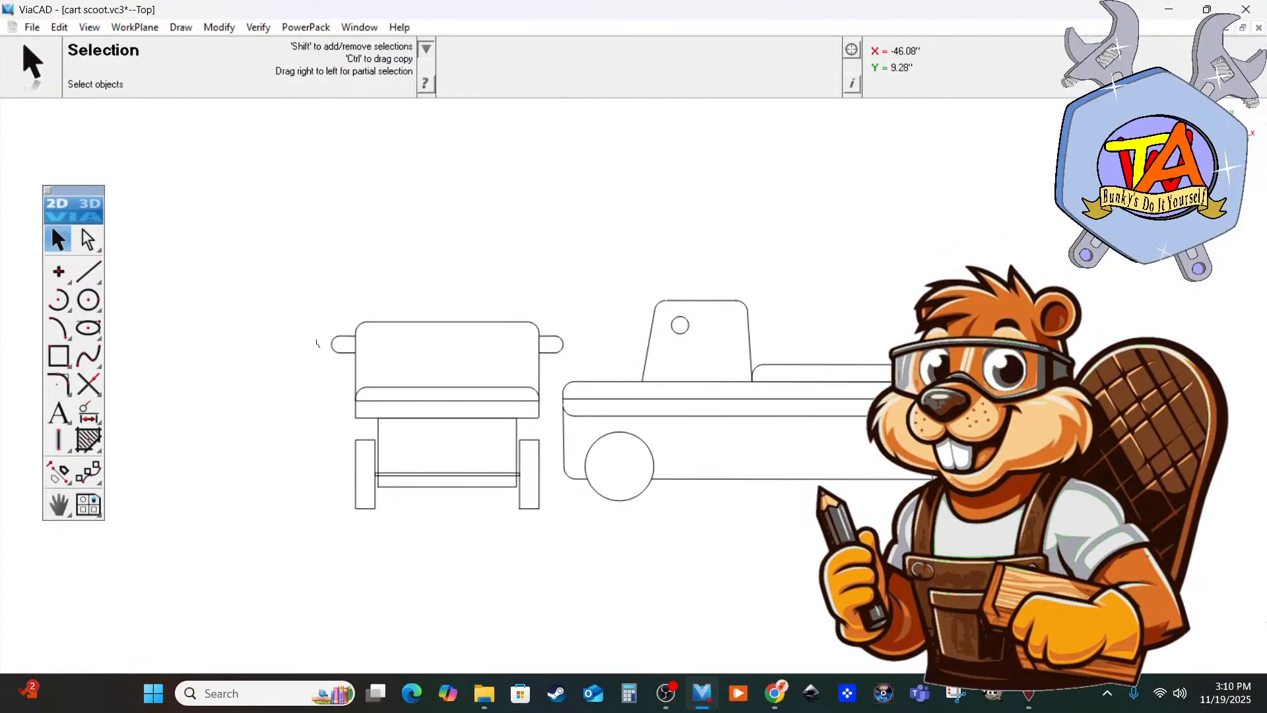
Select the entire front view, including both side handles, and move it left and slightly up, away from the side view.
scroll(344, 366, up, 1)
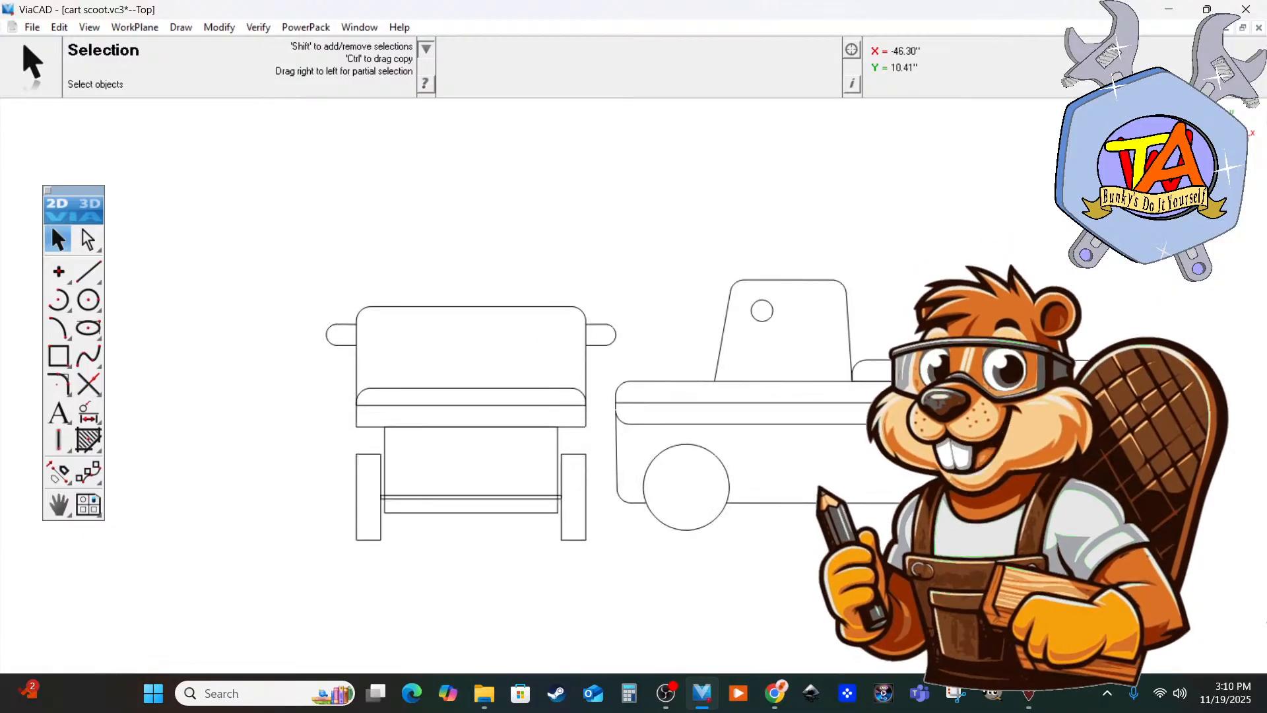
drag(299, 293, 606, 554)
key(shift)
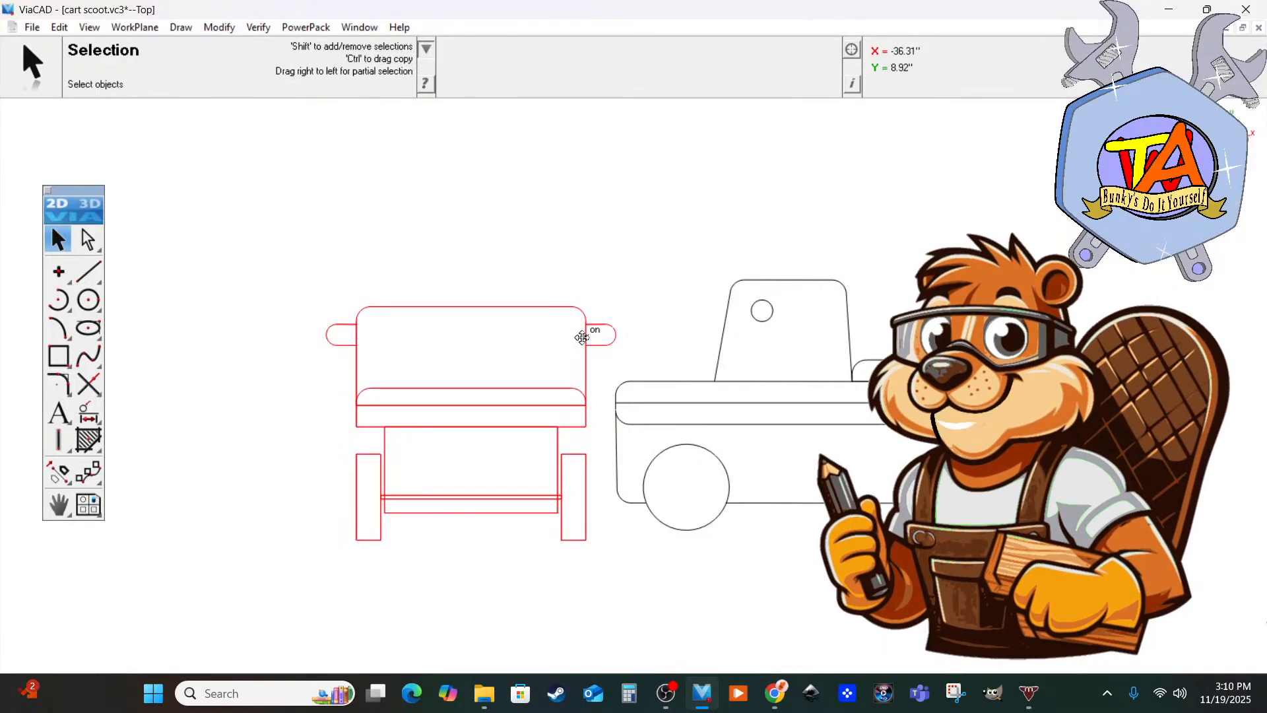
drag(585, 335, 549, 322)
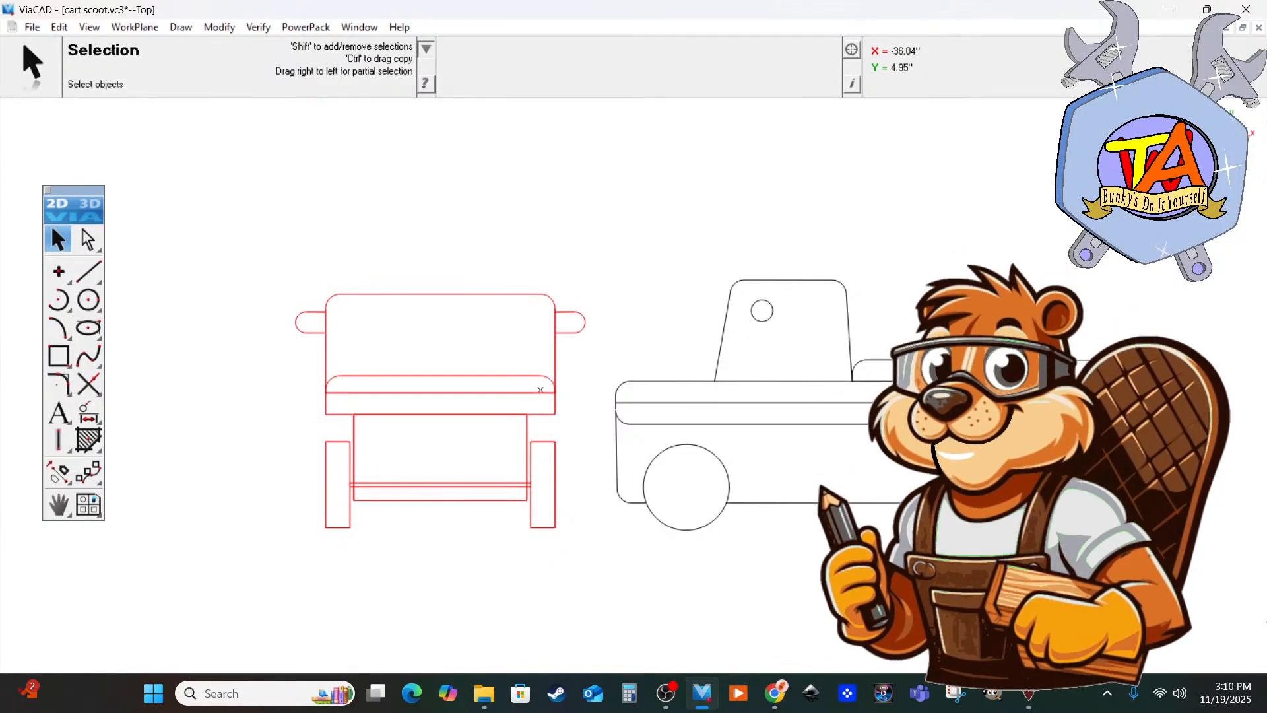
Move the front view's upper body, handles and lower section's top line up slightly, and align the band's bottom line with its raised side edges.
click(452, 348)
drag(254, 274, 578, 427)
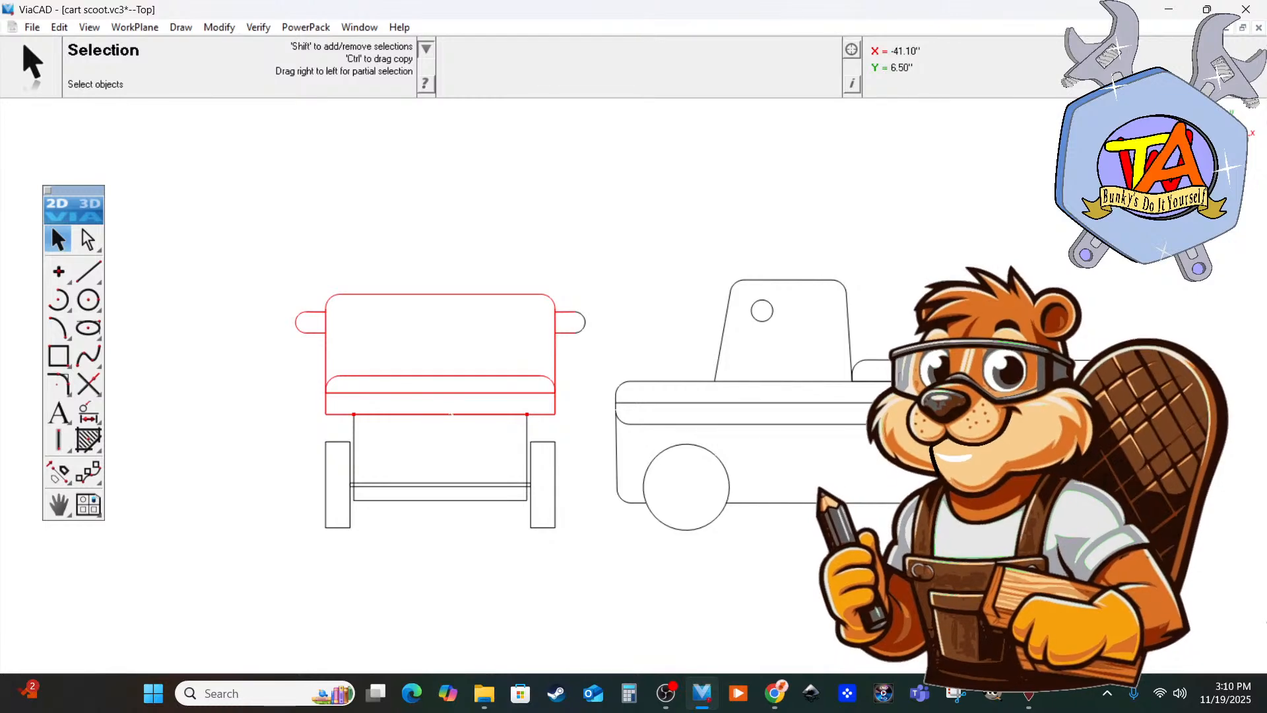
click(451, 414)
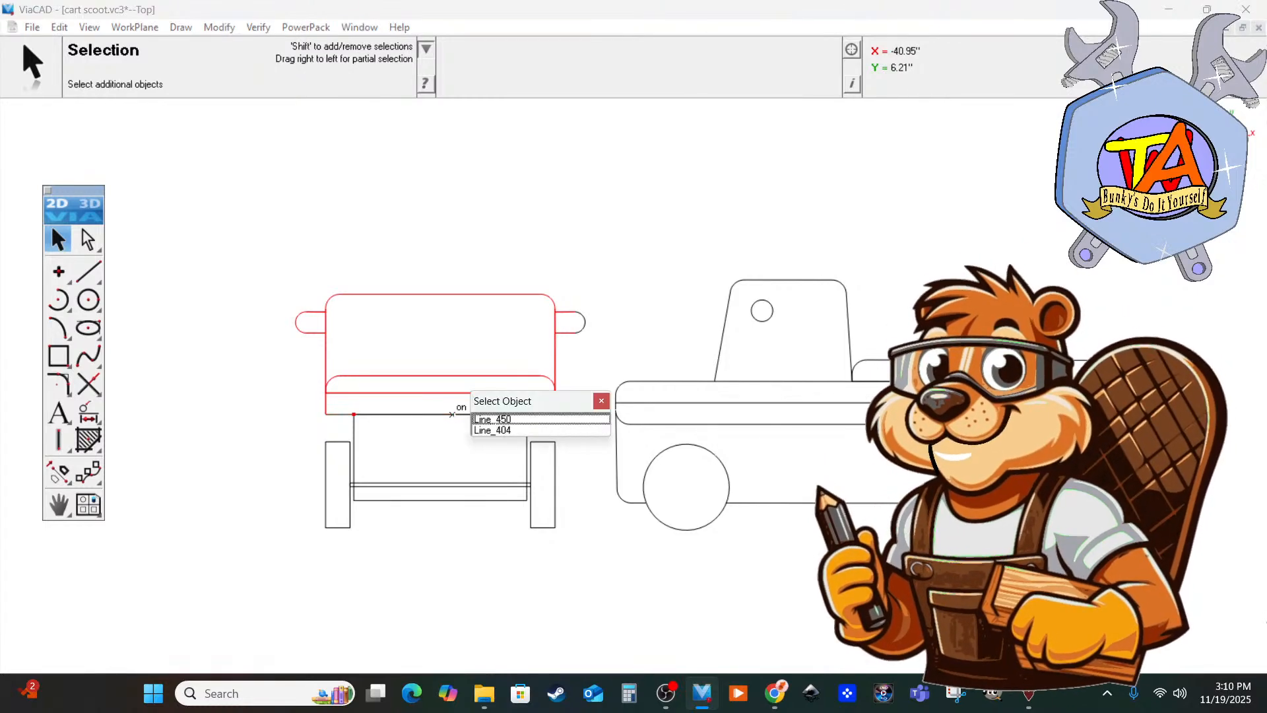
click(496, 419)
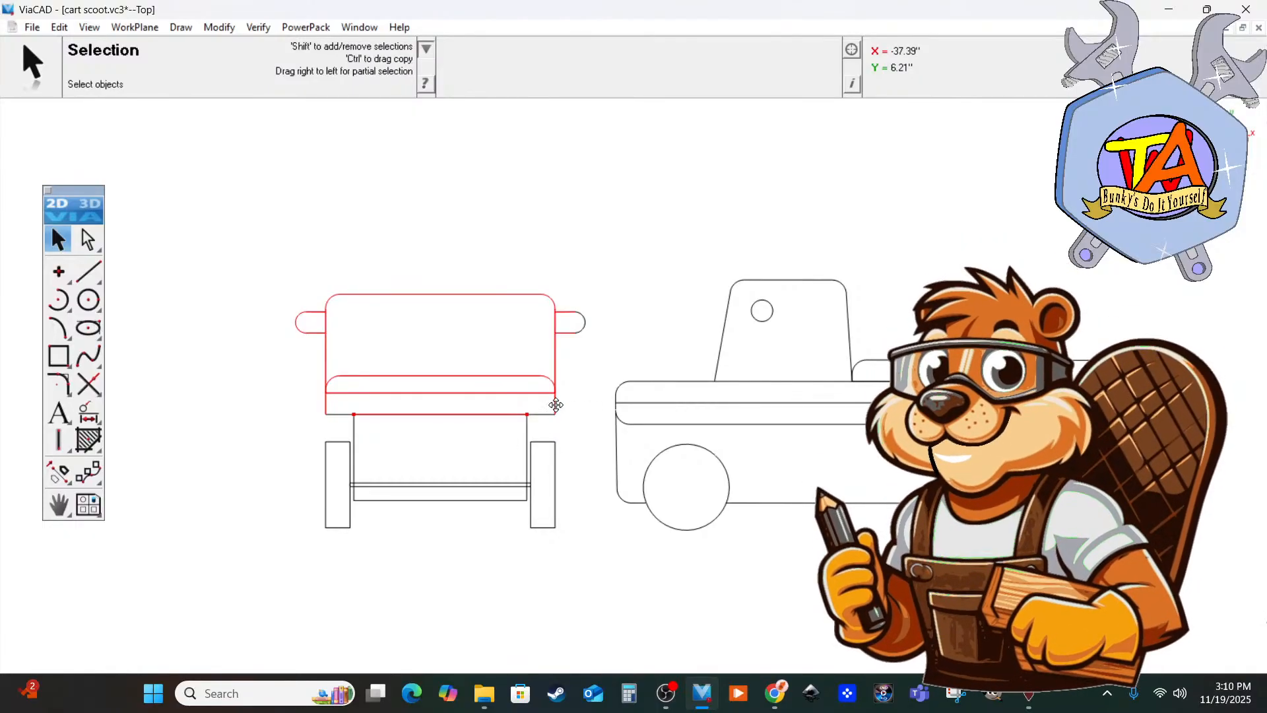
mouse_move(555, 413)
mouse_down()
mouse_move(555, 395)
mouse_move(610, 402)
mouse_move(540, 399)
mouse_move(555, 402)
mouse_up()
click(576, 436)
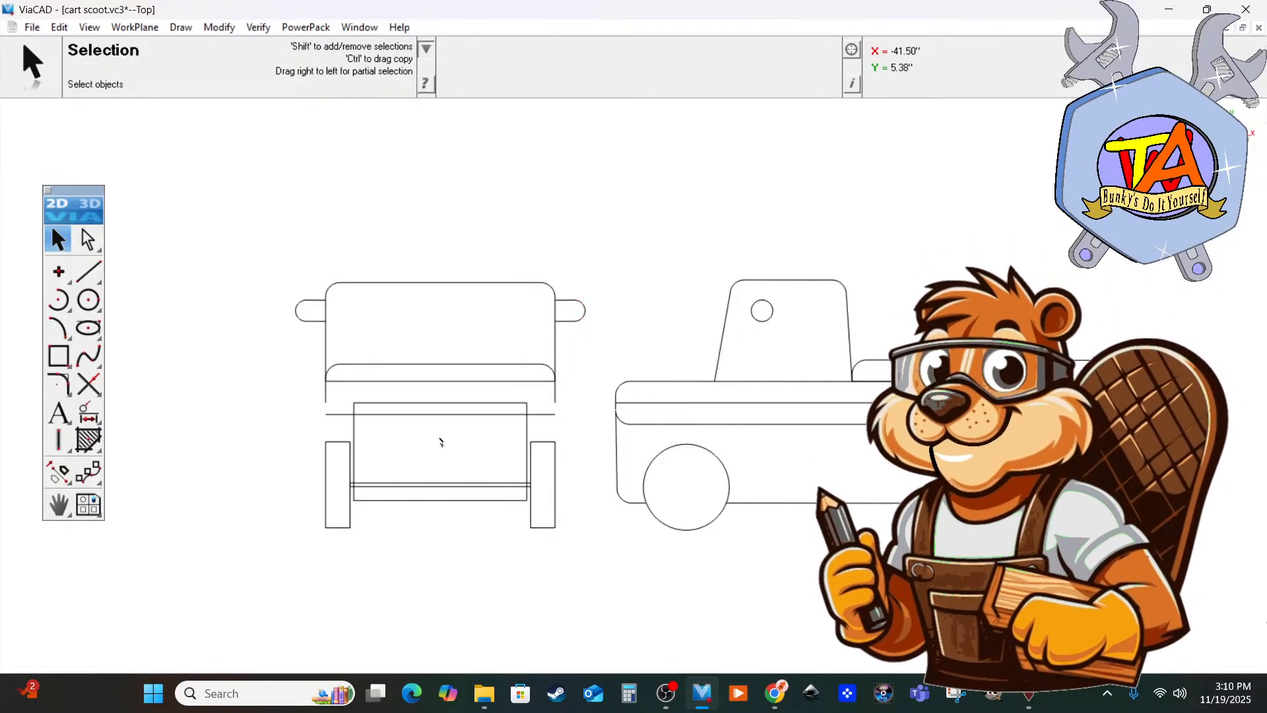
scroll(441, 442, up, 3)
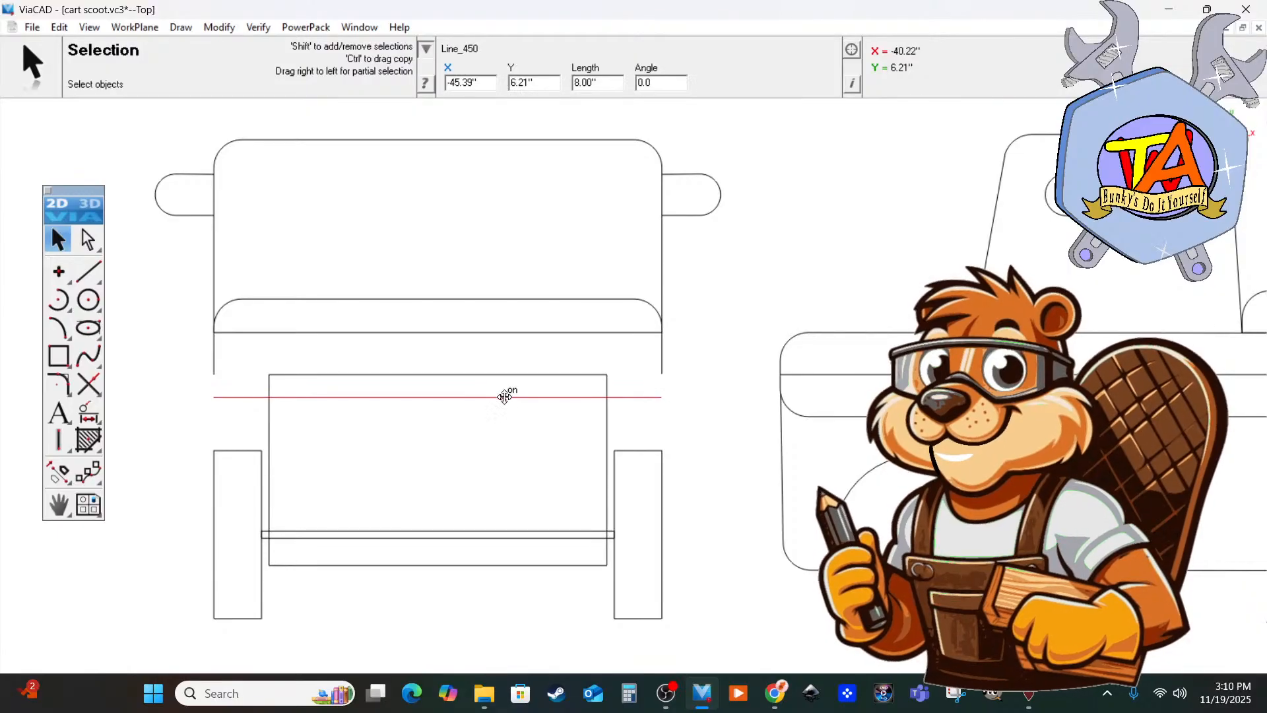
mouse_move(663, 398)
mouse_down()
mouse_move(663, 373)
mouse_move(662, 386)
mouse_up()
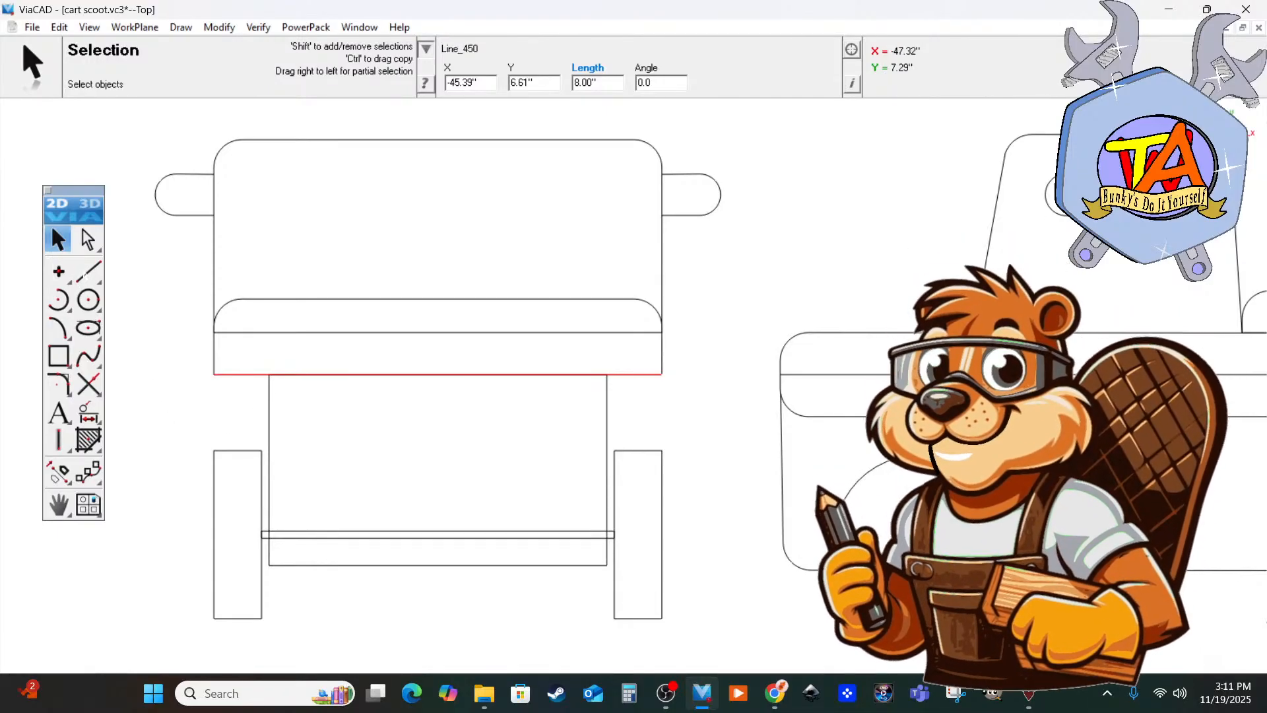
Copy the outline of the front view's straight-sided band directly below it, starting at the band's bottom edge.
click(58, 356)
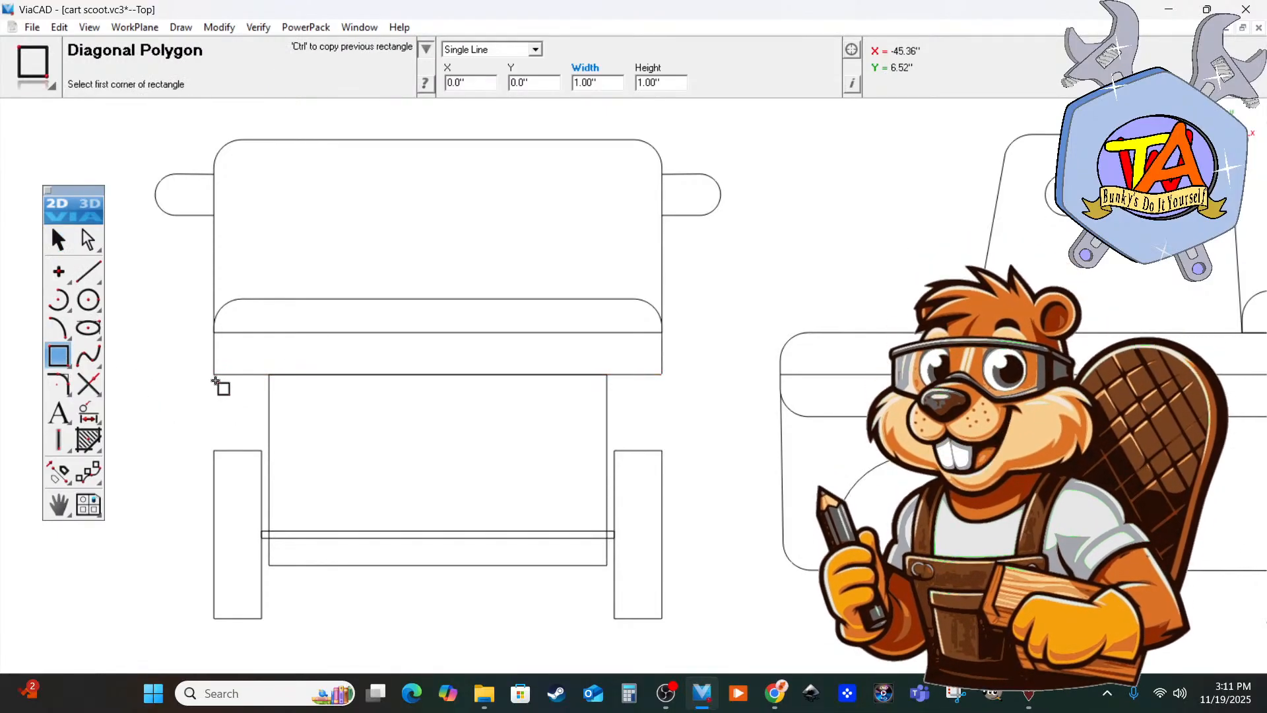
click(57, 241)
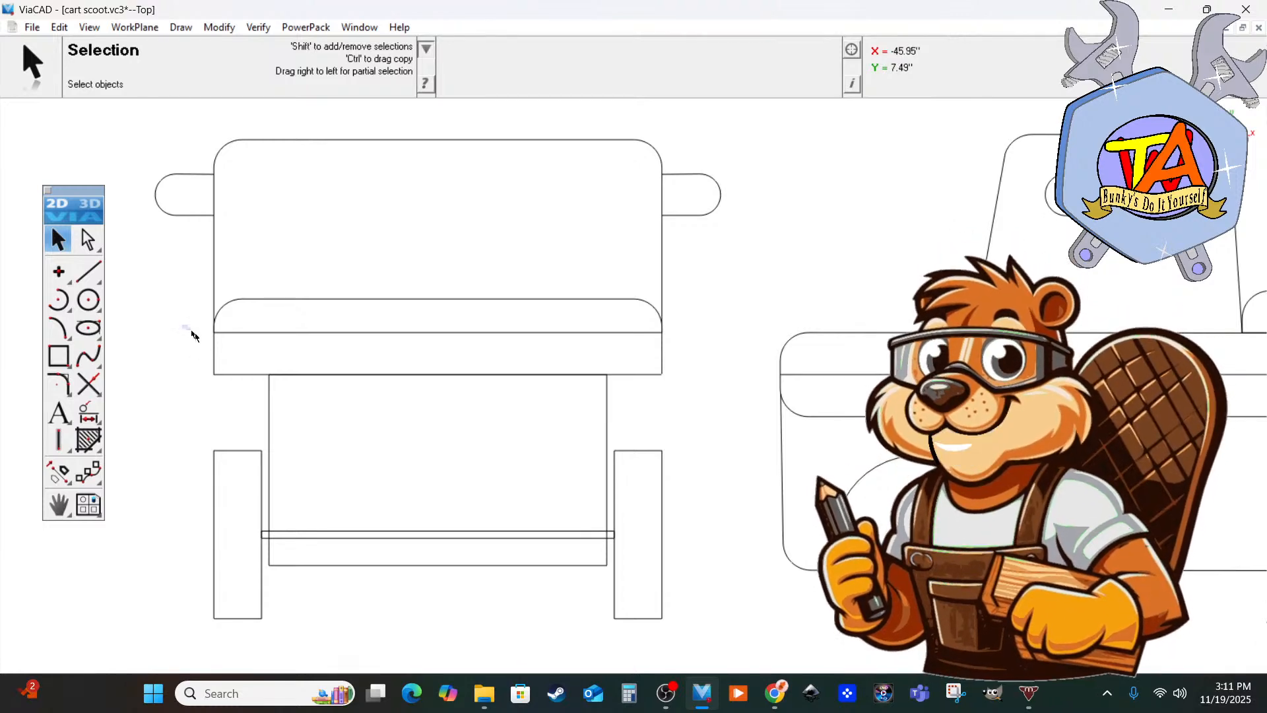
drag(192, 331, 669, 399)
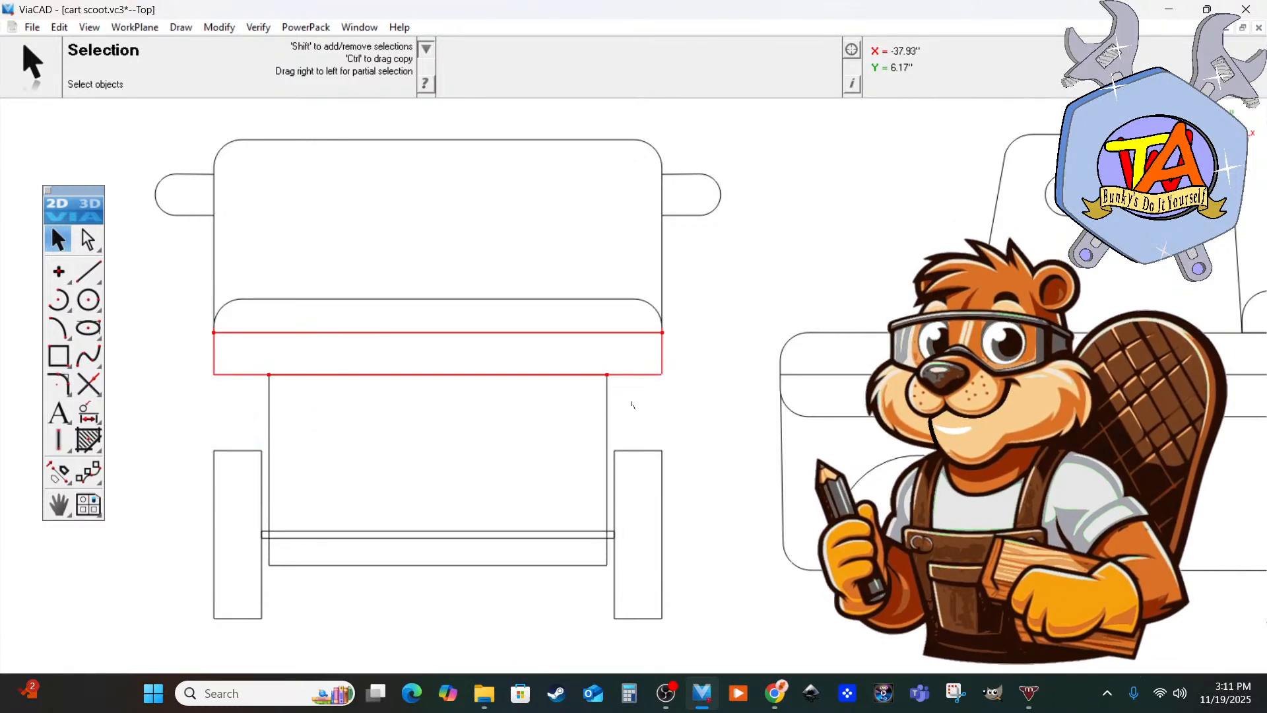
key(ctrl)
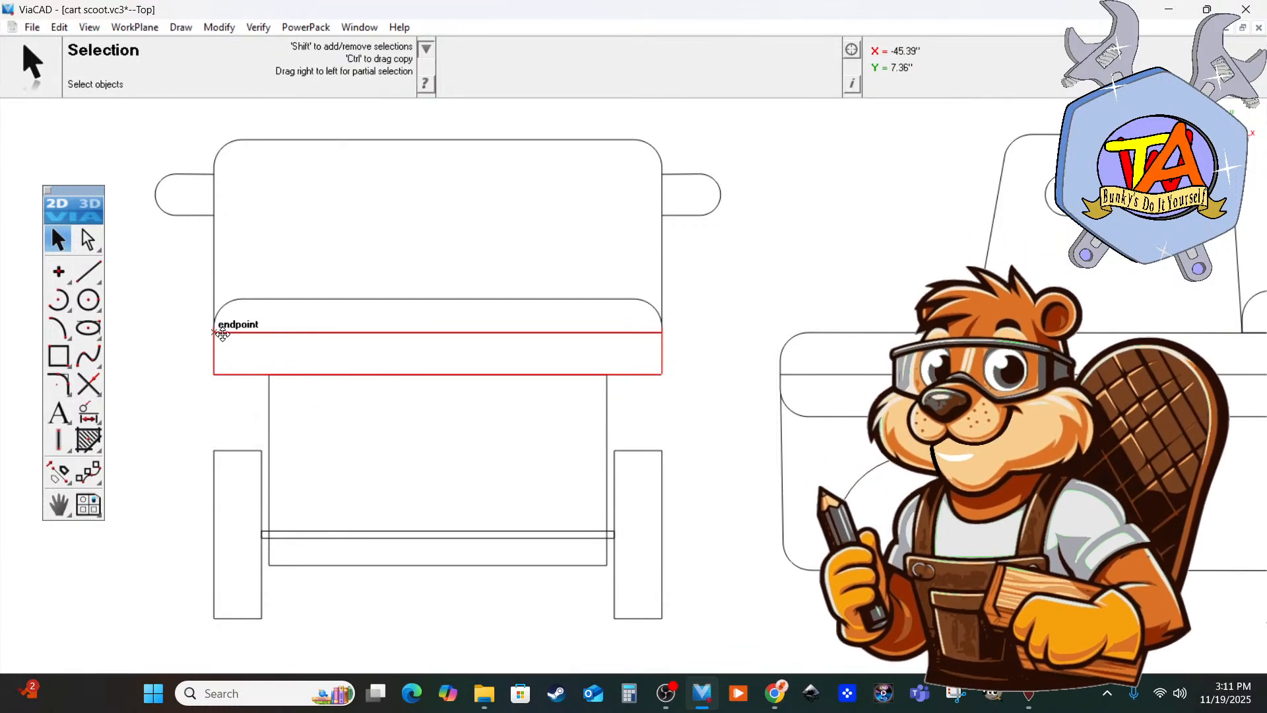
ctrl+drag(218, 332, 218, 375)
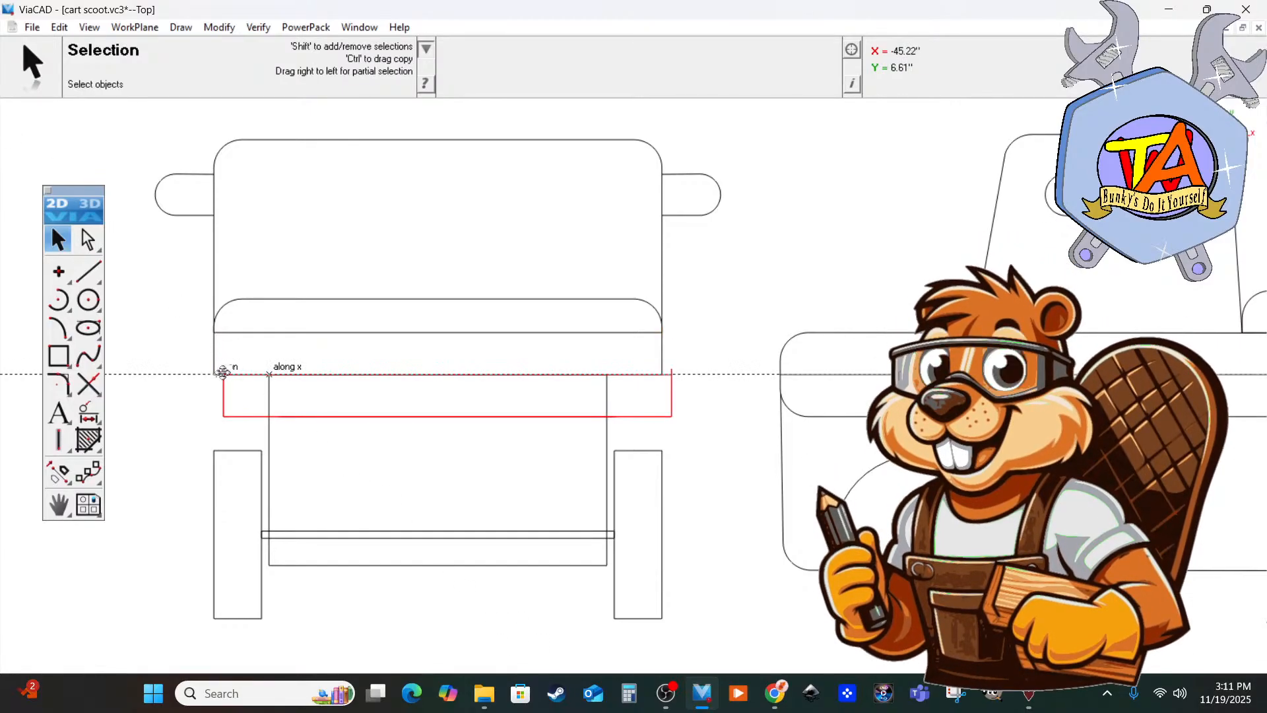
click(699, 417)
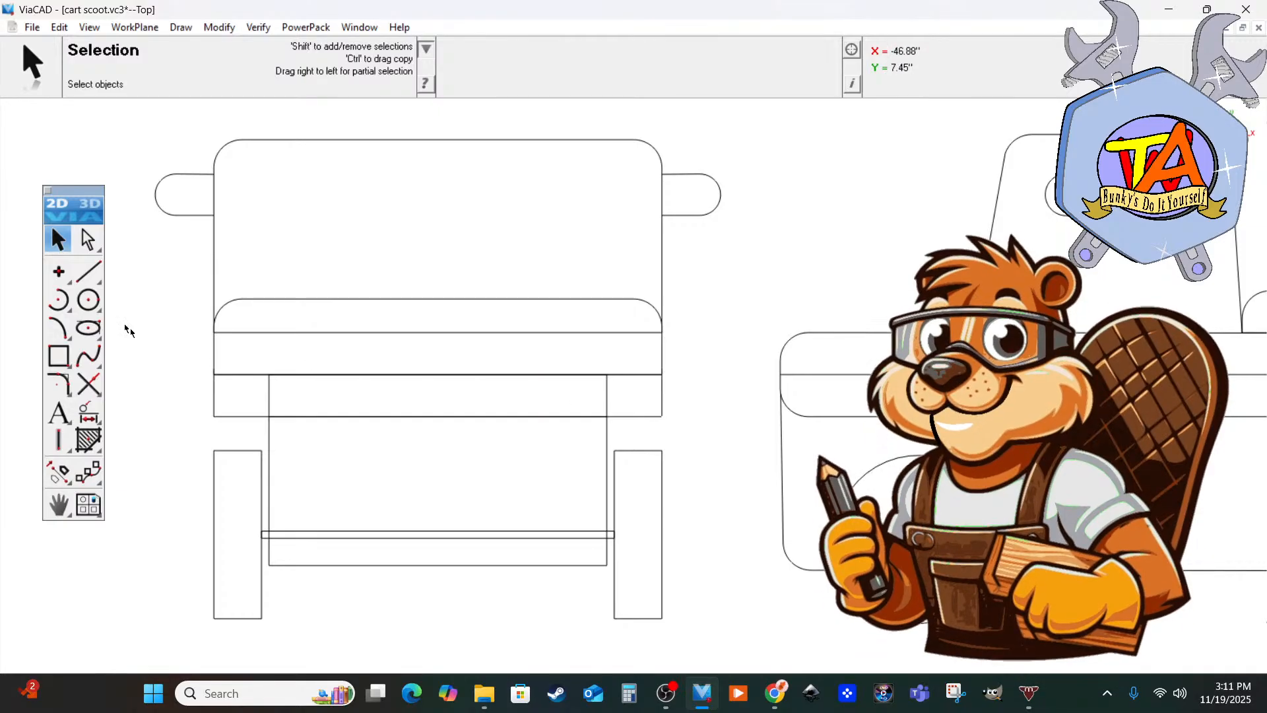
Fillet both lower corners of the copied band in the front view with a 0.50" radius.
click(60, 386)
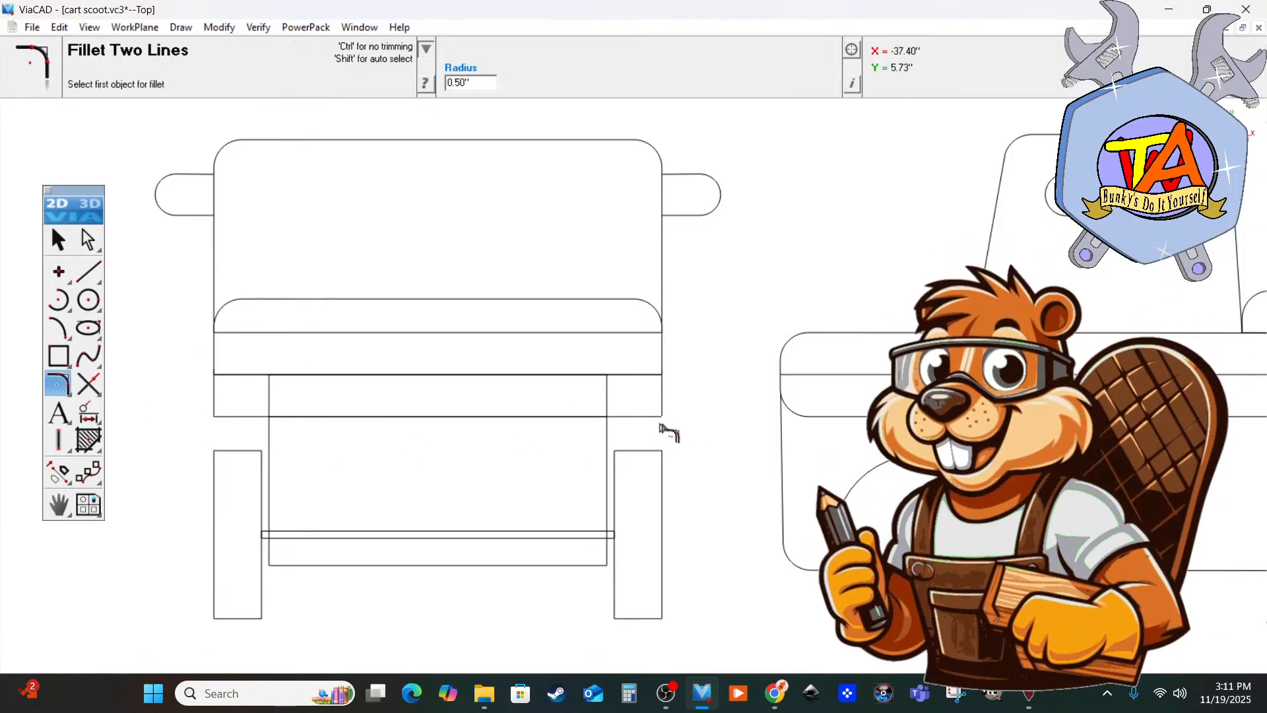
click(645, 416)
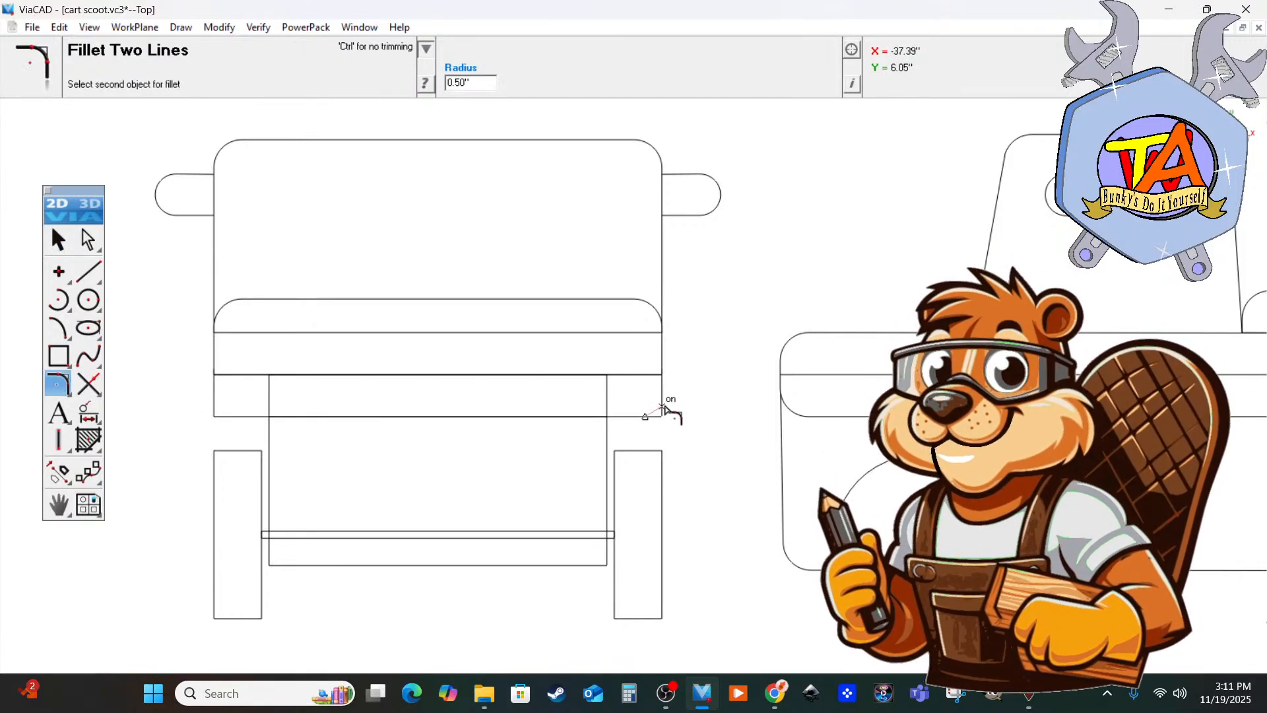
click(662, 404)
click(251, 416)
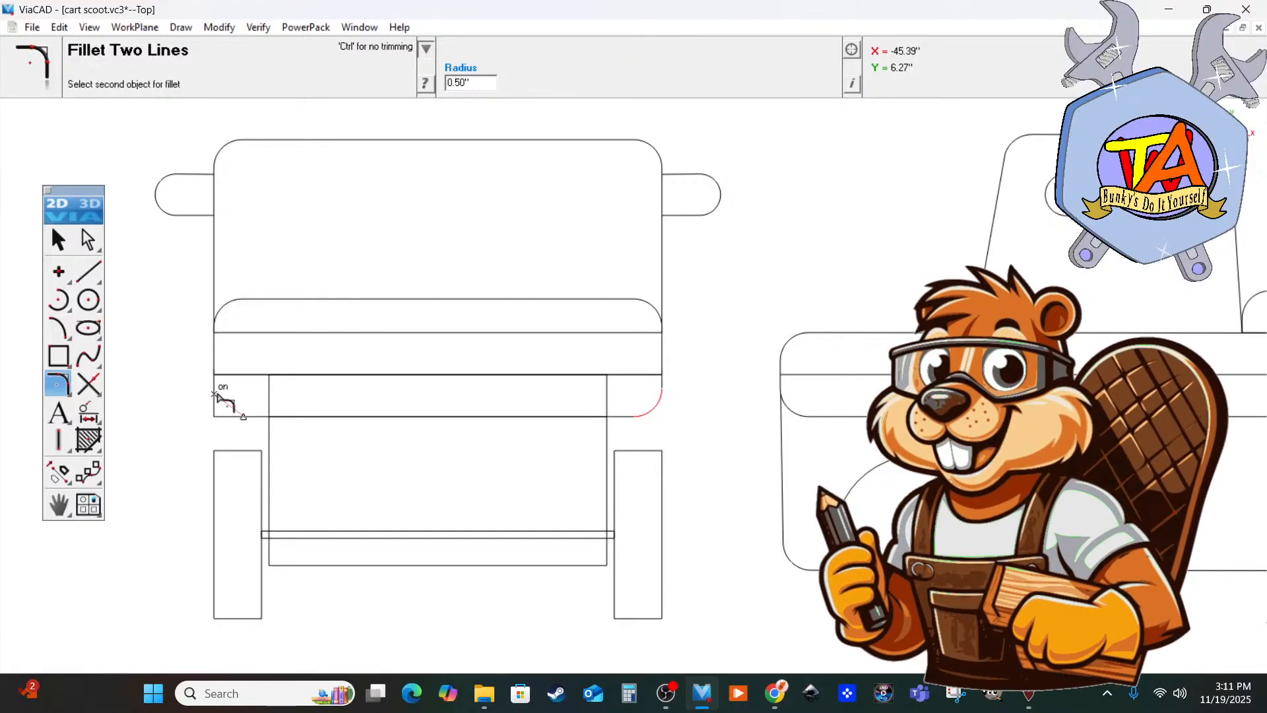
click(215, 399)
scroll(741, 339, down, 3)
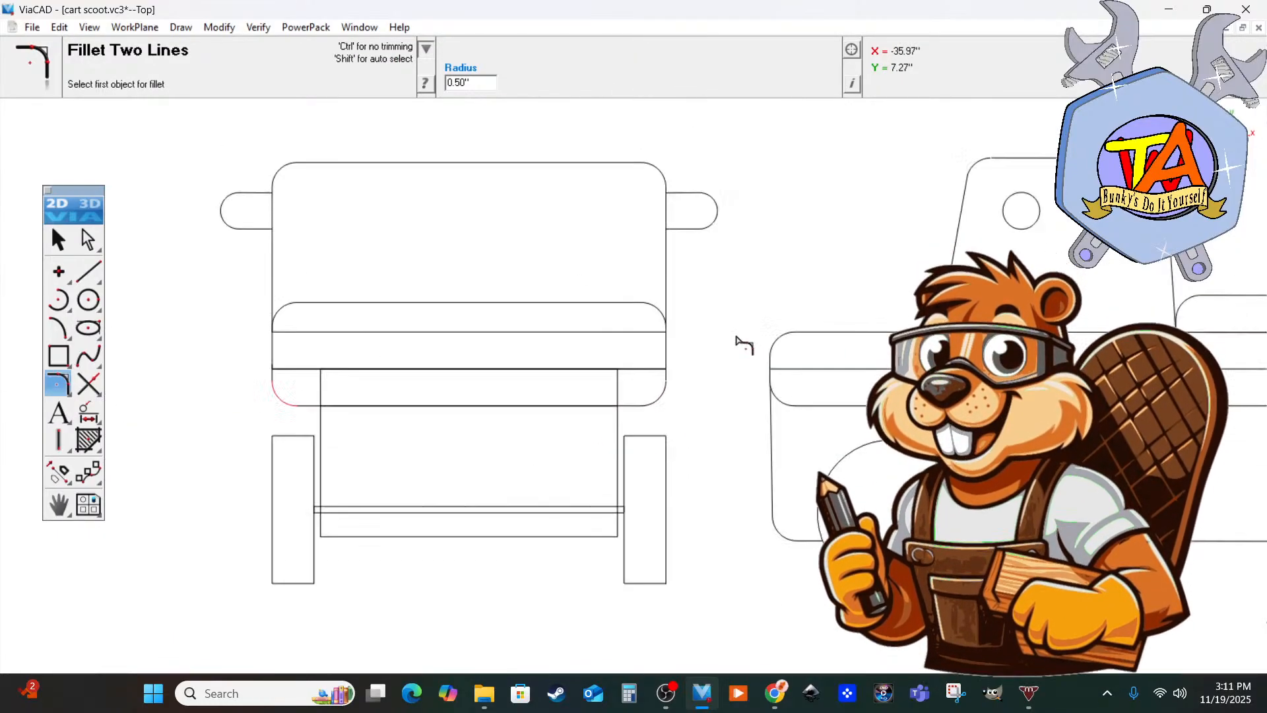
scroll(916, 321, up, 3)
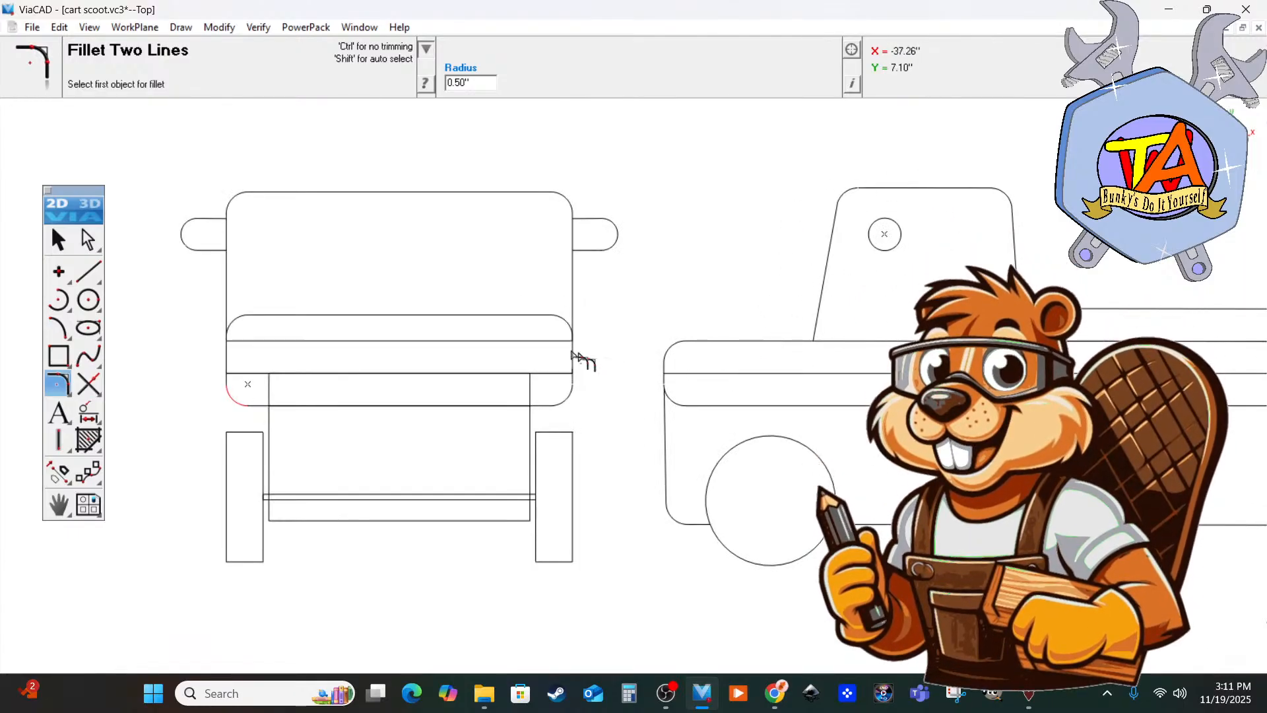
scroll(565, 363, down, 3)
scroll(360, 293, up, 2)
scroll(356, 291, up, 1)
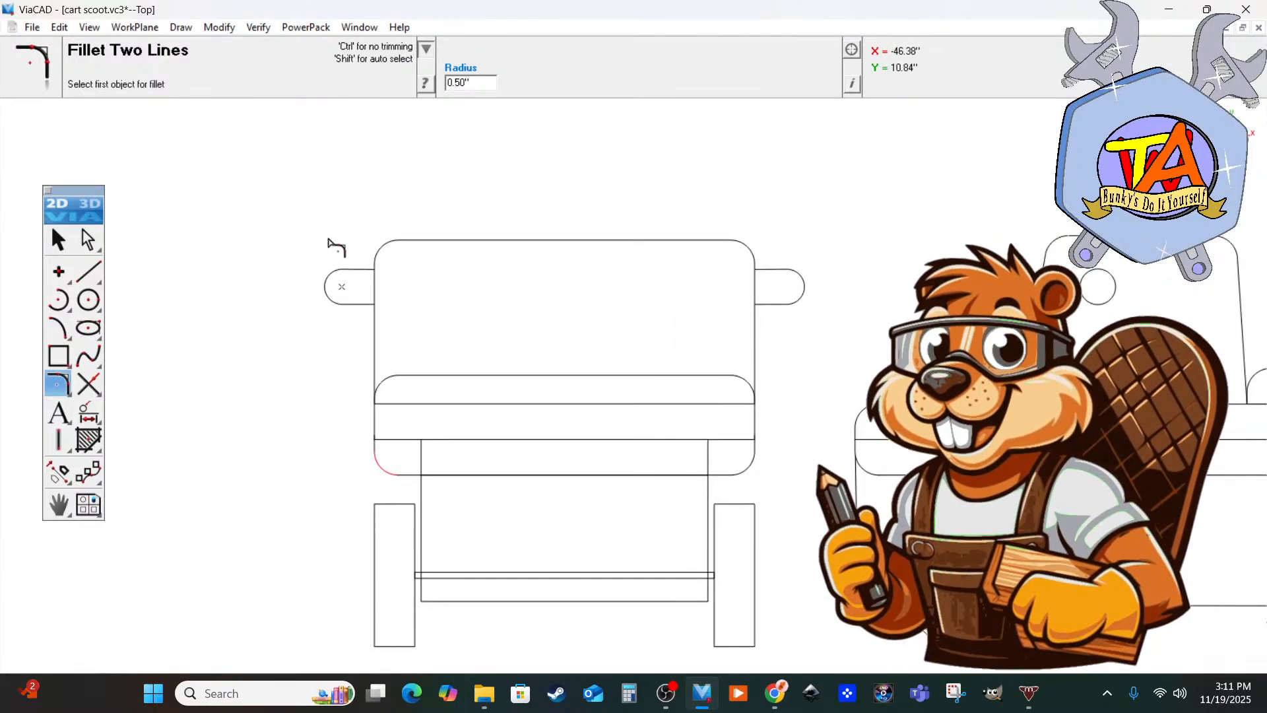
Move the front view's left handle, upper left corner arc and left side line inward to the inner end of the lower band's corner arc.
click(58, 240)
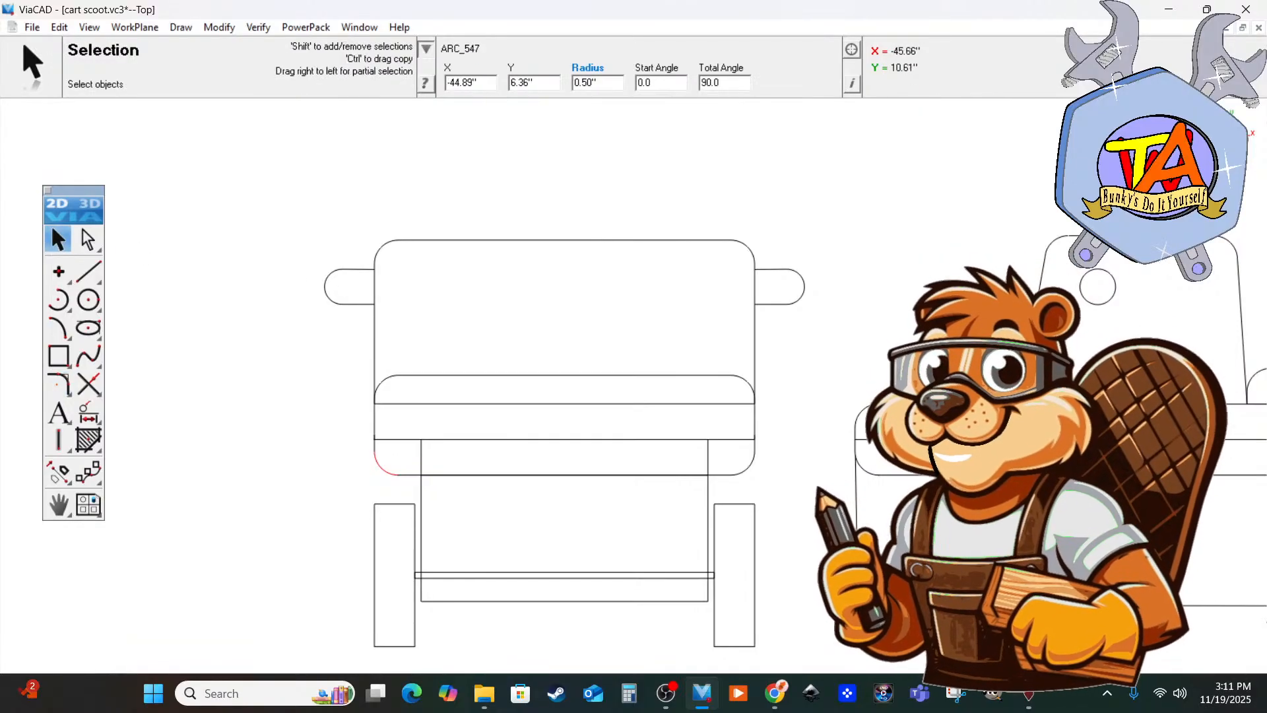
shift+click(374, 349)
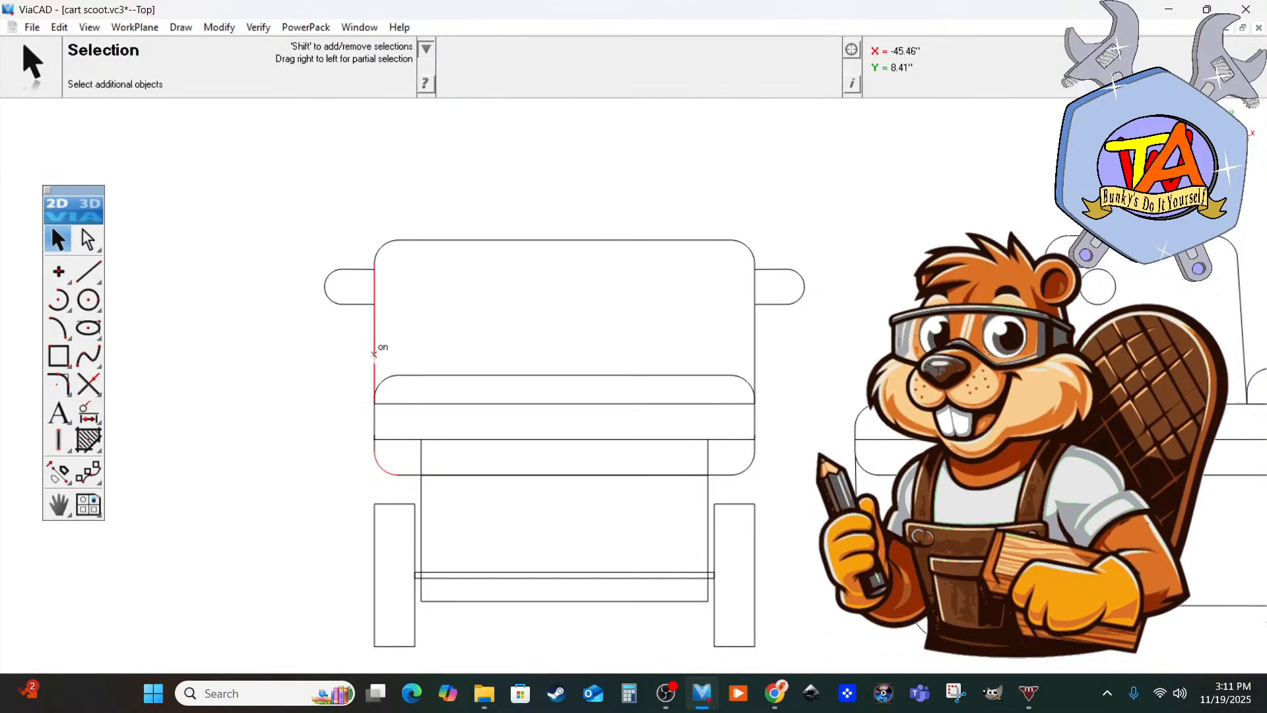
drag(299, 241, 394, 330)
drag(289, 200, 430, 396)
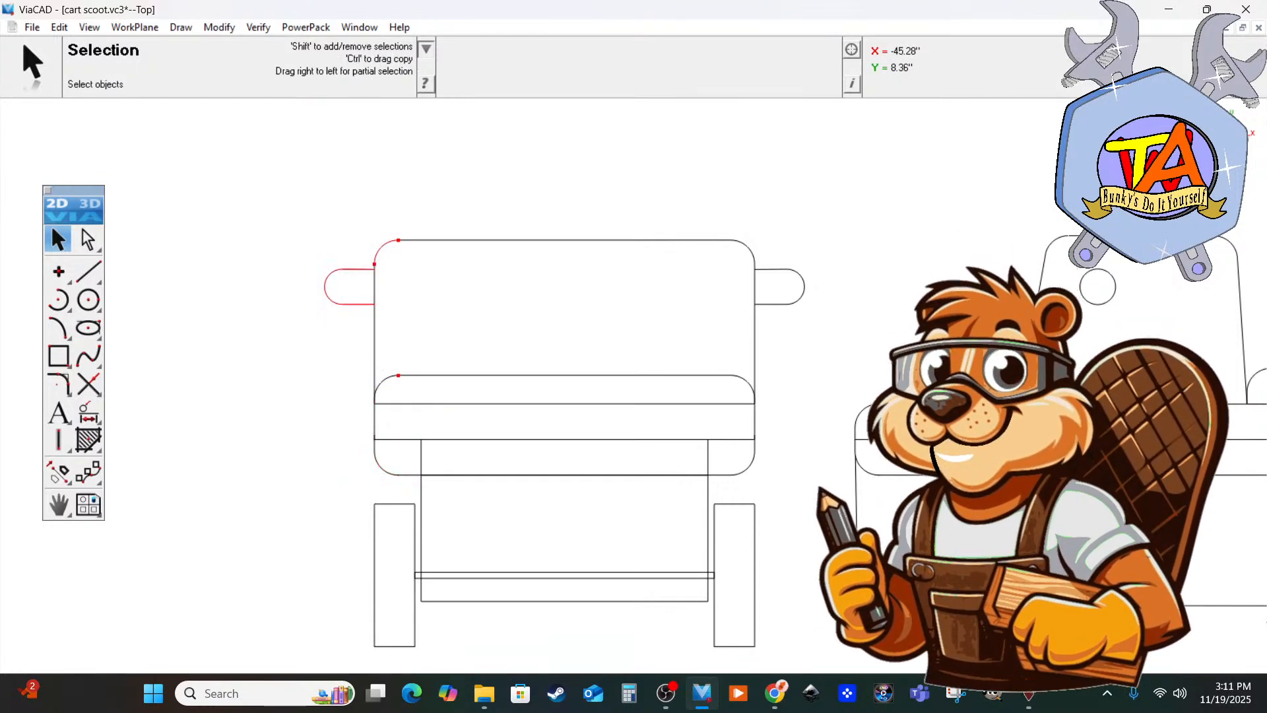
click(374, 357)
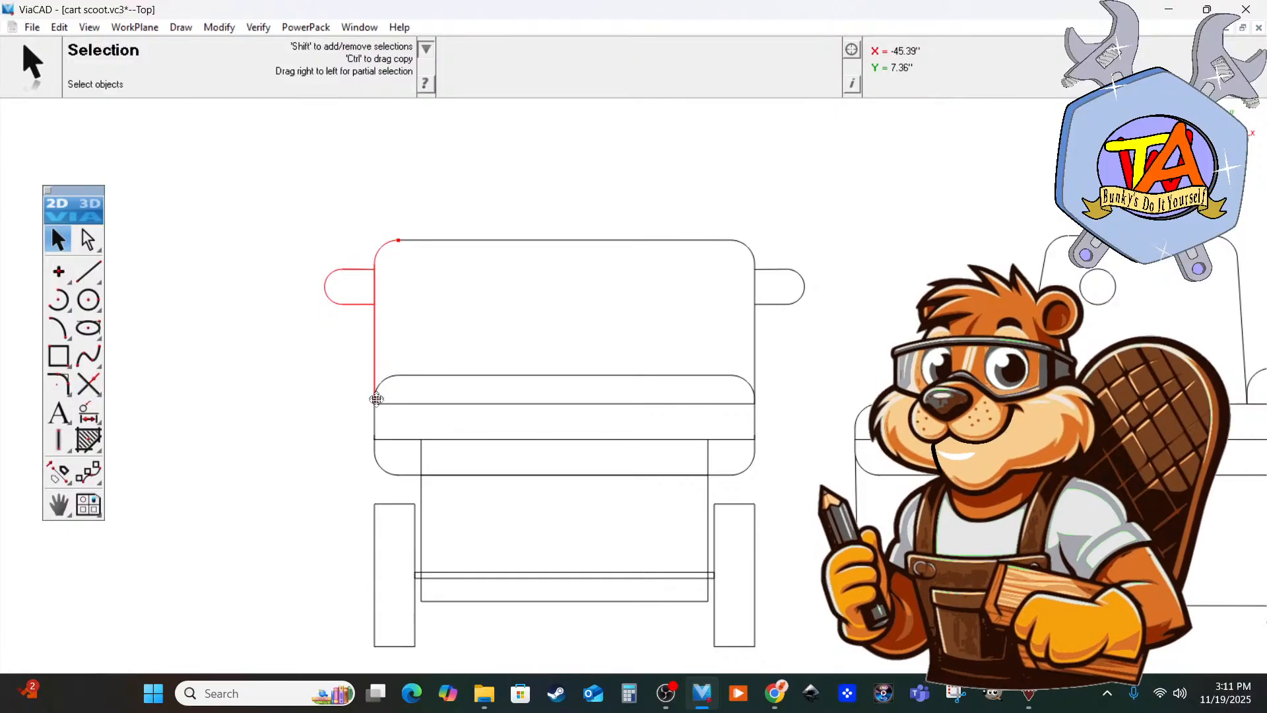
drag(374, 404, 396, 405)
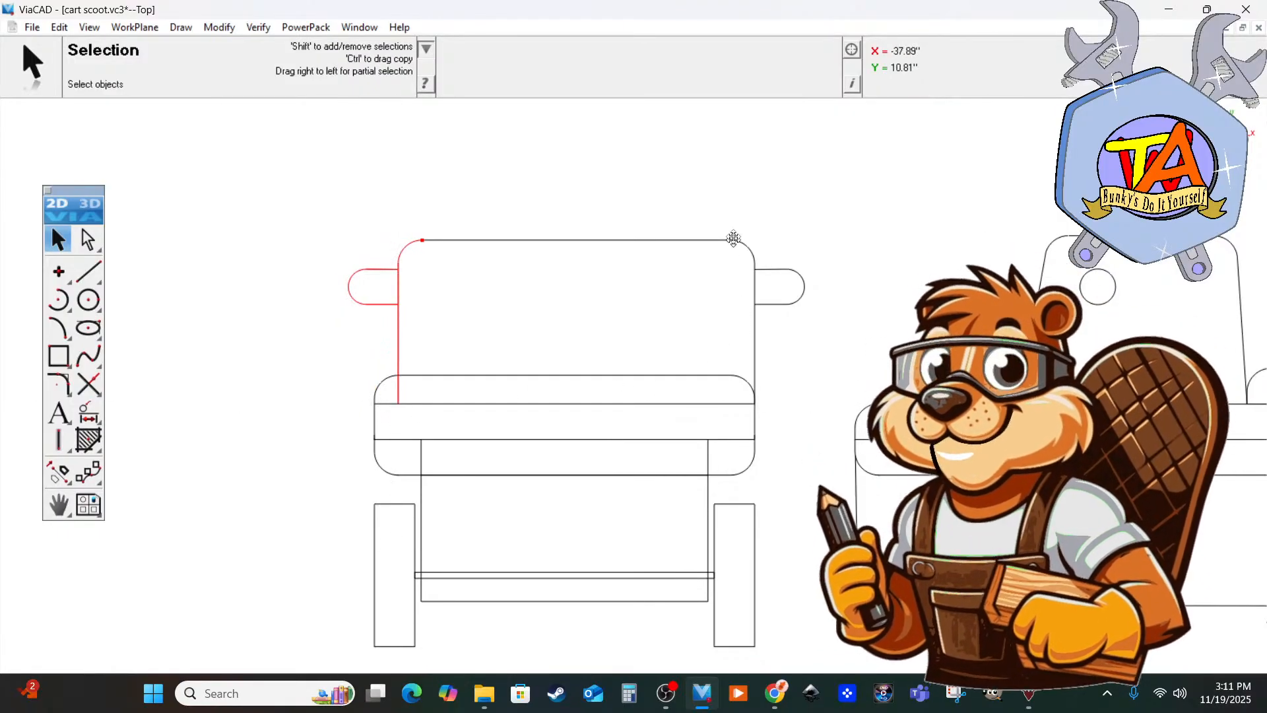
Move the front view's right handle, upper right corner arc and right side line inward to the inner end of the band's corner arc.
drag(722, 226, 816, 400)
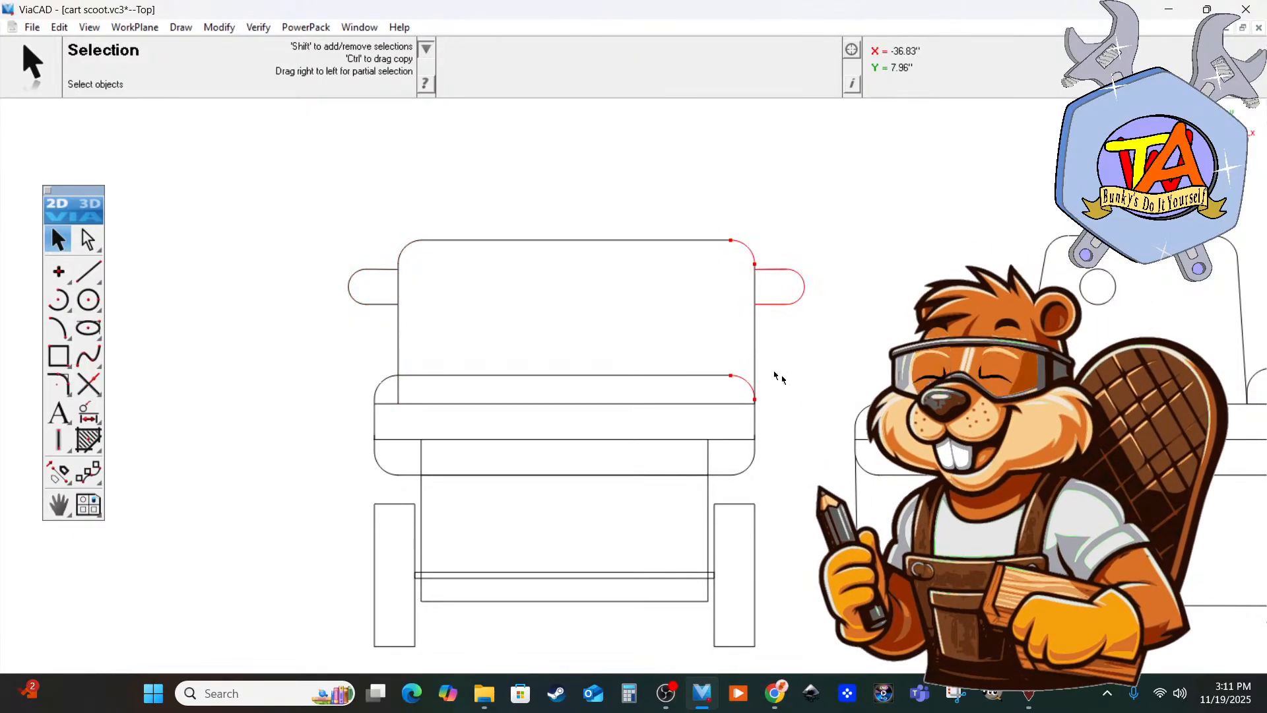
shift+click(756, 350)
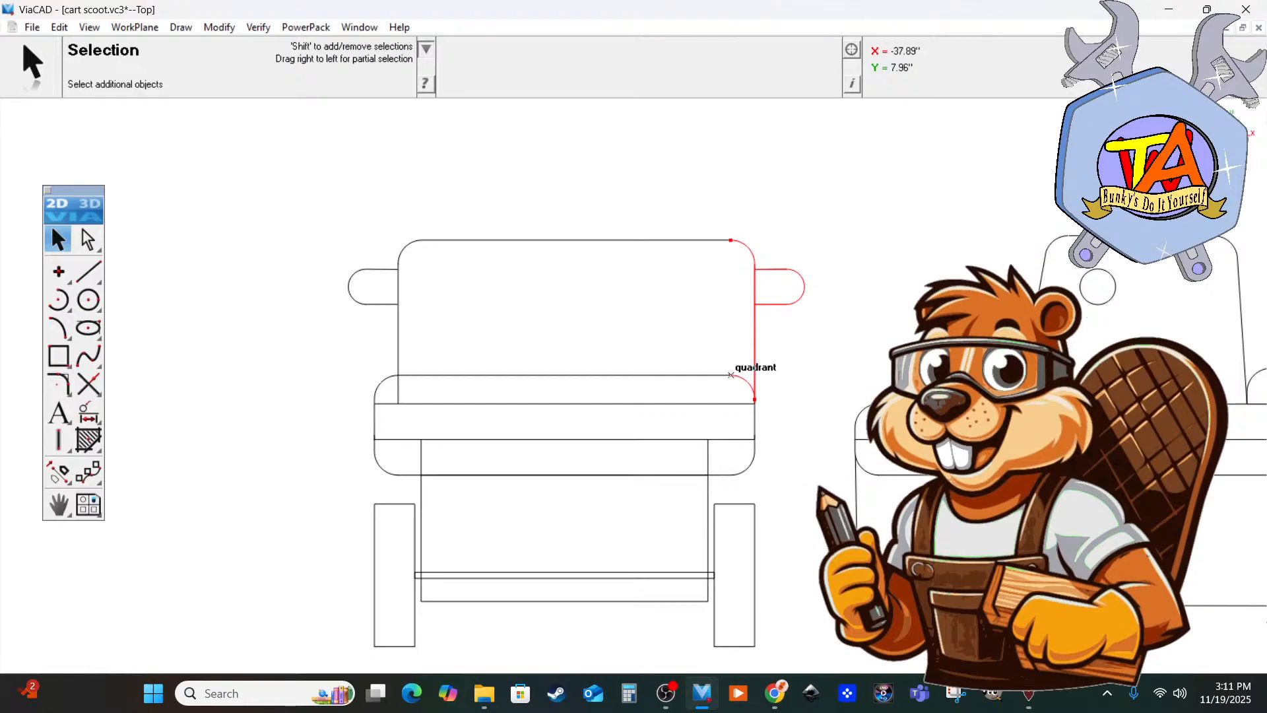
shift+click(757, 390)
shift+click(719, 376)
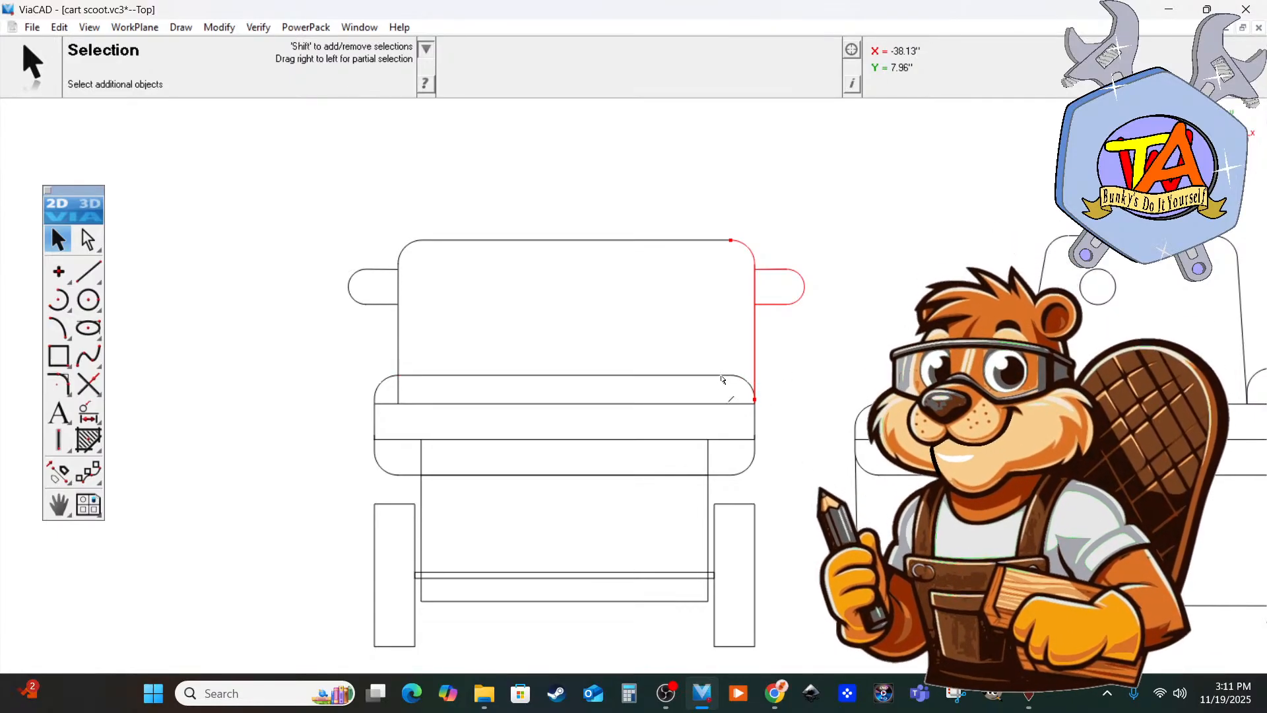
scroll(749, 406, up, 3)
scroll(749, 405, up, 3)
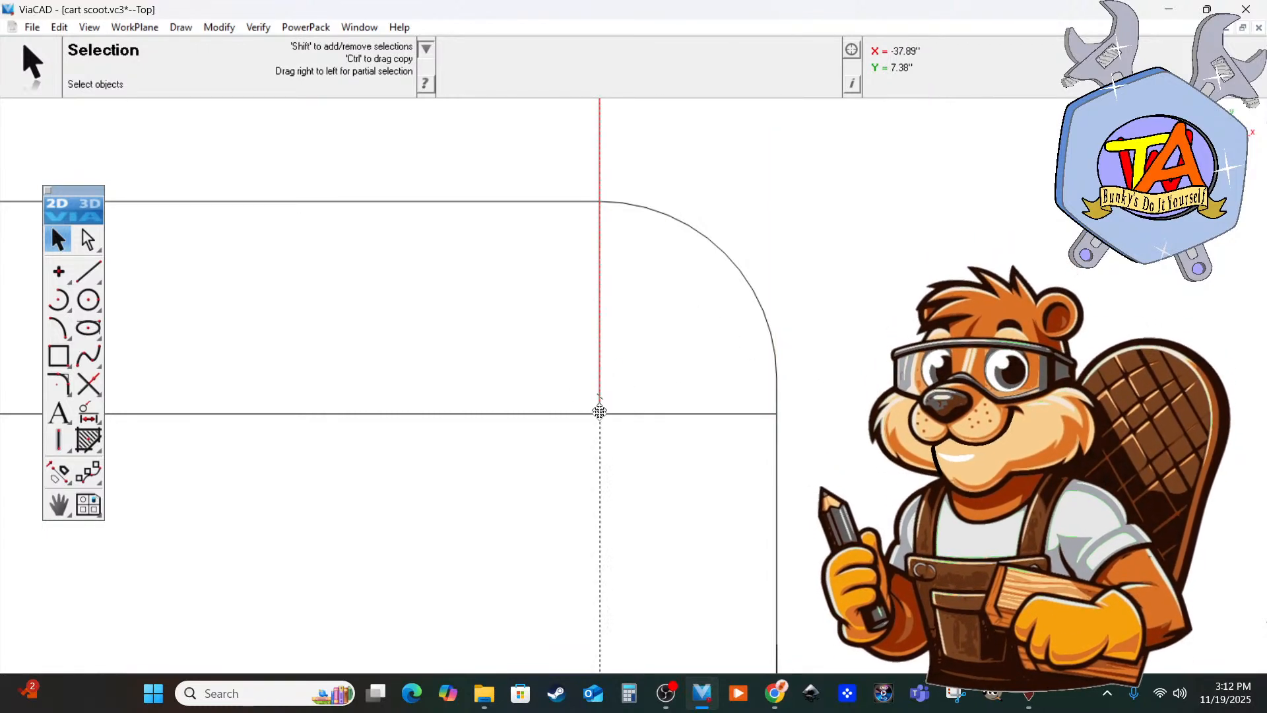
scroll(600, 414, down, 3)
scroll(601, 415, down, 3)
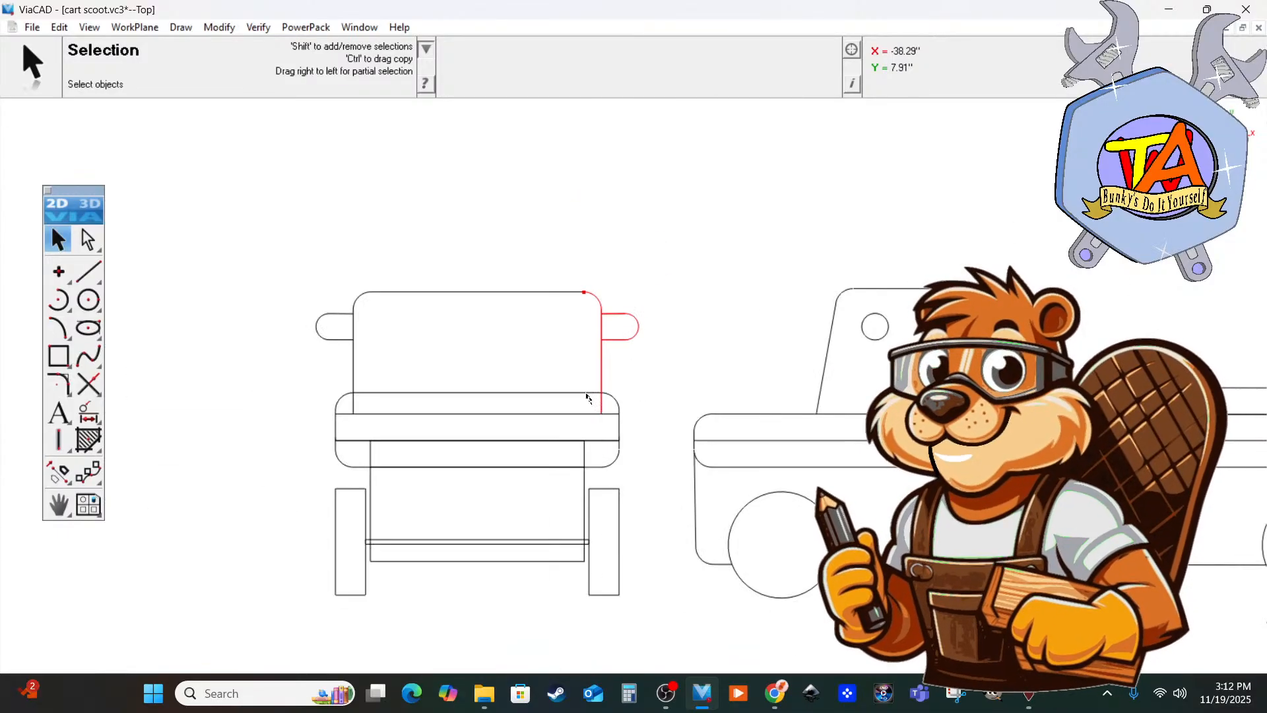
Shorten the lower ends of the upper body's two side lines to the top edge of the rounded band in the front view.
ctrl+scroll(537, 396, down, 3)
ctrl+scroll(411, 345, up, 4)
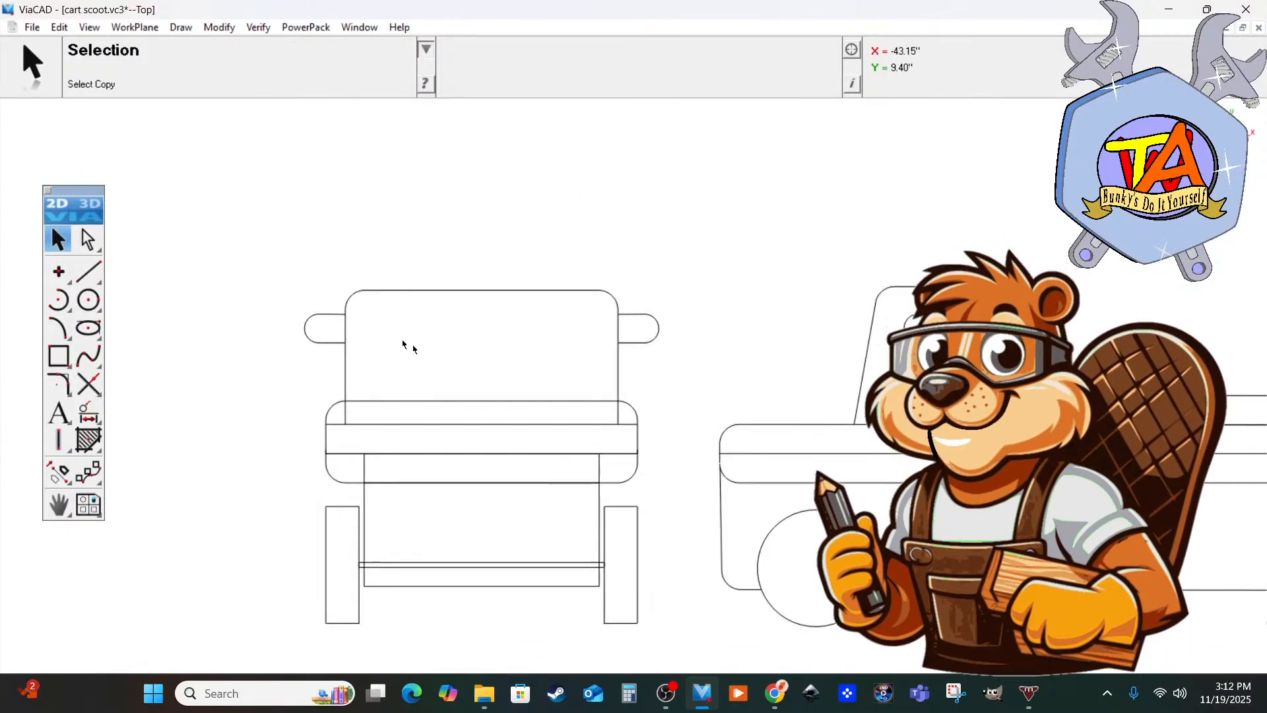
scroll(344, 324, up, 1)
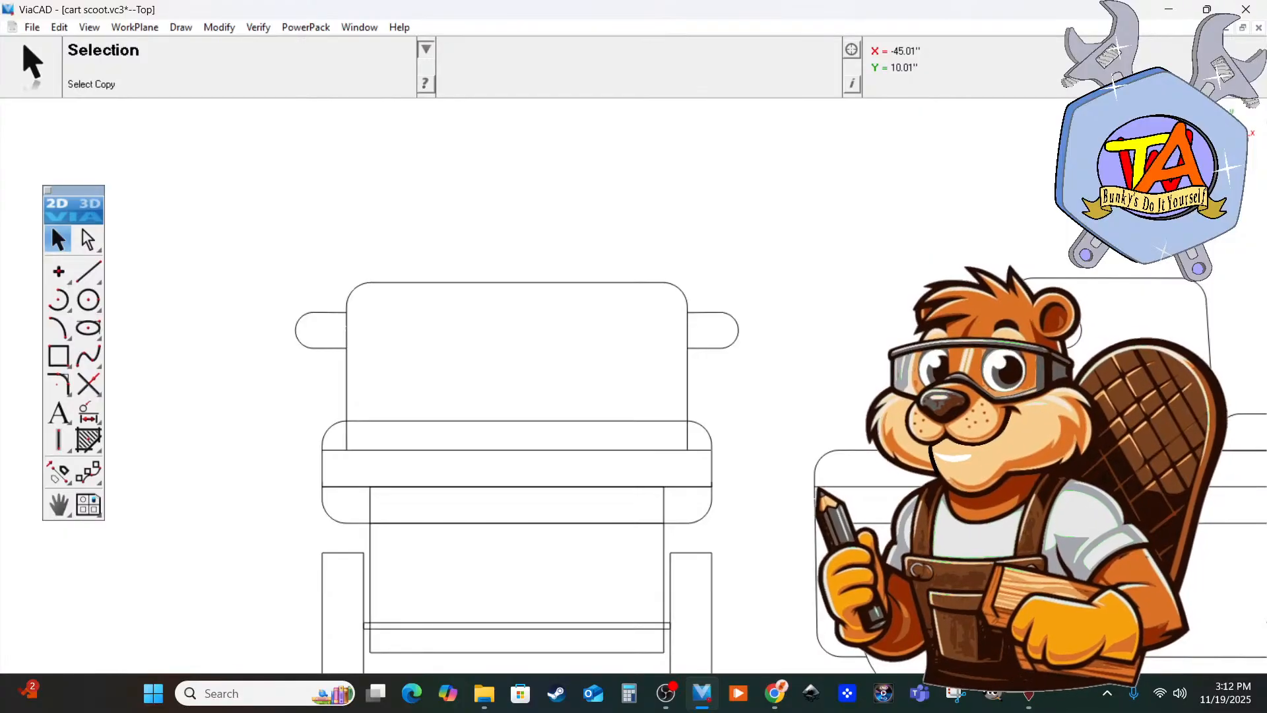
scroll(341, 322, up, 1)
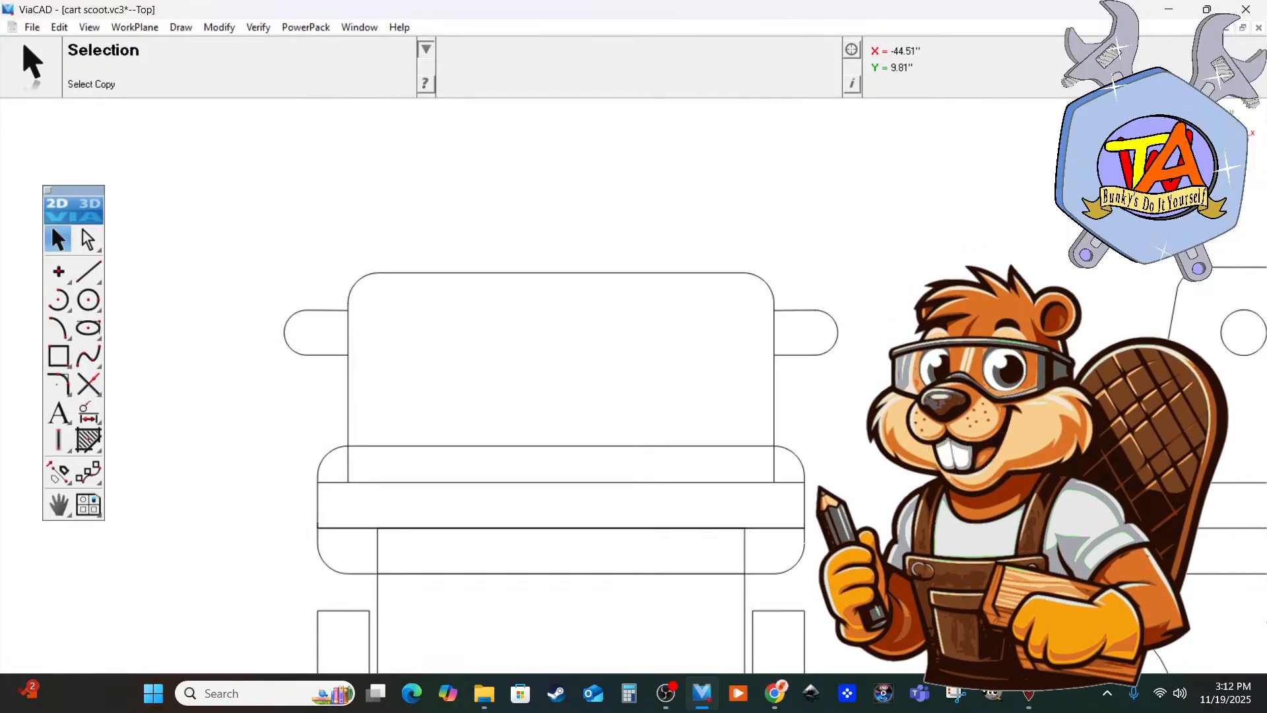
scroll(371, 334, down, 4)
scroll(376, 392, up, 6)
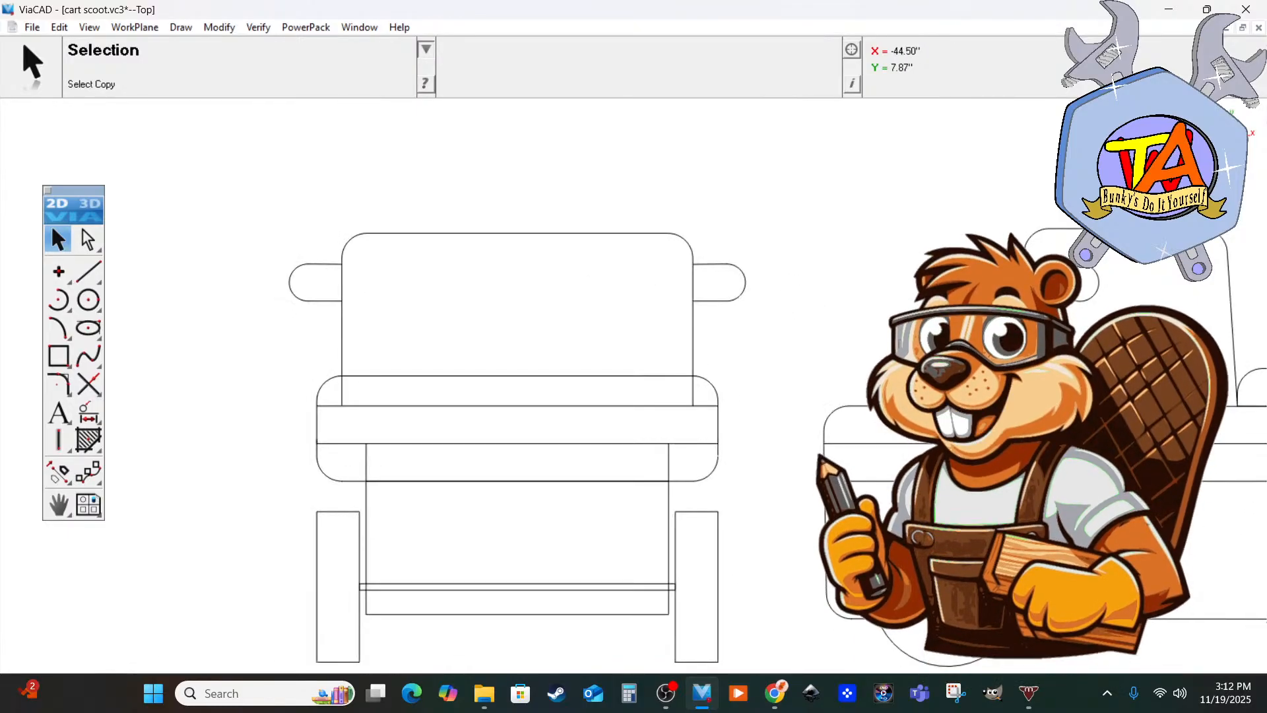
drag(317, 403, 328, 357)
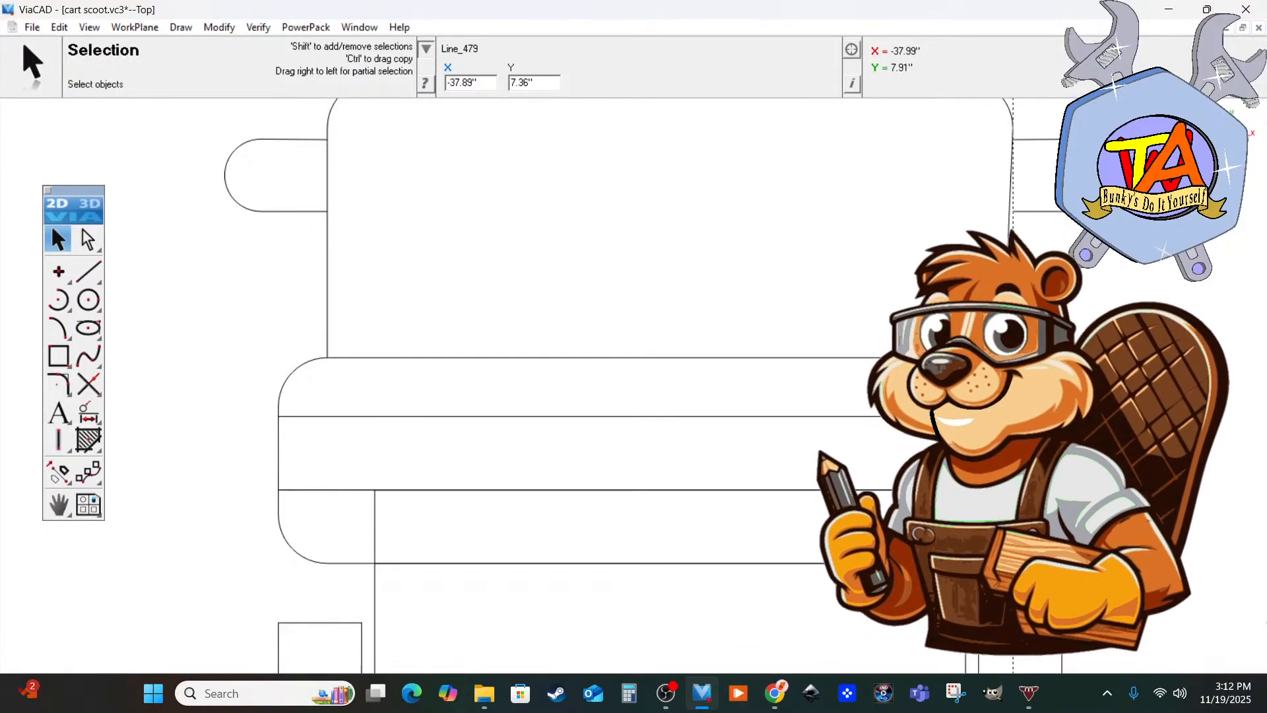
scroll(974, 432, down, 8)
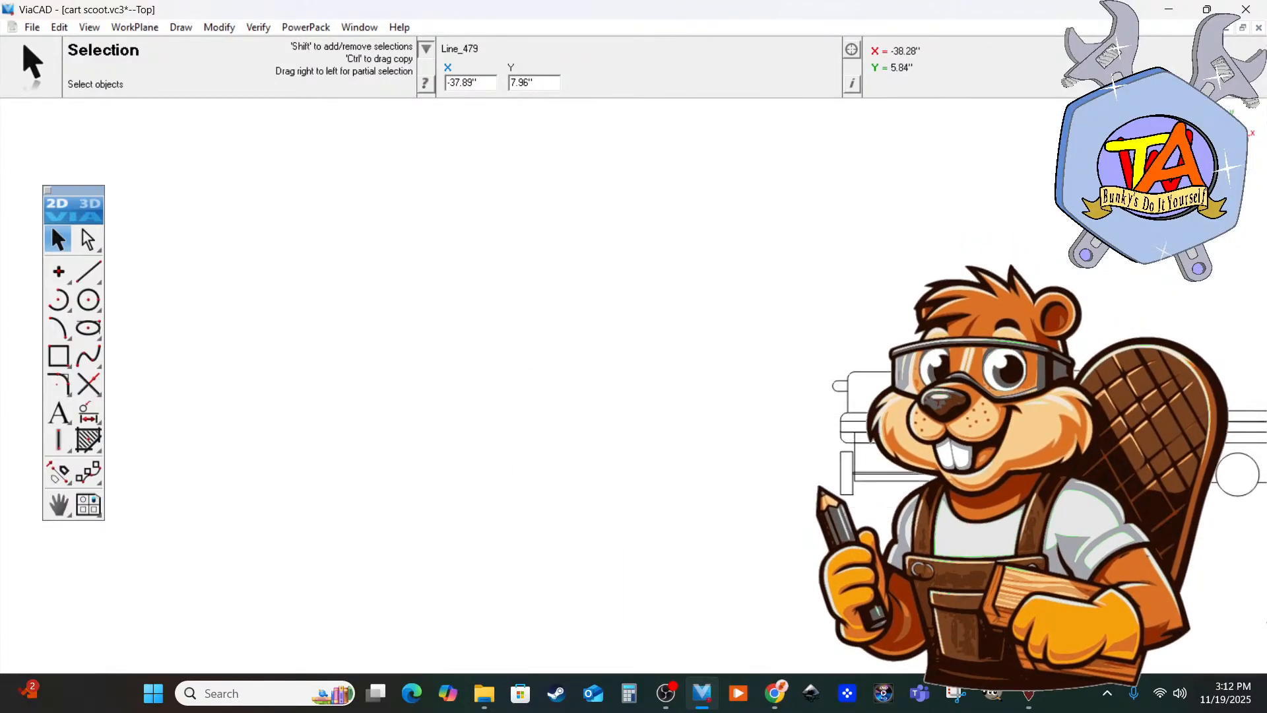
scroll(995, 455, up, 2)
scroll(1001, 430, down, 3)
scroll(1122, 488, up, 3)
scroll(1098, 473, down, 3)
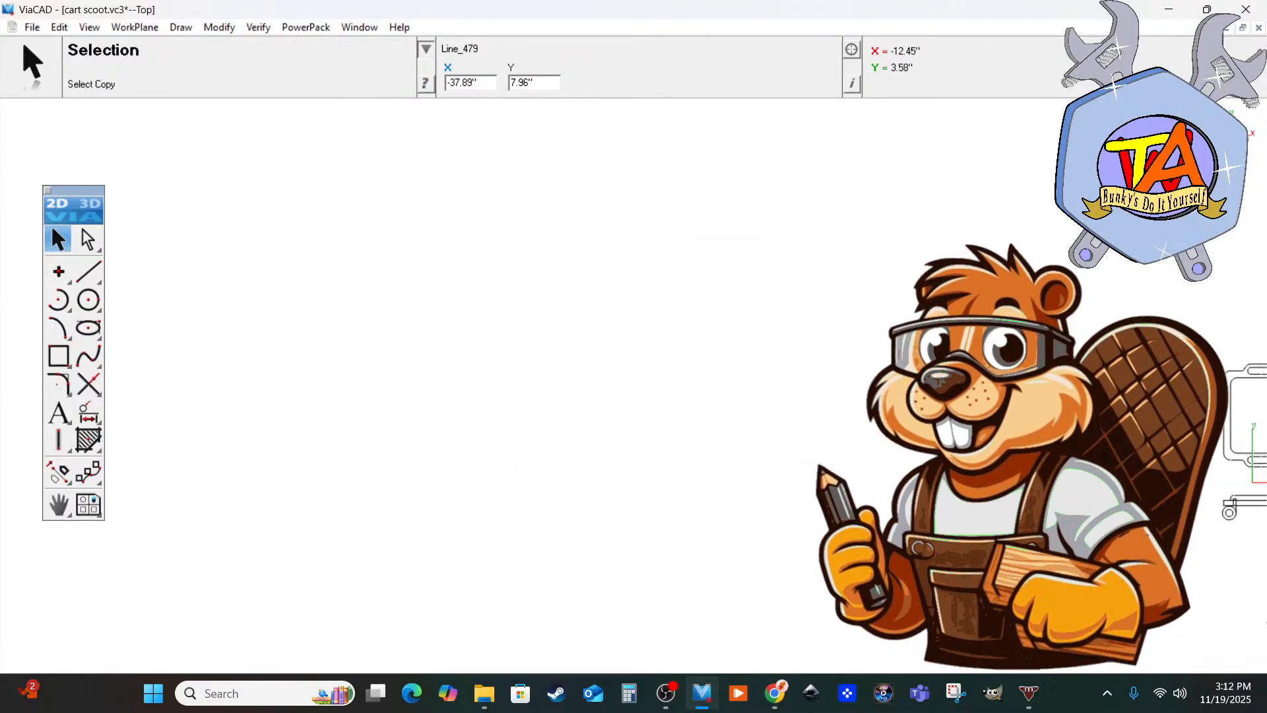
scroll(1108, 465, up, 4)
click(59, 300)
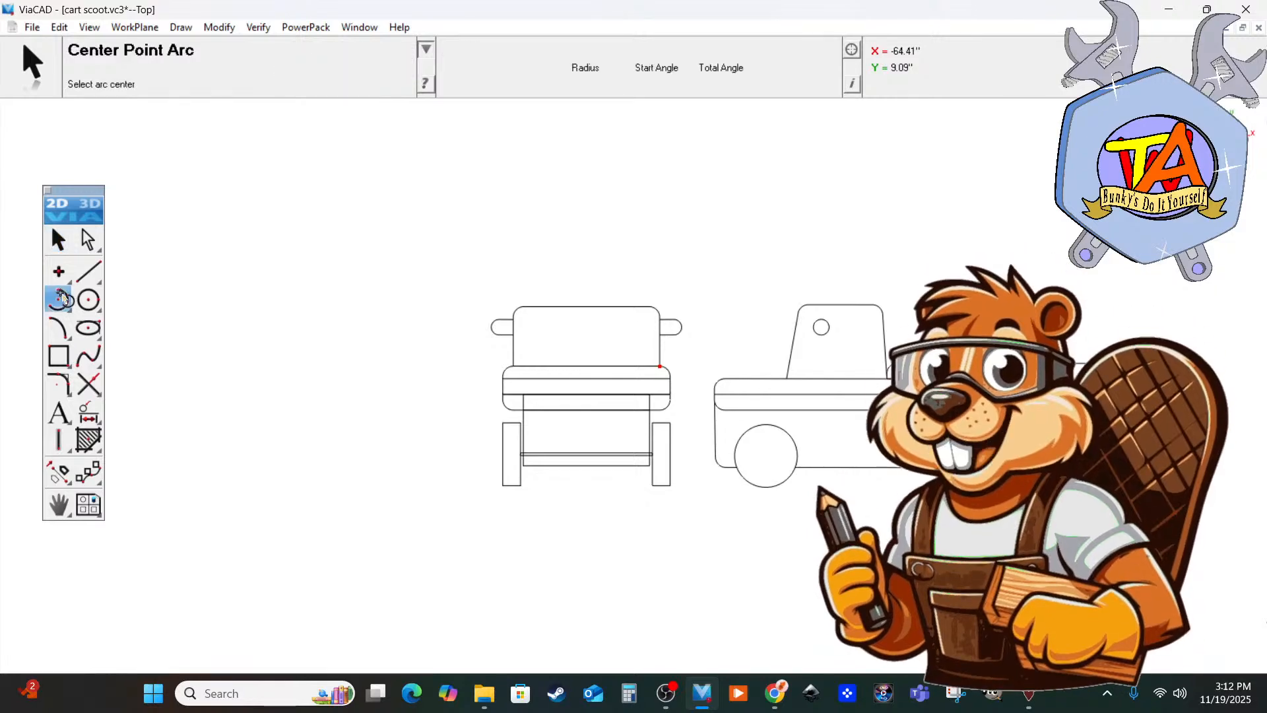
click(766, 456)
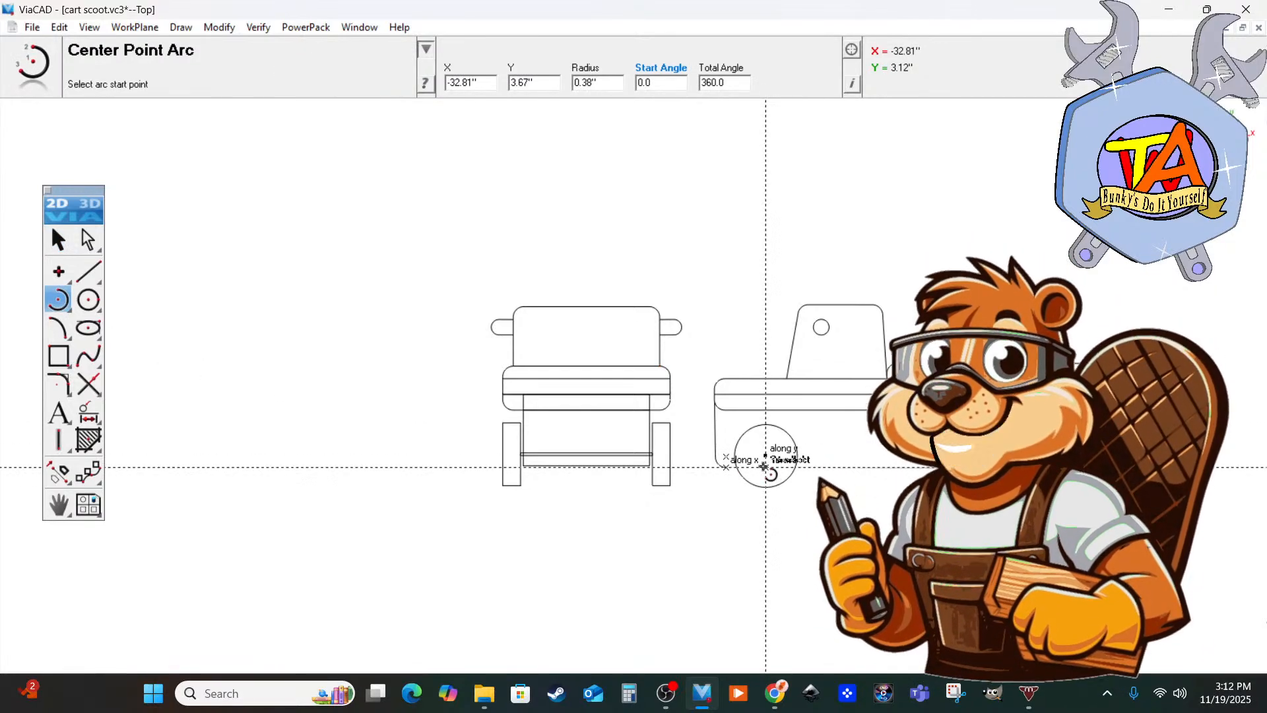
click(764, 465)
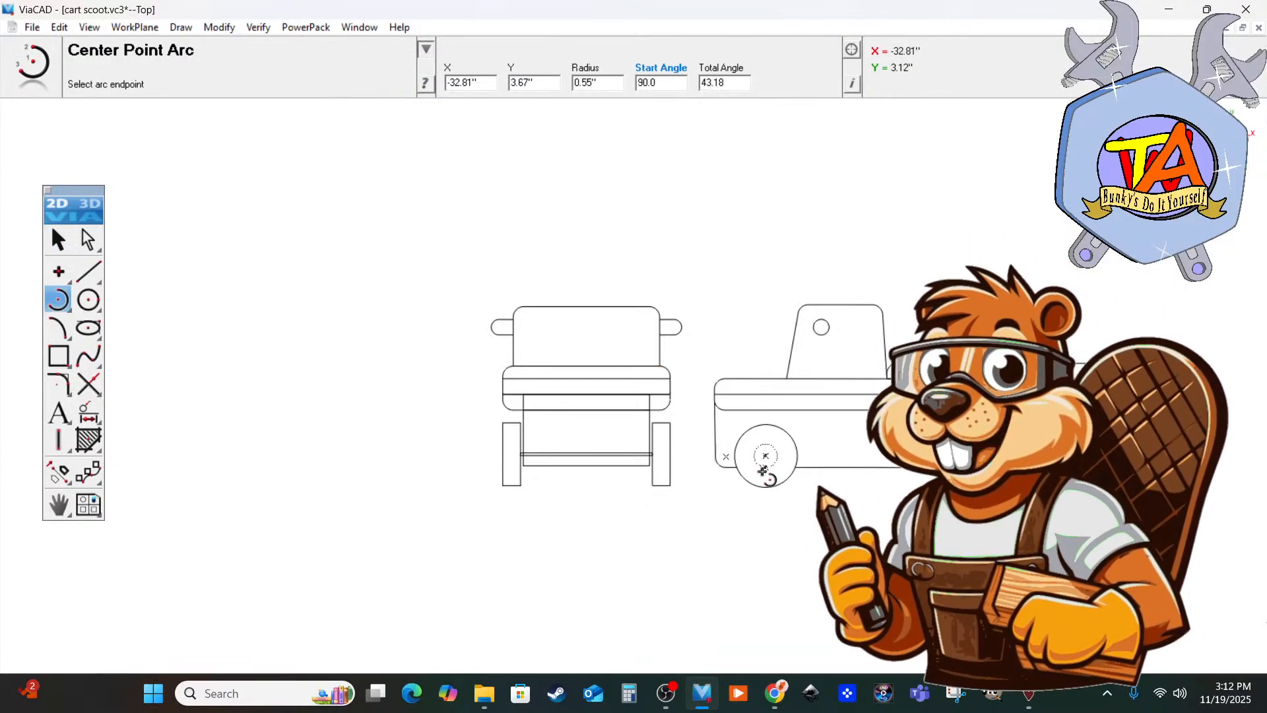
click(760, 463)
click(698, 399)
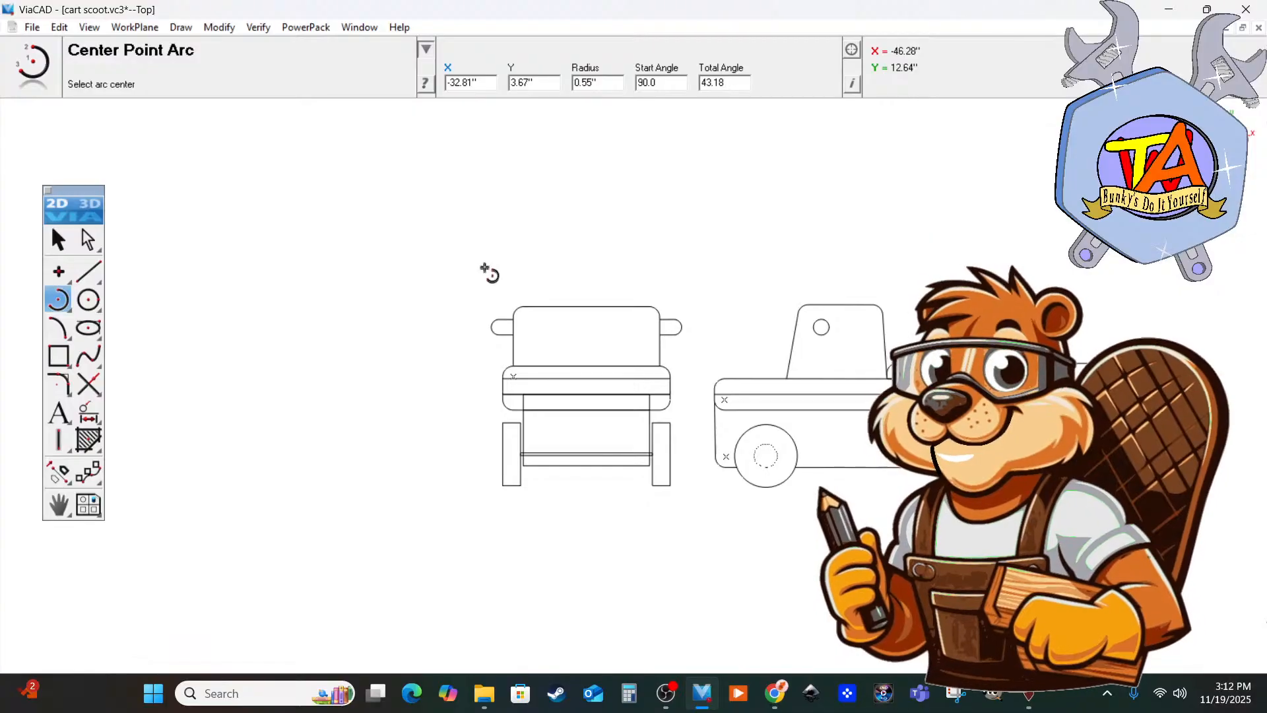
key(Escape)
key(Escape)
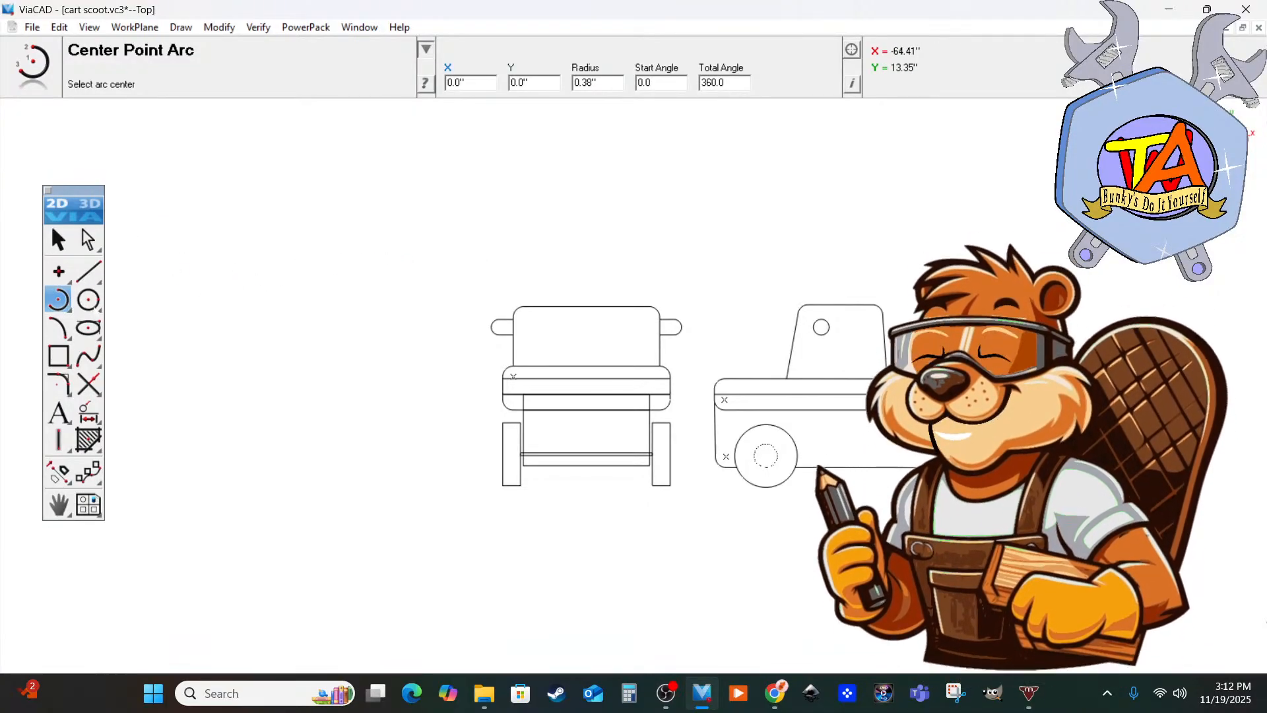
Draw a concentric hub circle about 0.59" in diameter at the center of the side view's cab-end wheel.
click(88, 299)
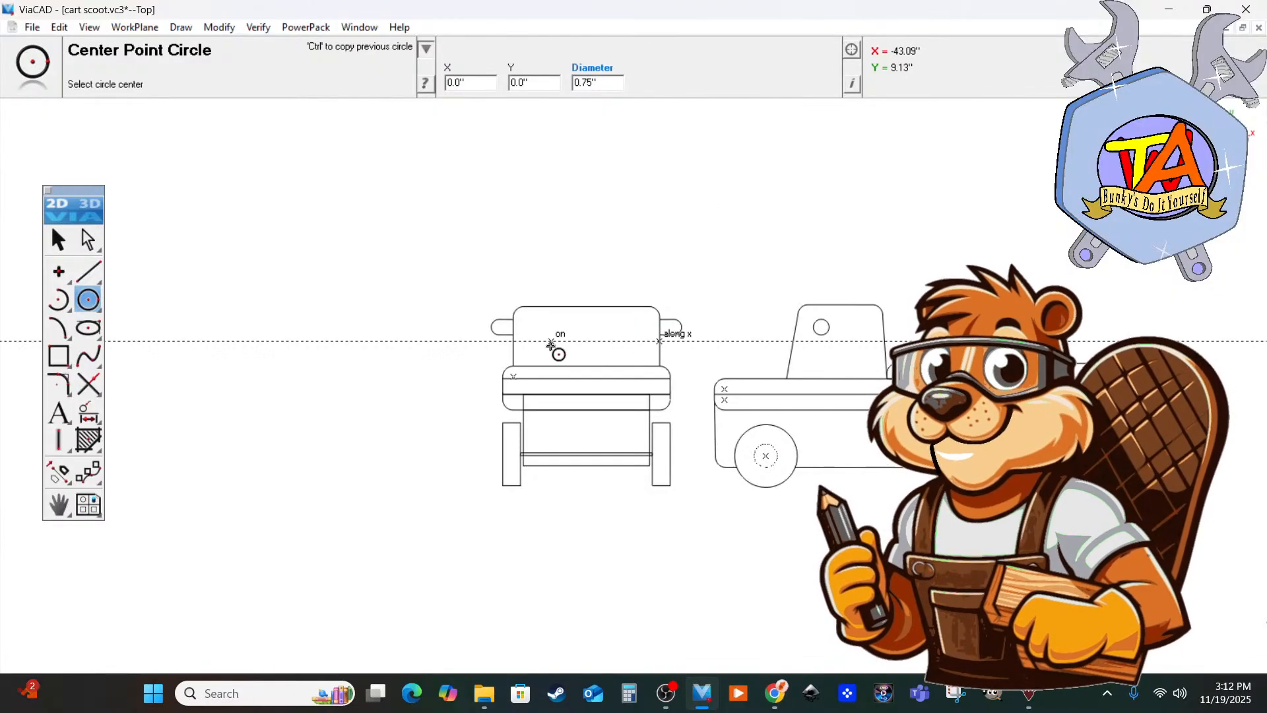
click(66, 239)
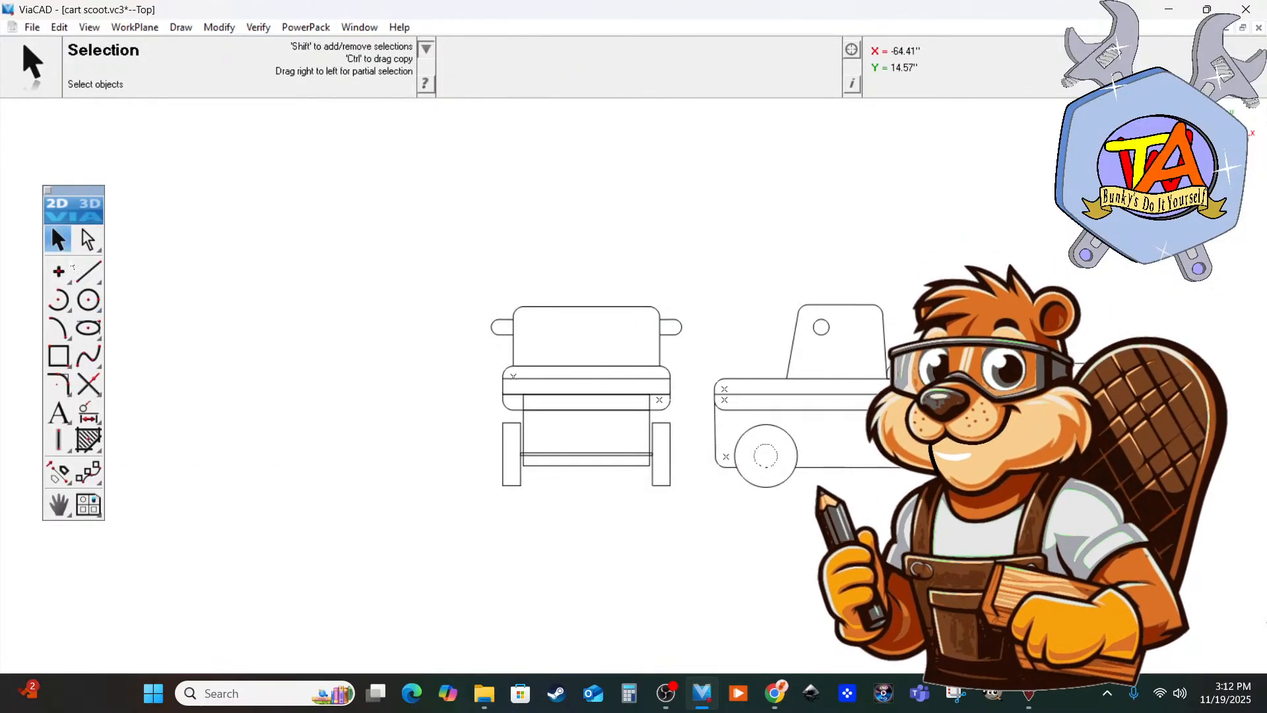
click(87, 298)
scroll(887, 488, up, 4)
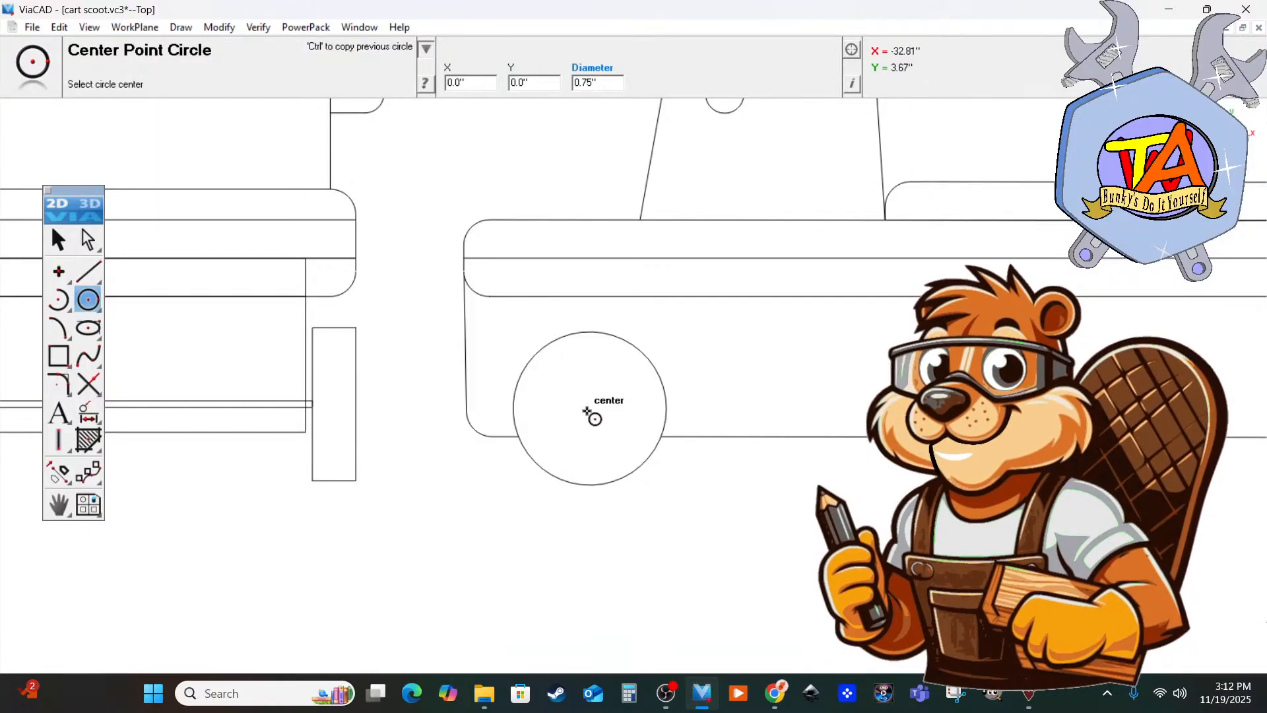
click(588, 412)
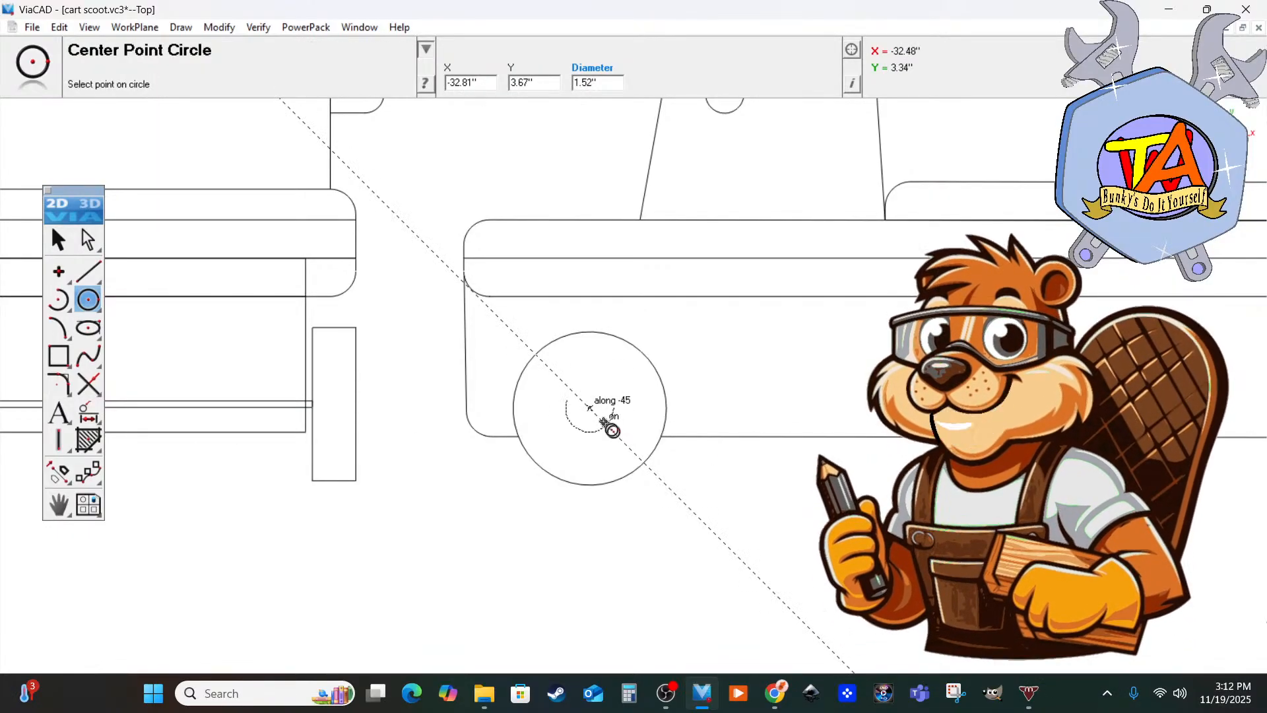
click(601, 420)
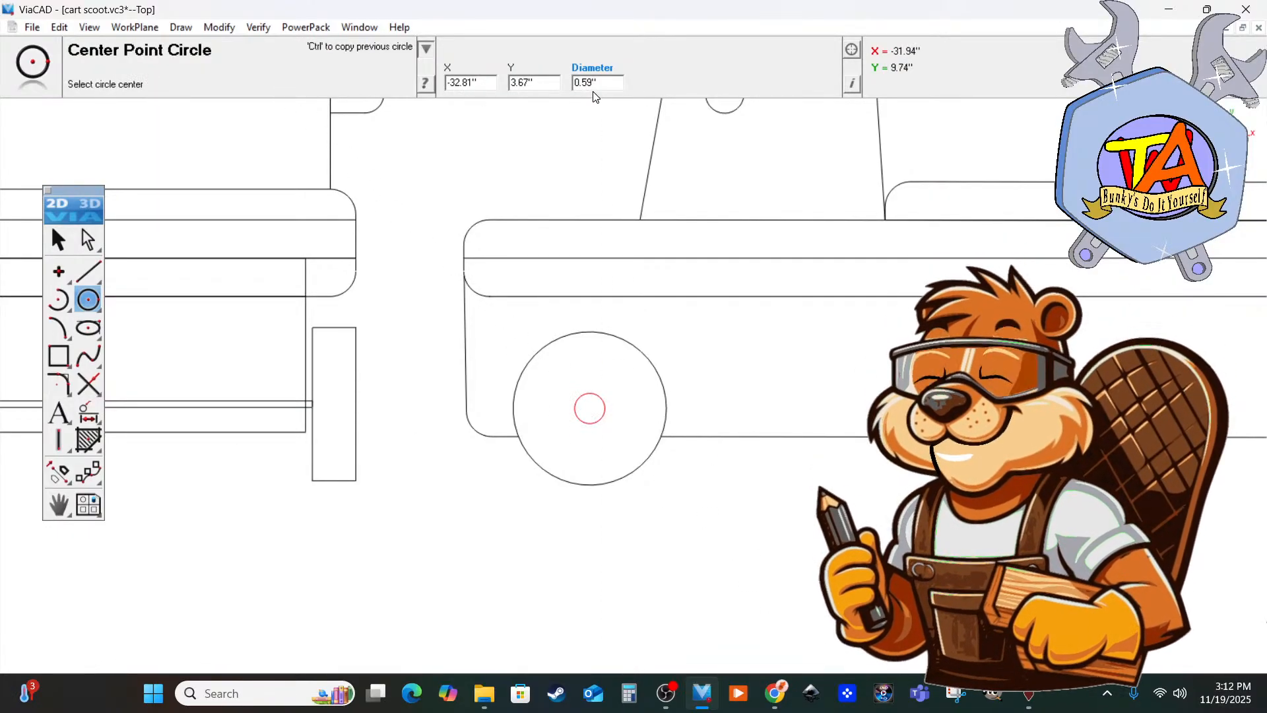
Draw a concentric hub circle about 0.82" in diameter at the center of the side view's rear wheel.
scroll(730, 356, down, 5)
scroll(846, 429, up, 2)
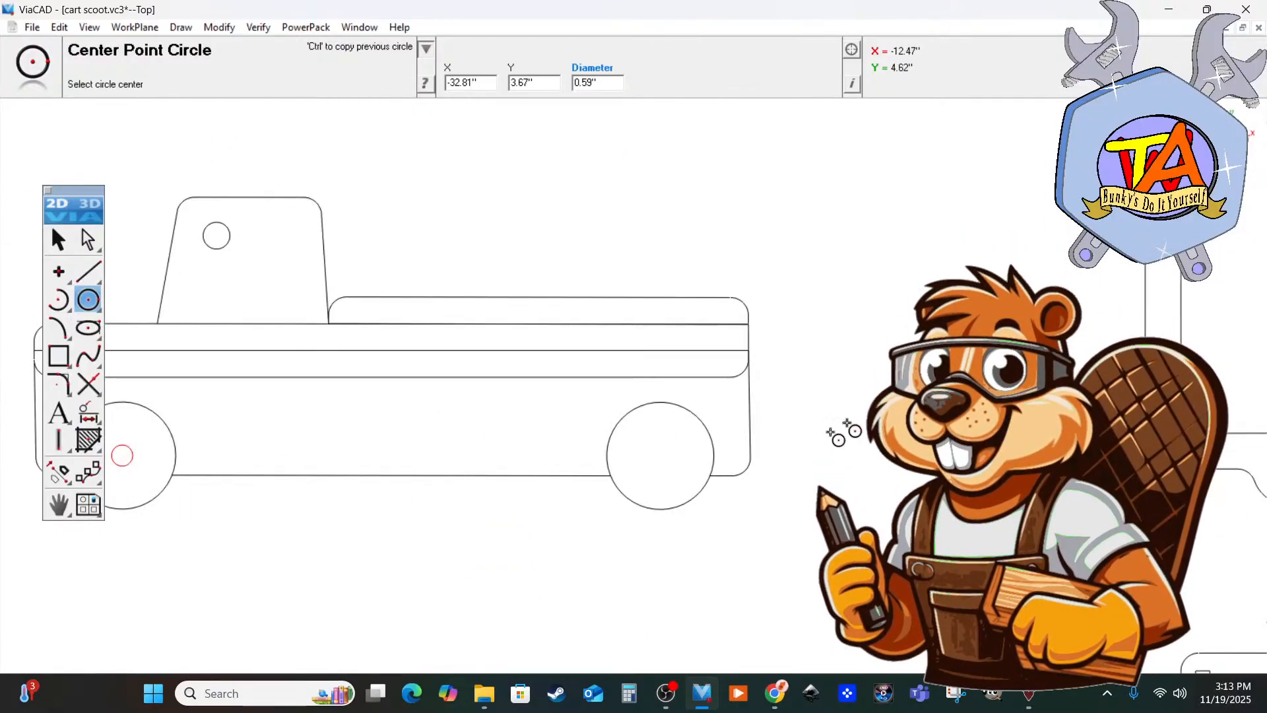
click(660, 455)
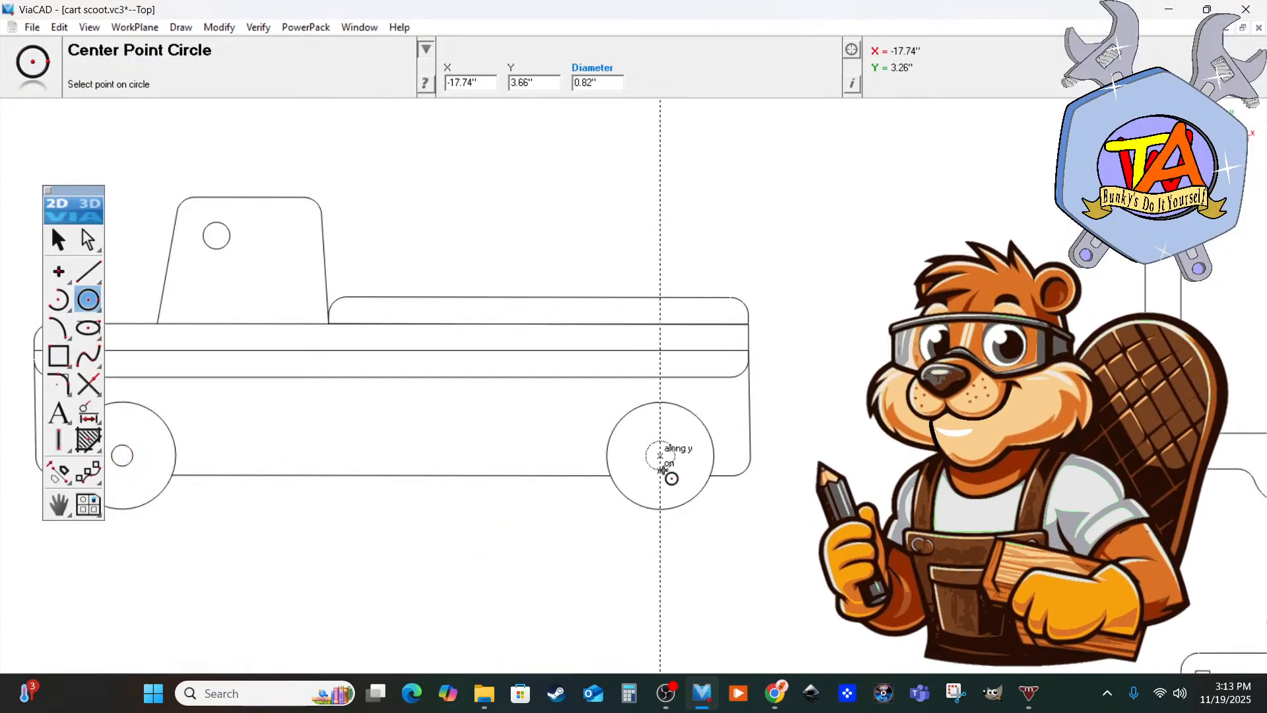
click(663, 470)
scroll(677, 491, down, 5)
scroll(340, 504, up, 1)
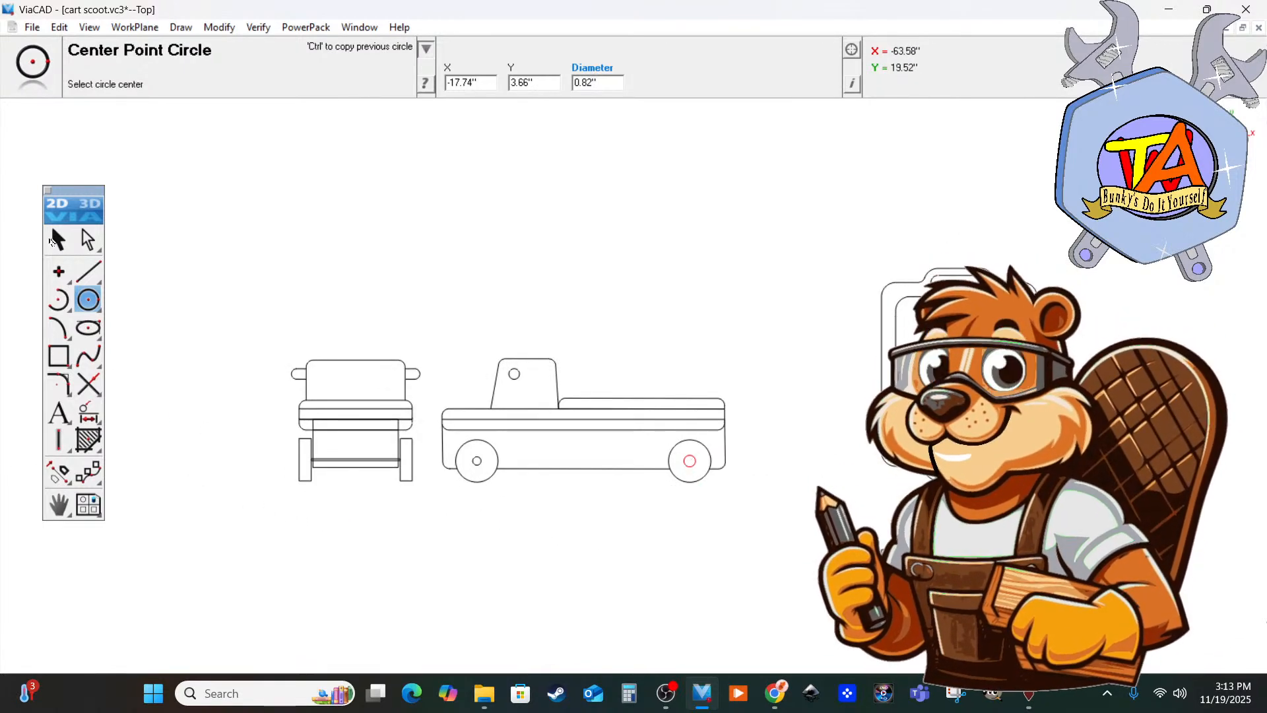
Measure the side view's body length, its height from cab top to underside, and the front view's band width with trial lines.
click(55, 240)
scroll(526, 526, up, 1)
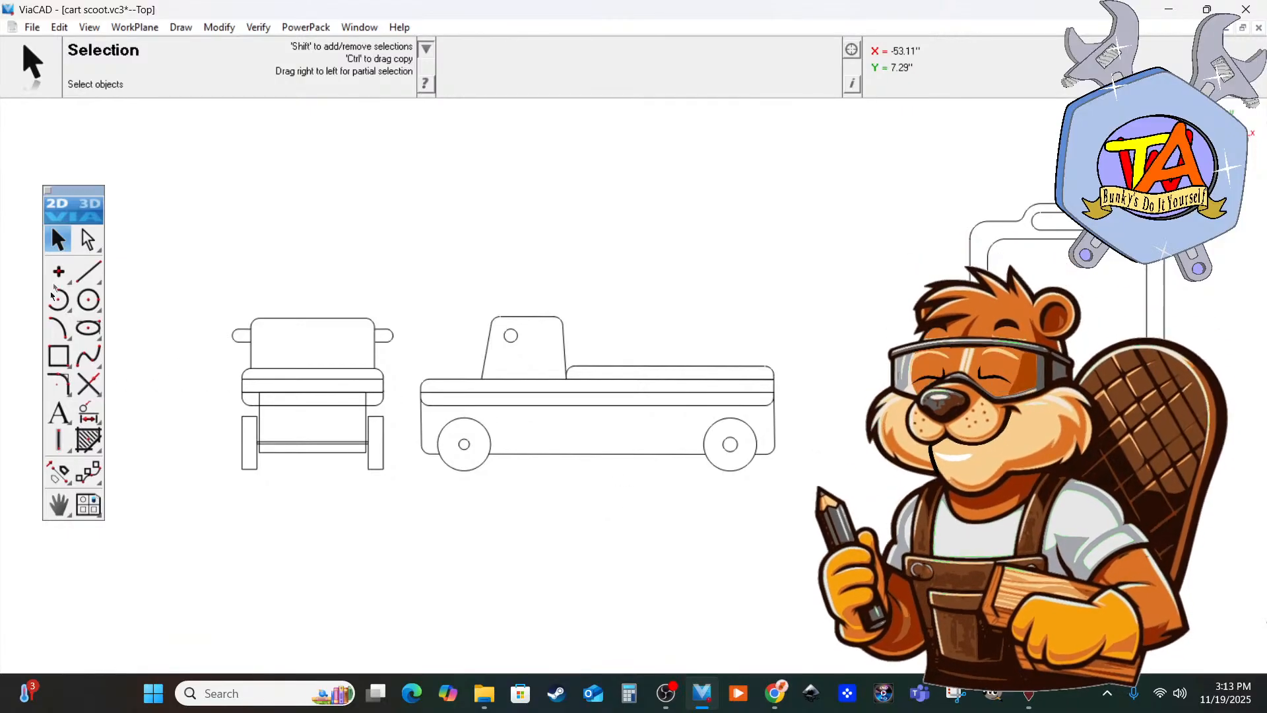
click(88, 272)
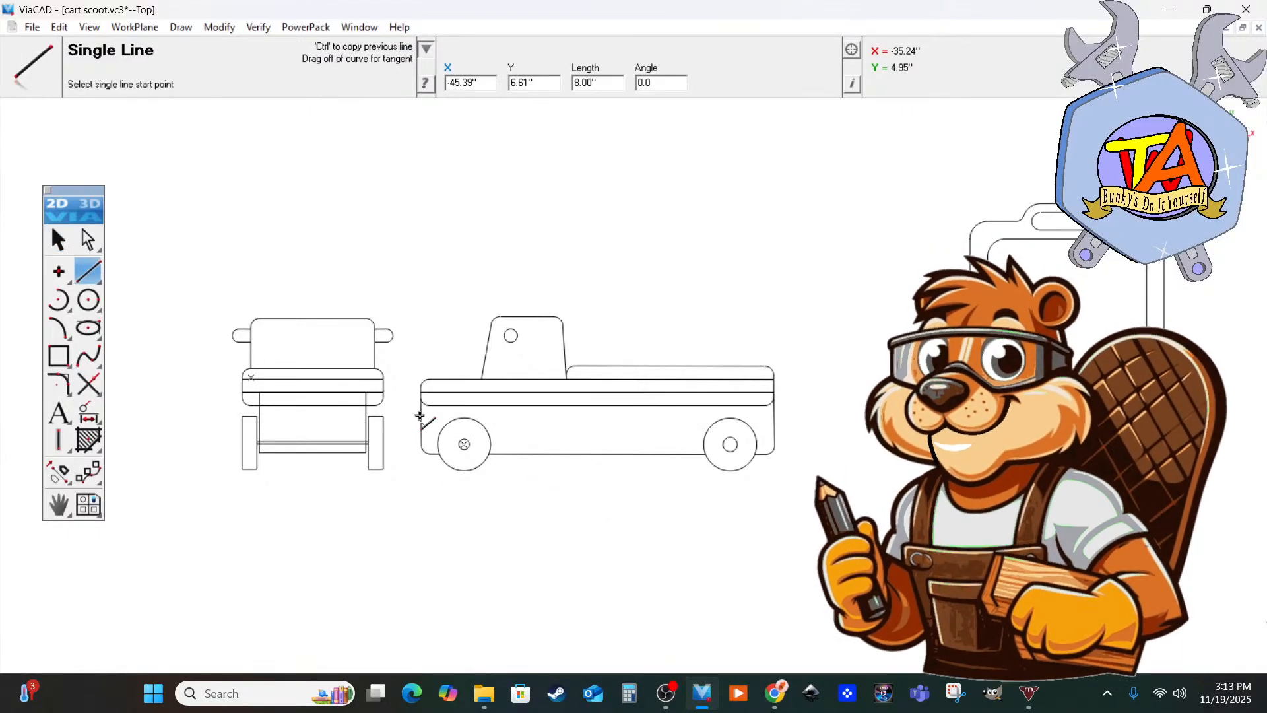
click(421, 419)
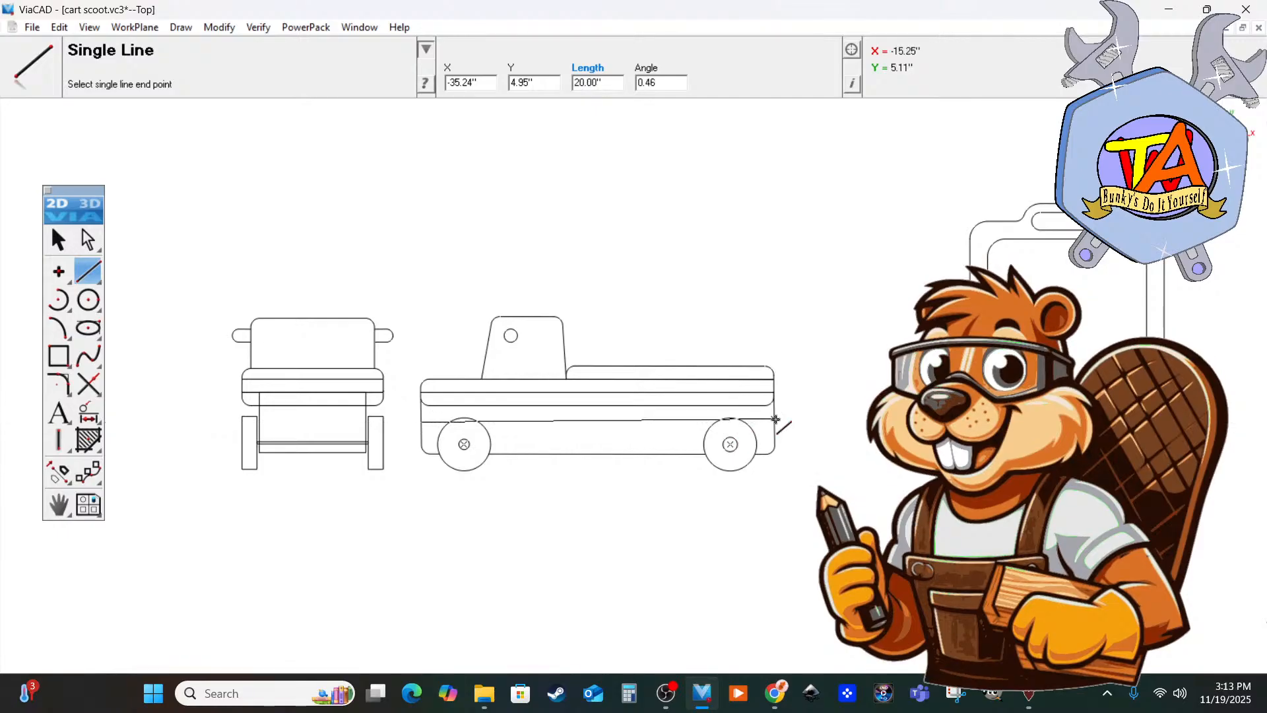
click(775, 423)
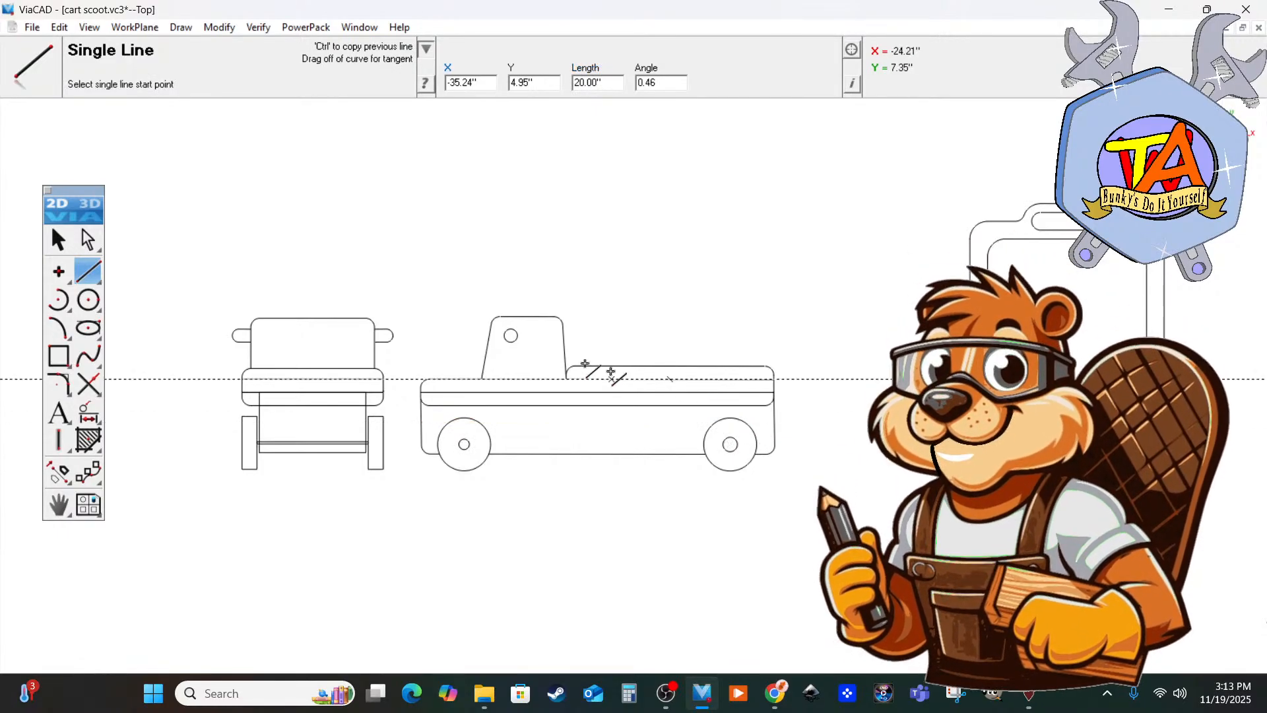
click(526, 317)
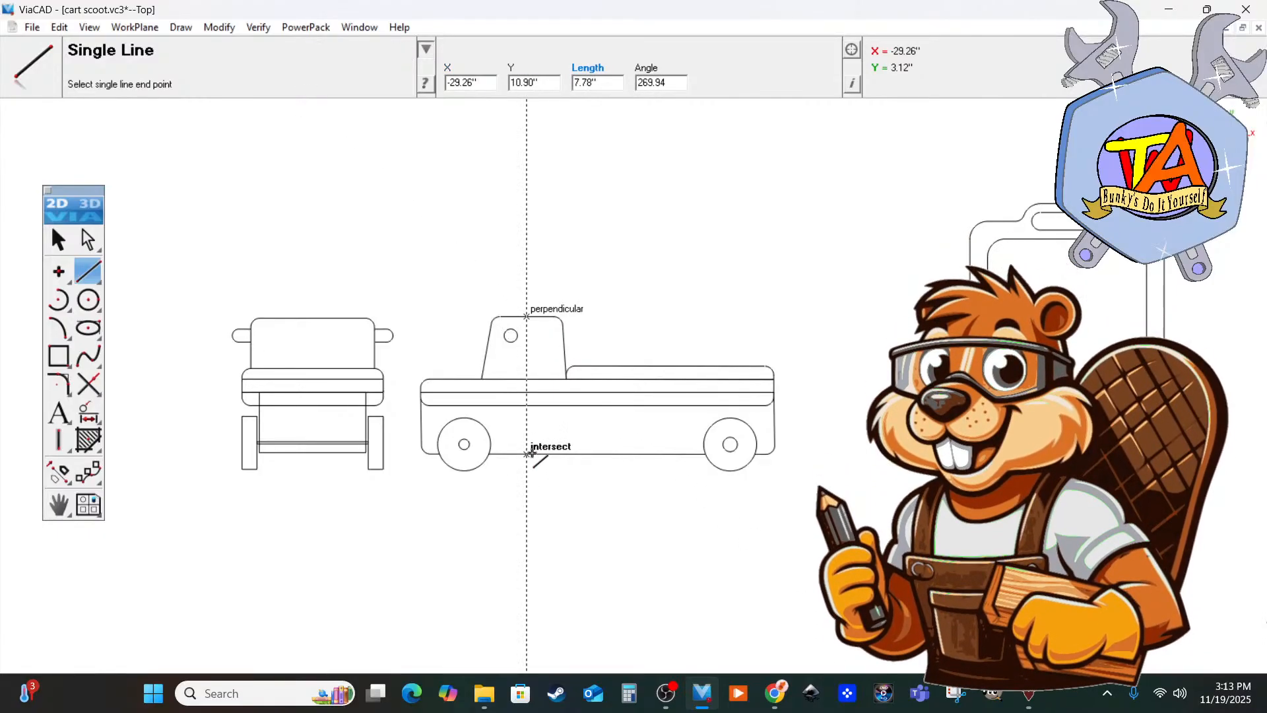
click(530, 454)
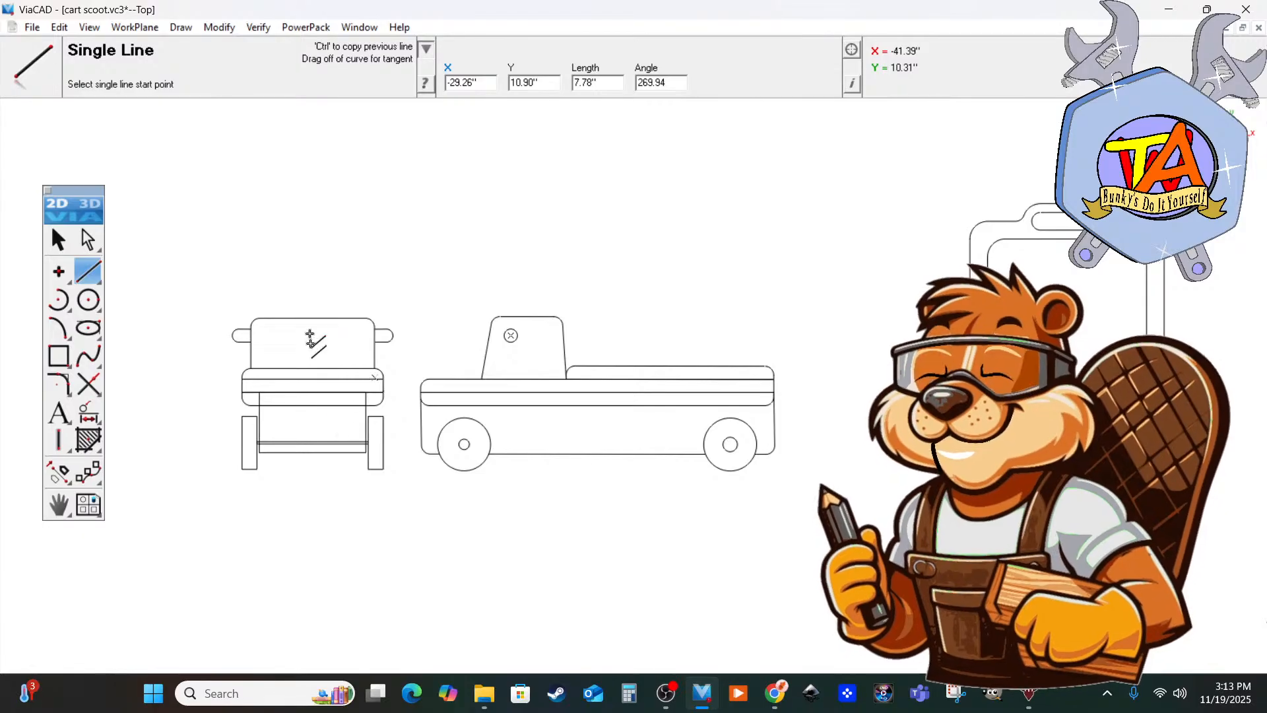
click(244, 386)
click(382, 385)
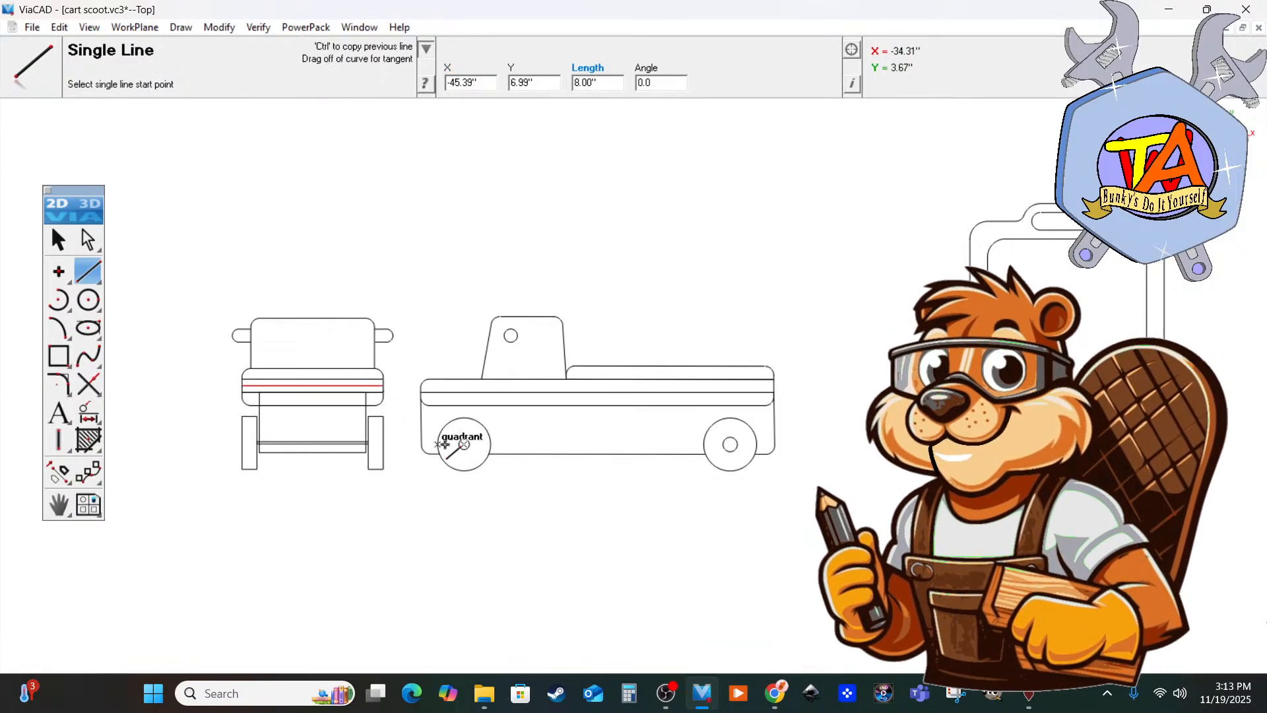
scroll(437, 443, down, 2)
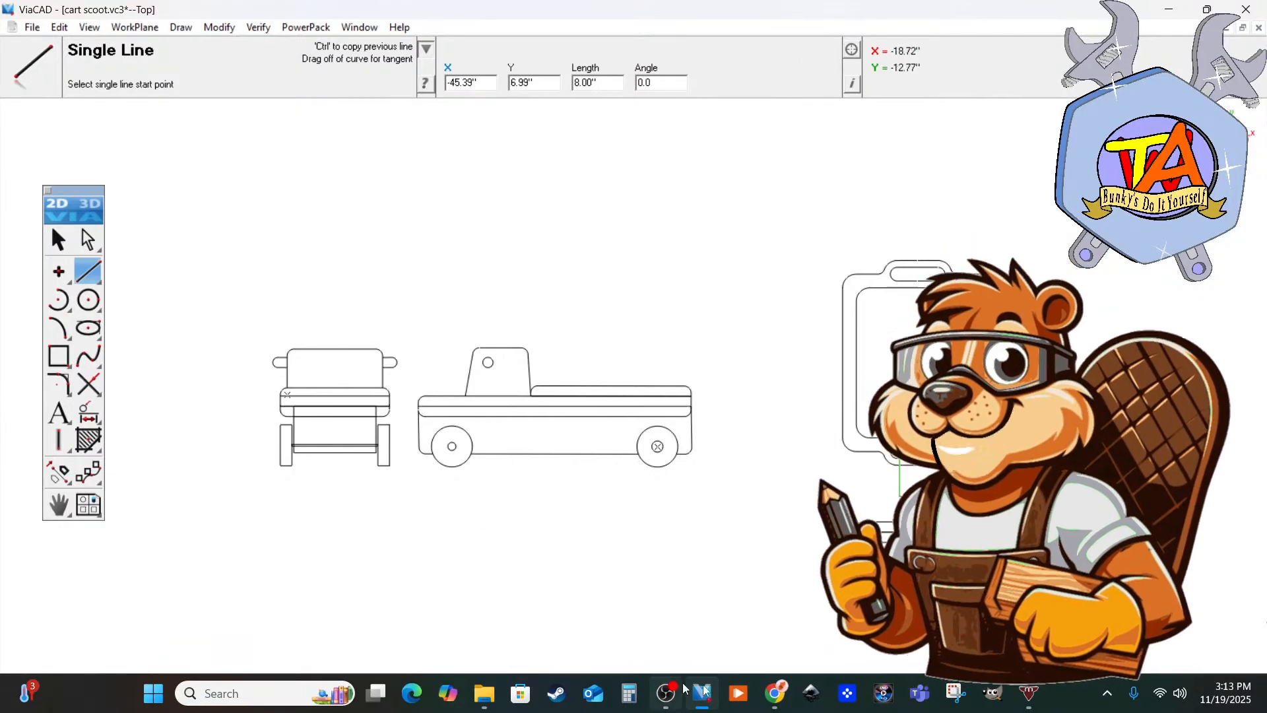
click(777, 699)
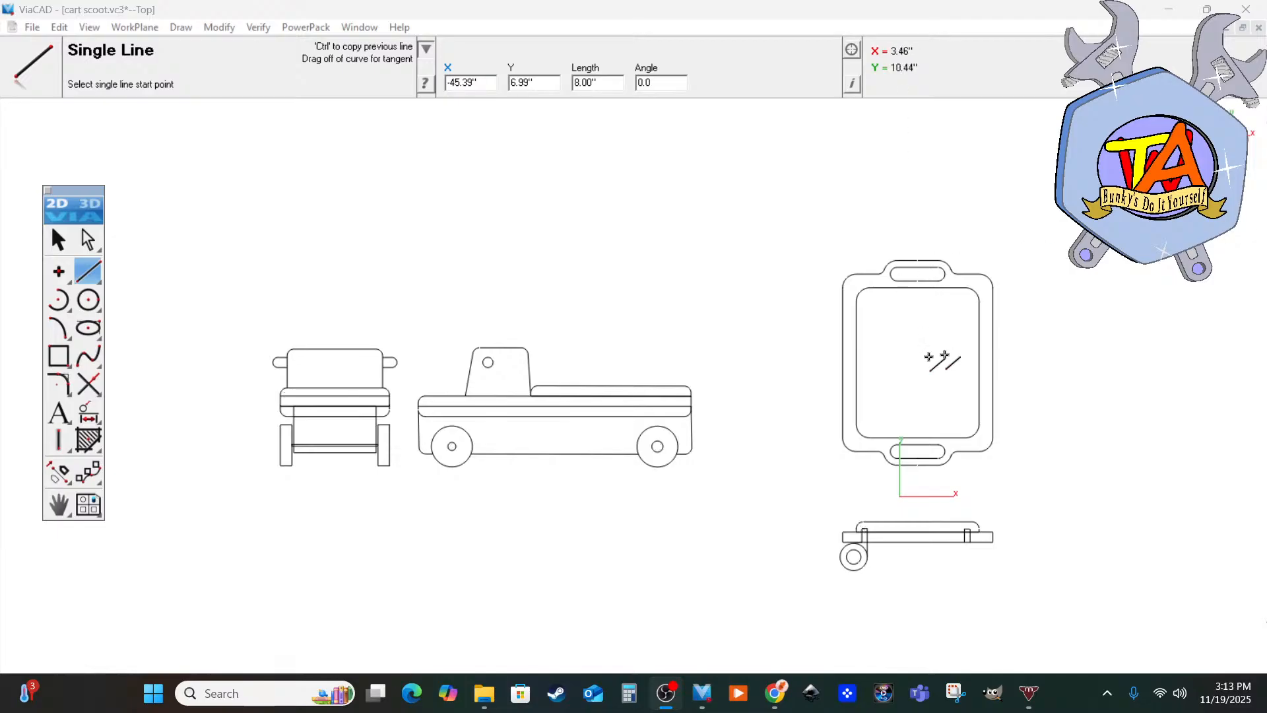
Draw a slanted line about 4.16" long near the cart's views and enclose those views in a rectangle about 29.86" by 29.86".
click(769, 207)
click(717, 231)
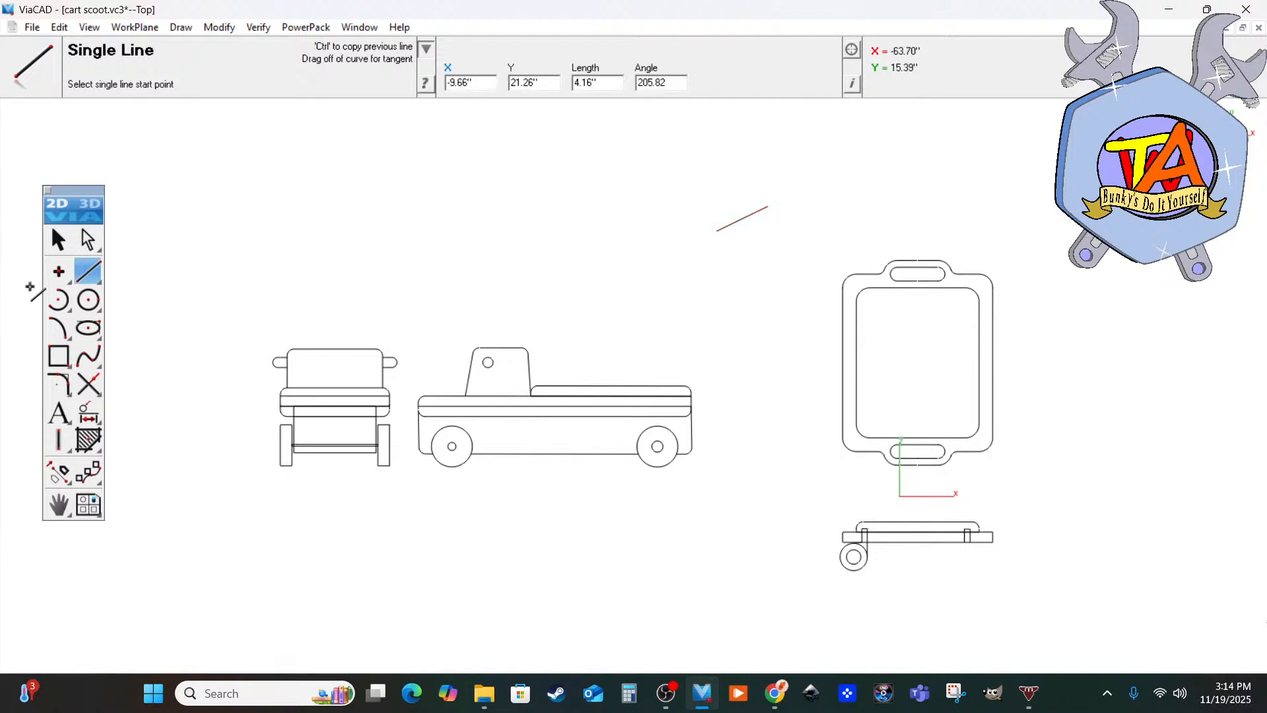
click(87, 355)
click(58, 355)
click(716, 198)
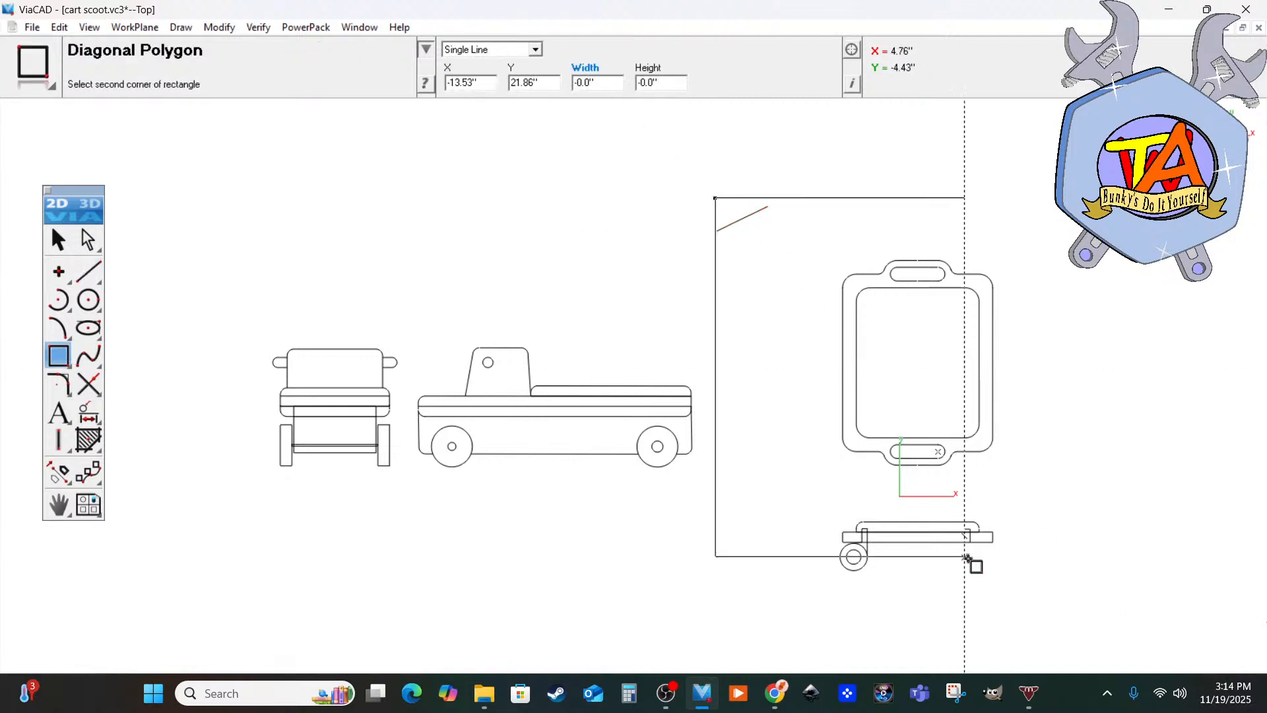
click(1121, 605)
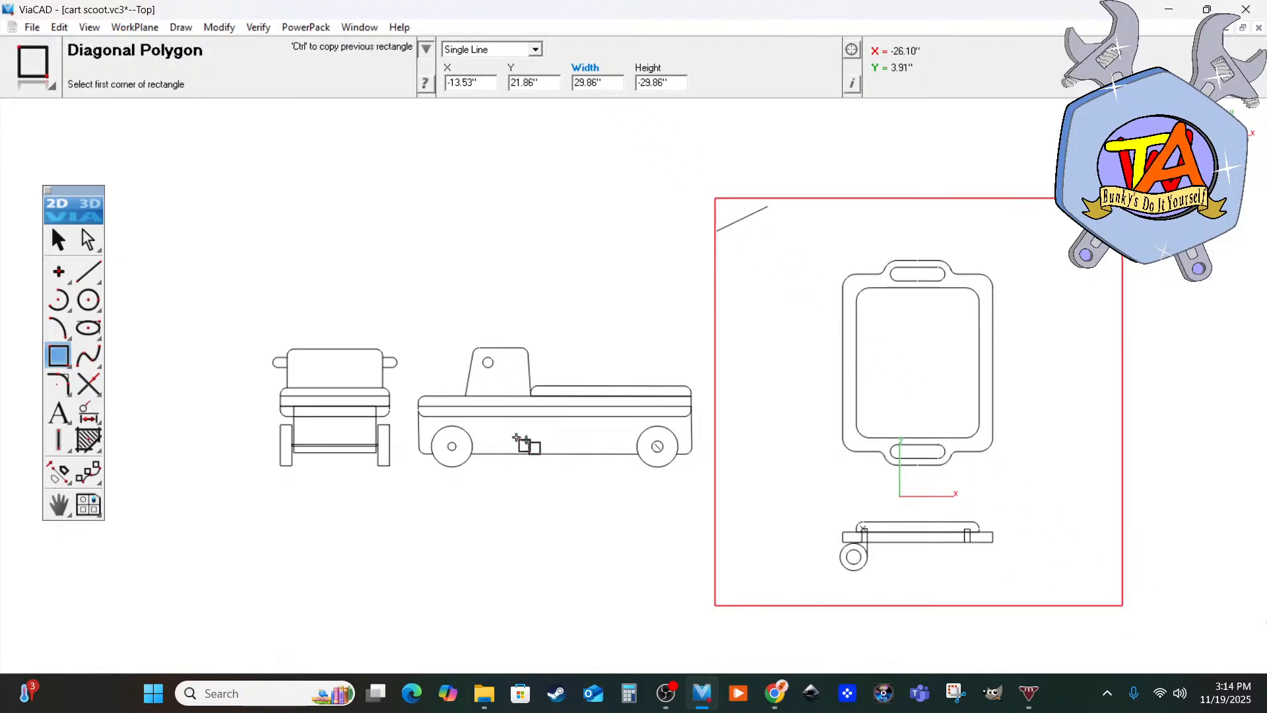
Draw a rectangle about 39.23" by 20.42" around the toy truck's front and side views.
click(180, 254)
click(704, 530)
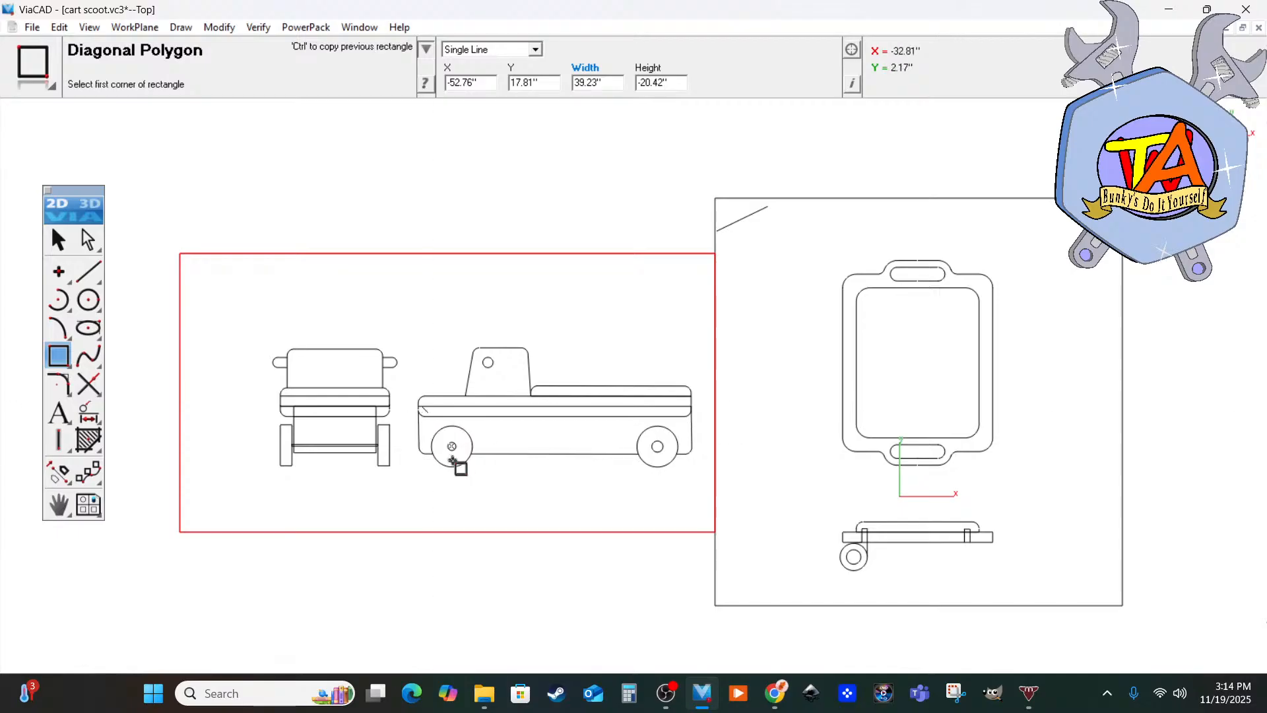
click(58, 240)
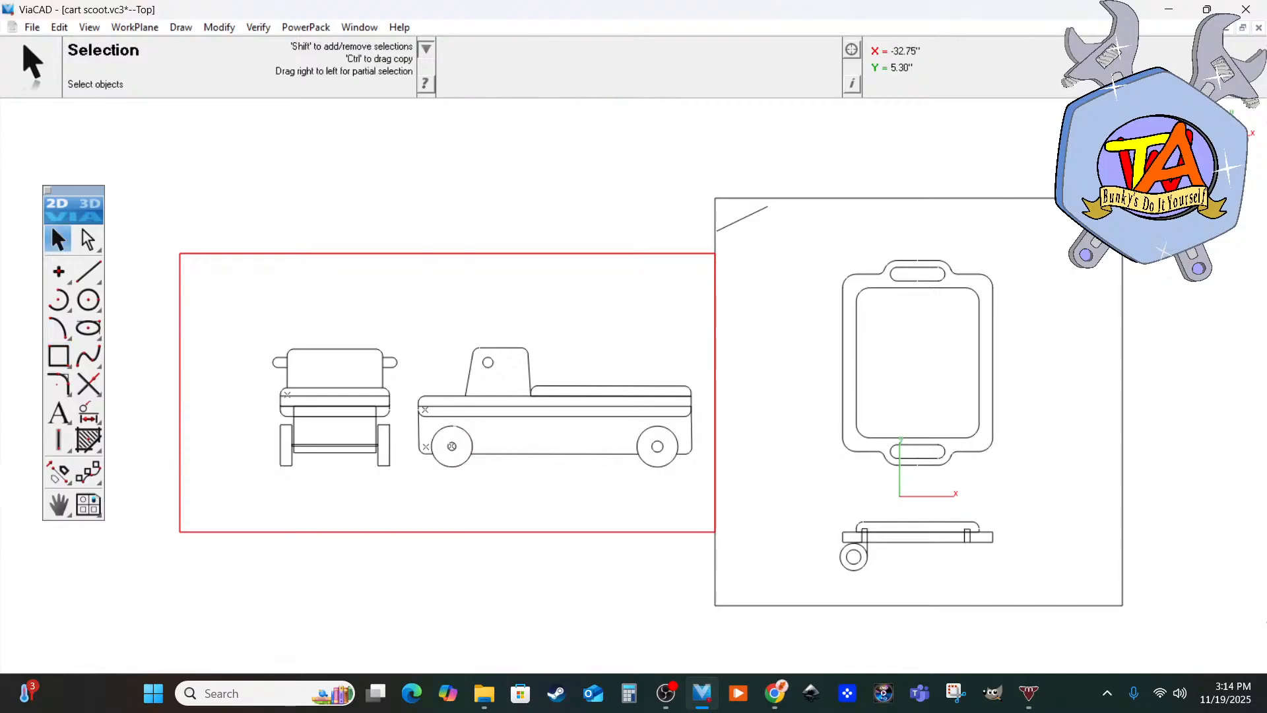
click(453, 426)
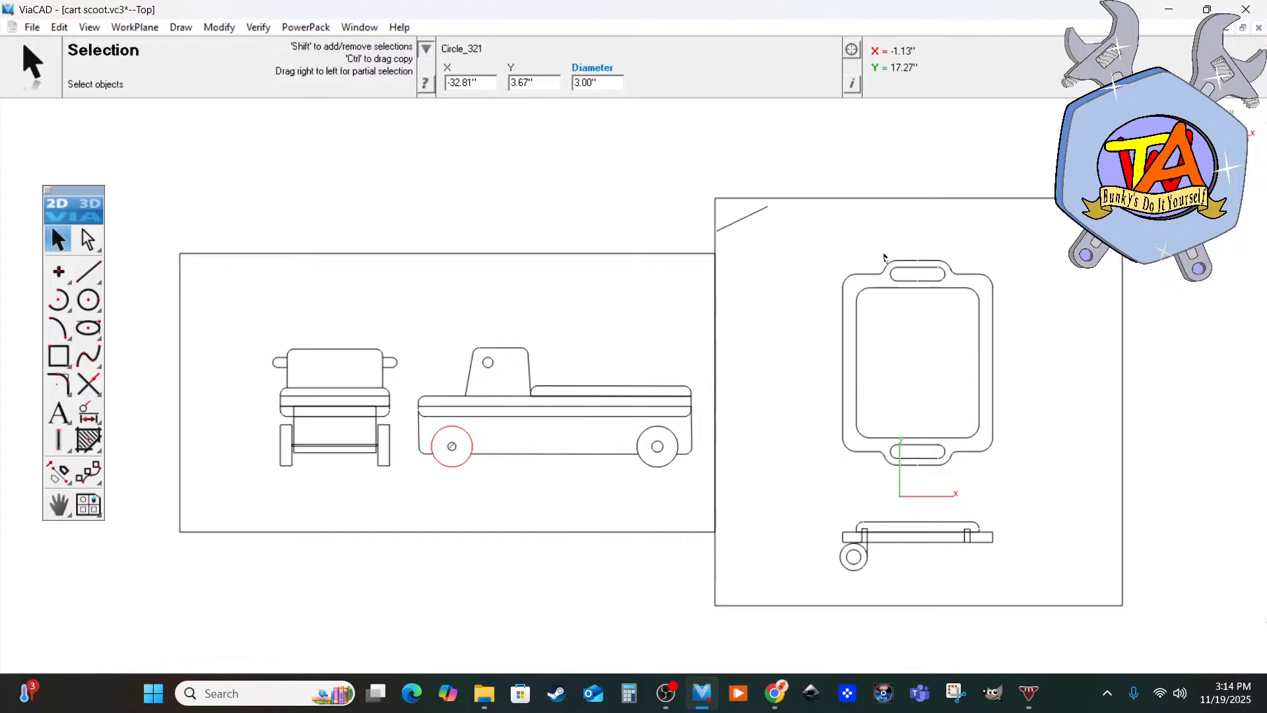
Delete the upper and left edges of the rectangle around the cart's views, along with the short slanted line.
click(842, 198)
key(Delete)
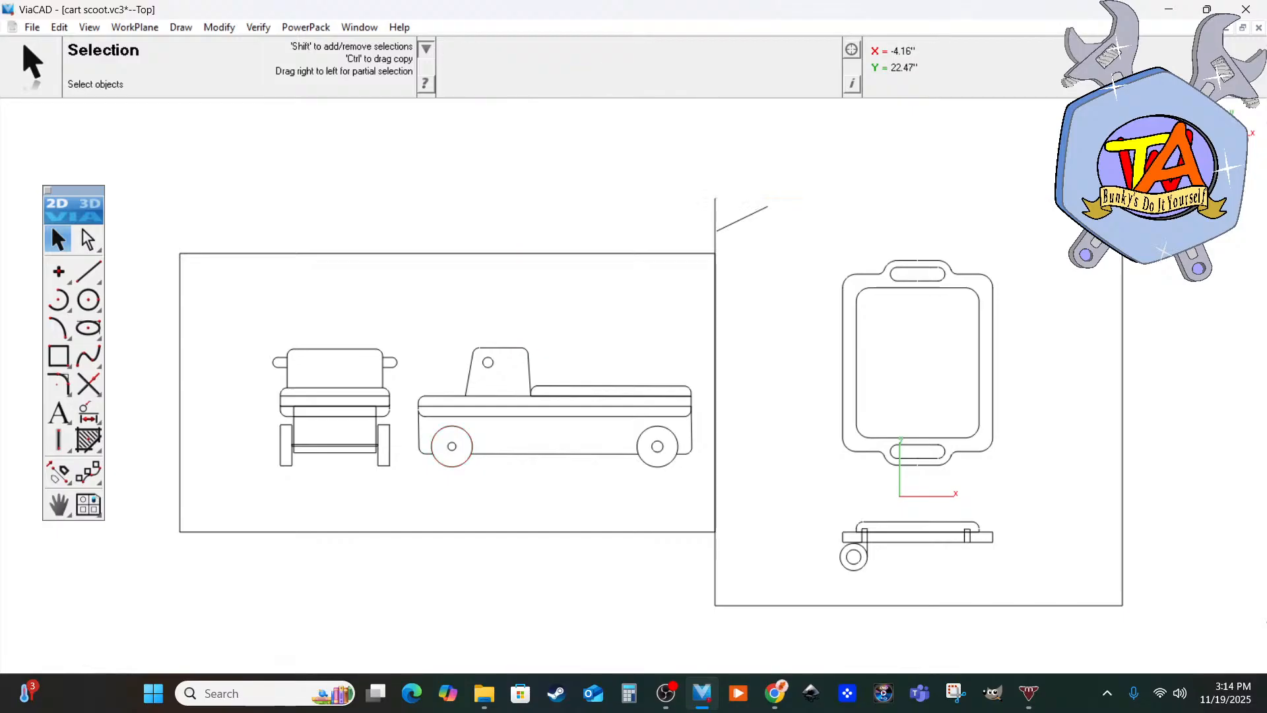
click(715, 228)
key(Delete)
click(728, 225)
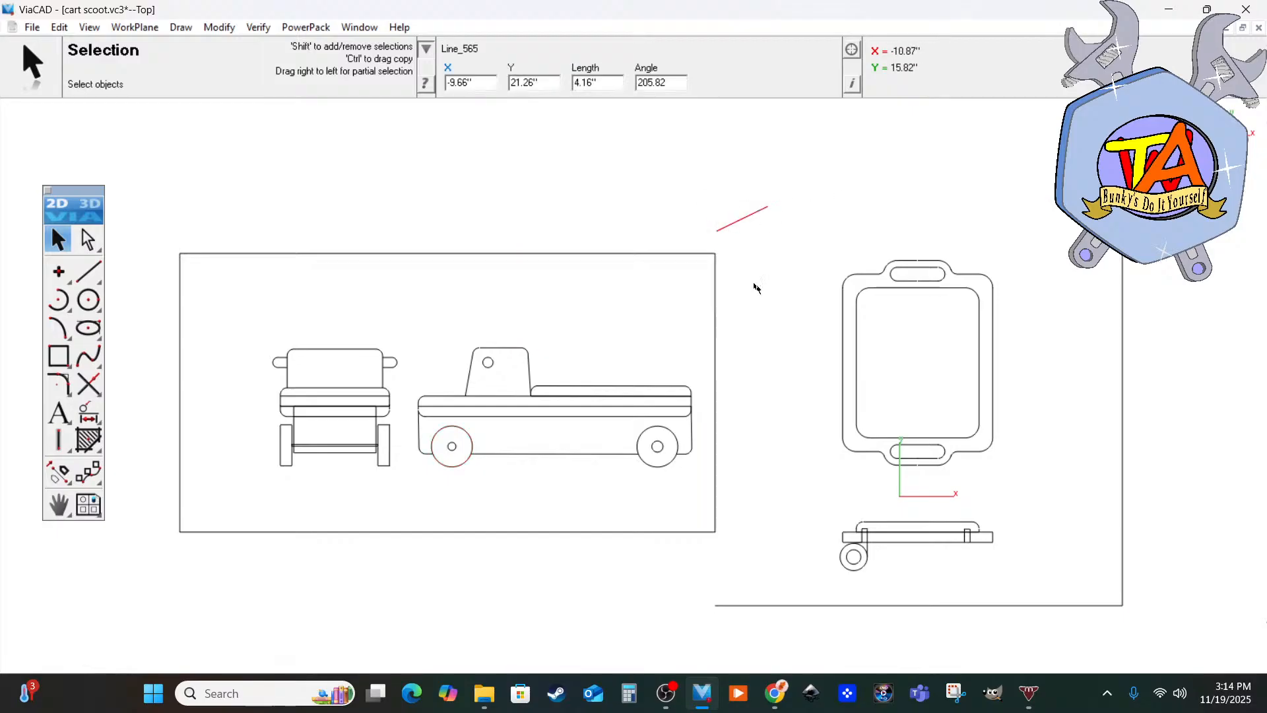
key(Delete)
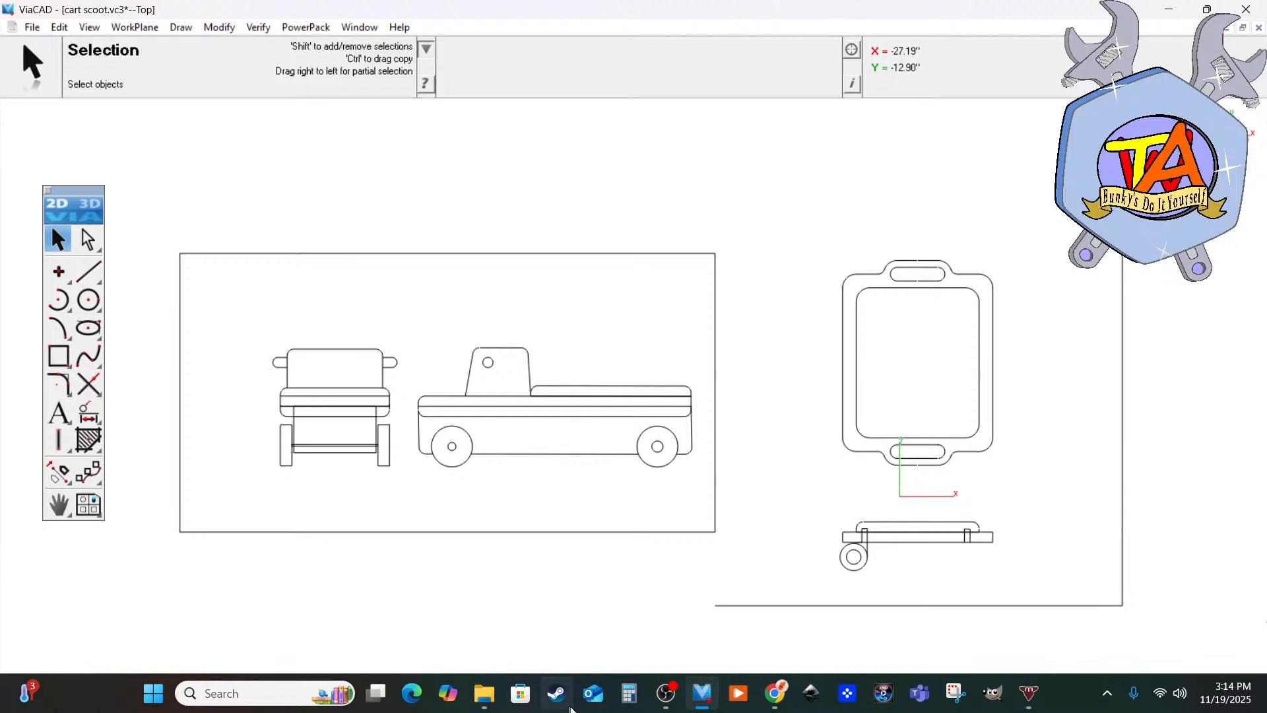
click(663, 701)
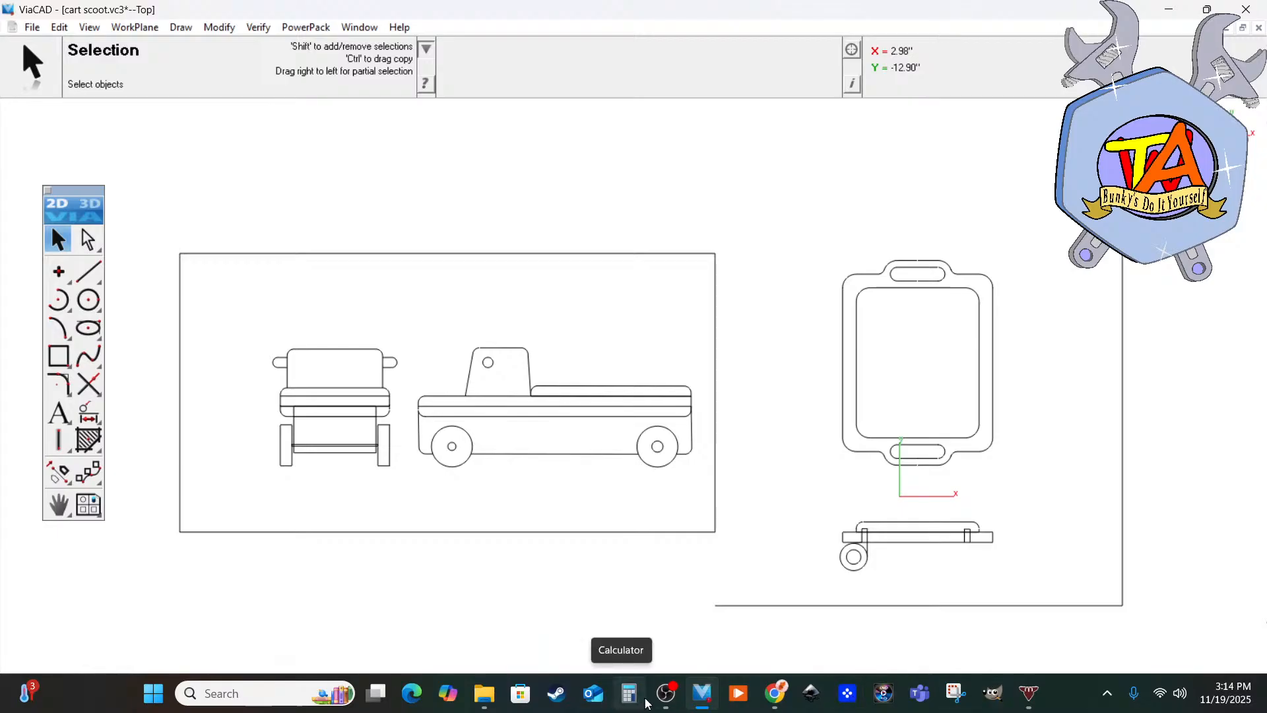
click(666, 693)
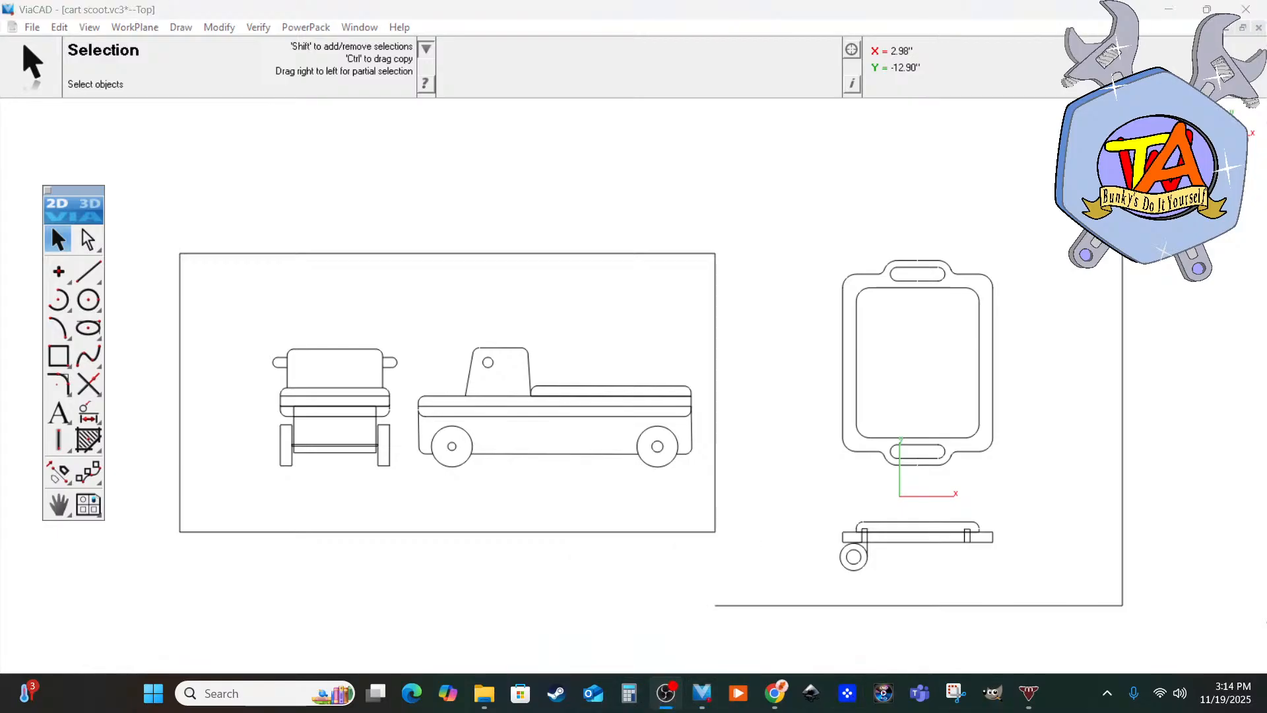